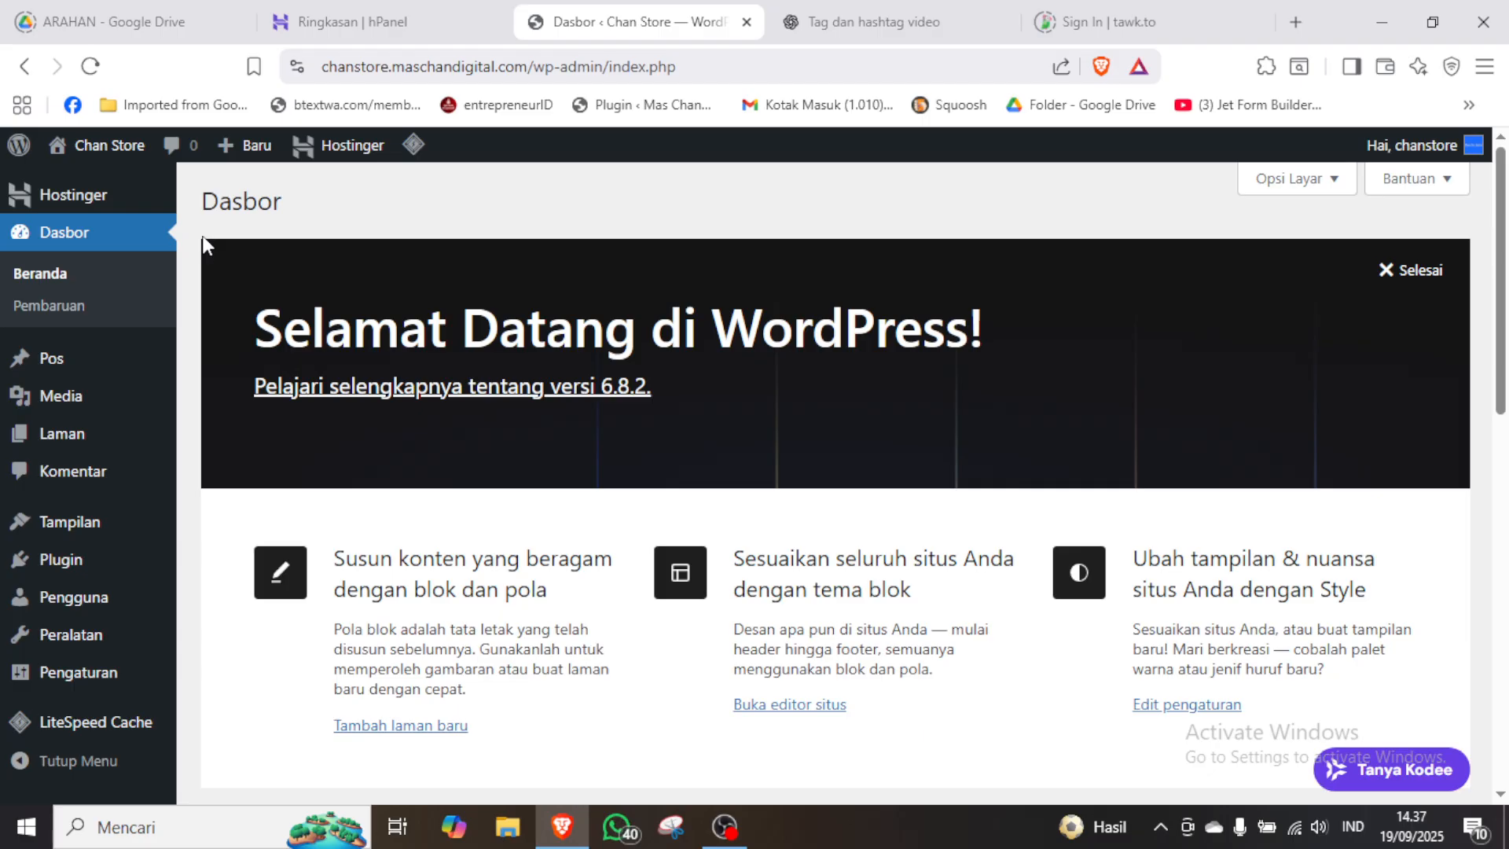
- Activate the WooCommerce plugin from the installed plugins list
{"action": "scroll", "coordinate": [203, 238], "scroll_direction": "down", "scroll_amount": 1}
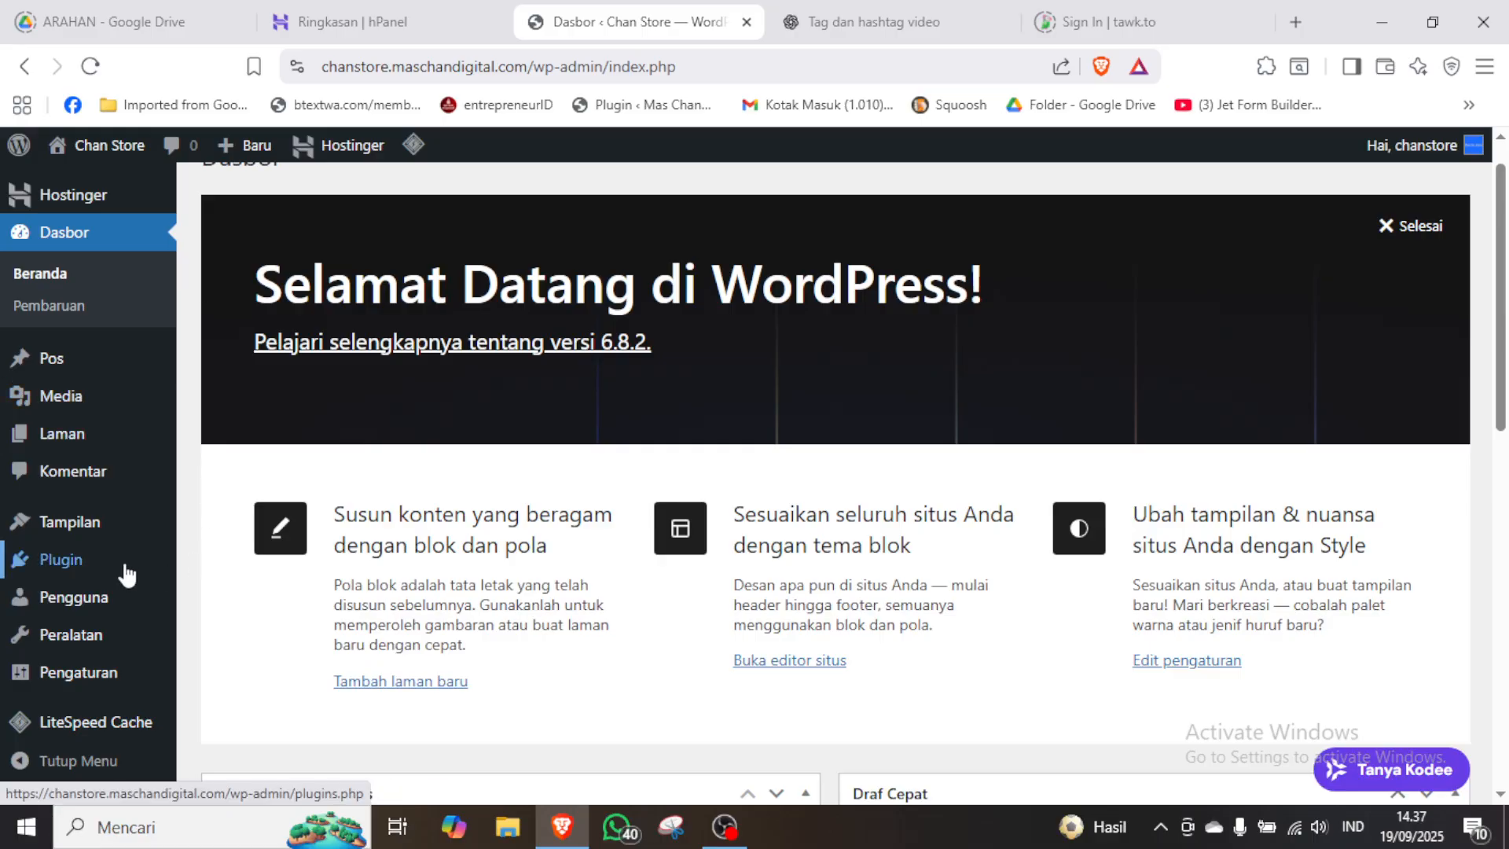
{"action": "mouse_move", "coordinate": [126, 575]}
{"action": "left_click", "coordinate": [226, 564]}
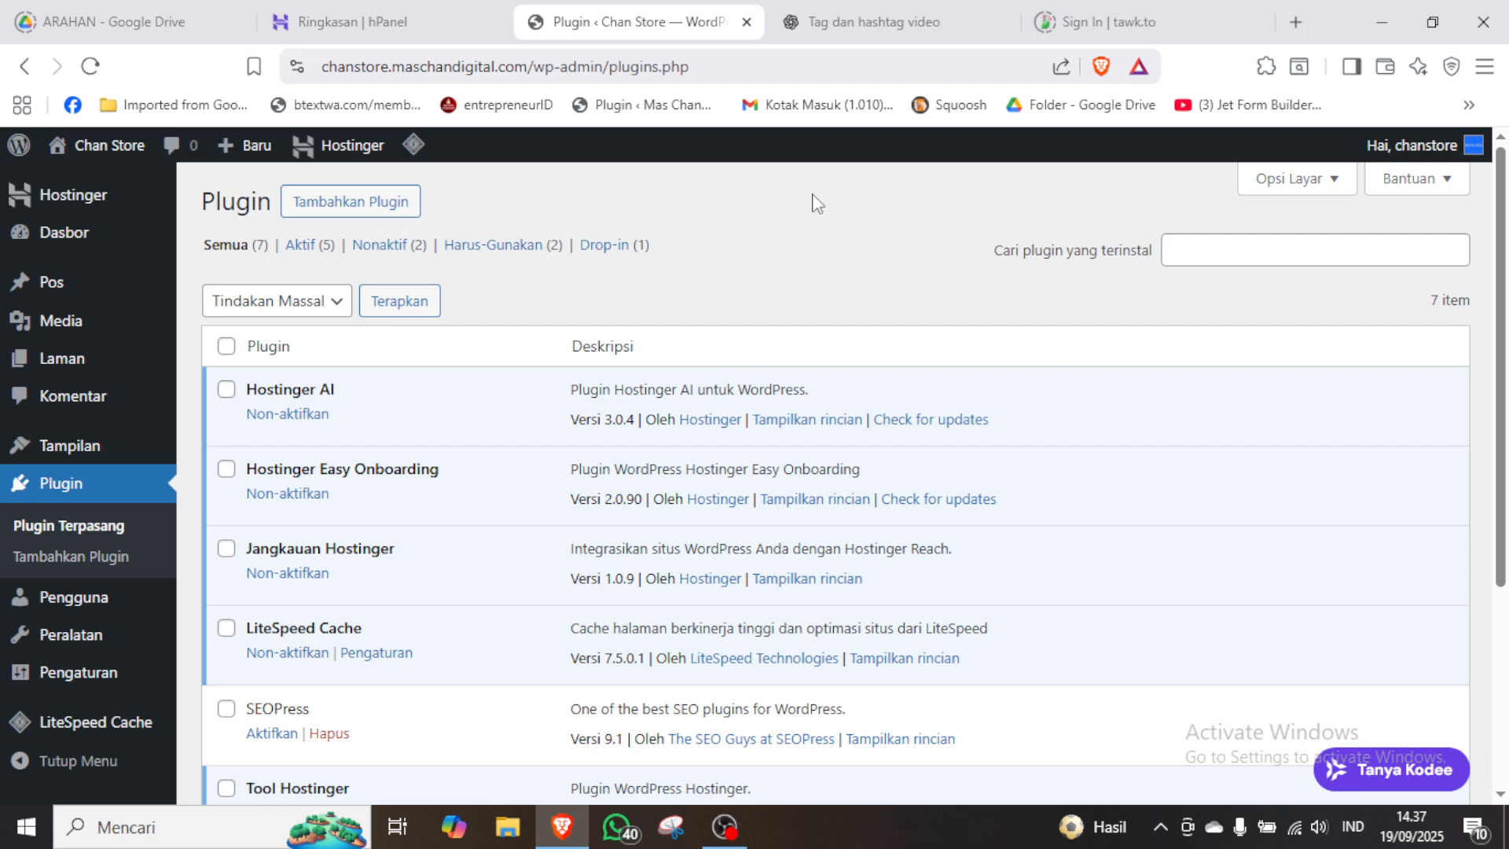
{"action": "scroll", "coordinate": [813, 202], "scroll_direction": "down", "scroll_amount": 4}
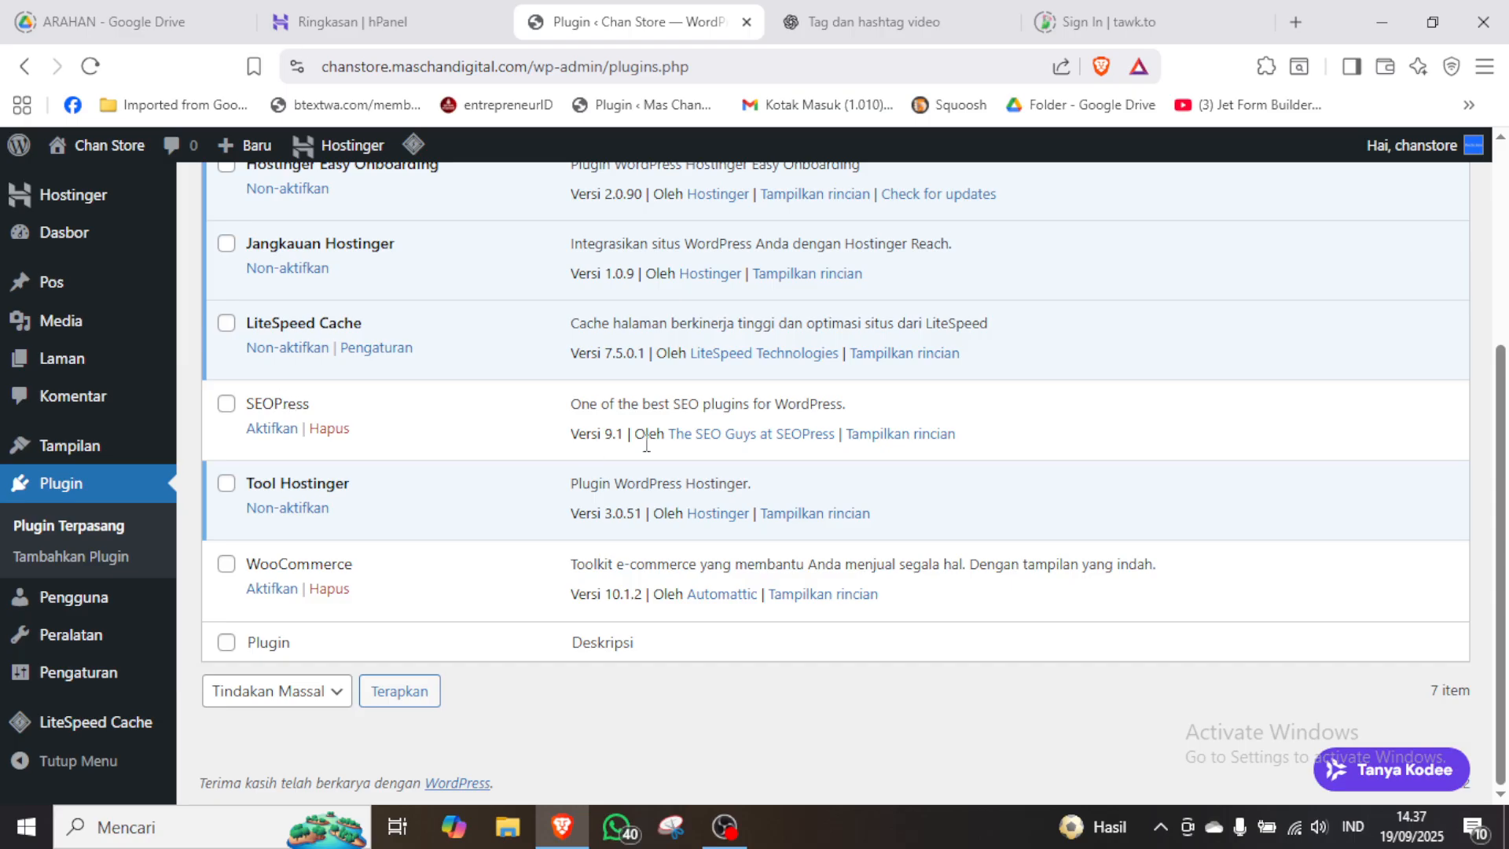
{"action": "scroll", "coordinate": [1193, 342], "scroll_direction": "up", "scroll_amount": 2}
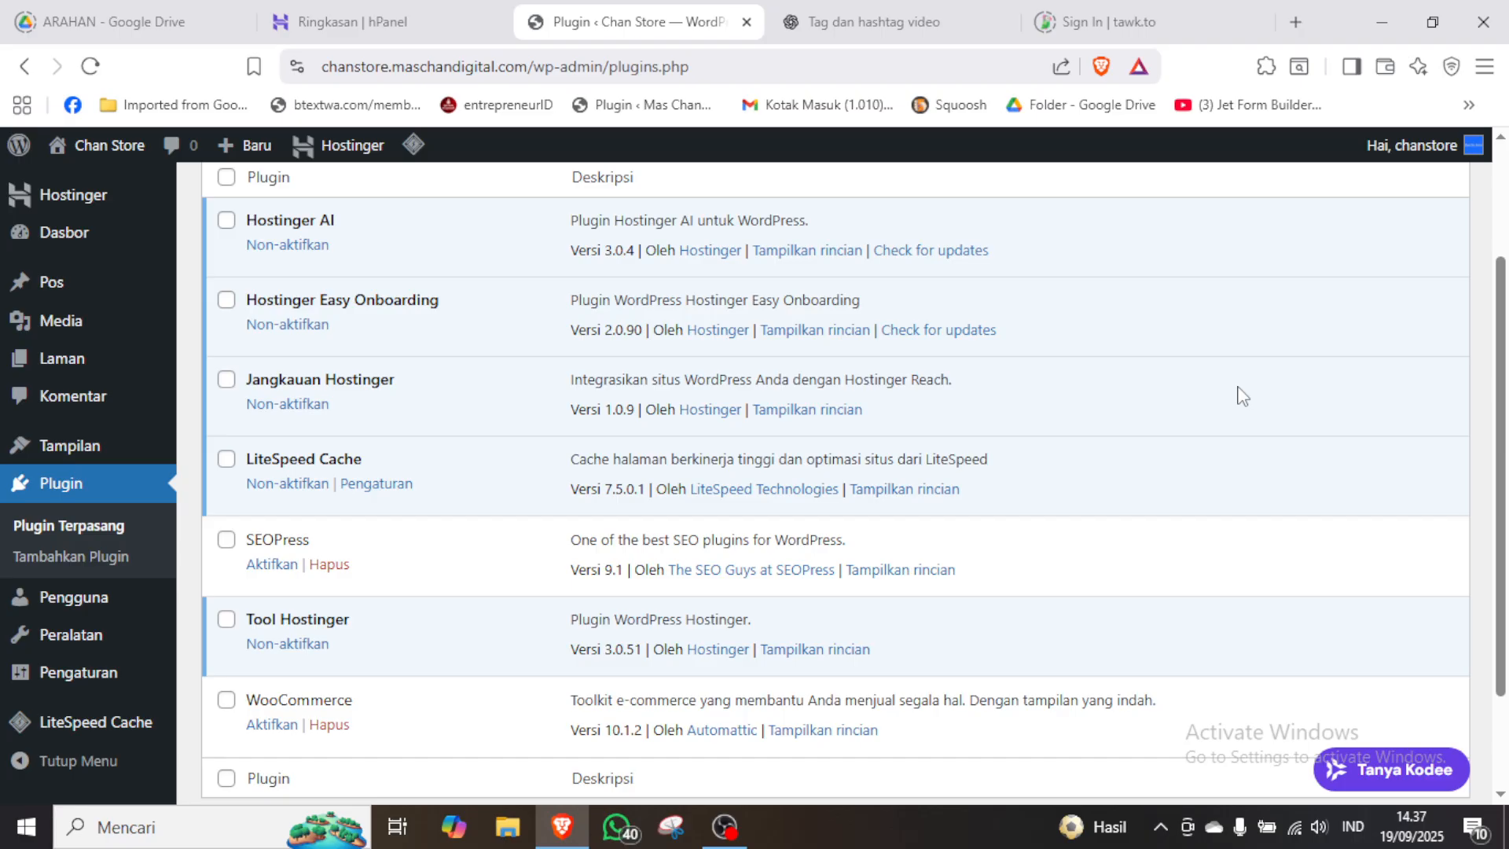
{"action": "scroll", "coordinate": [946, 548], "scroll_direction": "down", "scroll_amount": 2}
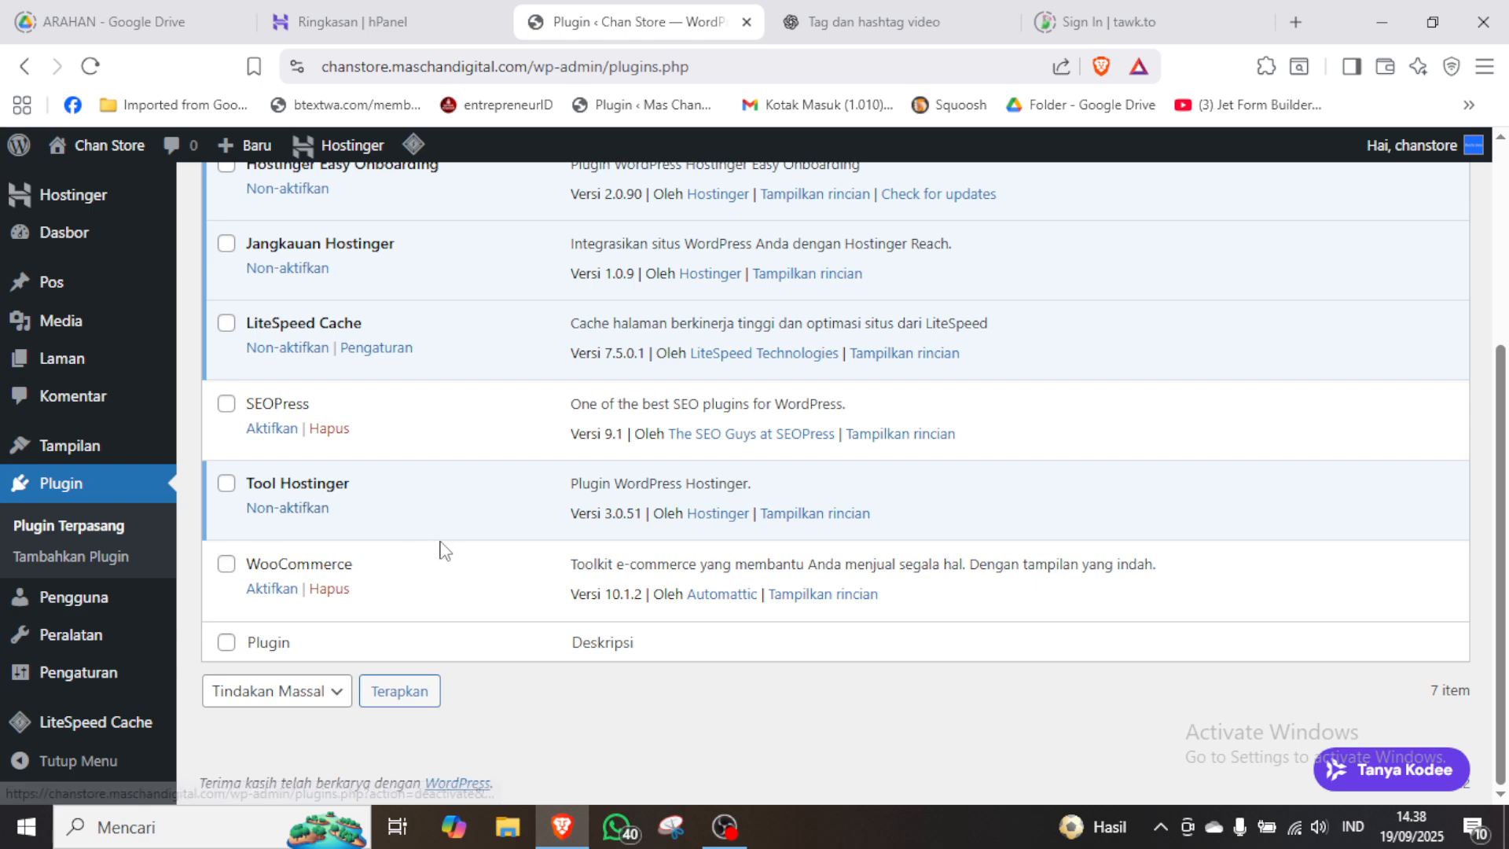
{"action": "left_click", "coordinate": [271, 591]}
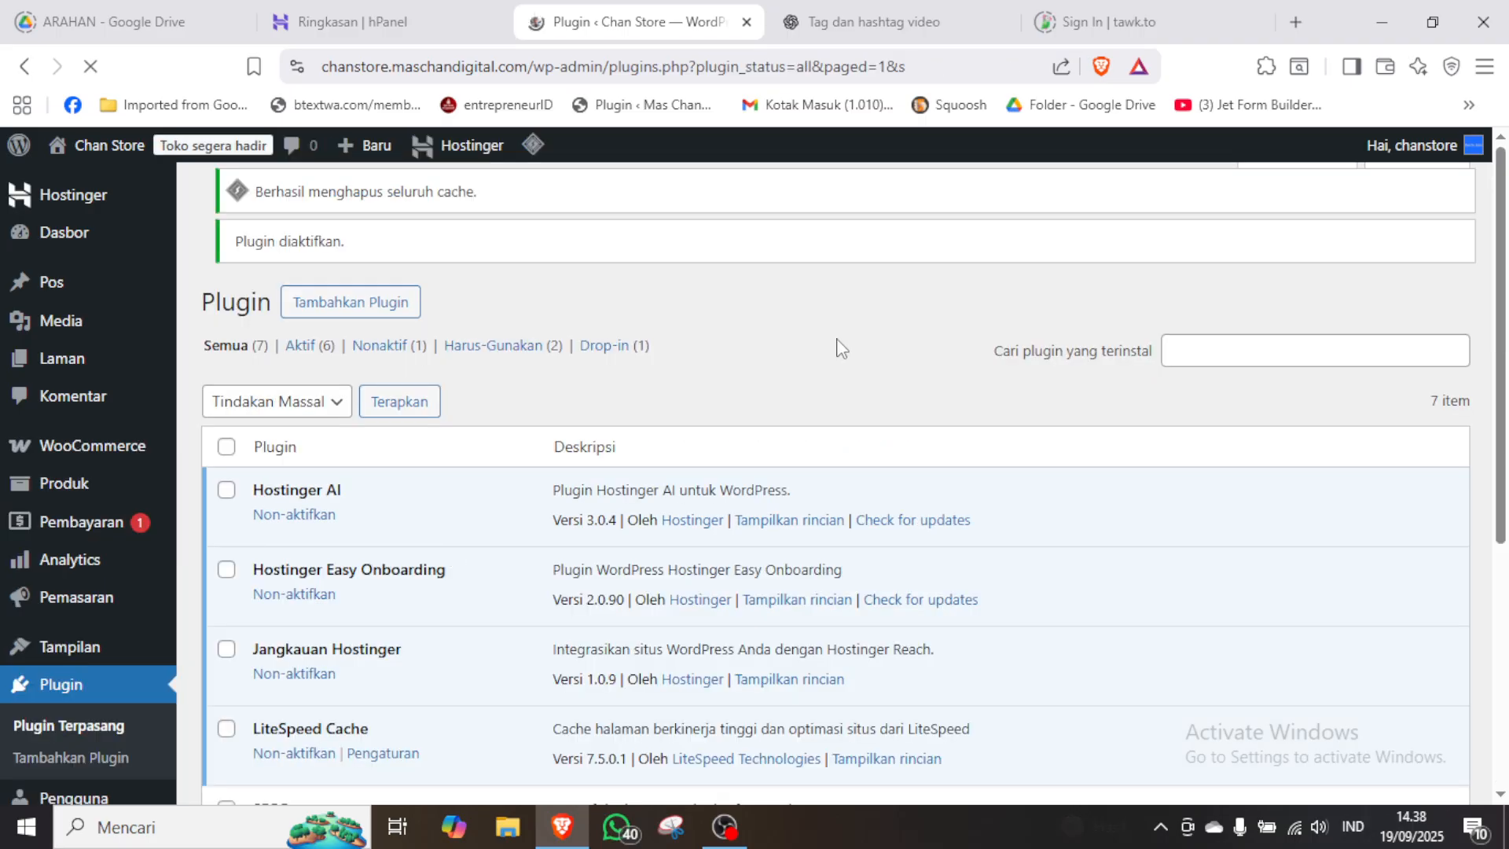
- Go to the WooCommerce Pengaturan page
{"action": "scroll", "coordinate": [1505, 330], "scroll_direction": "down", "scroll_amount": 3}
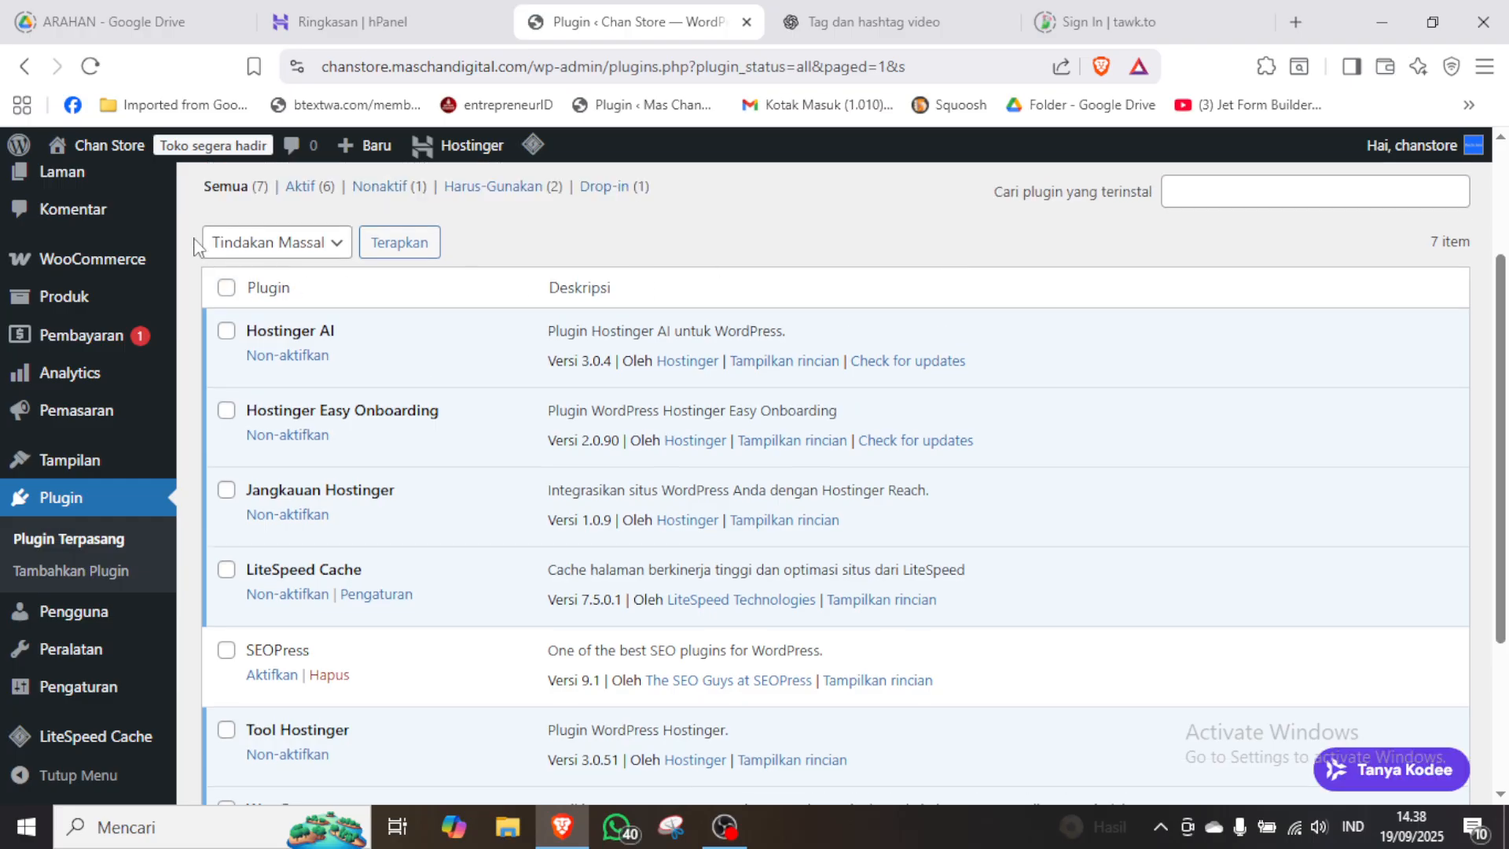
{"action": "mouse_move", "coordinate": [142, 264]}
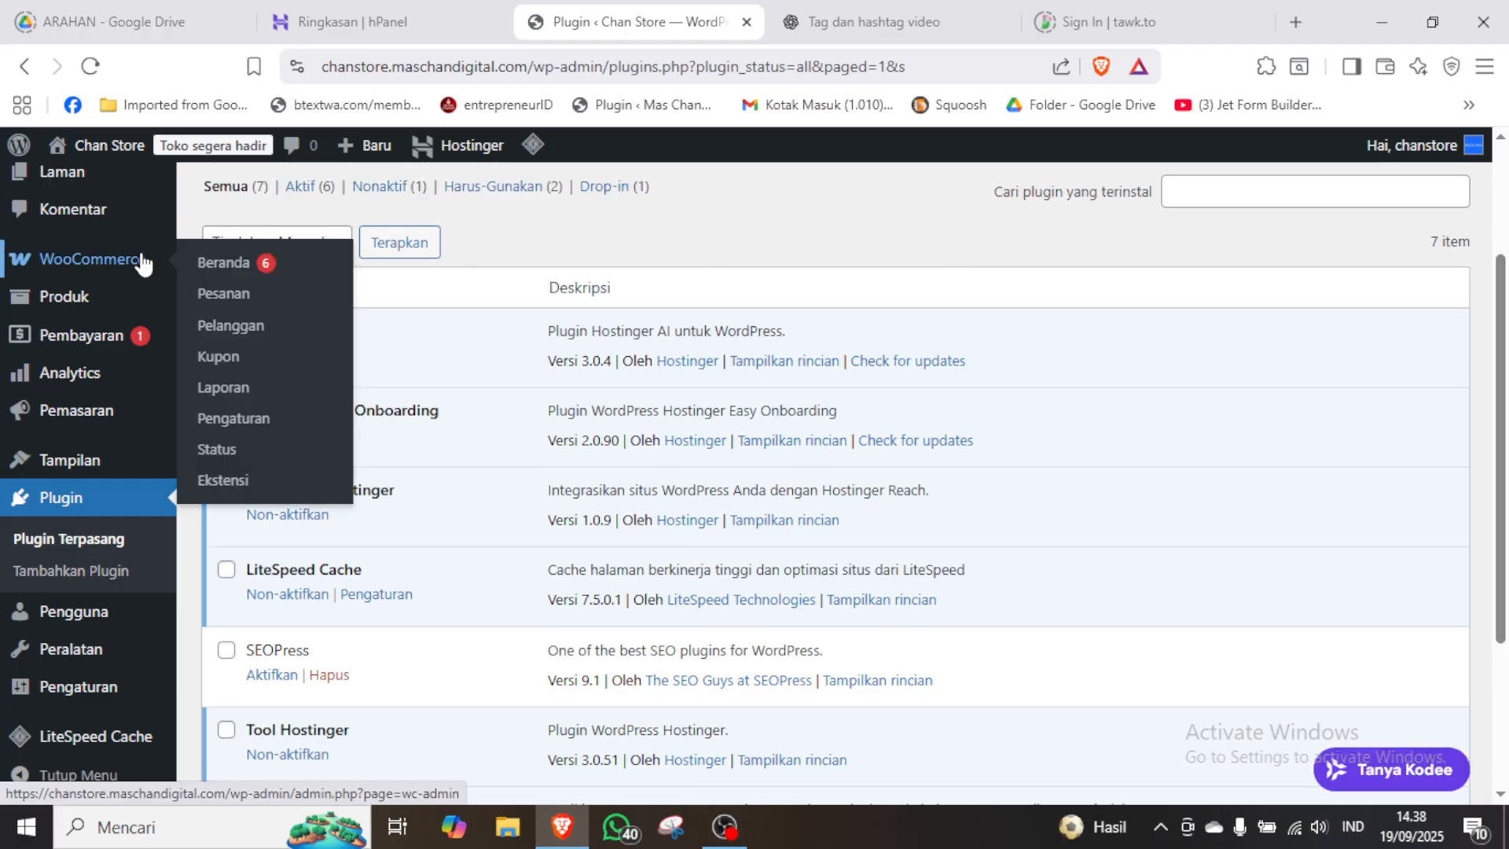
{"action": "left_click", "coordinate": [250, 429]}
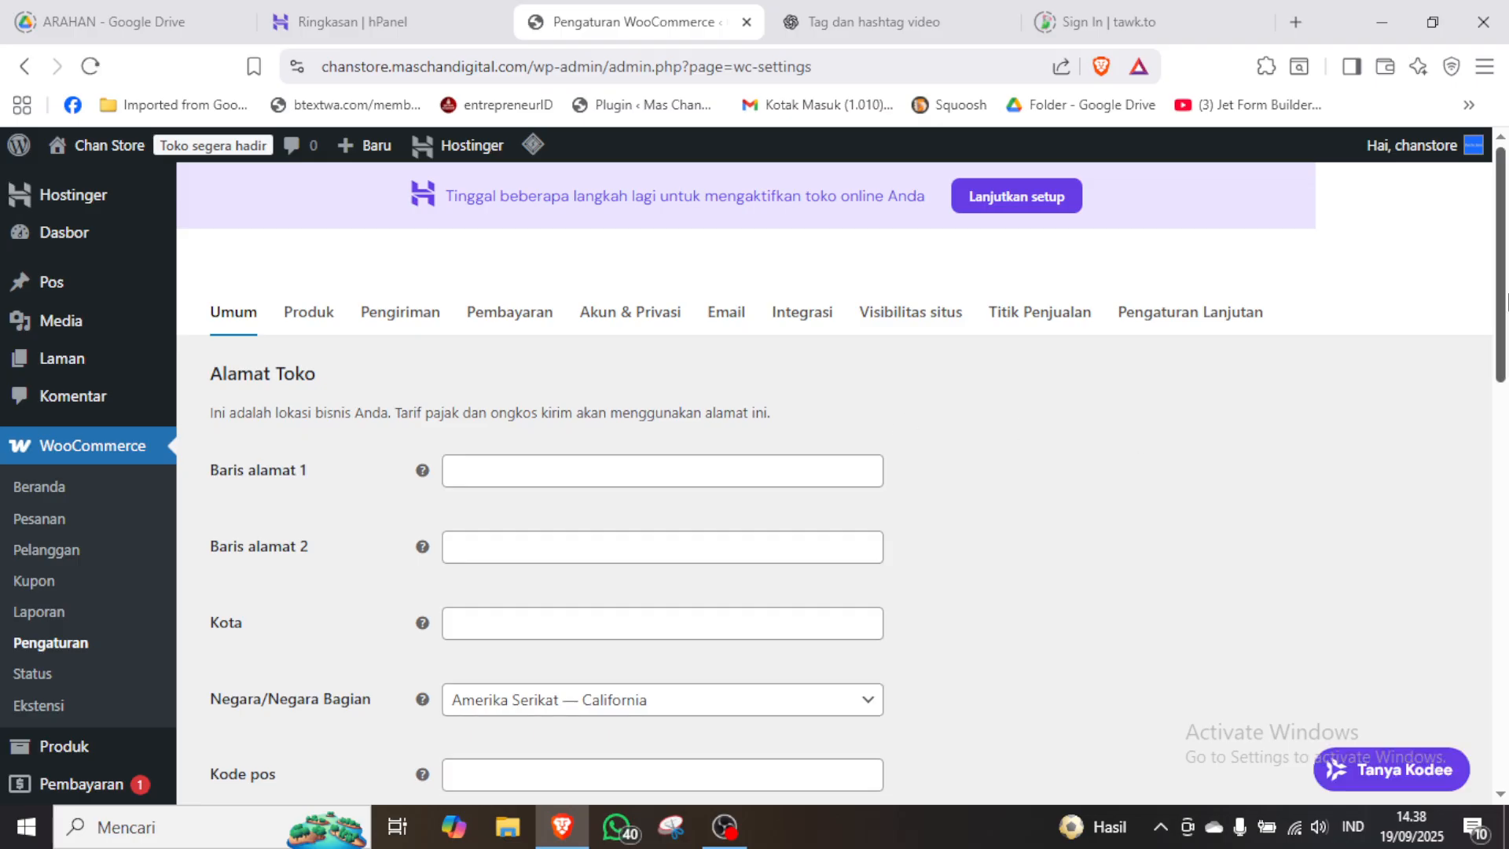
- Fill the store's street address, city and postal code from the autofill suggestions
{"action": "left_click", "coordinate": [637, 481]}
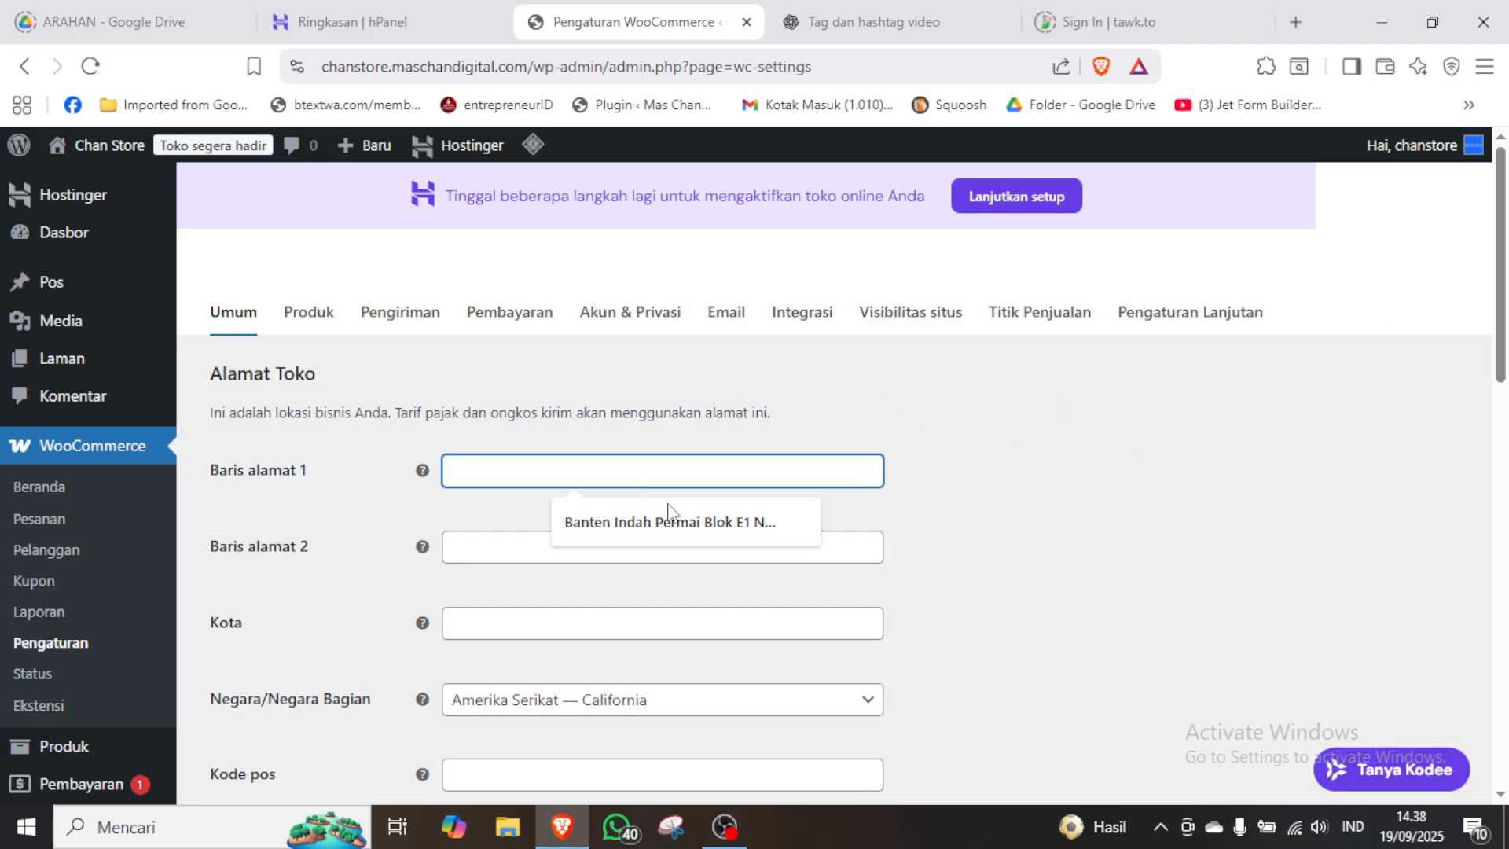
{"action": "left_click", "coordinate": [708, 523]}
{"action": "left_click", "coordinate": [1054, 464]}
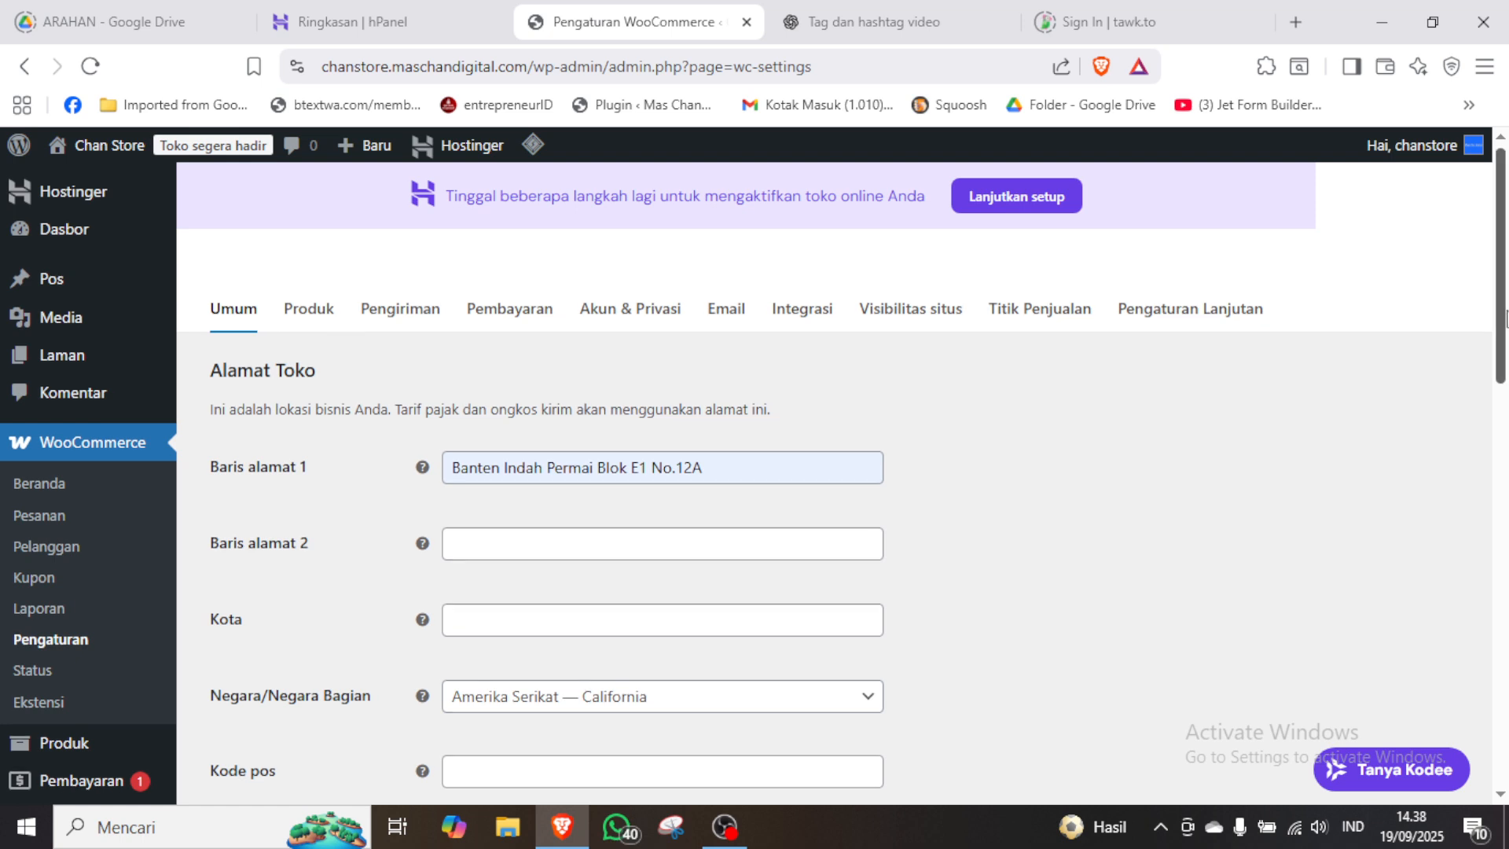
{"action": "scroll", "coordinate": [1163, 424], "scroll_direction": "down", "scroll_amount": 2}
{"action": "left_click", "coordinate": [754, 481]}
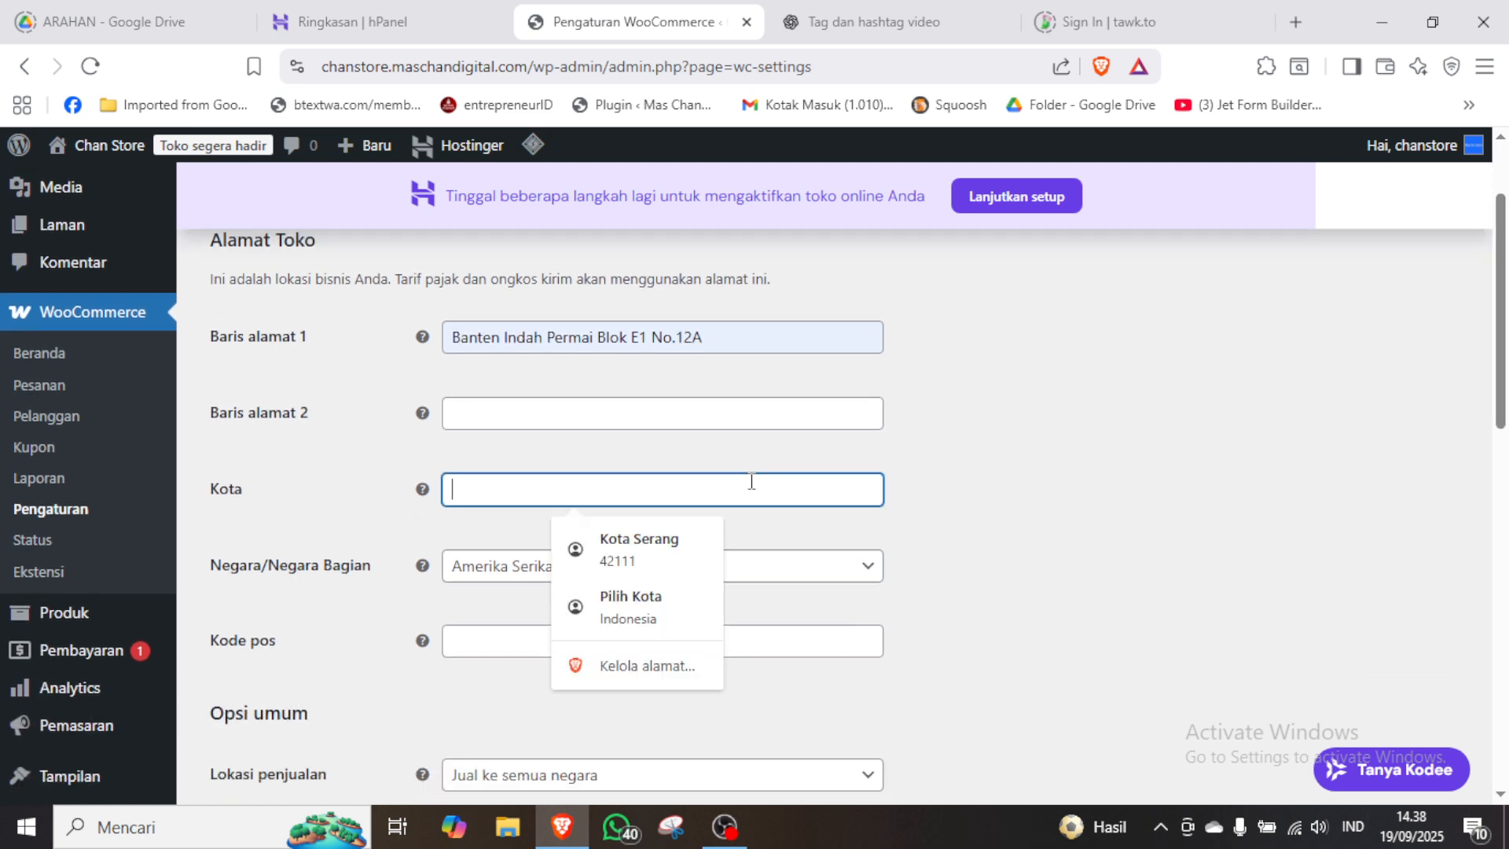
{"action": "left_click", "coordinate": [655, 540]}
{"action": "scroll", "coordinate": [785, 487], "scroll_direction": "down", "scroll_amount": 2}
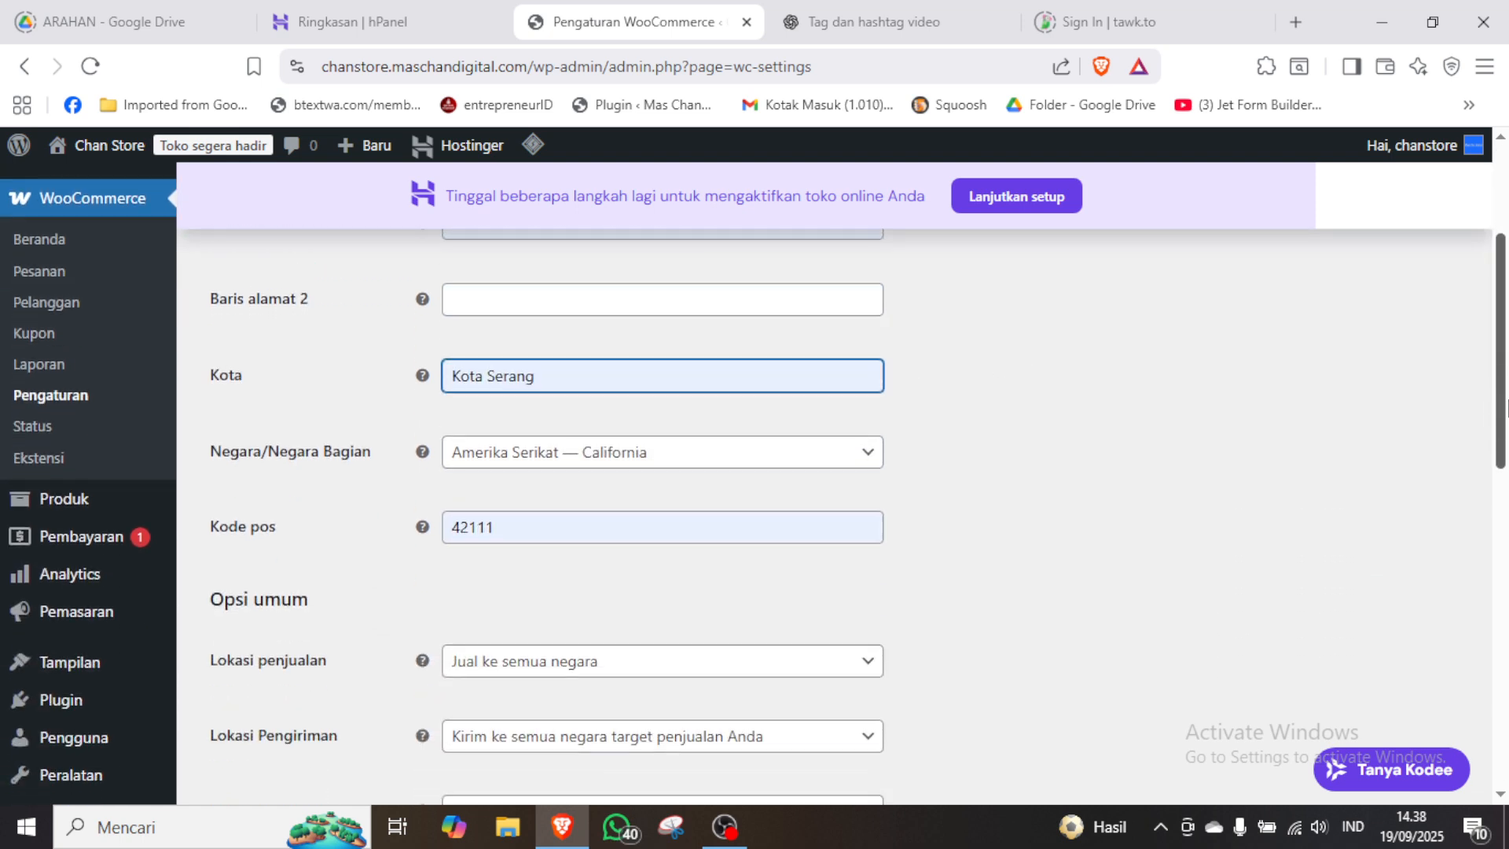
- Set the store country/state to Indonesia — Banten
{"action": "left_click", "coordinate": [837, 462]}
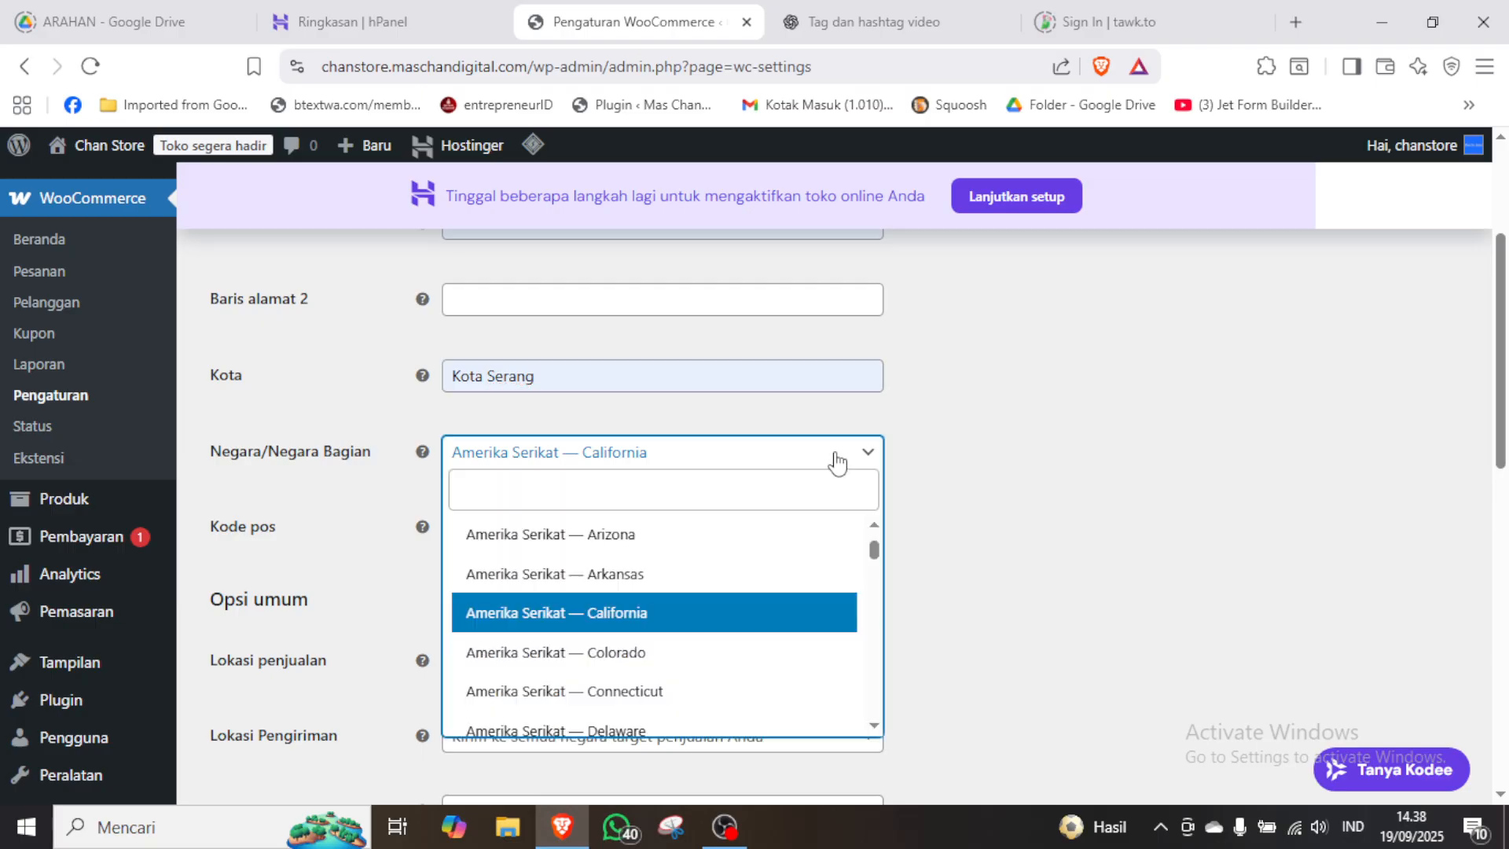
{"action": "left_click", "coordinate": [705, 488]}
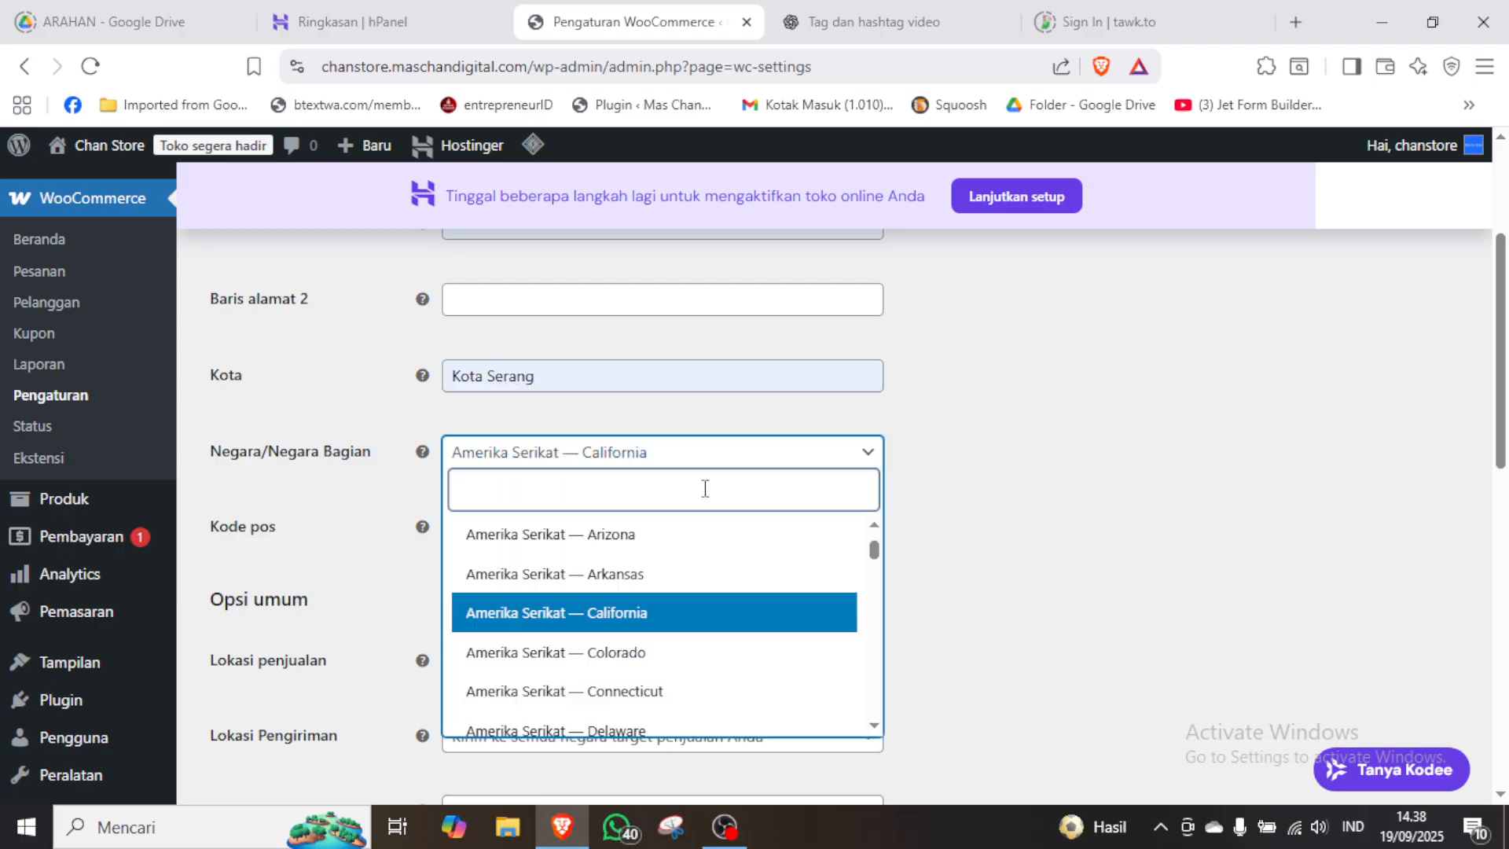
{"action": "type", "text": "banten"}
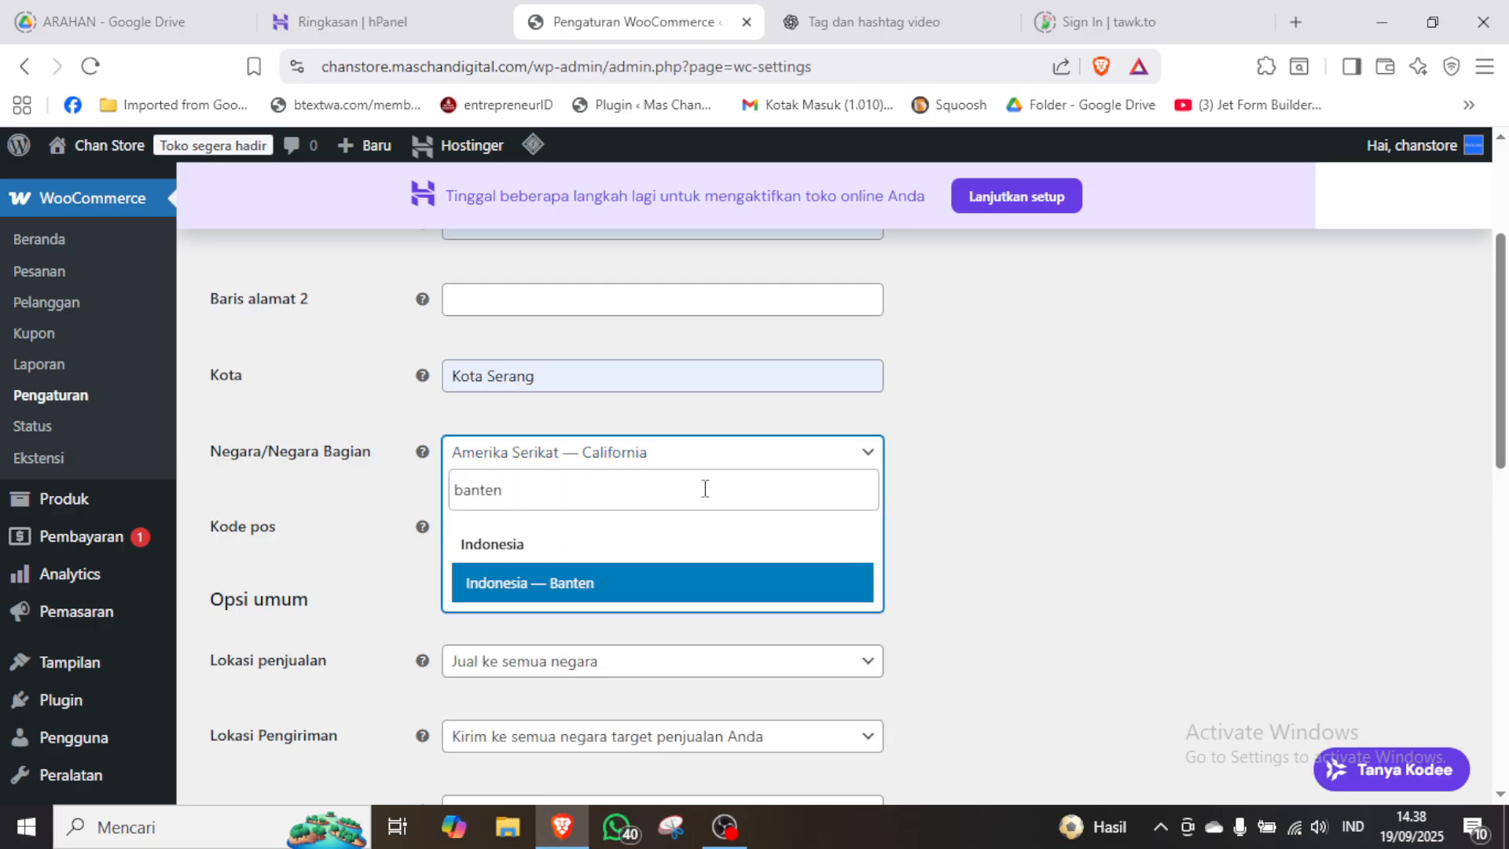
{"action": "left_click", "coordinate": [570, 596]}
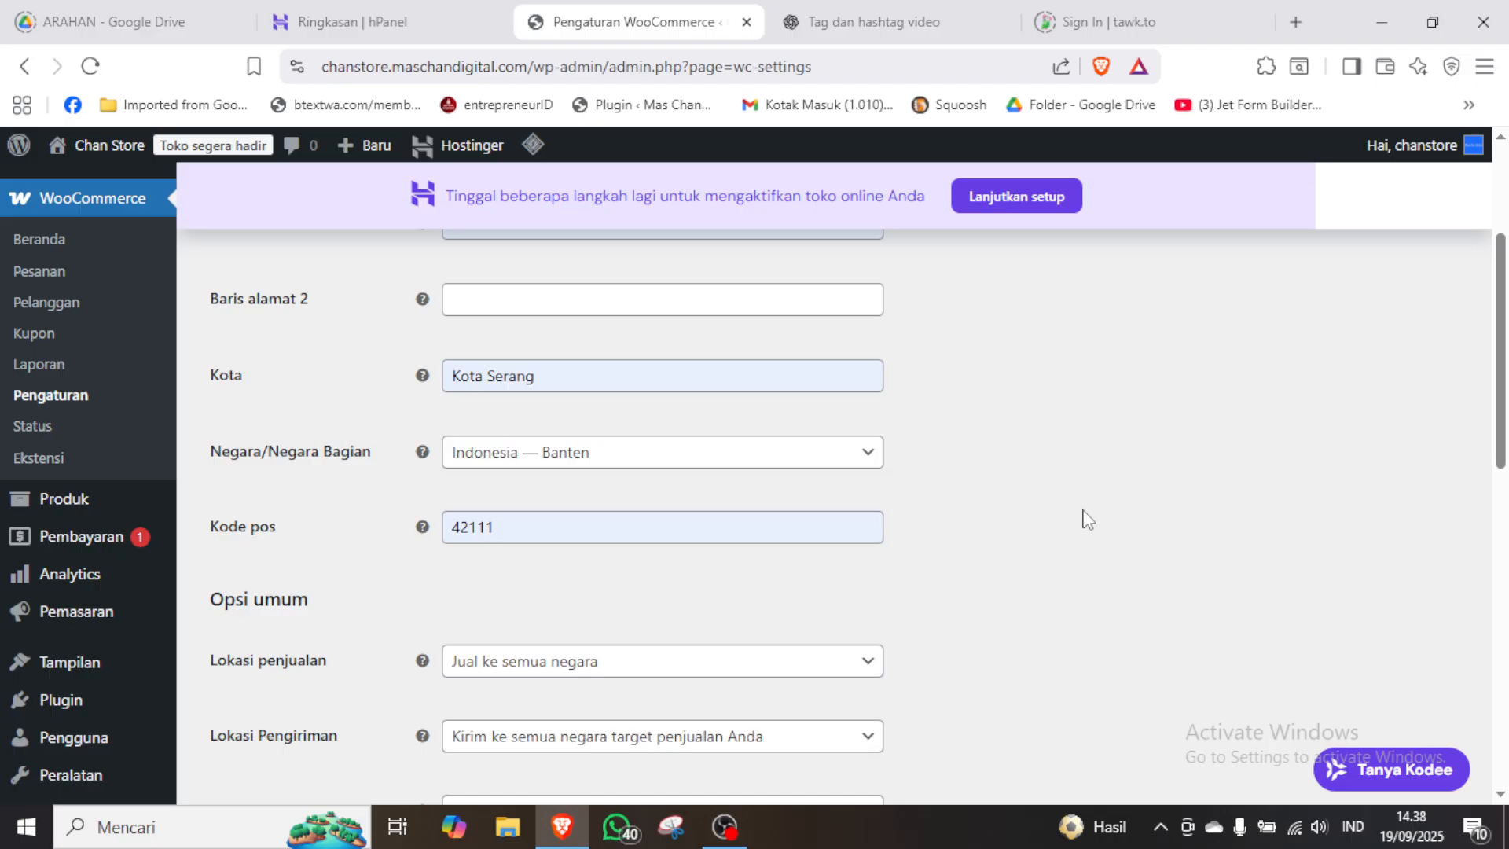
{"action": "left_click_drag", "start_coordinate": [1505, 380], "coordinate": [1505, 464]}
{"action": "scroll", "coordinate": [1031, 464], "scroll_direction": "down", "scroll_amount": 1}
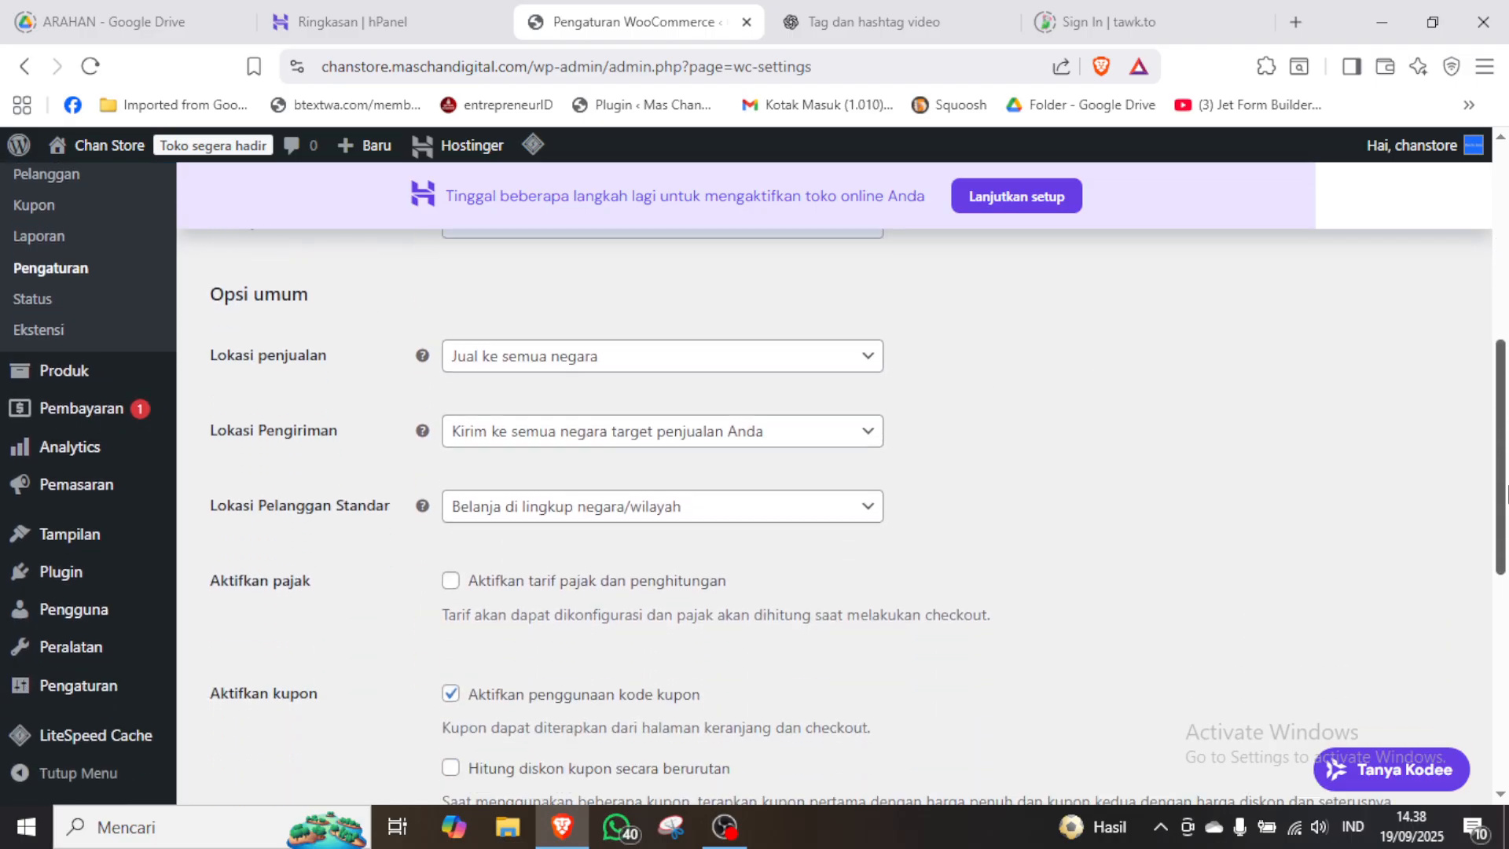
- Set Lokasi penjualan to Jual ke Negara Tertentu with Indonesia as the only country
{"action": "left_click", "coordinate": [755, 368]}
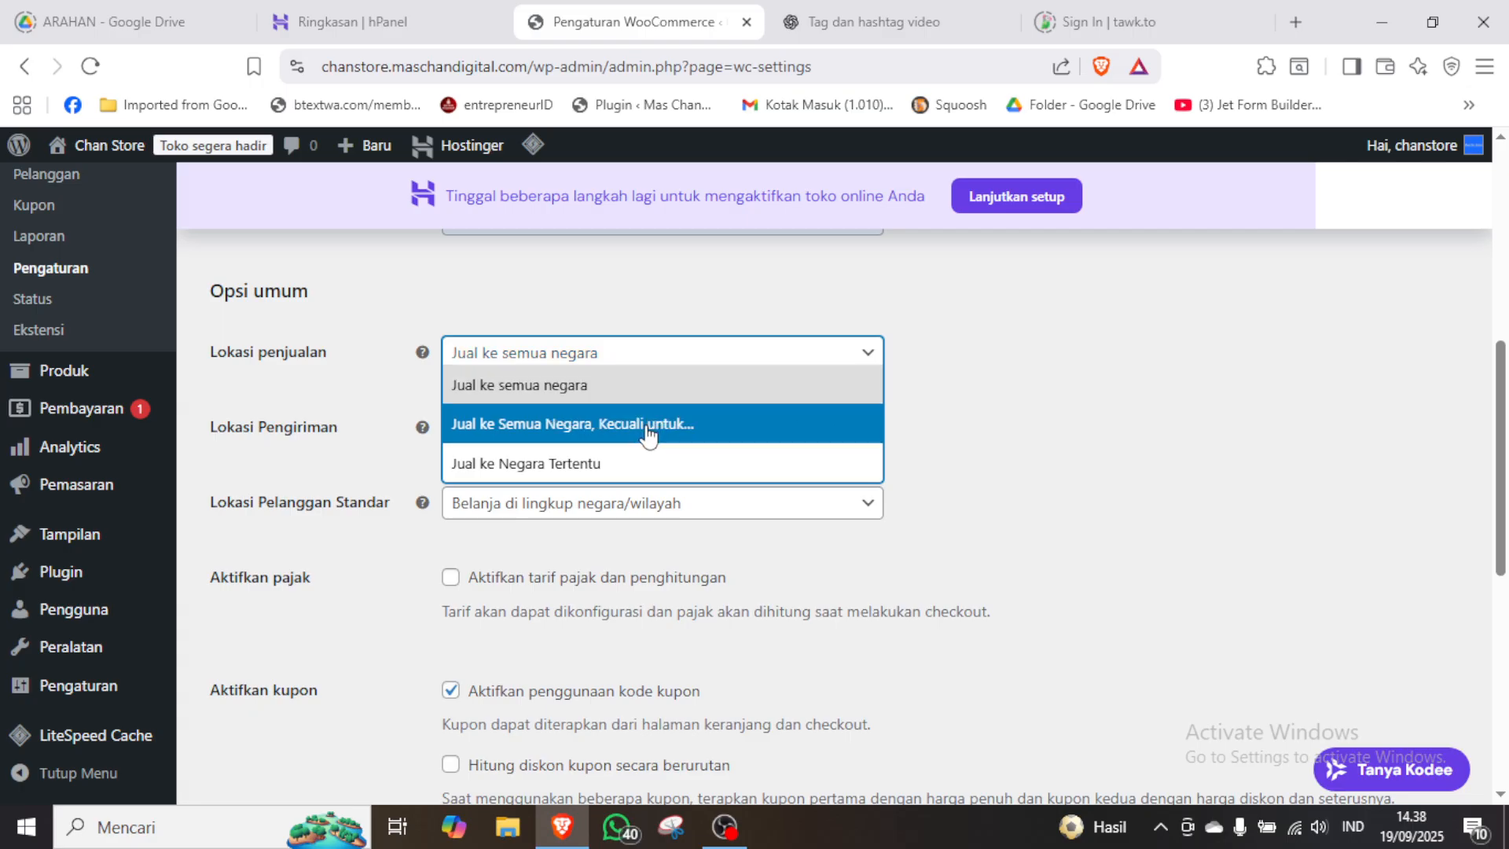
{"action": "left_click", "coordinate": [623, 460]}
{"action": "left_click", "coordinate": [699, 442]}
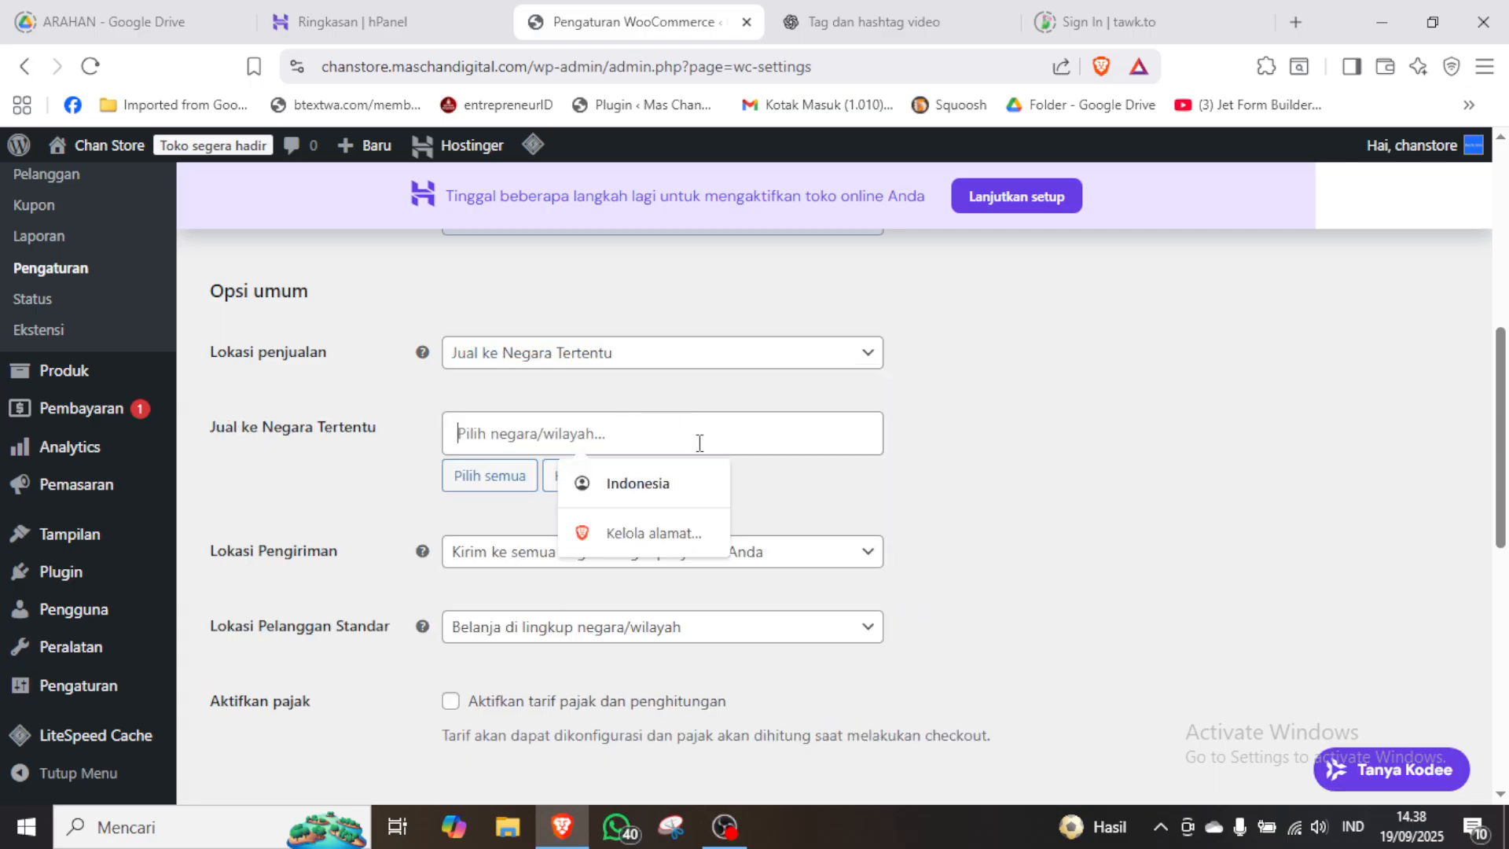
{"action": "type", "text": "indone"}
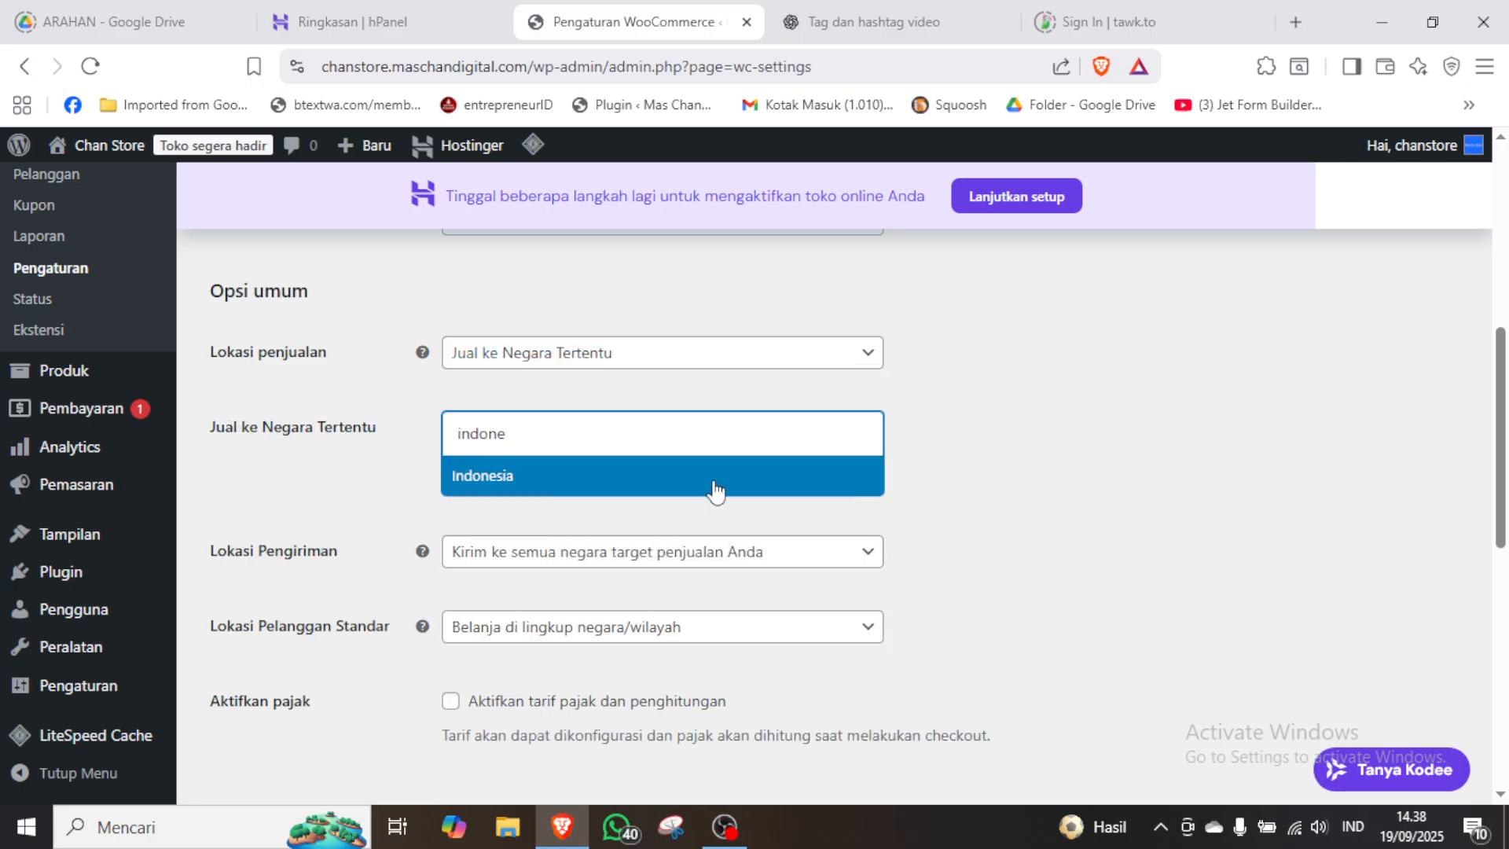
{"action": "left_click", "coordinate": [714, 488]}
- Set Lokasi Pengiriman to Kirim ke negara tertentu saja with Indonesia only
{"action": "left_click", "coordinate": [665, 560]}
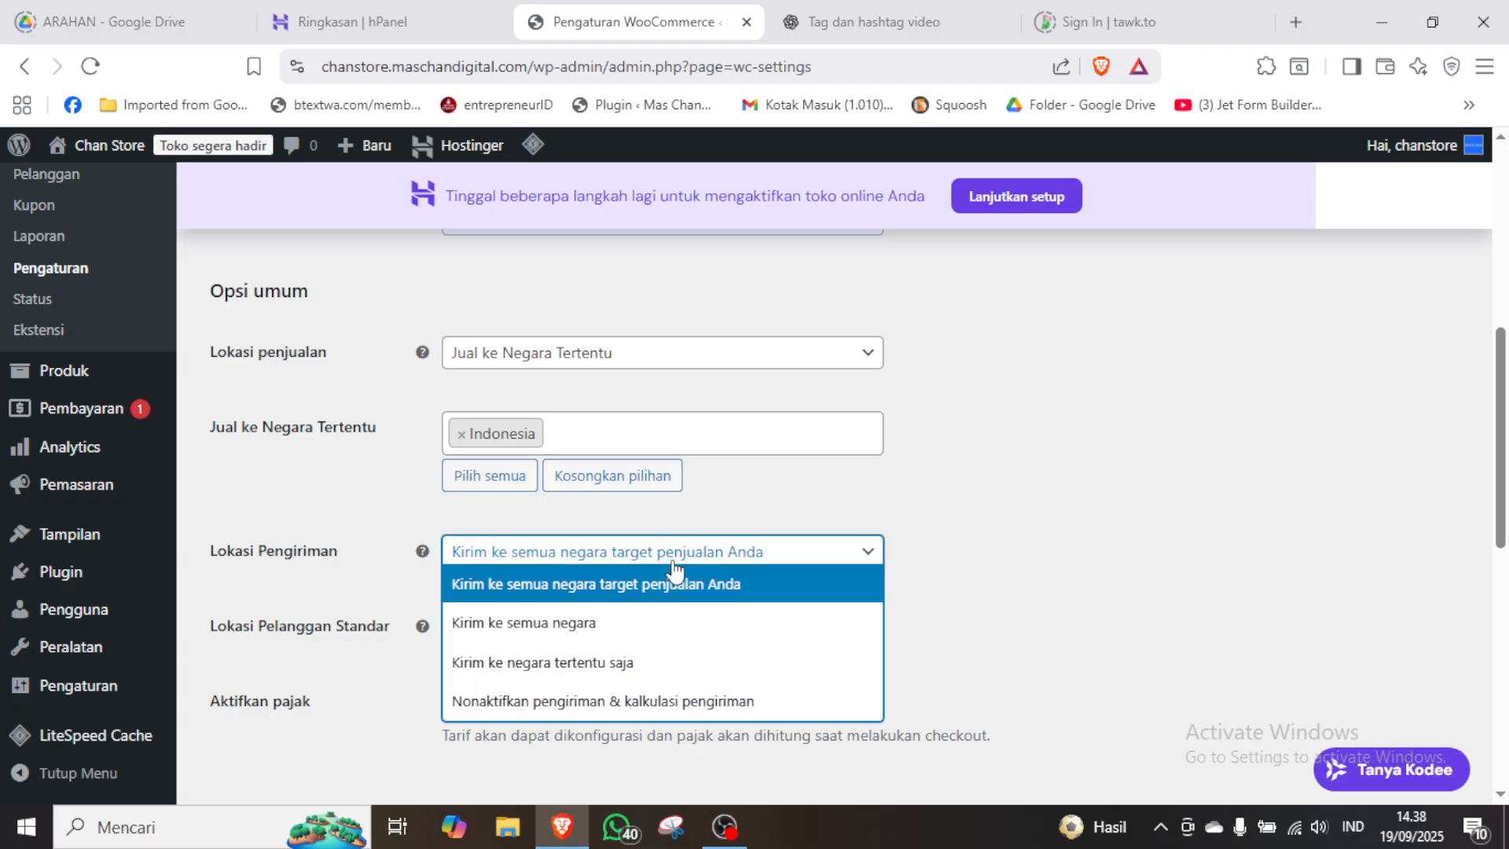
{"action": "left_click", "coordinate": [691, 652]}
{"action": "left_click", "coordinate": [674, 626]}
{"action": "type", "text": "indo"}
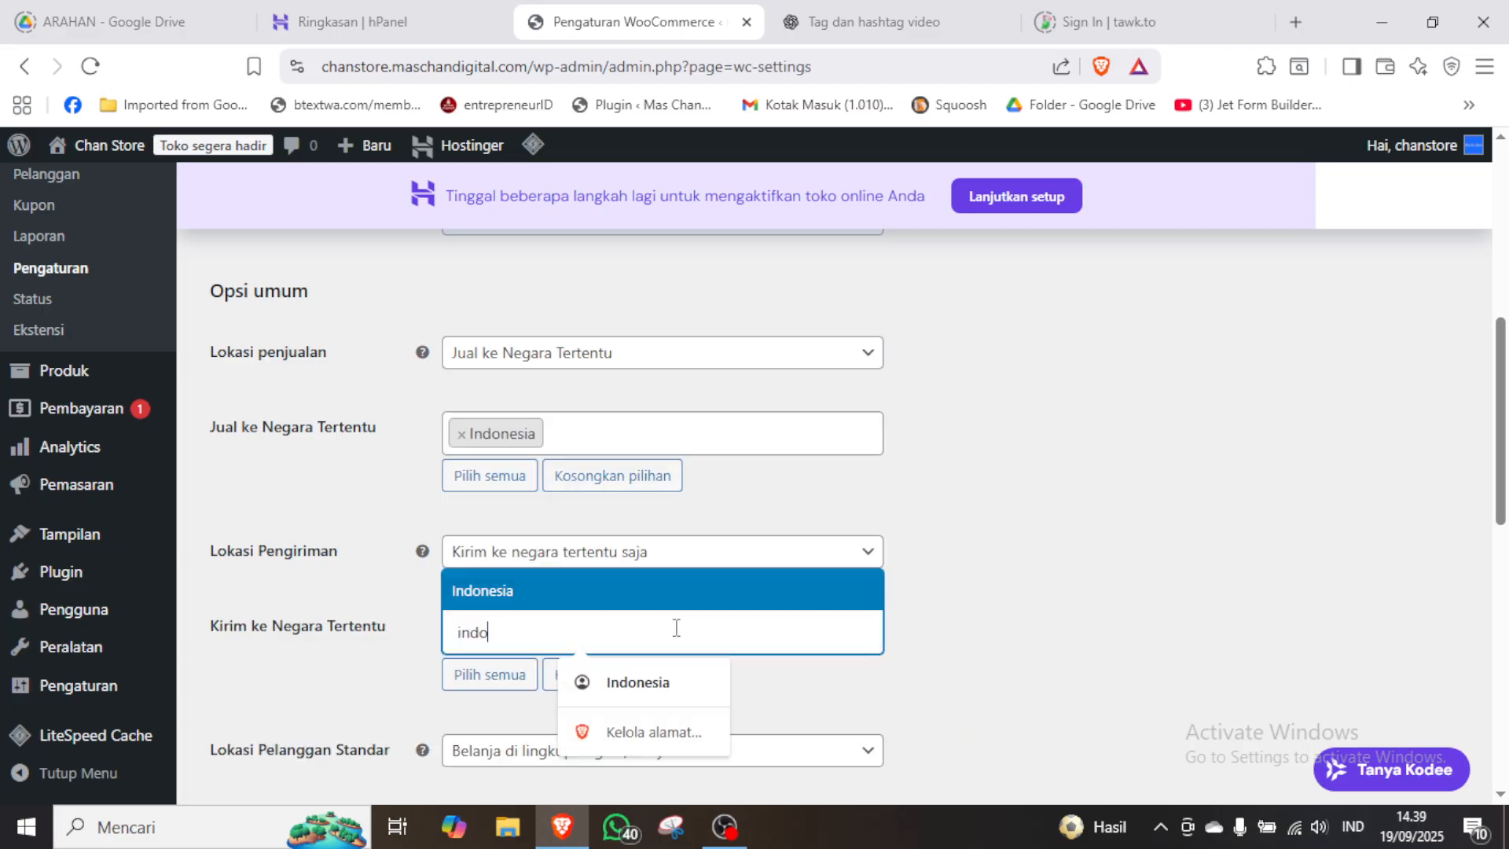
{"action": "left_click", "coordinate": [653, 596]}
{"action": "scroll", "coordinate": [1228, 524], "scroll_direction": "down", "scroll_amount": 3}
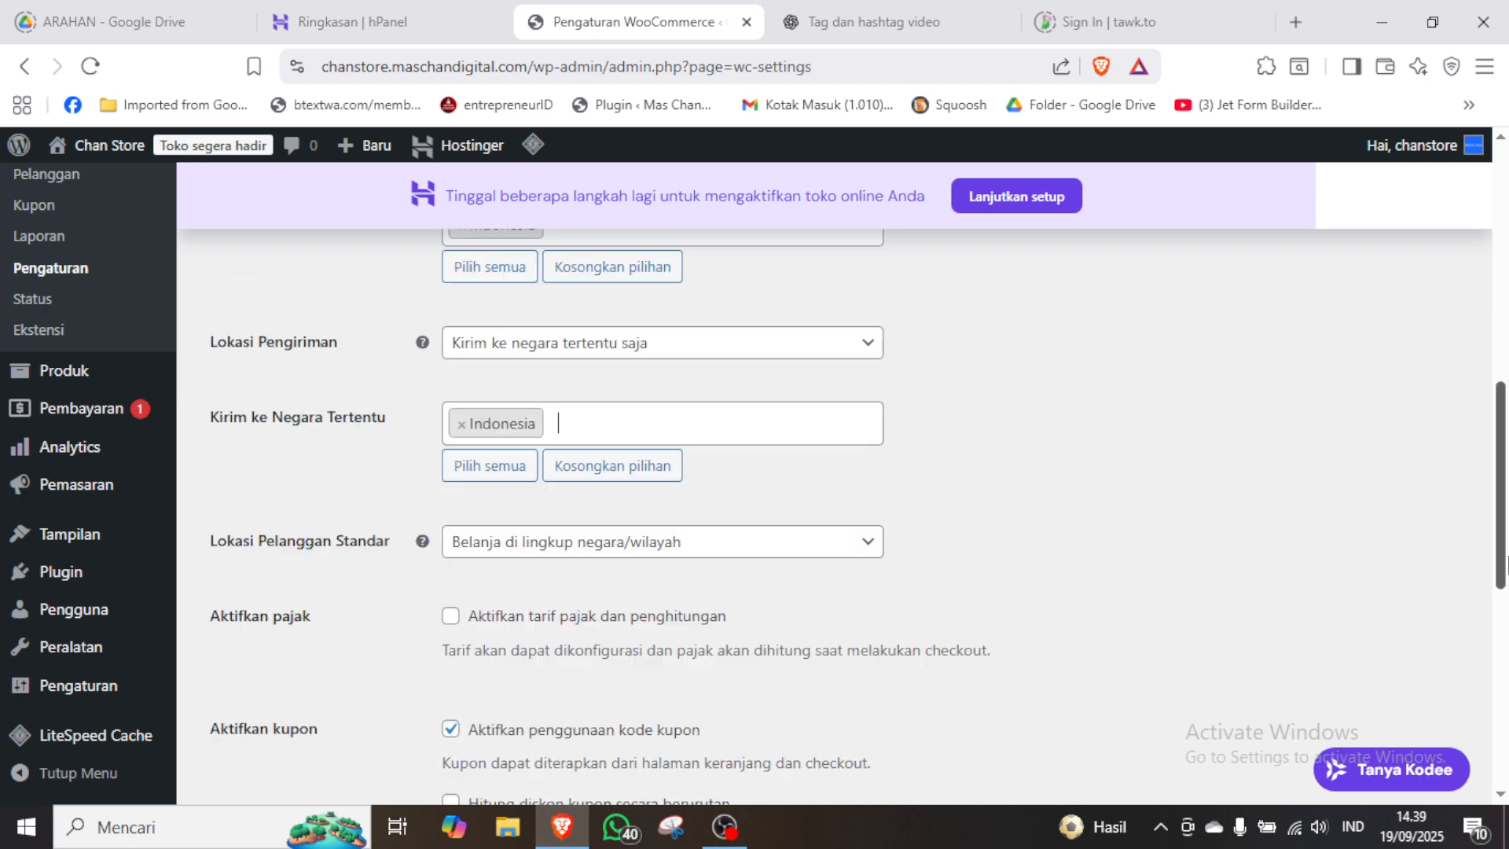
{"action": "scroll", "coordinate": [1088, 525], "scroll_direction": "down", "scroll_amount": 2}
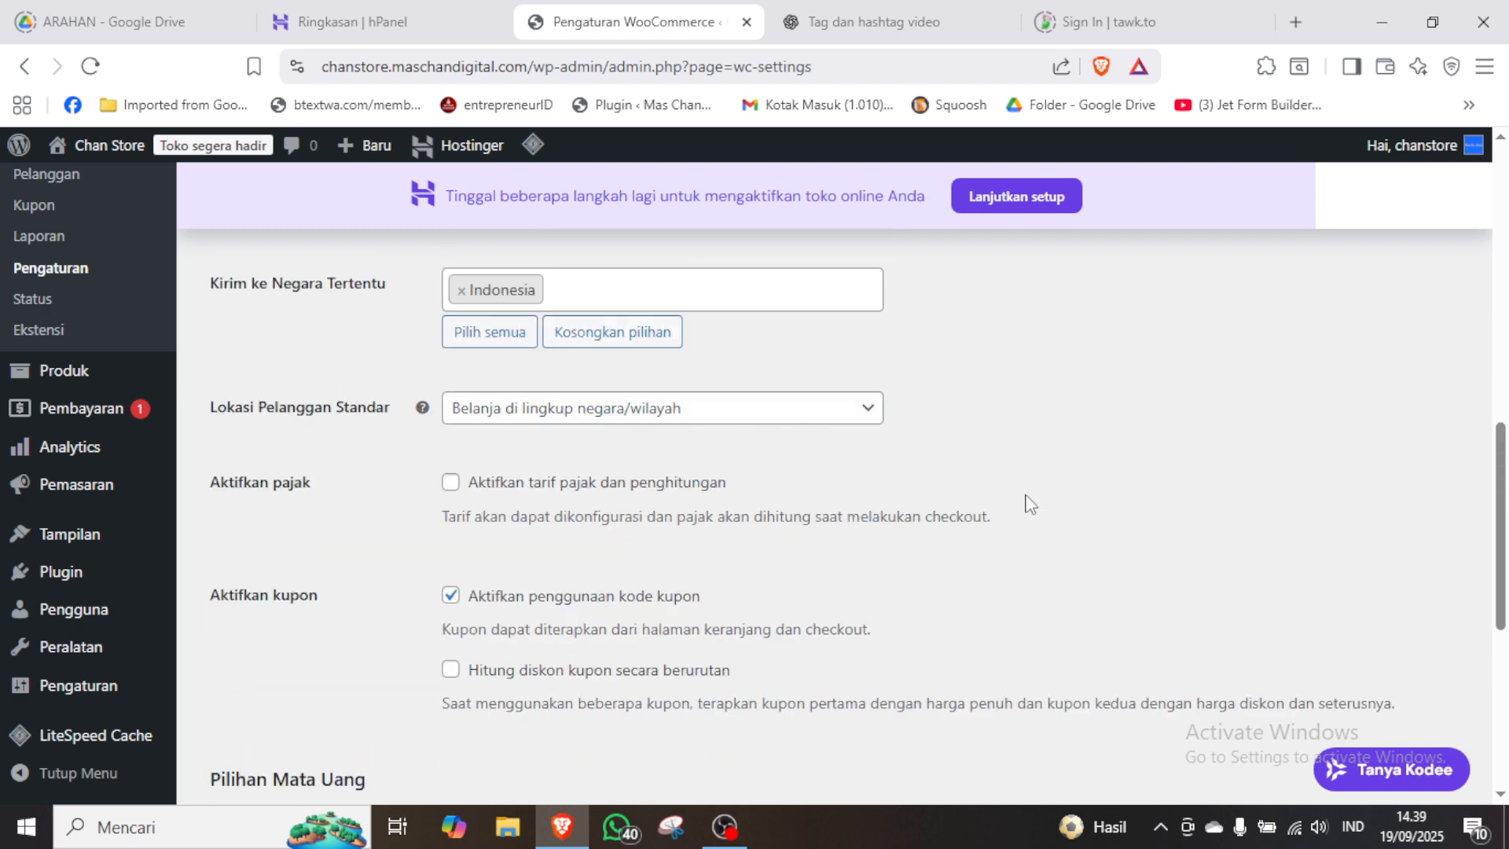
{"action": "left_click_drag", "start_coordinate": [1507, 485], "coordinate": [1506, 634]}
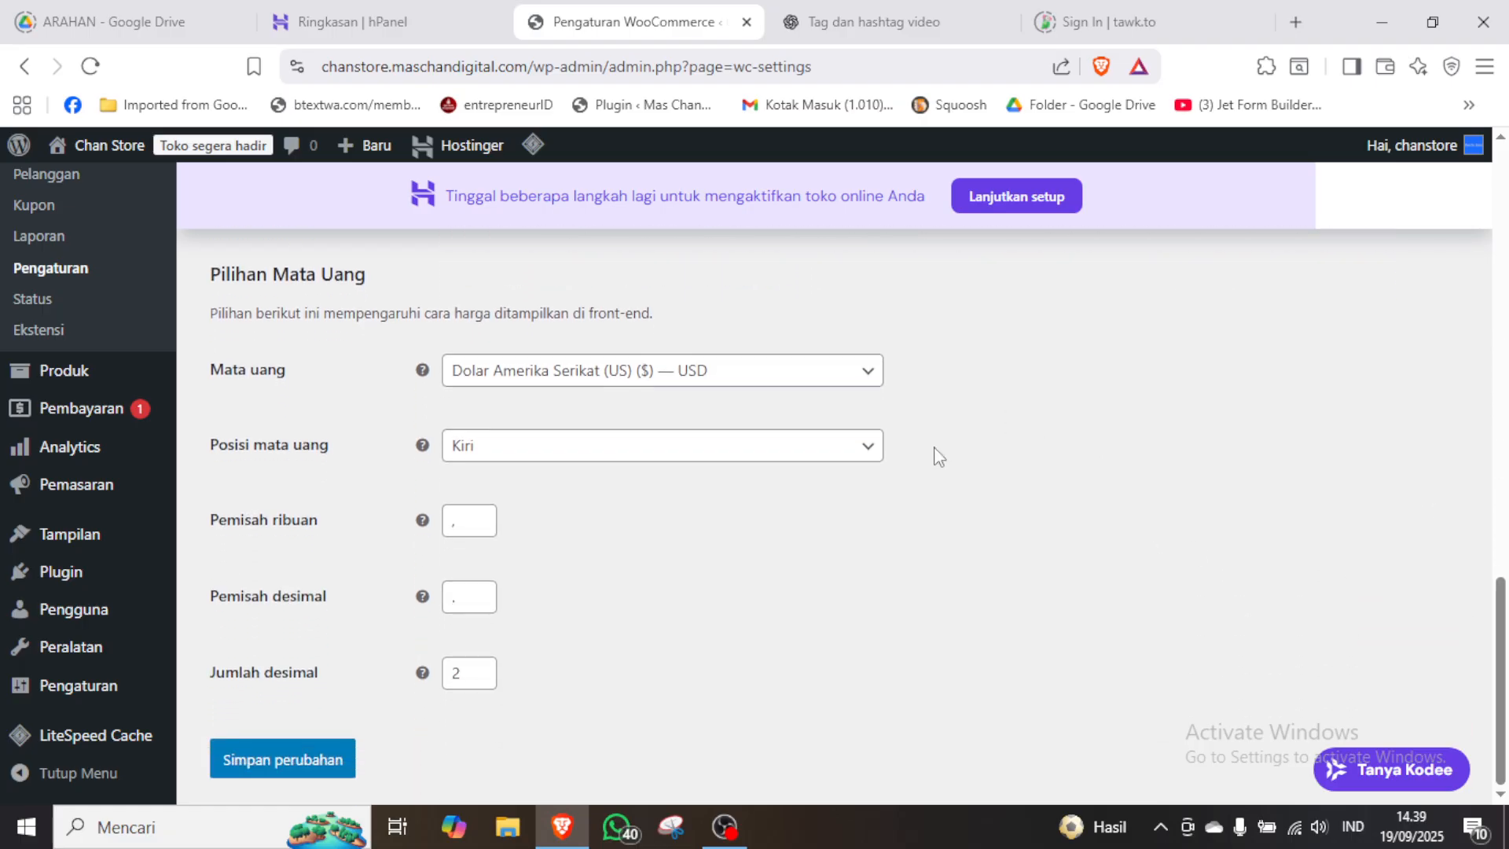
- Set the currency to Rupiah Indonesia (IDR) with 0 decimal places and save
{"action": "left_click", "coordinate": [774, 377]}
{"action": "type", "text": "idr"}
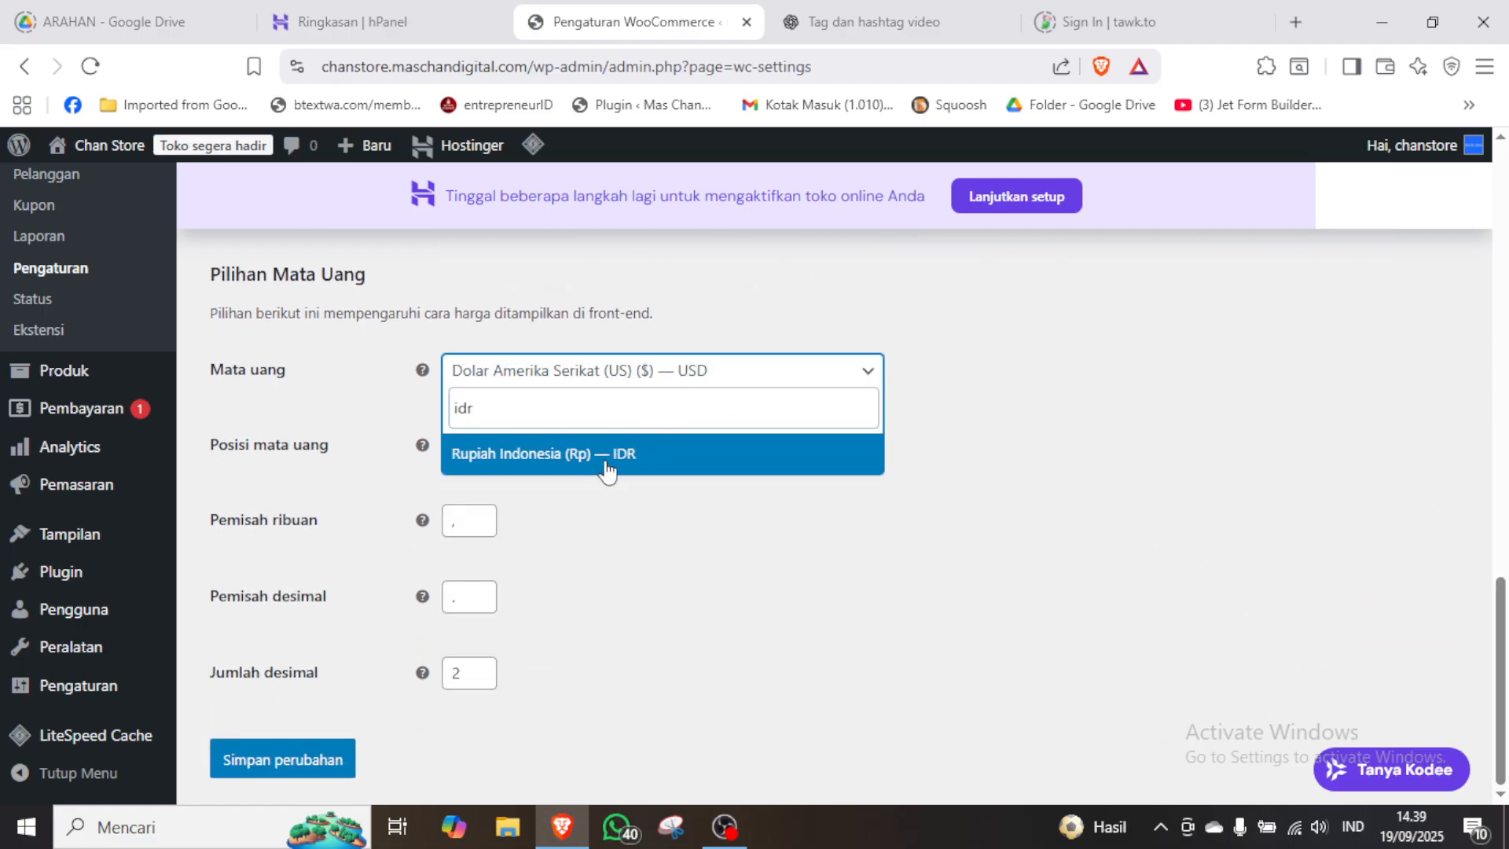
{"action": "left_click", "coordinate": [607, 464]}
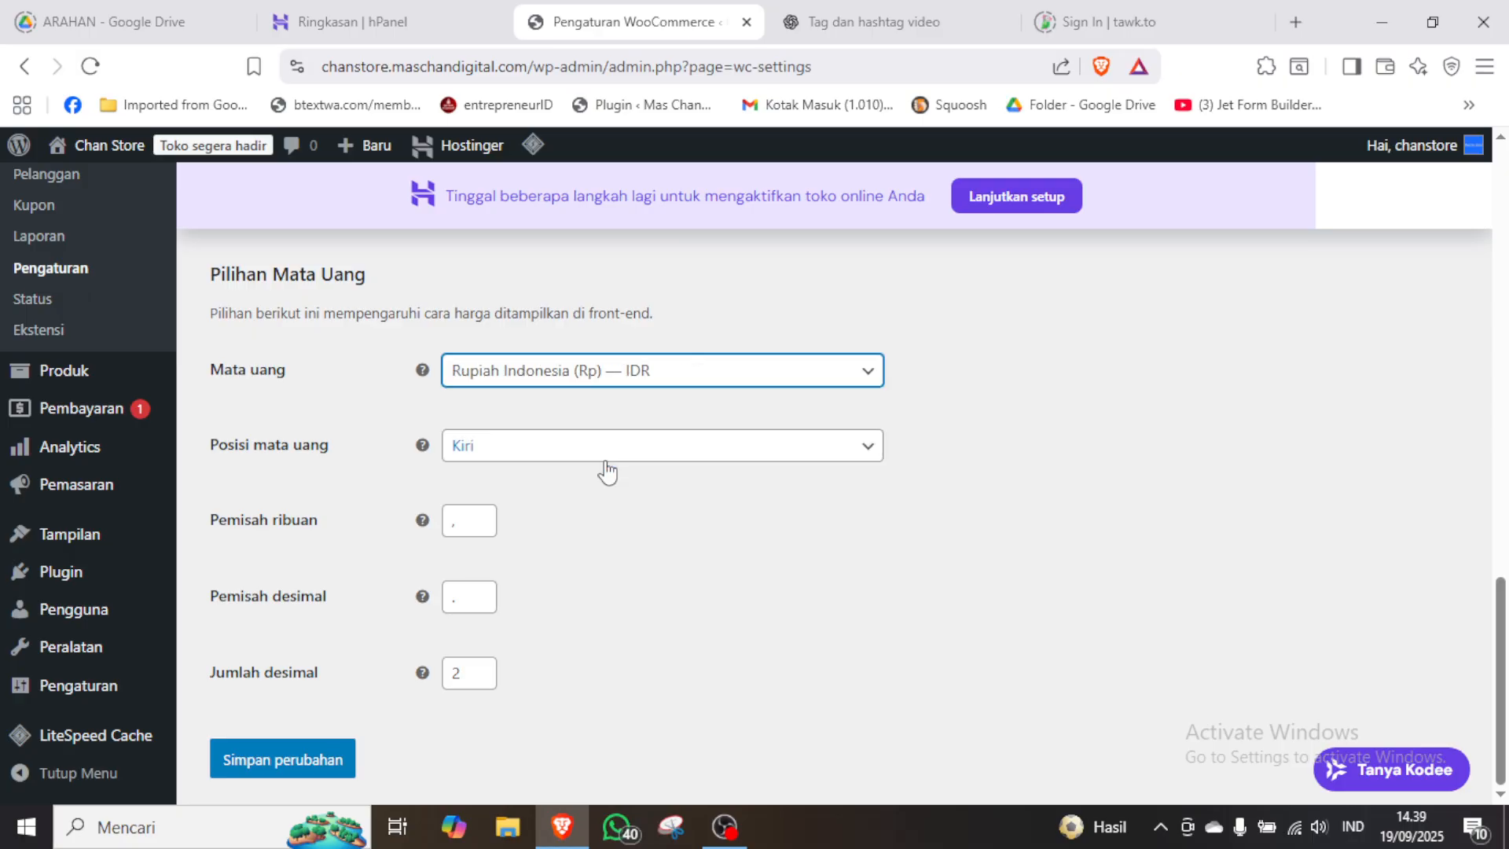
{"action": "left_click", "coordinate": [476, 513]}
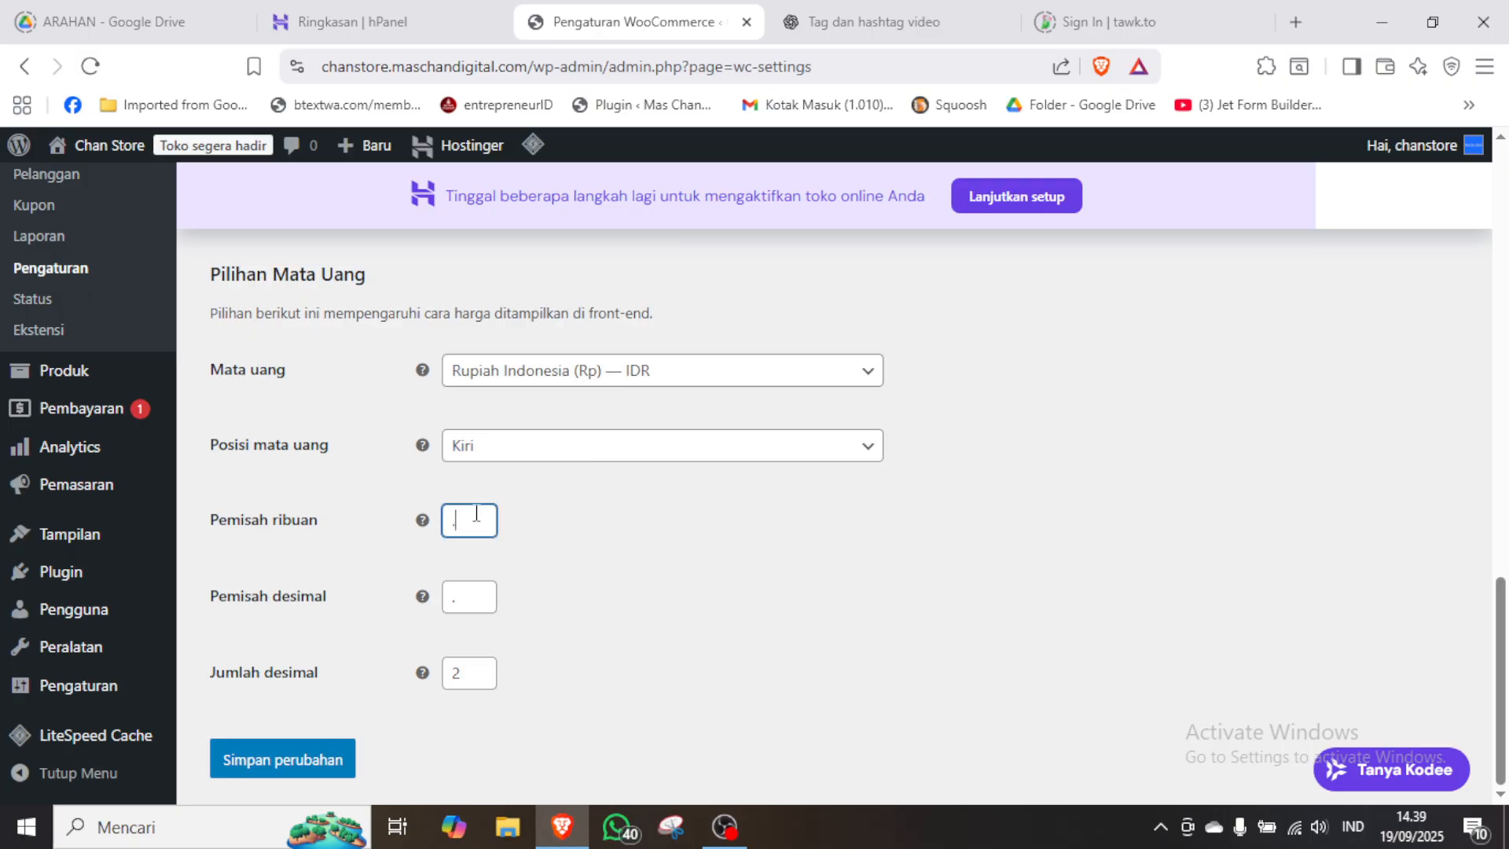
{"action": "left_click", "coordinate": [473, 594]}
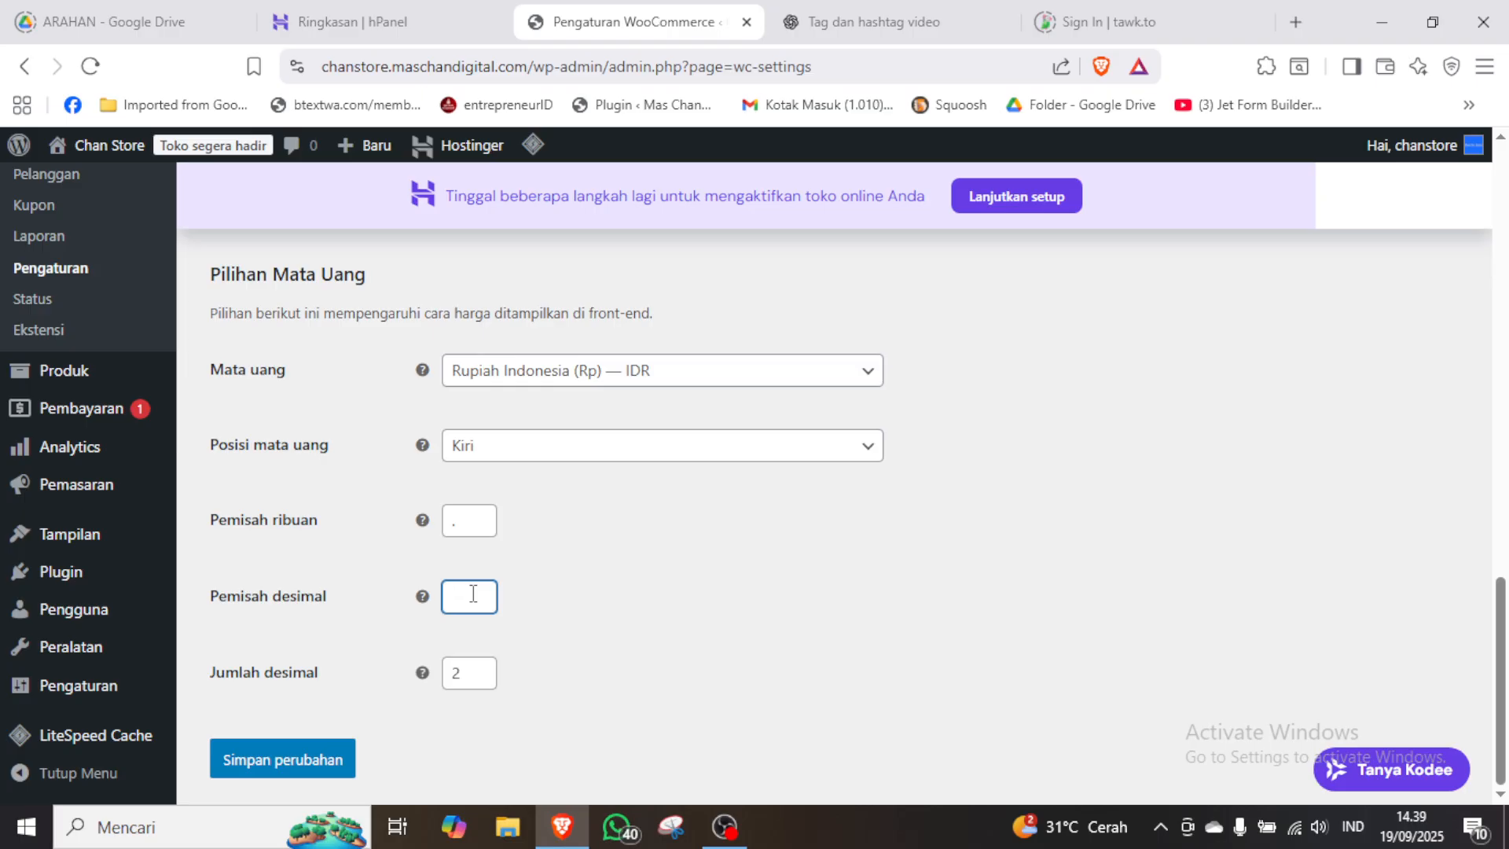
{"action": "left_click", "coordinate": [470, 669]}
{"action": "type", "text": "0"}
{"action": "left_click", "coordinate": [330, 759]}
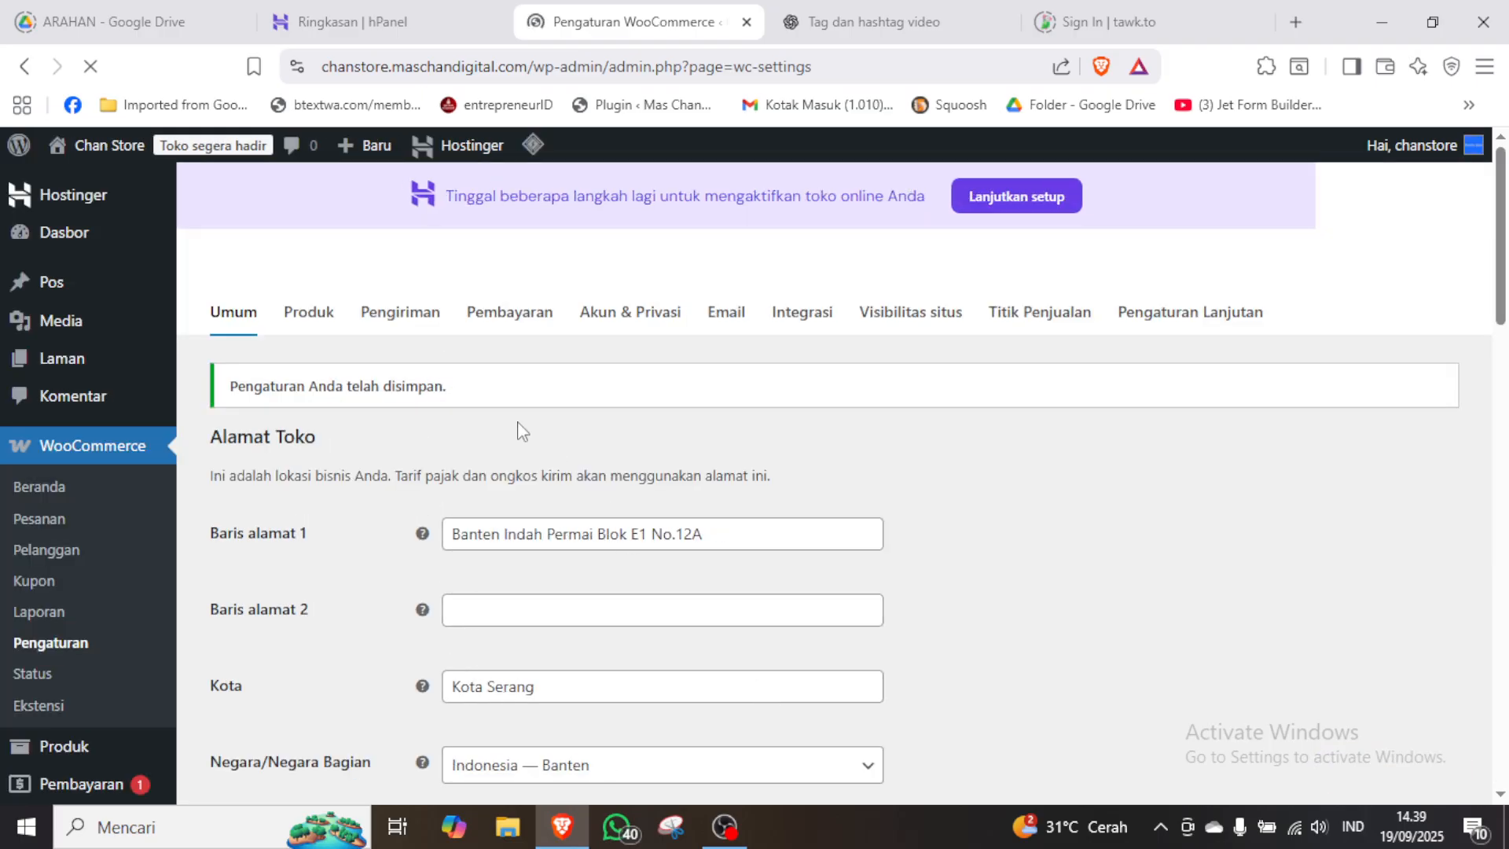
{"action": "left_click", "coordinate": [513, 317]}
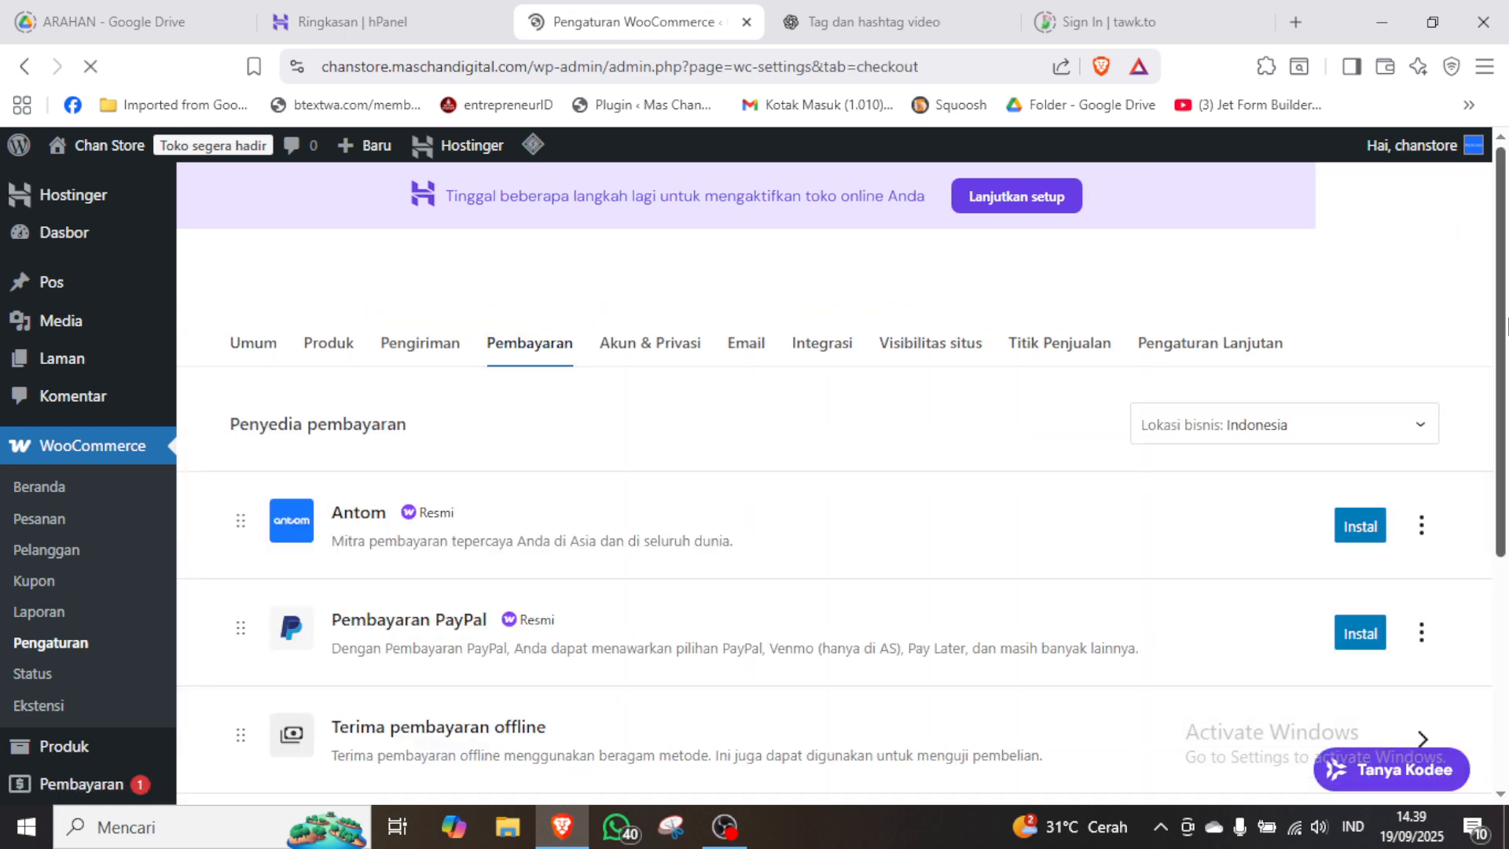
- Enable Transfer Bank Langsung among the offline payment methods
{"action": "scroll", "coordinate": [1505, 417], "scroll_direction": "down", "scroll_amount": 2}
{"action": "scroll", "coordinate": [1505, 417], "scroll_direction": "down", "scroll_amount": 1}
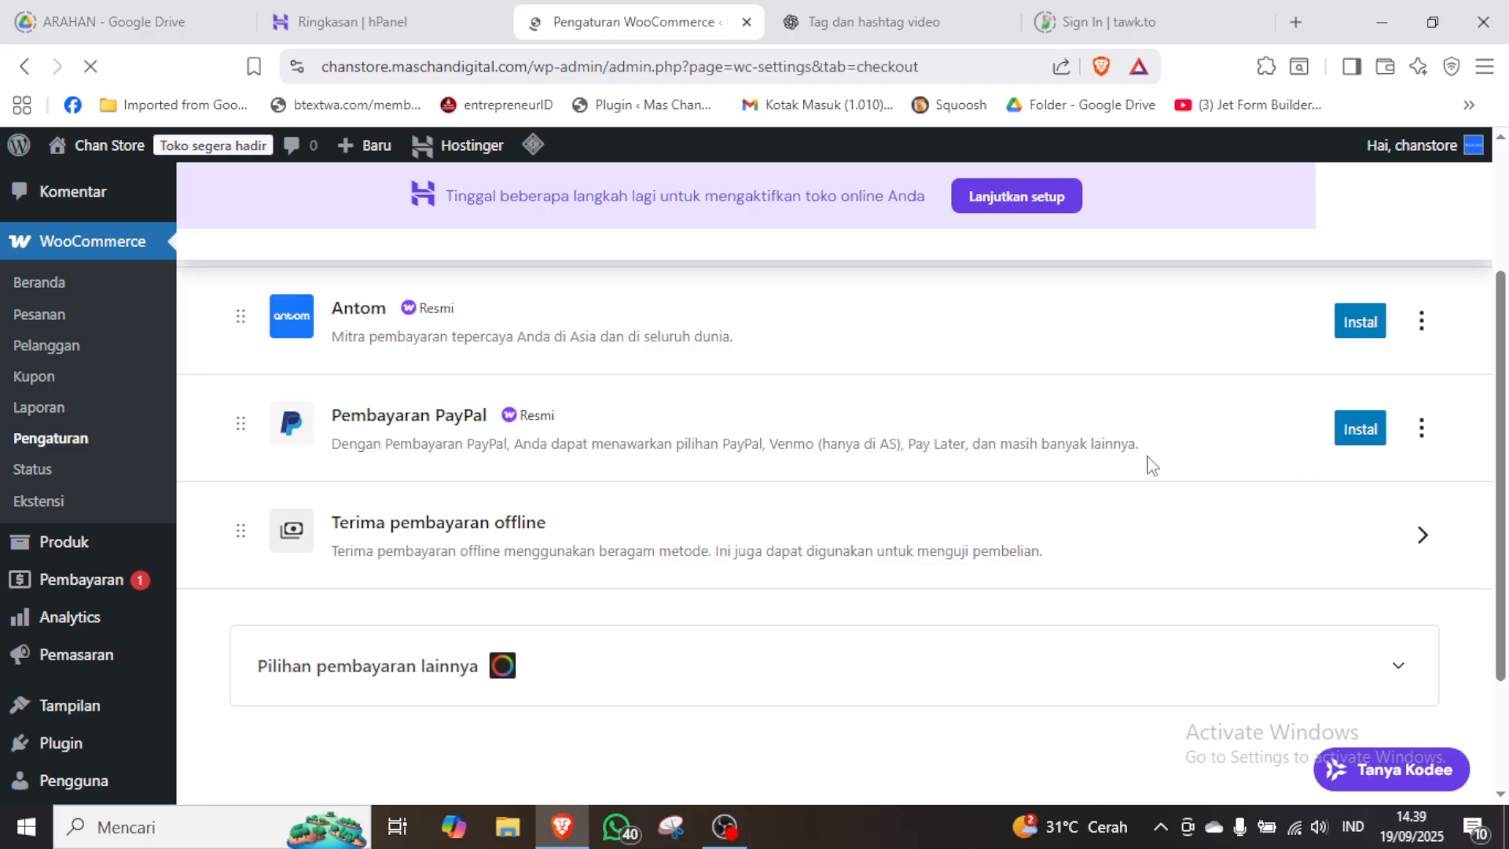
{"action": "left_click", "coordinate": [1423, 541]}
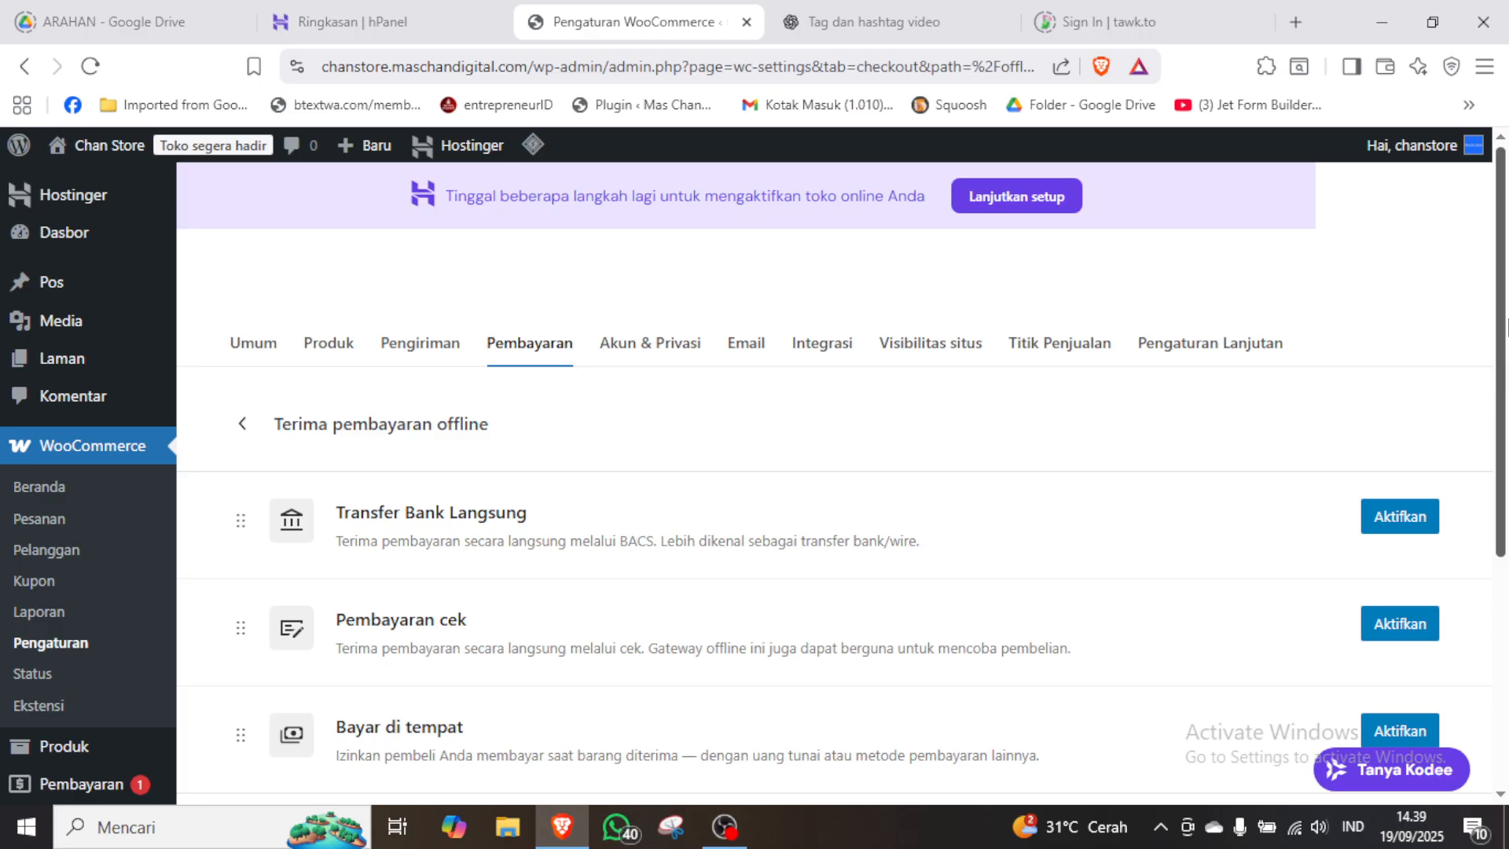
{"action": "scroll", "coordinate": [1505, 377], "scroll_direction": "down", "scroll_amount": 1}
{"action": "scroll", "coordinate": [1505, 377], "scroll_direction": "down", "scroll_amount": 1}
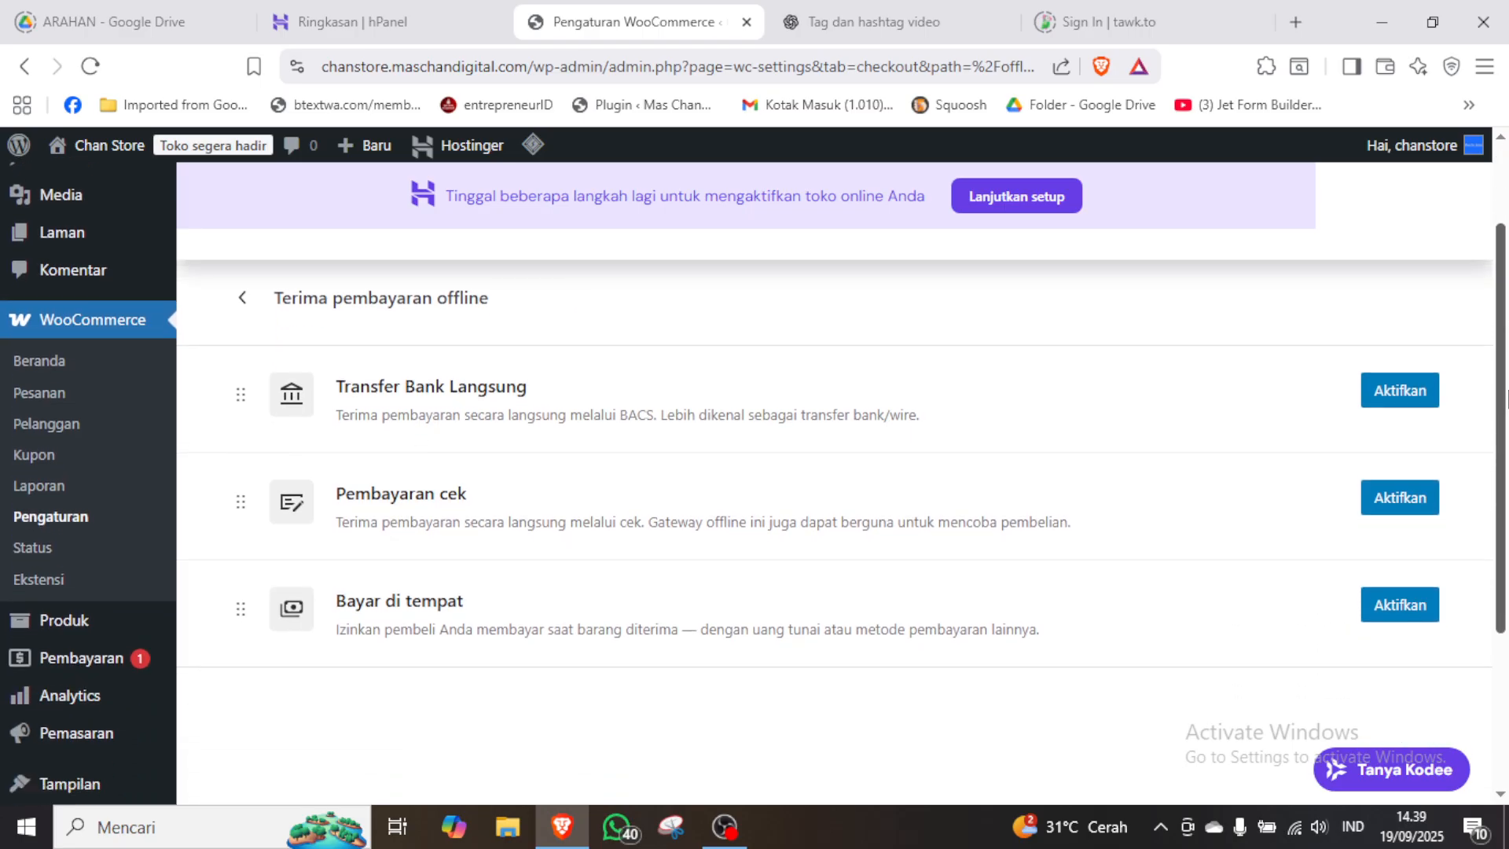
{"action": "left_click", "coordinate": [1398, 399]}
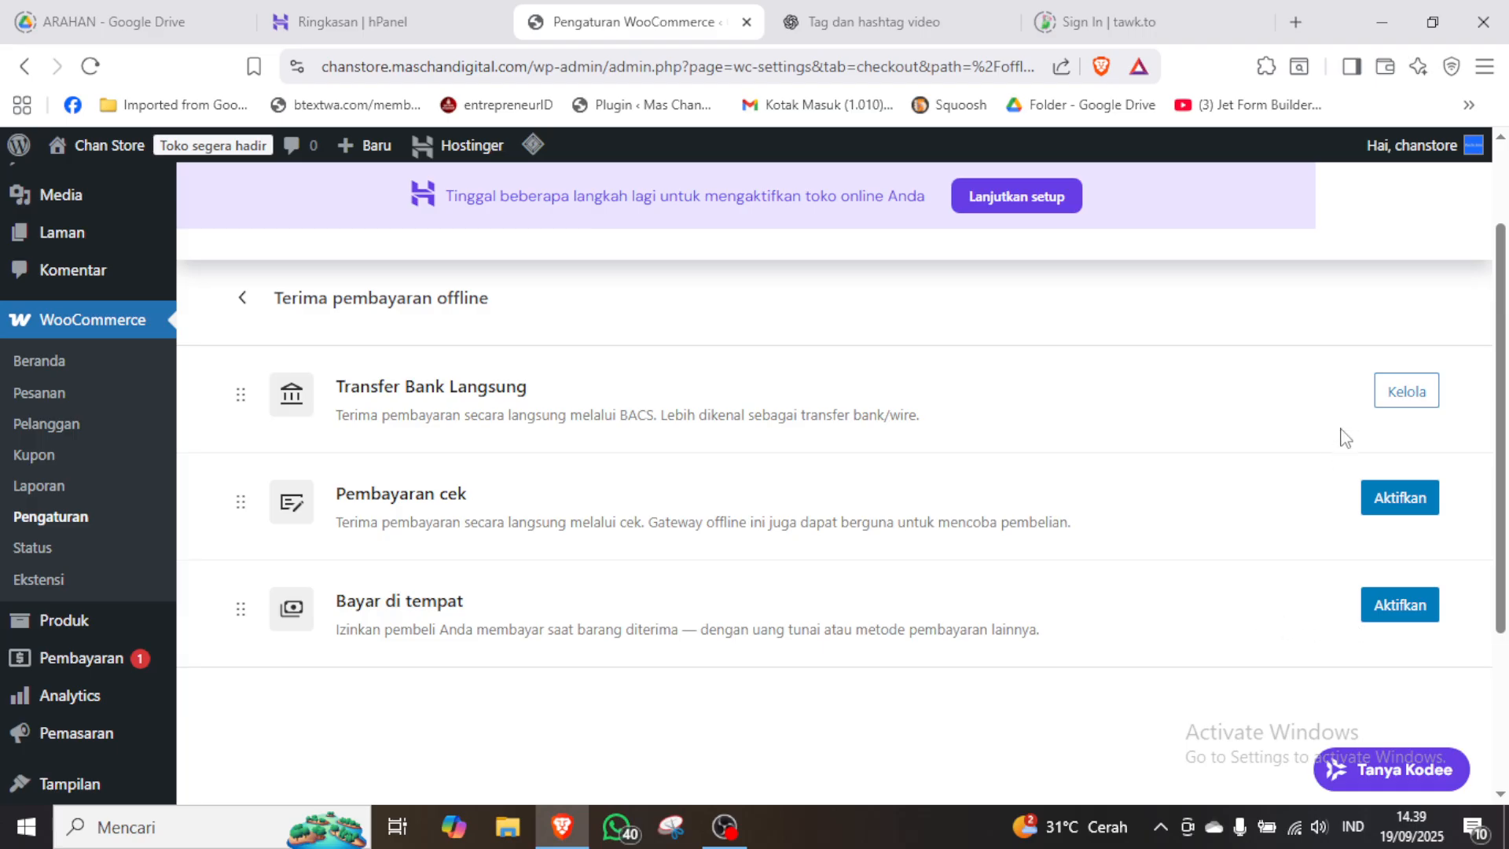
- In its settings, remove 'Langsung' so the title reads Transfer Bank
{"action": "left_click", "coordinate": [1424, 397]}
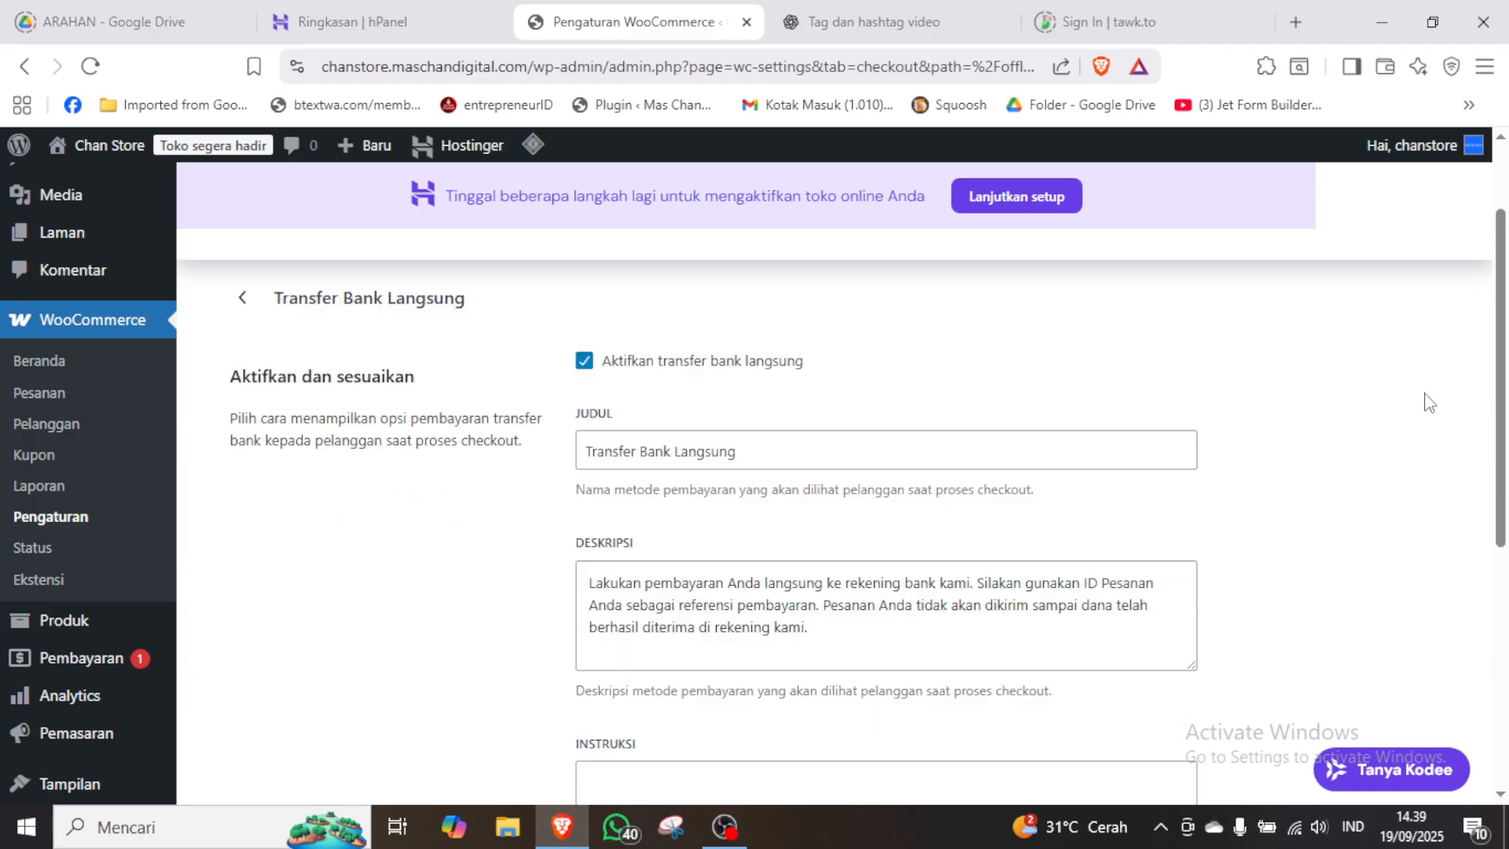
{"action": "scroll", "coordinate": [943, 274], "scroll_direction": "down", "scroll_amount": 1}
{"action": "left_click", "coordinate": [714, 405]}
{"action": "double_click", "coordinate": [714, 405]}
{"action": "key", "text": "BackSpace"}
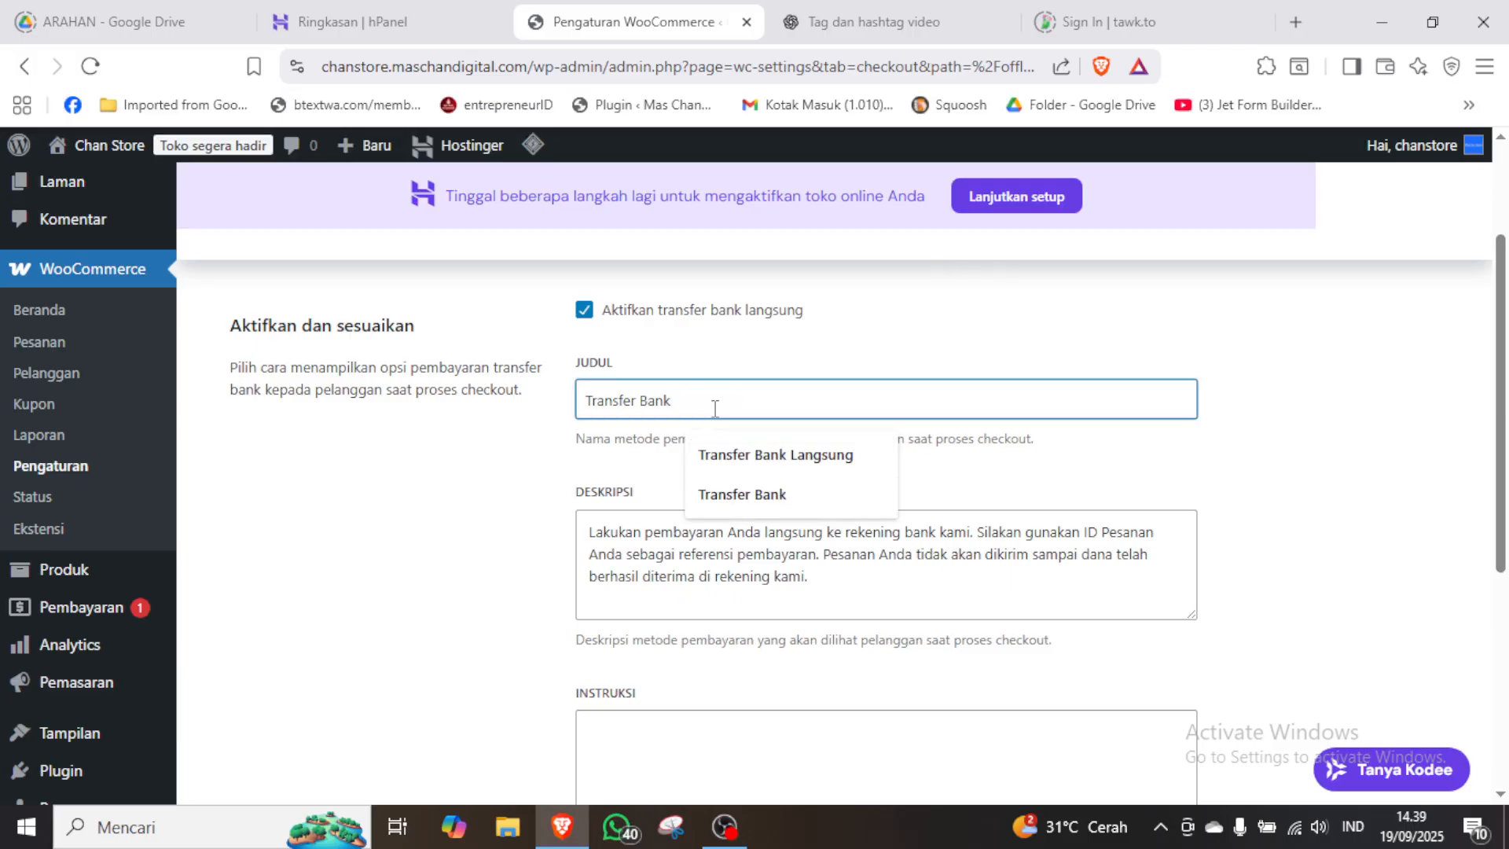
{"action": "left_click", "coordinate": [961, 317]}
{"action": "left_click_drag", "start_coordinate": [1504, 363], "coordinate": [1506, 579]}
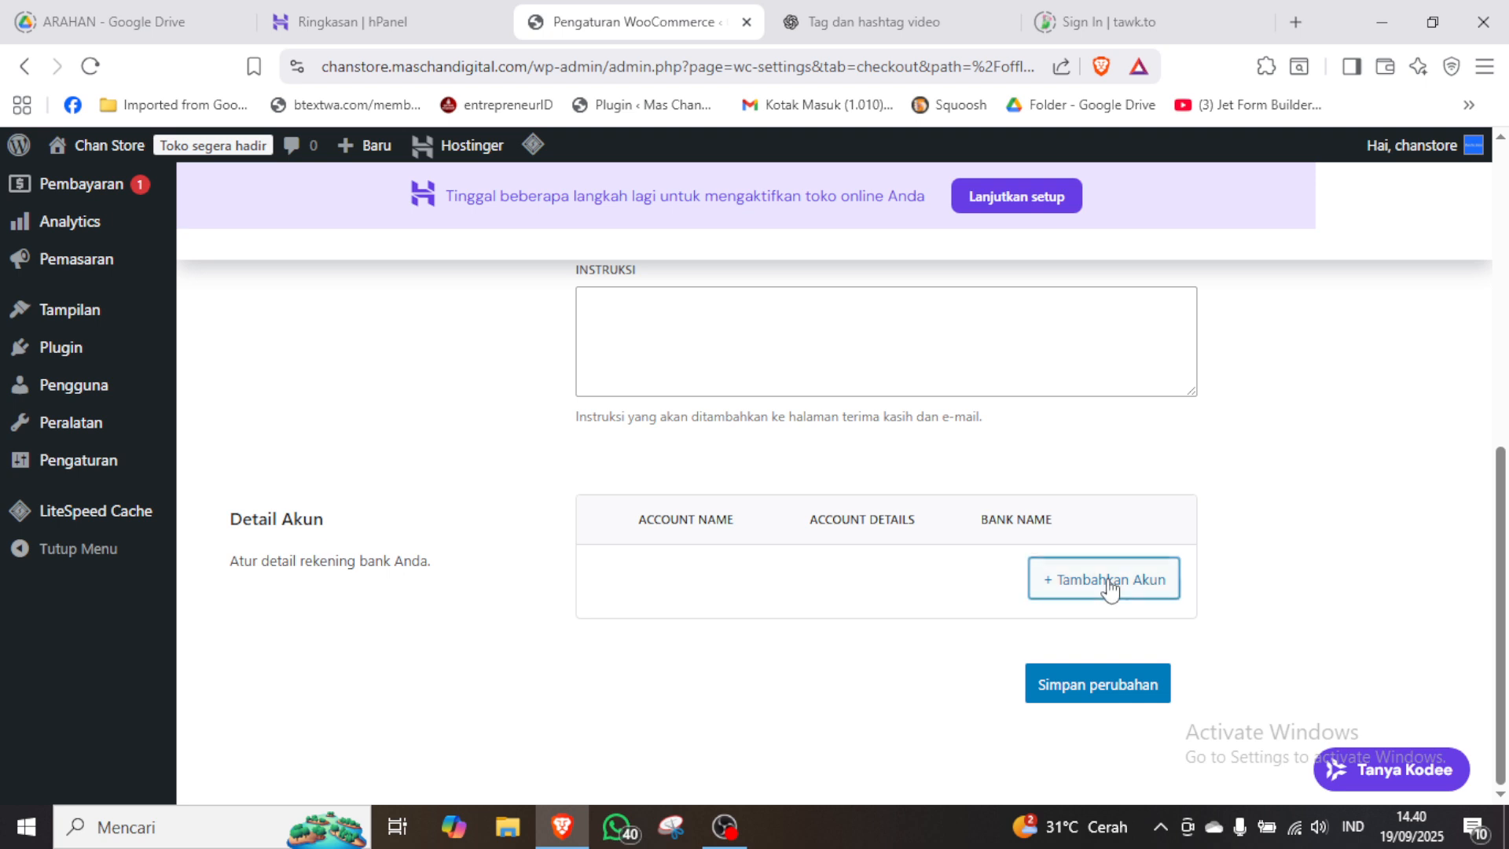
- Start a new bank account with country Indonesia and enter the account holder's name
{"action": "left_click", "coordinate": [1108, 583]}
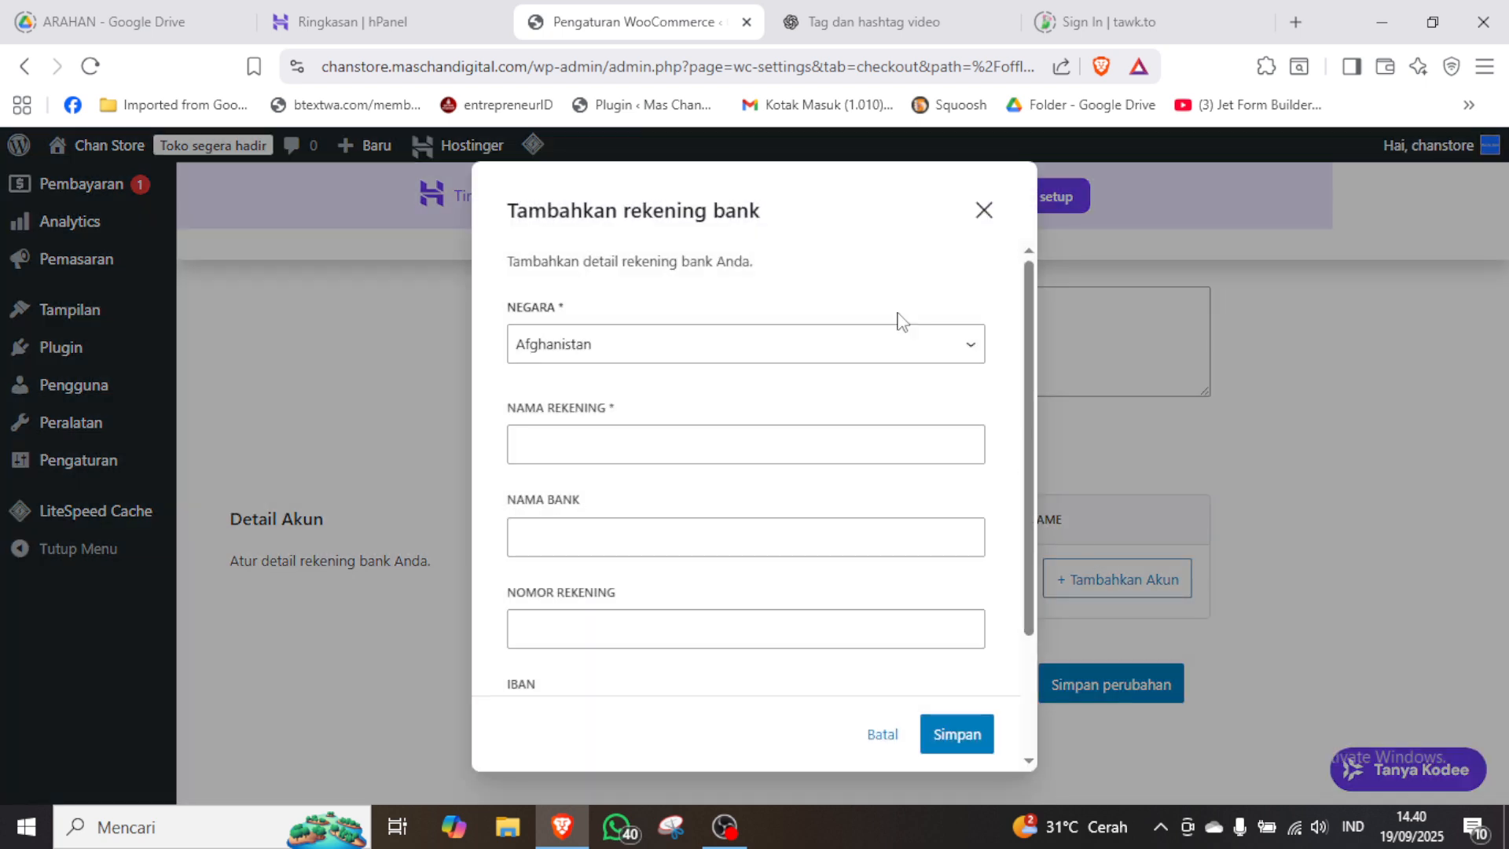
{"action": "left_click", "coordinate": [896, 355]}
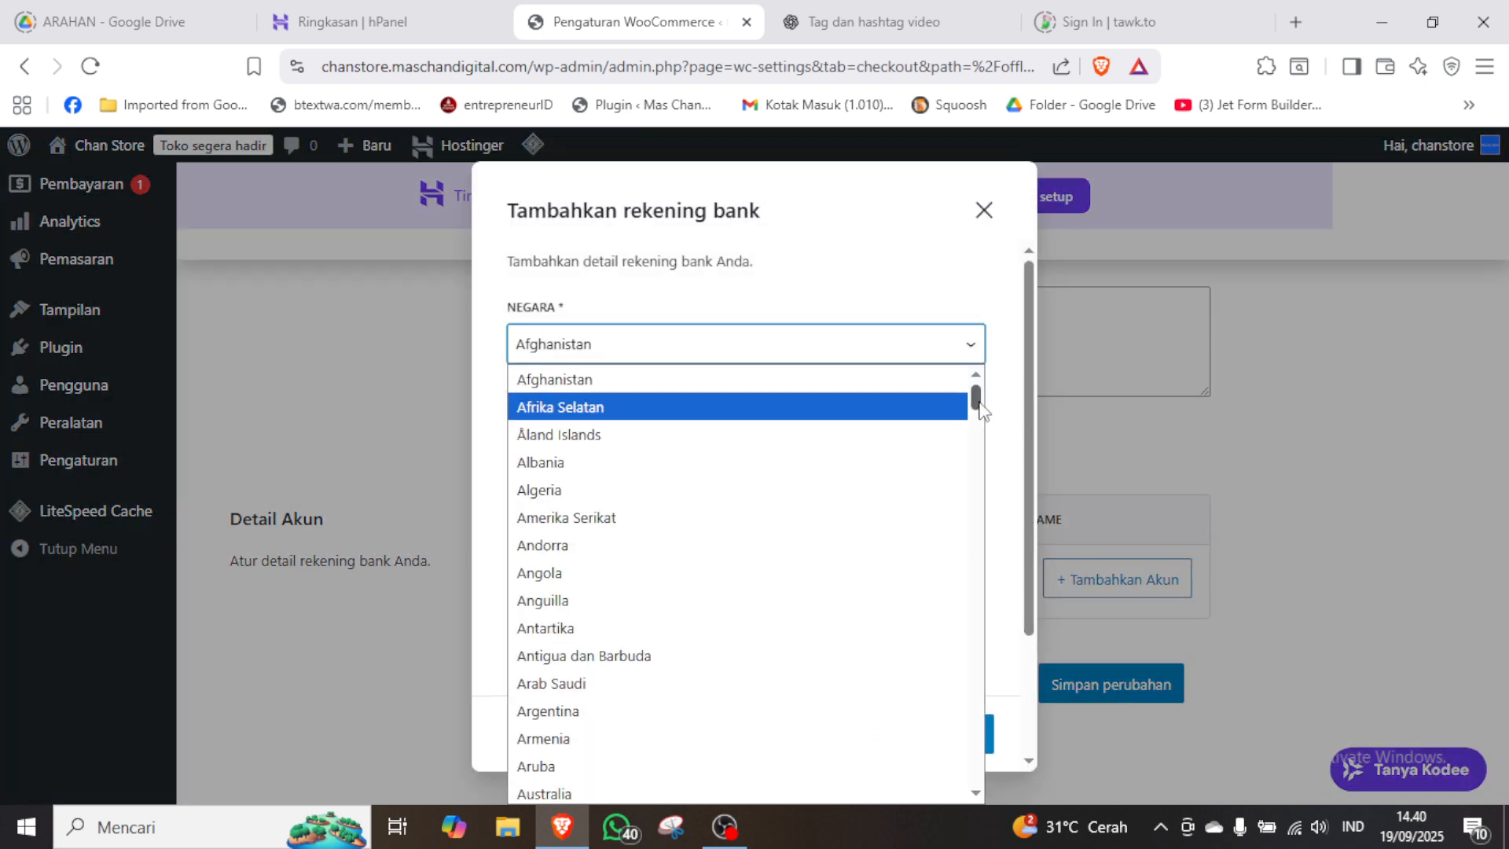
{"action": "left_click_drag", "start_coordinate": [975, 397], "coordinate": [980, 513]}
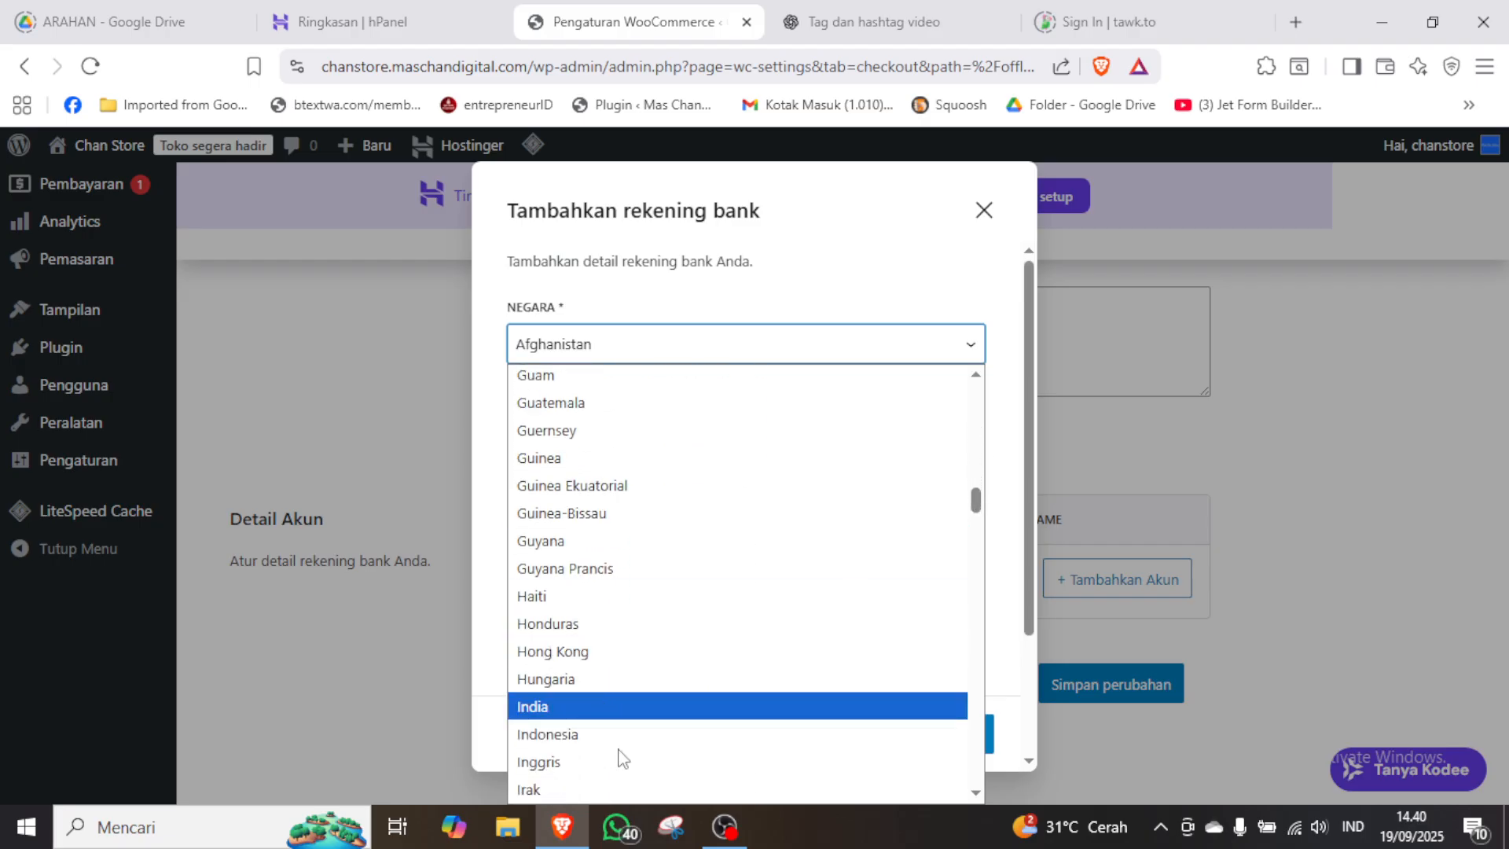
{"action": "left_click", "coordinate": [592, 737]}
{"action": "left_click", "coordinate": [803, 461]}
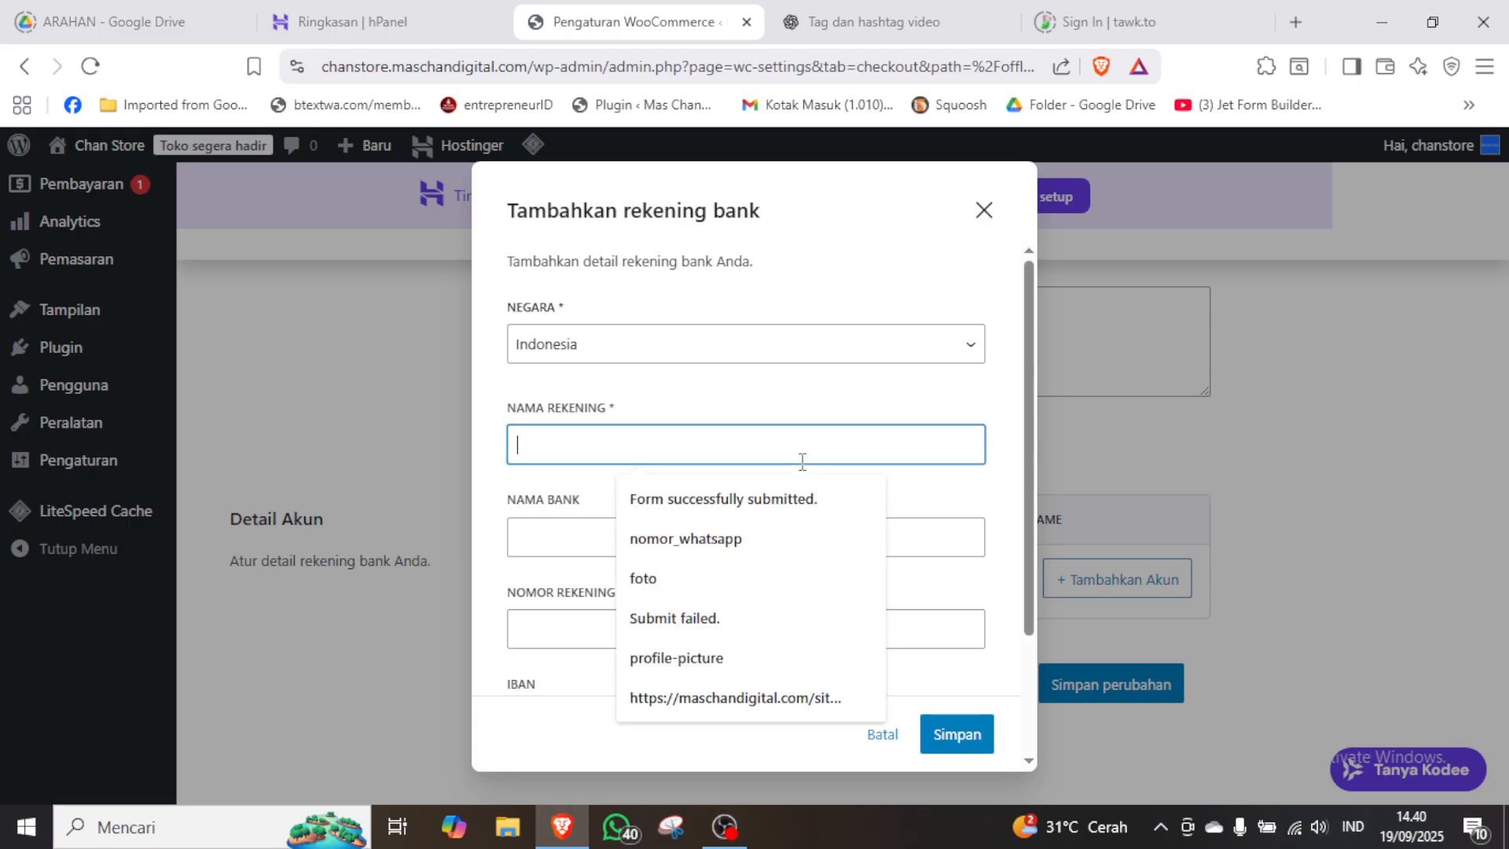
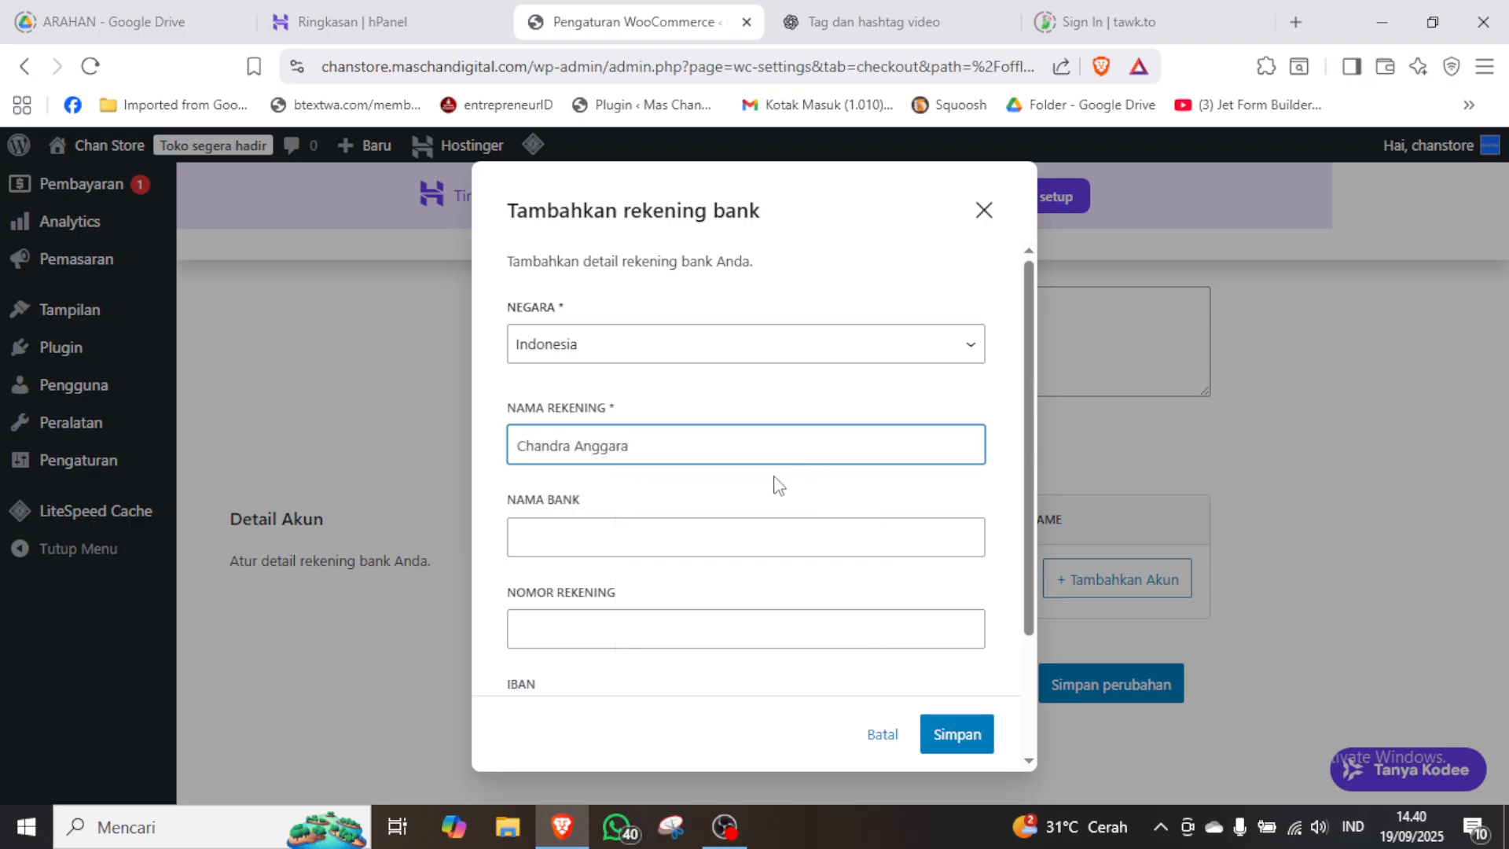
- Enter bank name OVO and the account number, then save the account
{"action": "left_click", "coordinate": [814, 534]}
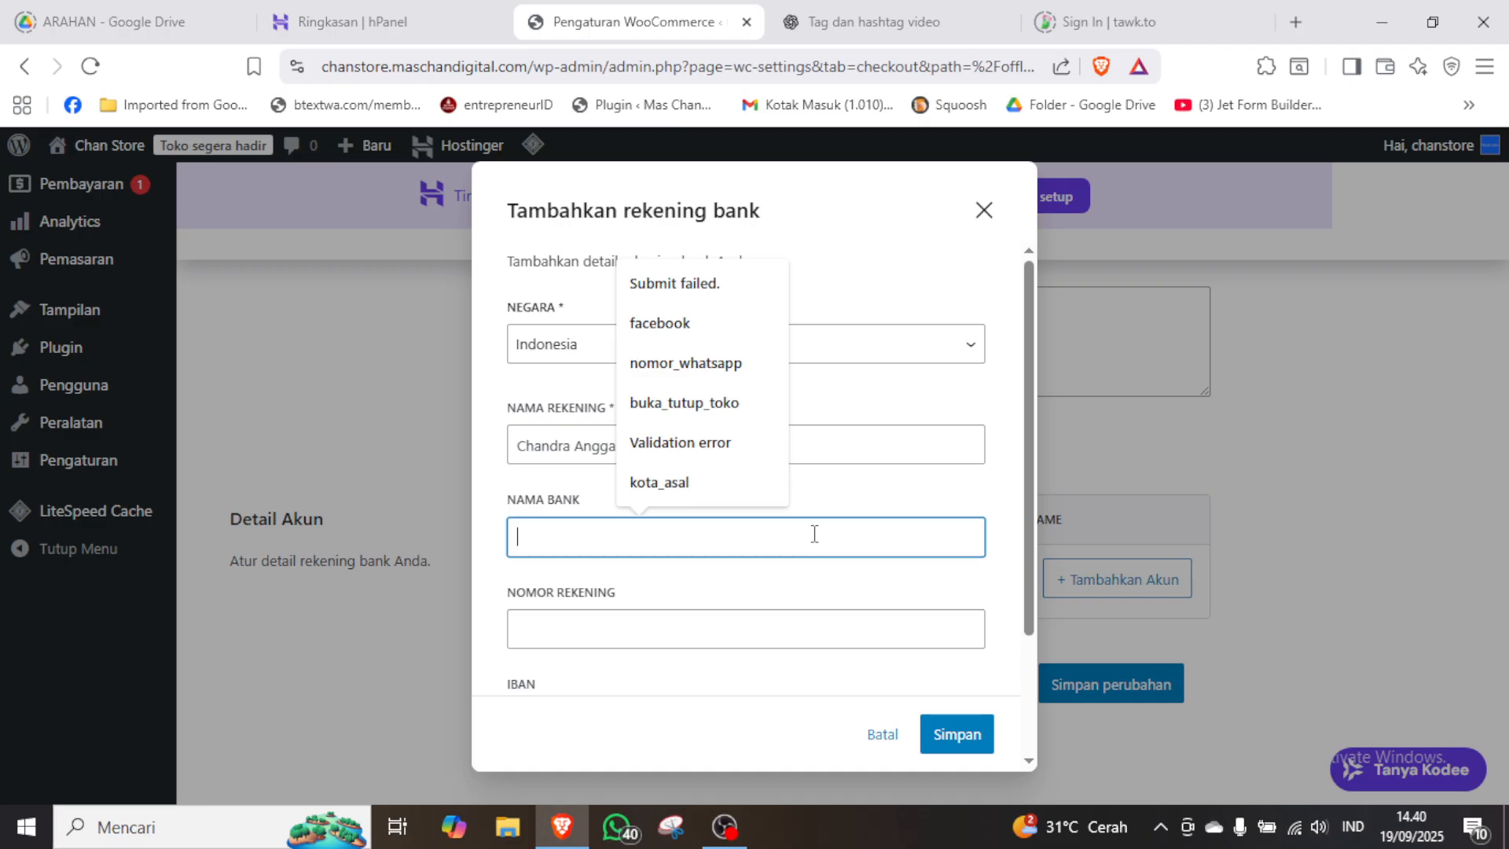
{"action": "type", "text": "C"}
{"action": "type", "text": "VO"}
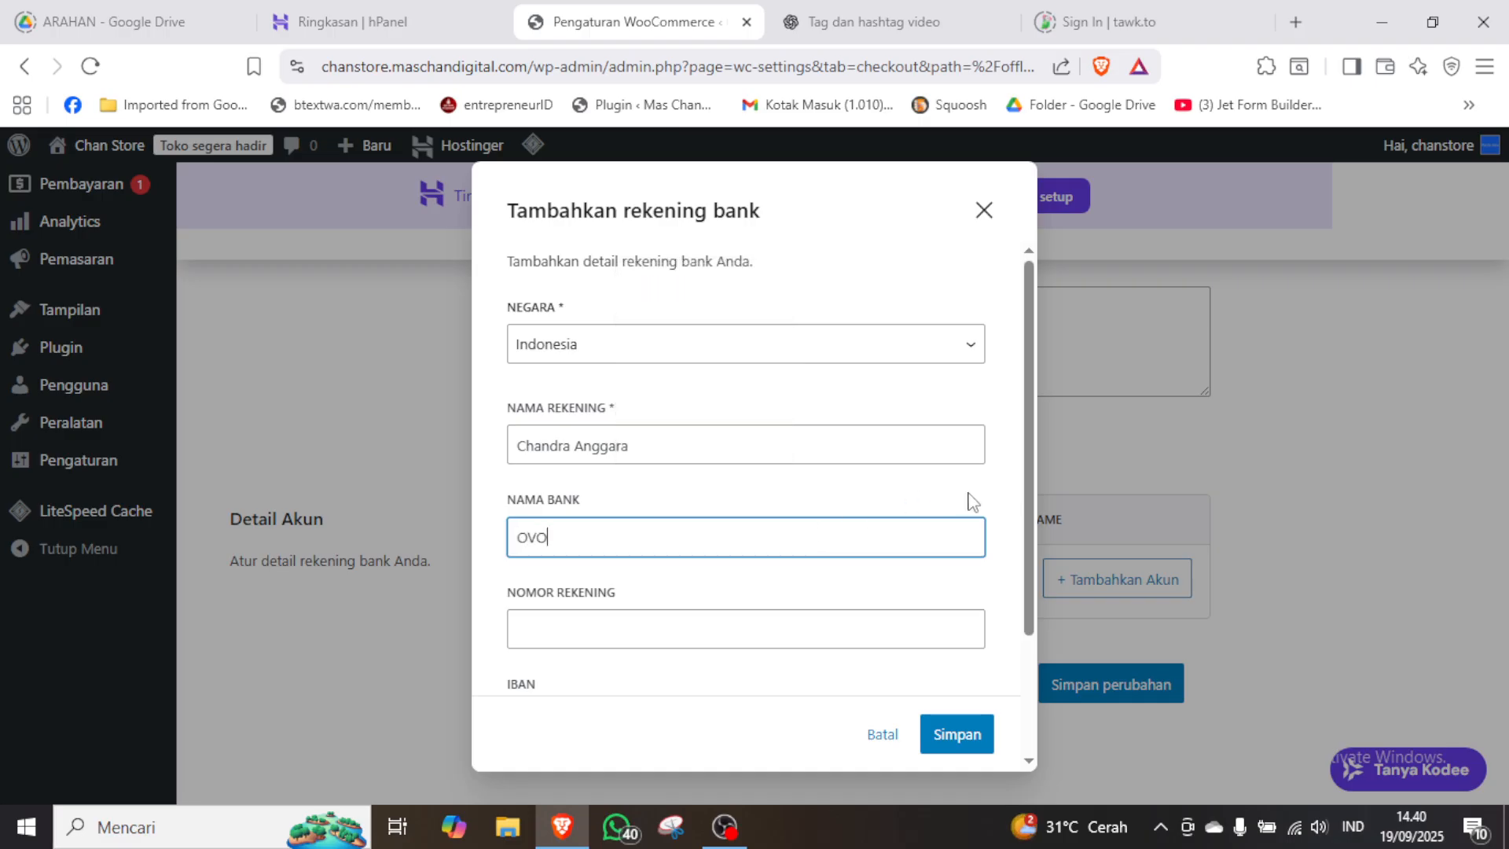
{"action": "left_click_drag", "start_coordinate": [1026, 430], "coordinate": [1026, 507]}
{"action": "left_click", "coordinate": [930, 521]}
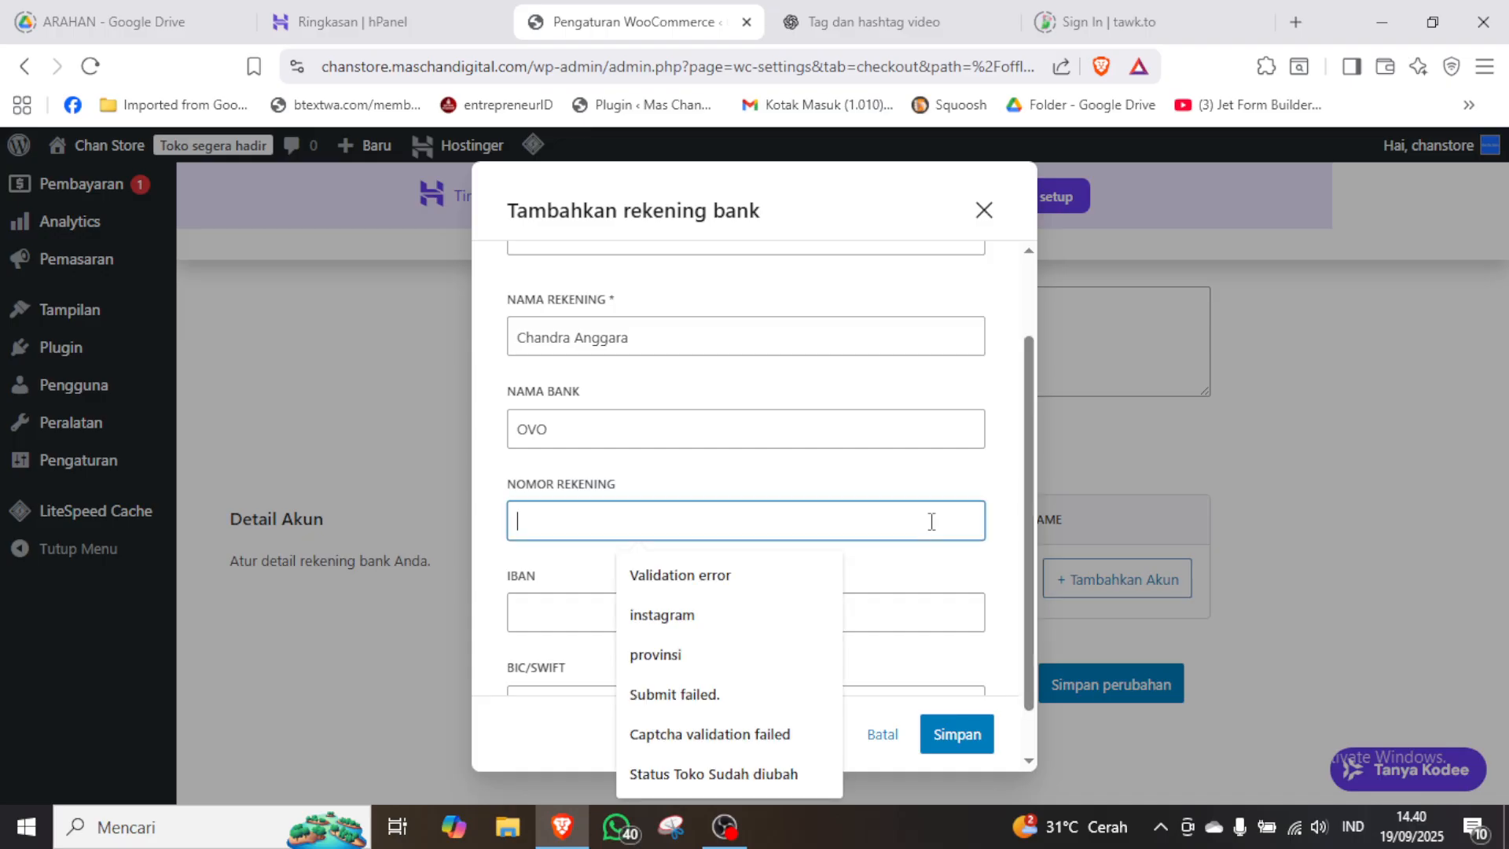
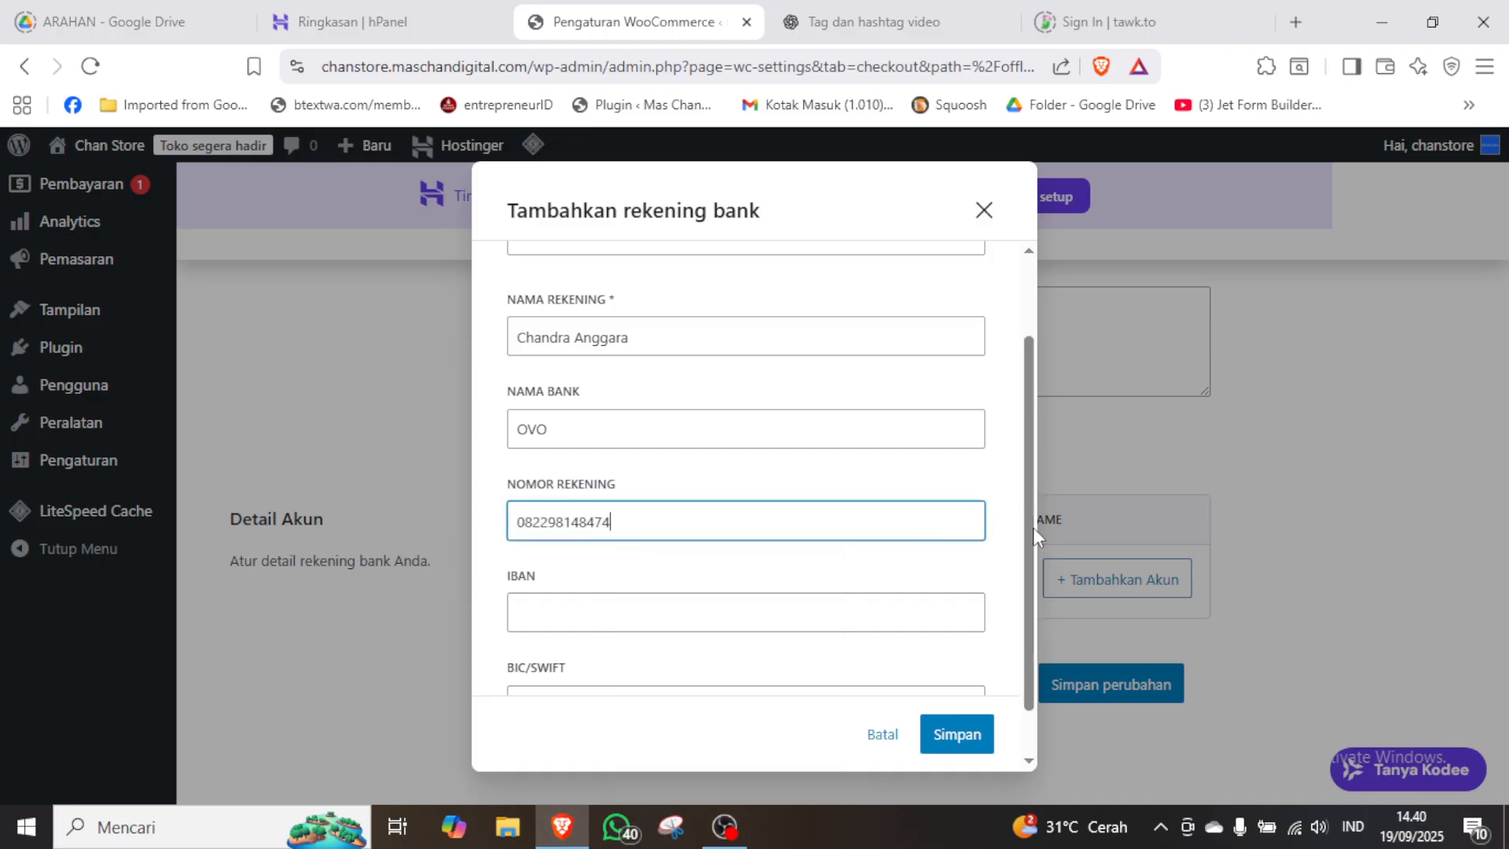
{"action": "left_click_drag", "start_coordinate": [1033, 526], "coordinate": [1031, 604]}
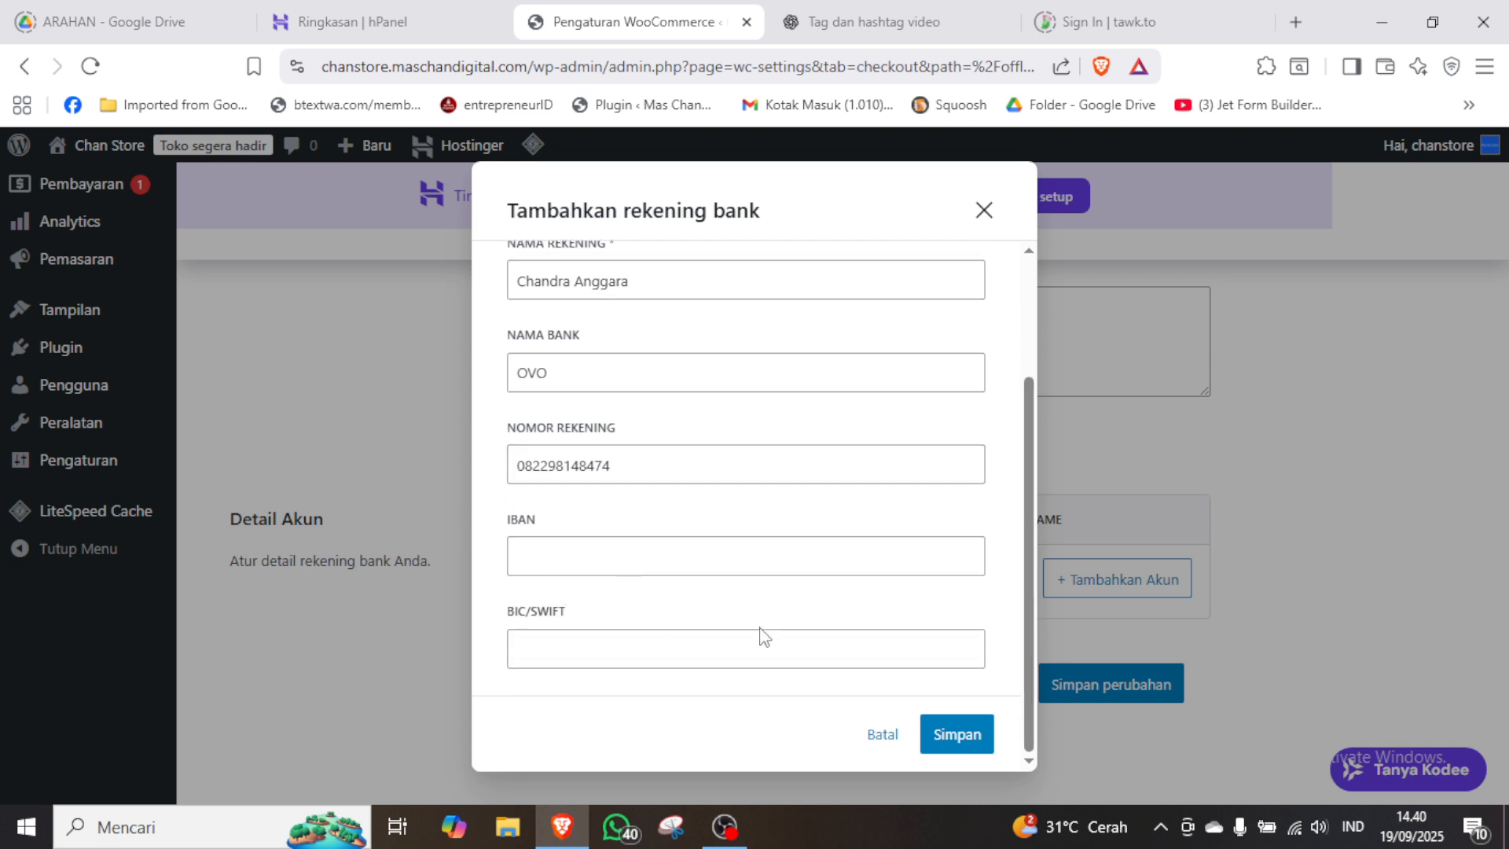
{"action": "left_click", "coordinate": [956, 729]}
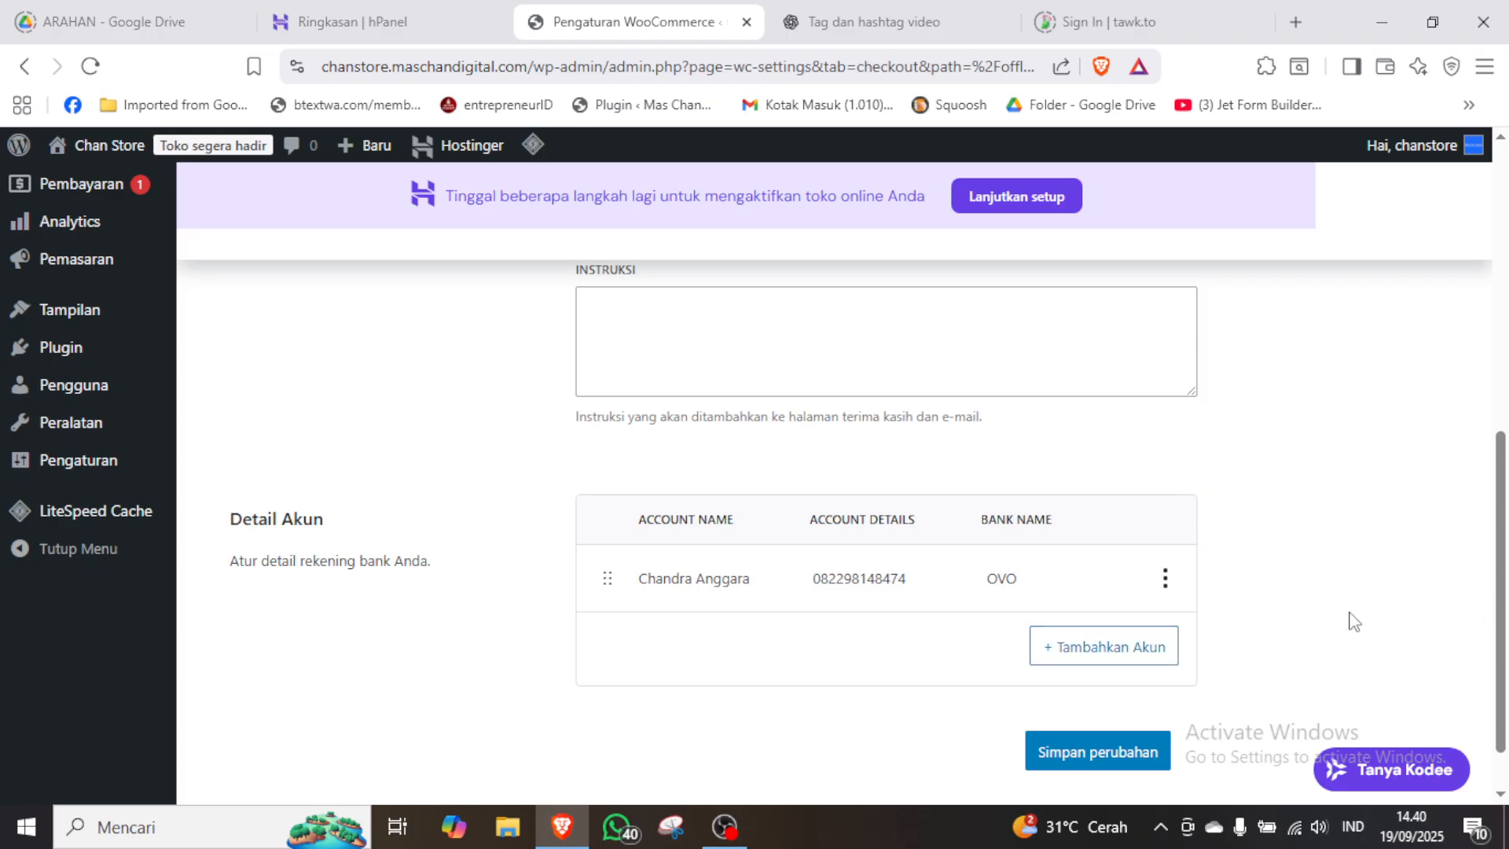
- Try saving the bank transfer settings twice, then reload the page after 'Gagal memperbarui pengaturan'
{"action": "left_click", "coordinate": [1103, 746]}
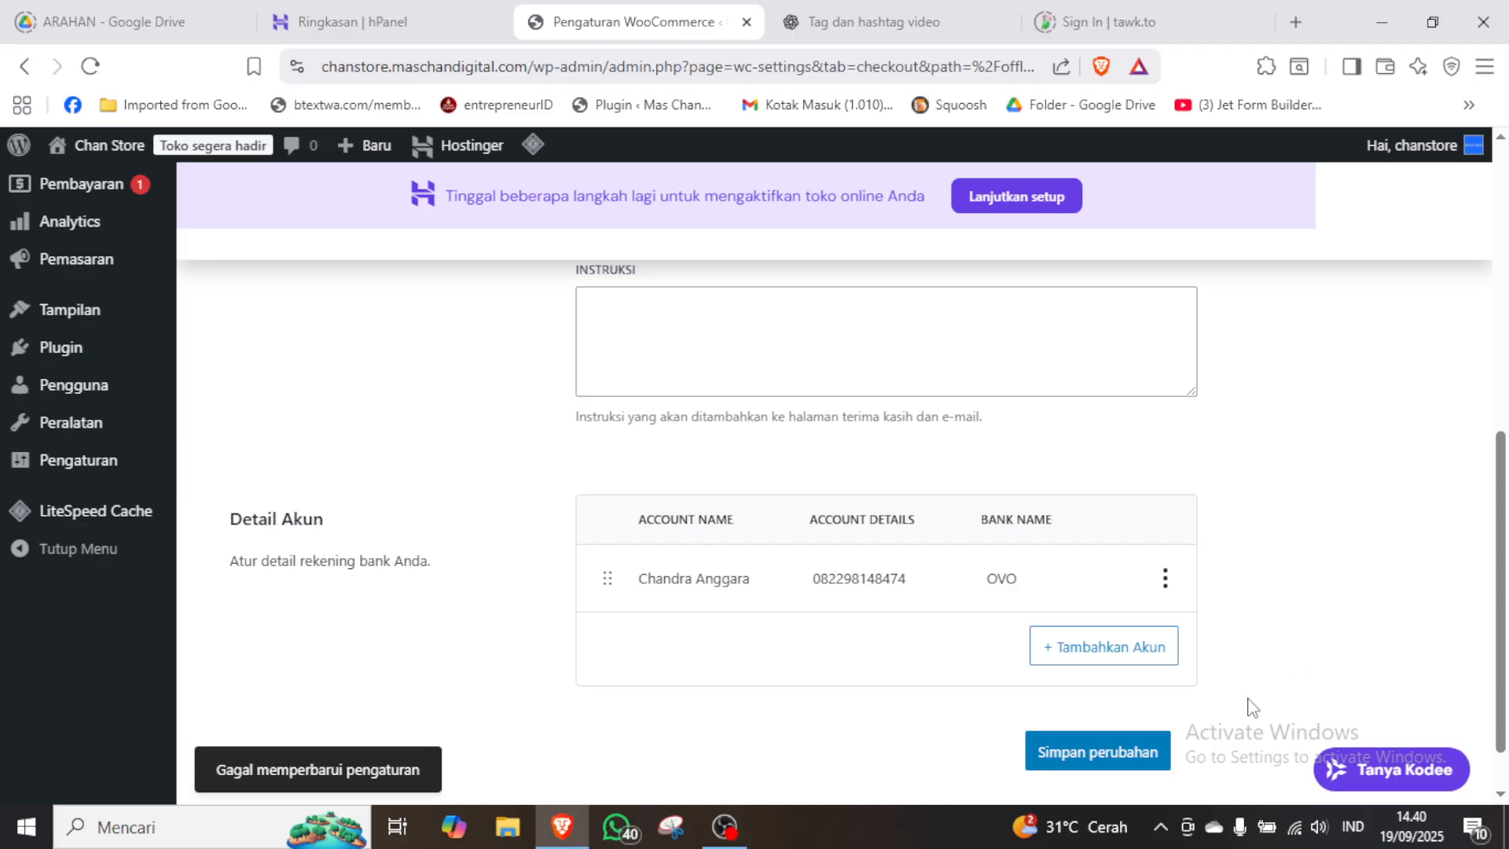
{"action": "left_click", "coordinate": [1120, 748]}
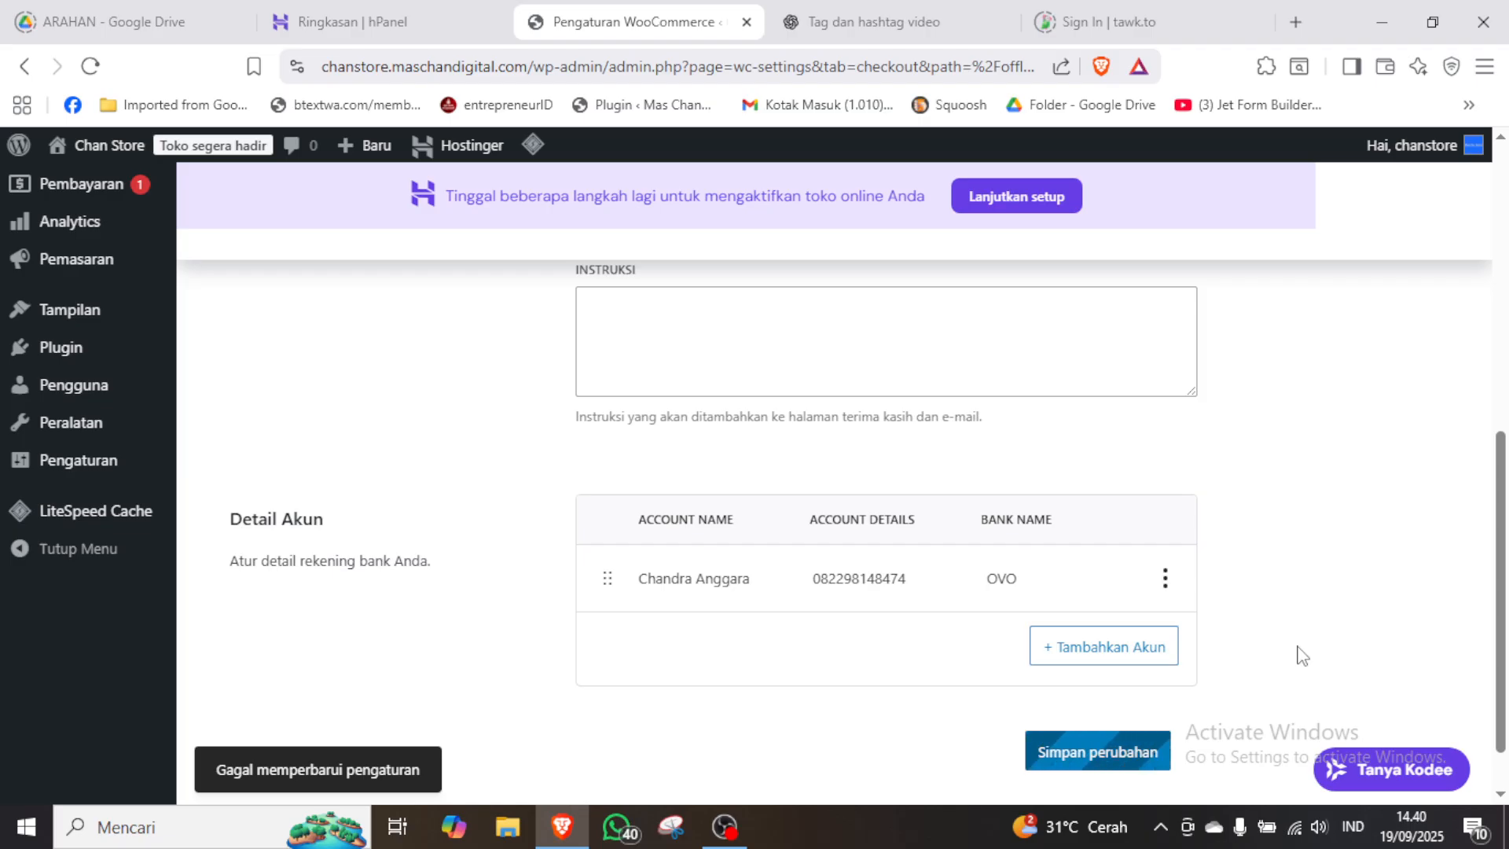
{"action": "left_click_drag", "start_coordinate": [1504, 654], "coordinate": [1507, 687]}
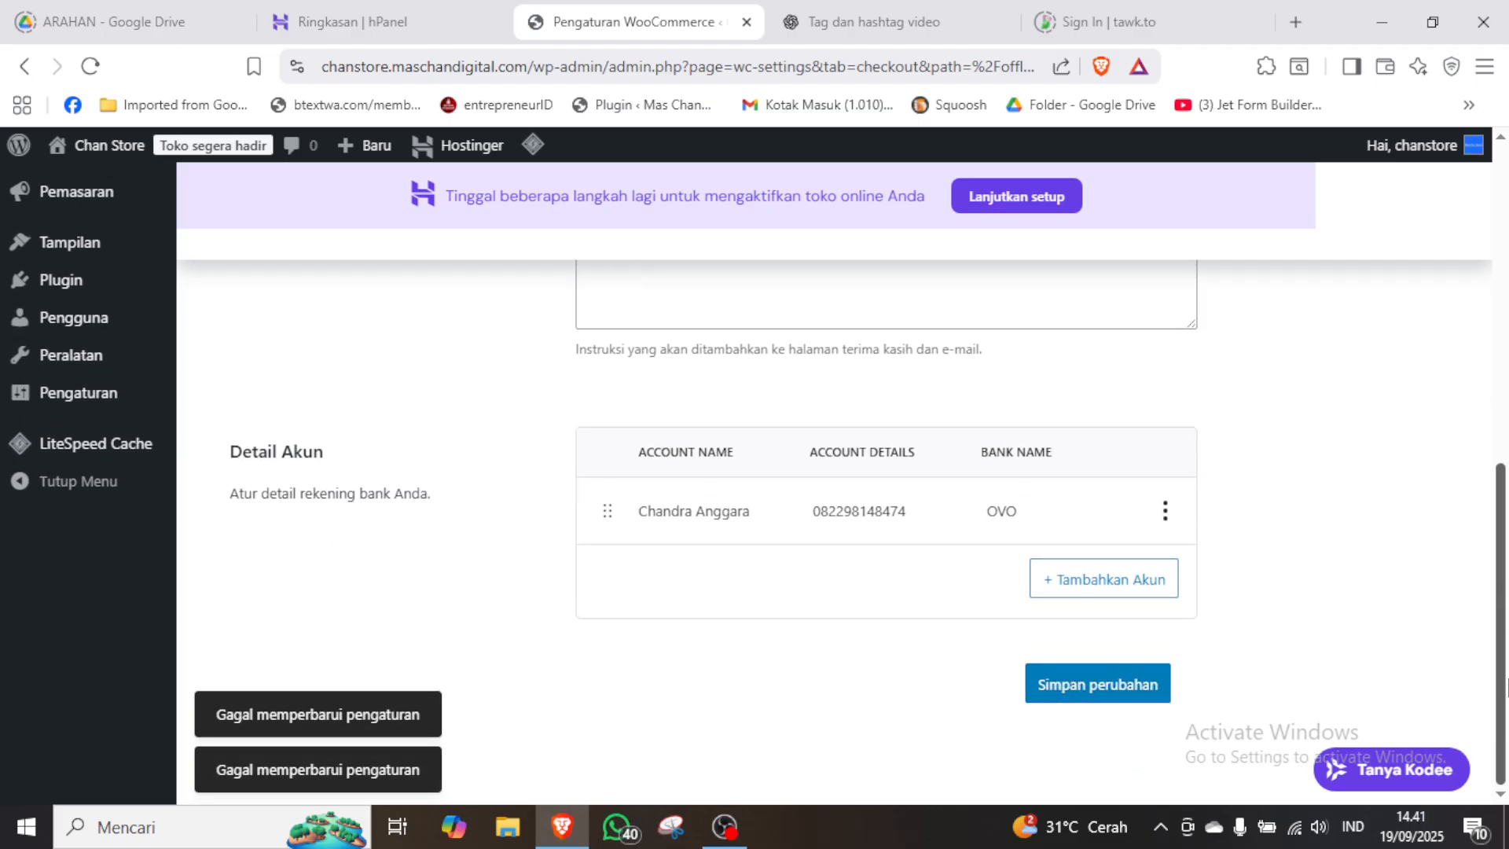
{"action": "key", "text": "F5"}
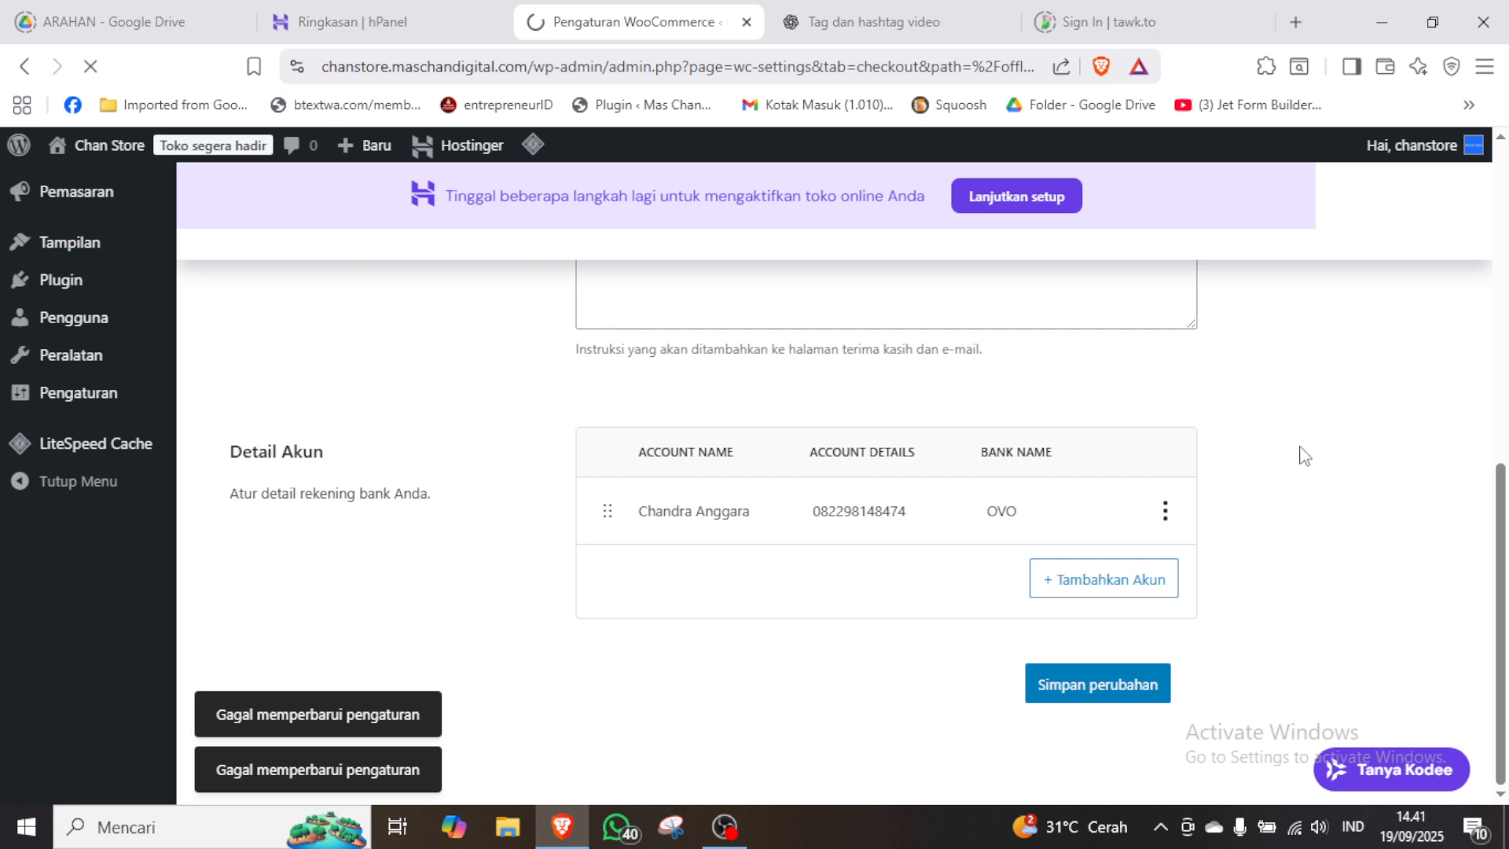
{"action": "scroll", "coordinate": [1505, 463], "scroll_direction": "up", "scroll_amount": 2}
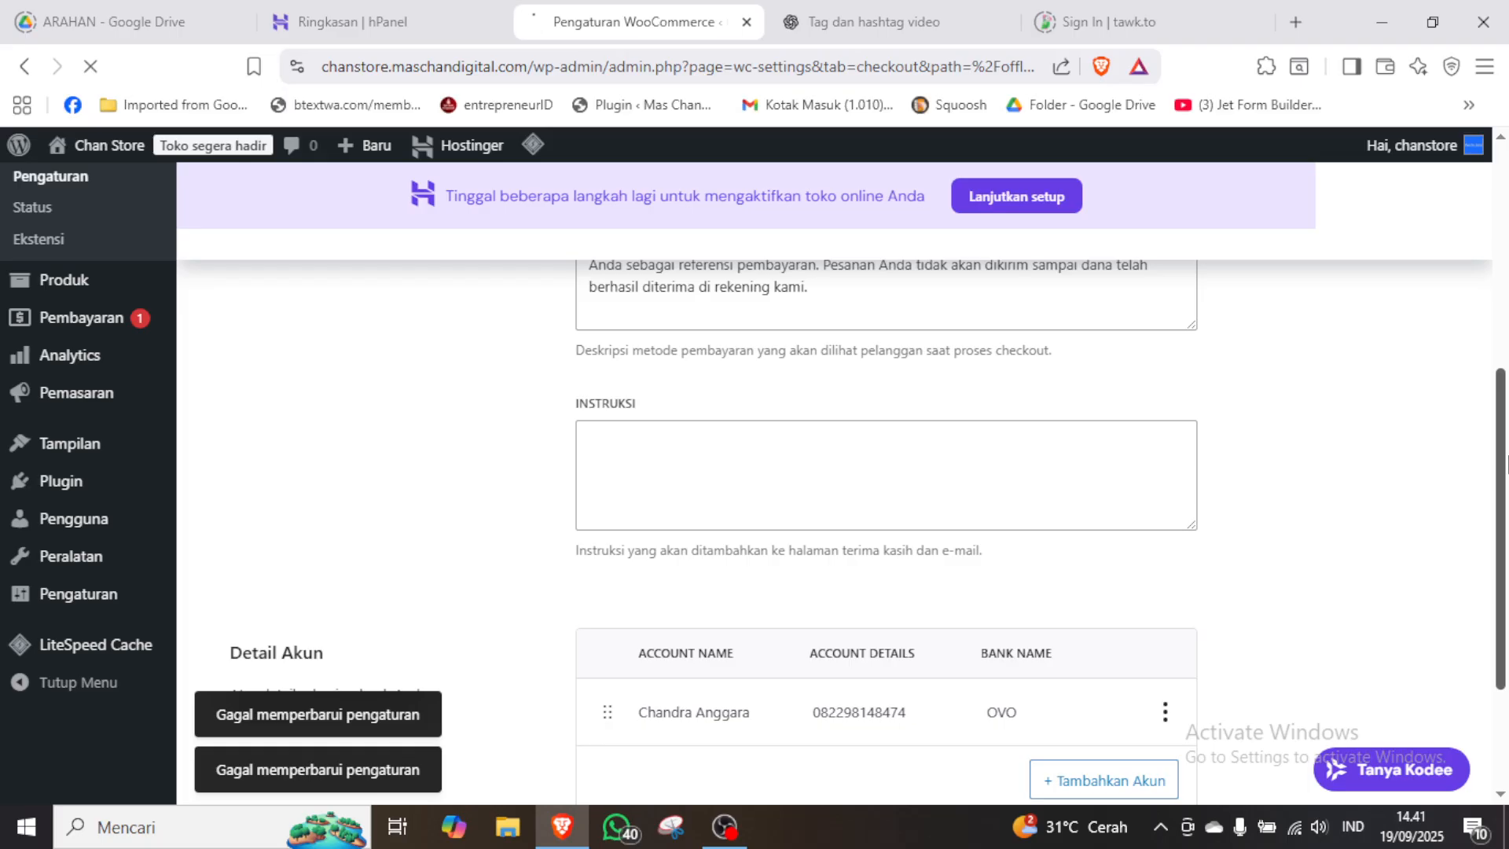
{"action": "scroll", "coordinate": [1505, 463], "scroll_direction": "down", "scroll_amount": 2}
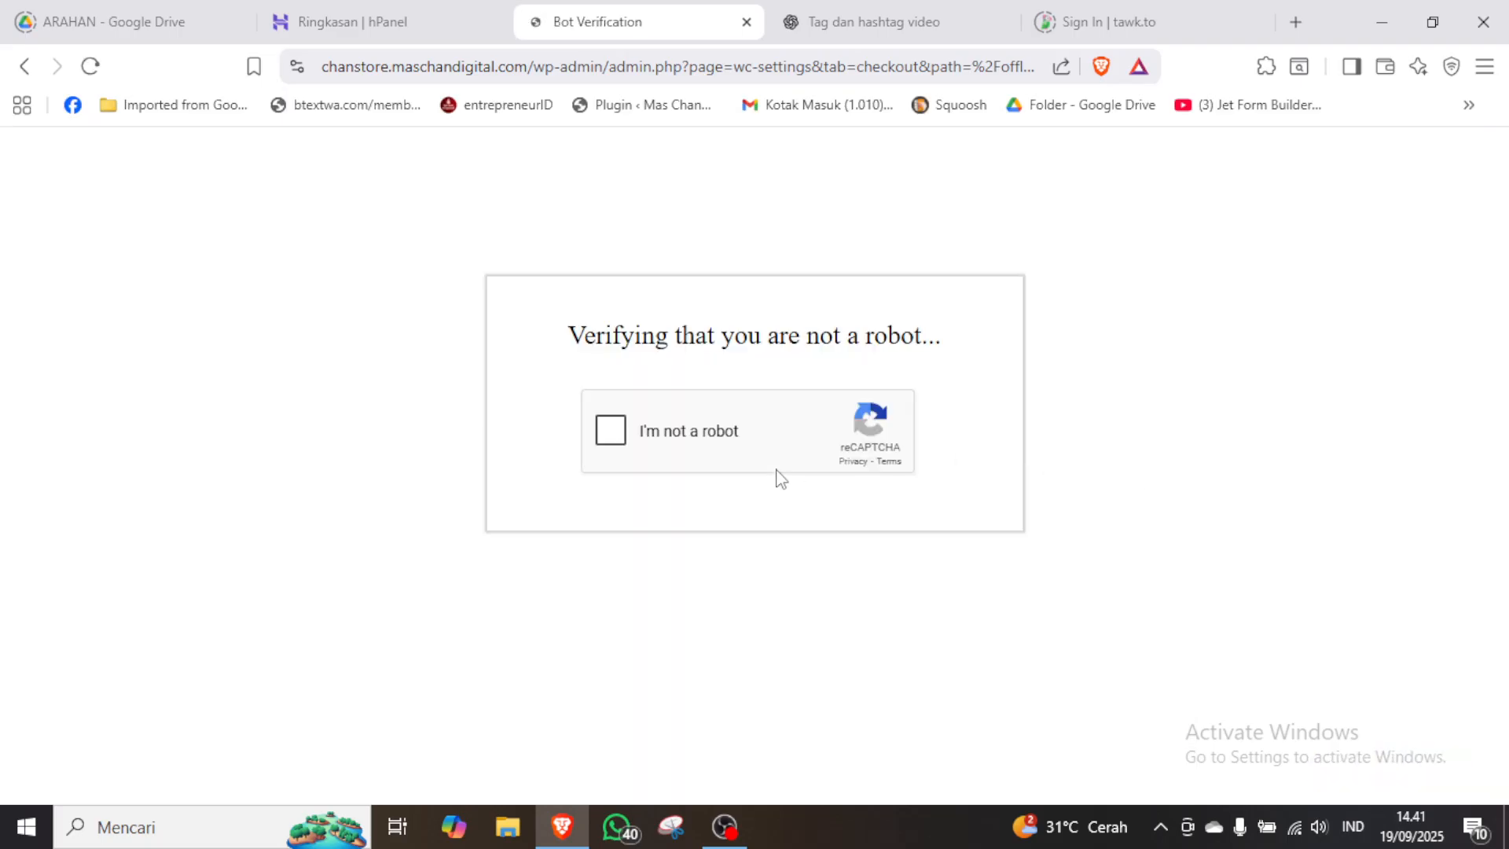
- Pass the reCAPTCHA by selecting all crosswalk images and verifying
{"action": "left_click", "coordinate": [611, 430]}
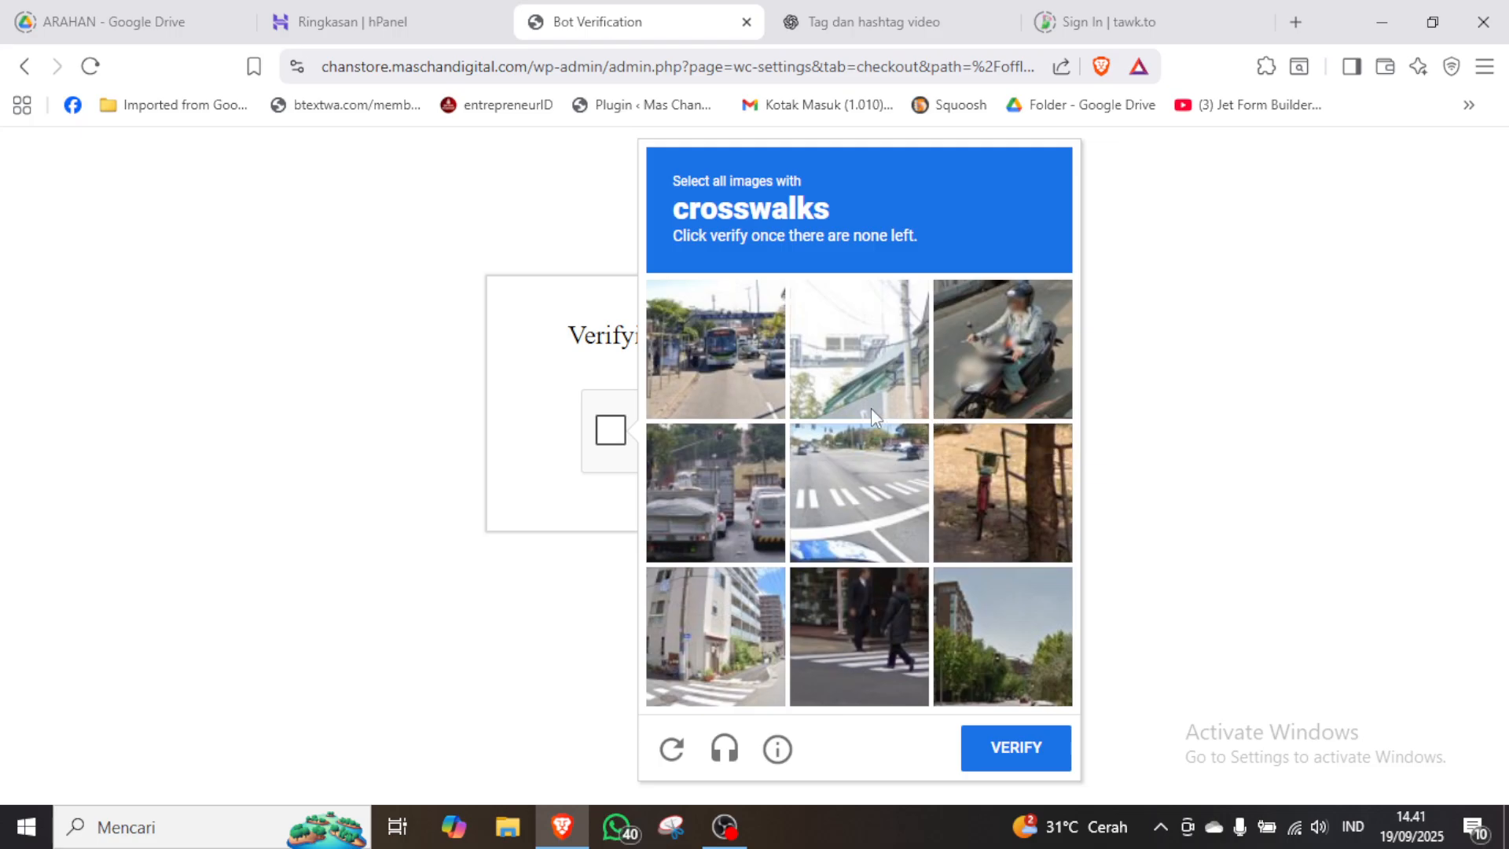
{"action": "left_click", "coordinate": [847, 493]}
{"action": "left_click", "coordinate": [858, 605]}
{"action": "left_click", "coordinate": [735, 630]}
{"action": "left_click", "coordinate": [871, 635]}
{"action": "left_click", "coordinate": [738, 634]}
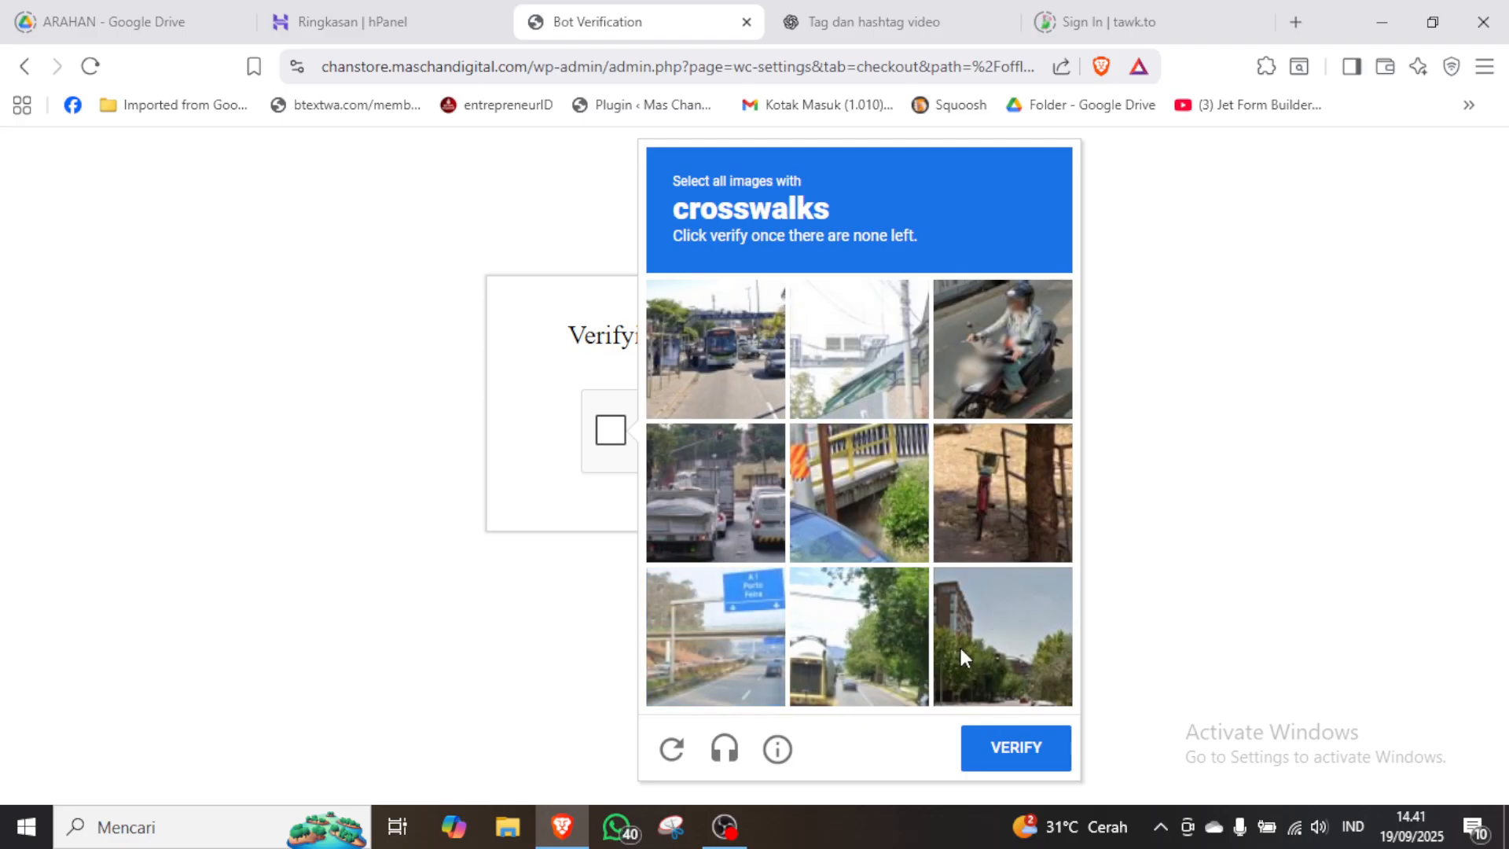
{"action": "left_click", "coordinate": [1044, 743]}
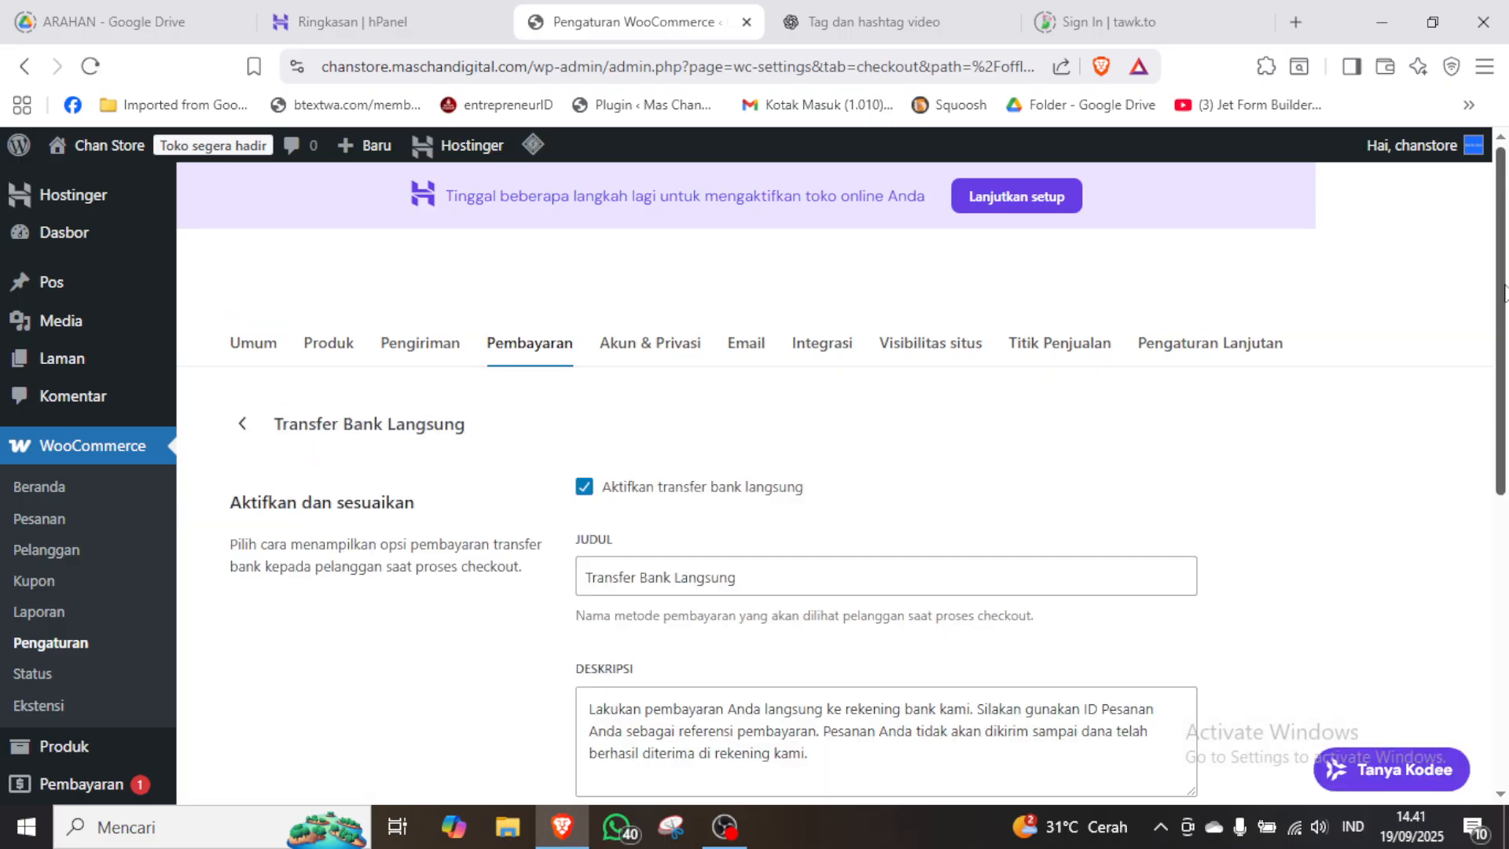
- Re-add a bank account with country Indonesia and the account holder's name
{"action": "left_click_drag", "start_coordinate": [1504, 292], "coordinate": [1505, 603]}
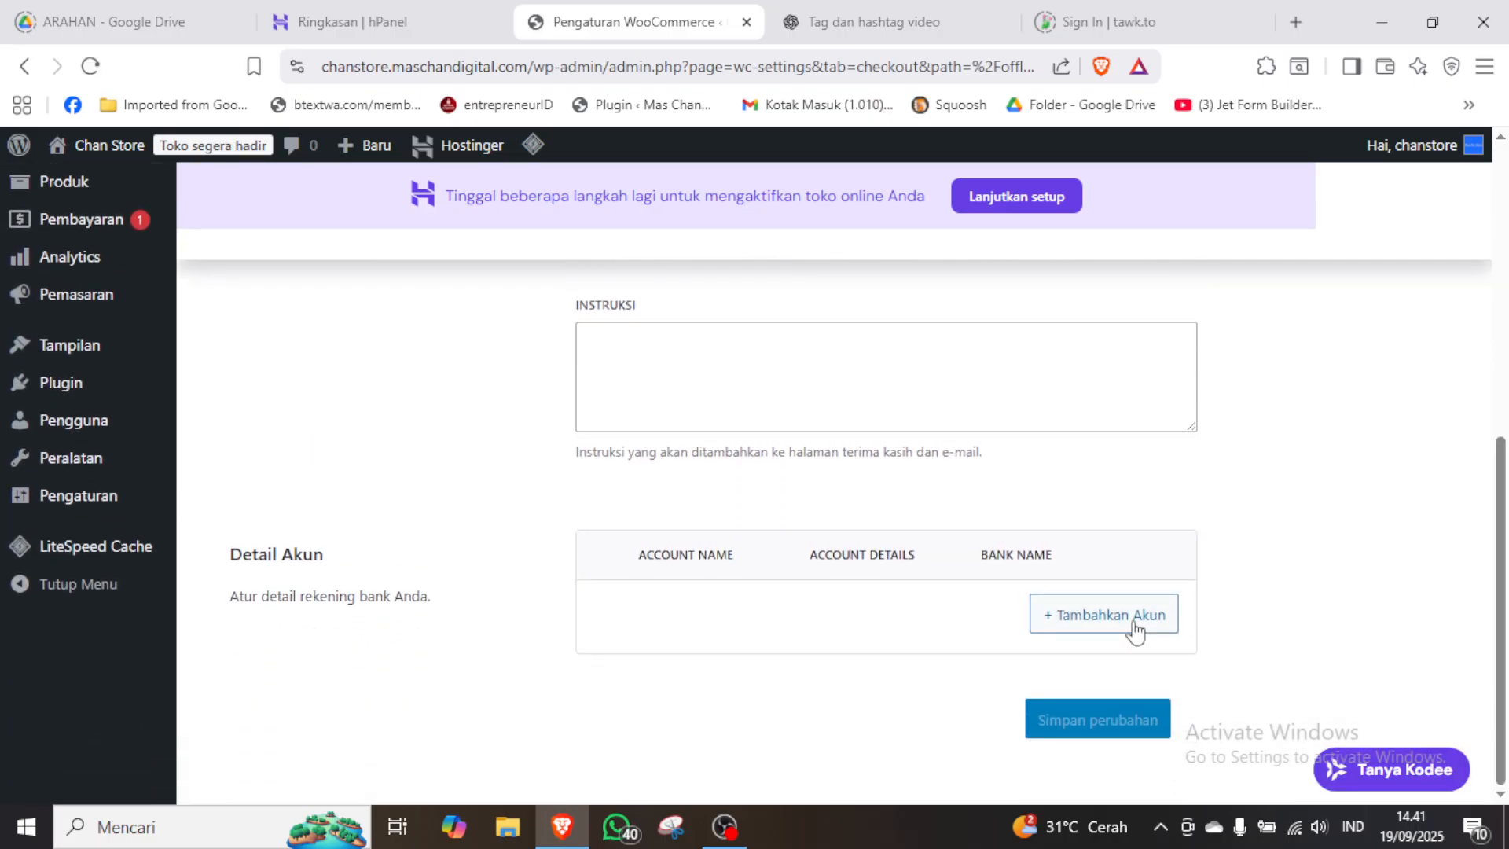
{"action": "left_click", "coordinate": [1133, 620]}
{"action": "left_click", "coordinate": [840, 358]}
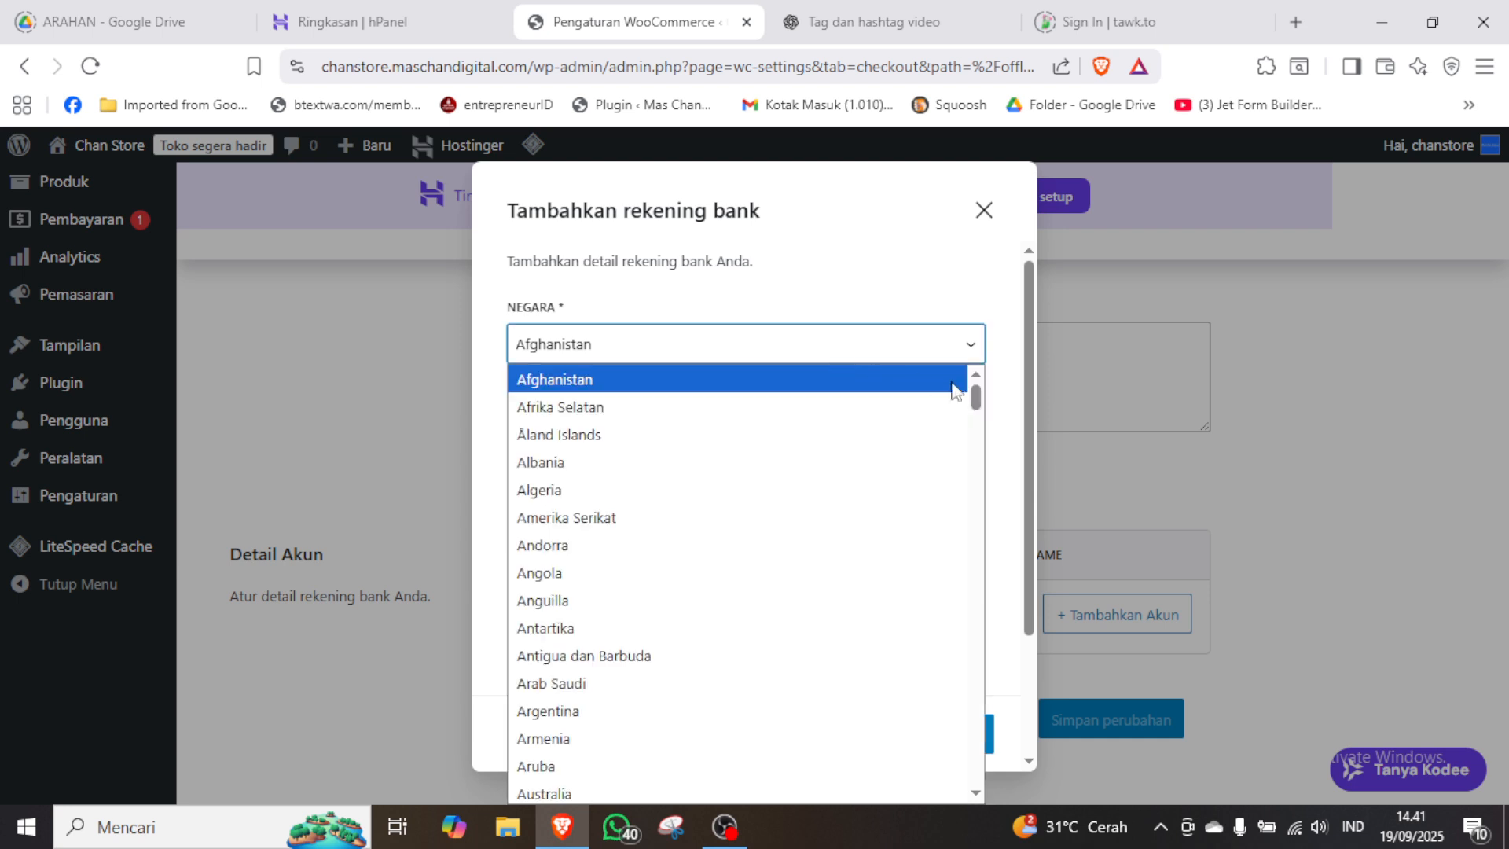
{"action": "left_click_drag", "start_coordinate": [973, 394], "coordinate": [975, 522]}
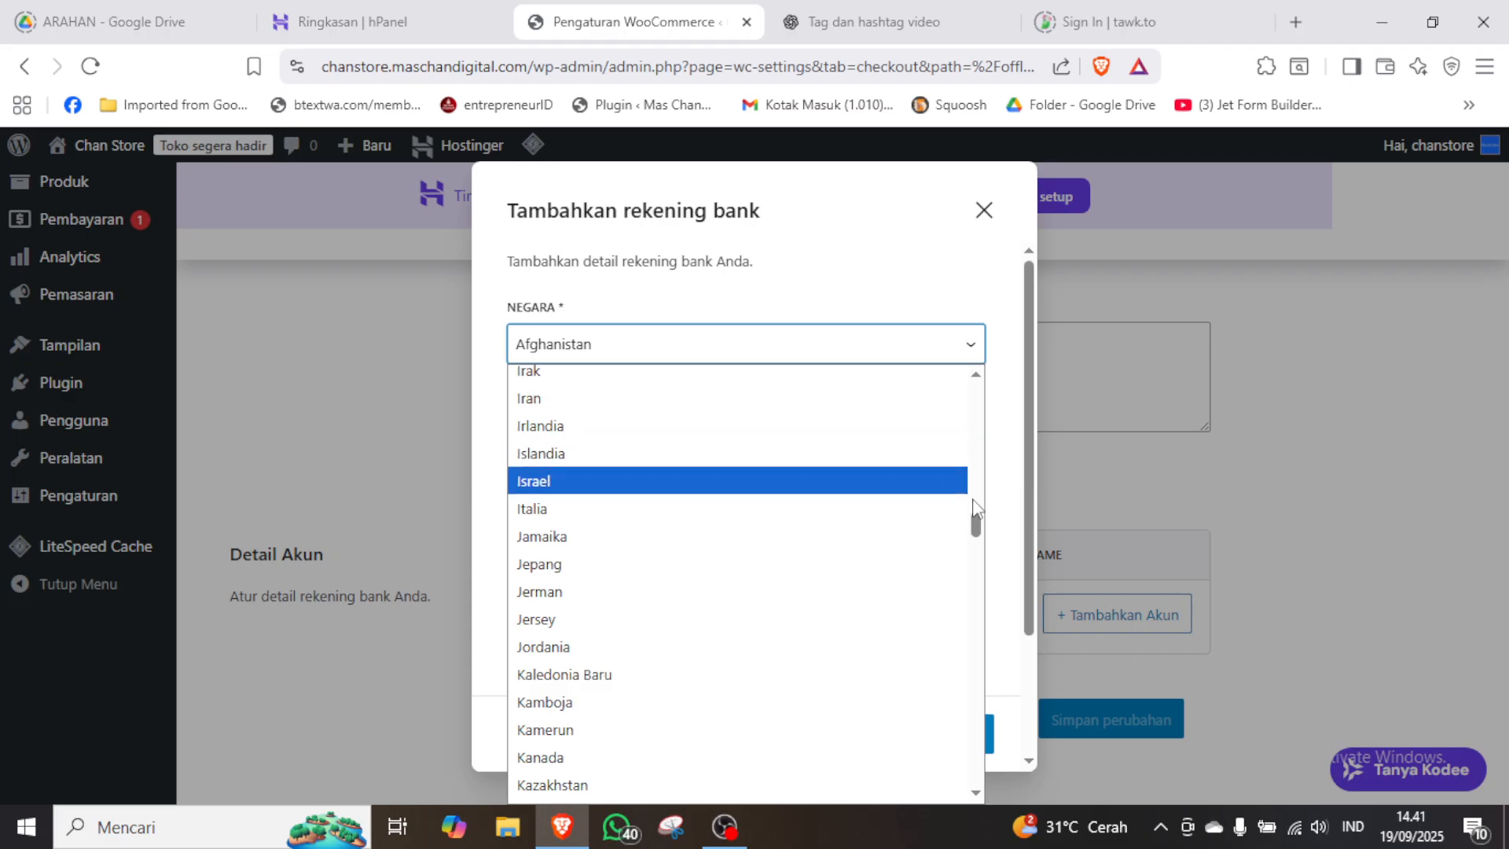
{"action": "left_click_drag", "start_coordinate": [978, 524], "coordinate": [978, 519]}
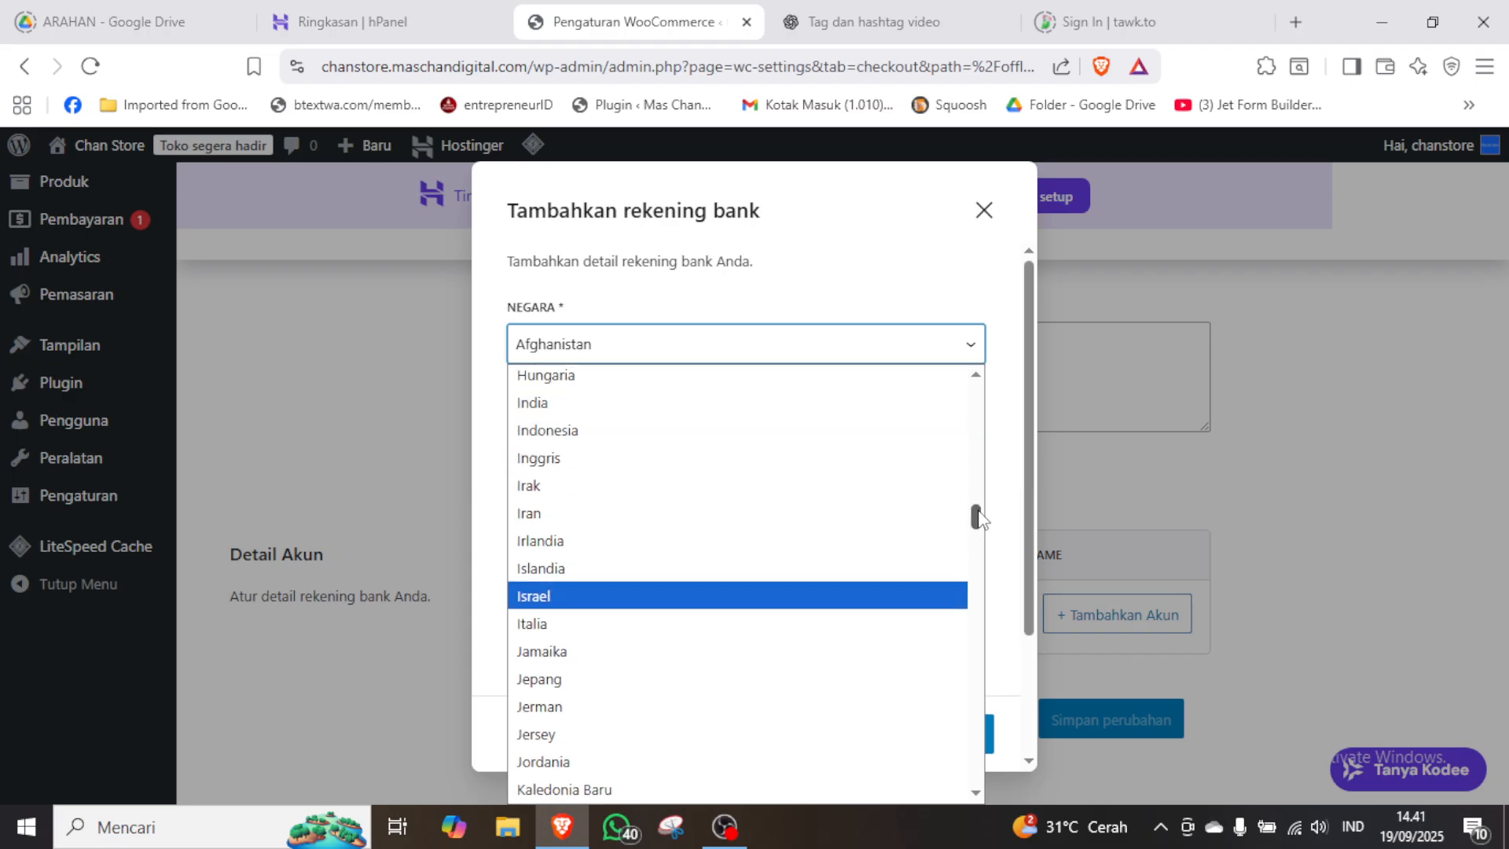
{"action": "left_click", "coordinate": [848, 438]}
{"action": "left_click", "coordinate": [883, 445]}
{"action": "type", "text": "Chandra"}
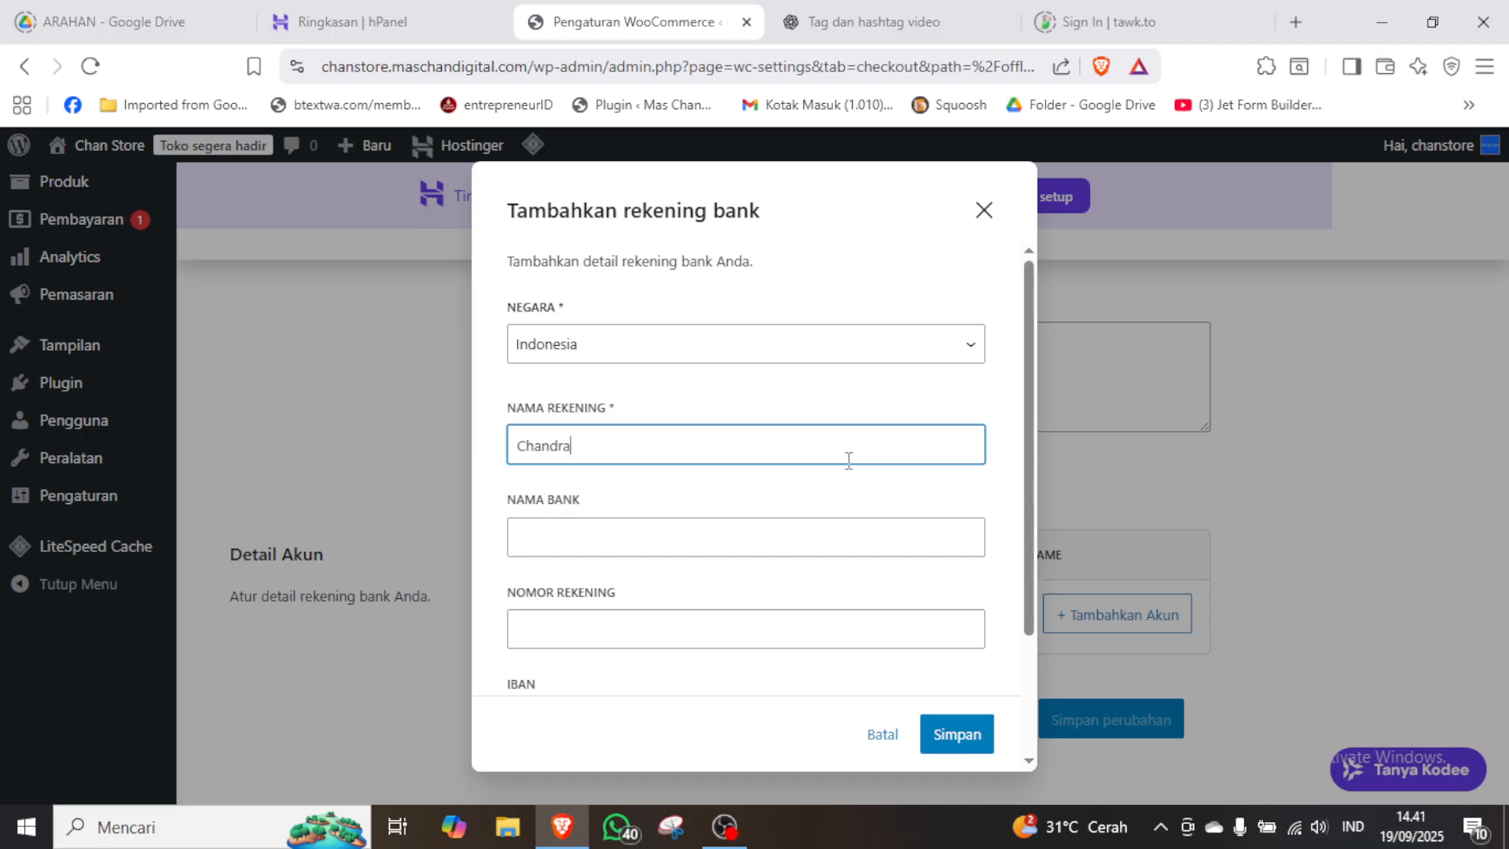
- Enter bank name OVO and the account number, save the account and the settings
{"action": "left_click", "coordinate": [796, 532]}
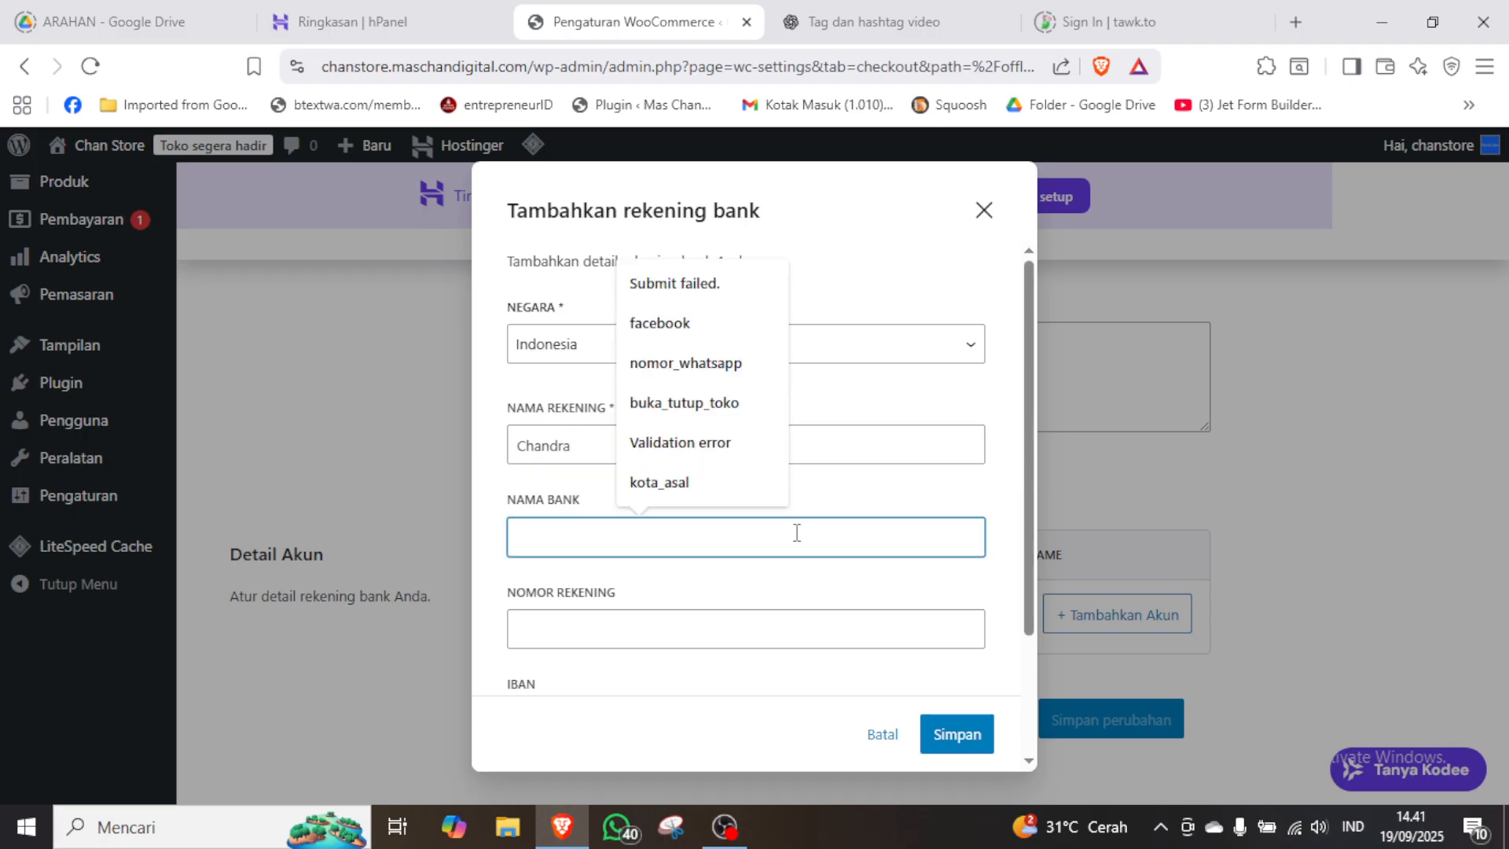
{"action": "type", "text": "OVO"}
{"action": "left_click", "coordinate": [758, 620]}
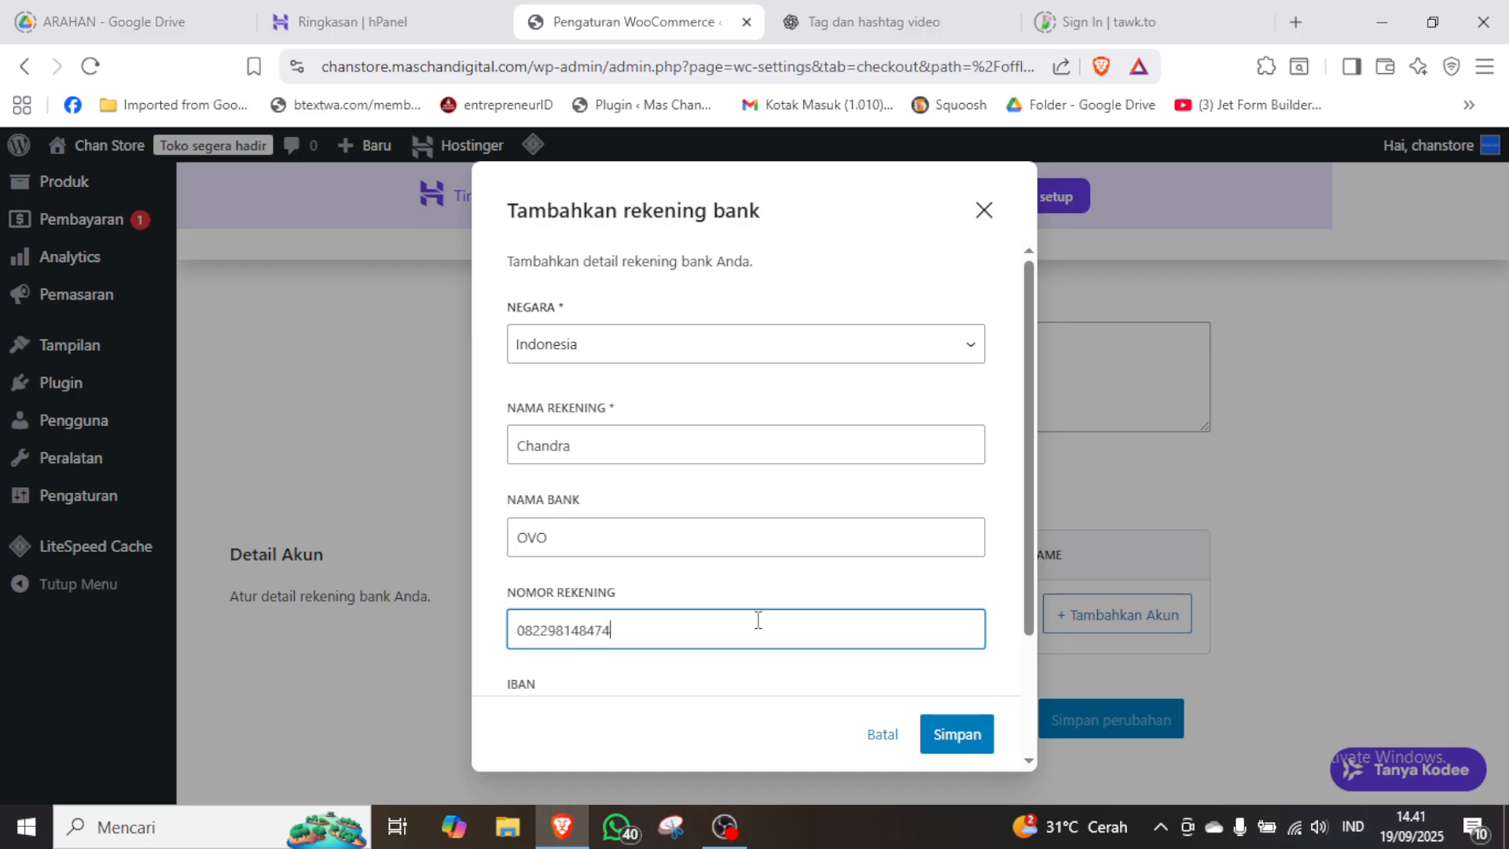
{"action": "left_click", "coordinate": [959, 734]}
{"action": "scroll", "coordinate": [1506, 621], "scroll_direction": "down", "scroll_amount": 1}
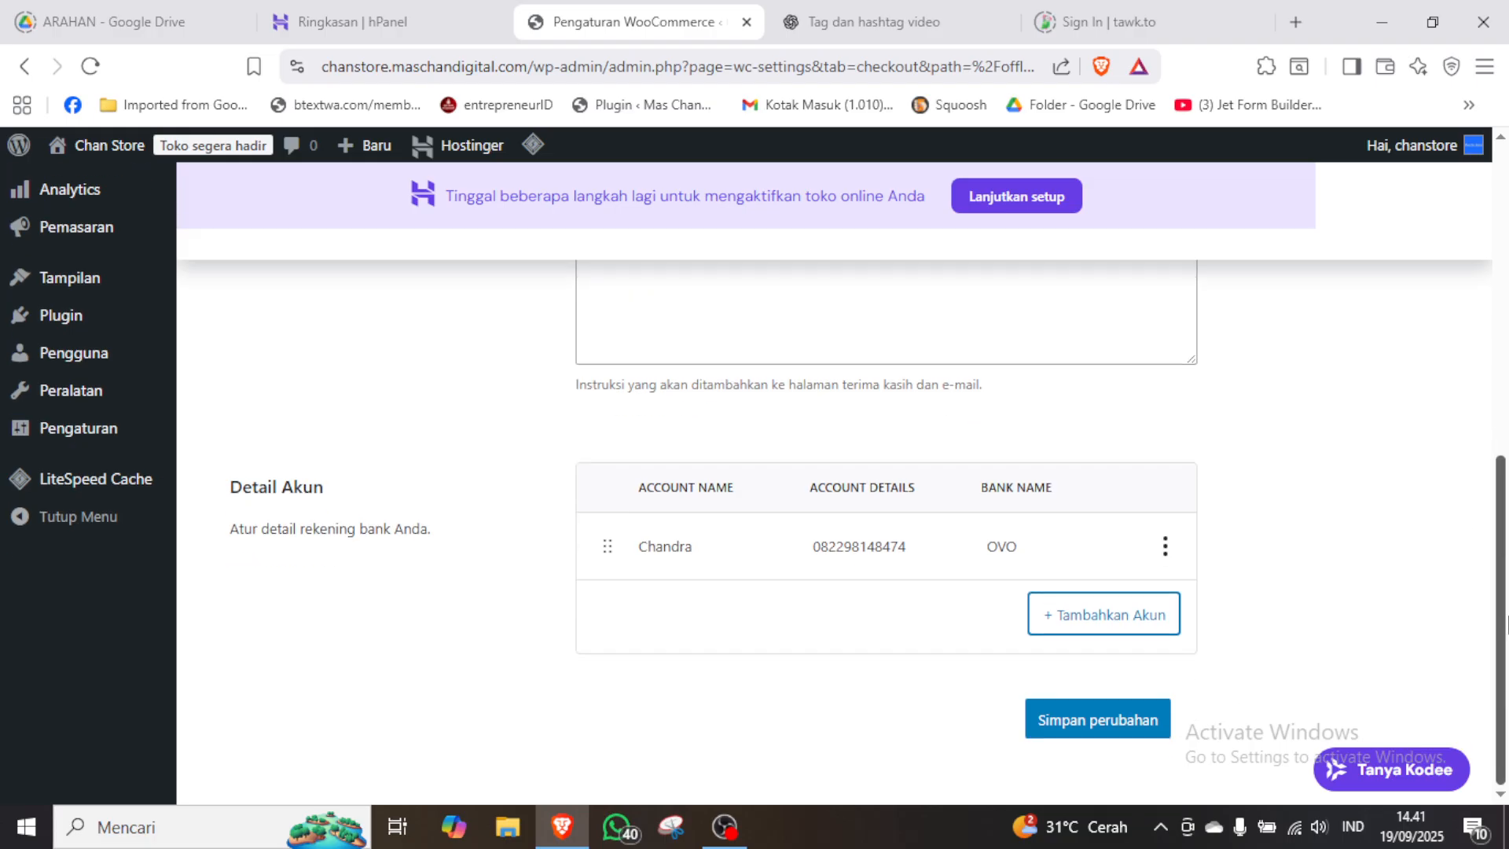
{"action": "left_click", "coordinate": [1083, 715]}
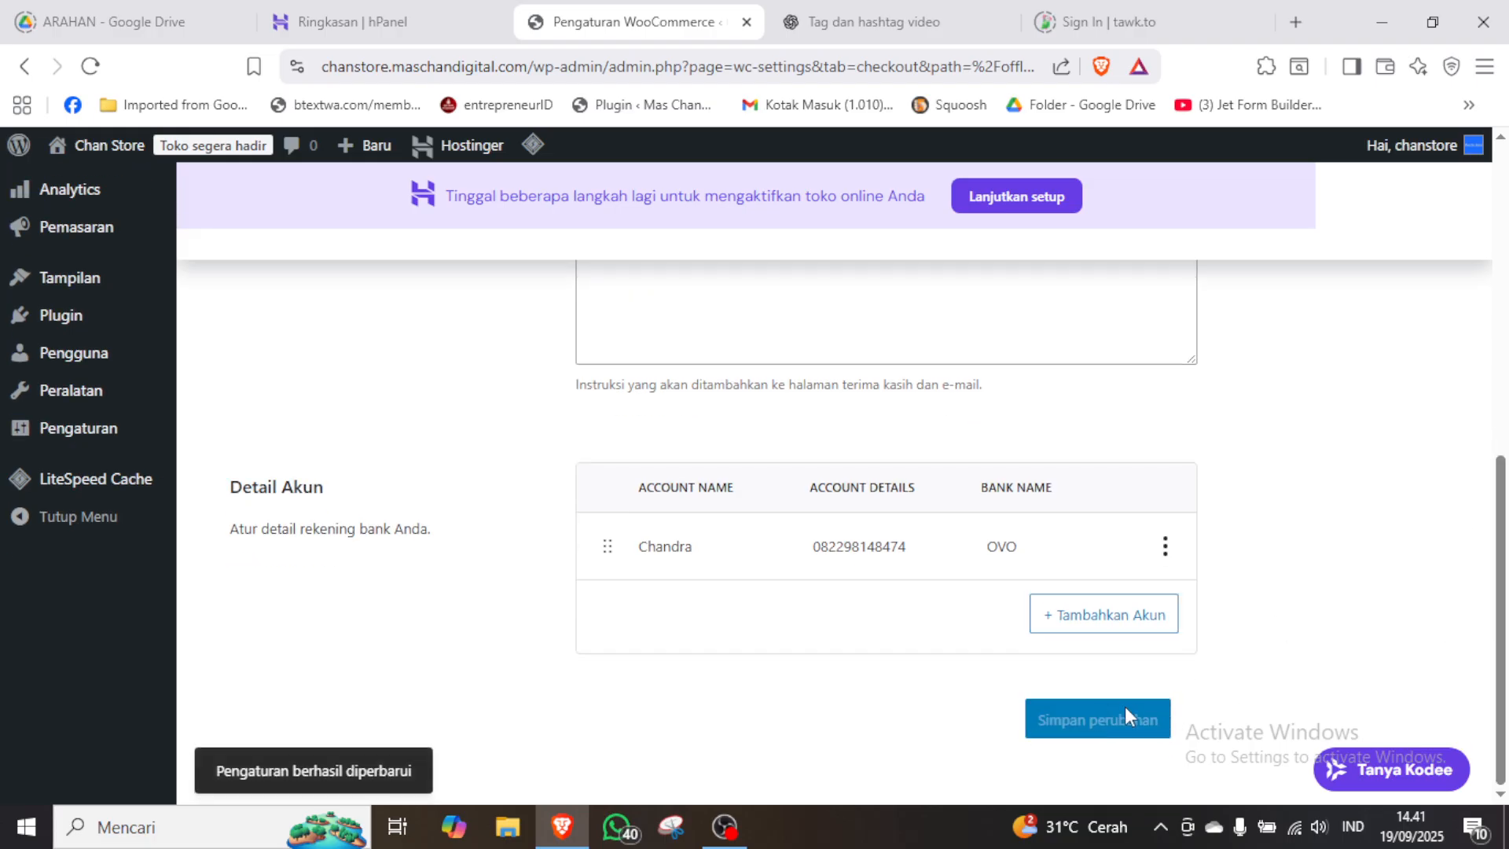
{"action": "left_click_drag", "start_coordinate": [1506, 618], "coordinate": [1506, 295]}
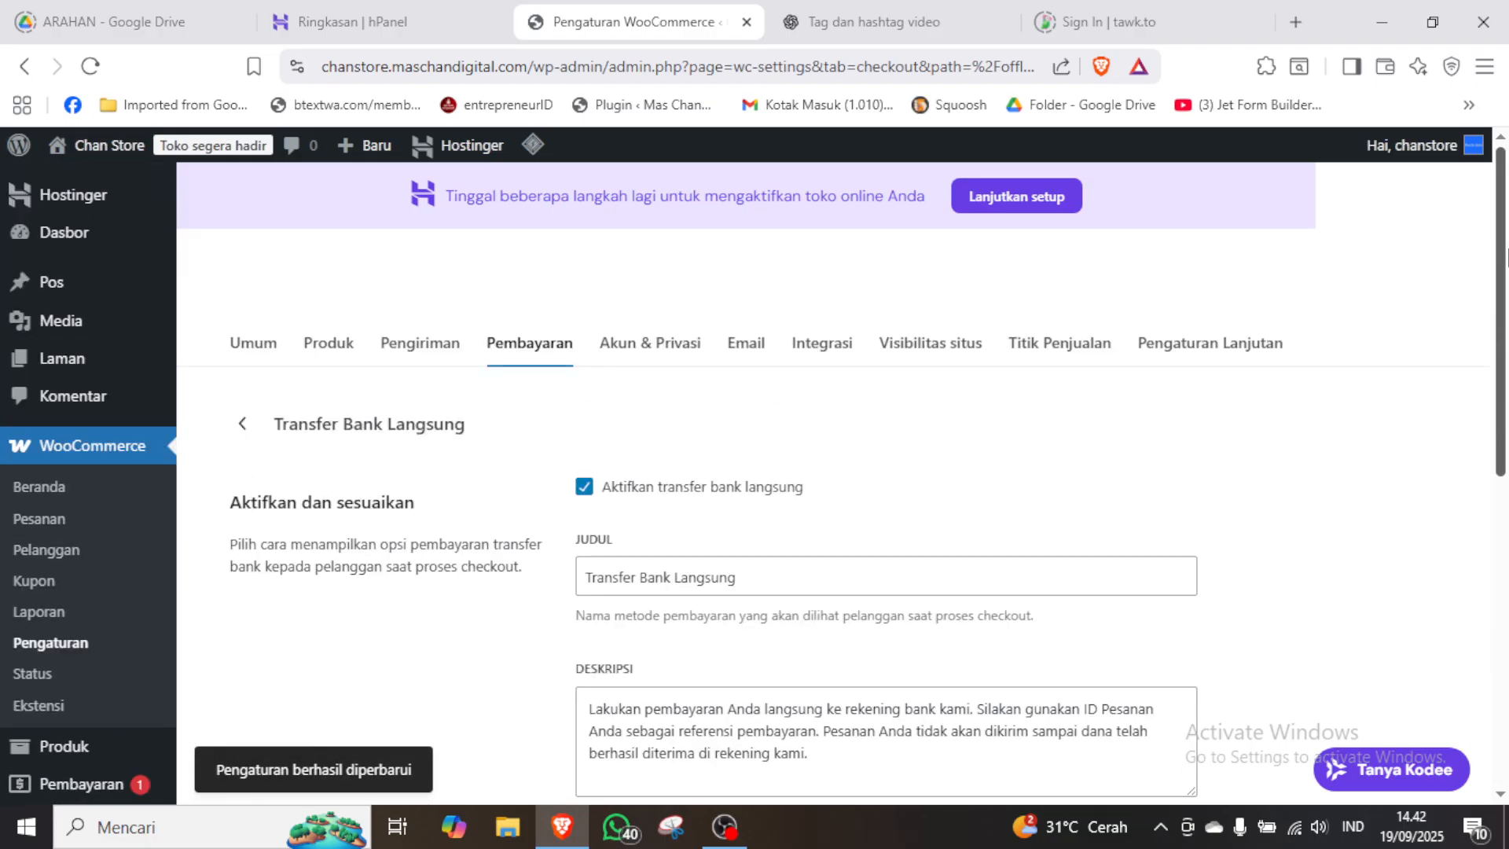
- In Akun & Privasi, disable guest checkout and allow login during checkout
{"action": "left_click", "coordinate": [666, 364]}
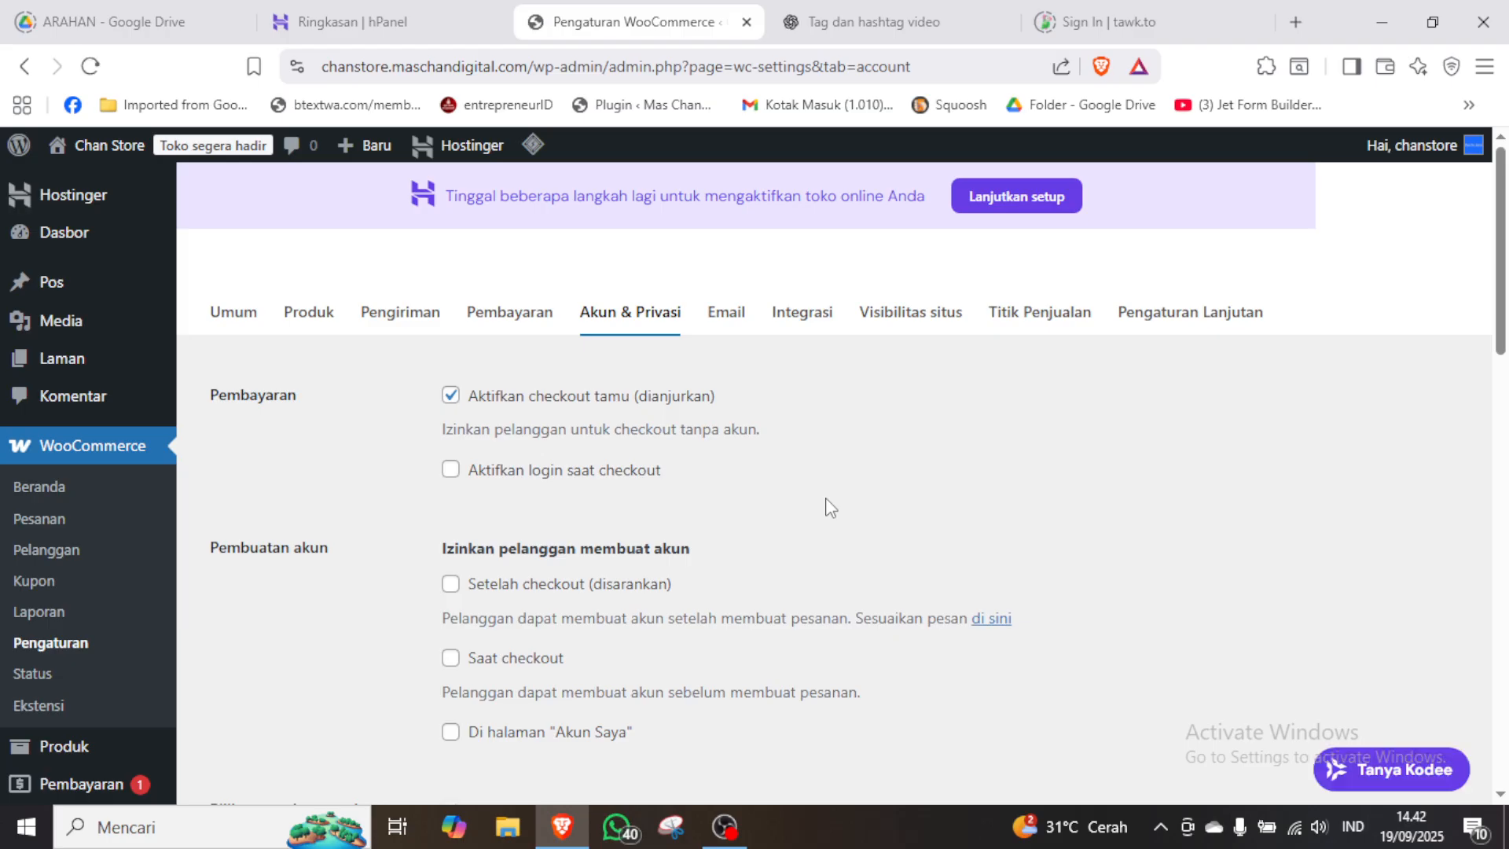
{"action": "left_click", "coordinate": [450, 397]}
{"action": "left_click", "coordinate": [451, 472]}
- Allow account creation at checkout and on the Akun Saya page, then save
{"action": "scroll", "coordinate": [1482, 385], "scroll_direction": "down", "scroll_amount": 2}
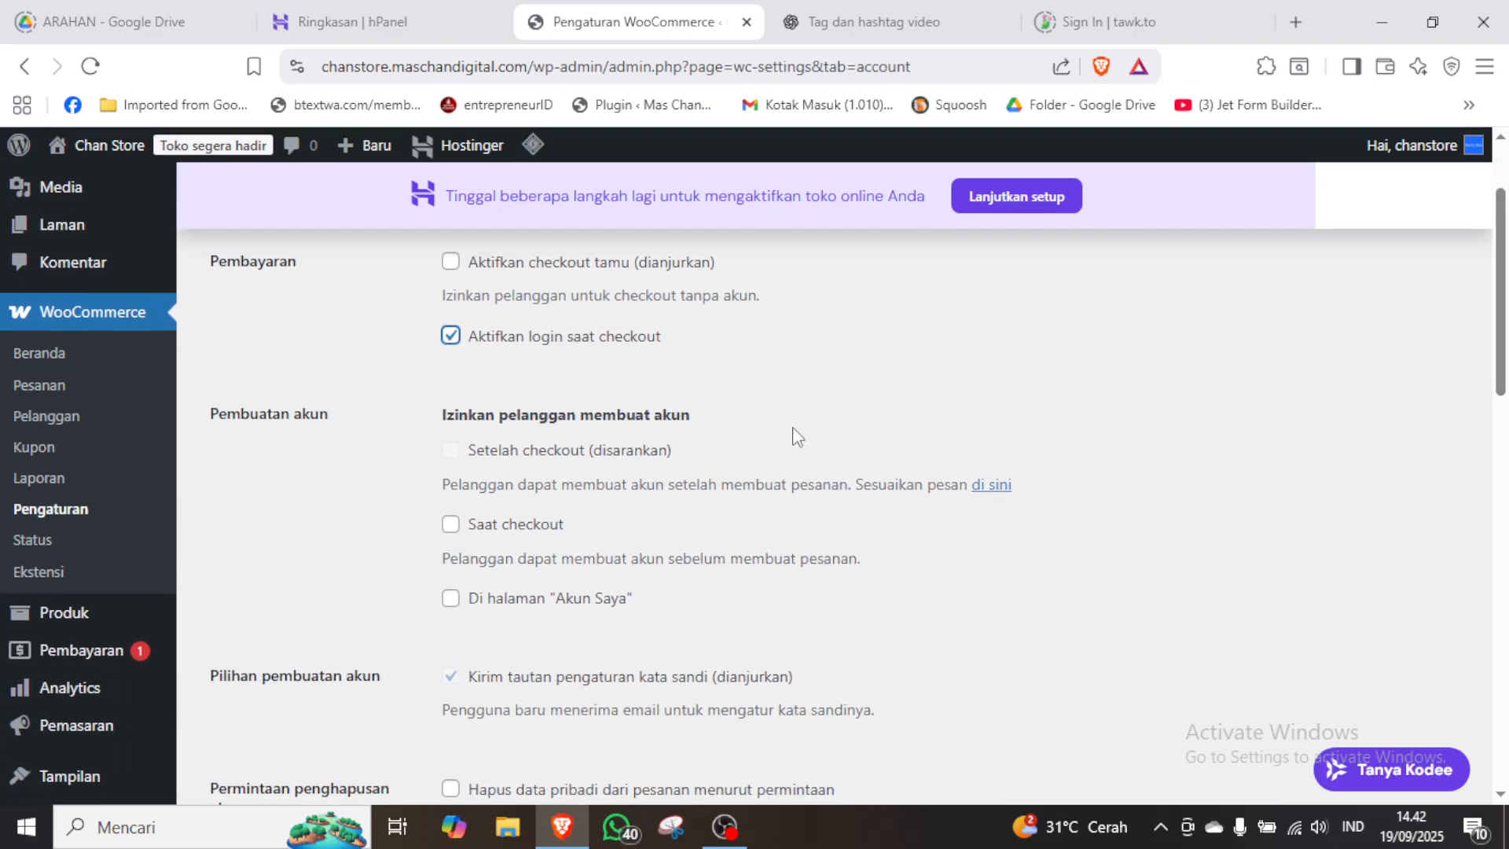
{"action": "left_click", "coordinate": [451, 527]}
{"action": "left_click", "coordinate": [451, 600]}
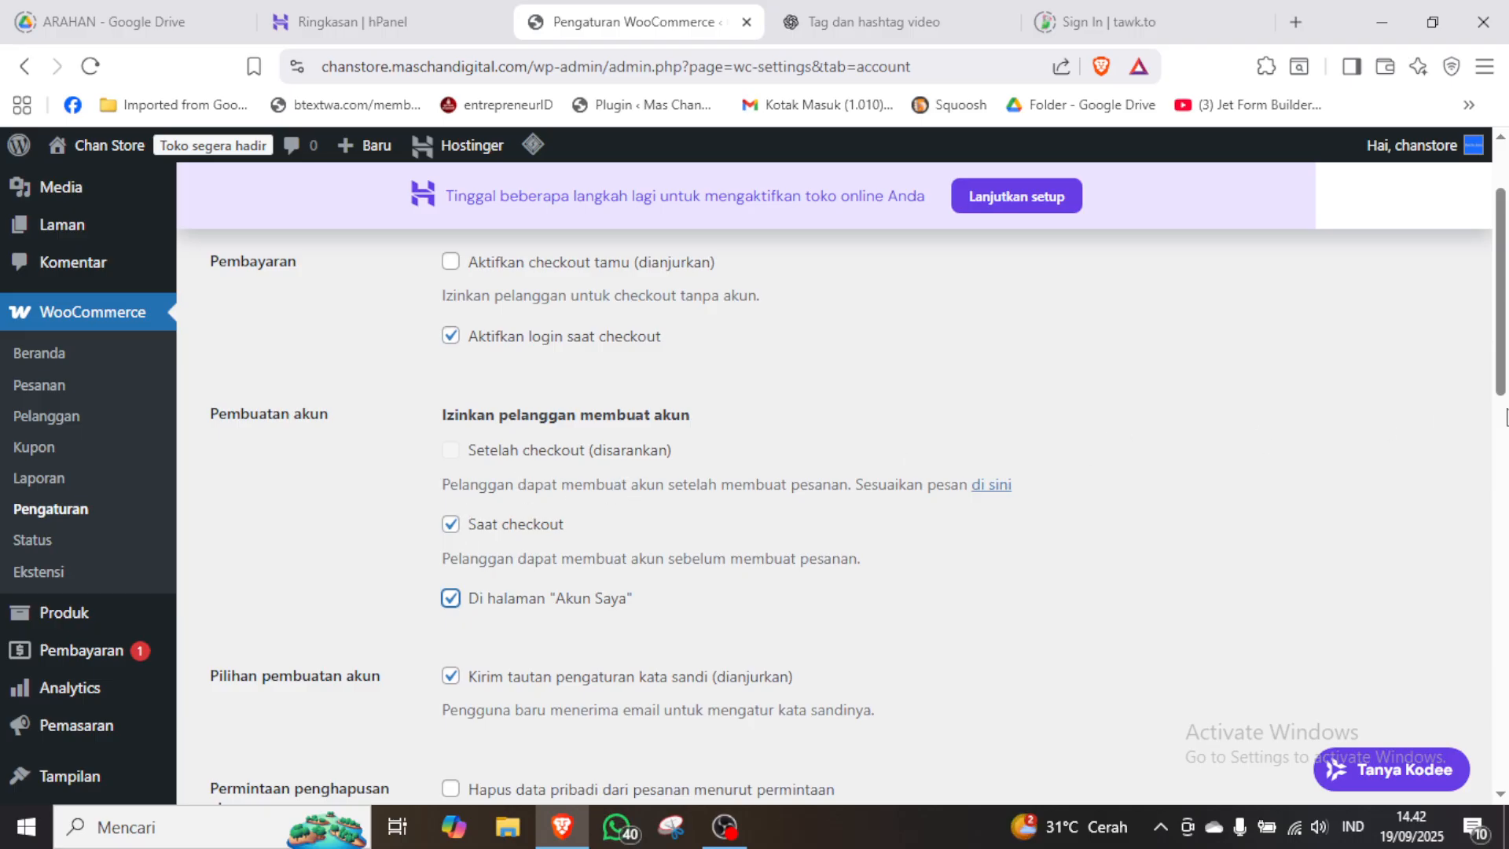
{"action": "scroll", "coordinate": [1506, 405], "scroll_direction": "down", "scroll_amount": 2}
{"action": "scroll", "coordinate": [1505, 401], "scroll_direction": "down", "scroll_amount": 12}
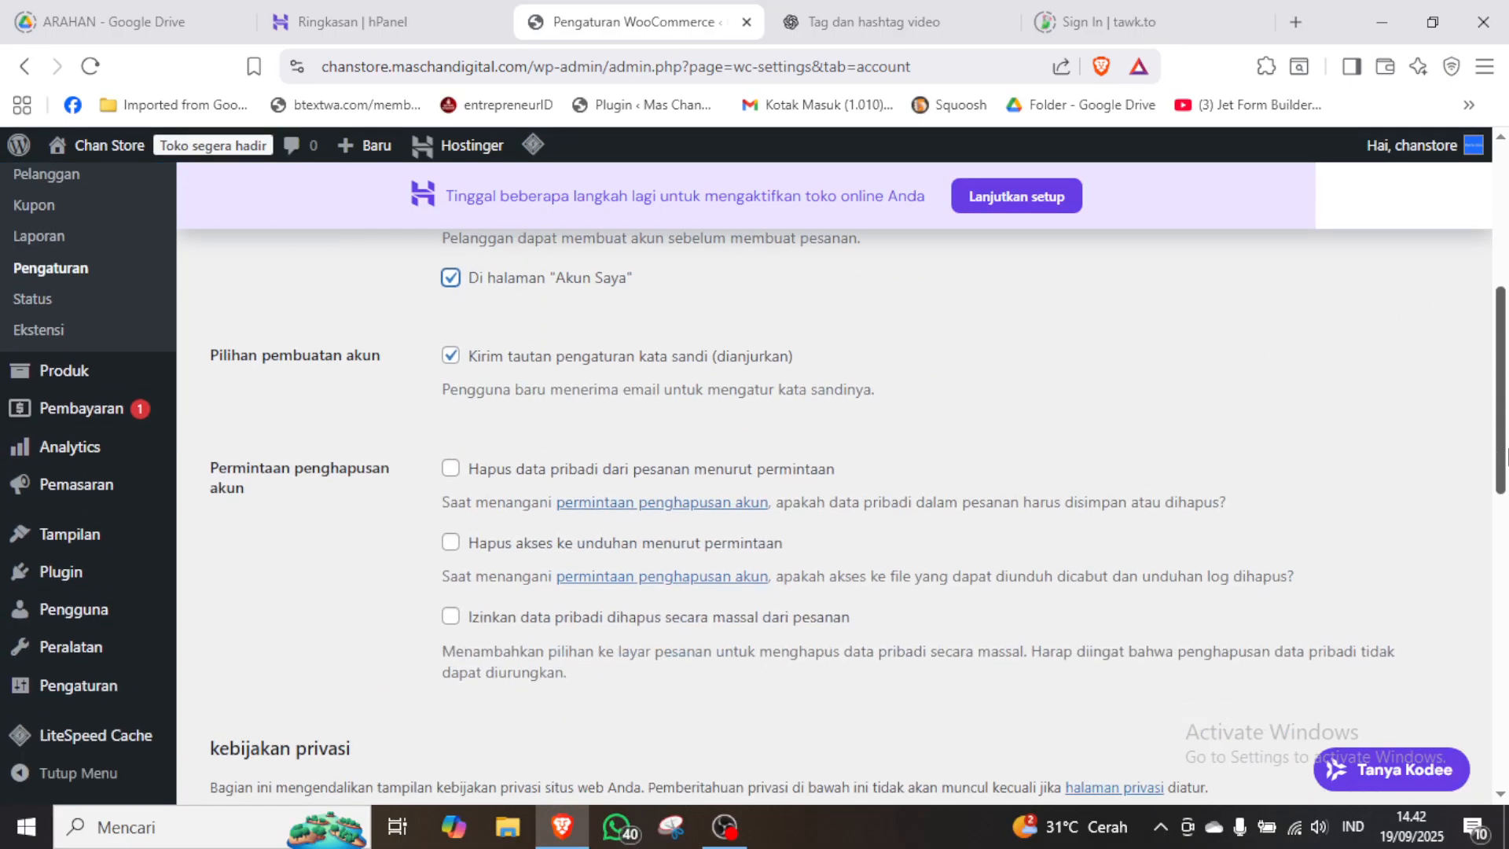
{"action": "scroll", "coordinate": [1505, 778], "scroll_direction": "down", "scroll_amount": 2}
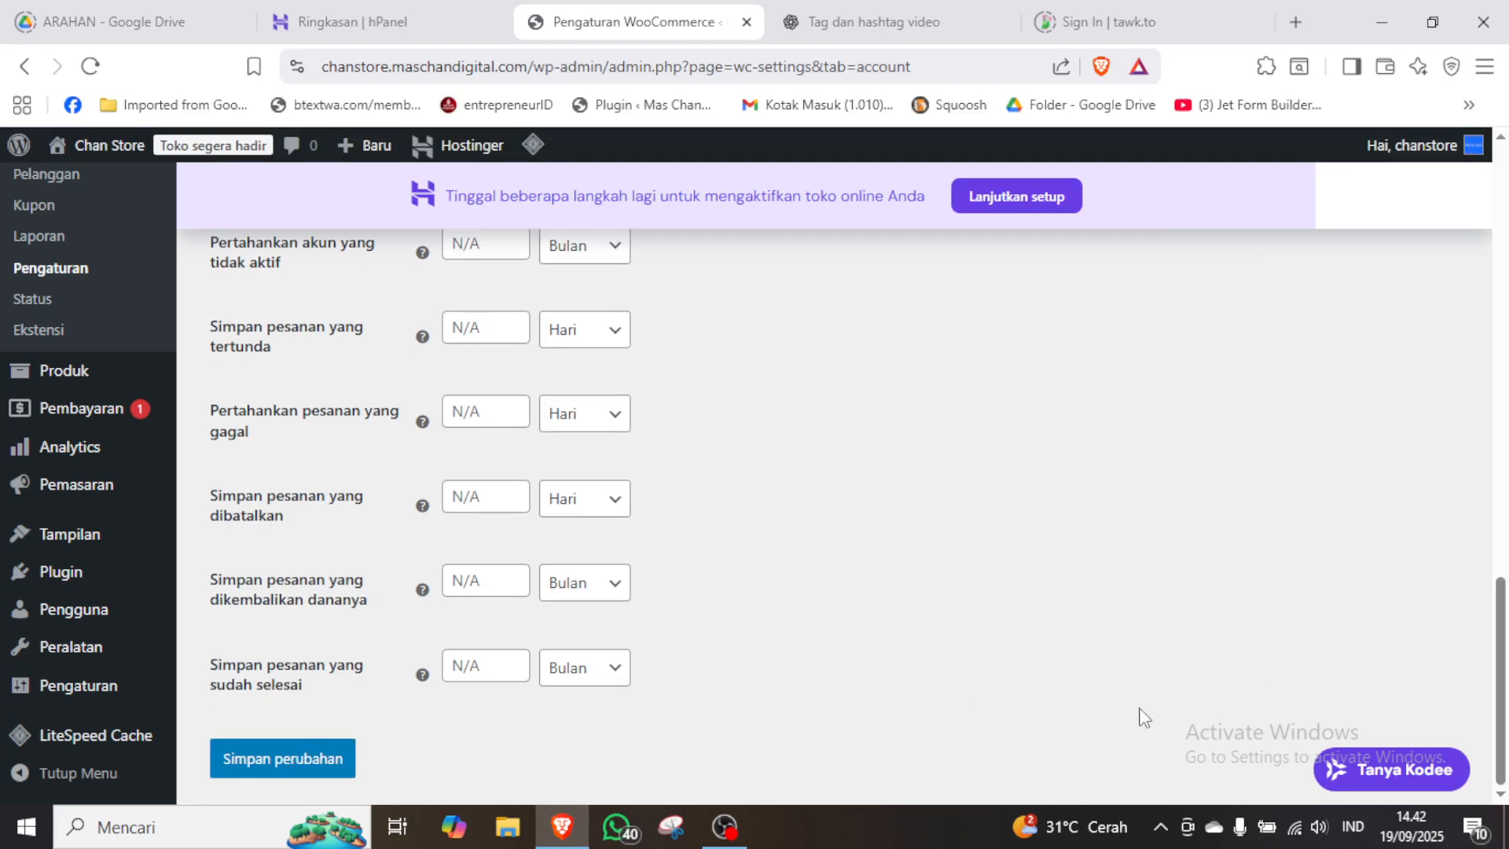
{"action": "left_click", "coordinate": [309, 756]}
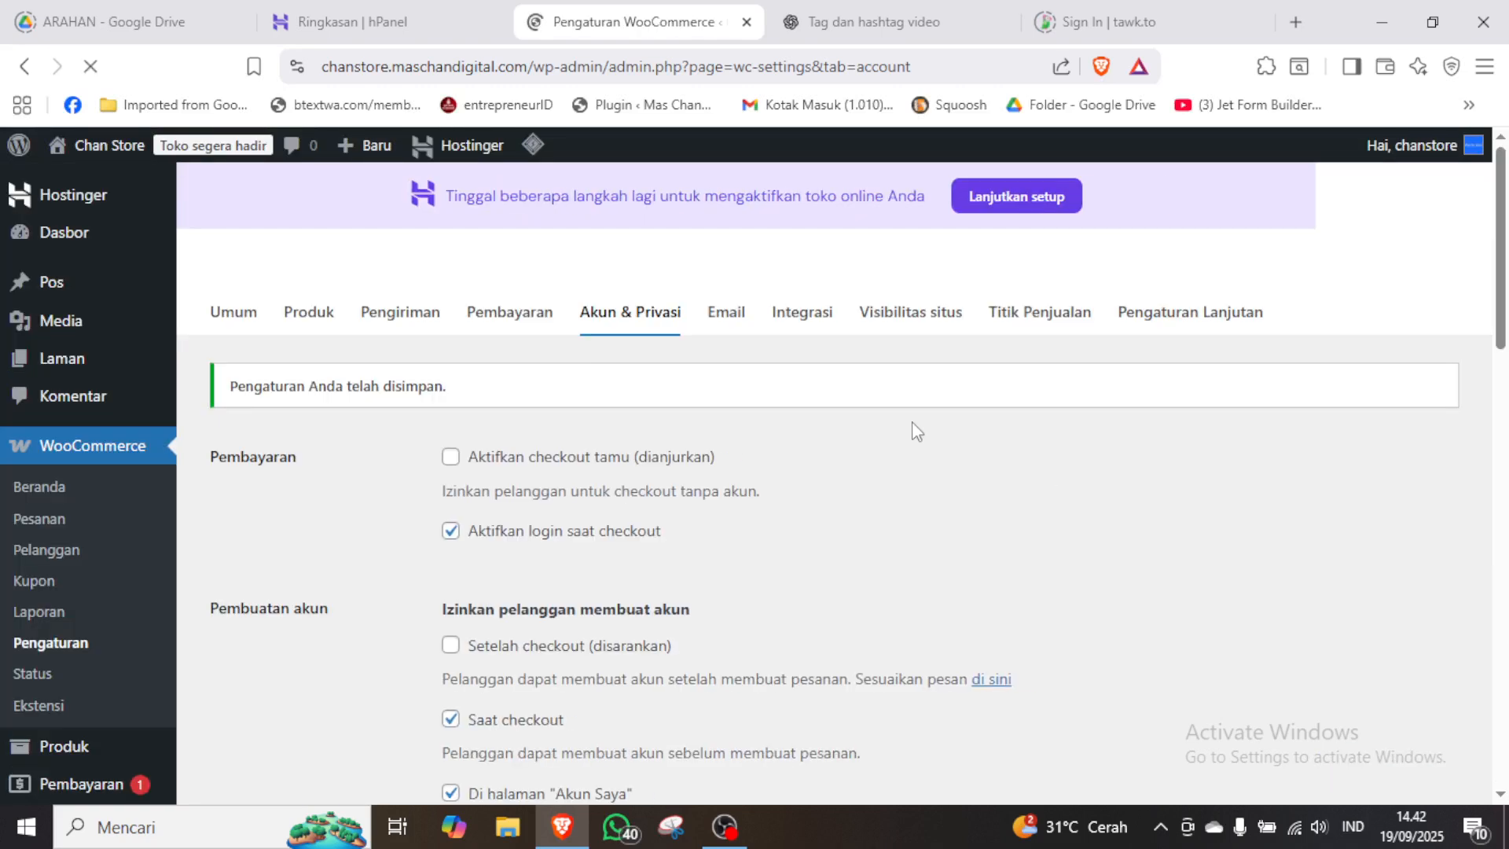
- Set the store's site visibility to Langsung (live) instead of Segera hadir and save the change
{"action": "left_click", "coordinate": [928, 334]}
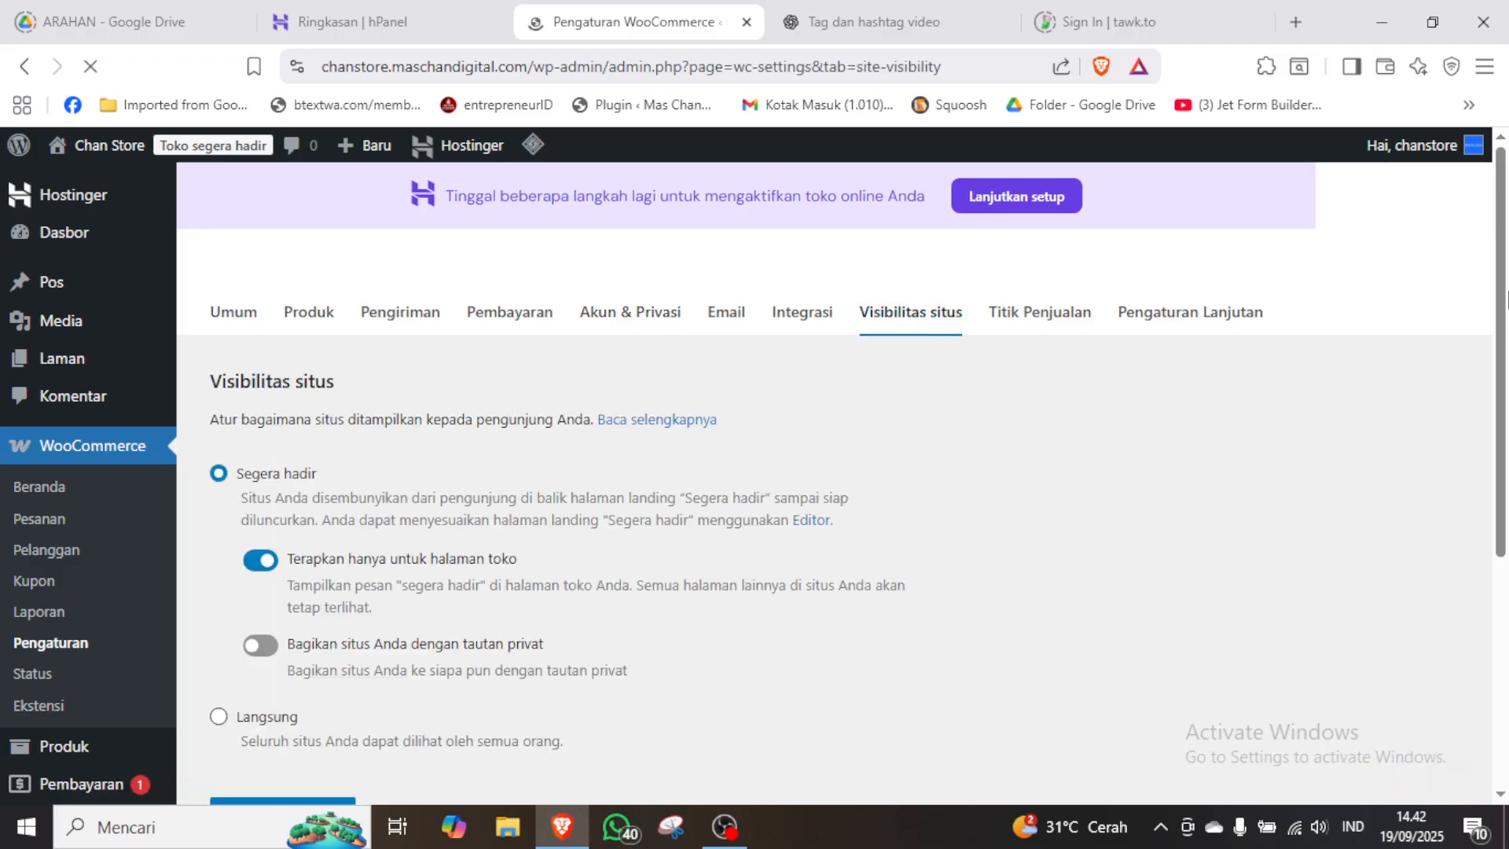
{"action": "scroll", "coordinate": [1501, 299], "scroll_direction": "down", "scroll_amount": 1}
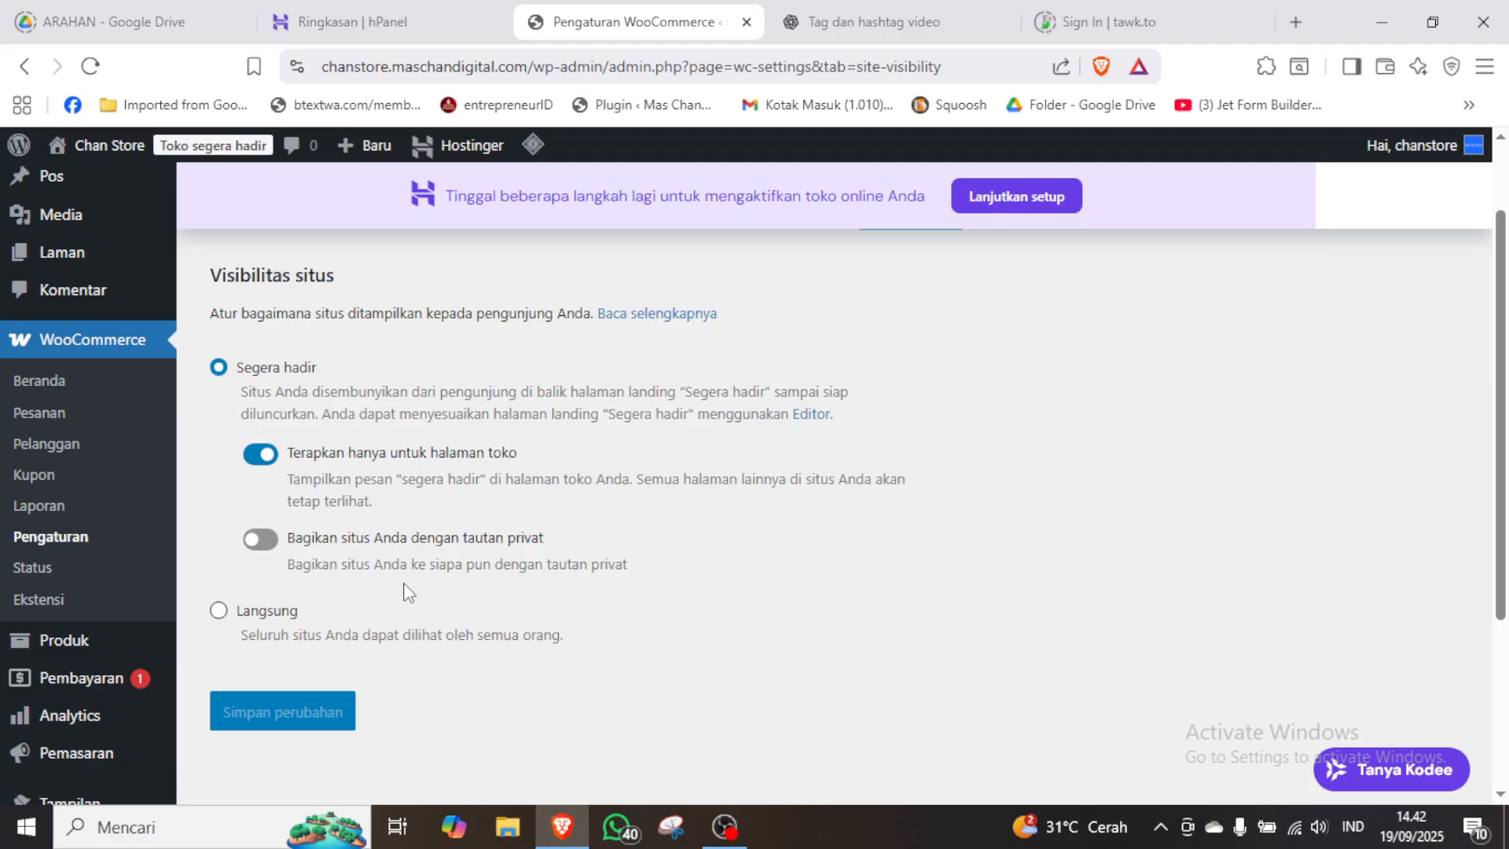
{"action": "left_click", "coordinate": [268, 613]}
{"action": "left_click", "coordinate": [290, 580]}
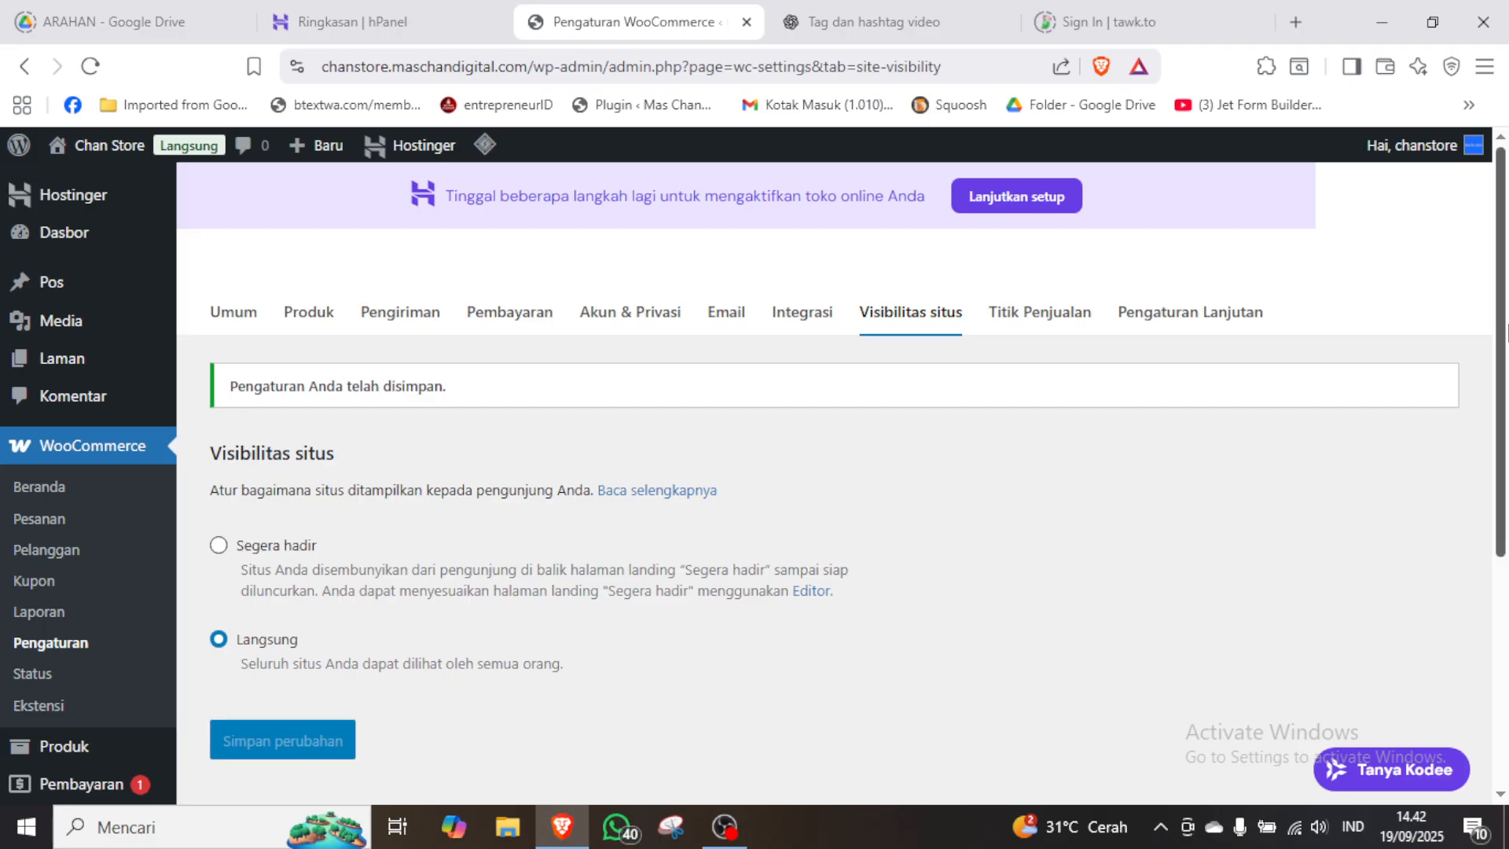
{"action": "left_click_drag", "start_coordinate": [1506, 330], "coordinate": [1507, 363]}
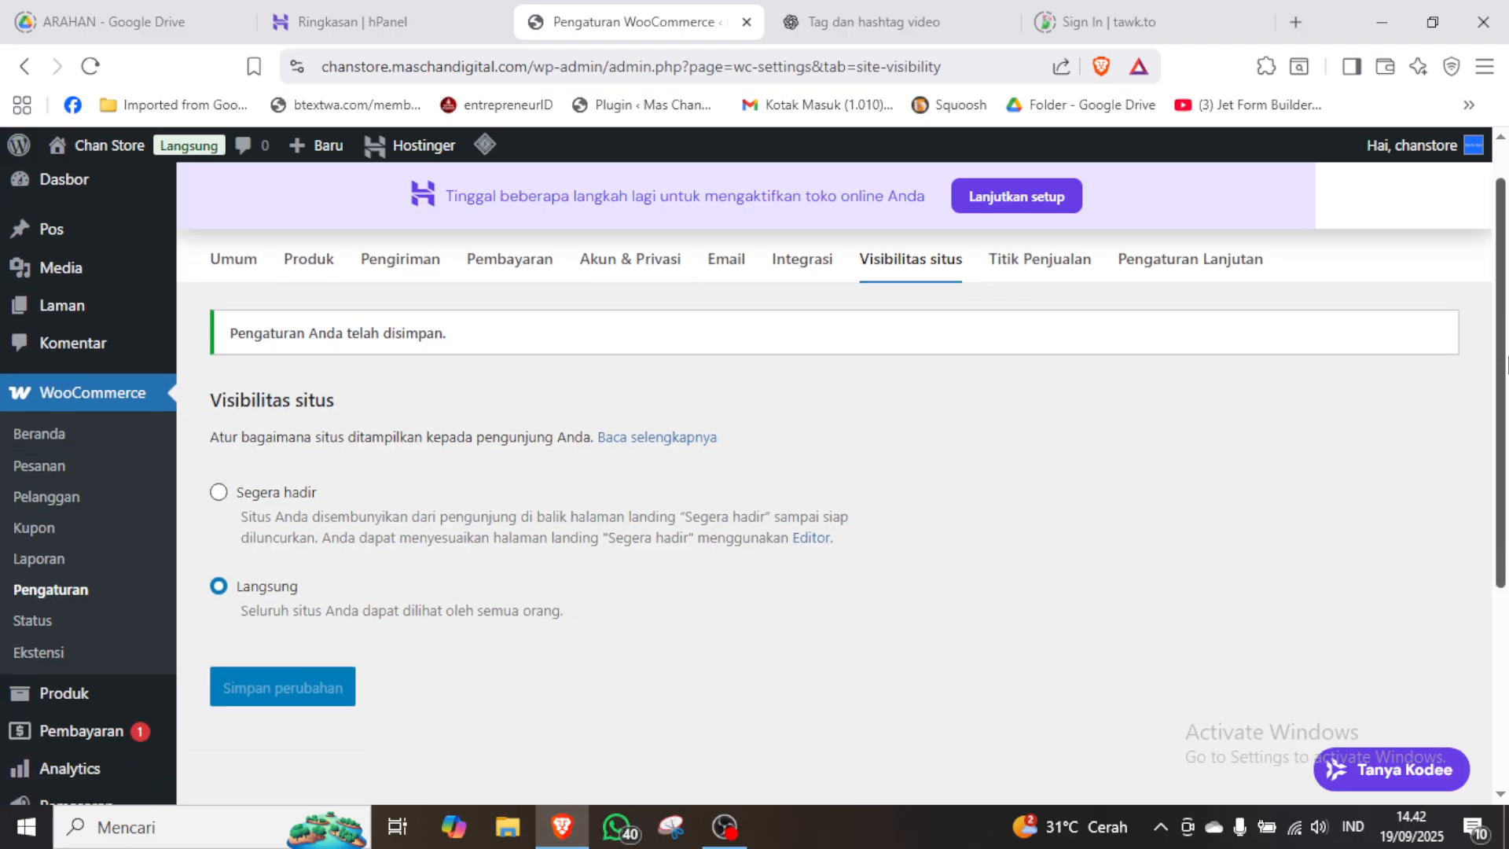
{"action": "scroll", "coordinate": [956, 308], "scroll_direction": "up", "scroll_amount": 1}
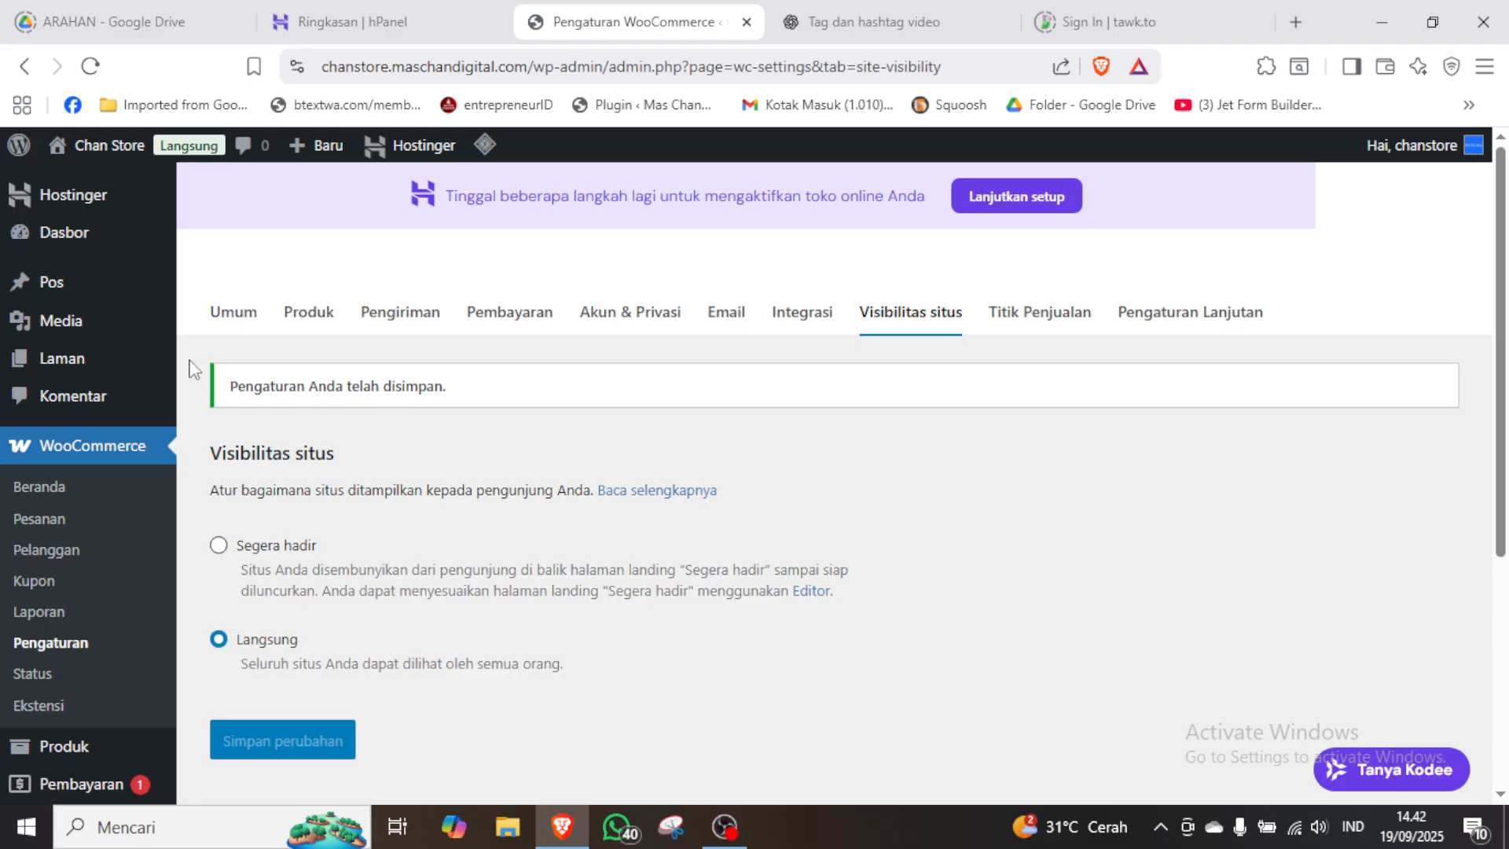
- Activate the SEOPress plugin from the installed plugins list
{"action": "mouse_move", "coordinate": [117, 367]}
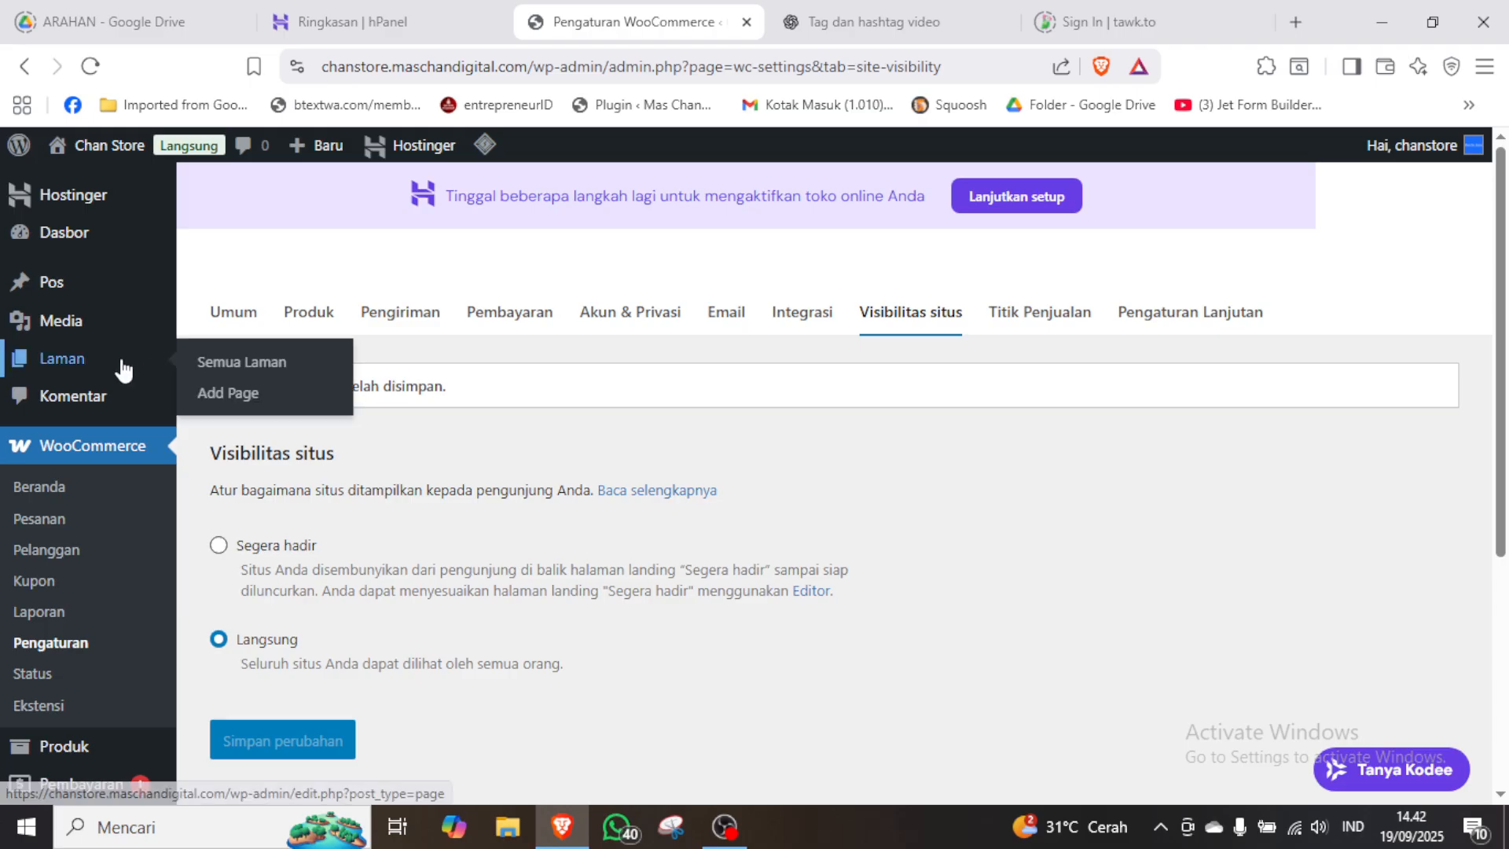
{"action": "left_click", "coordinate": [228, 367]}
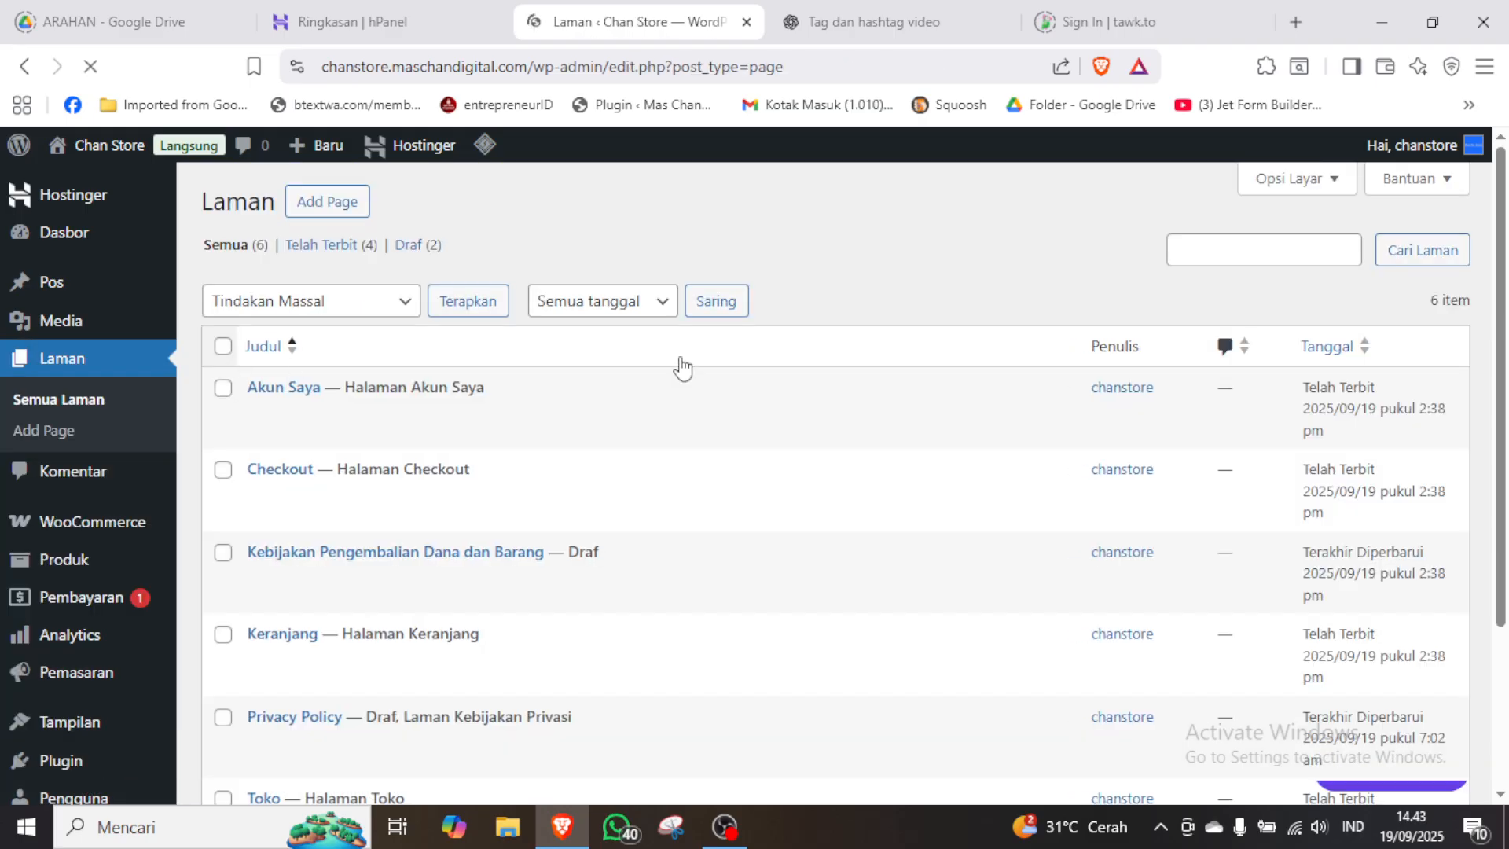
{"action": "left_click_drag", "start_coordinate": [1505, 250], "coordinate": [1505, 325]}
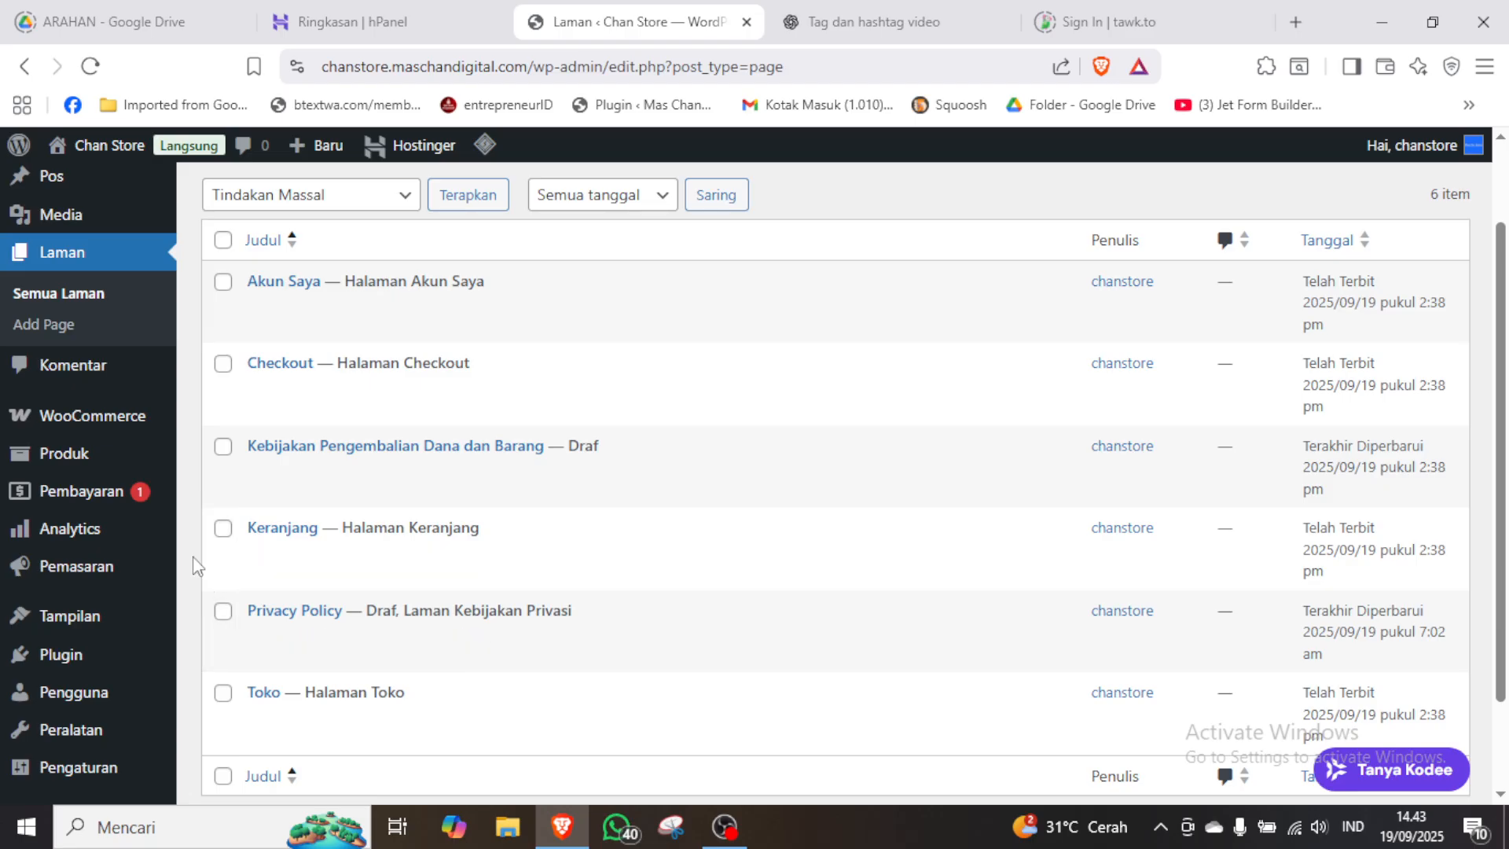
{"action": "scroll", "coordinate": [194, 563], "scroll_direction": "down", "scroll_amount": 2}
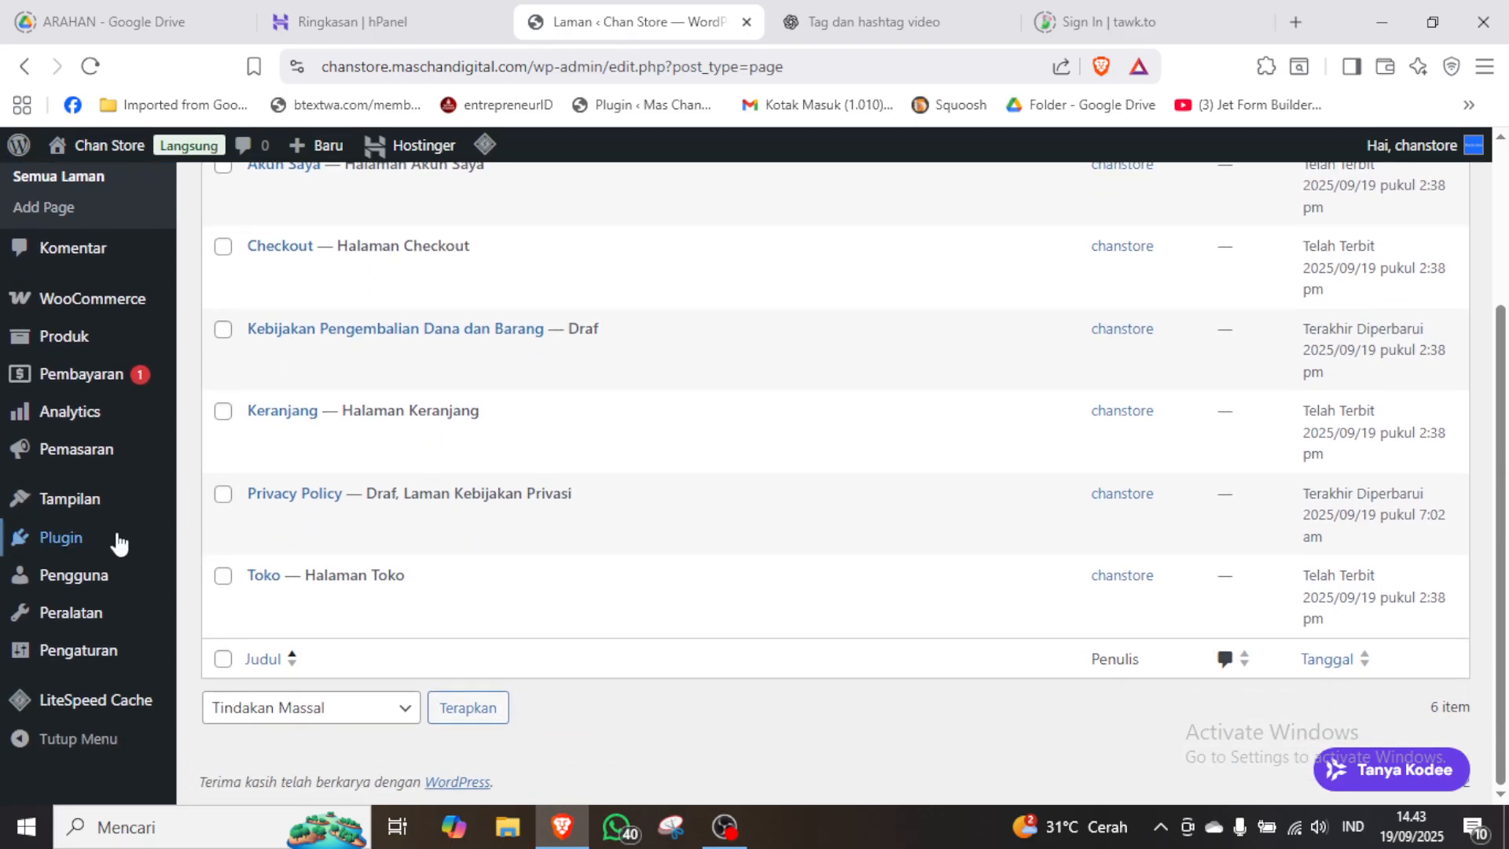
{"action": "mouse_move", "coordinate": [120, 542]}
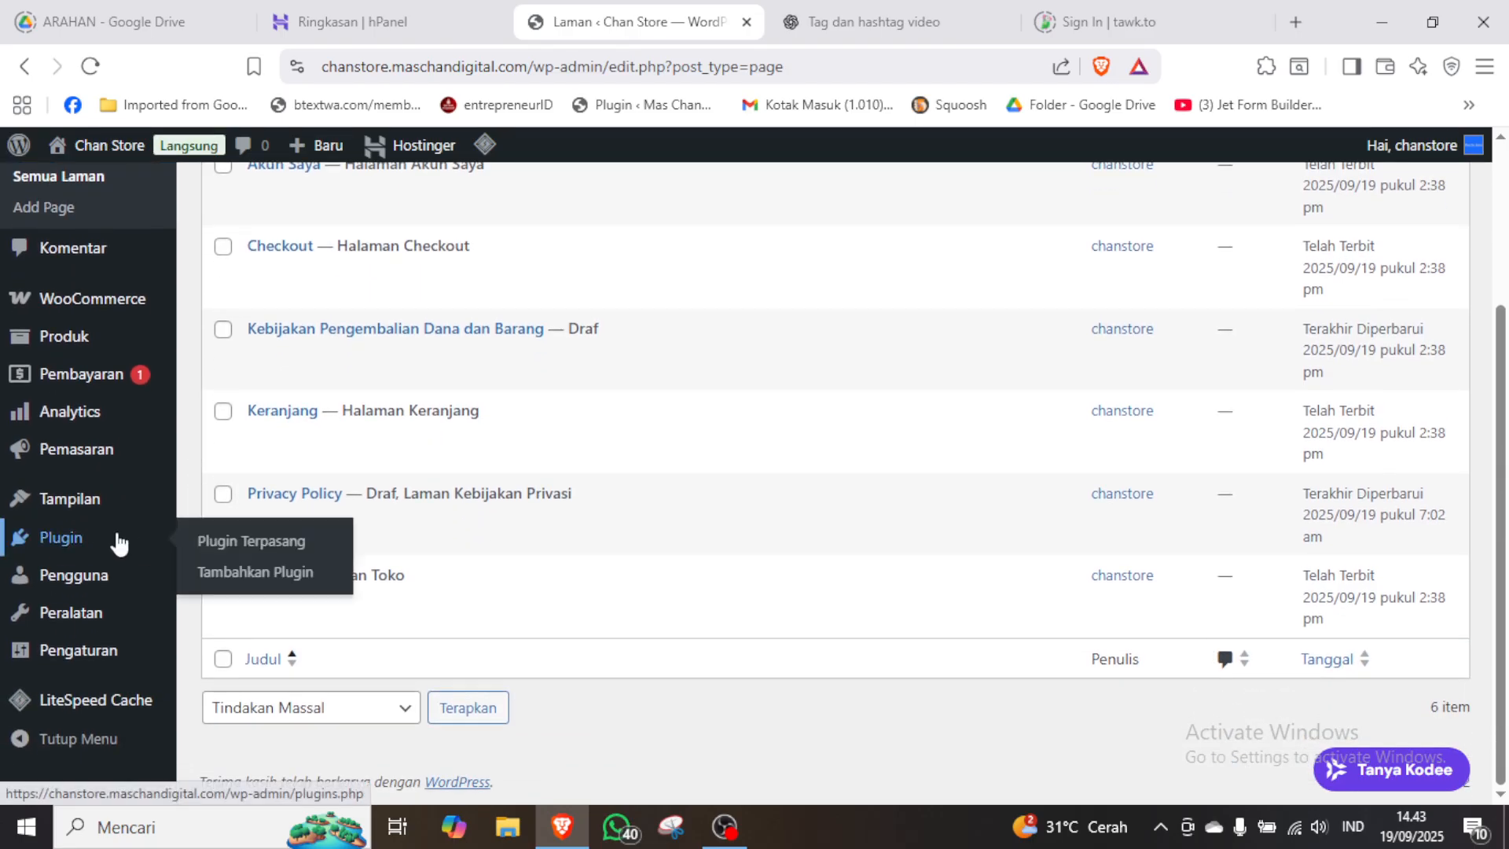
{"action": "left_click", "coordinate": [247, 542]}
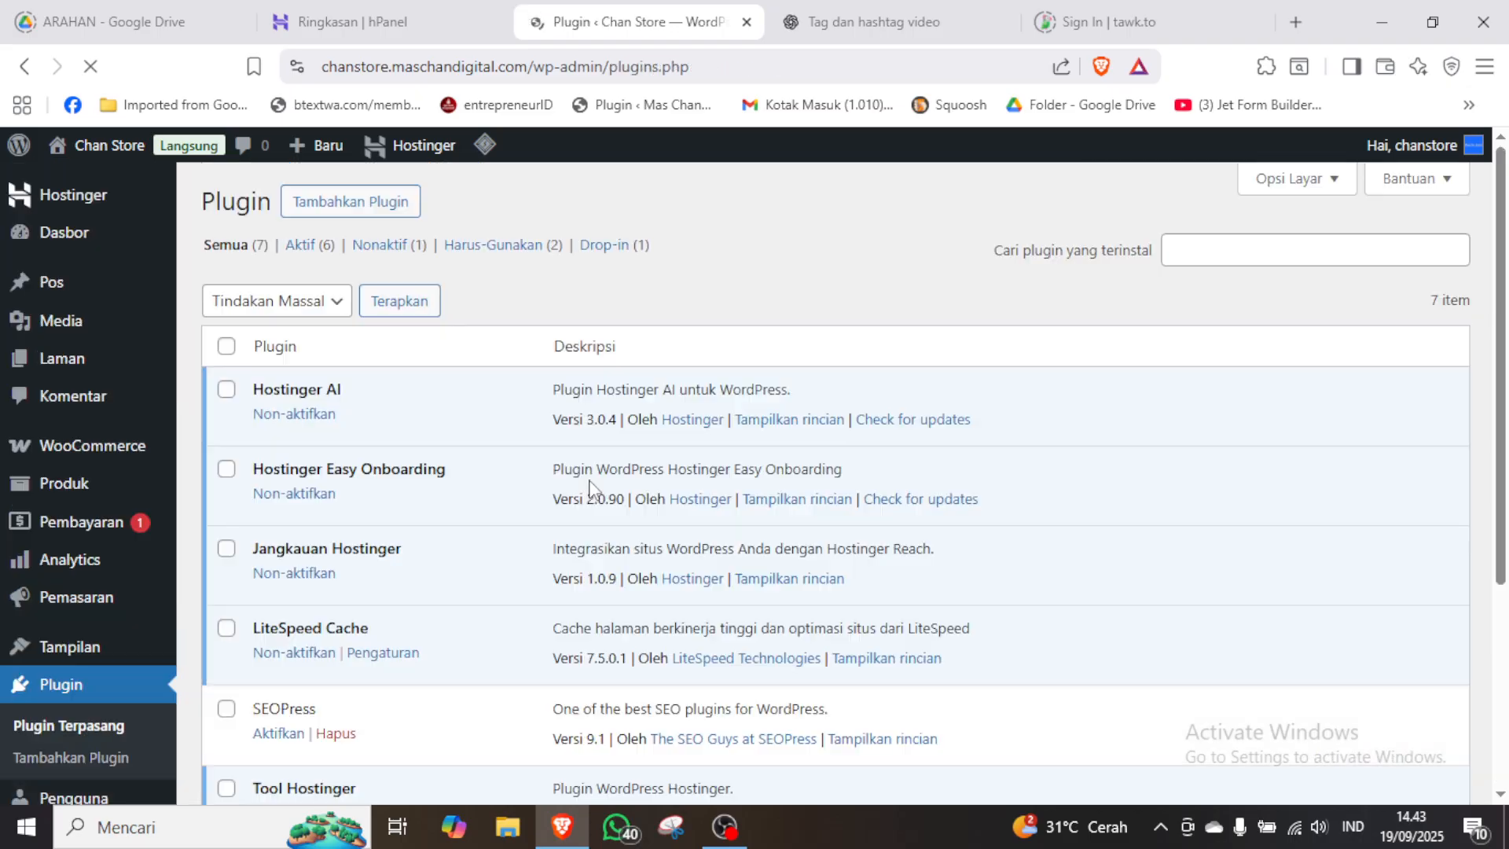
{"action": "scroll", "coordinate": [963, 487], "scroll_direction": "down", "scroll_amount": 5}
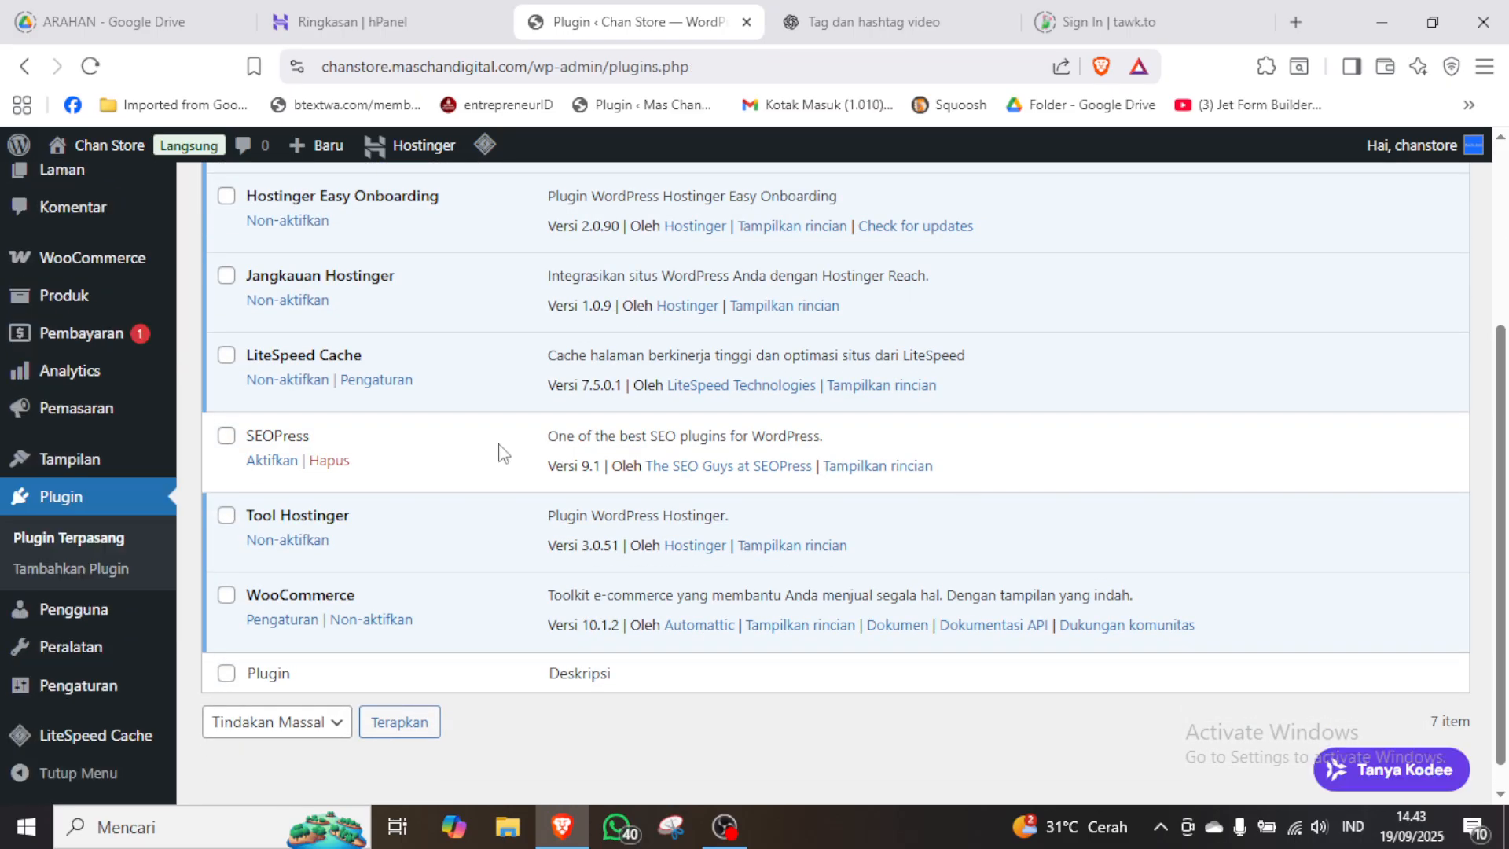
{"action": "left_click", "coordinate": [262, 464]}
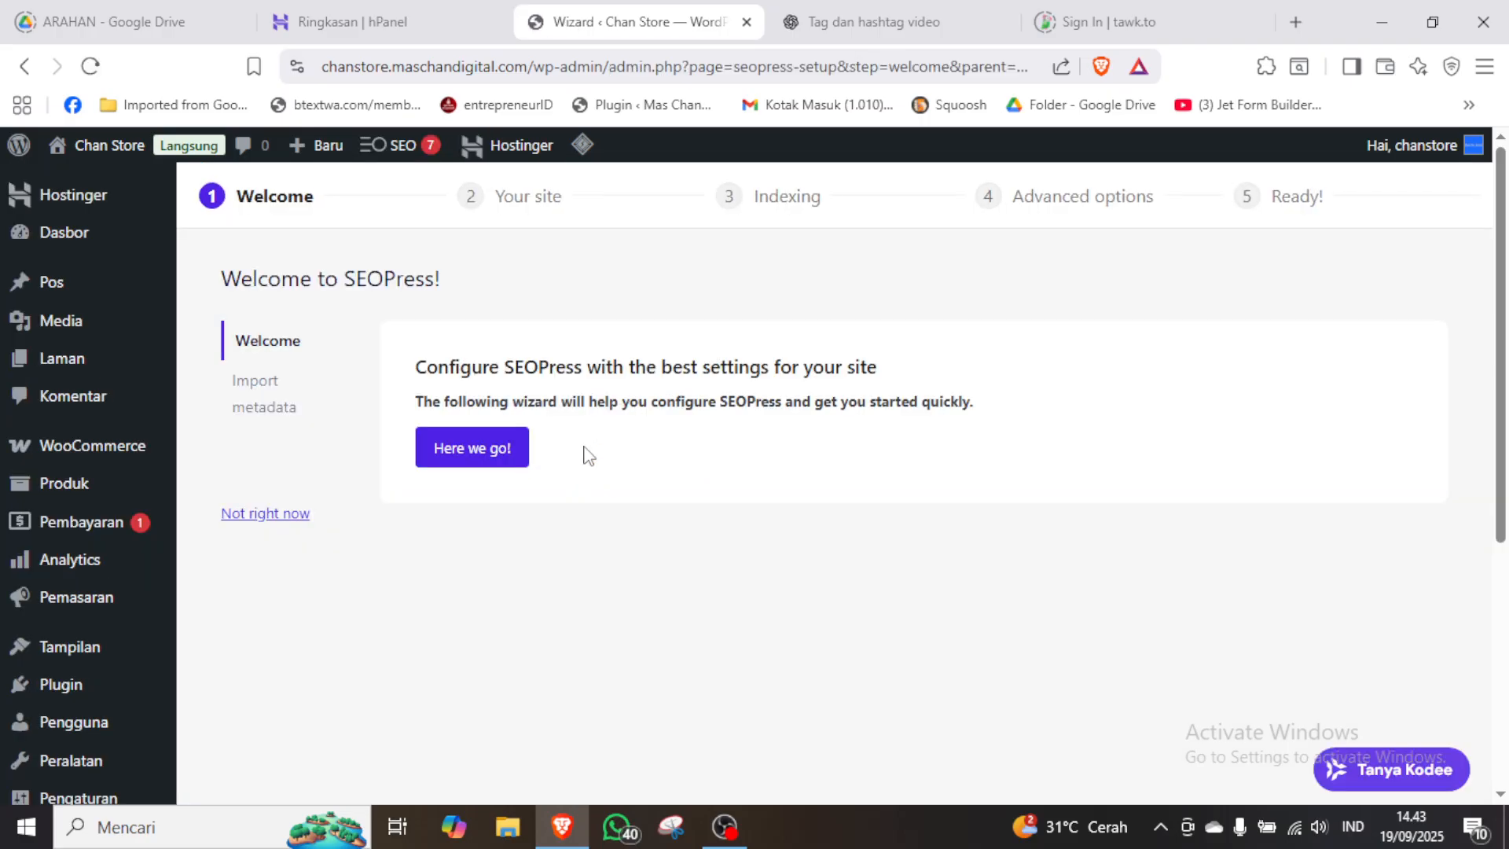
- Start the SEOPress setup wizard and move past the import step
{"action": "left_click", "coordinate": [488, 462]}
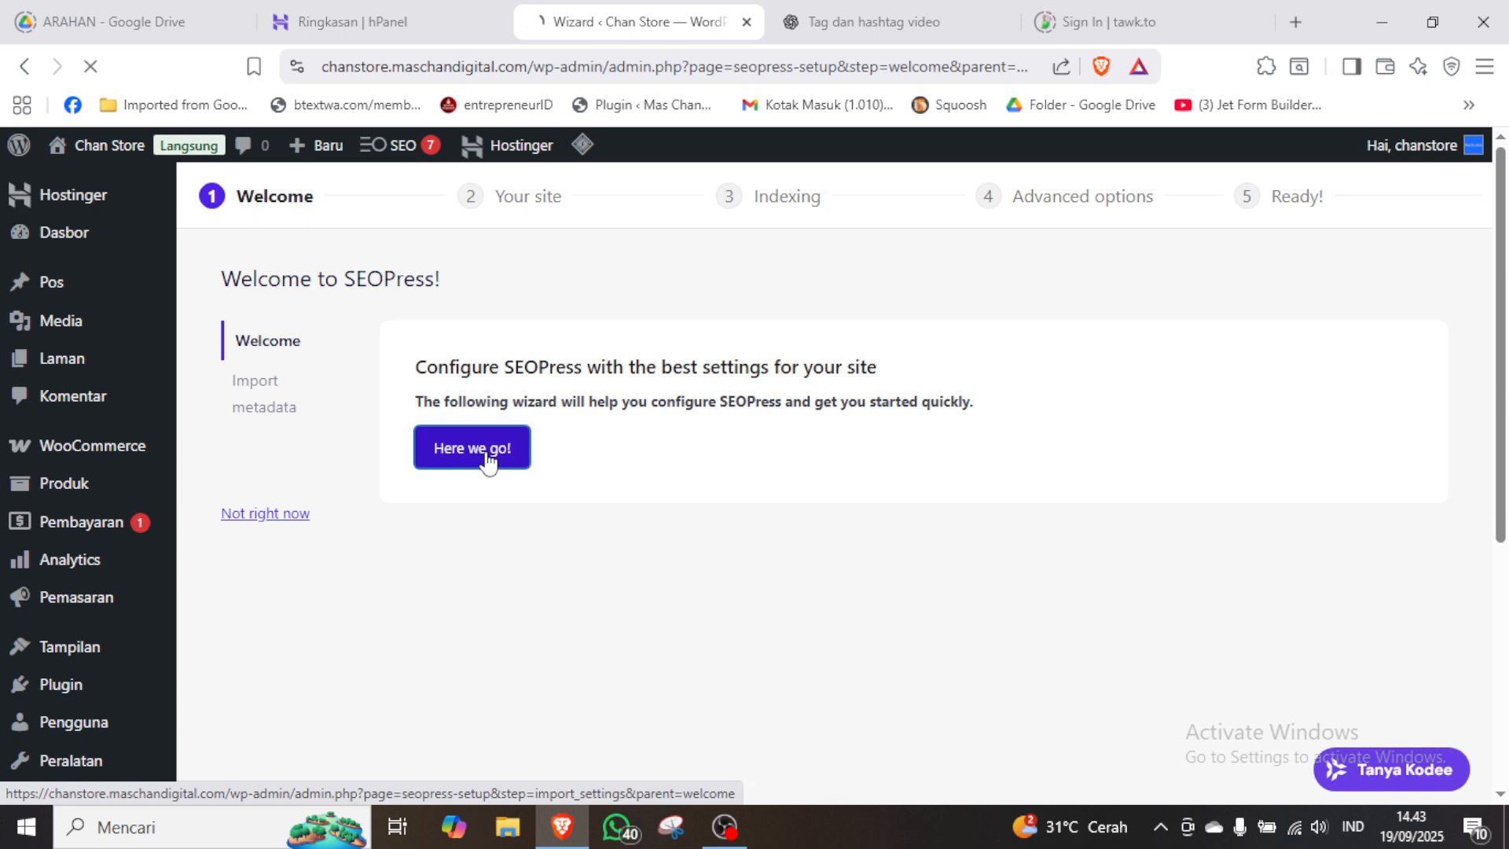
{"action": "scroll", "coordinate": [999, 369], "scroll_direction": "down", "scroll_amount": 4}
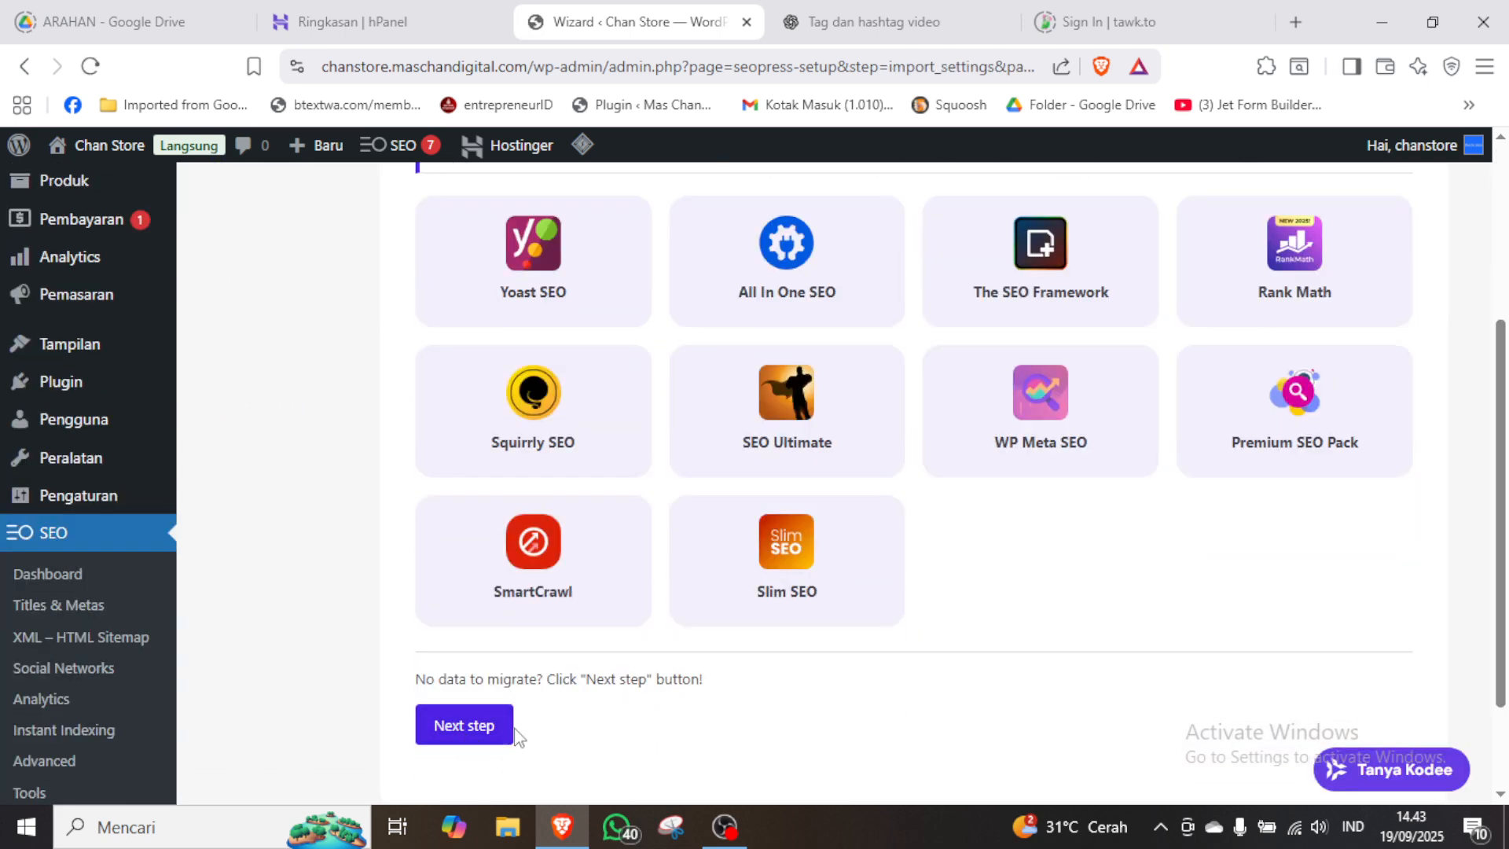
{"action": "left_click", "coordinate": [506, 735]}
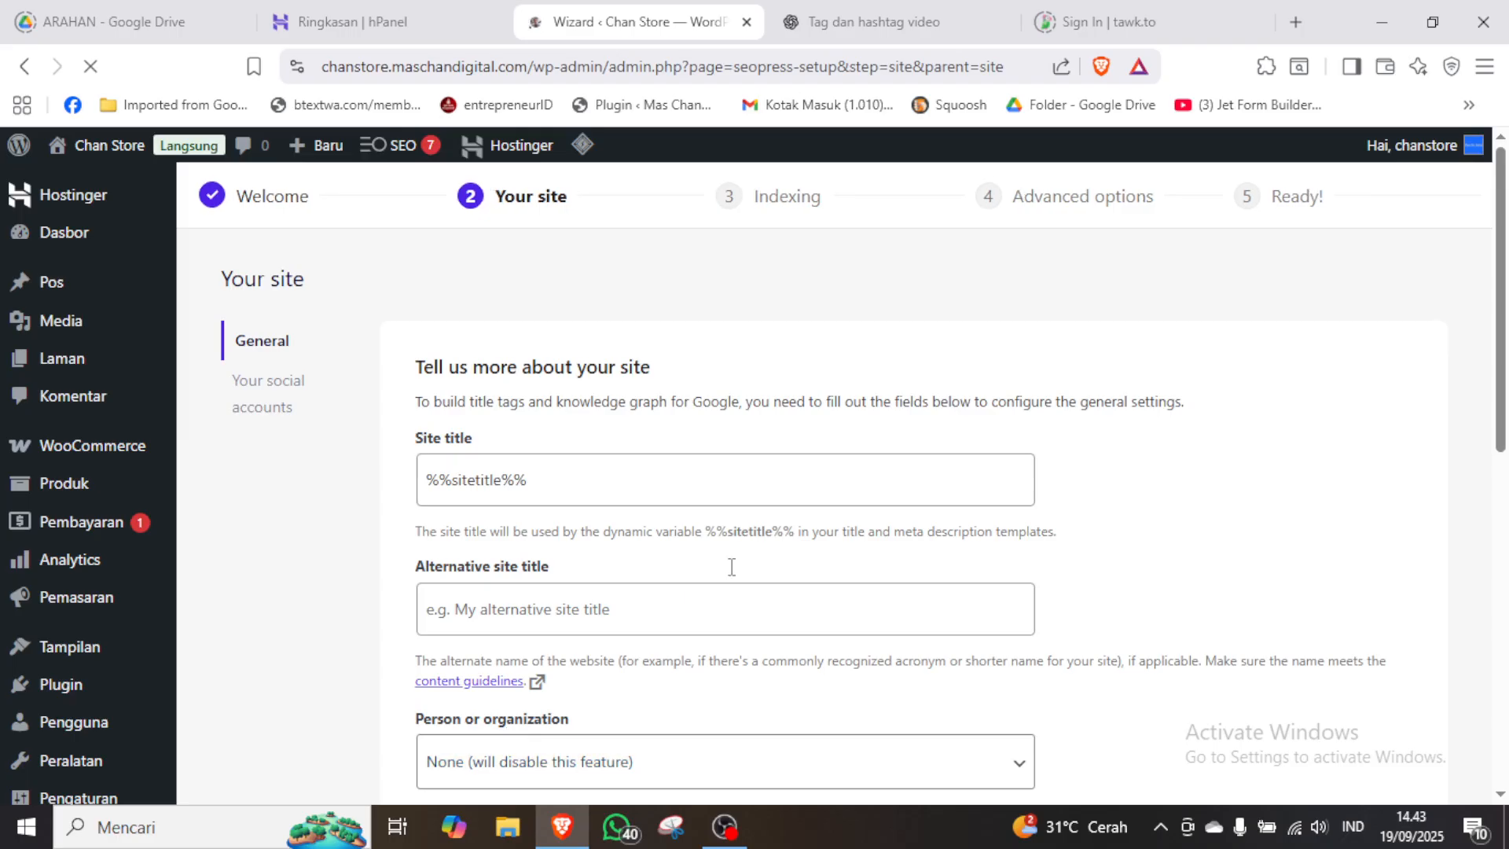
- In the wizard's Your site step, choose Person and enter 'Chan Store' as the name
{"action": "left_click_drag", "start_coordinate": [1506, 334], "coordinate": [1506, 526]}
{"action": "left_click", "coordinate": [915, 394]}
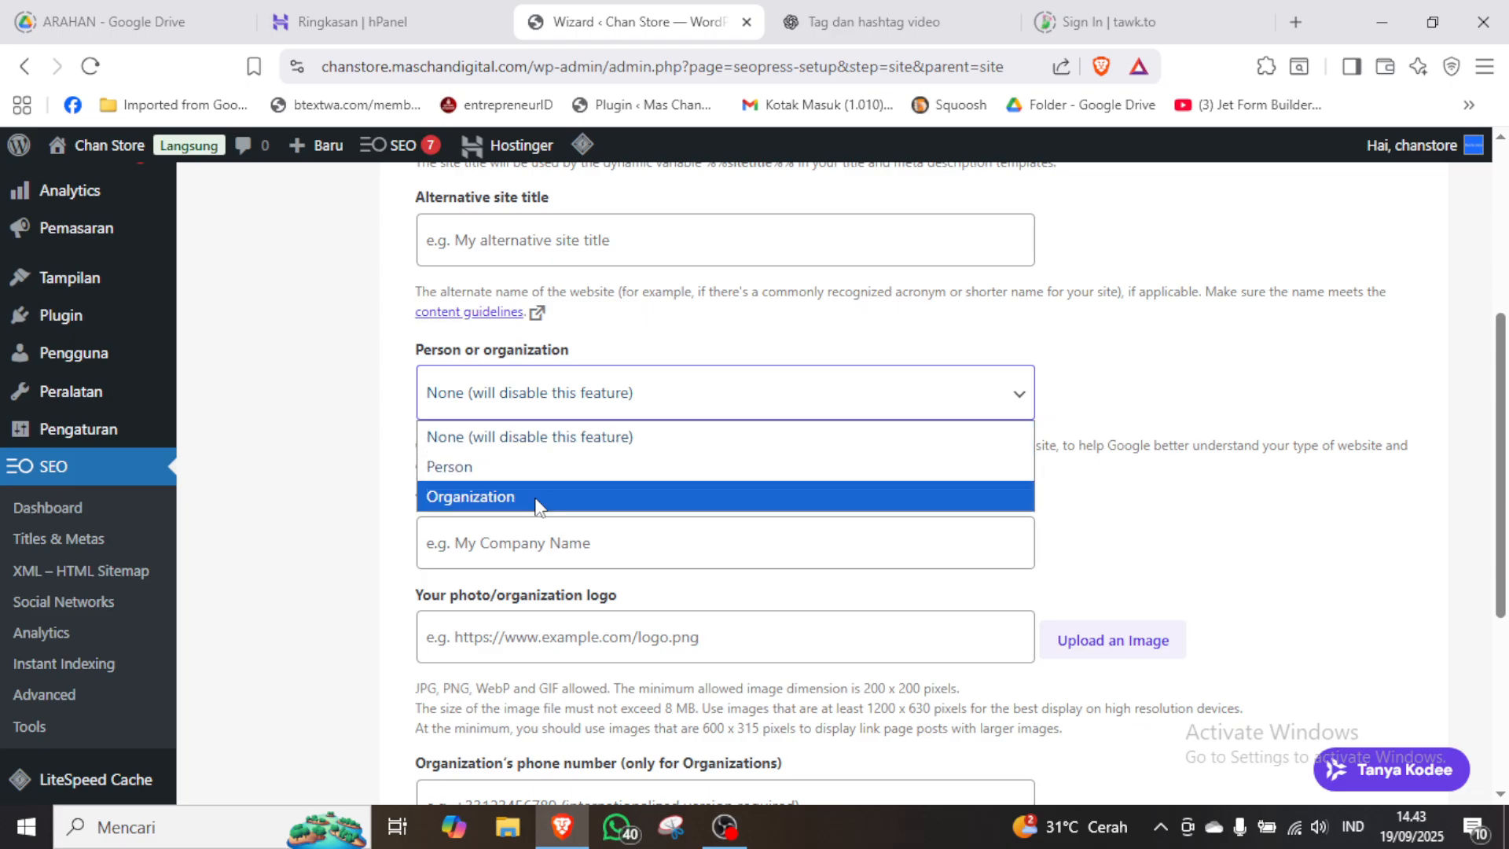
{"action": "left_click", "coordinate": [517, 469]}
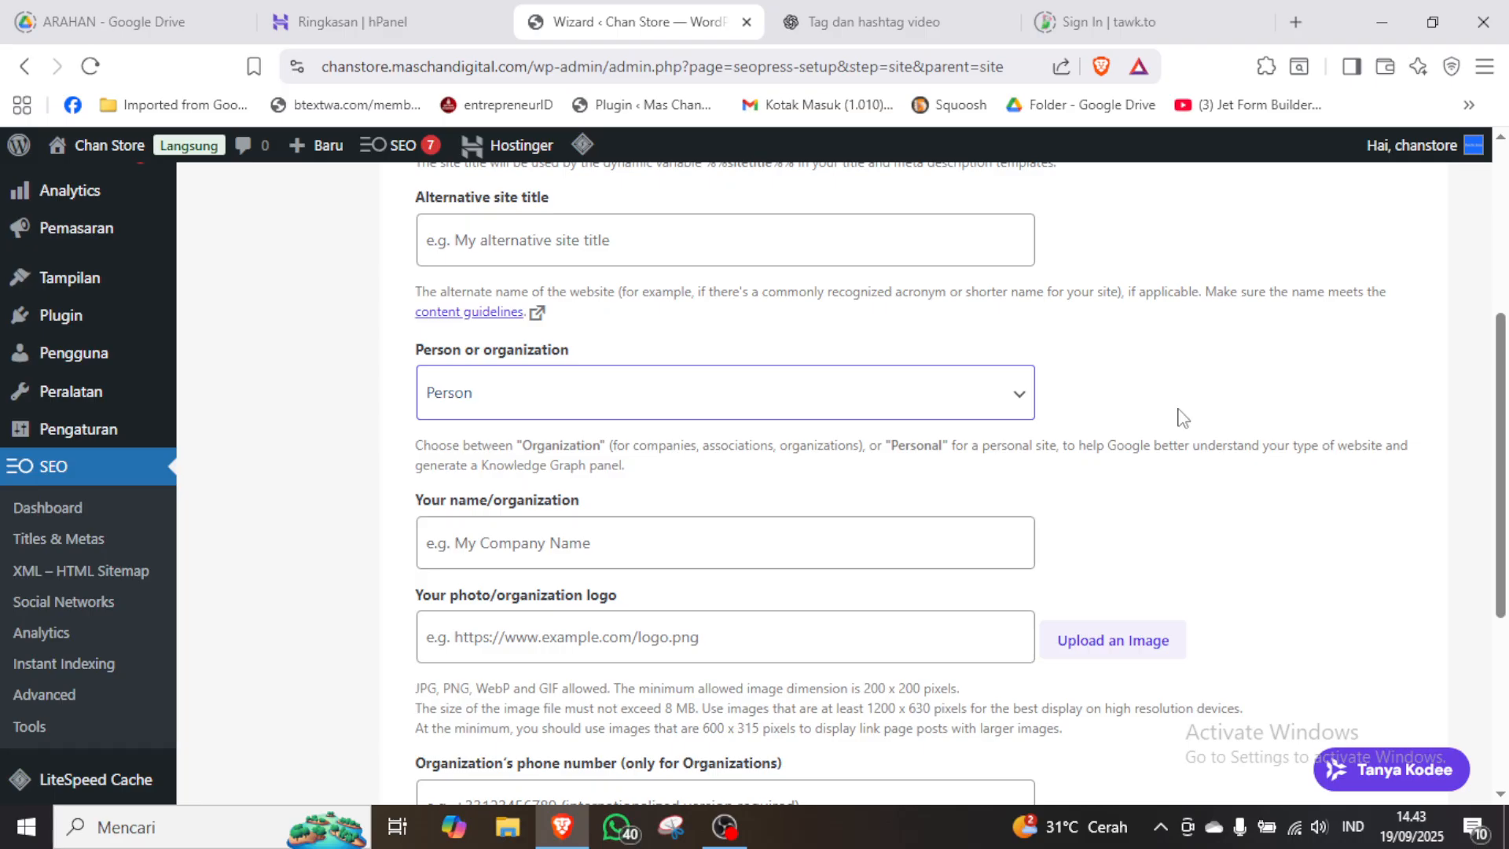
{"action": "scroll", "coordinate": [1505, 425], "scroll_direction": "down", "scroll_amount": 2}
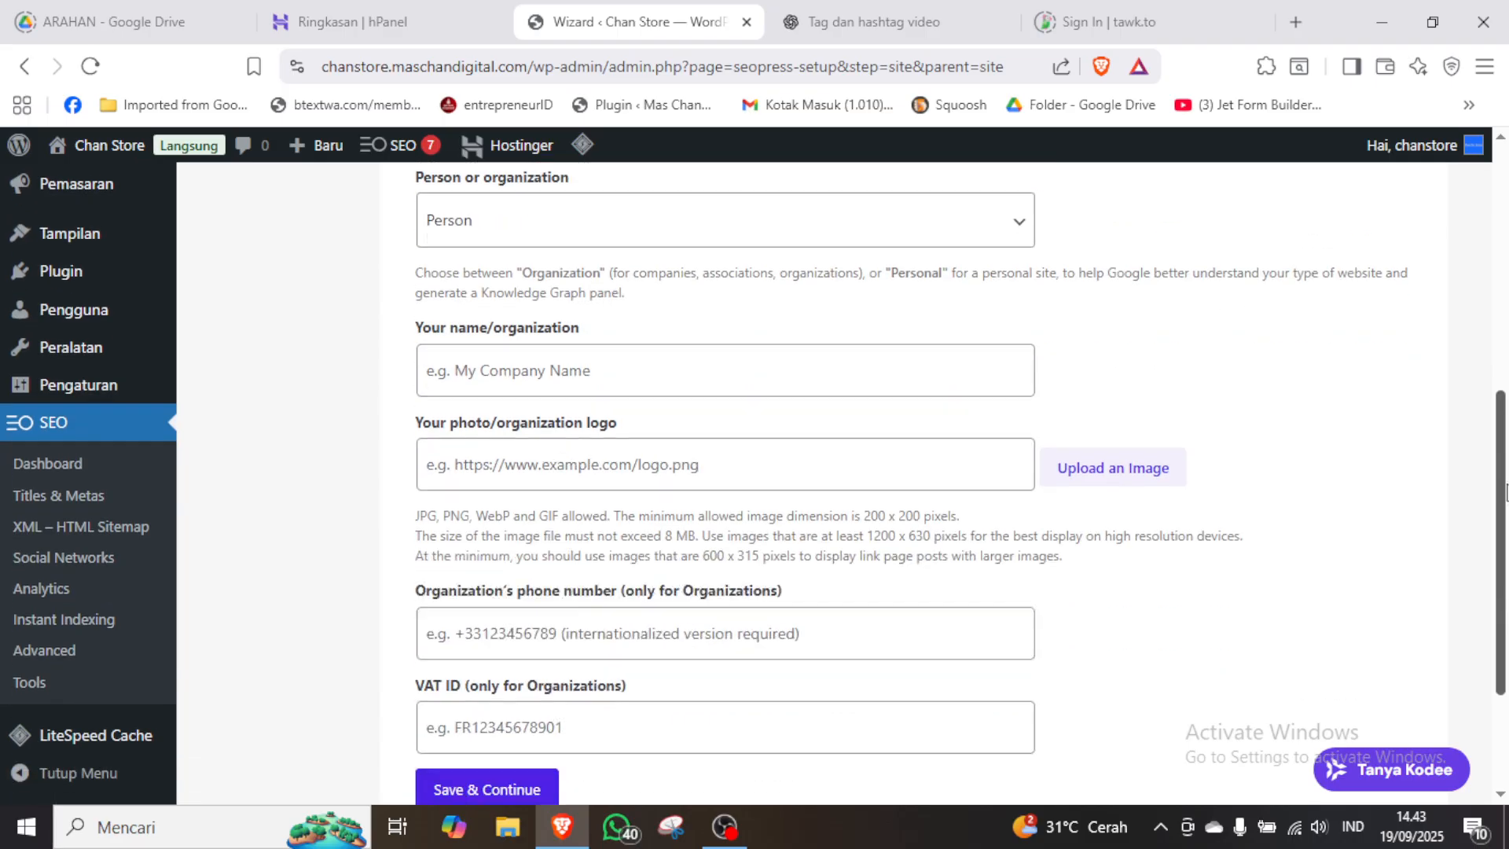
{"action": "left_click", "coordinate": [729, 363]}
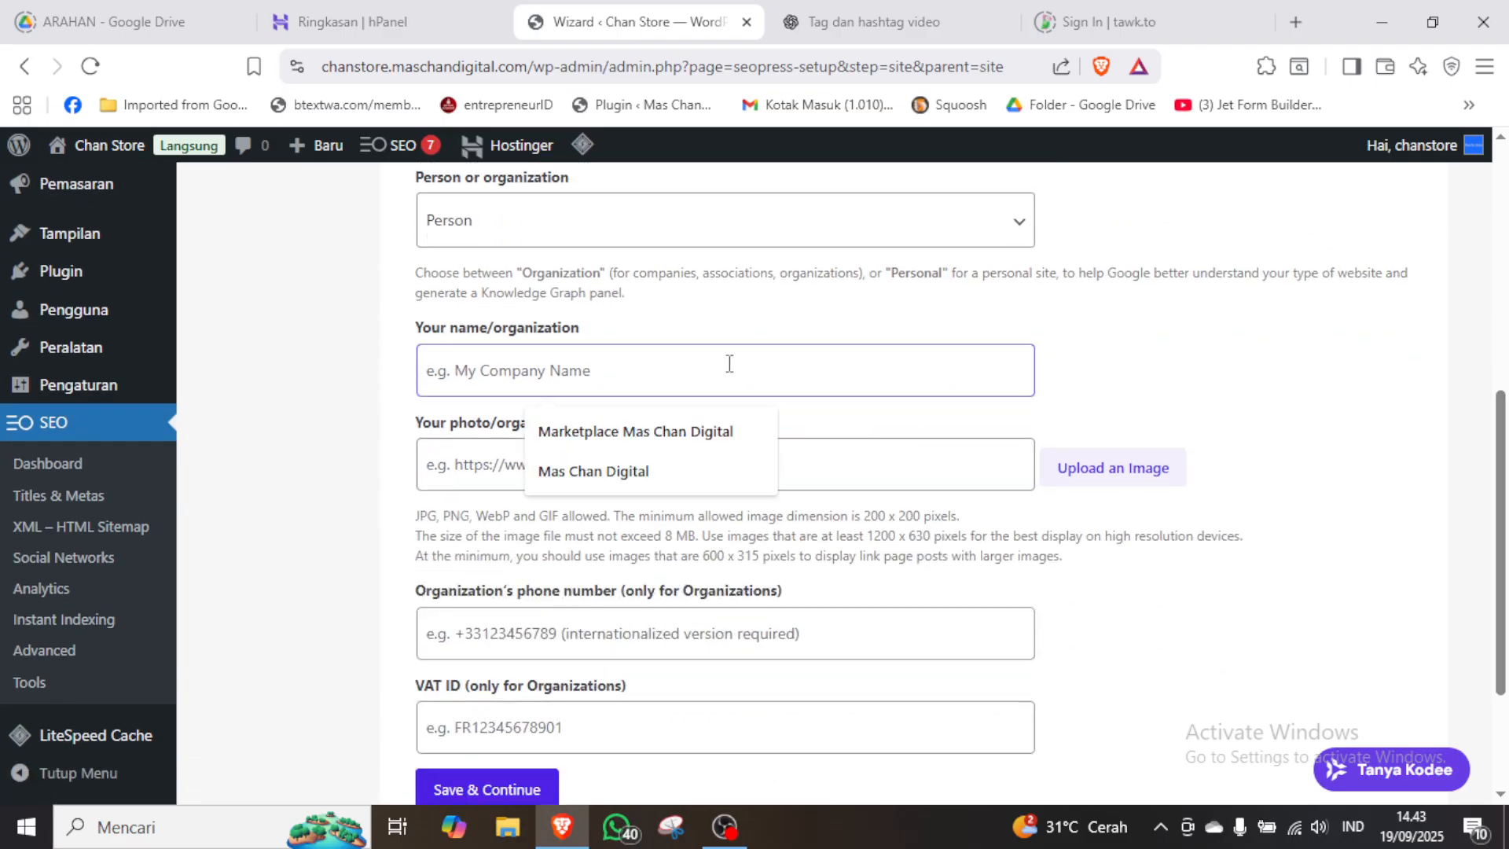
{"action": "type", "text": "Chan Store"}
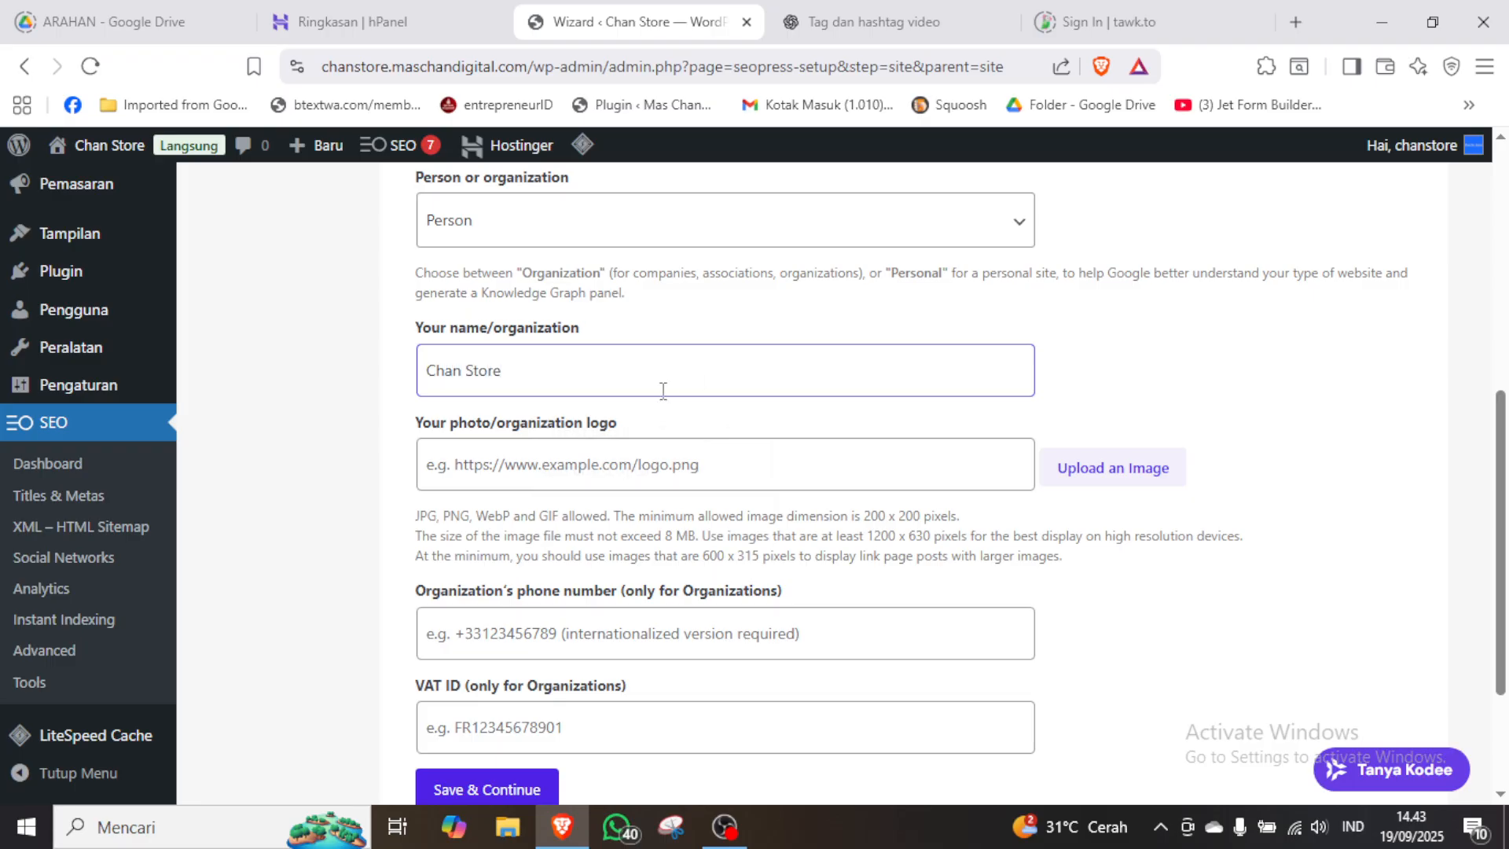
{"action": "left_click", "coordinate": [1310, 397]}
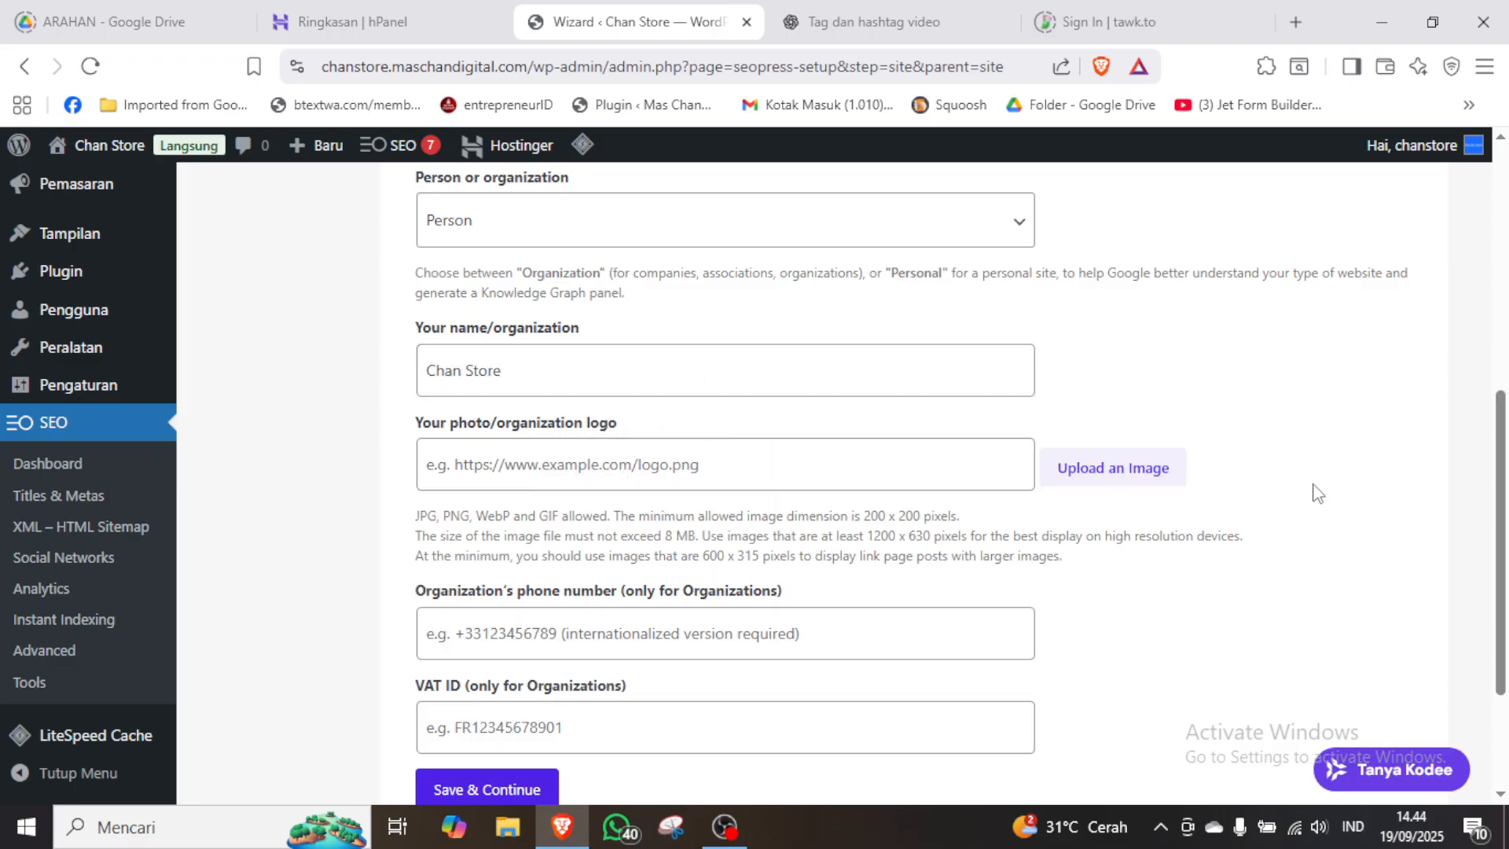
- Upload the portrait photo from the computer as the site logo and save the Your site step
{"action": "left_click", "coordinate": [1168, 486]}
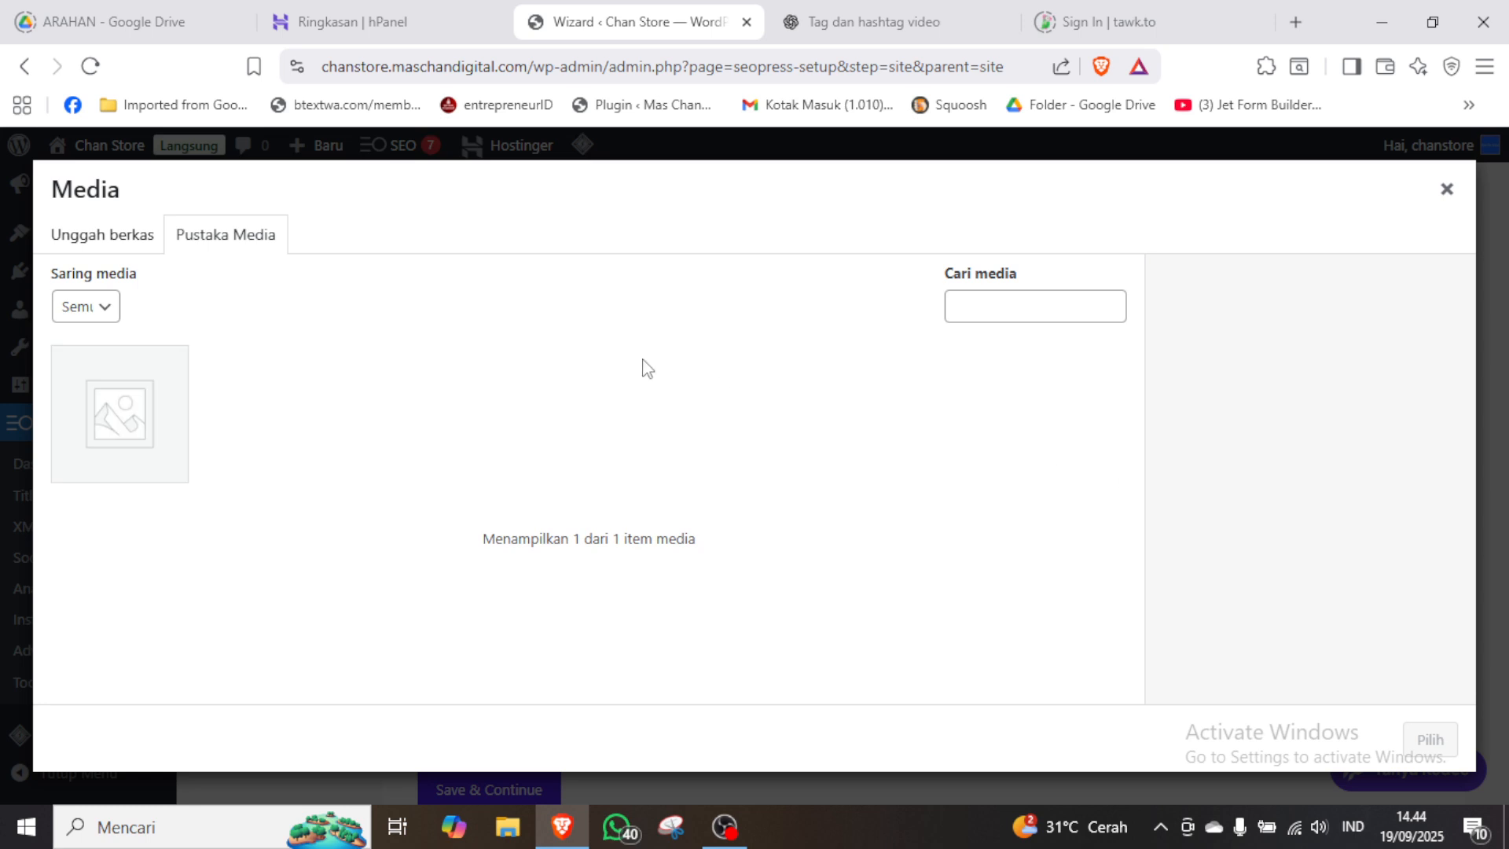
{"action": "left_click", "coordinate": [129, 236]}
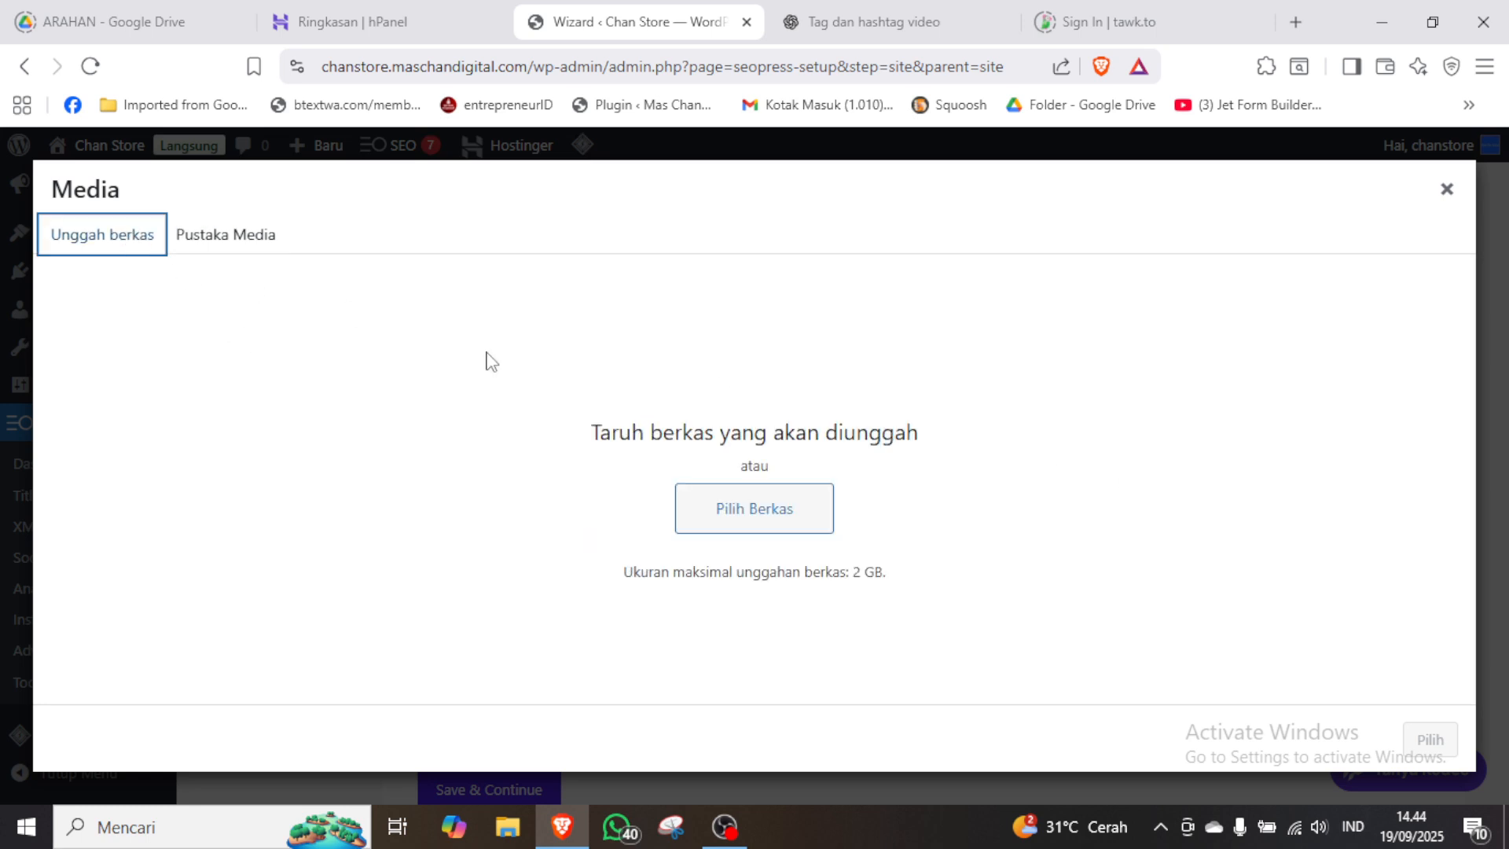
{"action": "left_click", "coordinate": [745, 532]}
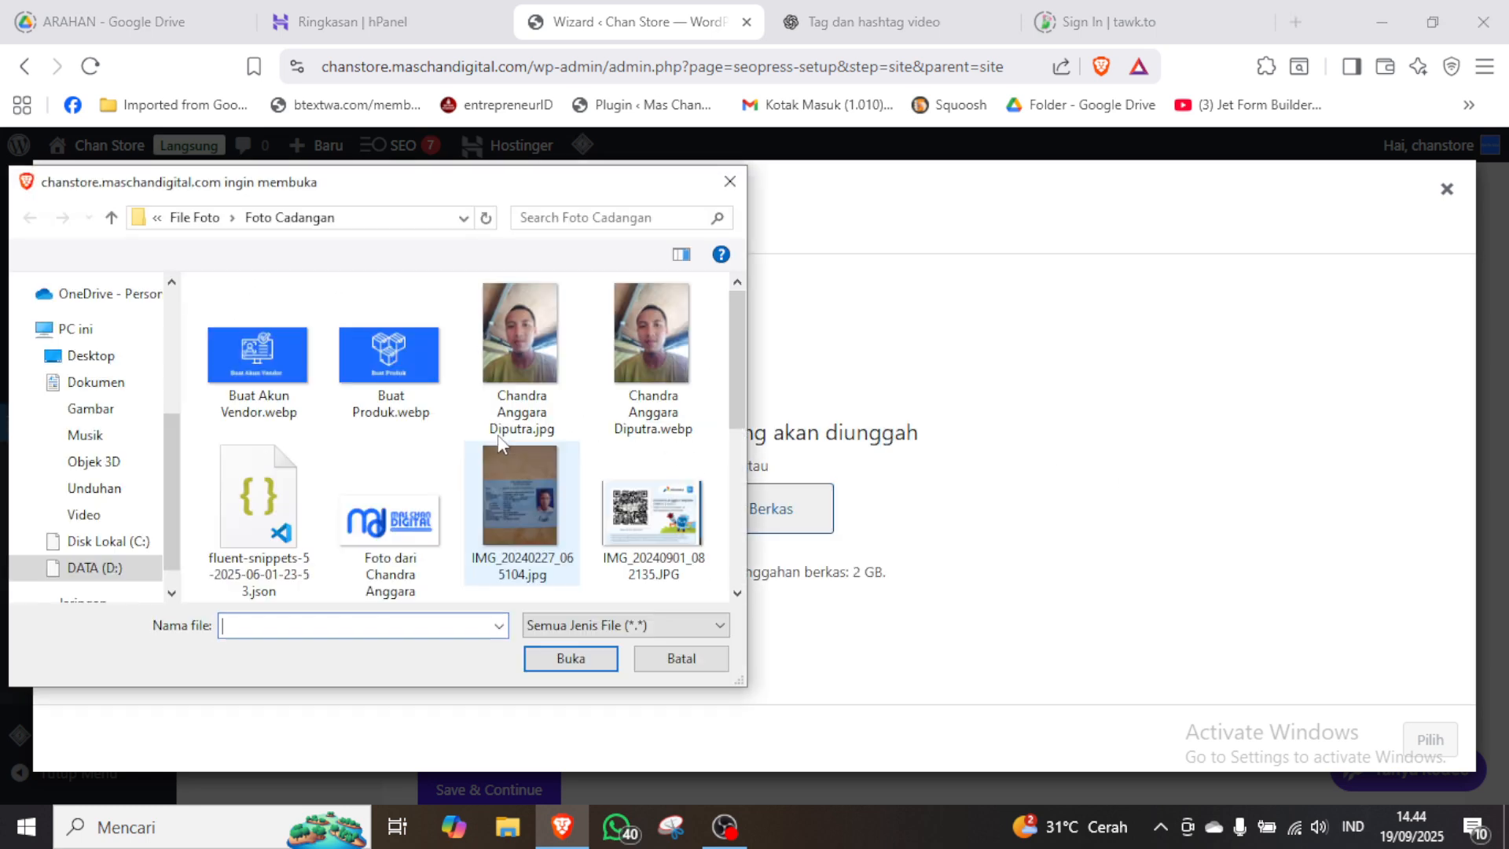
{"action": "double_click", "coordinate": [656, 344]}
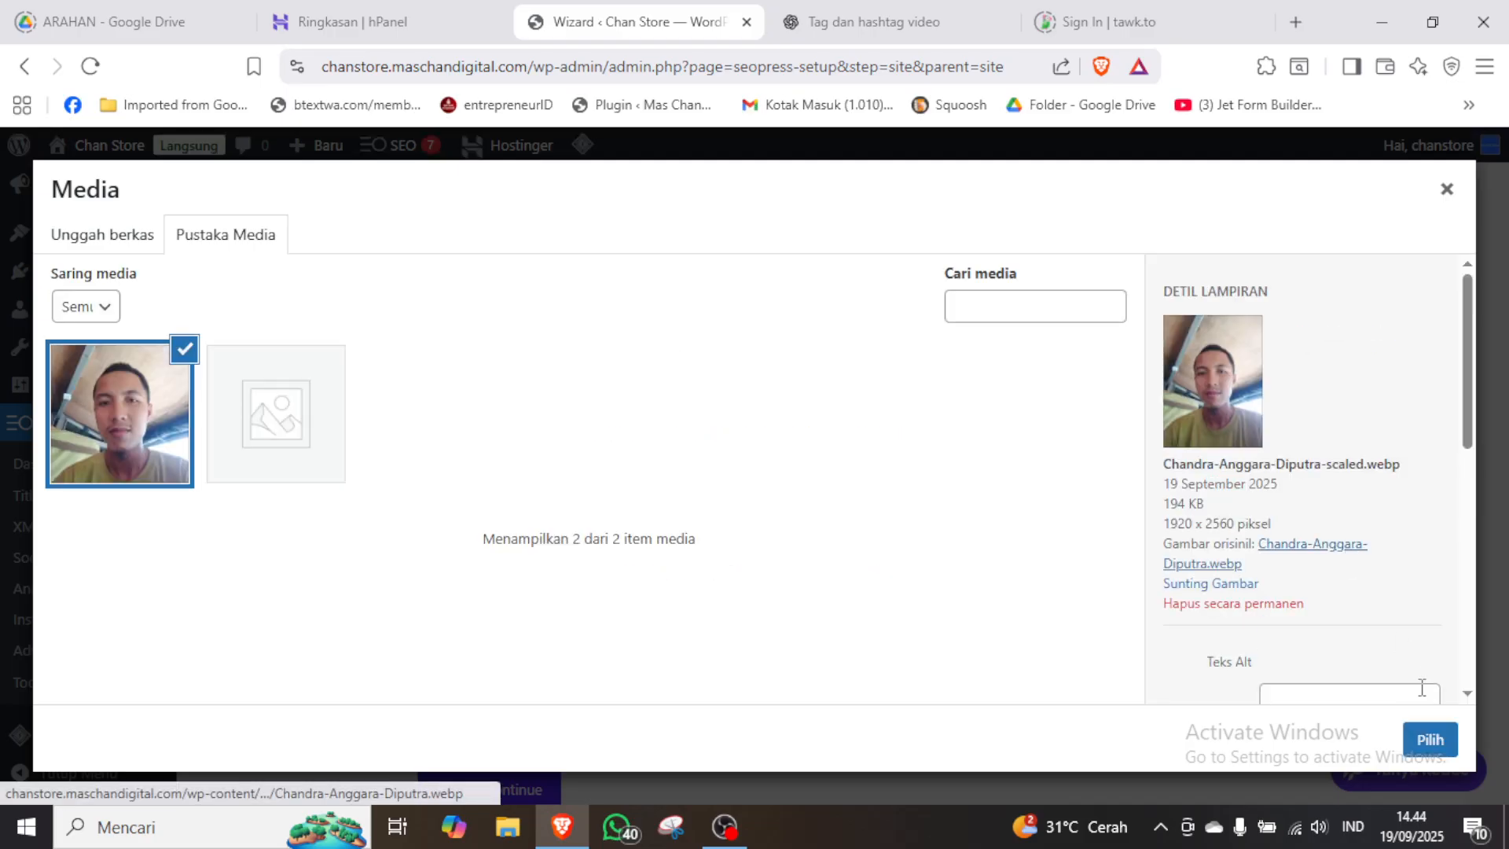
{"action": "left_click", "coordinate": [1428, 739]}
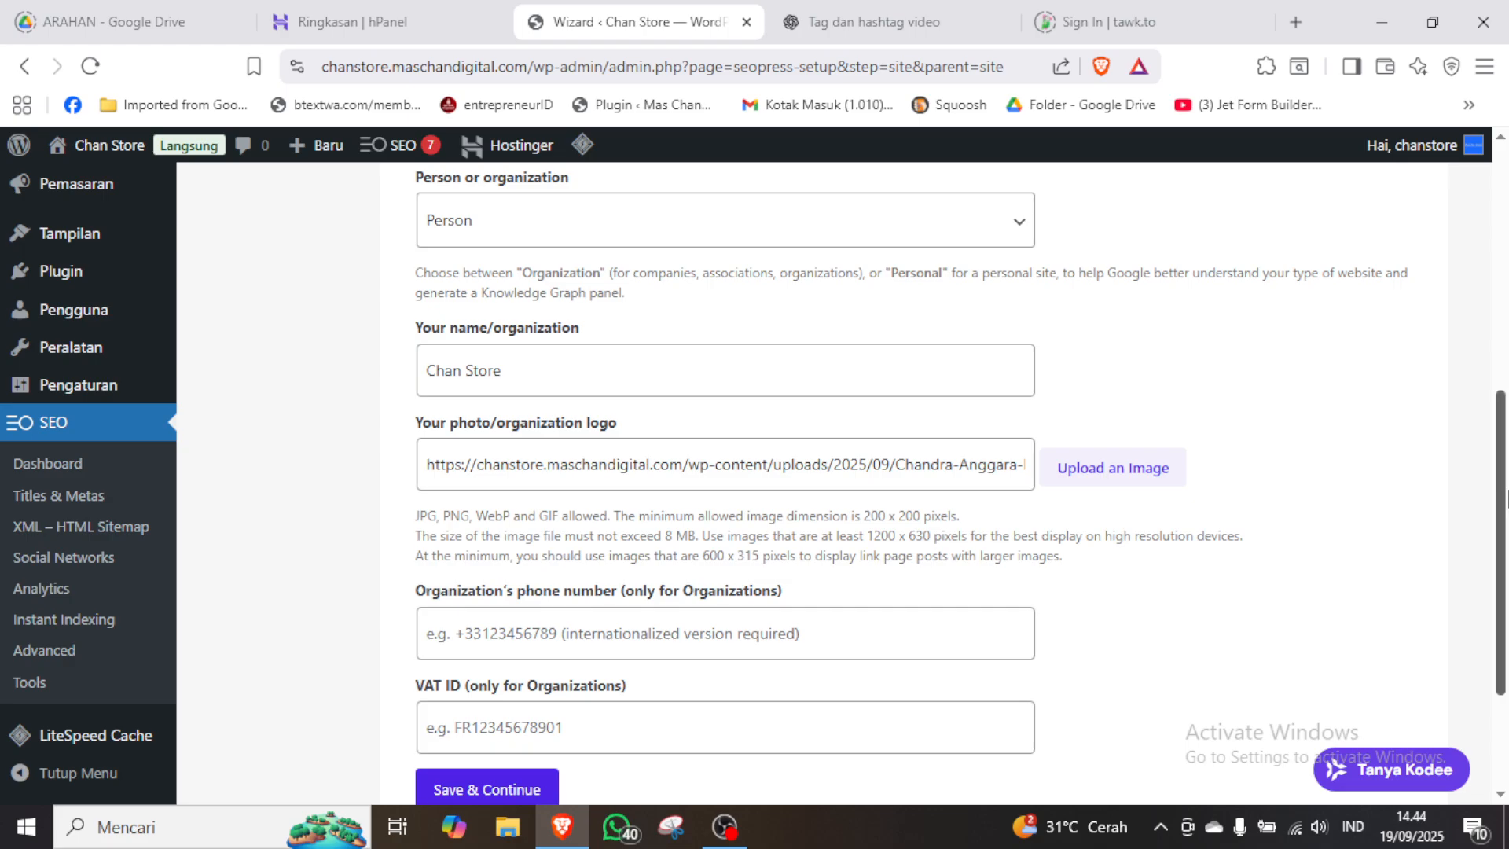
{"action": "scroll", "coordinate": [1202, 512], "scroll_direction": "down", "scroll_amount": 2}
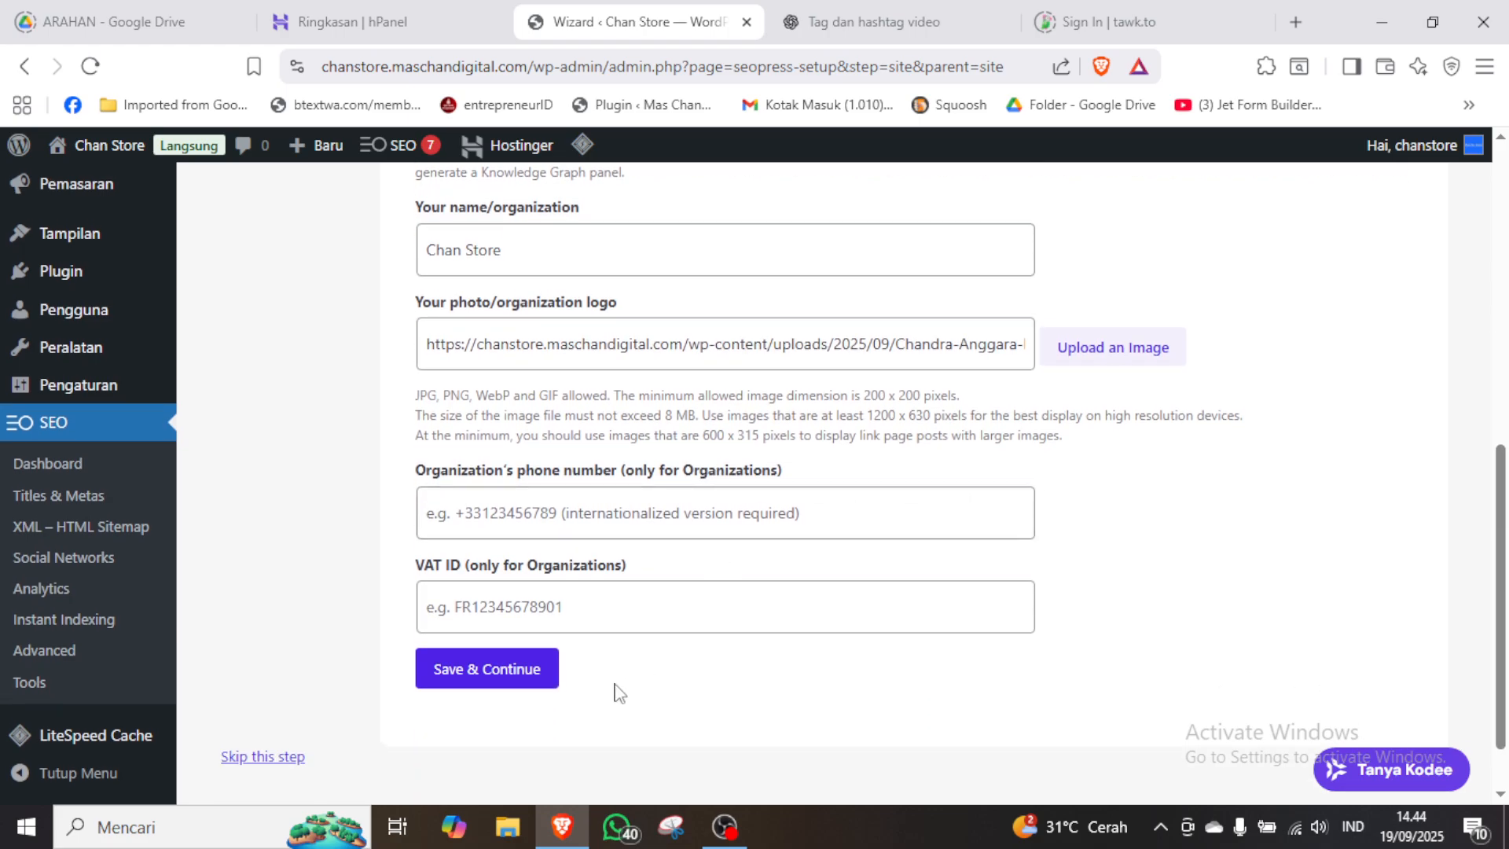
{"action": "left_click", "coordinate": [495, 680]}
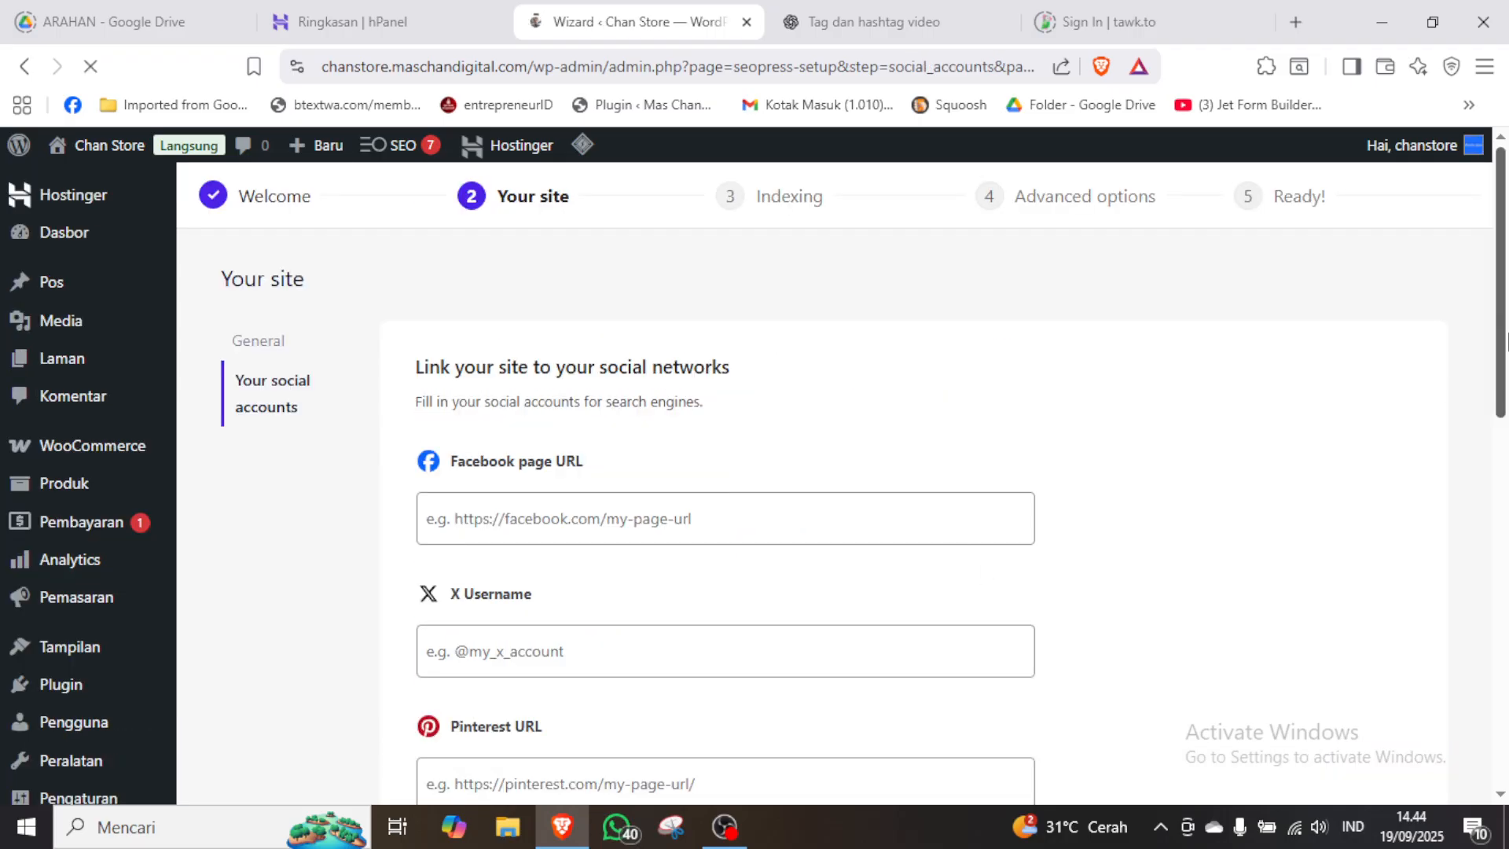
- Leave social accounts empty and set single Posts to noindex in post type indexing
{"action": "left_click_drag", "start_coordinate": [1508, 335], "coordinate": [1508, 689]}
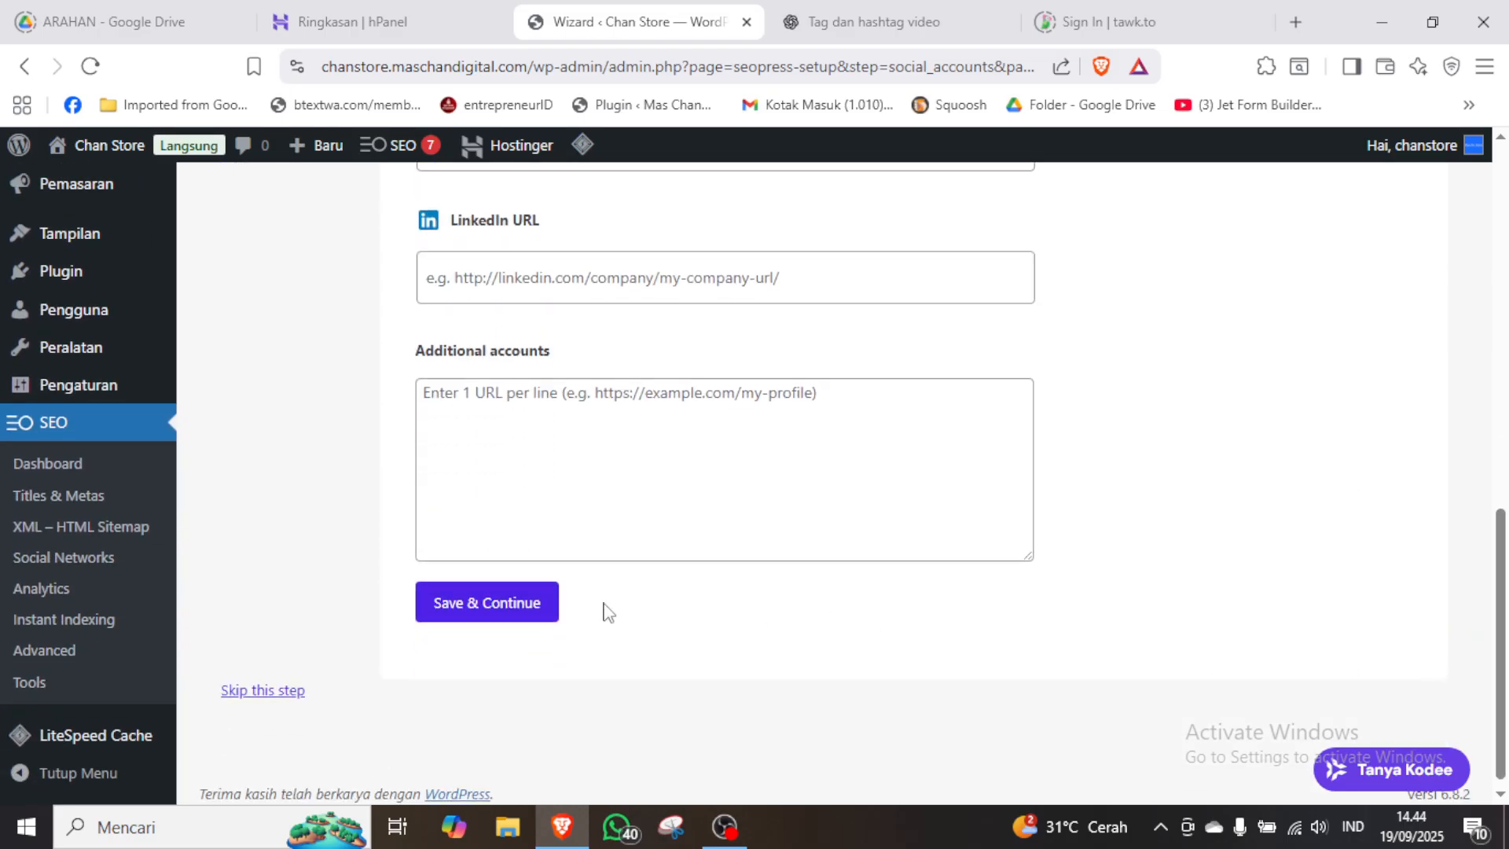
{"action": "left_click", "coordinate": [493, 609]}
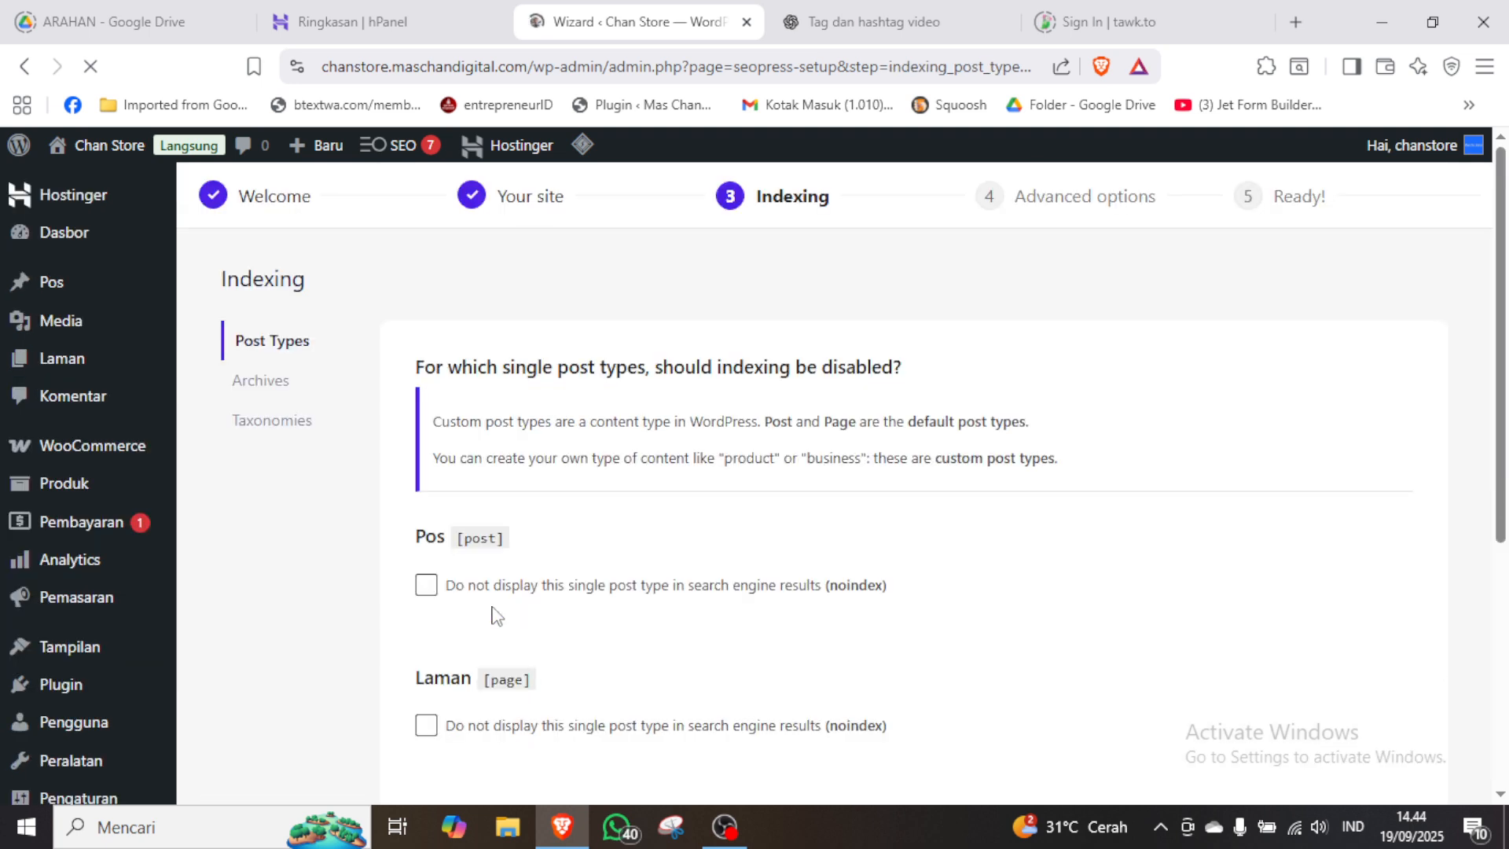
{"action": "left_click_drag", "start_coordinate": [1507, 265], "coordinate": [1507, 295]}
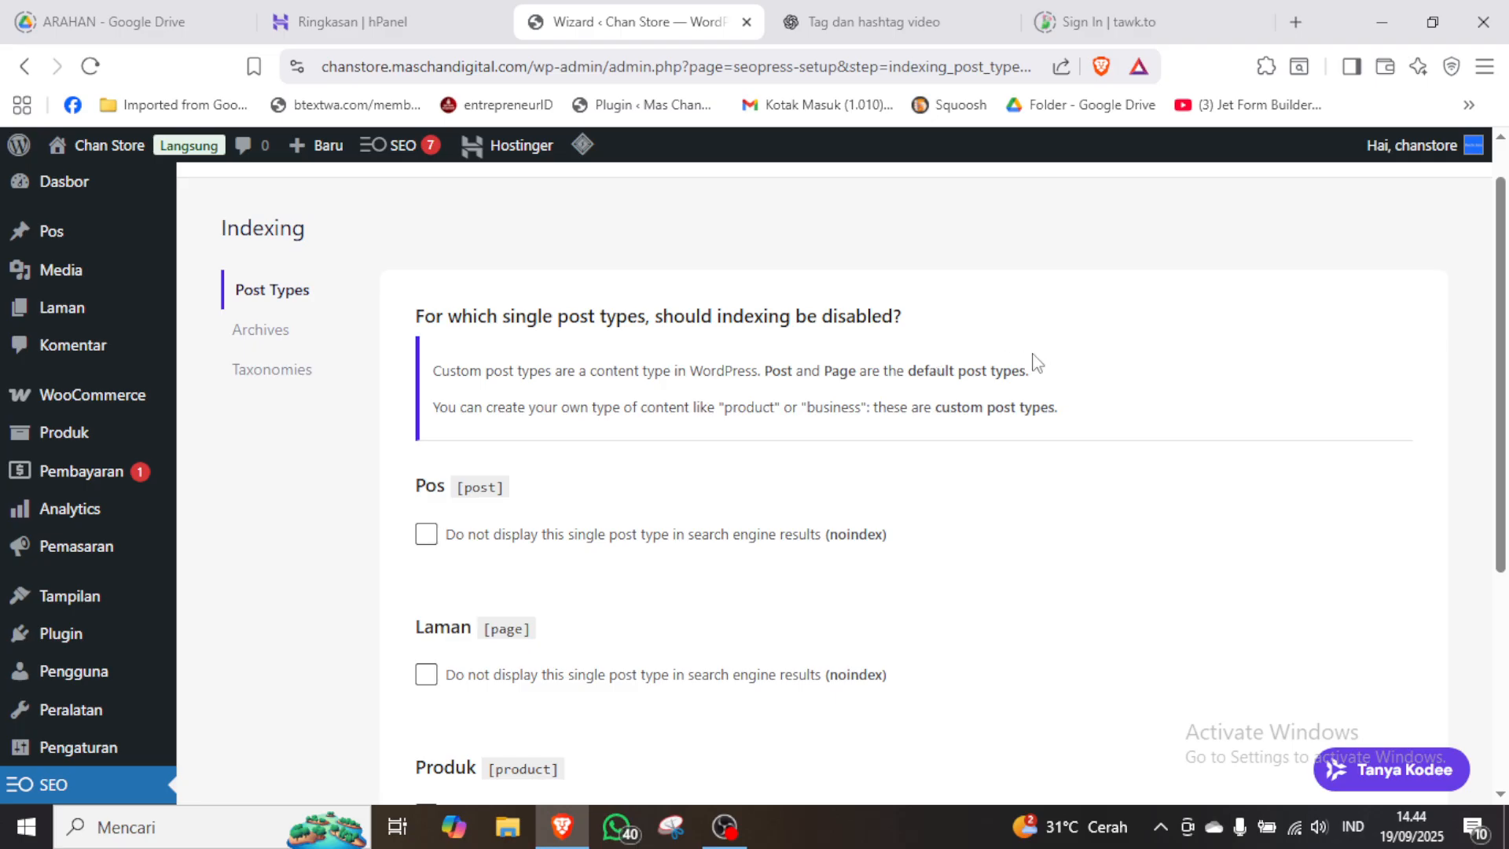
{"action": "mouse_move", "coordinate": [1506, 345]}
{"action": "left_mouse_down"}
{"action": "mouse_move", "coordinate": [1506, 402]}
{"action": "mouse_move", "coordinate": [1505, 375]}
{"action": "left_mouse_up"}
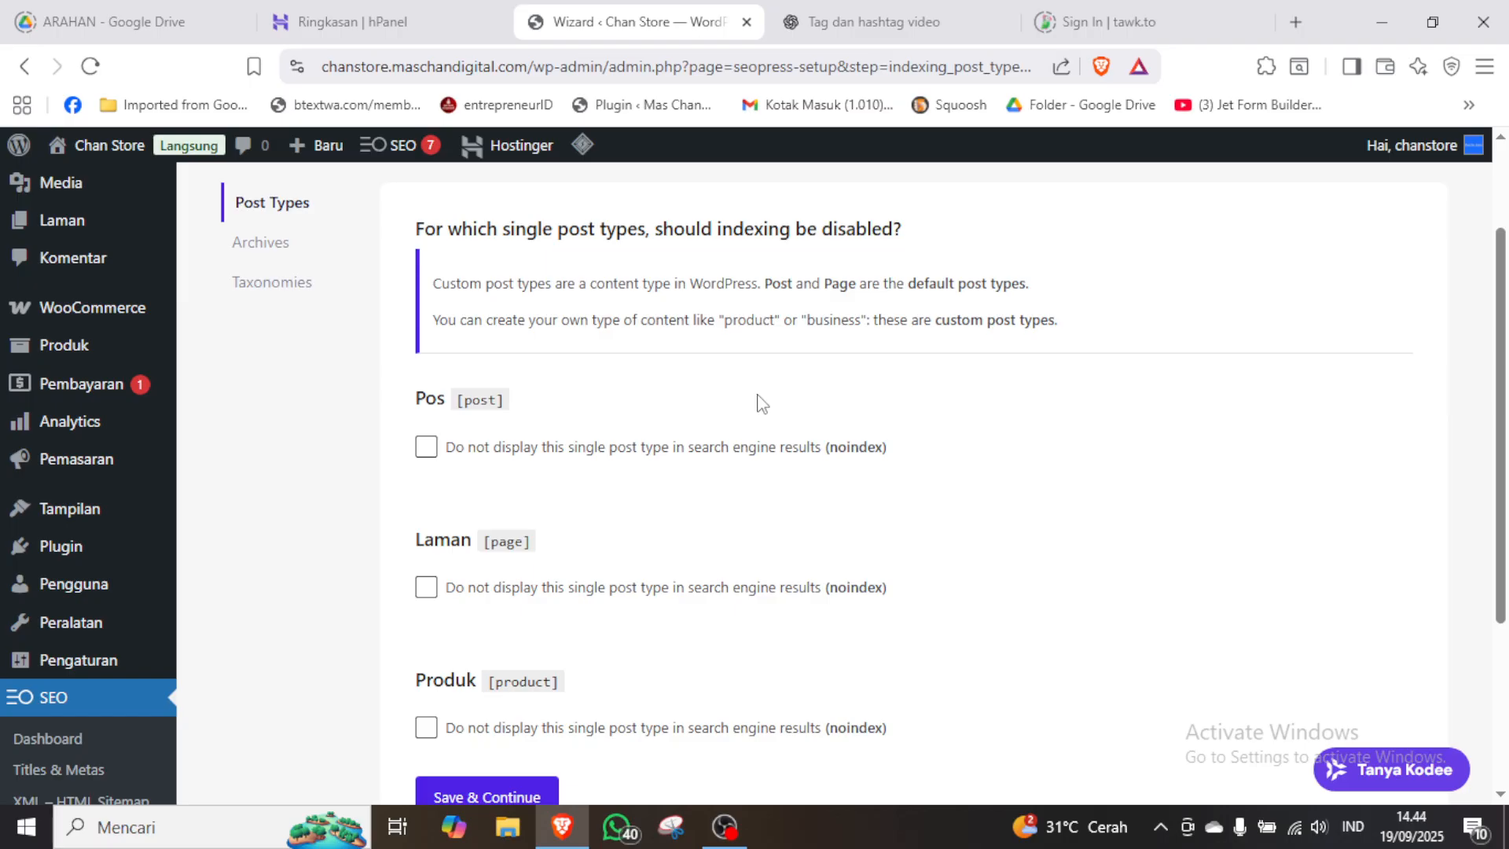
{"action": "left_click", "coordinate": [426, 446]}
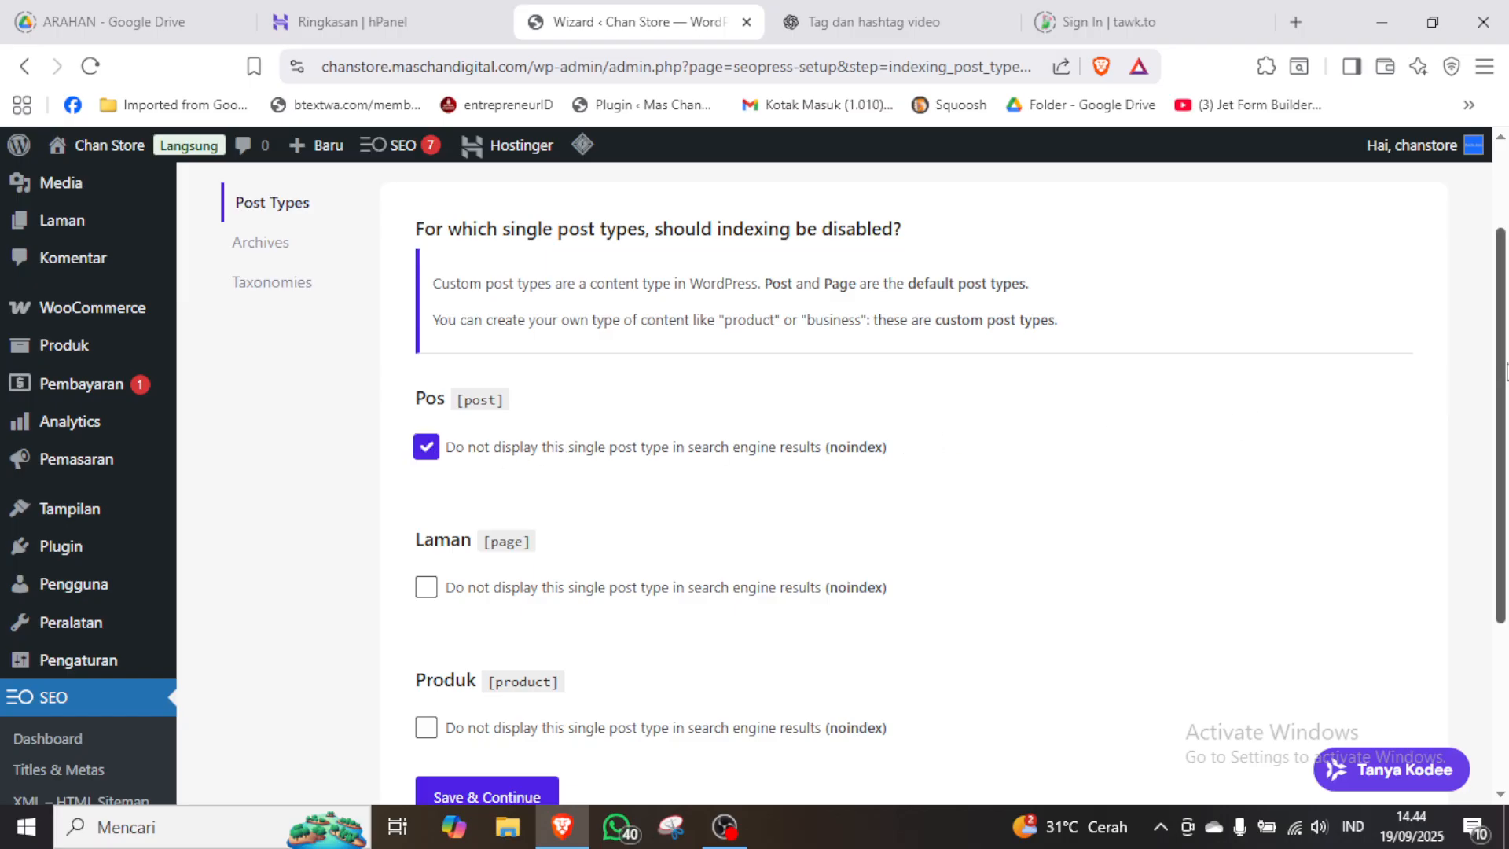
{"action": "left_click_drag", "start_coordinate": [1501, 385], "coordinate": [1501, 480]}
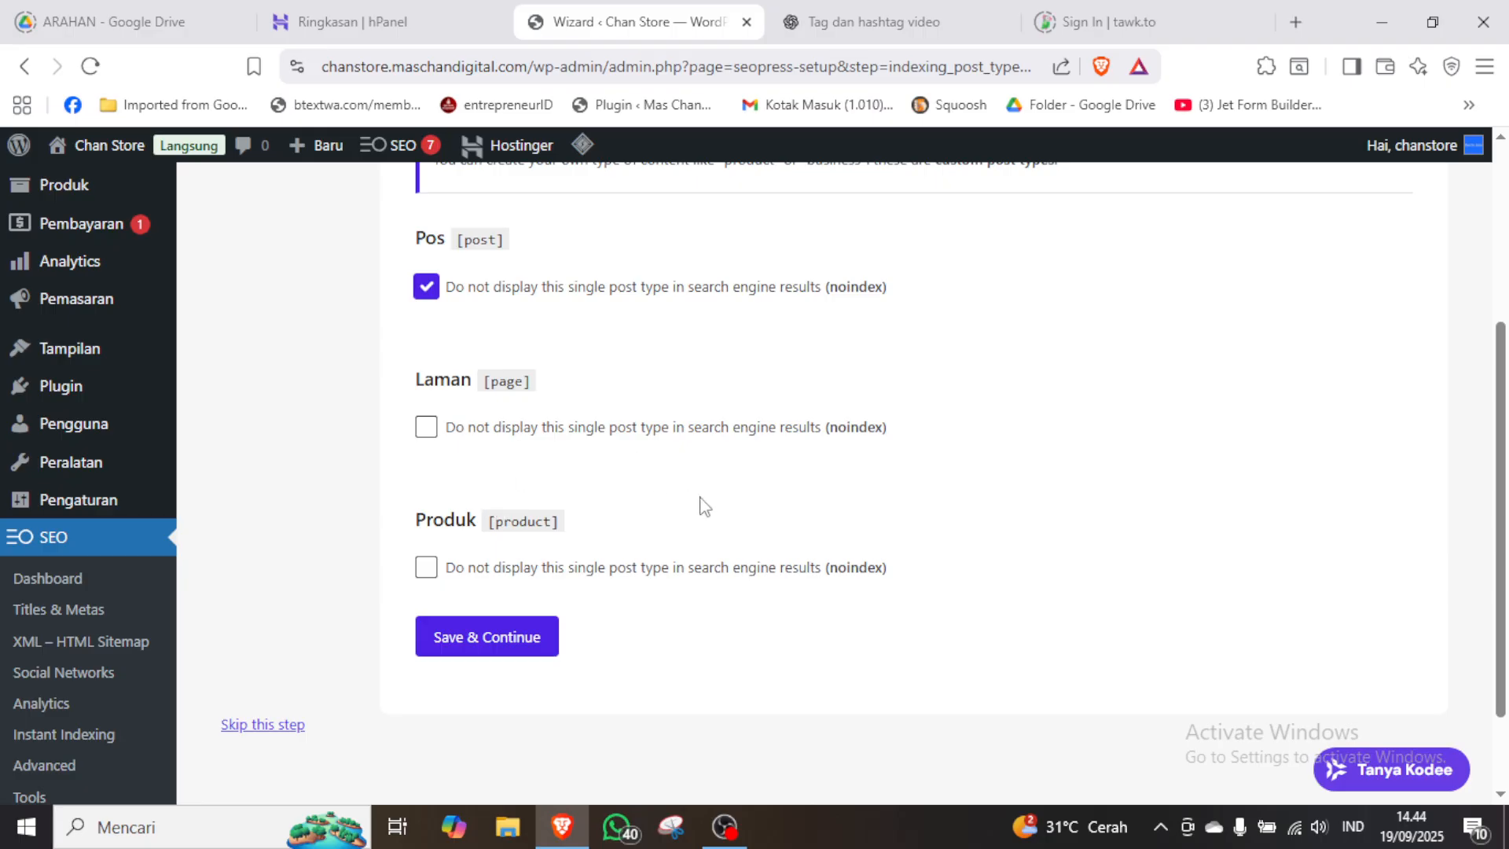
{"action": "left_click", "coordinate": [516, 638]}
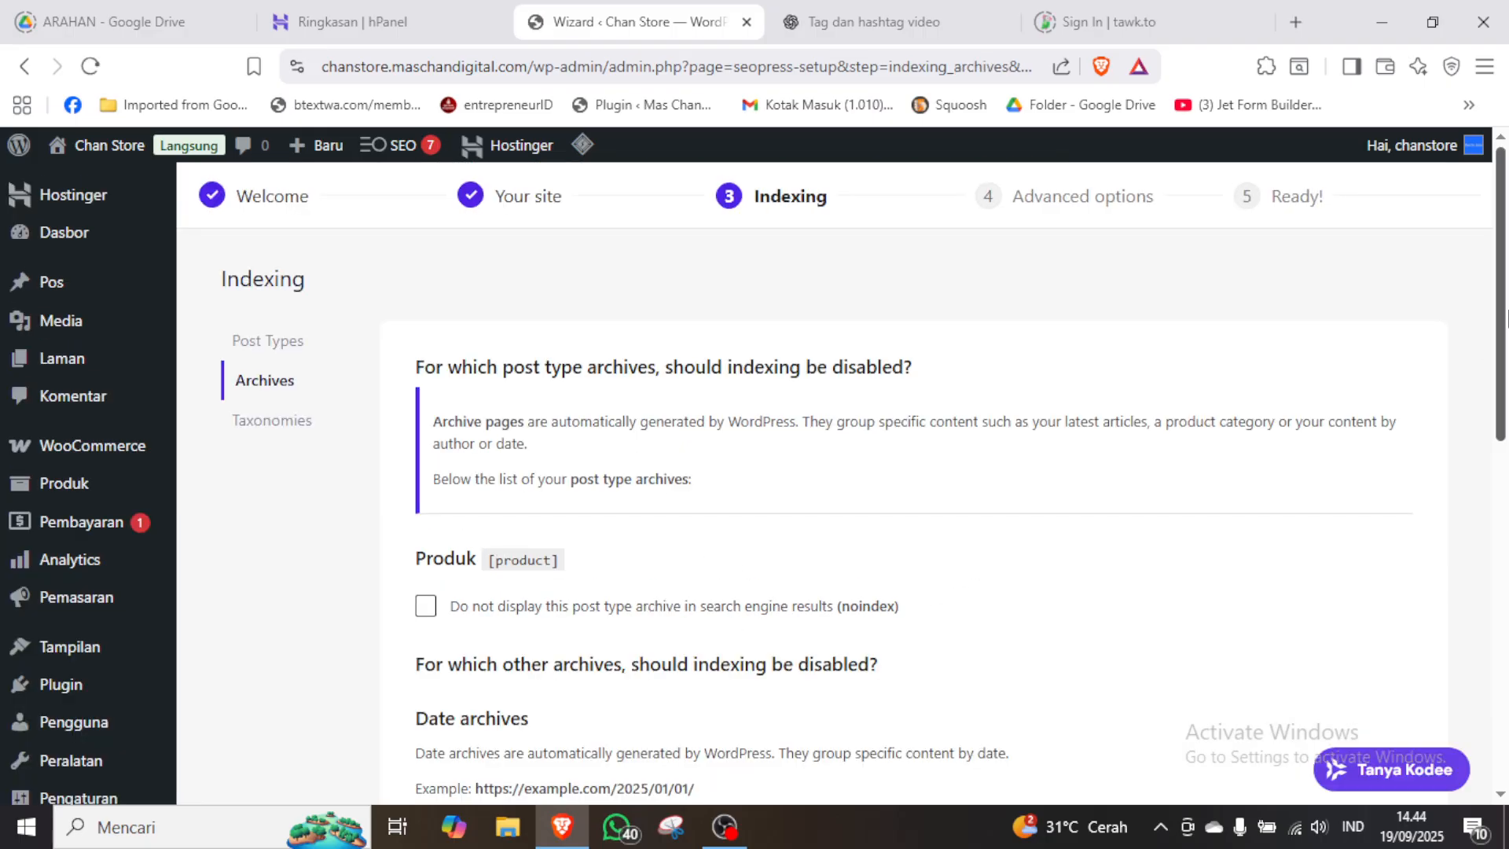
- Save archive indexing, then save taxonomy indexing with Tag Produk left indexable
{"action": "scroll", "coordinate": [1506, 381], "scroll_direction": "down", "scroll_amount": 1}
{"action": "left_click_drag", "start_coordinate": [1505, 381], "coordinate": [1506, 692]}
{"action": "left_click", "coordinate": [543, 609]}
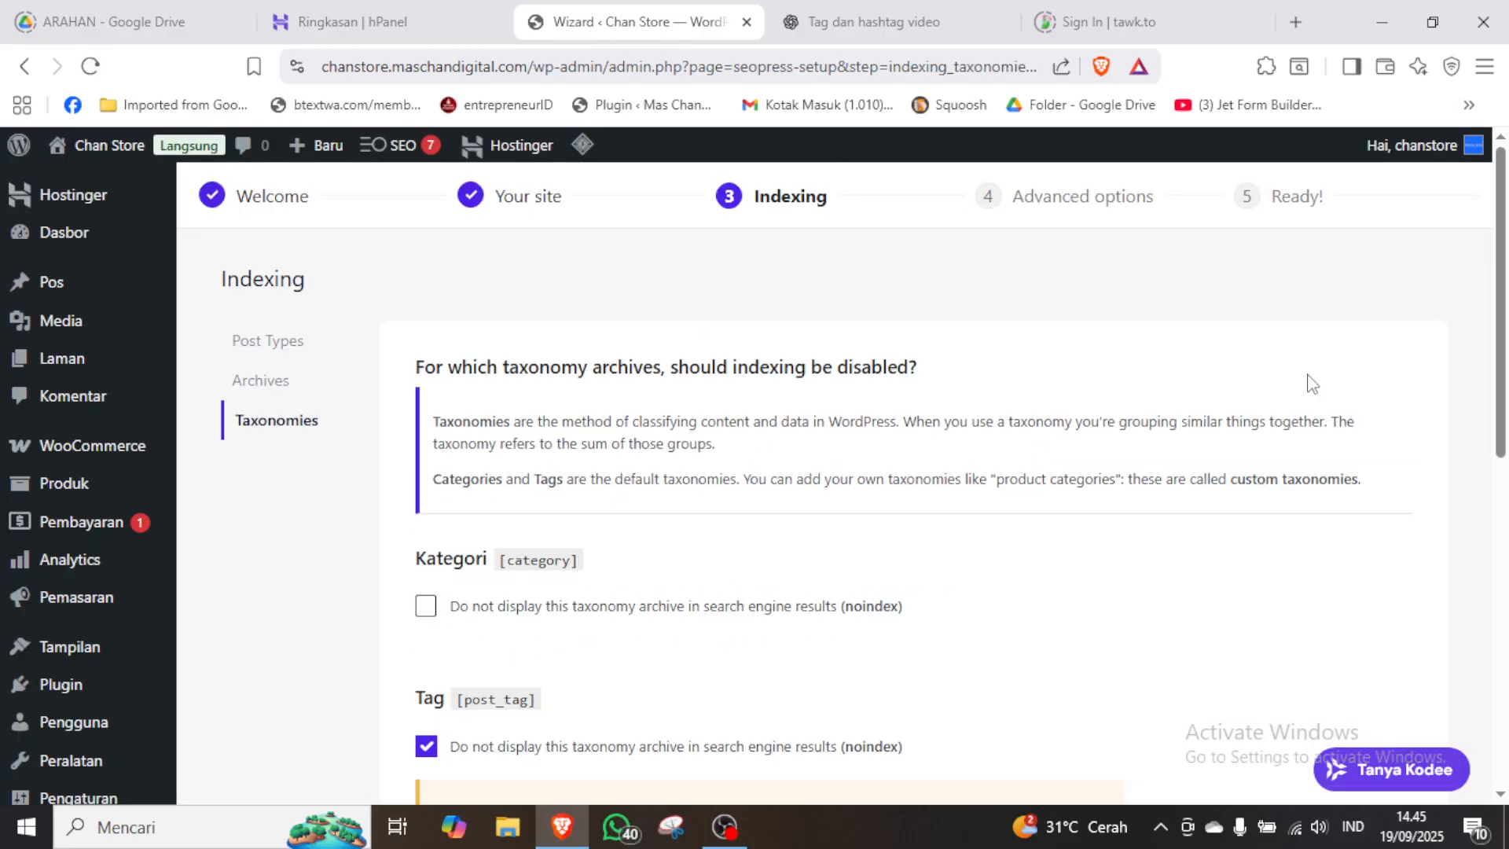
{"action": "scroll", "coordinate": [1506, 381], "scroll_direction": "down", "scroll_amount": 2}
{"action": "scroll", "coordinate": [1506, 381], "scroll_direction": "down", "scroll_amount": 2}
{"action": "left_click_drag", "start_coordinate": [1508, 429], "coordinate": [1507, 539]}
{"action": "scroll", "coordinate": [994, 601], "scroll_direction": "down", "scroll_amount": 2}
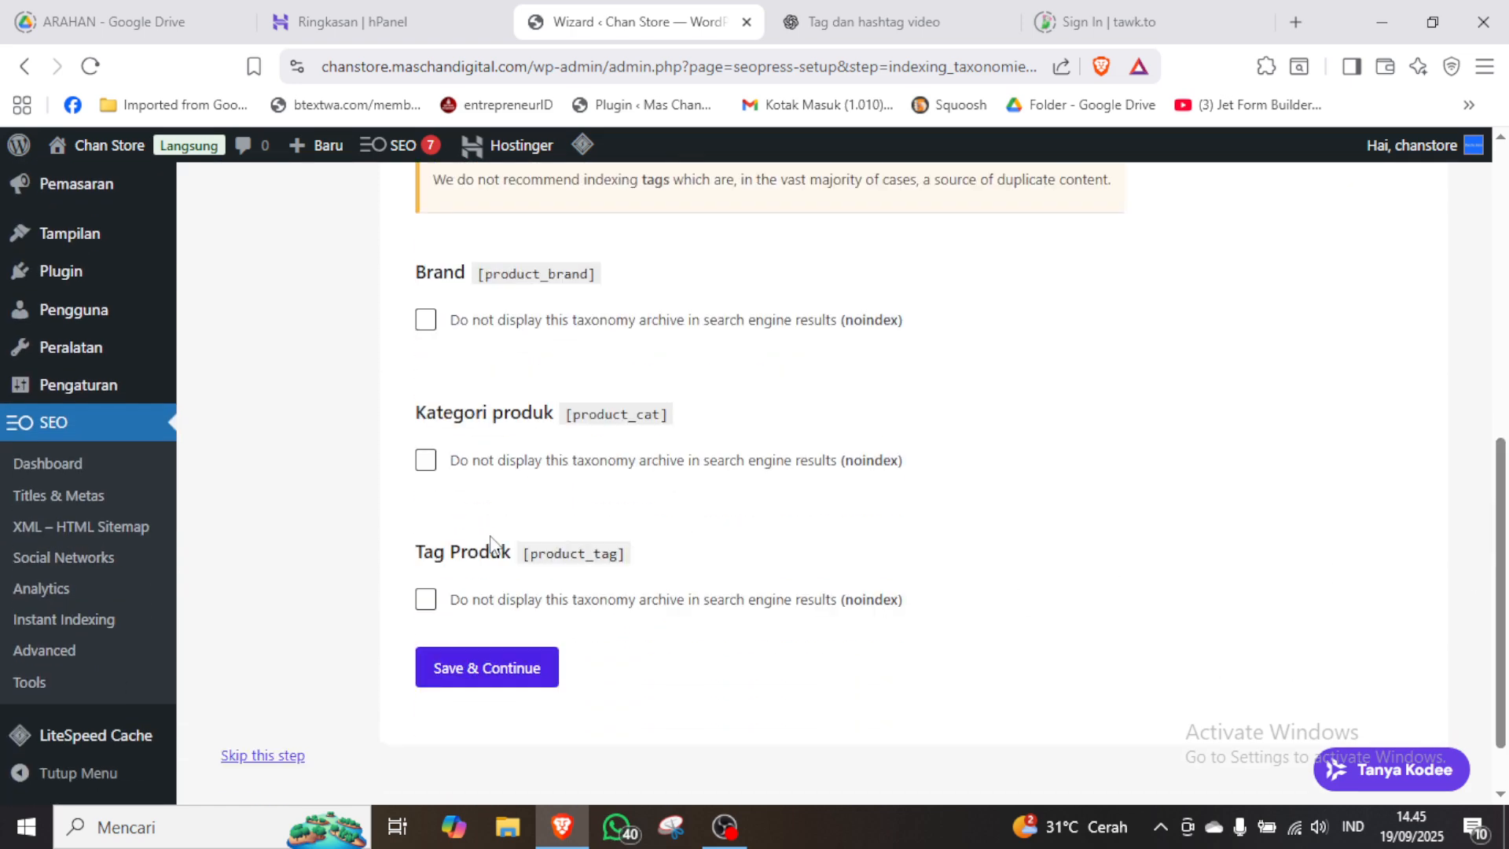
{"action": "left_click", "coordinate": [425, 604]}
{"action": "left_click", "coordinate": [426, 604]}
{"action": "left_click", "coordinate": [507, 658]}
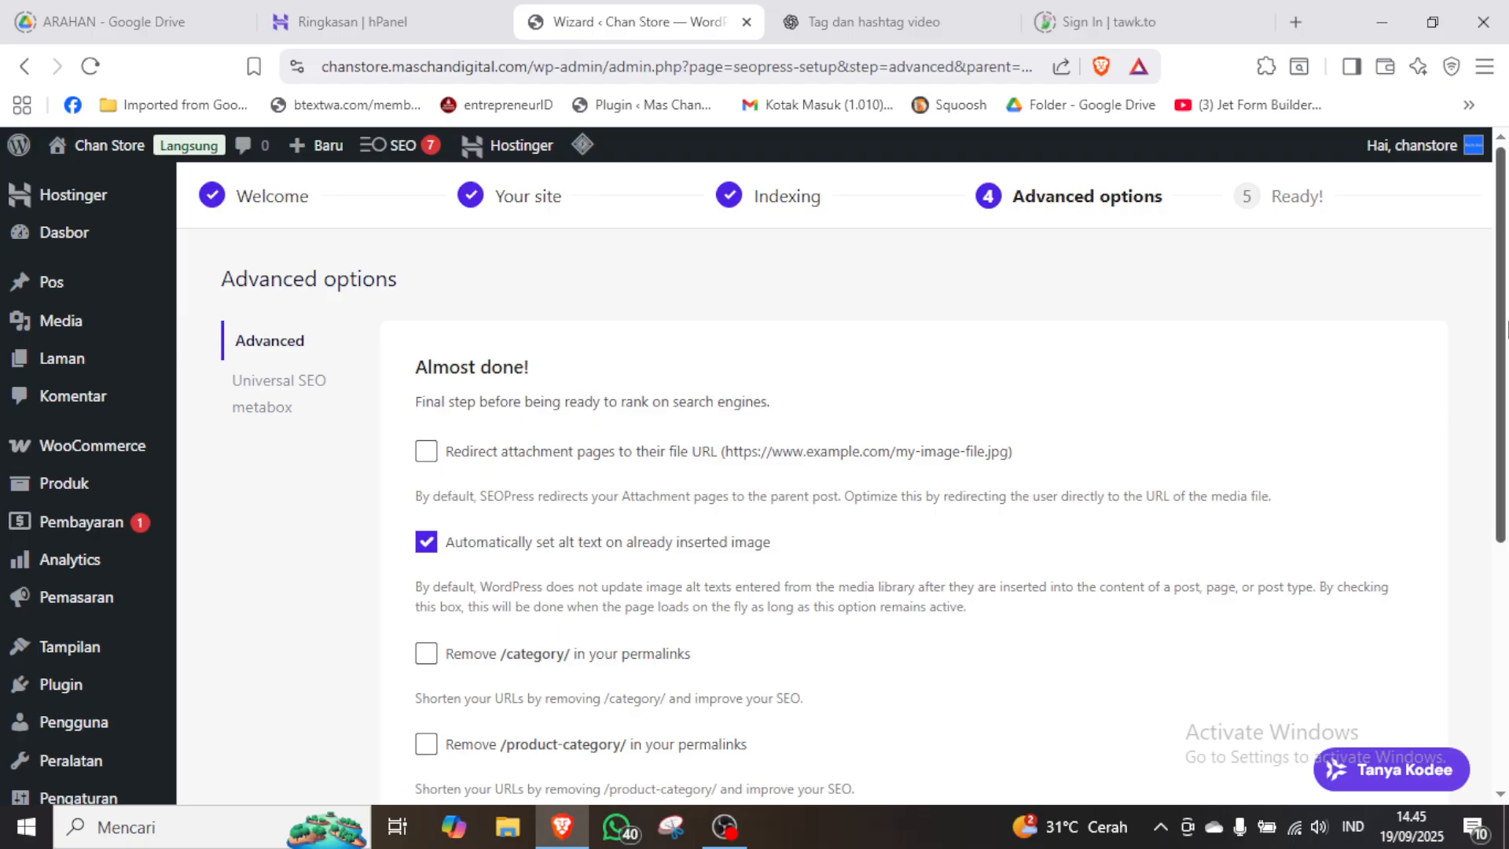
- Enable attachment page redirects and remove /category/ and /product-category/ from permalinks
{"action": "scroll", "coordinate": [983, 392], "scroll_direction": "down", "scroll_amount": 1}
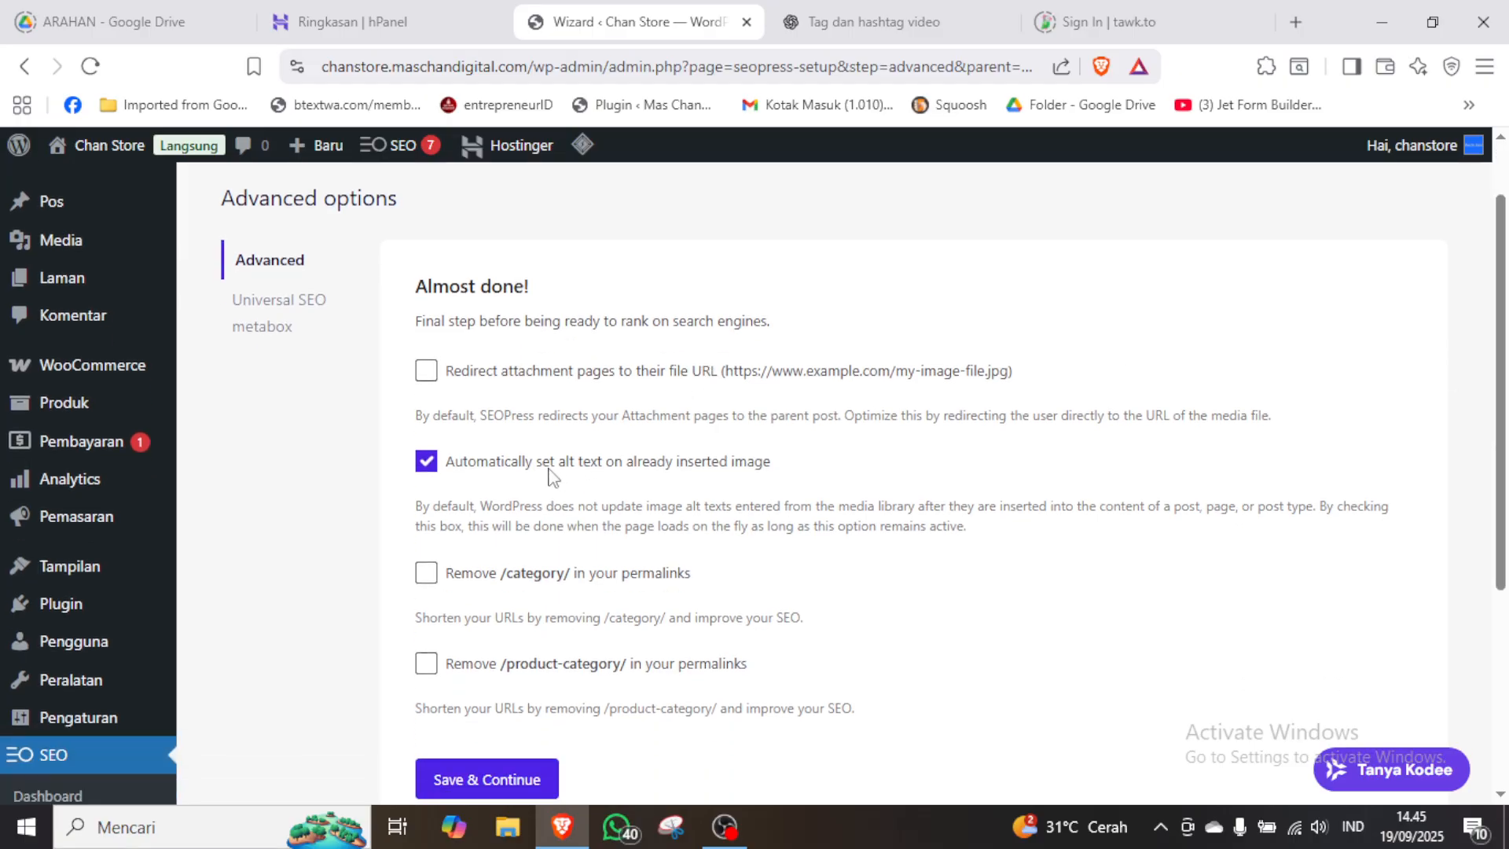
{"action": "left_click", "coordinate": [426, 371]}
{"action": "left_click", "coordinate": [426, 573]}
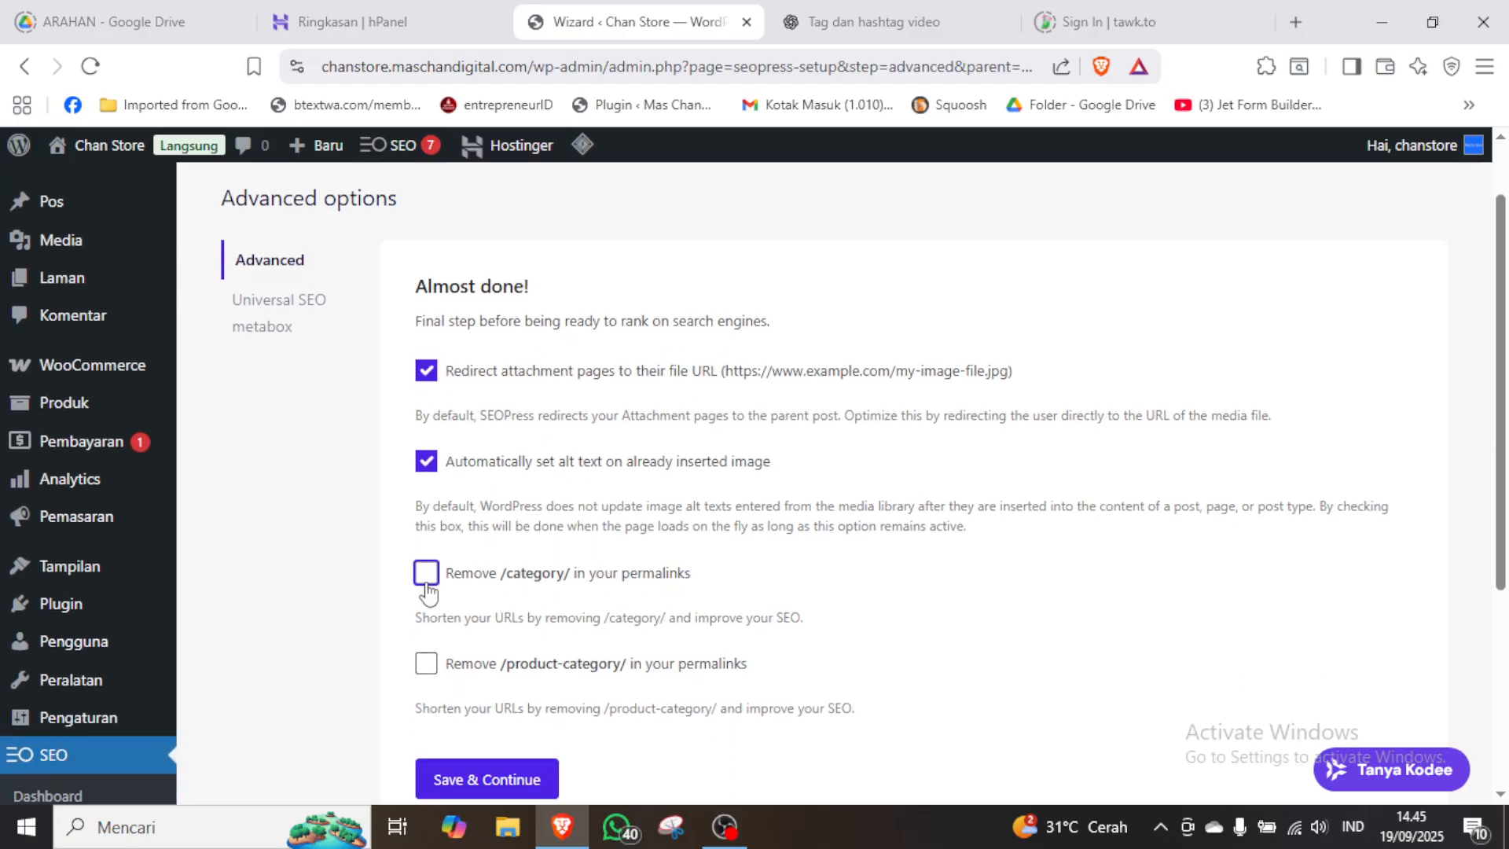
{"action": "left_click", "coordinate": [426, 666]}
{"action": "scroll", "coordinate": [1153, 536], "scroll_direction": "down", "scroll_amount": 2}
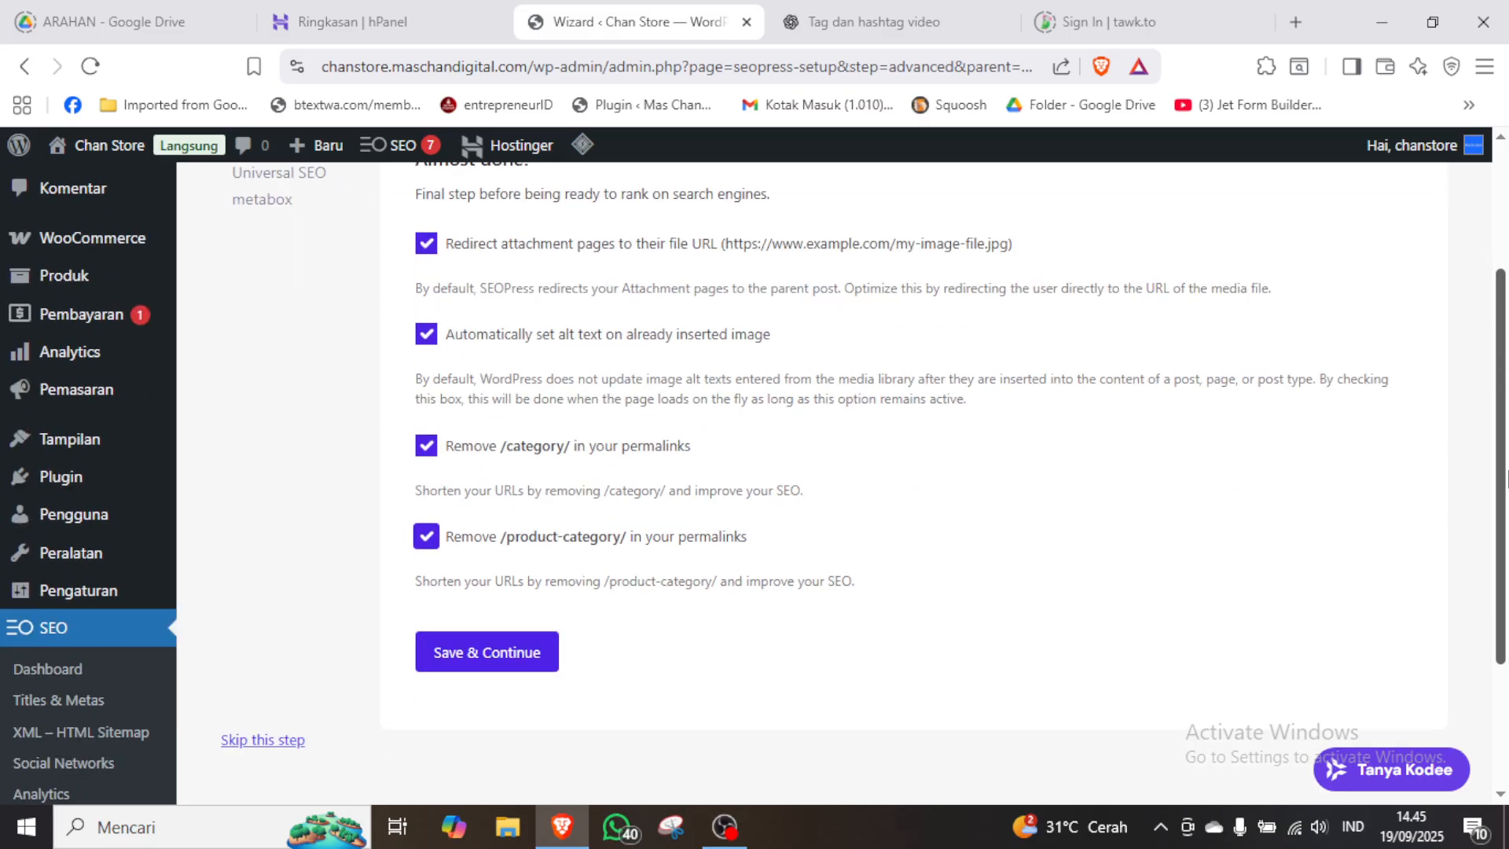
{"action": "left_click", "coordinate": [512, 663]}
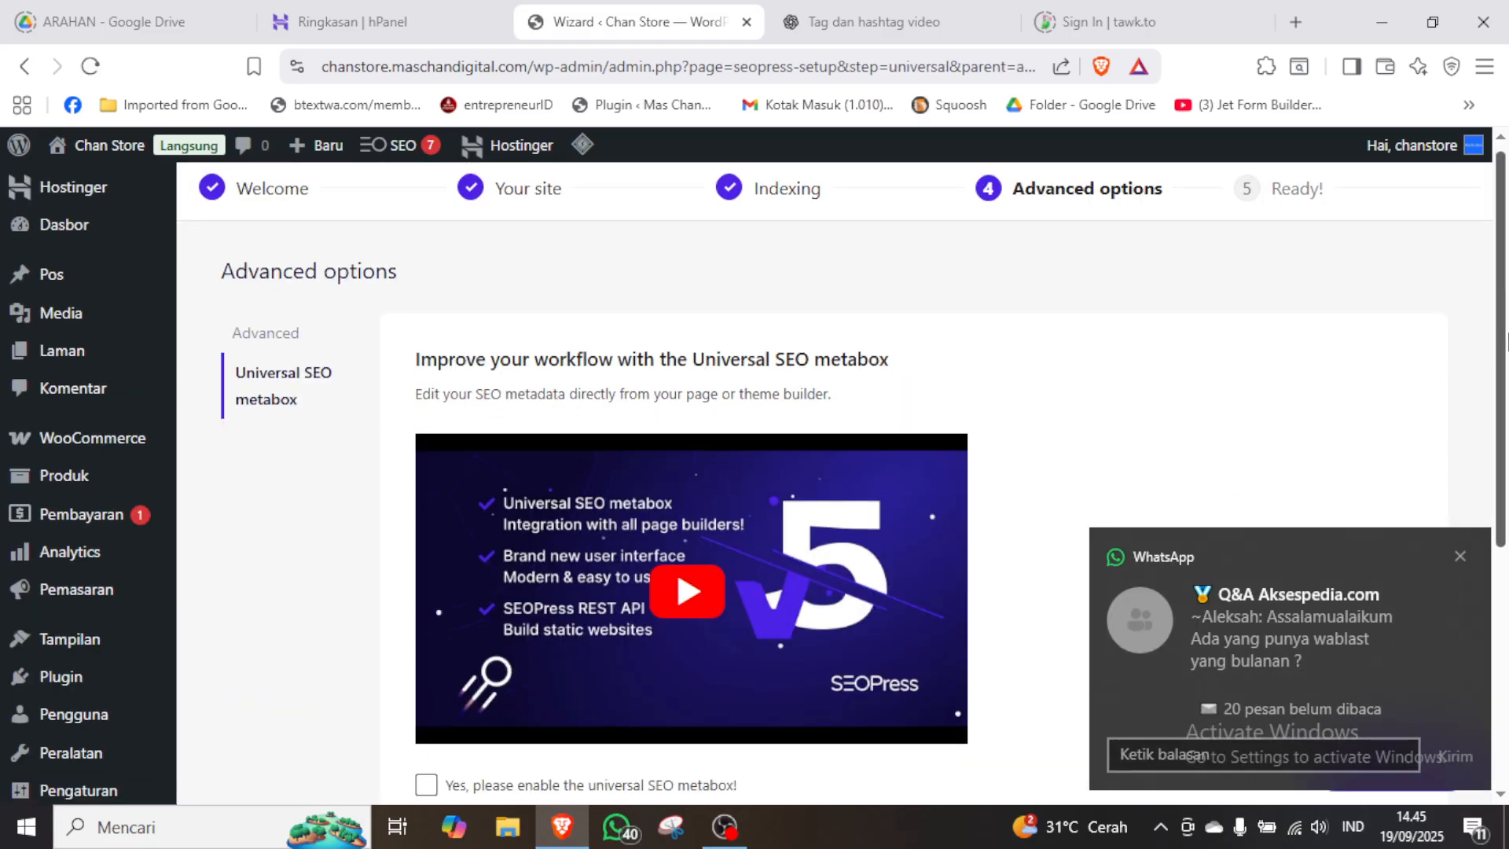
- Enable the universal SEO metabox, finish the wizard, and go to XML sitemap settings
{"action": "scroll", "coordinate": [1504, 385], "scroll_direction": "down", "scroll_amount": 2}
{"action": "left_click_drag", "start_coordinate": [1504, 385], "coordinate": [1497, 461]}
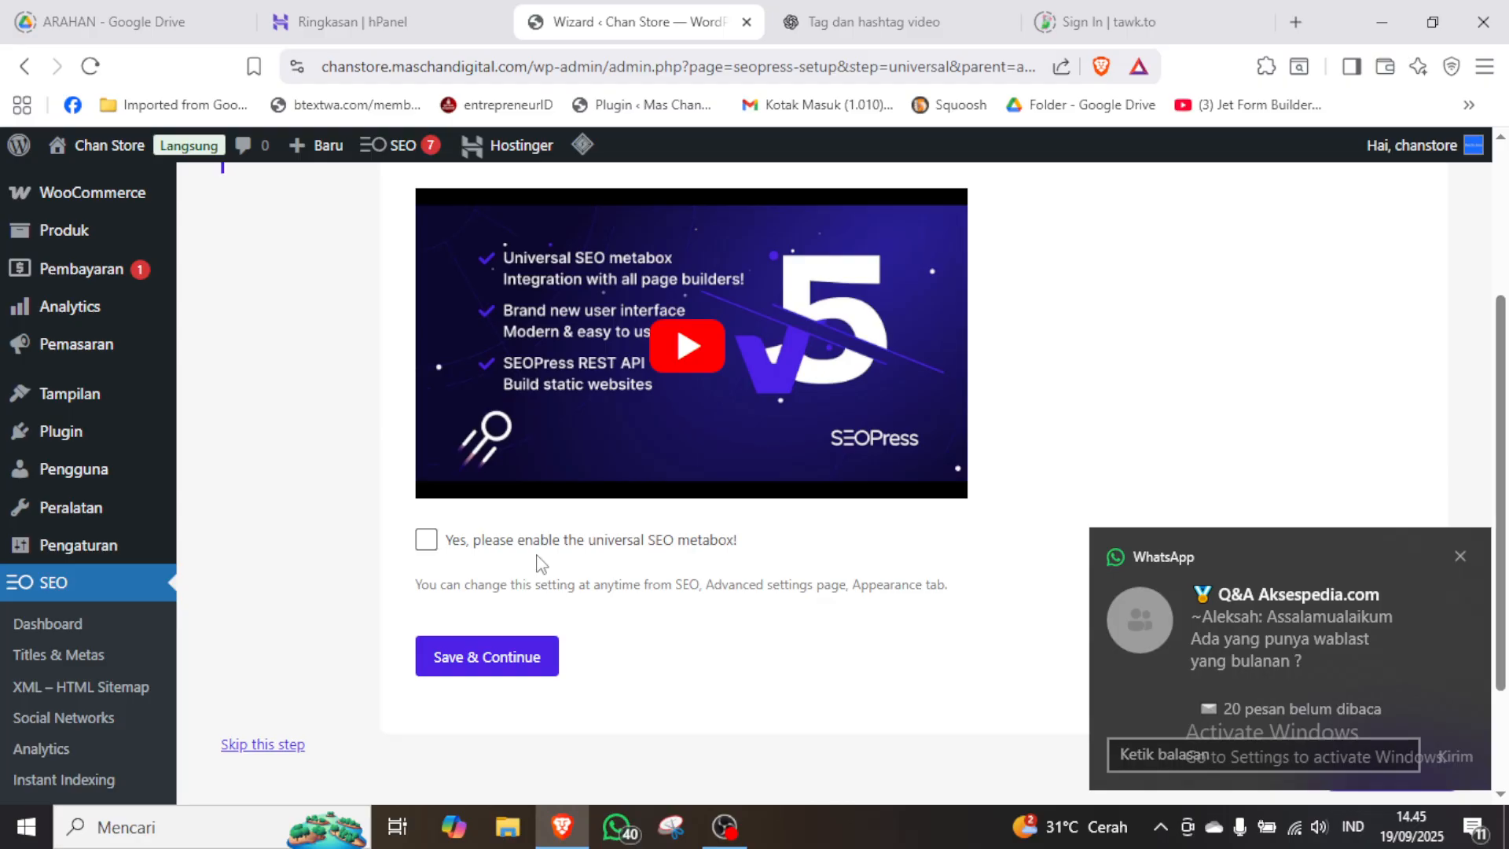
{"action": "left_click", "coordinate": [427, 540]}
{"action": "left_click", "coordinate": [486, 660]}
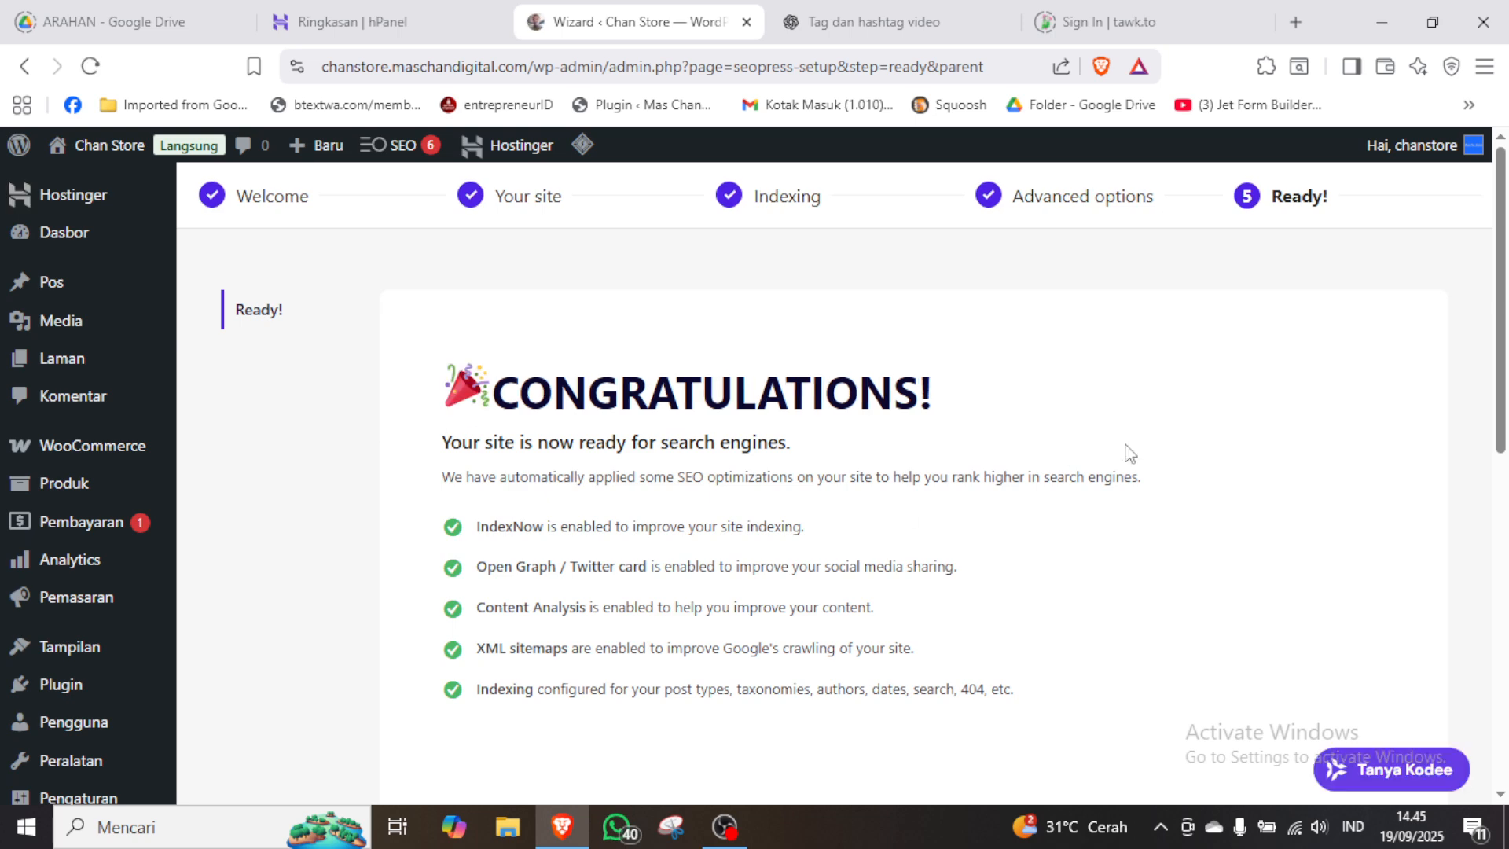
{"action": "left_click_drag", "start_coordinate": [1507, 281], "coordinate": [1506, 459]}
{"action": "mouse_move", "coordinate": [1507, 406]}
{"action": "left_mouse_down"}
{"action": "mouse_move", "coordinate": [1507, 499]}
{"action": "mouse_move", "coordinate": [1507, 434]}
{"action": "left_mouse_up"}
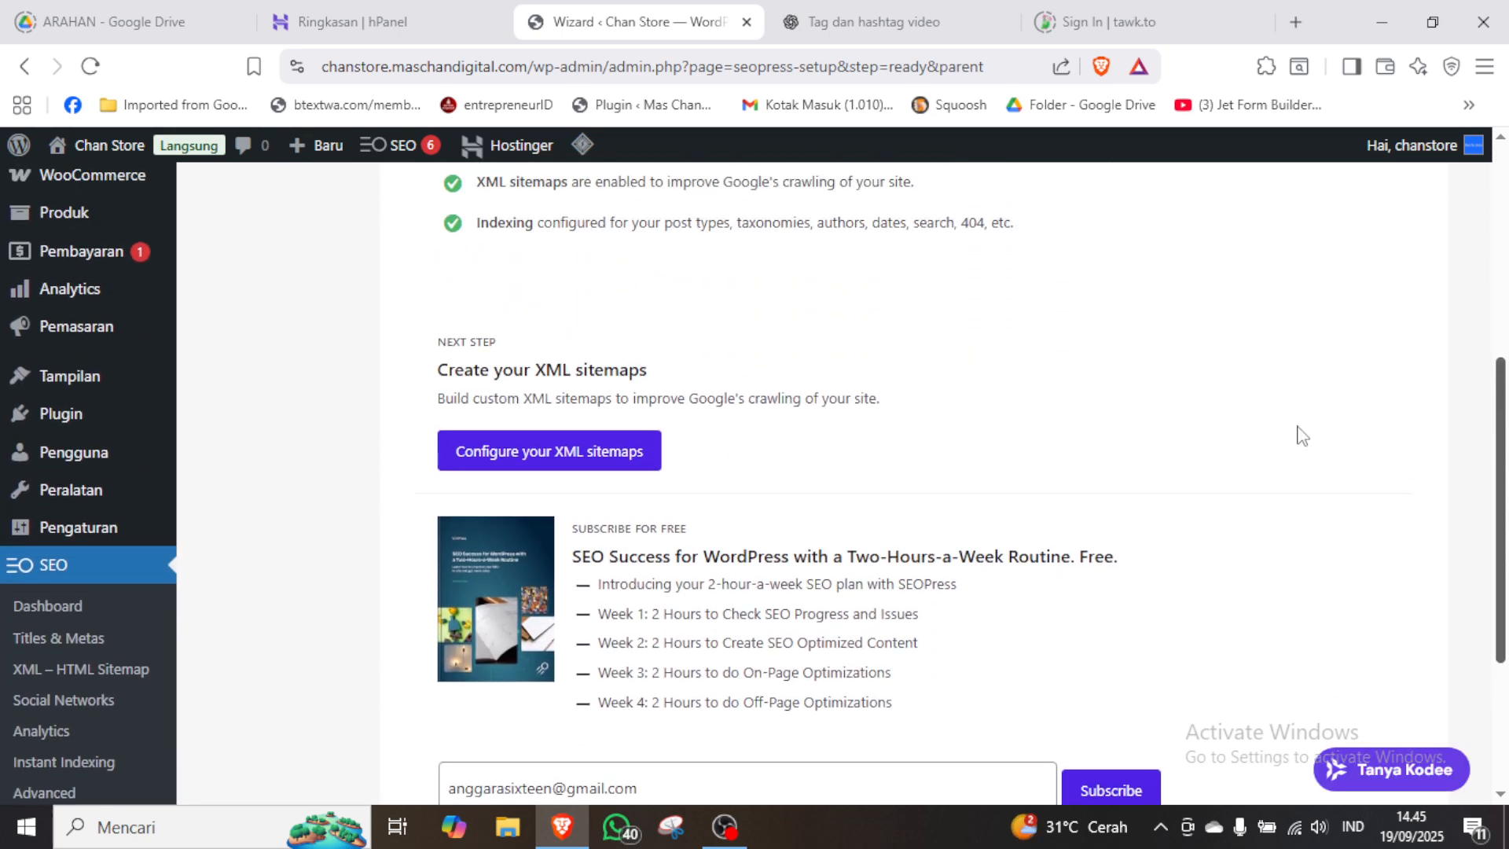
{"action": "left_click", "coordinate": [600, 459]}
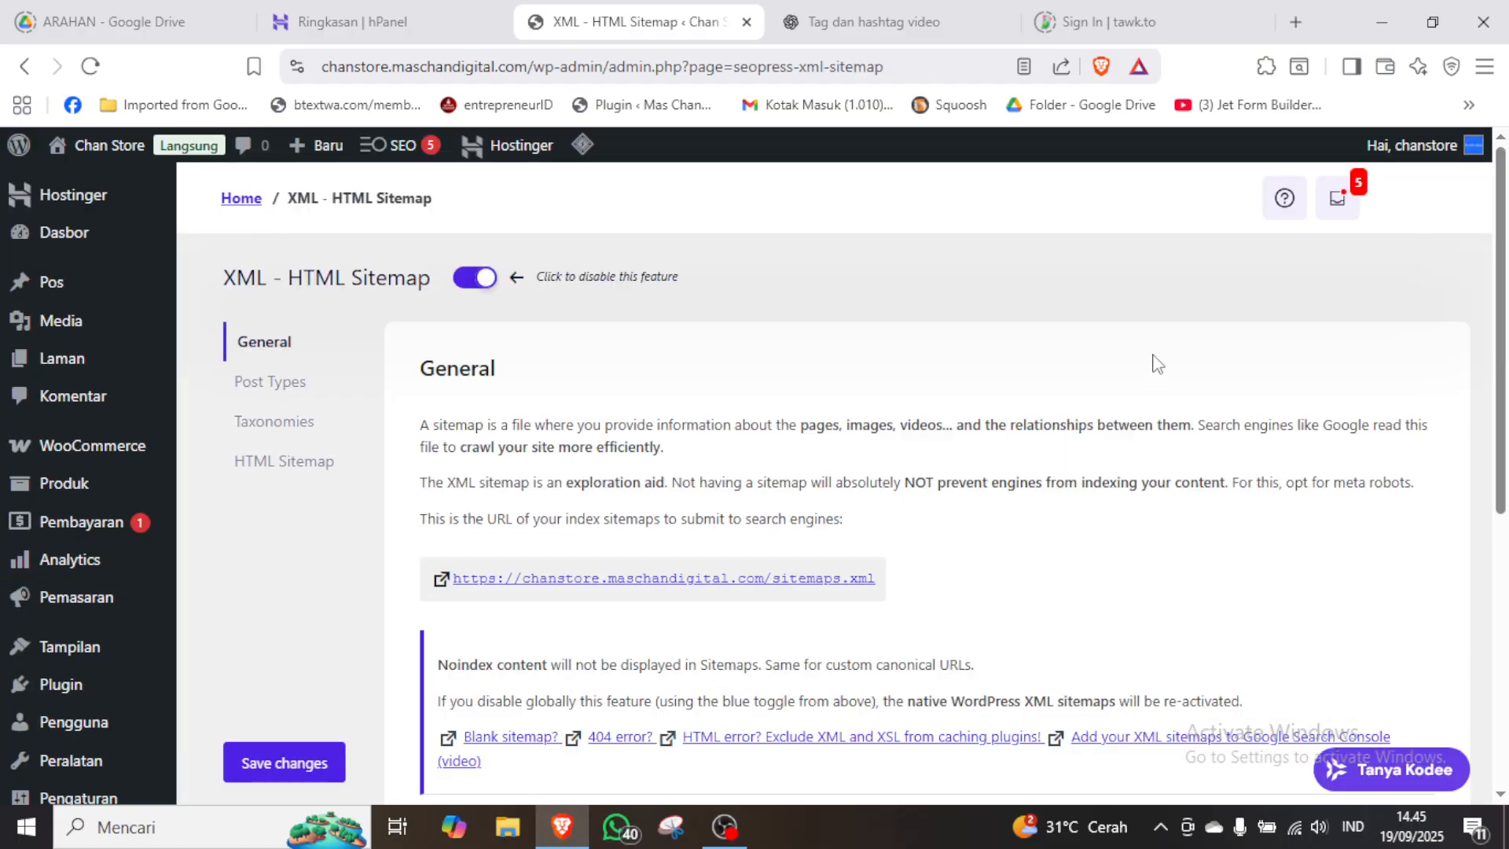
- Preview the site's sitemap index, then return to the sitemap settings
{"action": "left_click_drag", "start_coordinate": [1506, 277], "coordinate": [1507, 488]}
{"action": "scroll", "coordinate": [1091, 429], "scroll_direction": "up", "scroll_amount": 1}
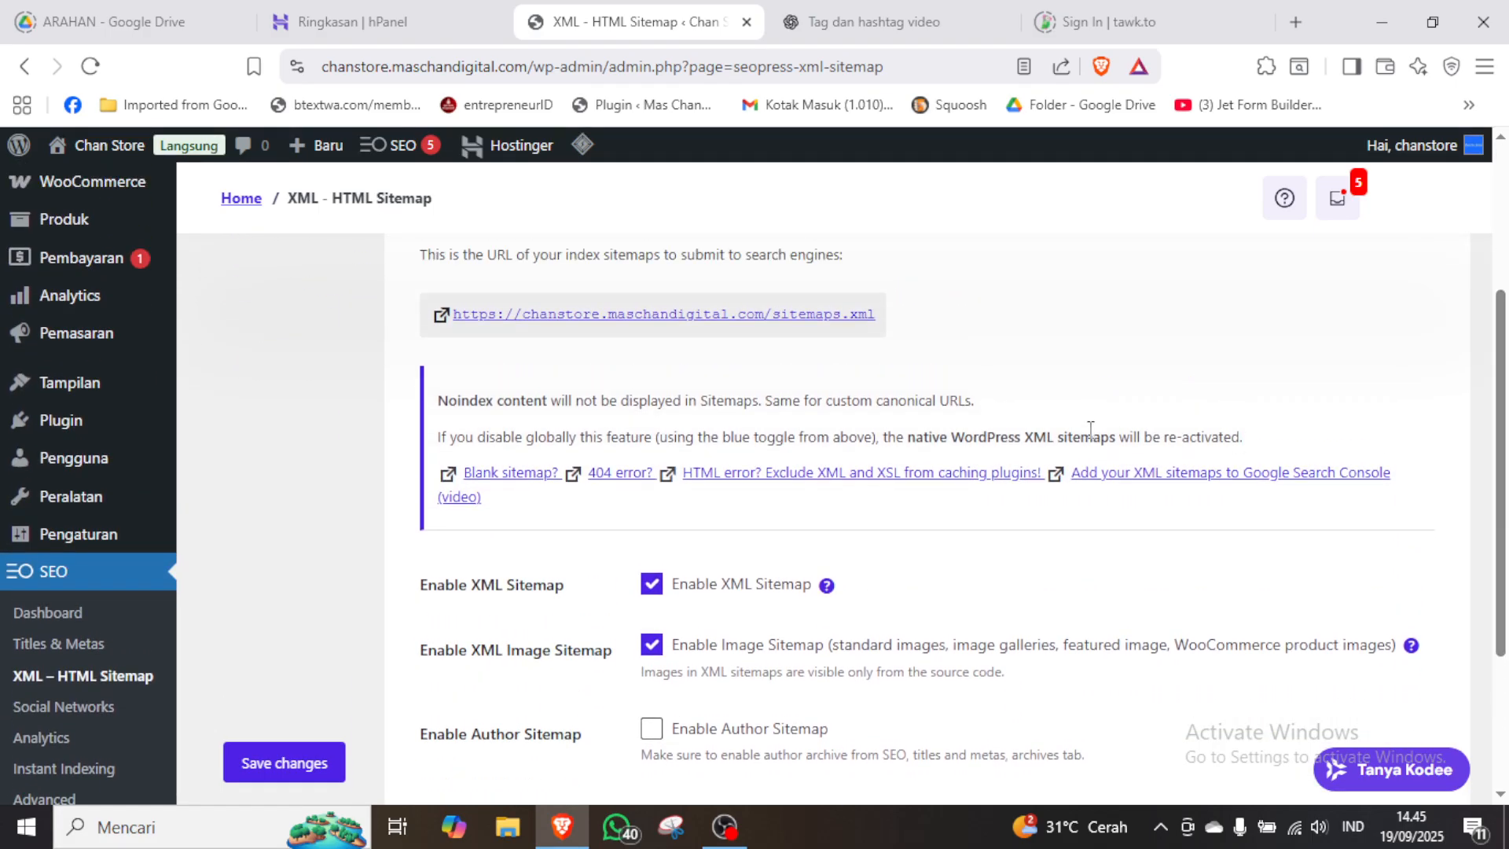
{"action": "left_click", "coordinate": [799, 315]}
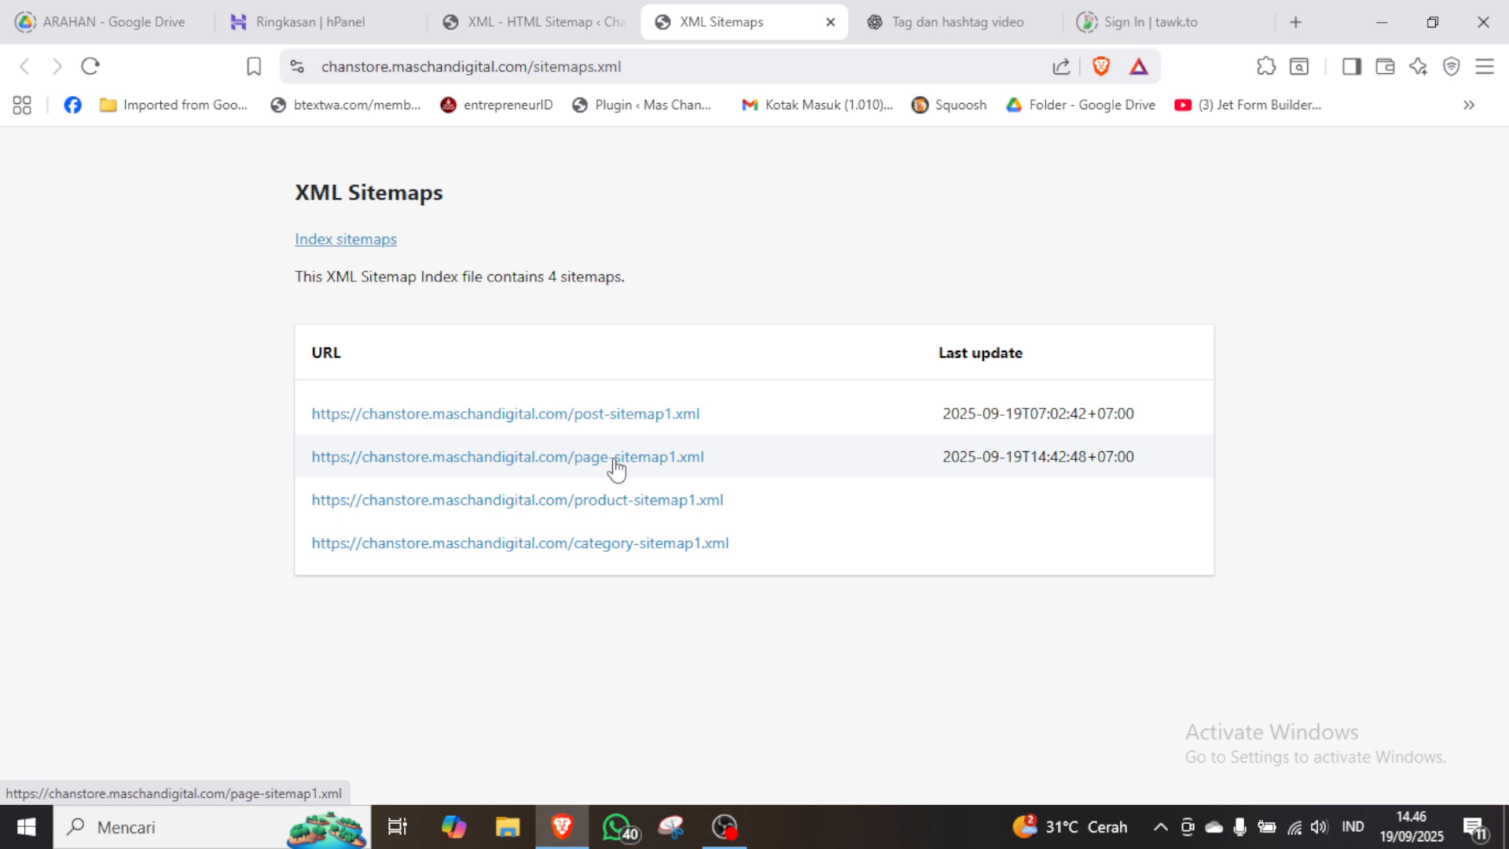
{"action": "left_click", "coordinate": [830, 22]}
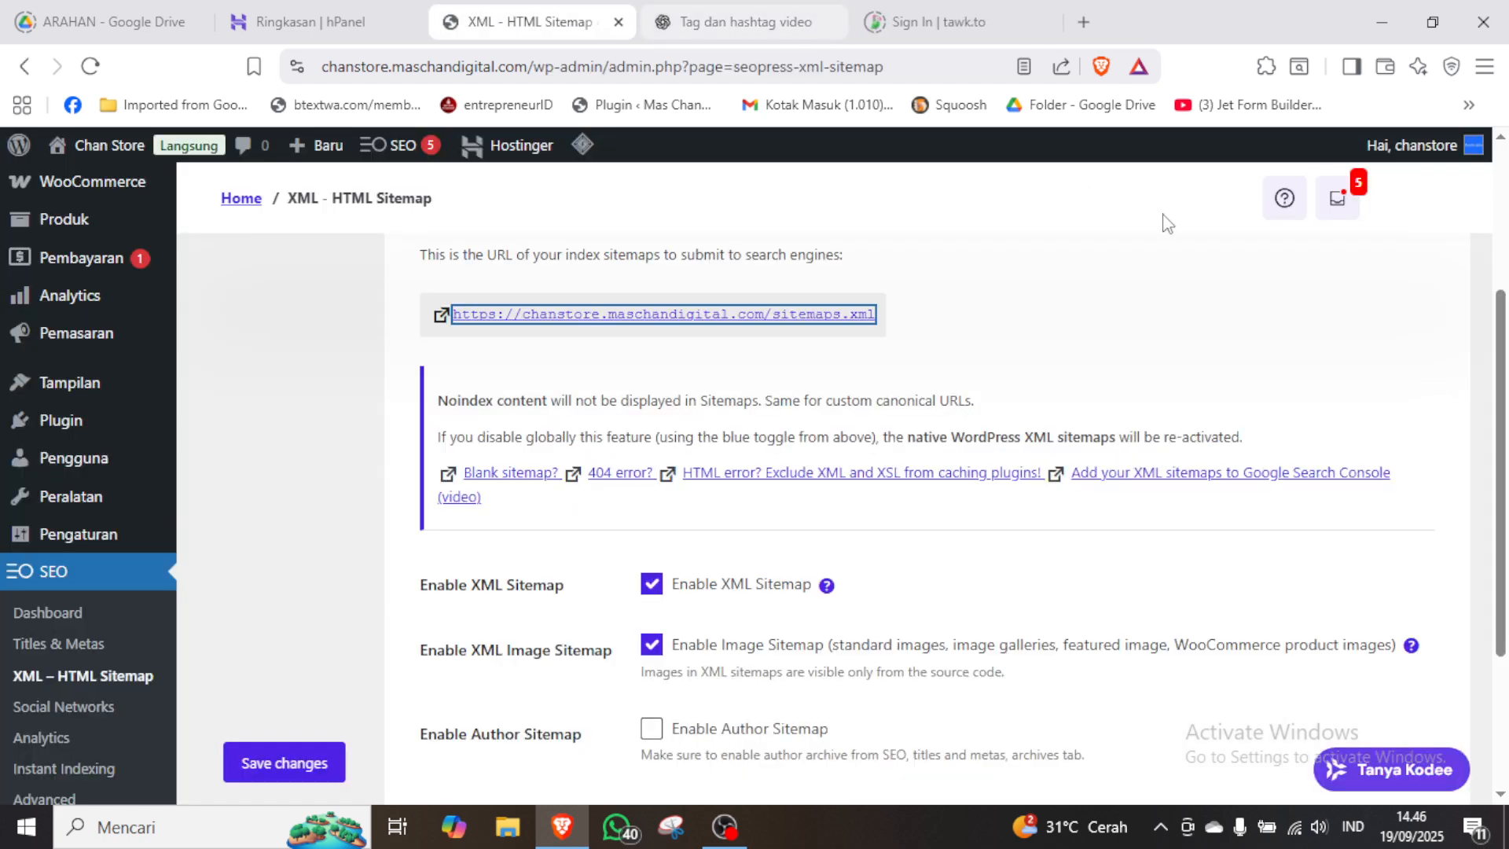
- Enable the author sitemap and the HTML sitemap, and save the settings
{"action": "scroll", "coordinate": [1500, 472], "scroll_direction": "down", "scroll_amount": 2}
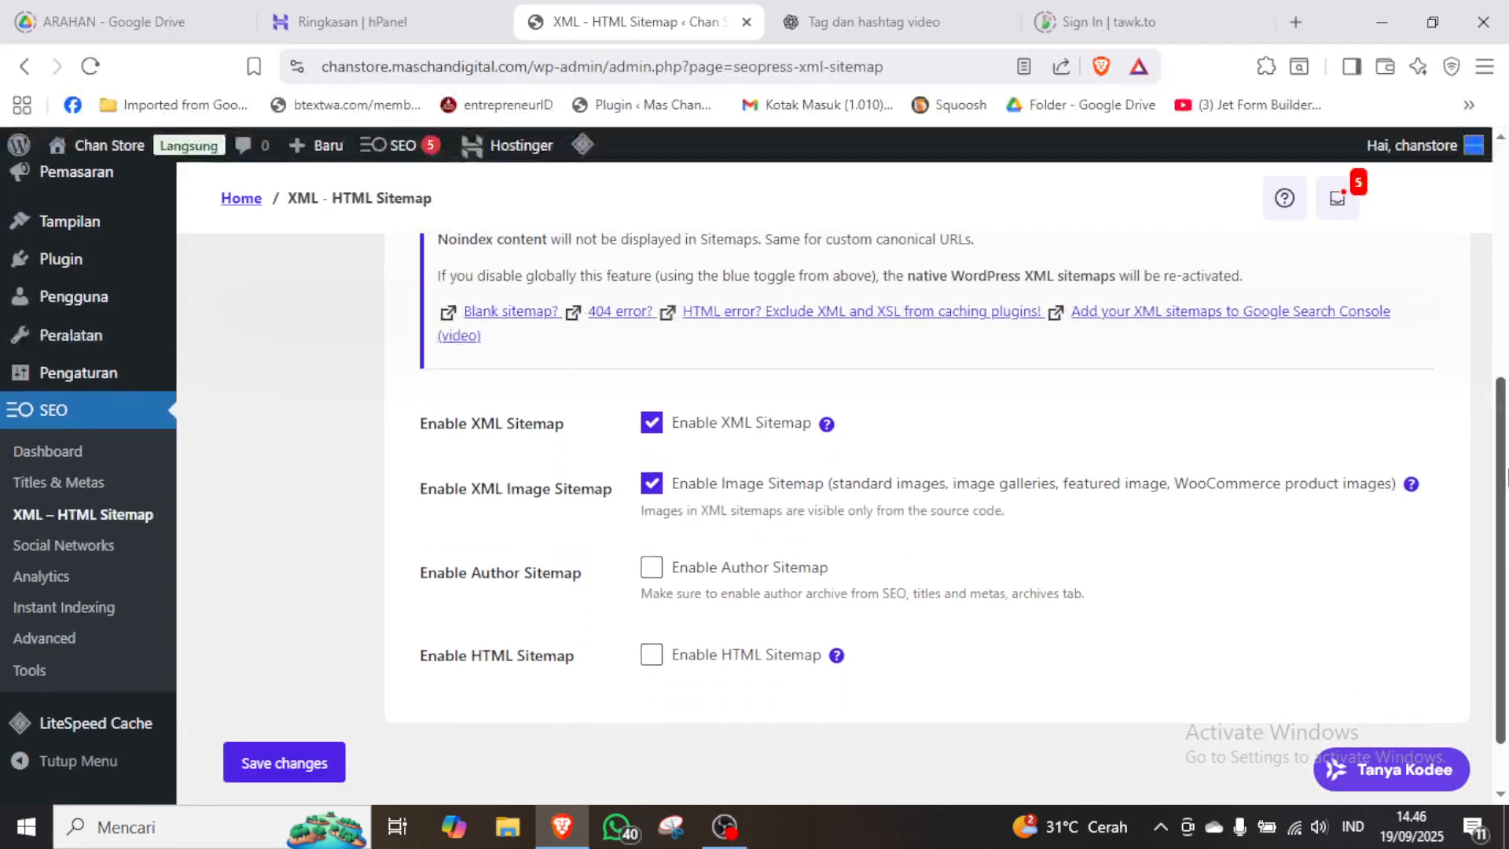
{"action": "scroll", "coordinate": [1505, 471], "scroll_direction": "down", "scroll_amount": 1}
{"action": "left_click", "coordinate": [653, 503]}
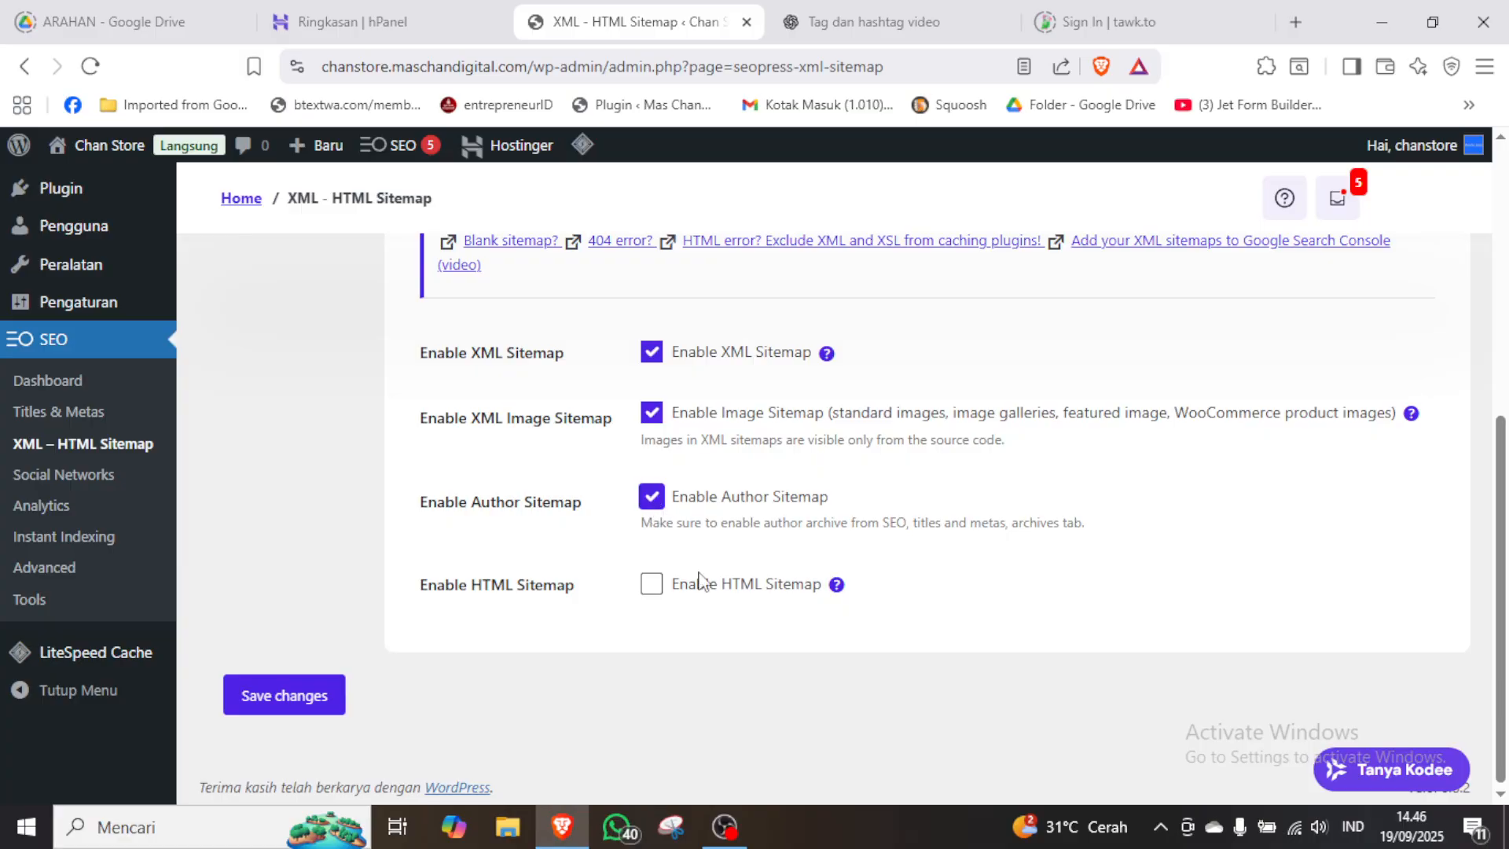
{"action": "left_click", "coordinate": [653, 597]}
{"action": "left_click", "coordinate": [317, 697]}
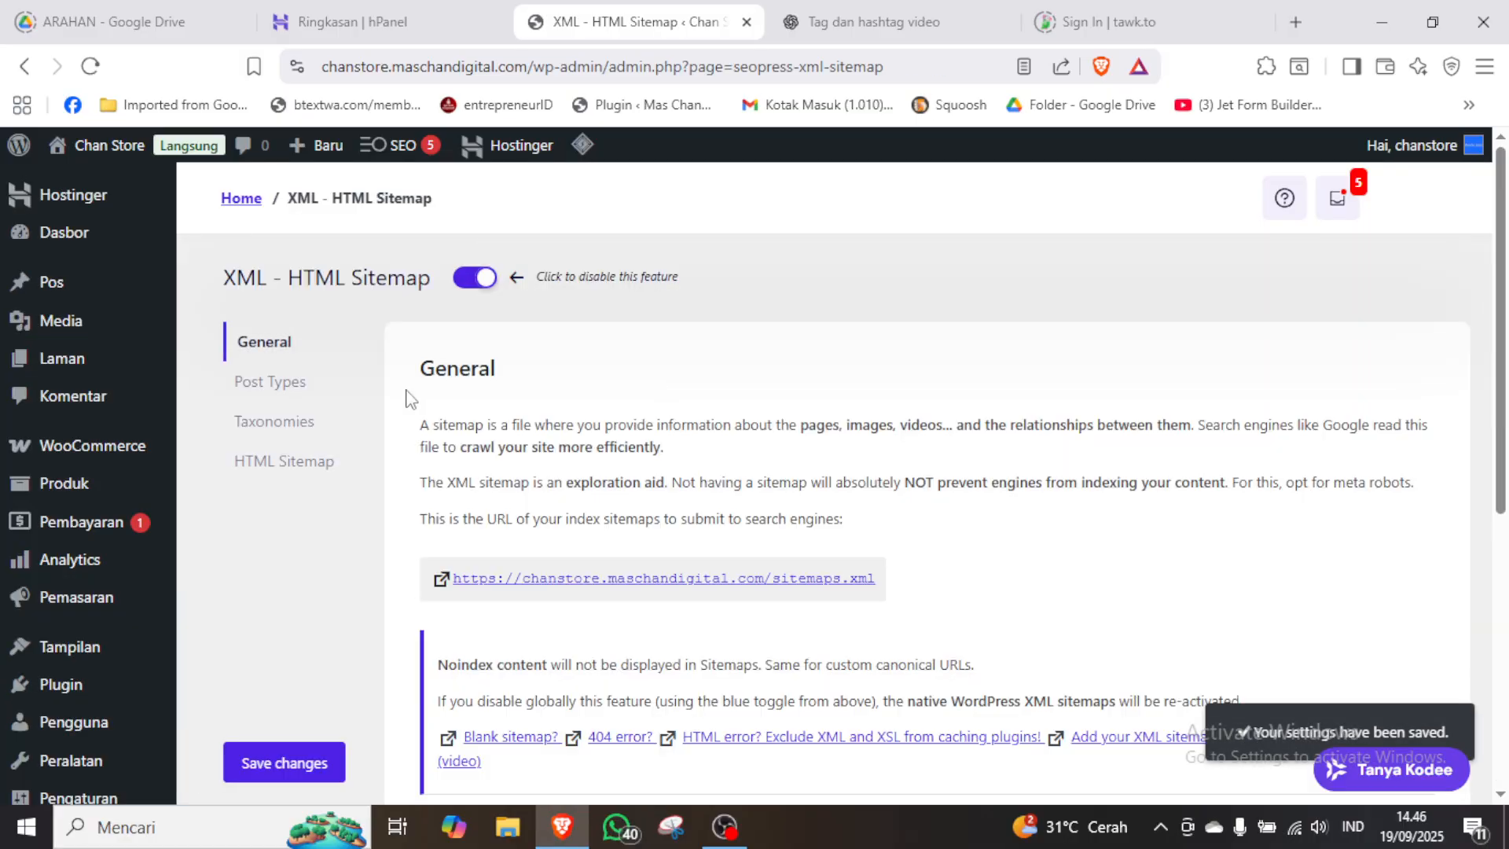
- Review the sitemap's Post Types and Taxonomies inclusion settings, then go to Tampilan > Tema
{"action": "left_click", "coordinate": [297, 384]}
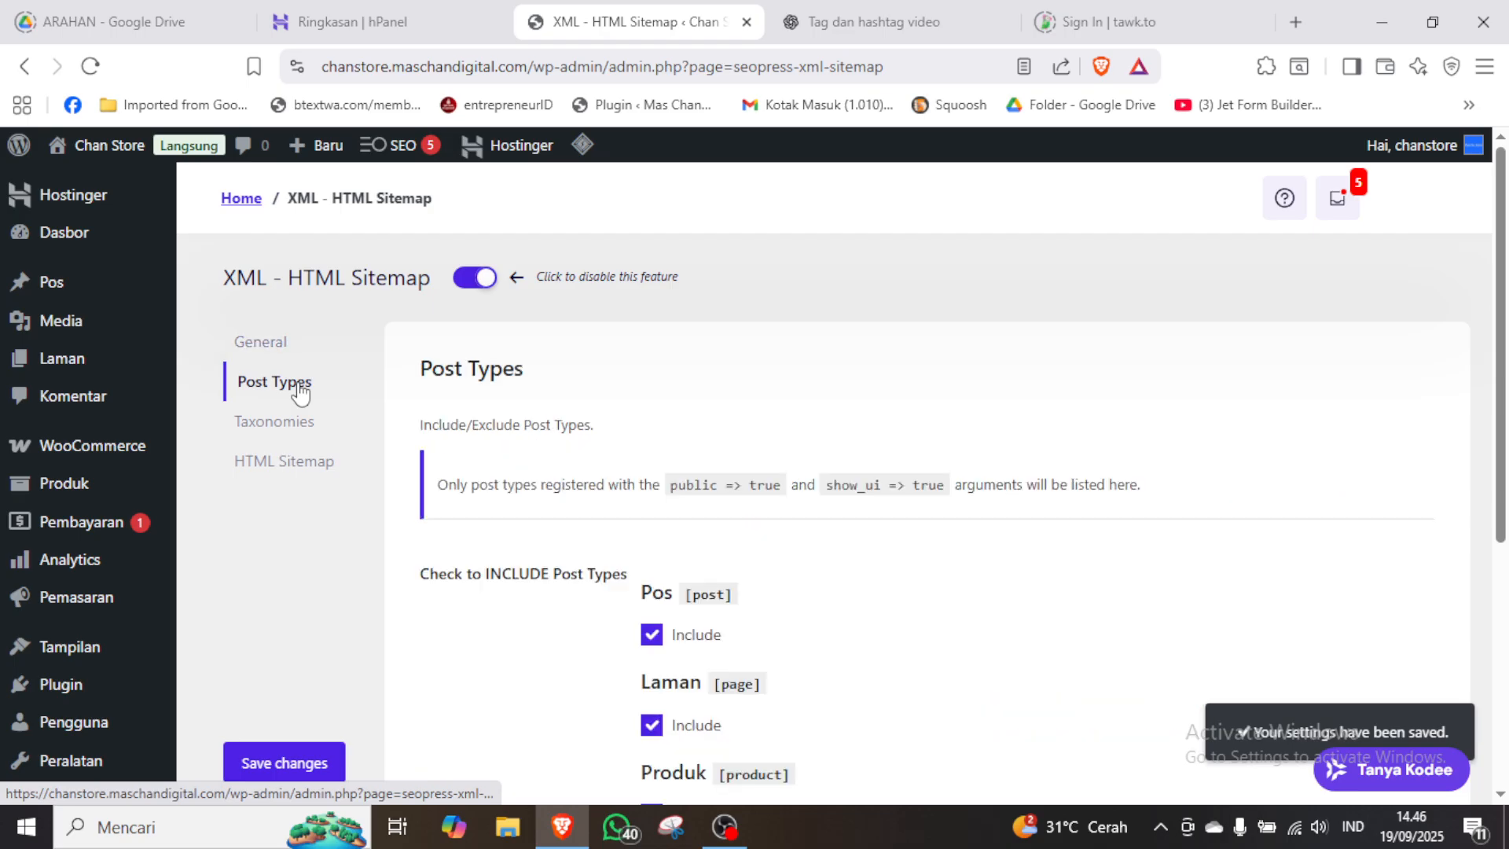
{"action": "scroll", "coordinate": [511, 428], "scroll_direction": "down", "scroll_amount": 1}
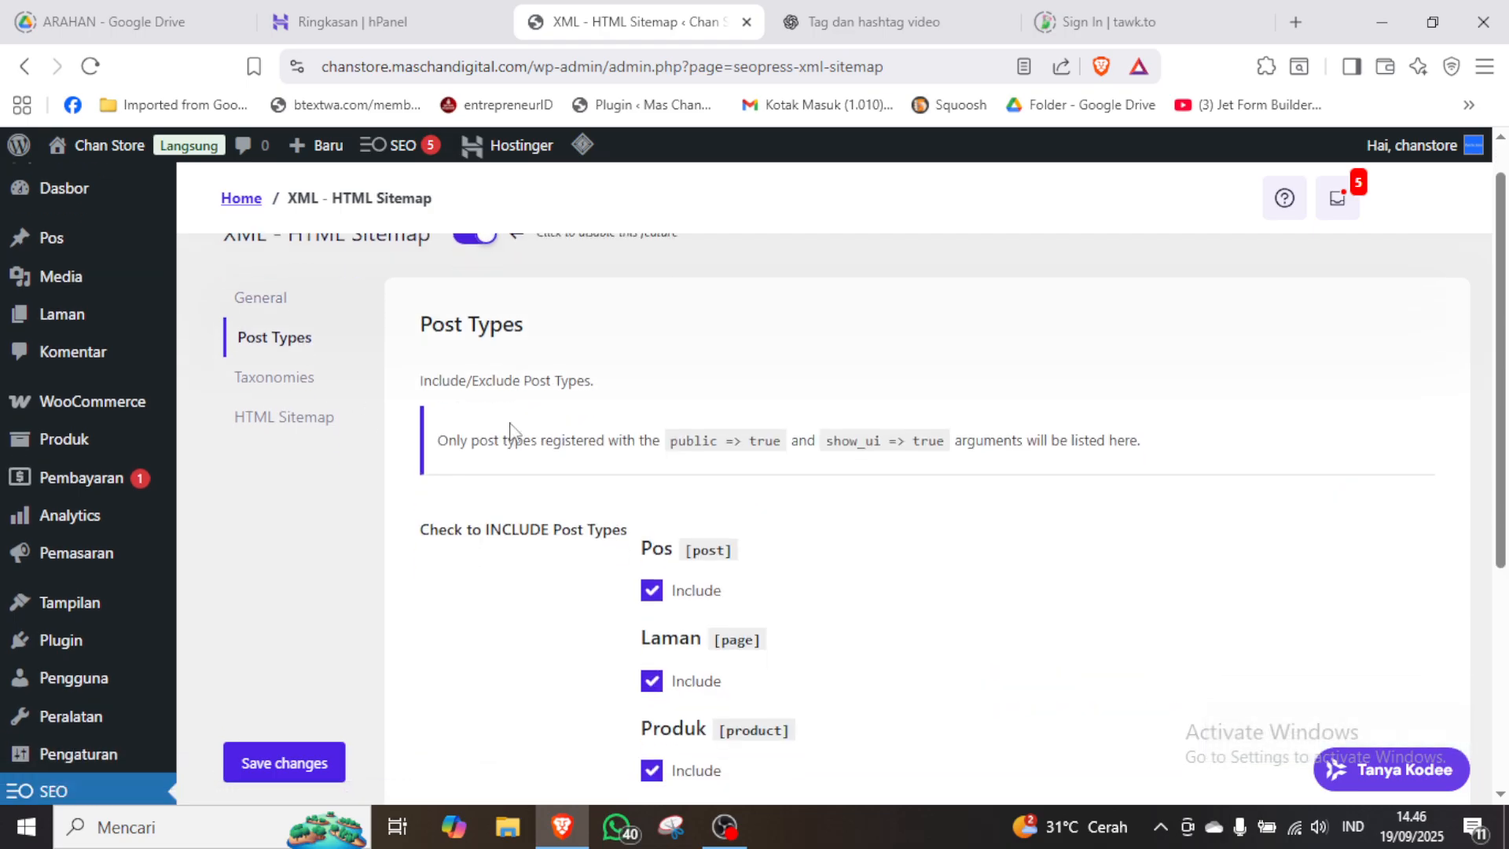
{"action": "left_click", "coordinate": [277, 378]}
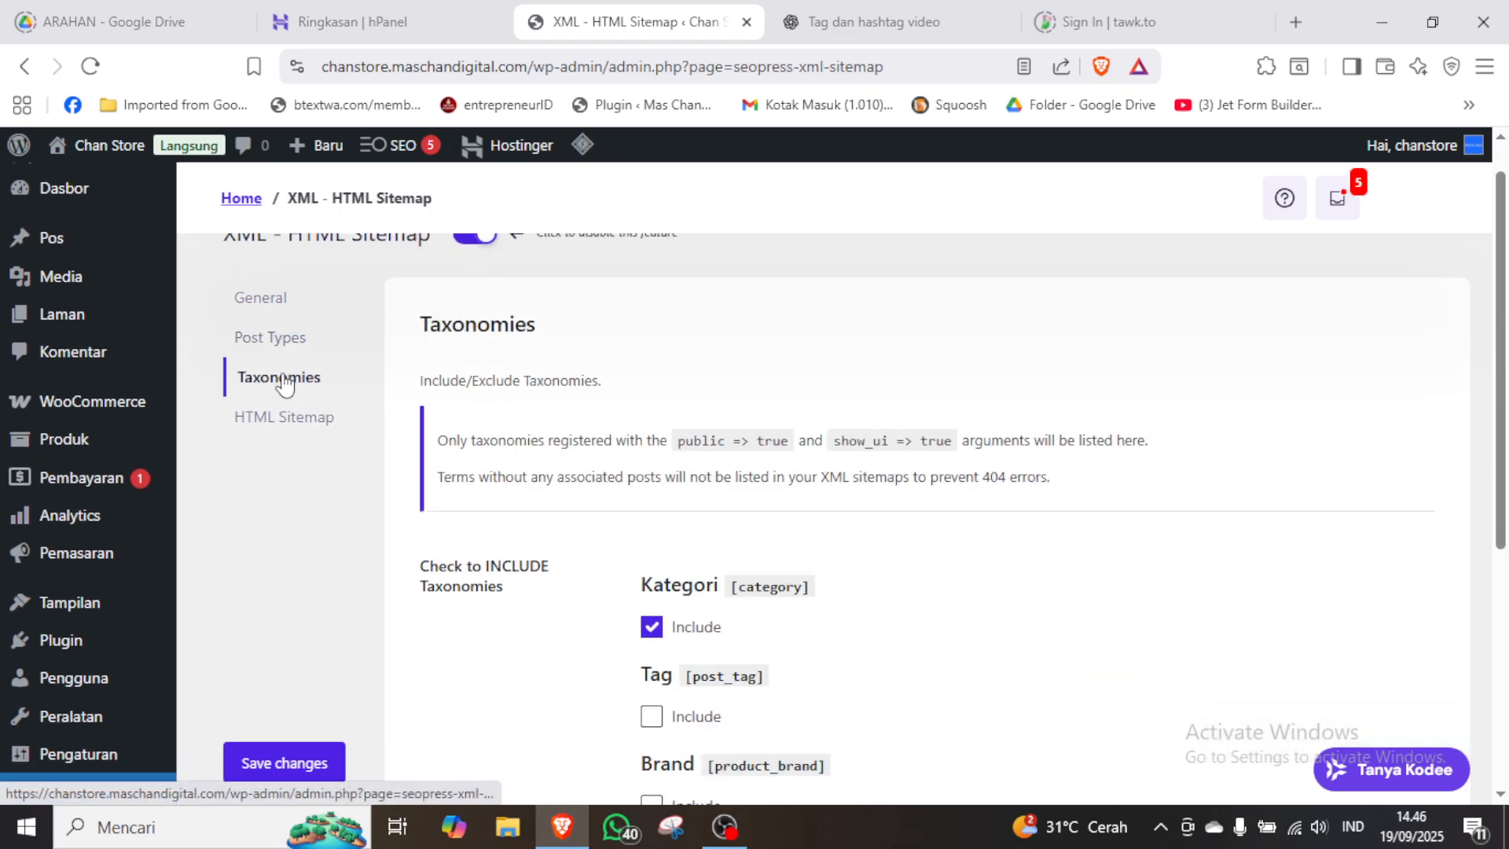
{"action": "scroll", "coordinate": [470, 440], "scroll_direction": "down", "scroll_amount": 5}
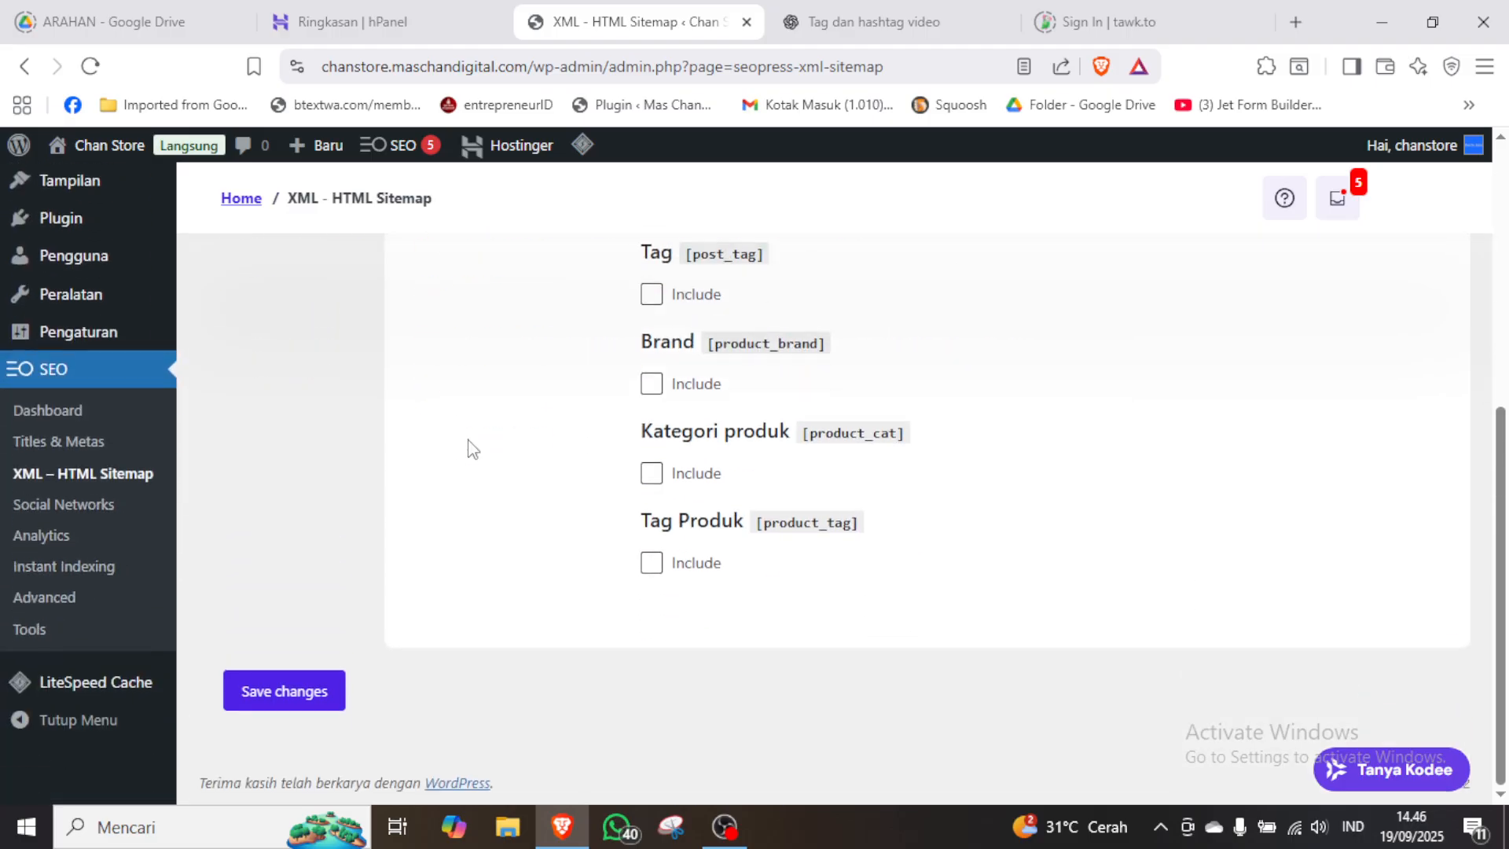
{"action": "scroll", "coordinate": [470, 448], "scroll_direction": "up", "scroll_amount": 3}
{"action": "scroll", "coordinate": [469, 448], "scroll_direction": "up", "scroll_amount": 2}
{"action": "scroll", "coordinate": [470, 448], "scroll_direction": "down", "scroll_amount": 1}
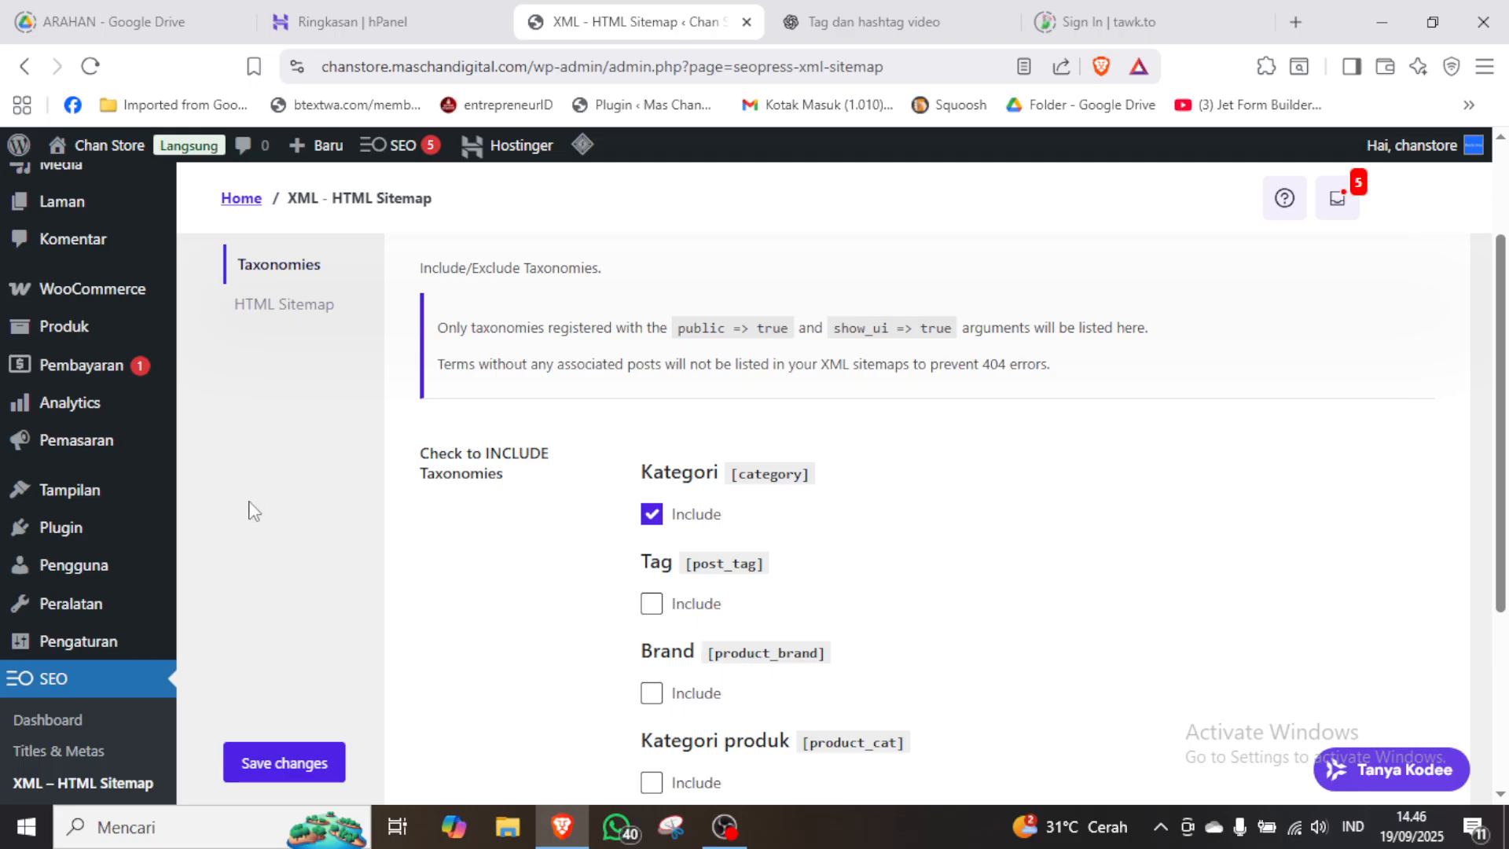
{"action": "mouse_move", "coordinate": [111, 488]}
{"action": "left_click", "coordinate": [211, 492]}
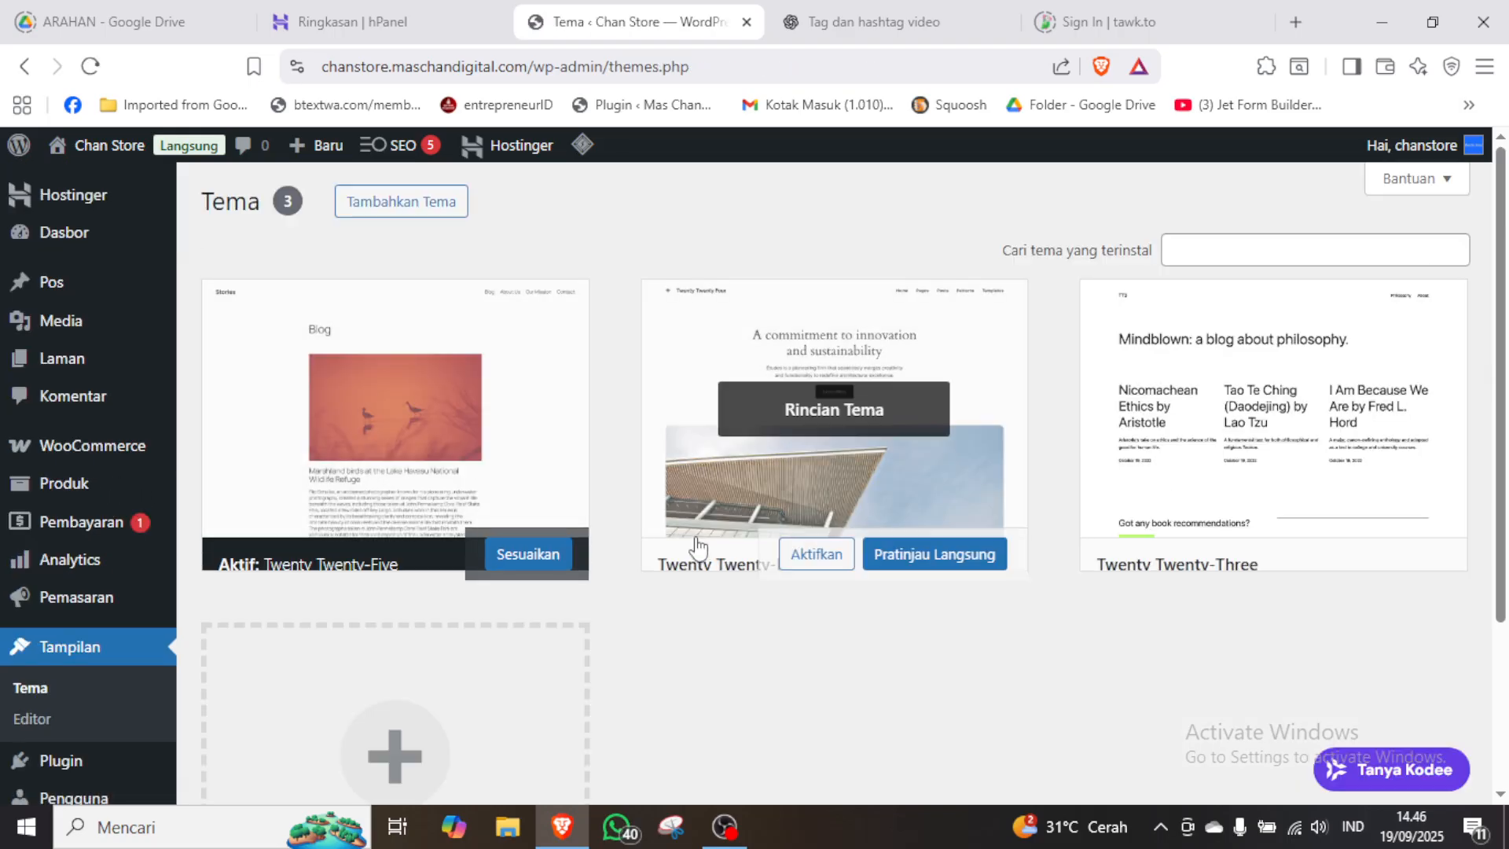
- Search the theme directory for 'blocksy', install the Blocksy theme and activate it
{"action": "left_click", "coordinate": [401, 201]}
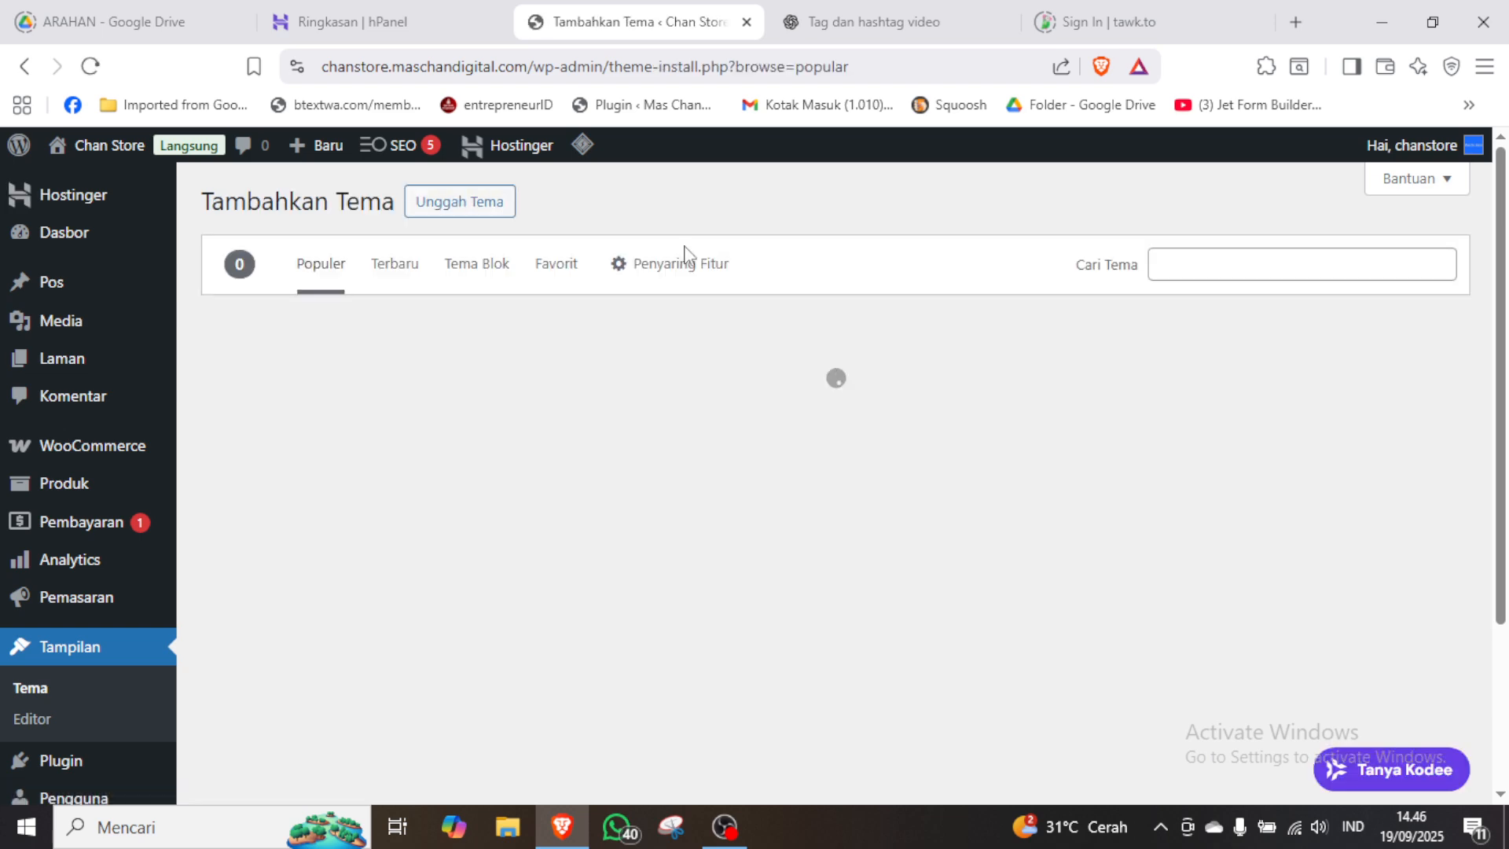
{"action": "left_click", "coordinate": [1224, 255]}
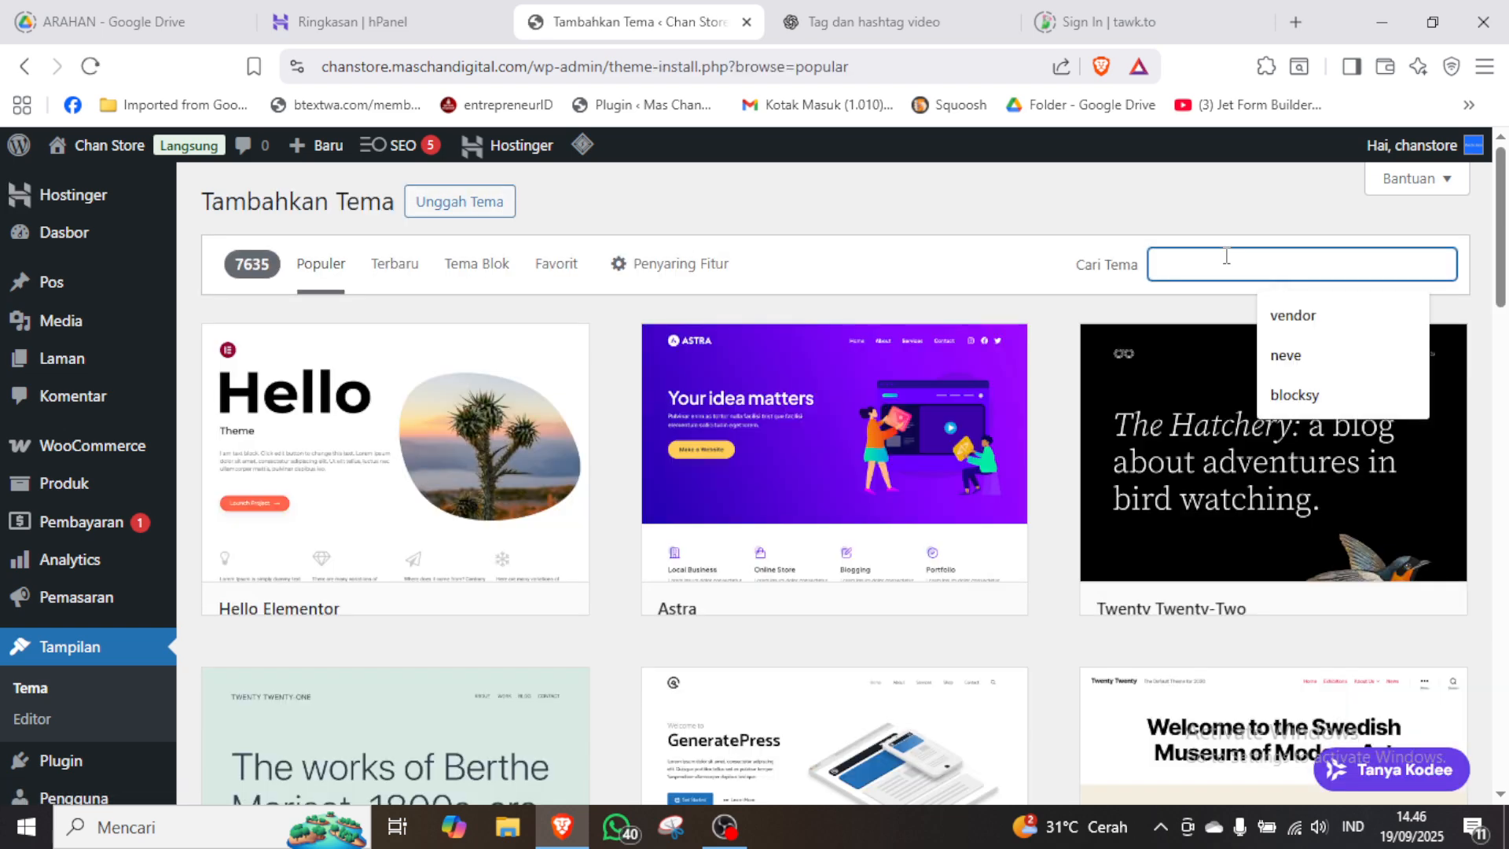
{"action": "type", "text": "block"}
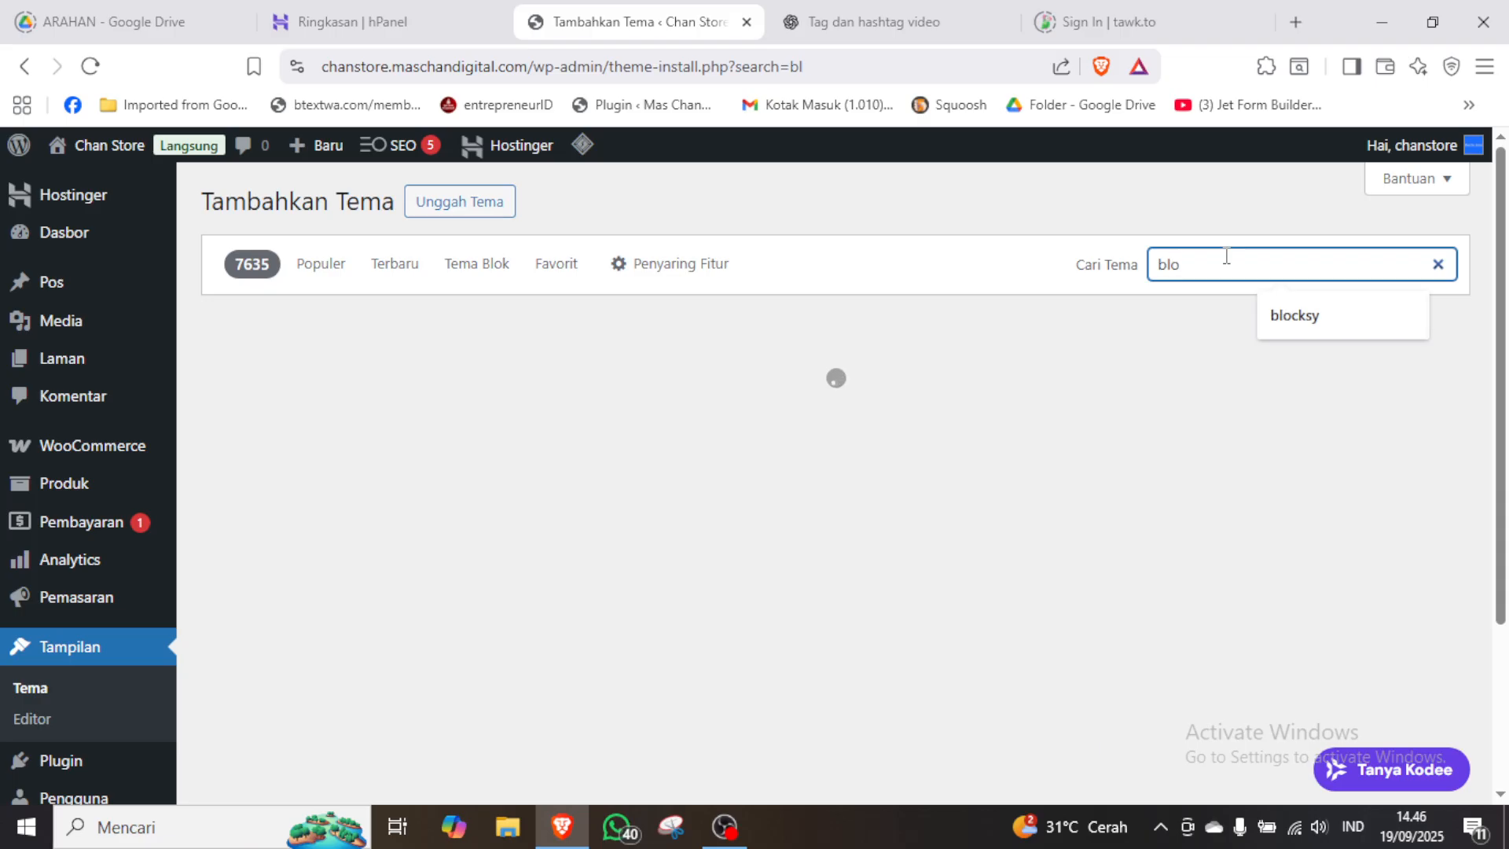
{"action": "type", "text": "sy"}
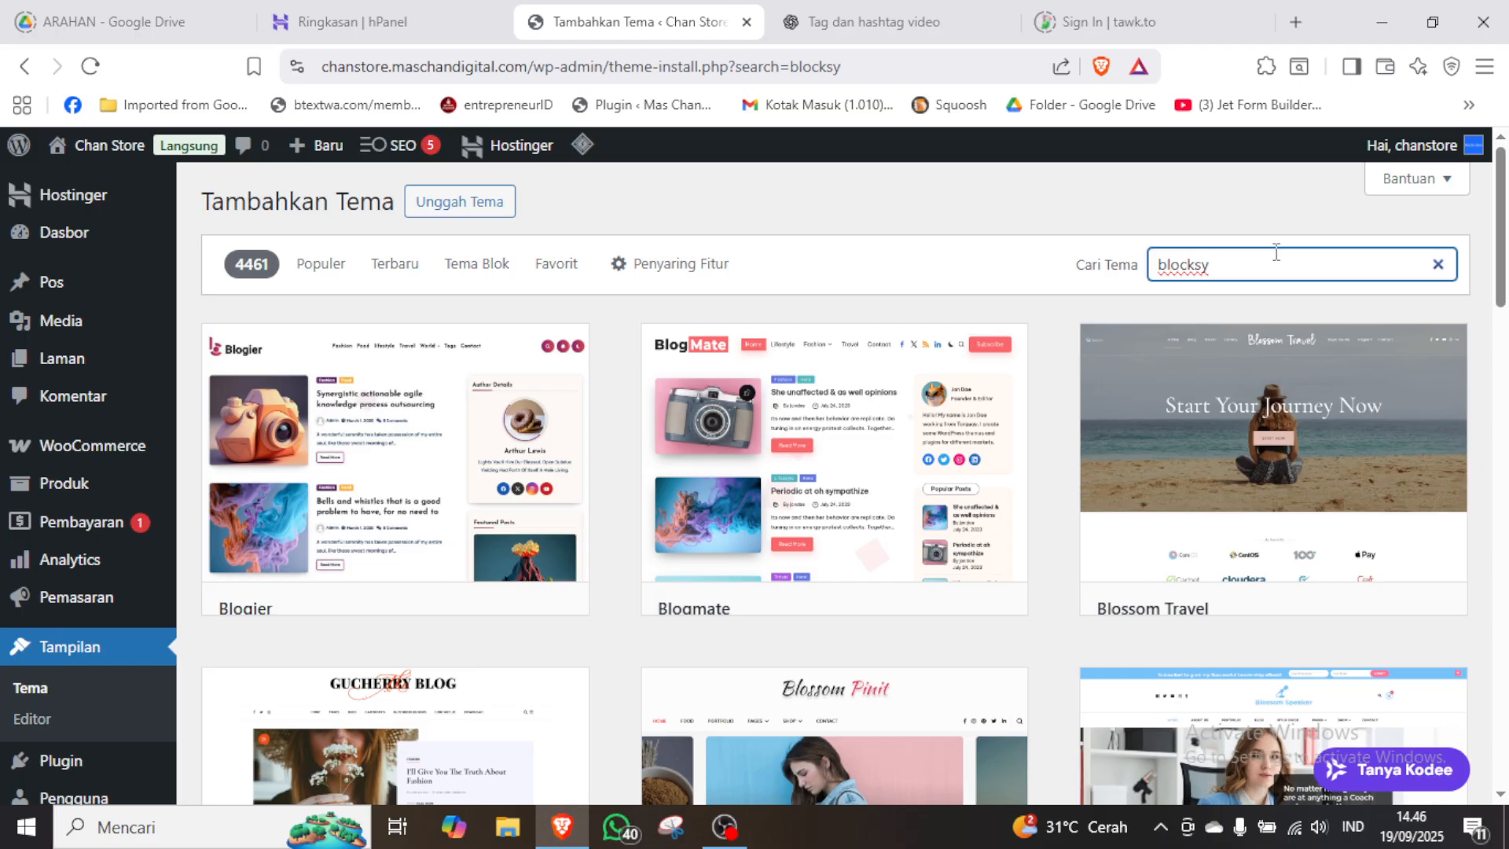
{"action": "key", "text": "BackSpace"}
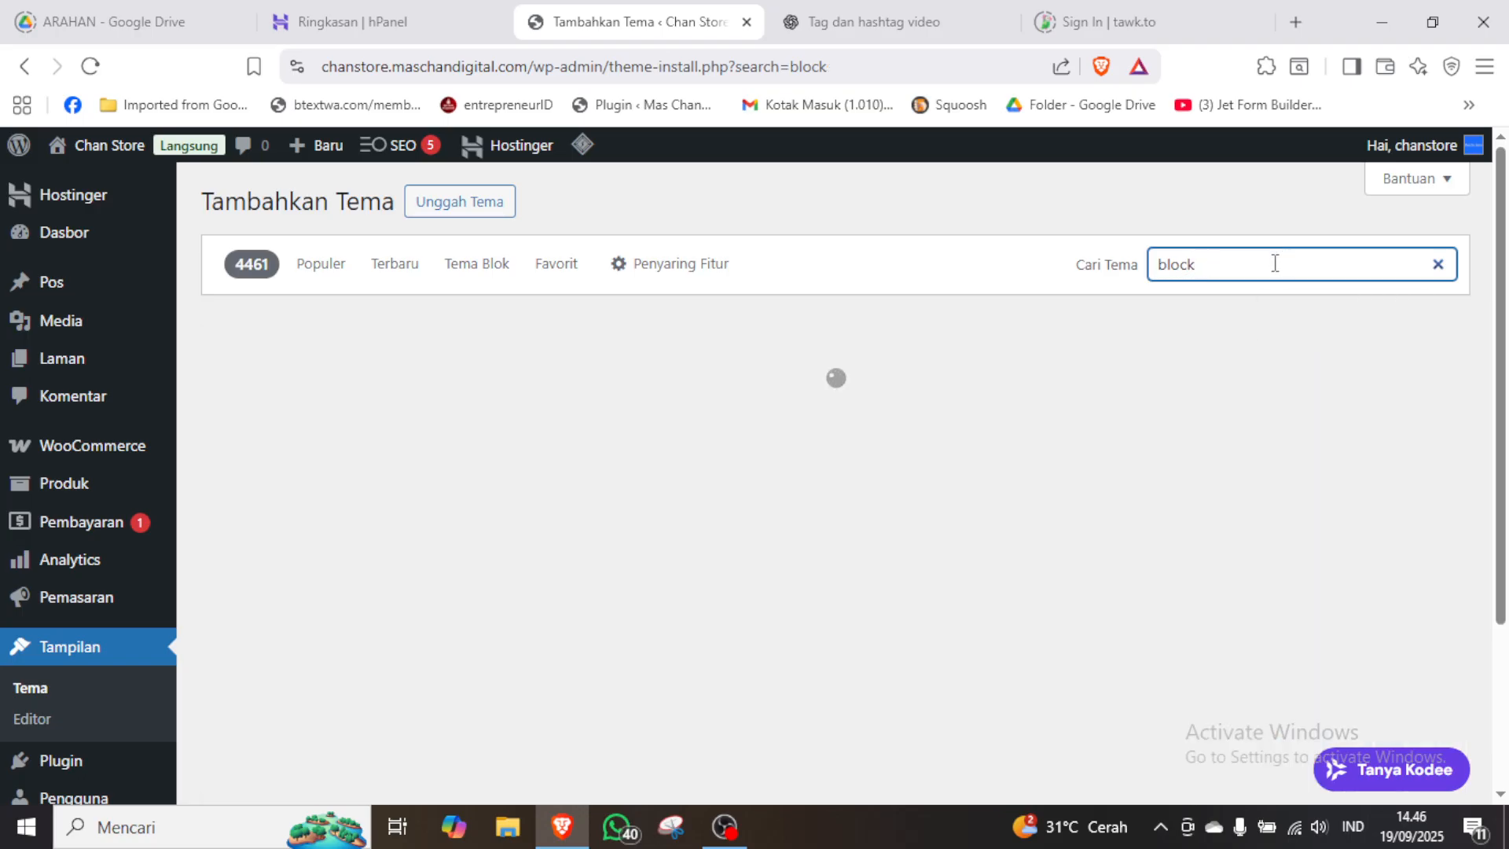
{"action": "type", "text": "sy"}
{"action": "left_click", "coordinate": [877, 456]}
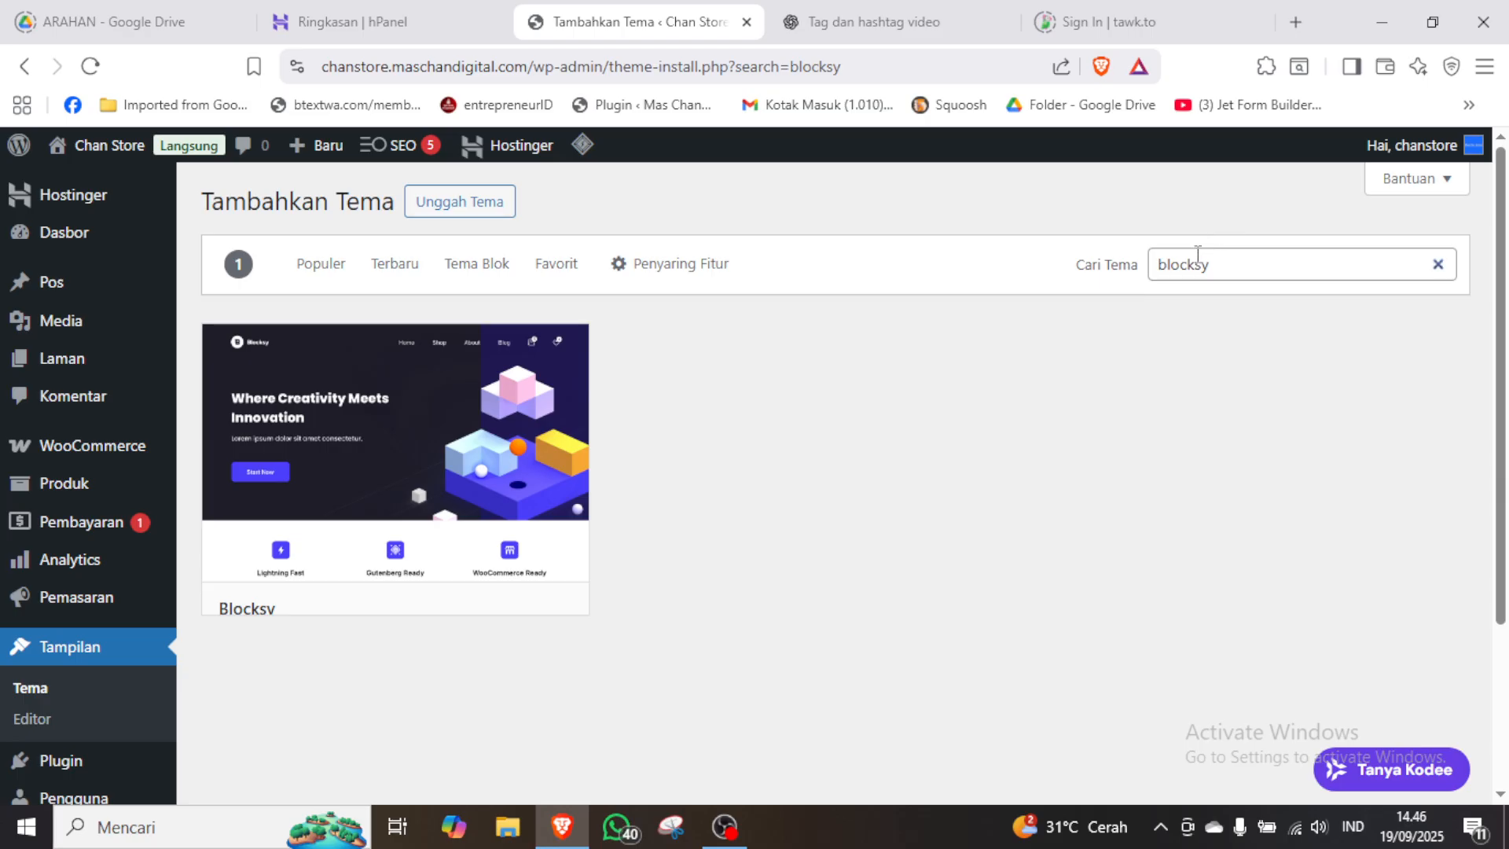
{"action": "mouse_move", "coordinate": [356, 512]}
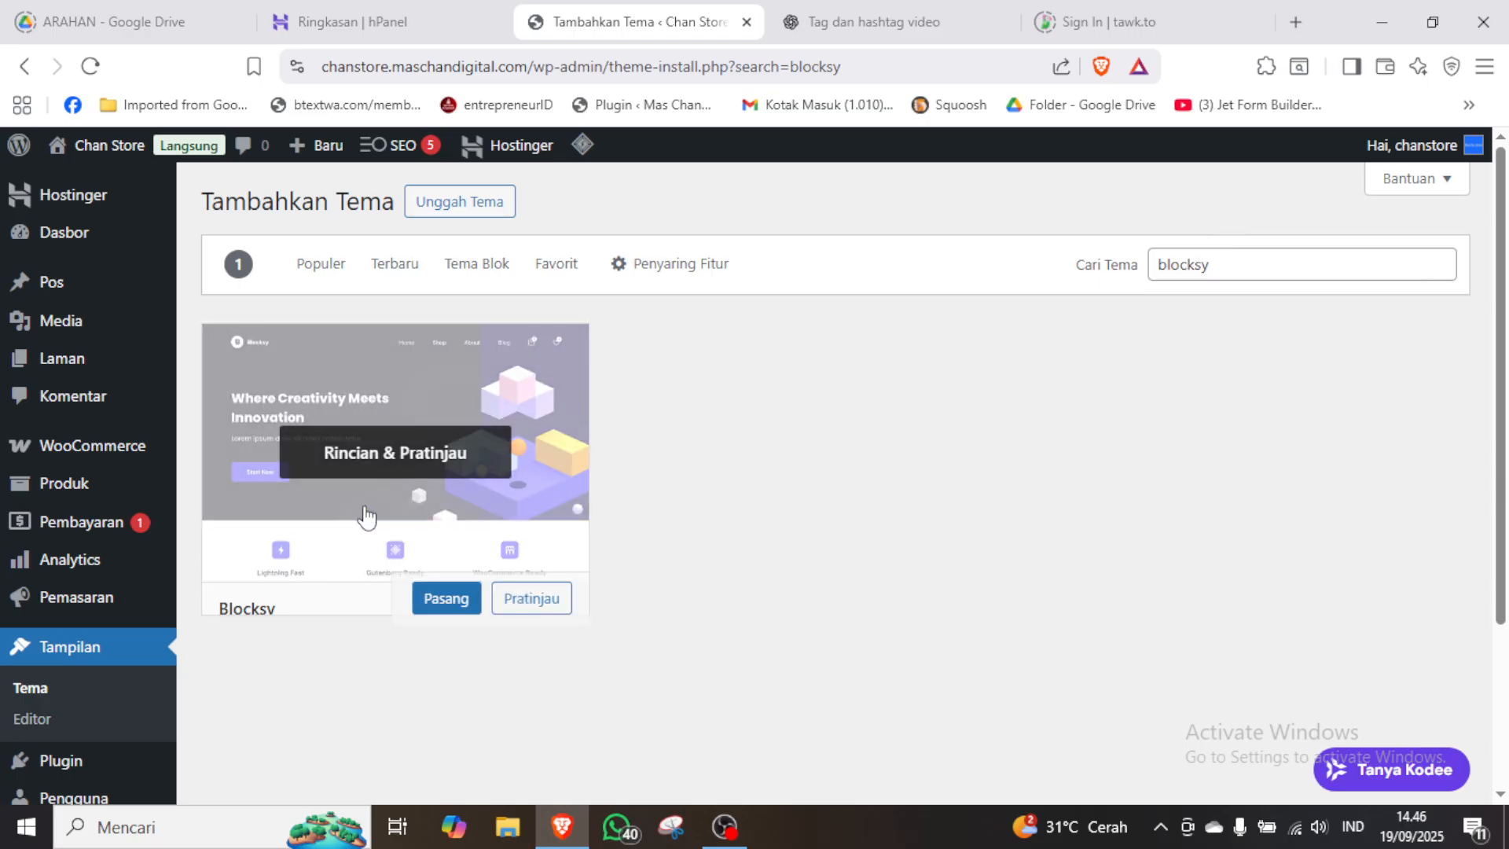
{"action": "left_click", "coordinate": [449, 600]}
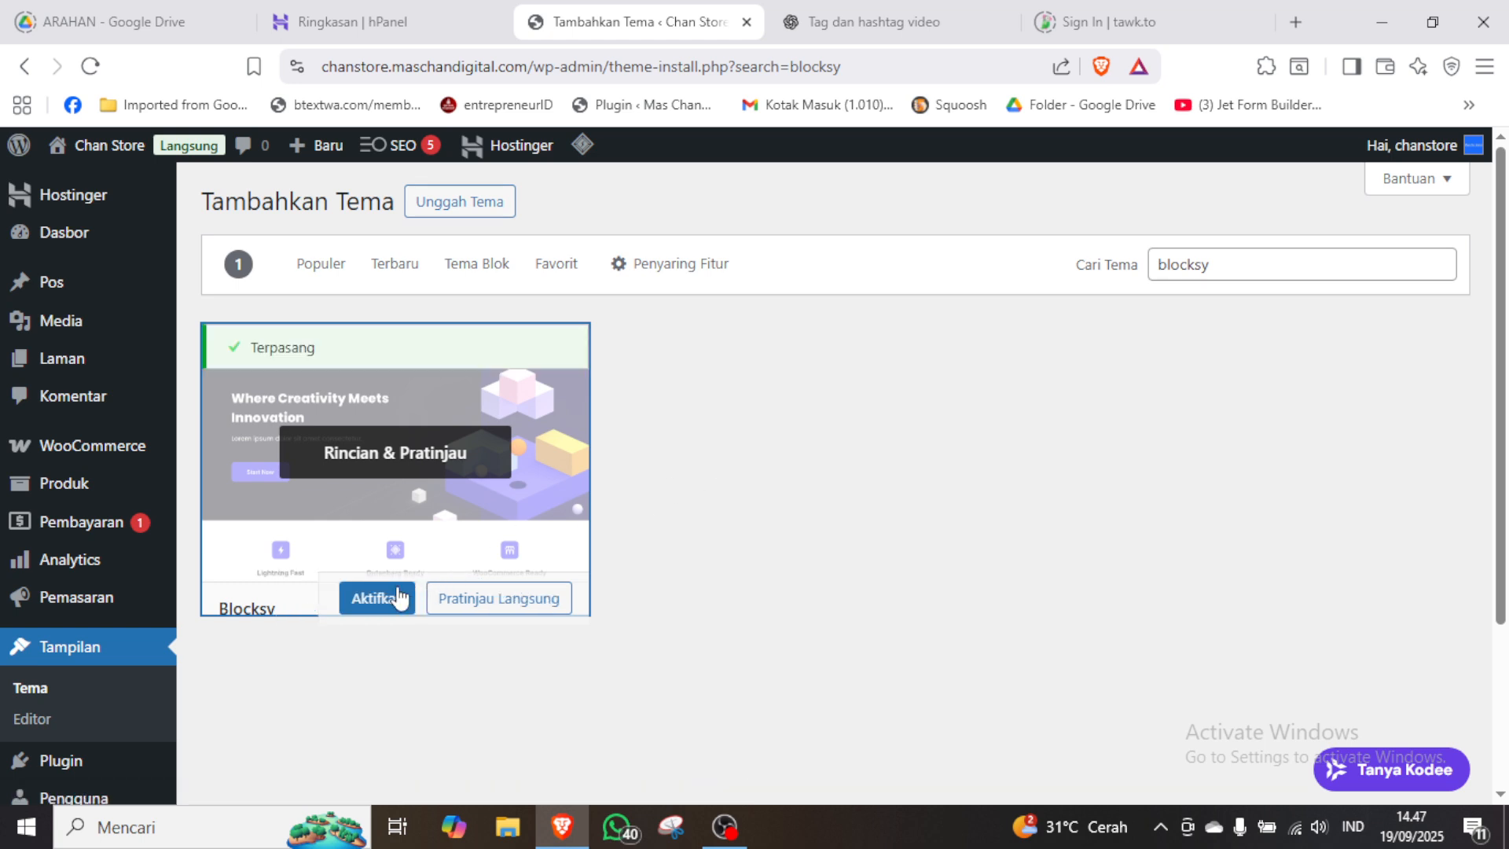
{"action": "left_click", "coordinate": [382, 606]}
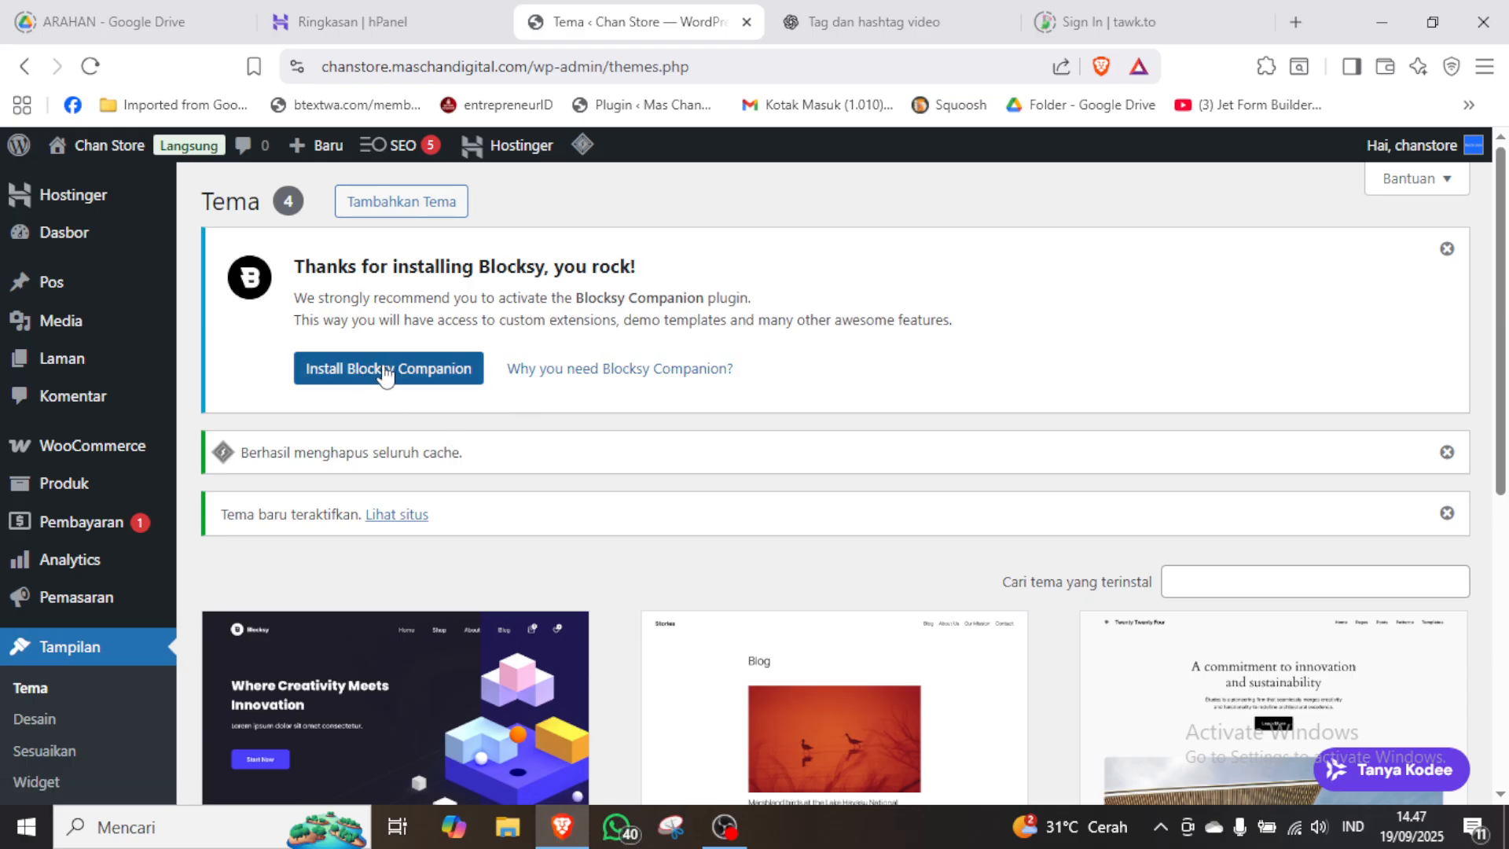
- Install Blocksy Companion from the notice, then return to the Tema page
{"action": "left_click", "coordinate": [385, 374]}
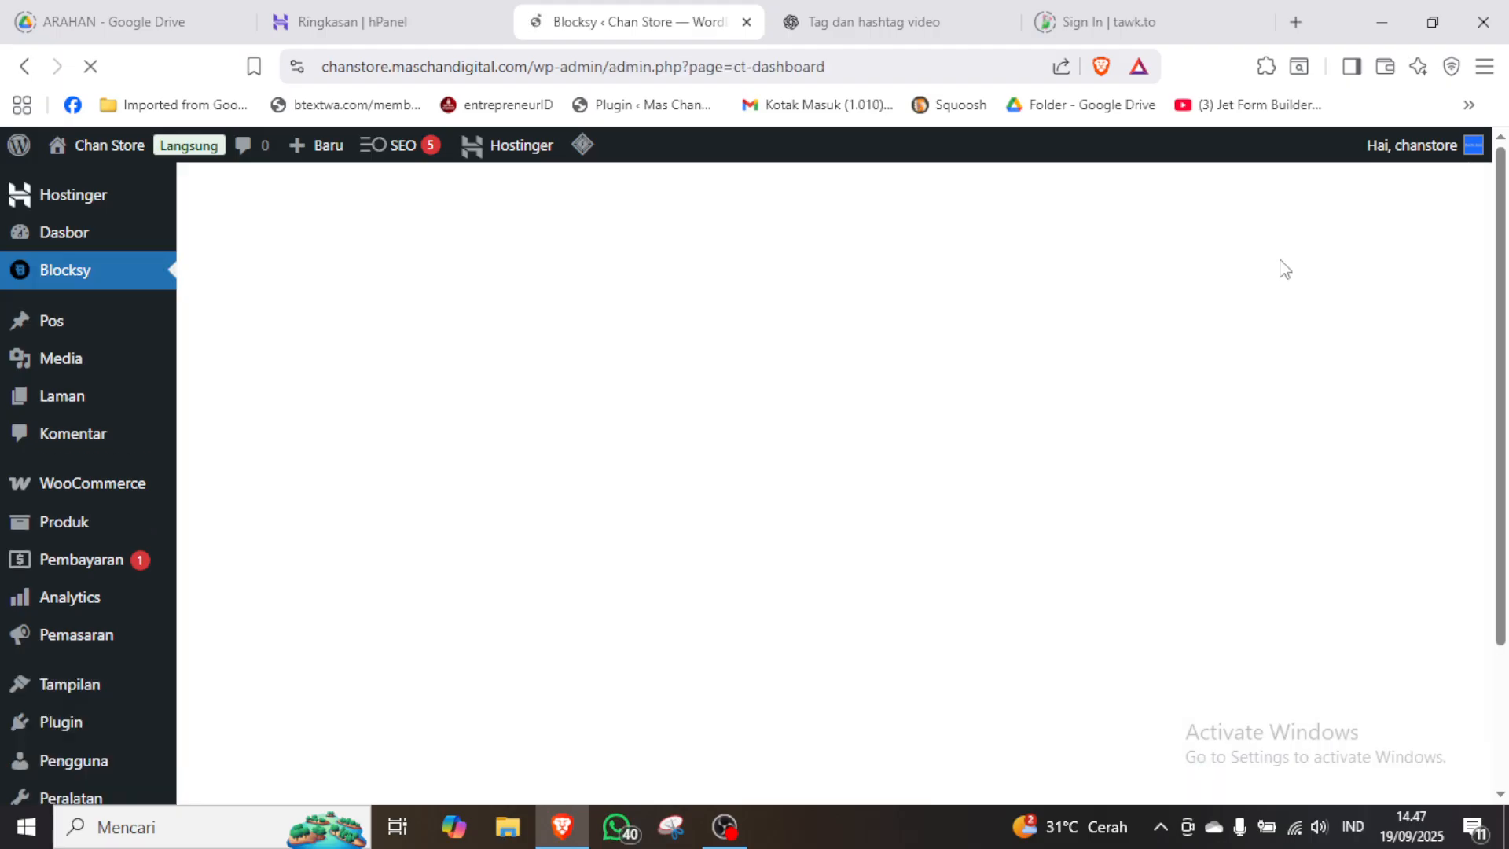
{"action": "mouse_move", "coordinate": [1500, 228]}
{"action": "left_mouse_down"}
{"action": "mouse_move", "coordinate": [1499, 331]}
{"action": "mouse_move", "coordinate": [1499, 226]}
{"action": "left_mouse_up"}
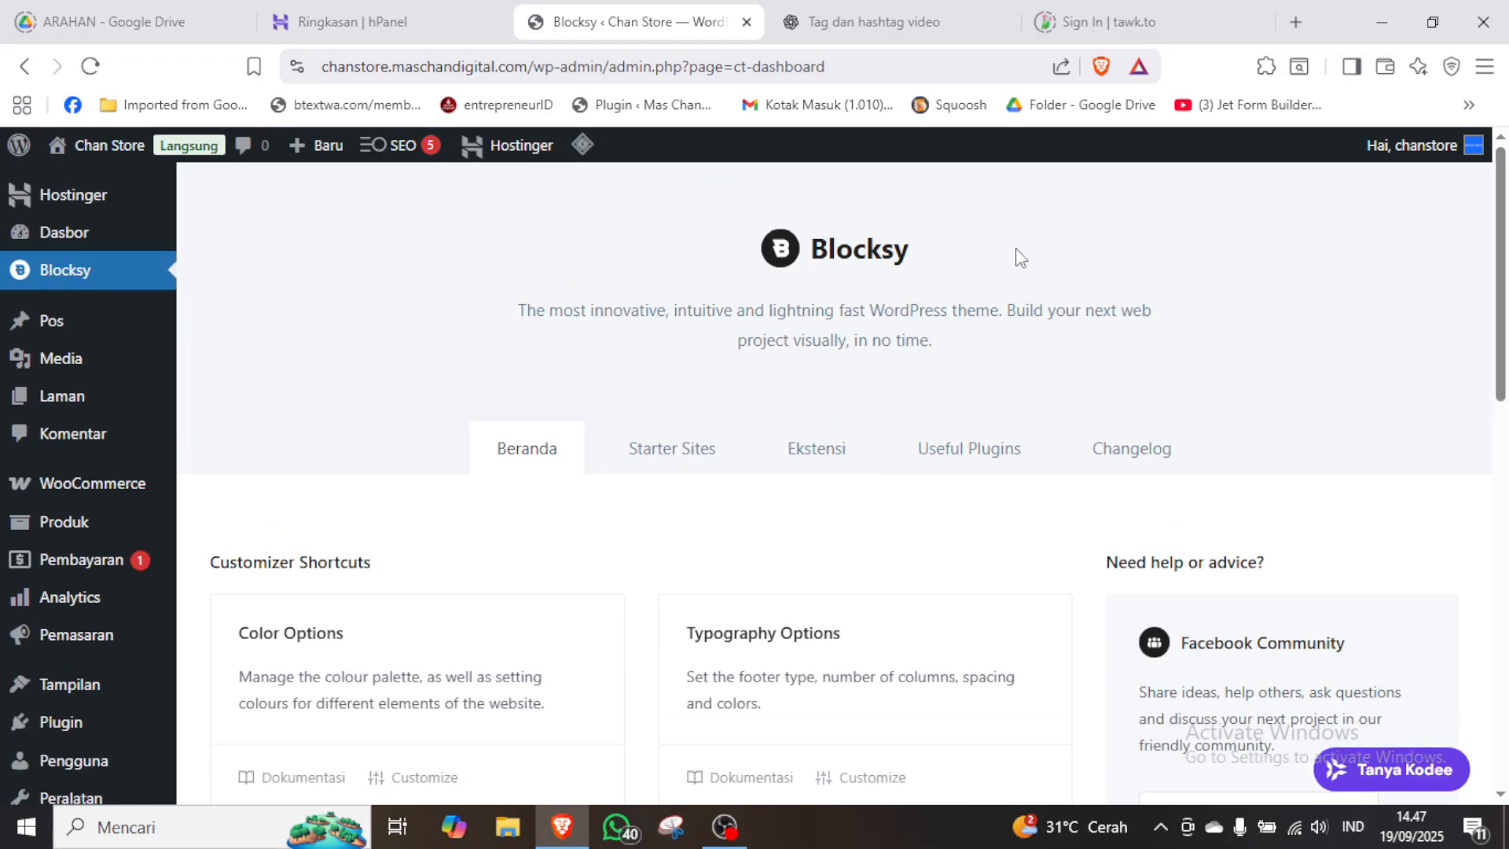
{"action": "scroll", "coordinate": [314, 346], "scroll_direction": "down", "scroll_amount": 4}
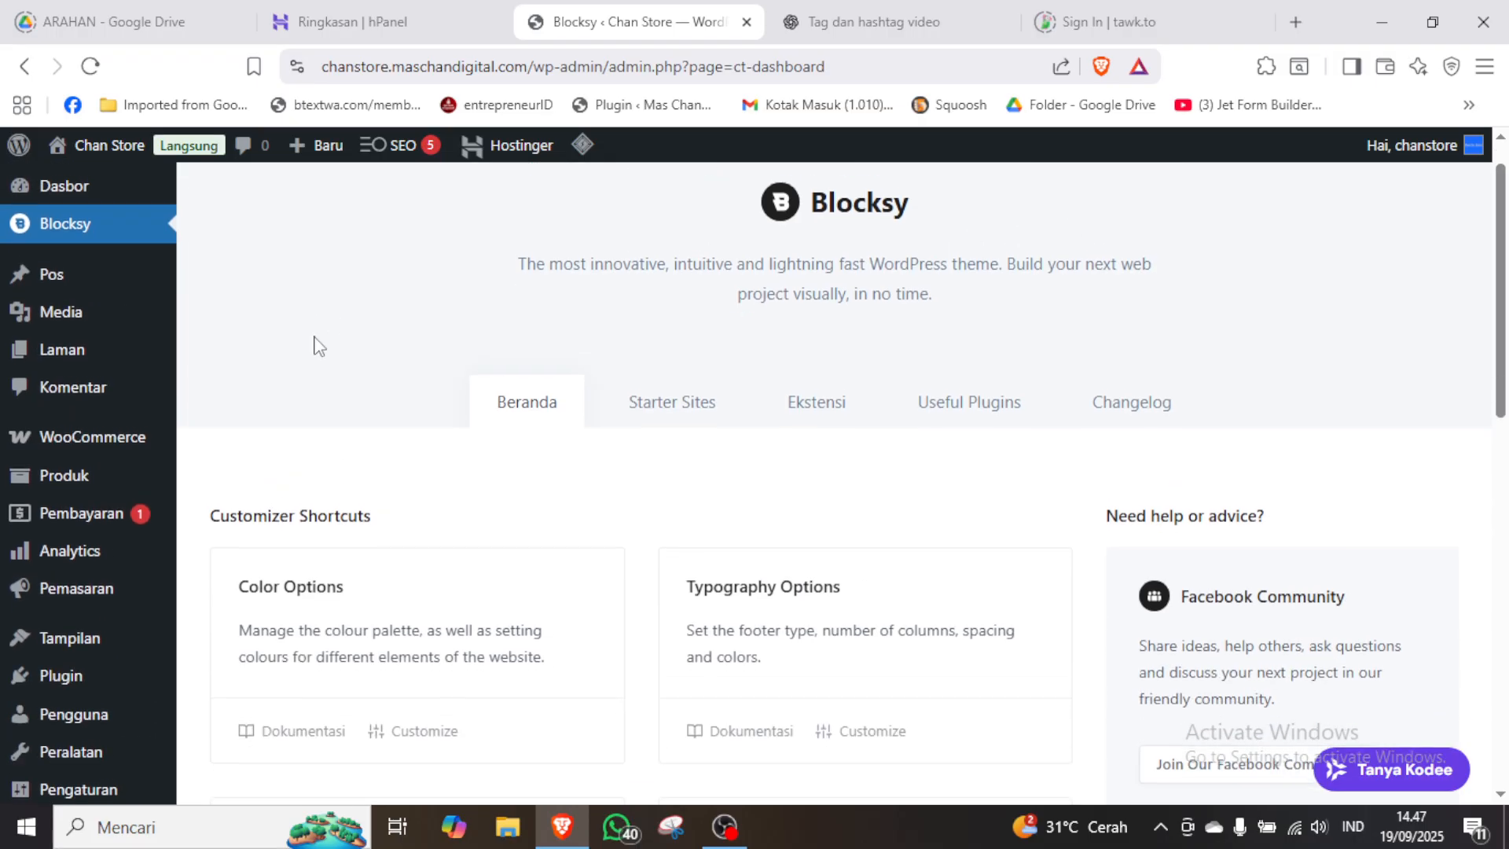
{"action": "scroll", "coordinate": [314, 346], "scroll_direction": "up", "scroll_amount": 2}
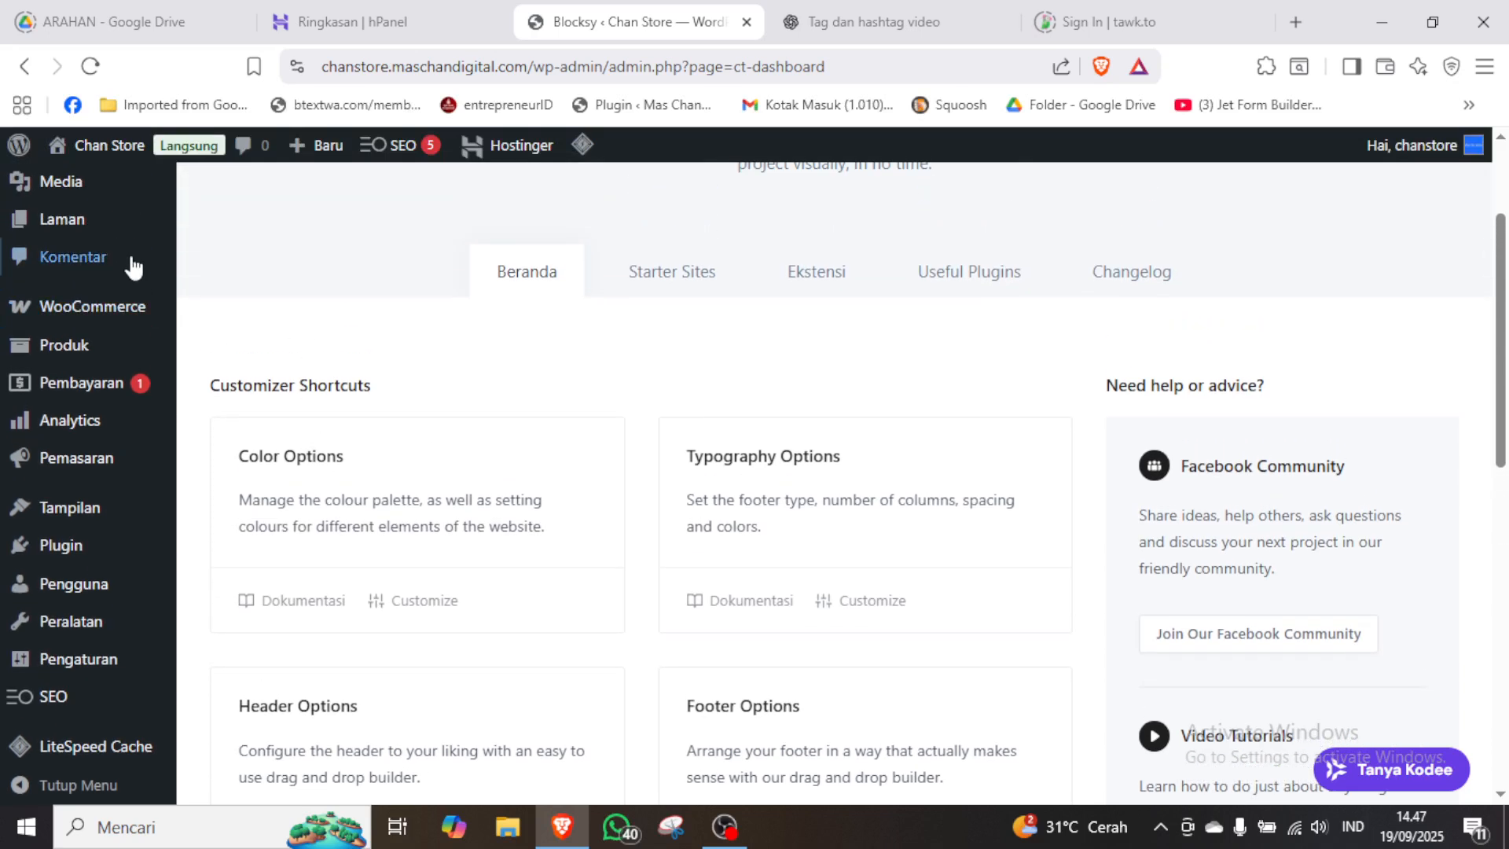
{"action": "mouse_move", "coordinate": [116, 509]}
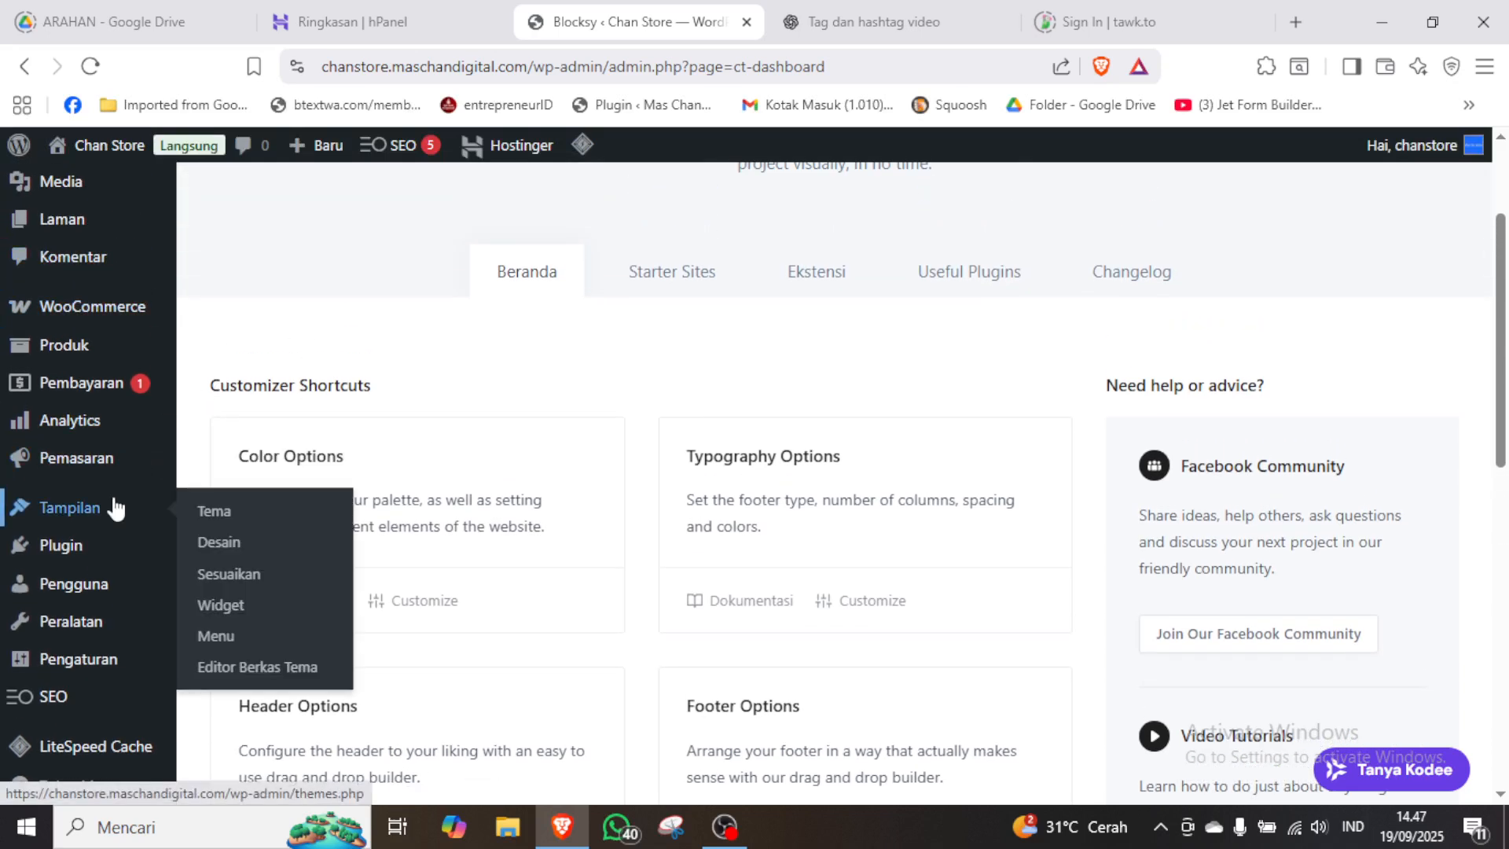
{"action": "left_click", "coordinate": [209, 512]}
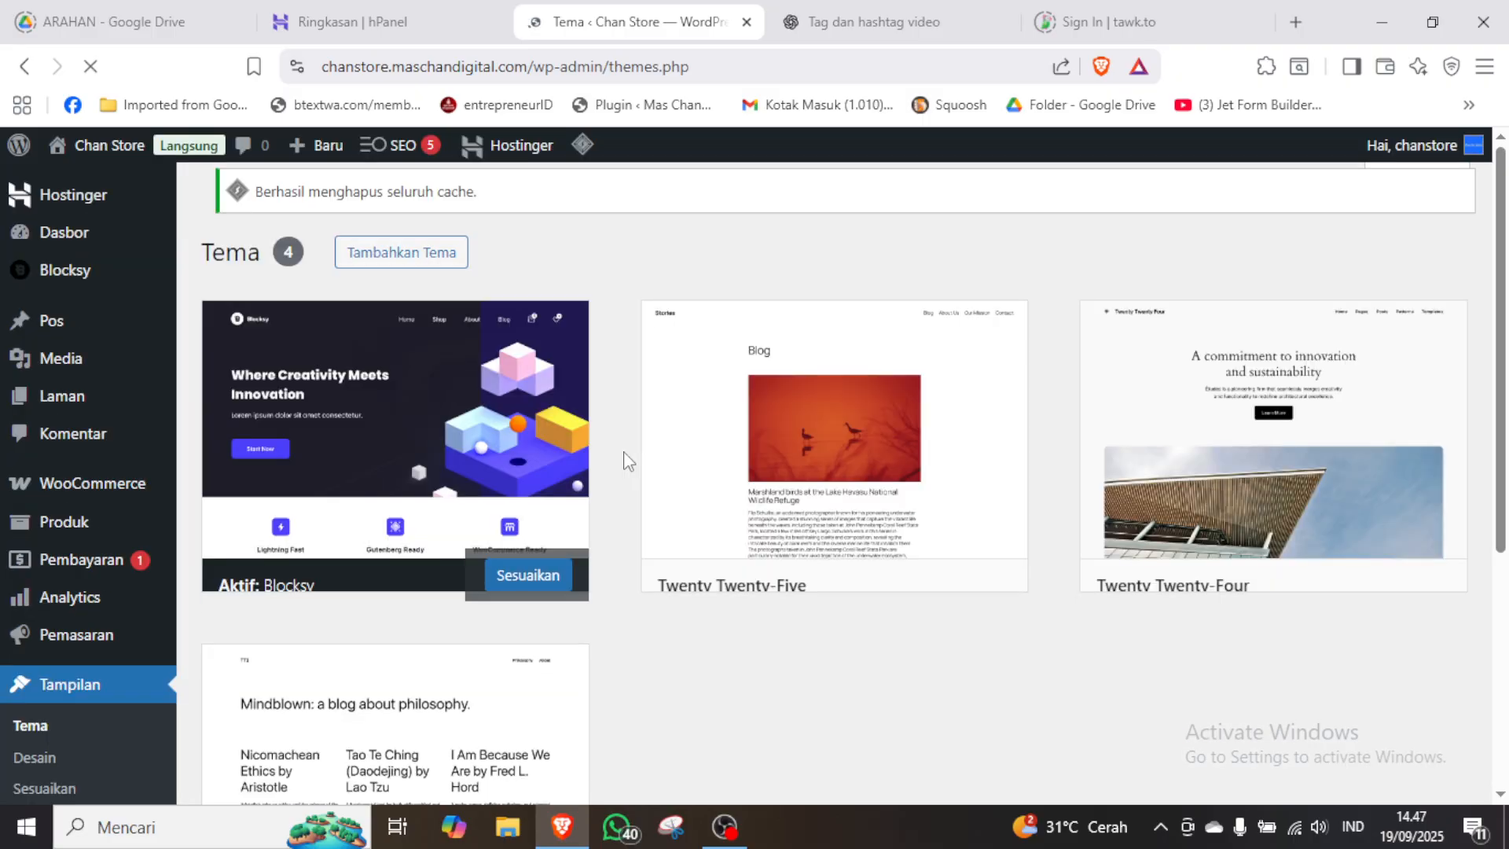
- Delete the Twenty Twenty-Three and Twenty Twenty-Four themes, confirming each deletion
{"action": "left_click_drag", "start_coordinate": [1505, 362], "coordinate": [1050, 565]}
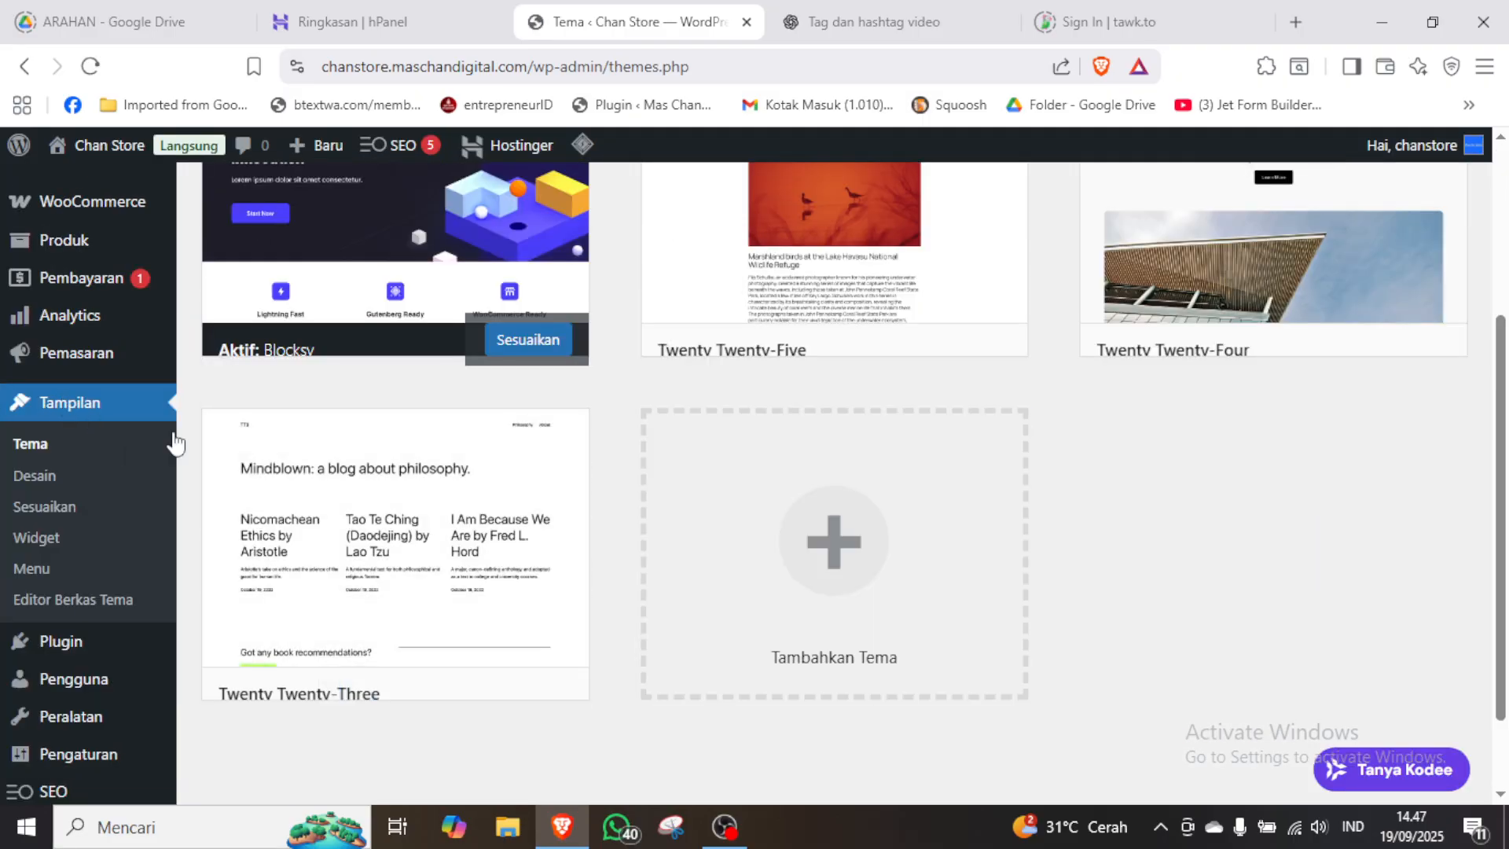
{"action": "left_click", "coordinate": [497, 598]}
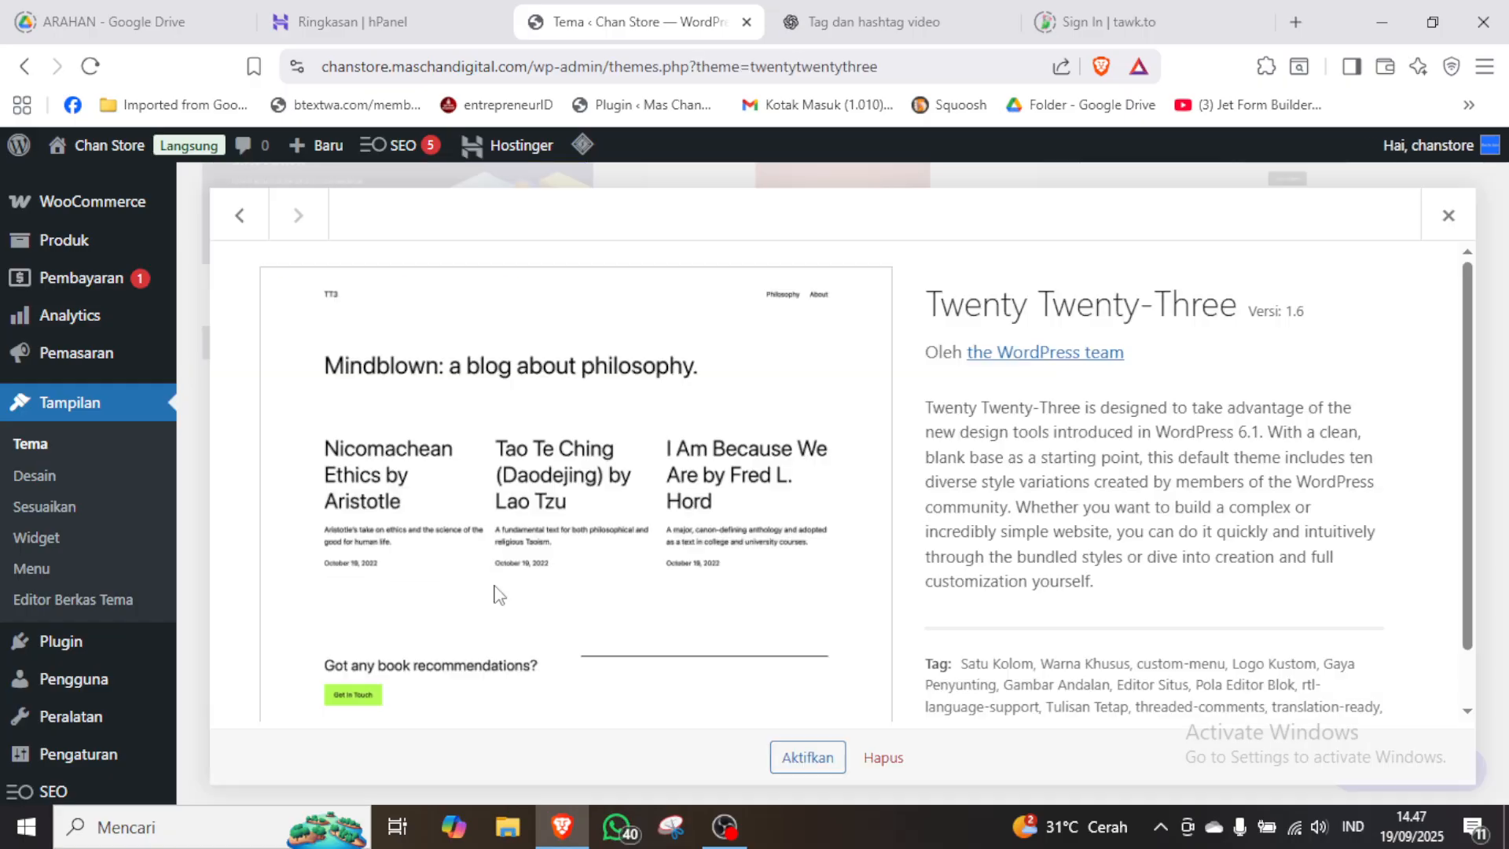
{"action": "left_click", "coordinate": [884, 757]}
{"action": "left_click", "coordinate": [865, 267]}
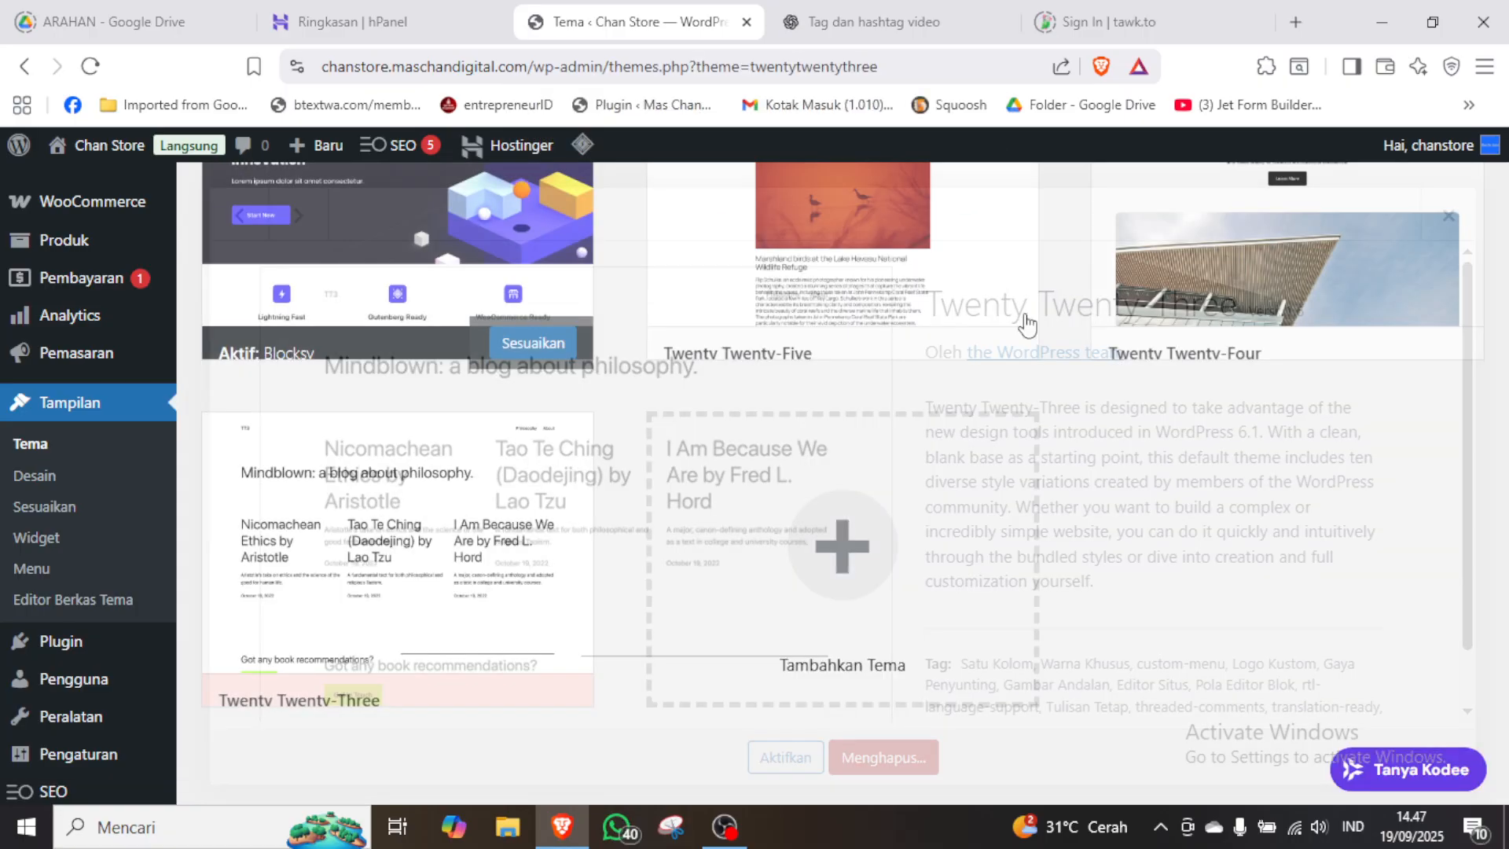
{"action": "left_click", "coordinate": [1395, 280]}
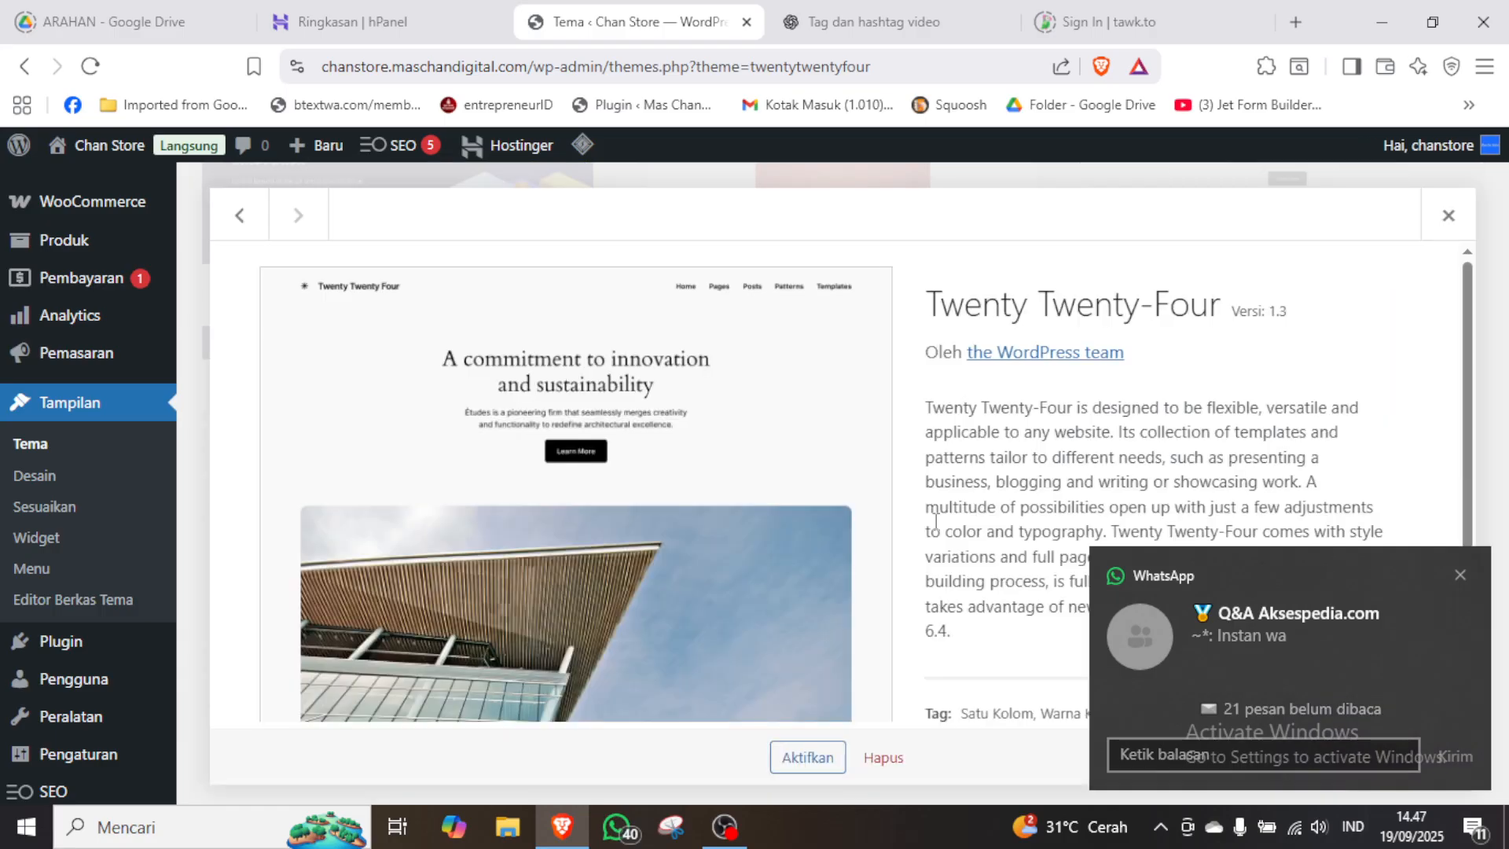
{"action": "left_click", "coordinate": [883, 755]}
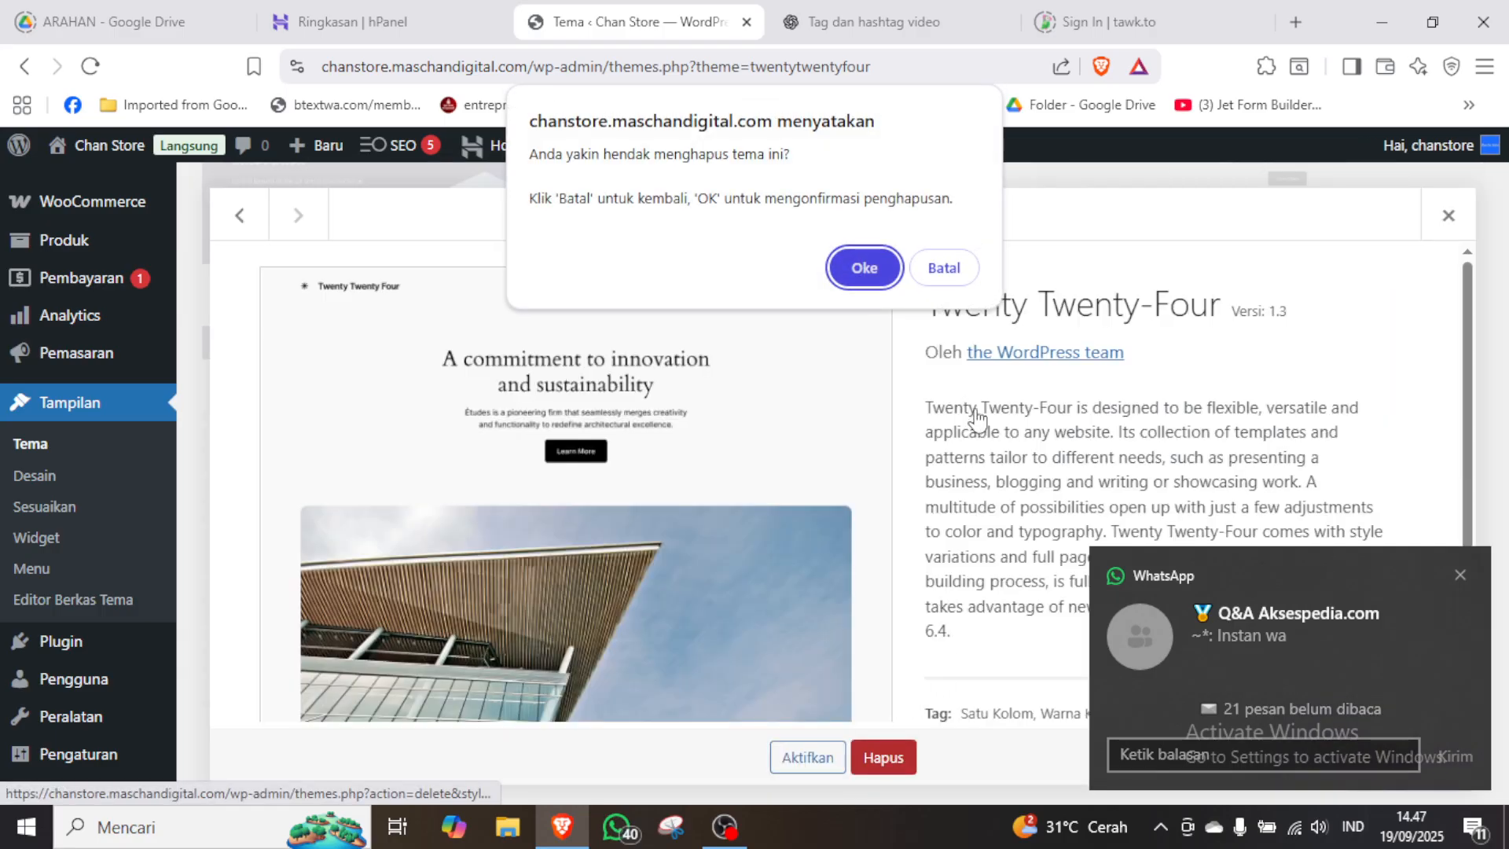
{"action": "left_click", "coordinate": [868, 264]}
- Delete the Twenty Twenty-Five theme as well, confirming the deletion
{"action": "left_click", "coordinate": [953, 241]}
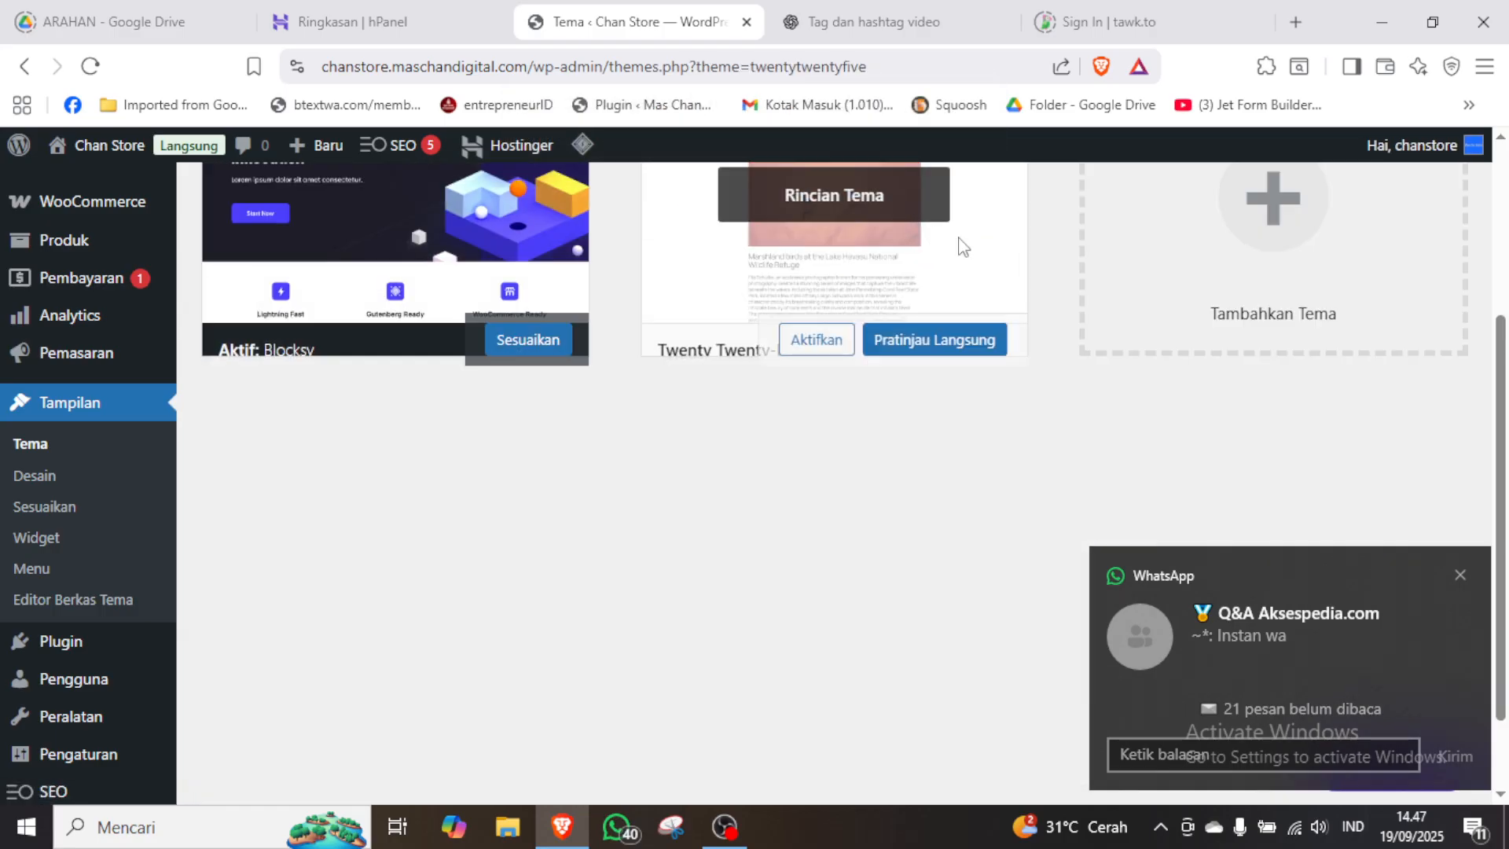
{"action": "left_click", "coordinate": [883, 756]}
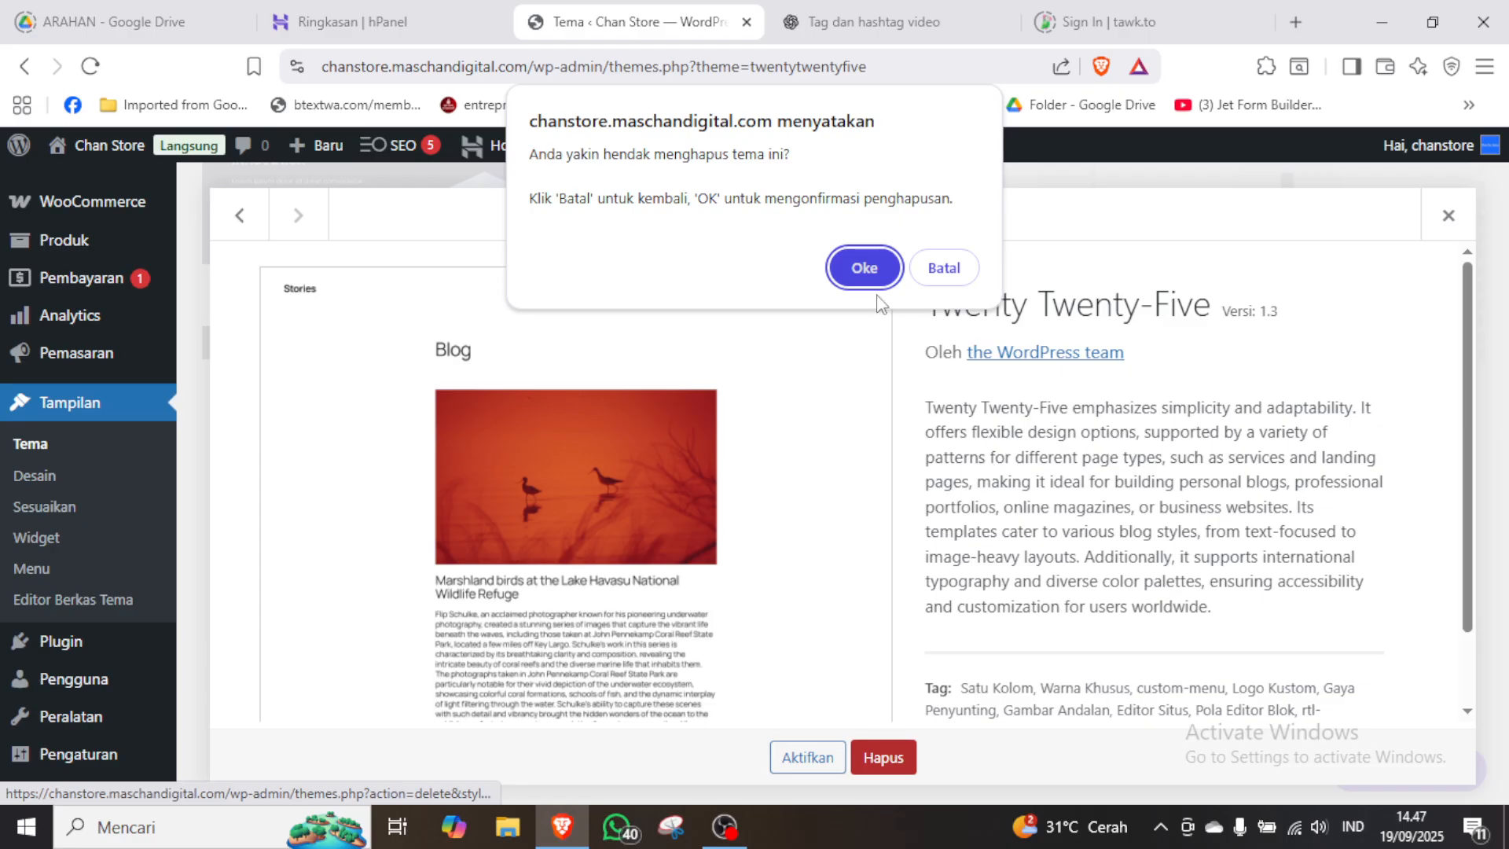
{"action": "left_click", "coordinate": [866, 270]}
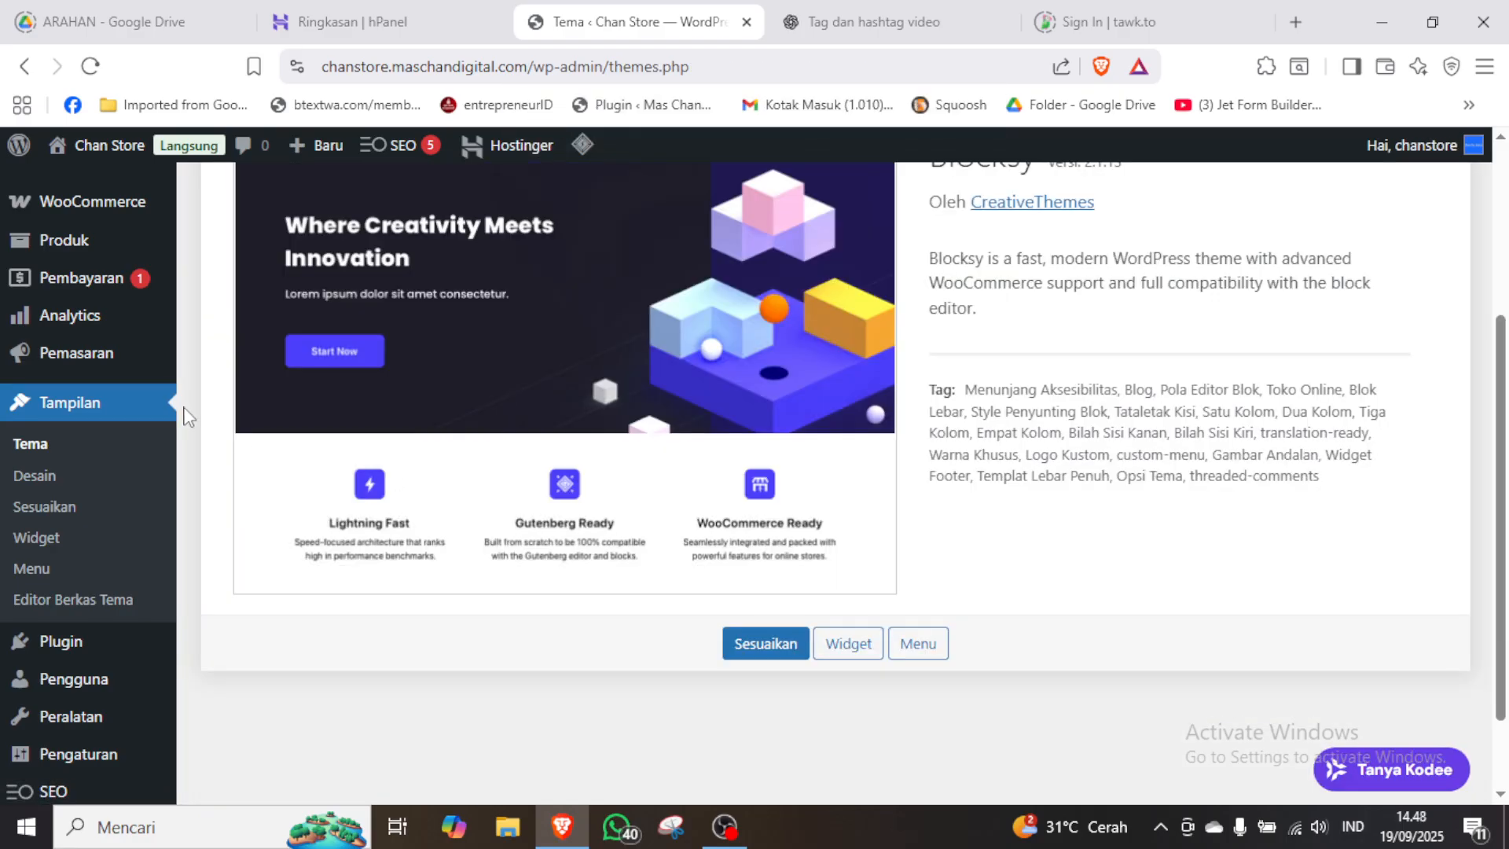
{"action": "scroll", "coordinate": [186, 416], "scroll_direction": "up", "scroll_amount": 3}
{"action": "scroll", "coordinate": [187, 417], "scroll_direction": "up", "scroll_amount": 1}
{"action": "scroll", "coordinate": [187, 416], "scroll_direction": "down", "scroll_amount": 5}
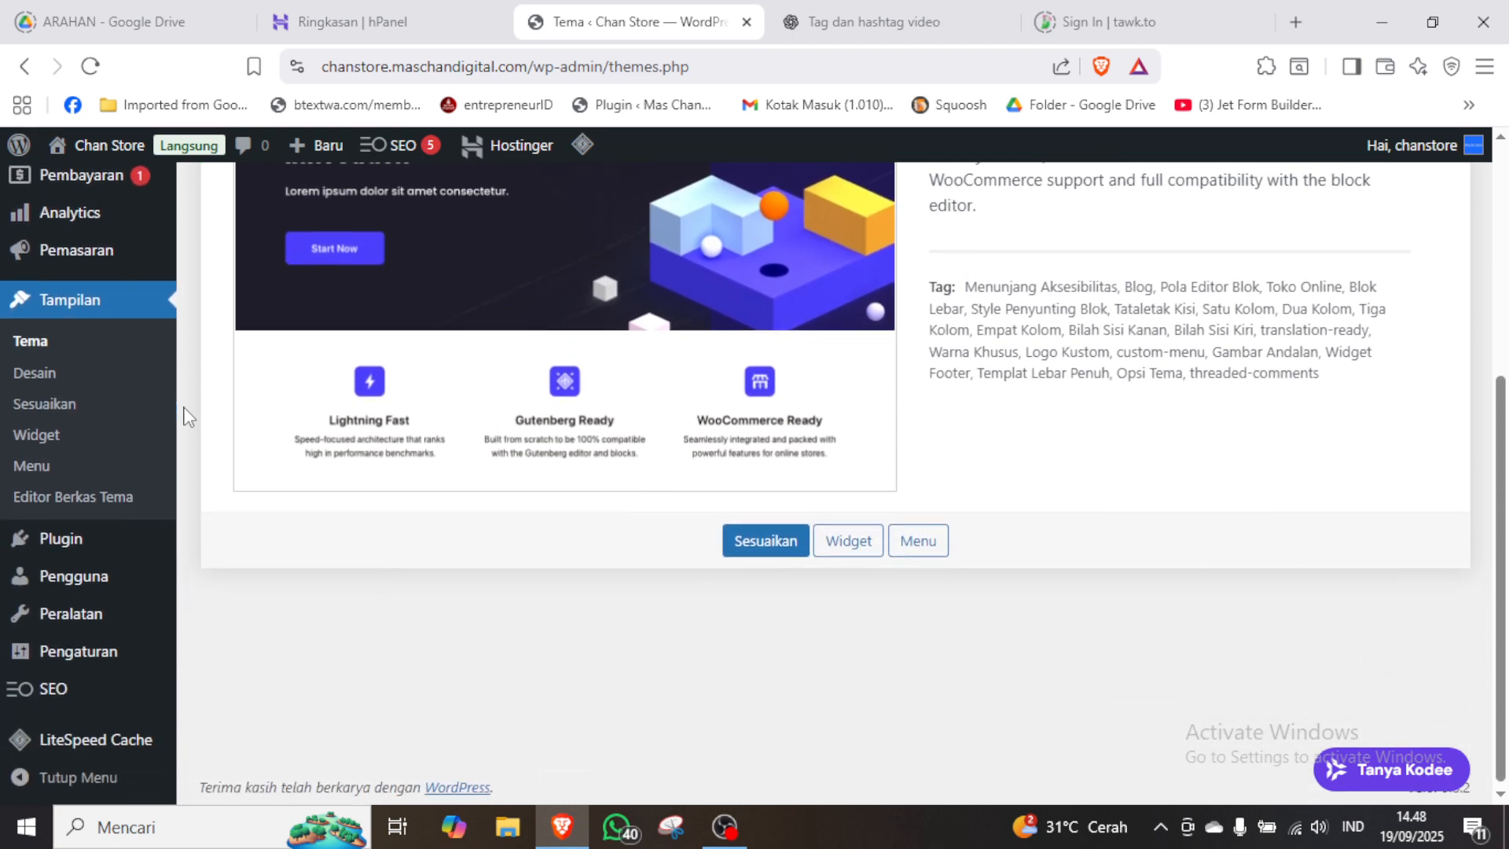
{"action": "mouse_move", "coordinate": [117, 667]}
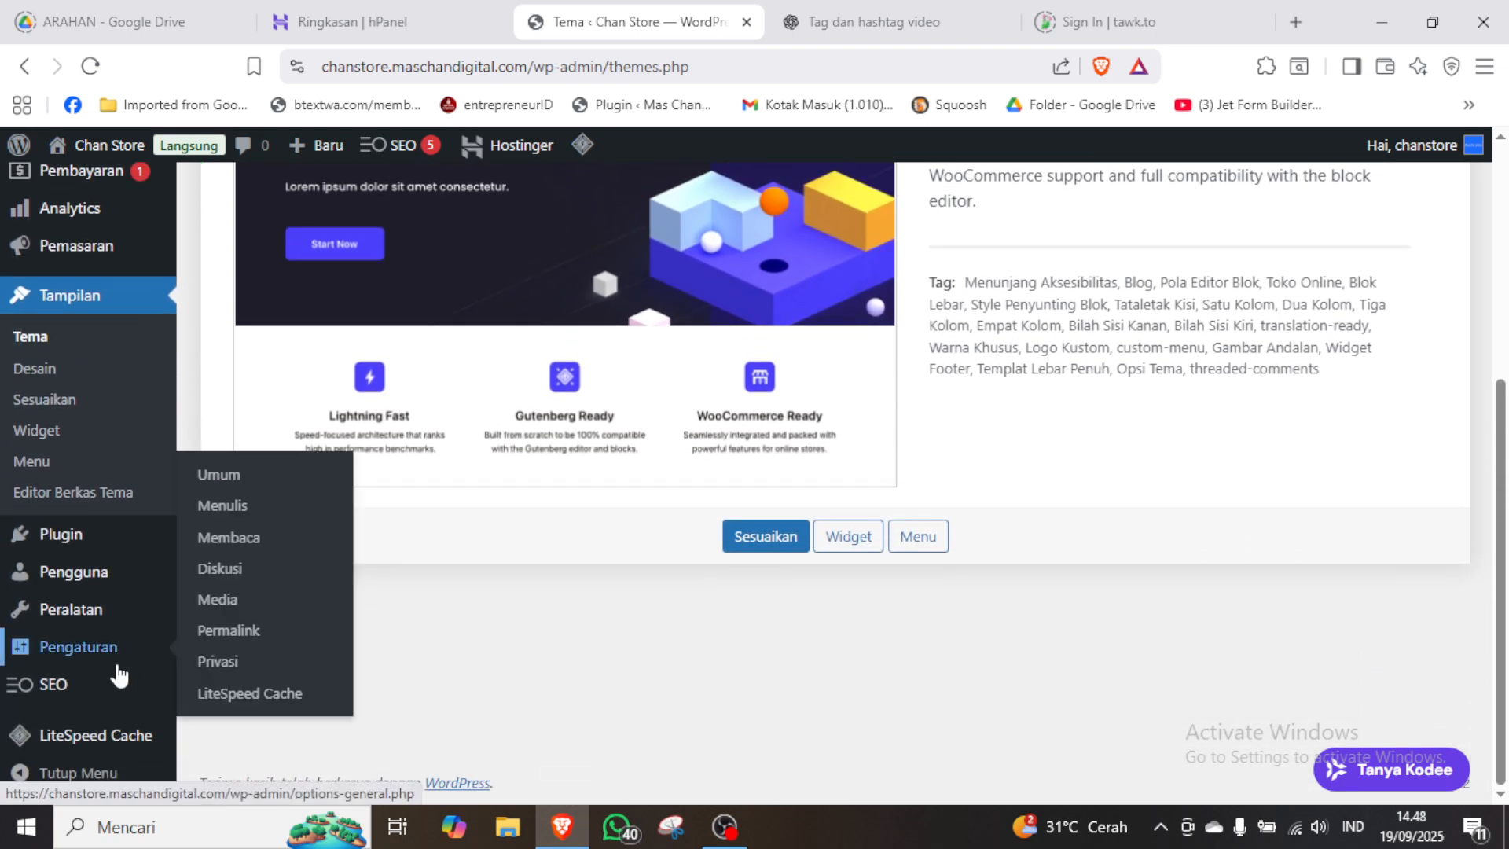
- In Reading settings choose 'Laman statis' with Toko as Beranda and save the changes
{"action": "left_click", "coordinate": [228, 538]}
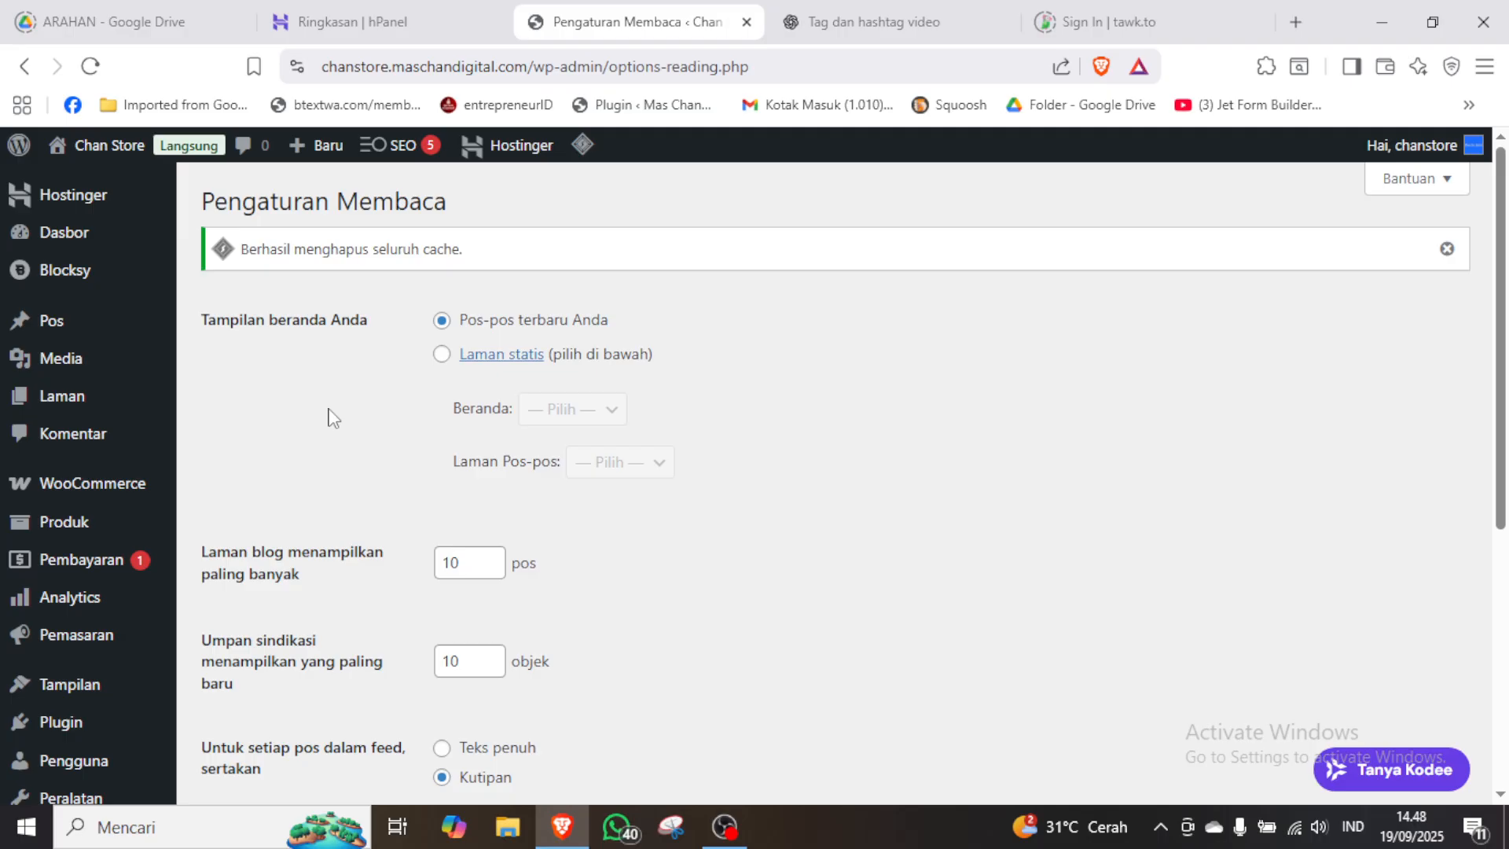
{"action": "left_click", "coordinate": [441, 354]}
{"action": "left_click", "coordinate": [591, 420]}
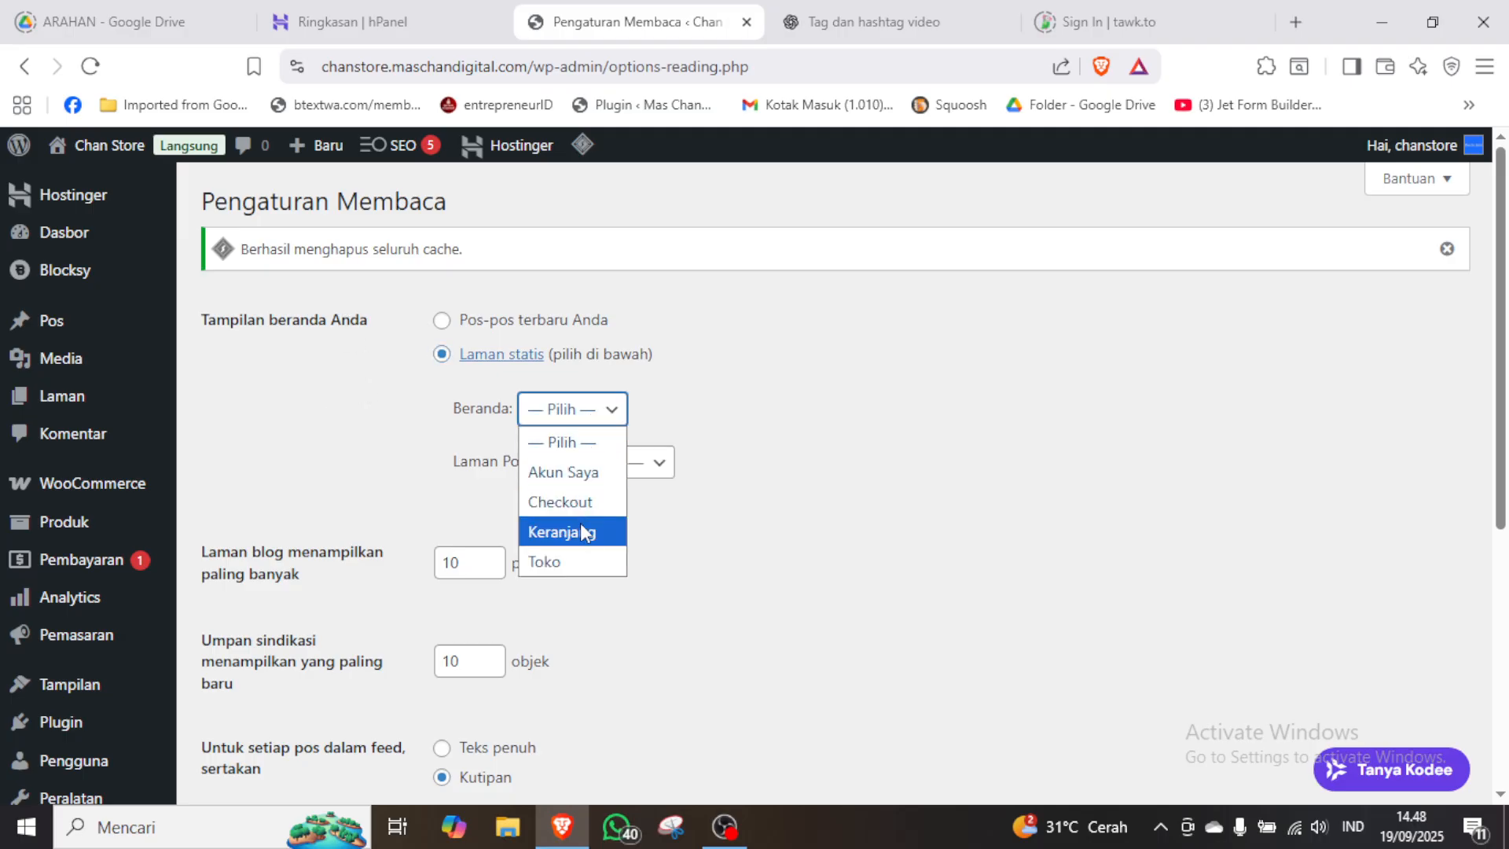
{"action": "left_click", "coordinate": [585, 562]}
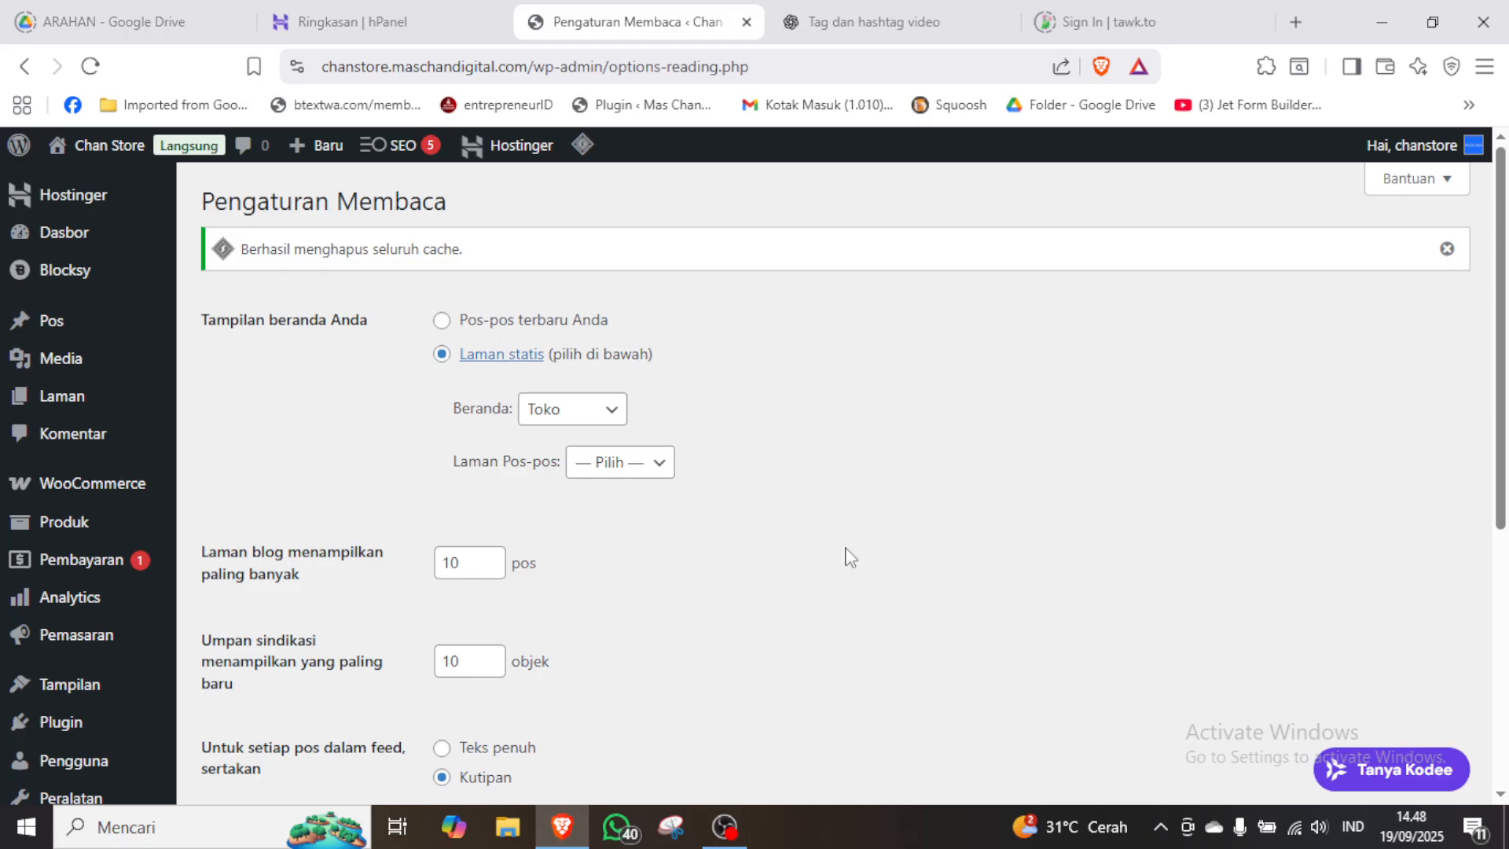
{"action": "left_click_drag", "start_coordinate": [1501, 338], "coordinate": [1500, 543]}
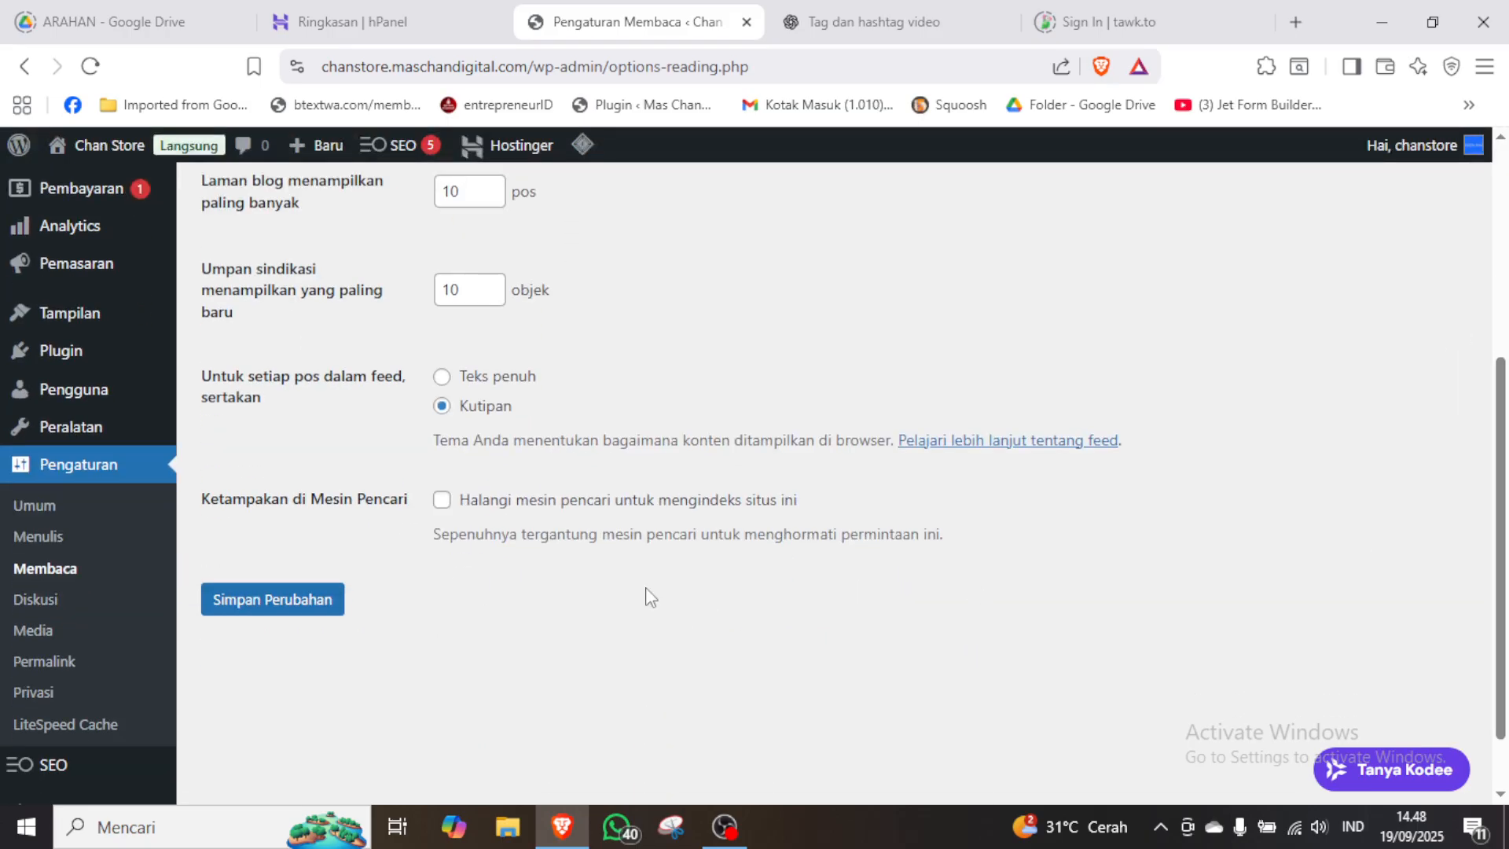
{"action": "left_click", "coordinate": [308, 613]}
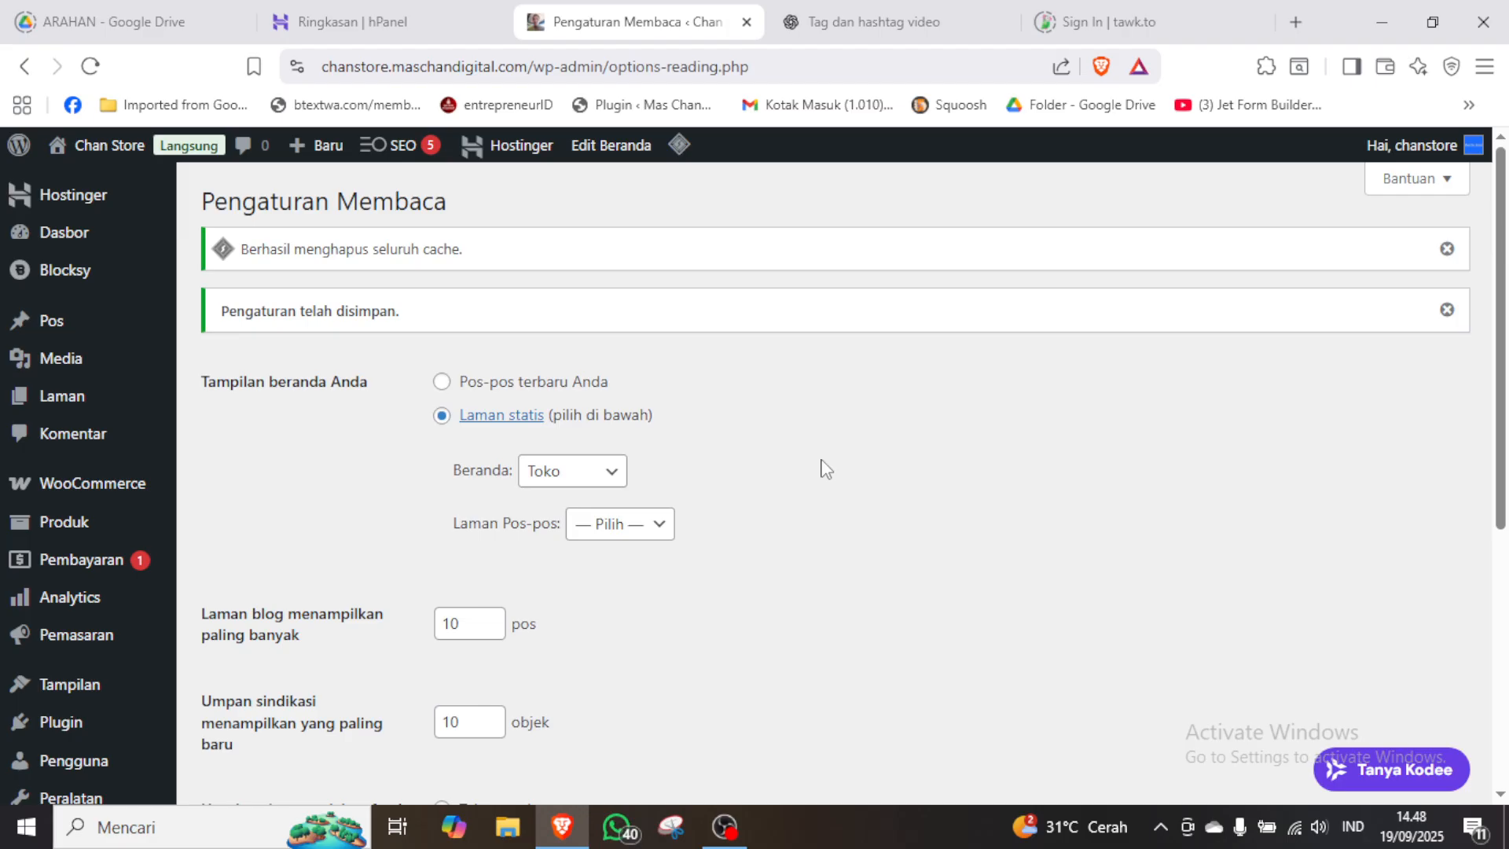
- Open the Chan Store front page in a new window to confirm it opens on Toko
{"action": "key", "text": "ctrl+n"}
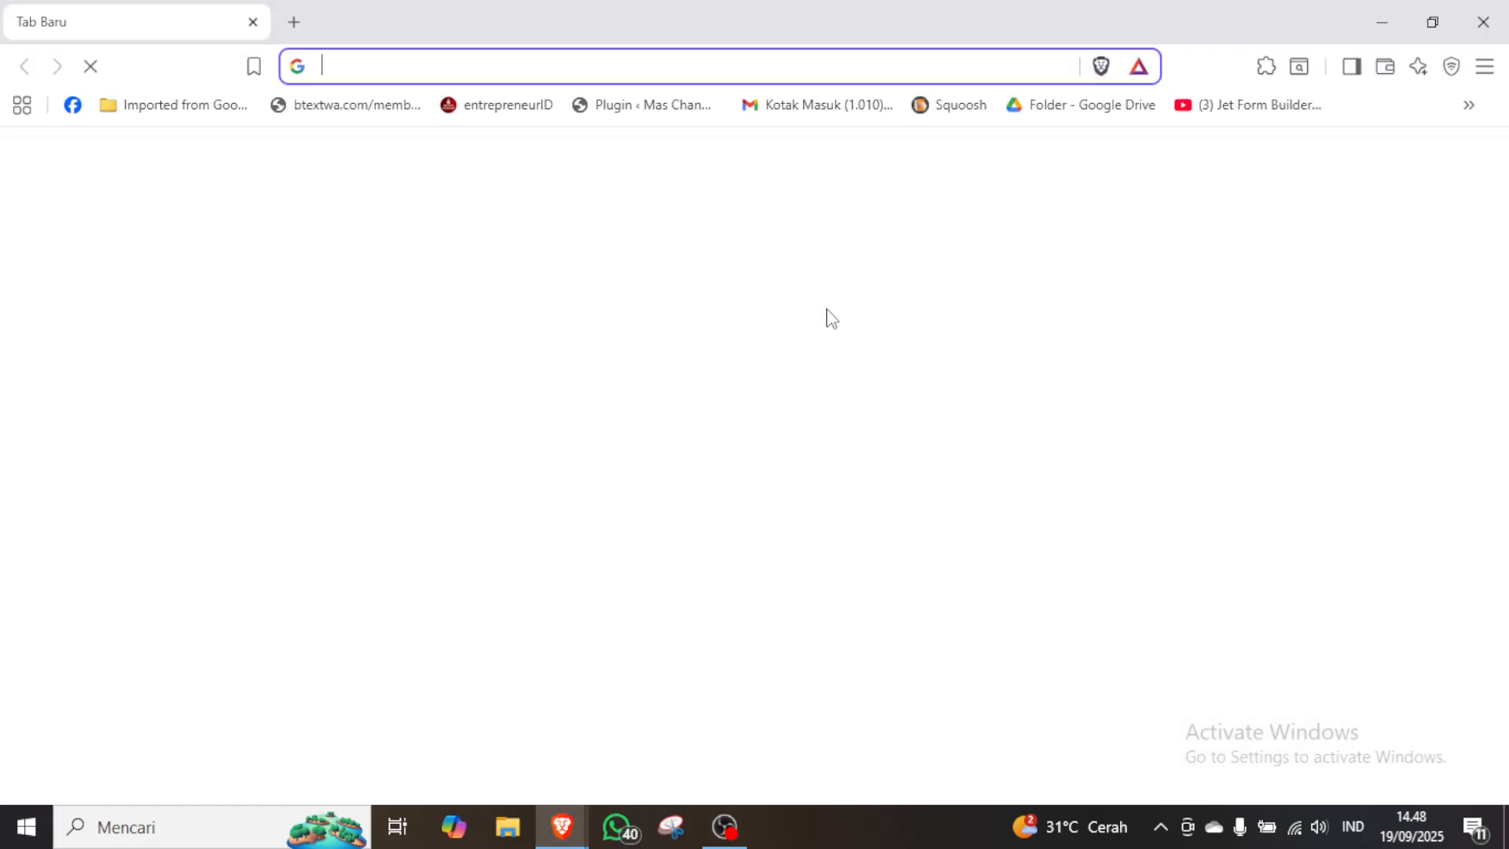
{"action": "type", "text": "cha"}
{"action": "key", "text": "Down"}
{"action": "key", "text": "Down"}
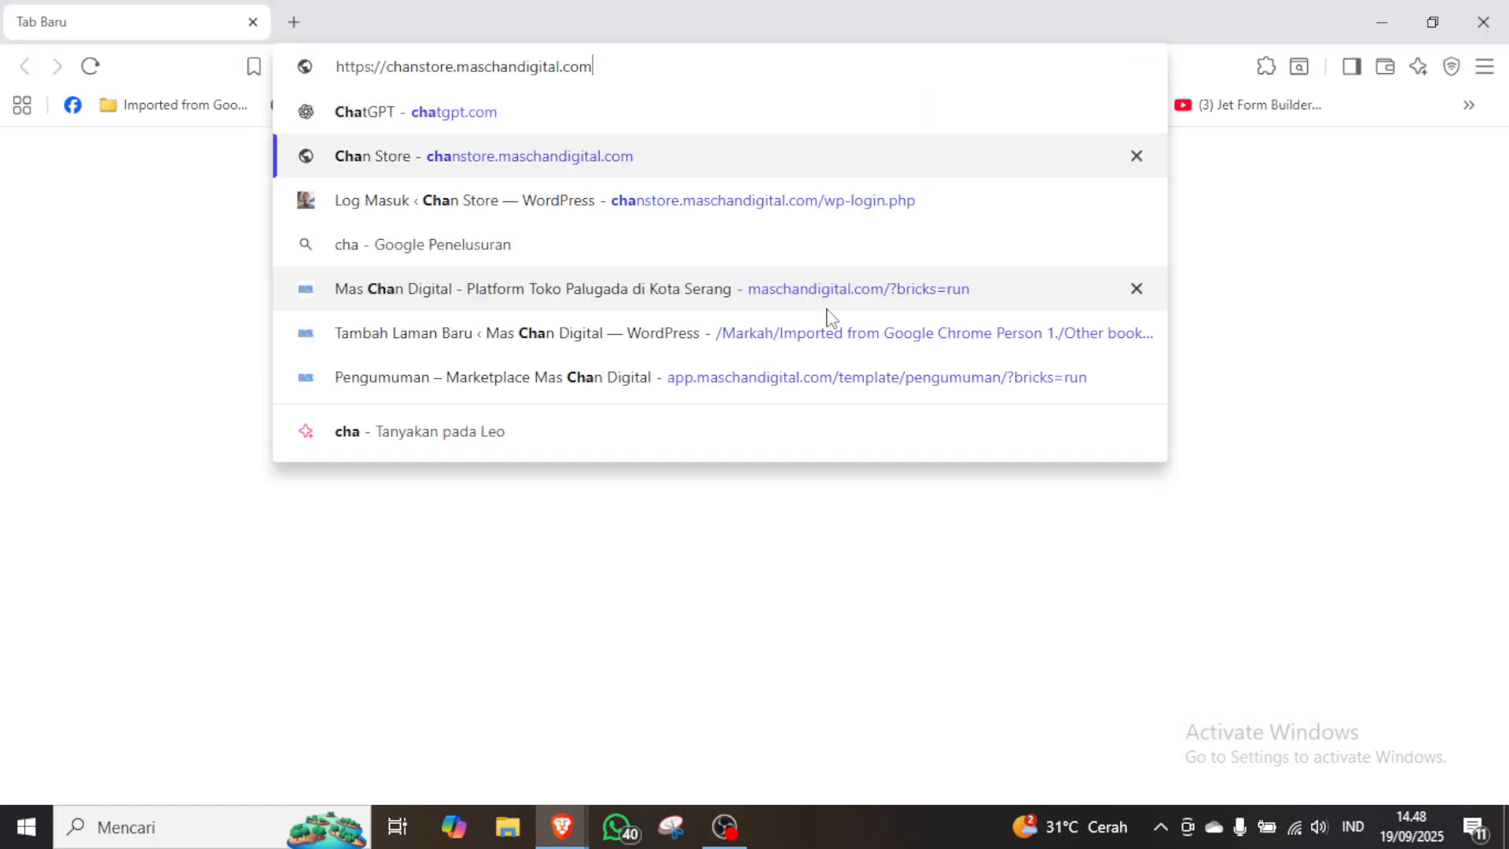
{"action": "key", "text": "Up"}
{"action": "key", "text": "Return"}
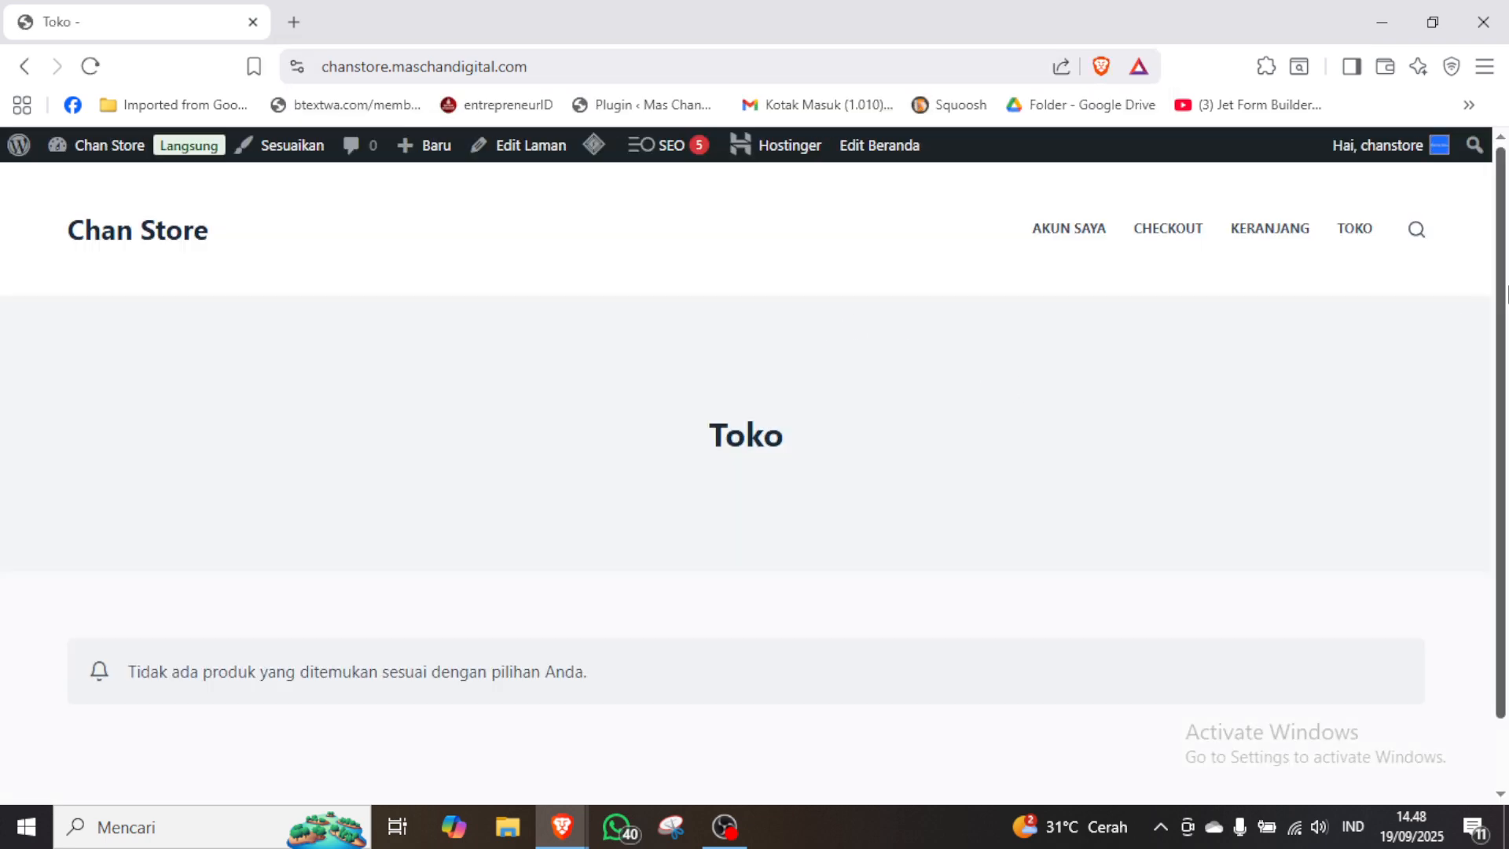
{"action": "scroll", "coordinate": [1505, 266], "scroll_direction": "down", "scroll_amount": 1}
{"action": "scroll", "coordinate": [913, 306], "scroll_direction": "up", "scroll_amount": 1}
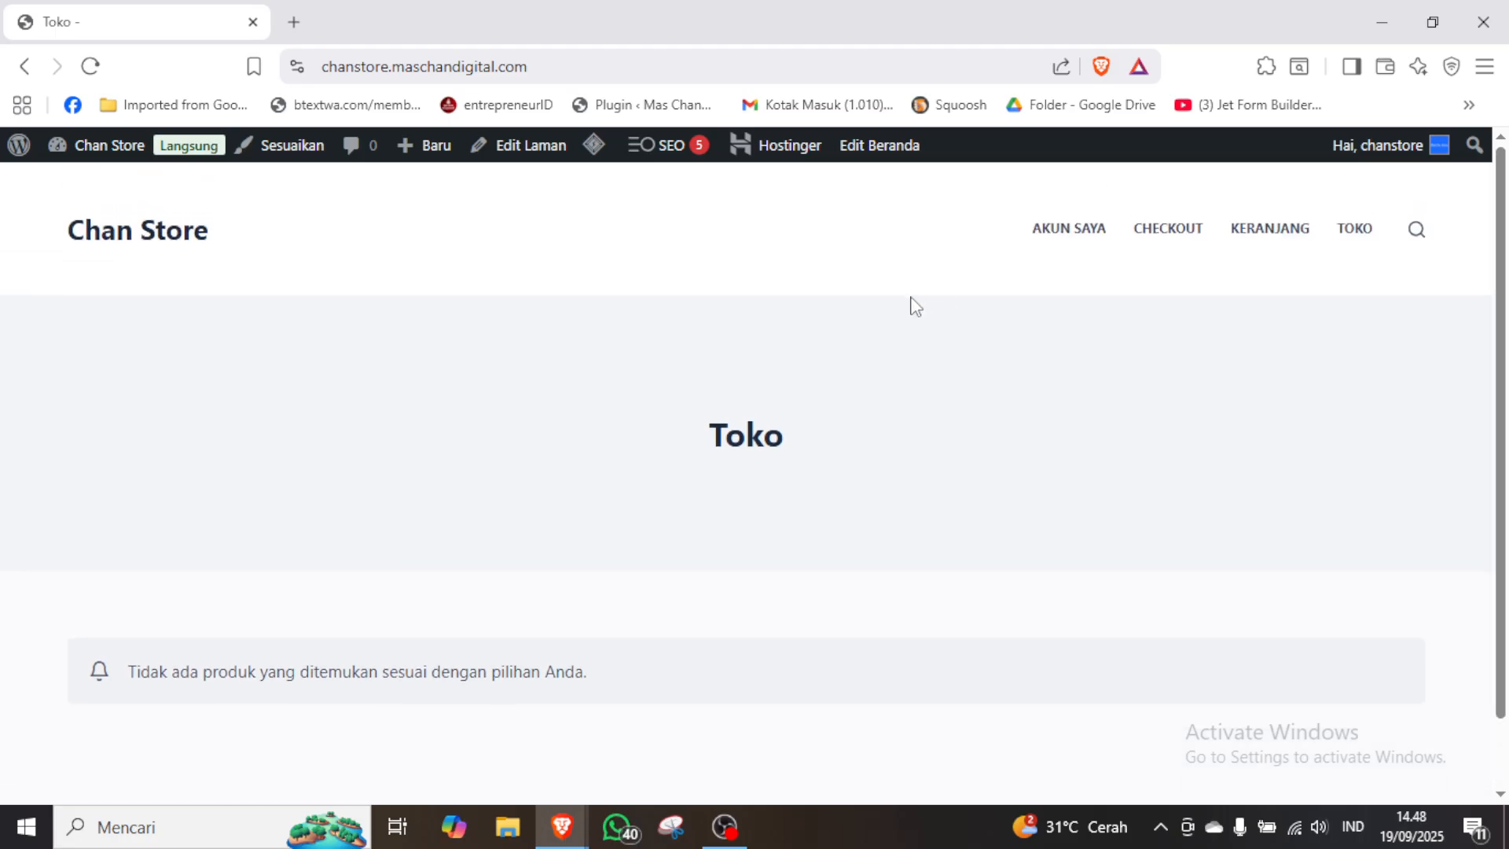
- Switch back to the WordPress Reading settings window
{"action": "key", "text": "alt+Tab"}
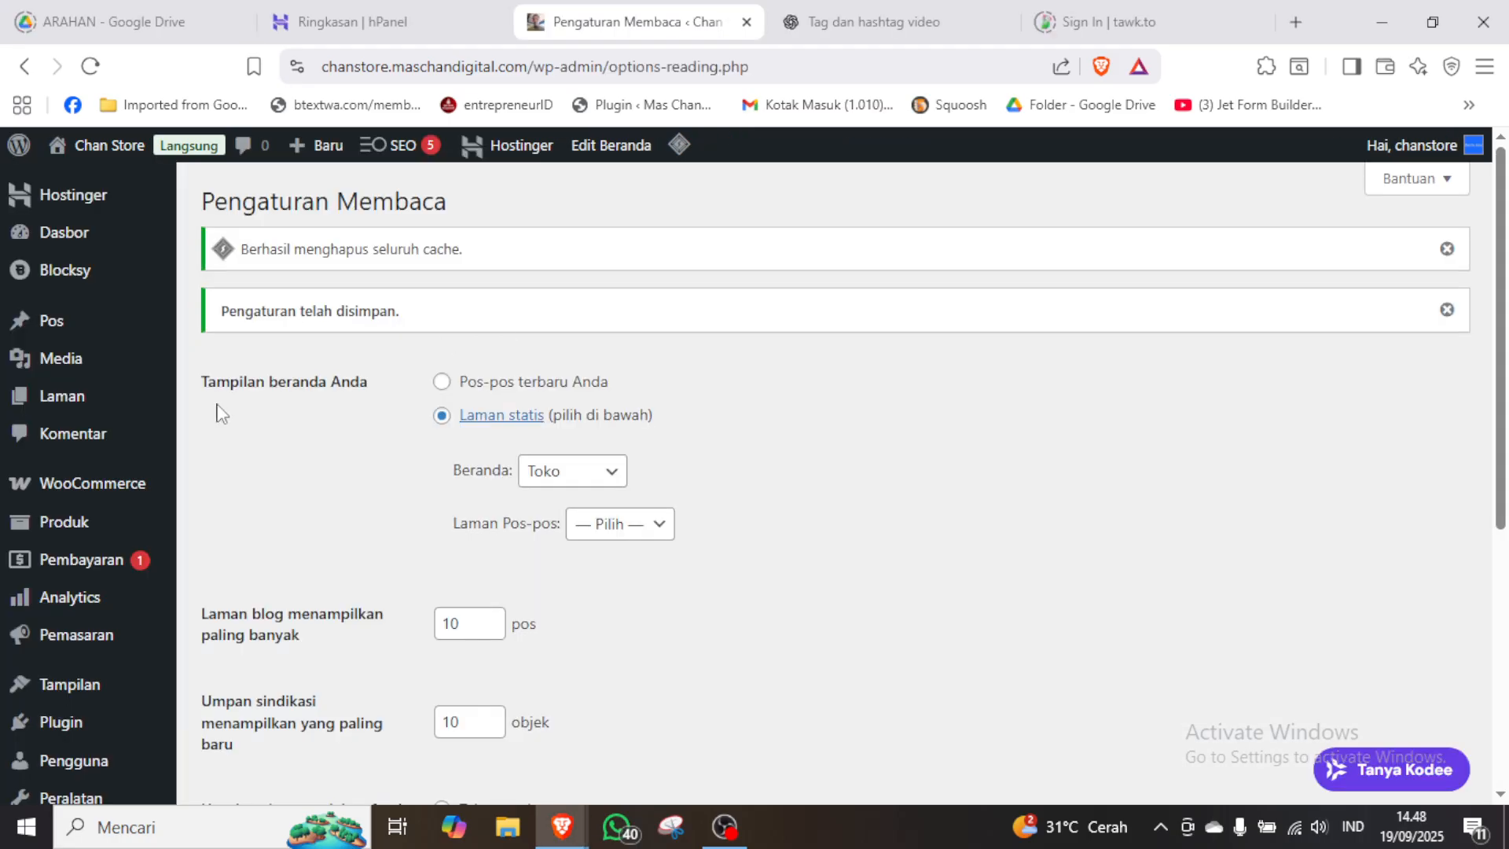
{"action": "scroll", "coordinate": [222, 414], "scroll_direction": "down", "scroll_amount": 1}
{"action": "scroll", "coordinate": [222, 414], "scroll_direction": "down", "scroll_amount": 3}
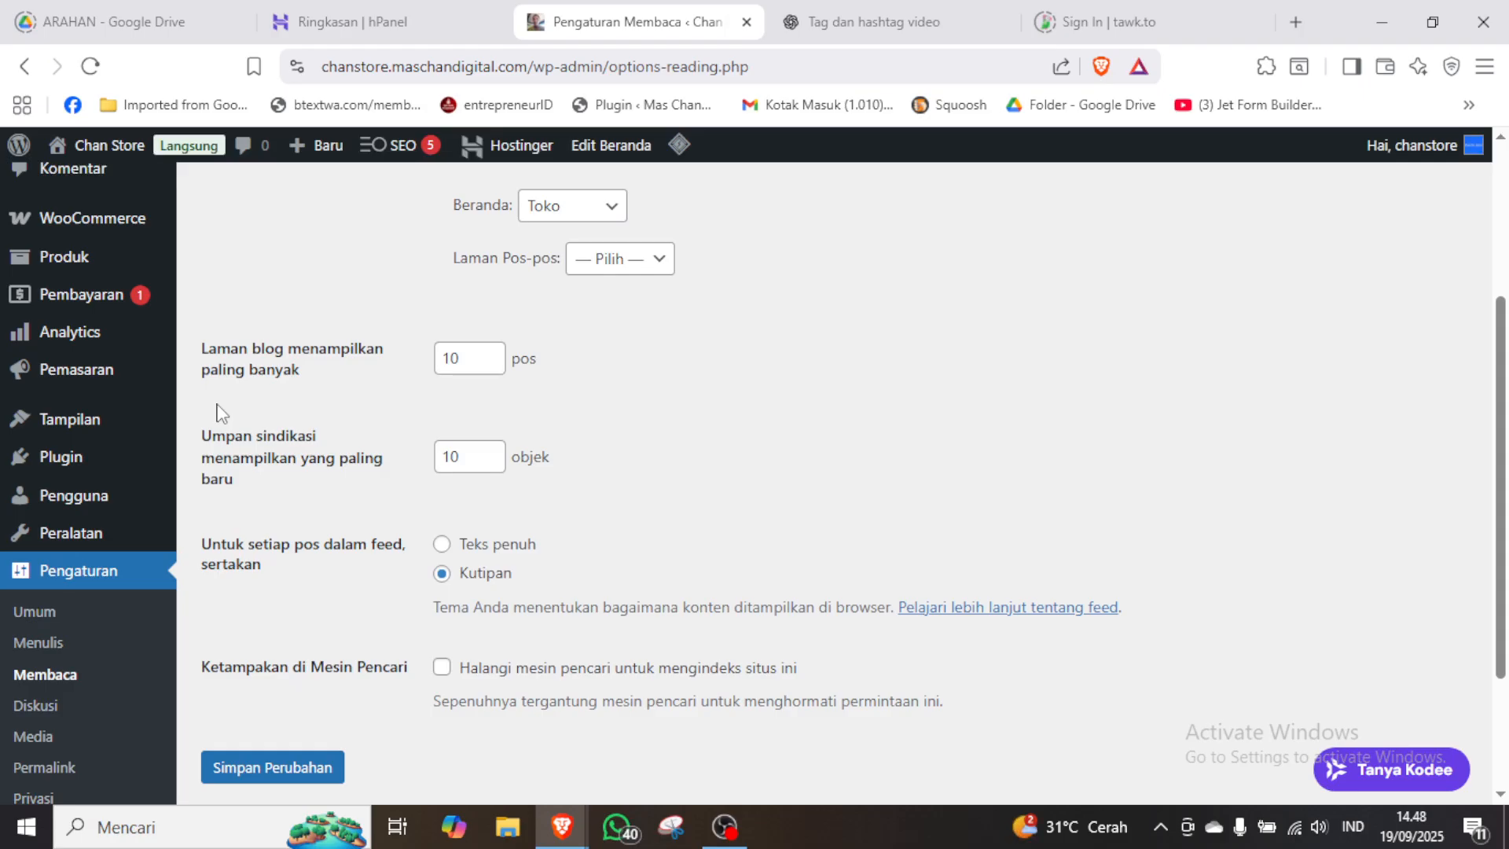
{"action": "mouse_move", "coordinate": [108, 431]}
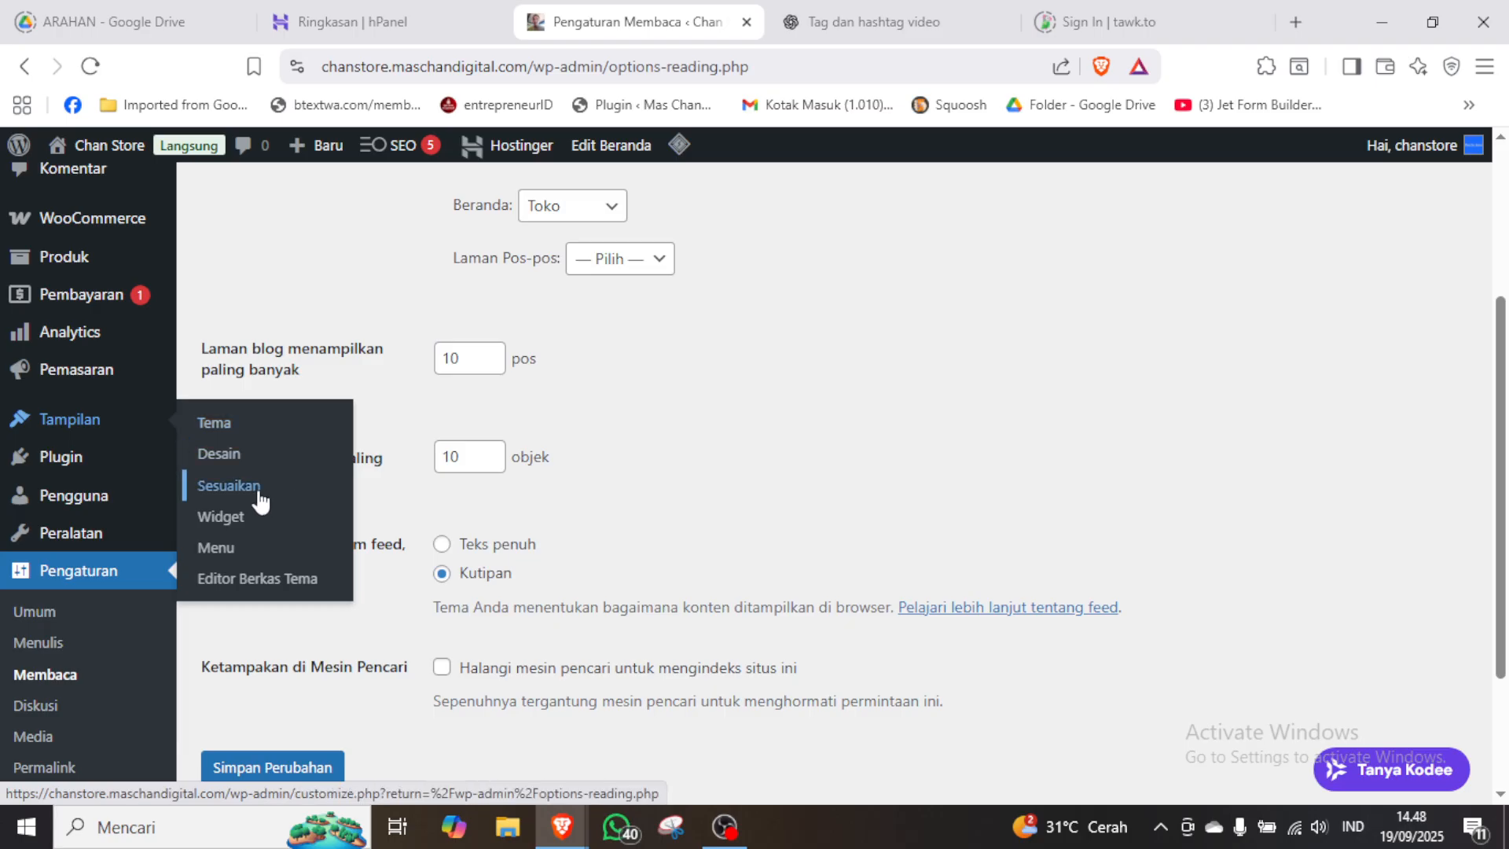
- Create a menu named Menu Utama assigned to Header Menu 1 and Mobile Menu
{"action": "left_click", "coordinate": [240, 549]}
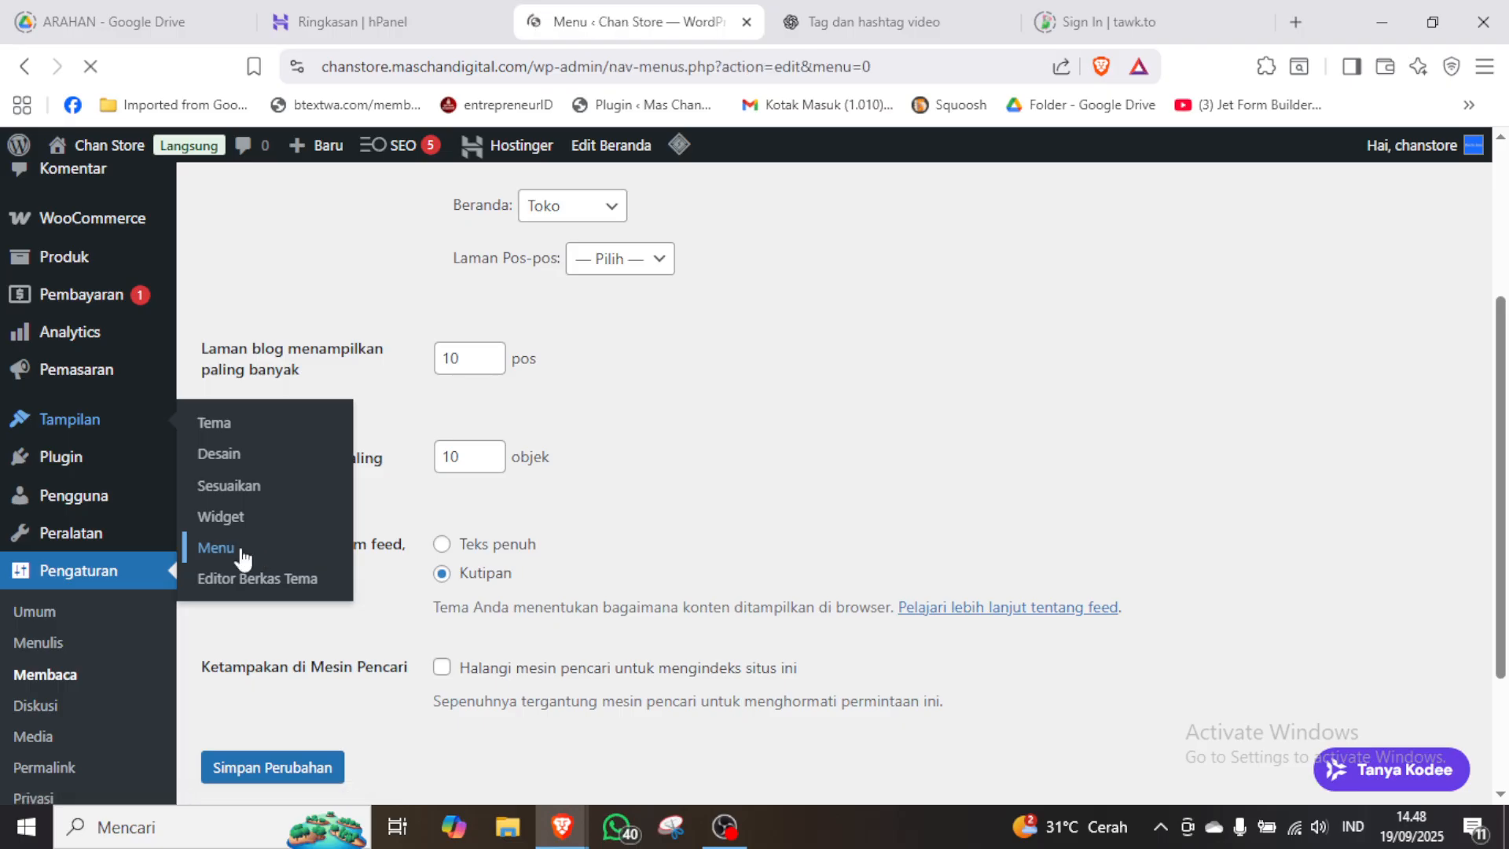
{"action": "scroll", "coordinate": [690, 416], "scroll_direction": "down", "scroll_amount": 2}
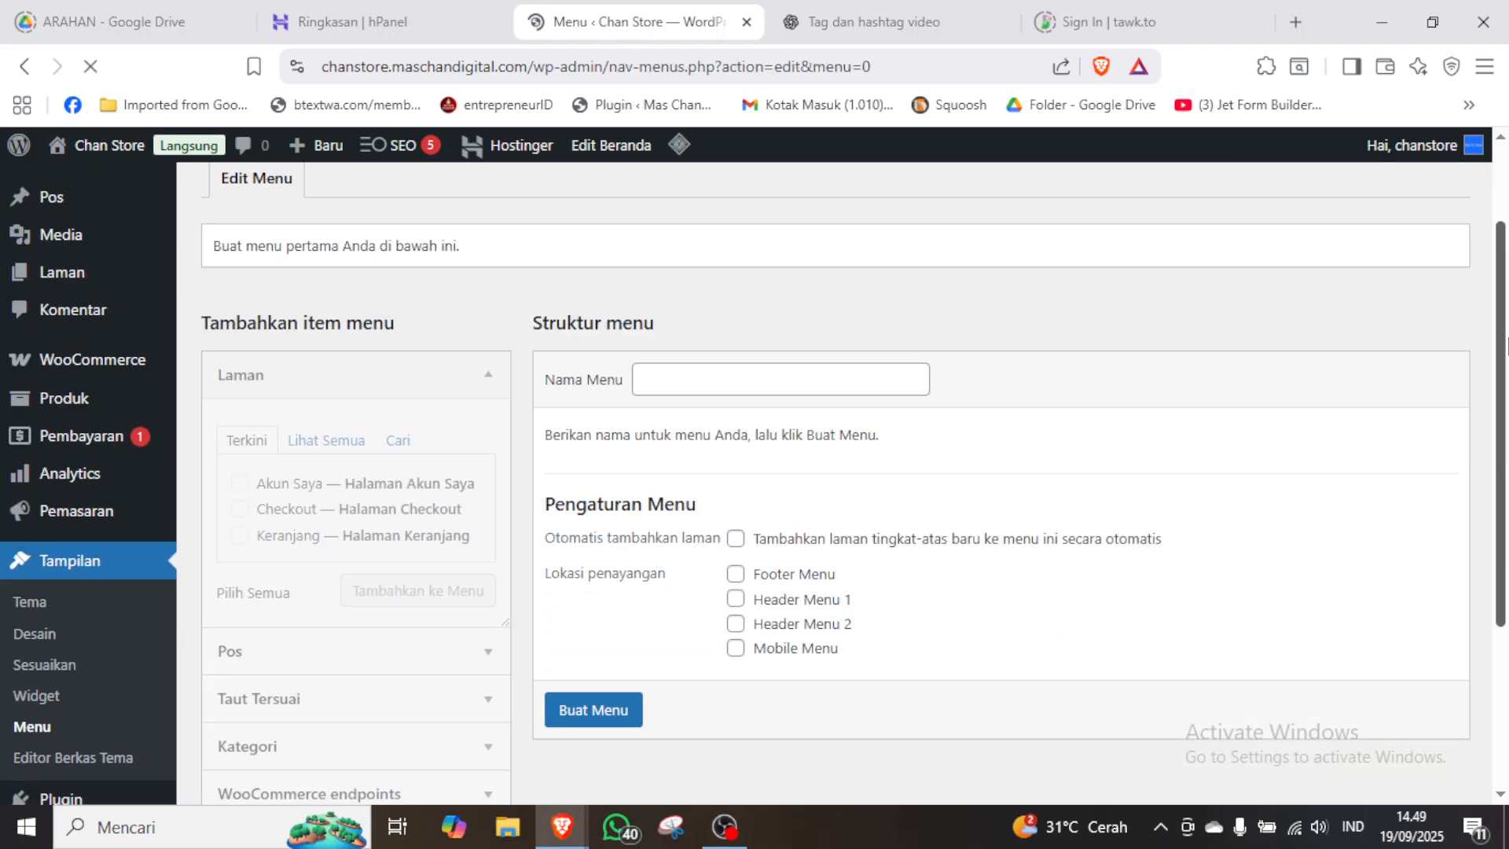
{"action": "left_click", "coordinate": [837, 365]}
{"action": "left_click", "coordinate": [809, 430]}
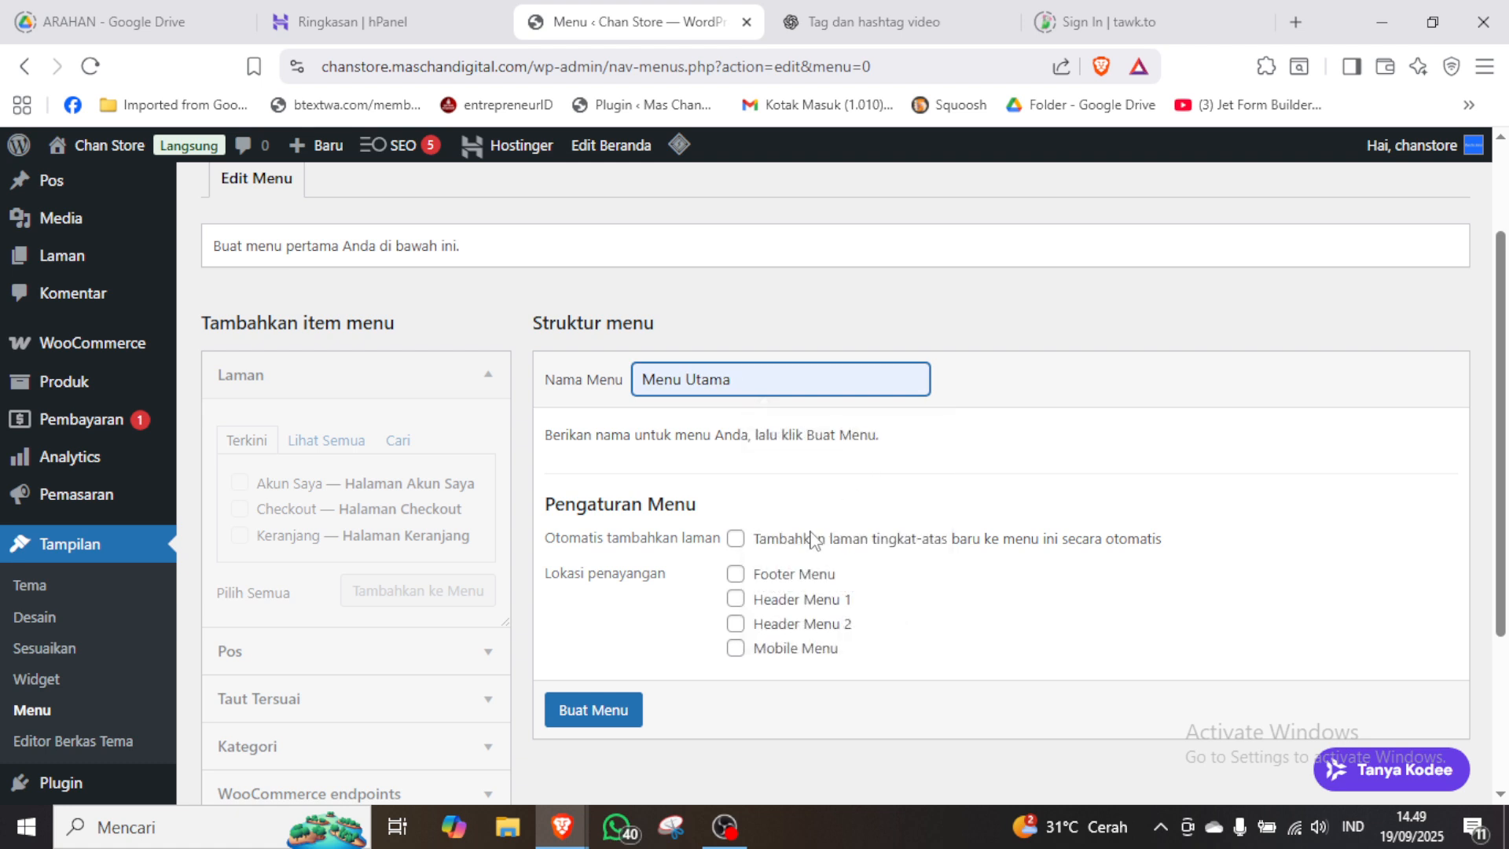
{"action": "left_click", "coordinate": [737, 600]}
{"action": "left_click", "coordinate": [736, 649]}
{"action": "left_click", "coordinate": [593, 711]}
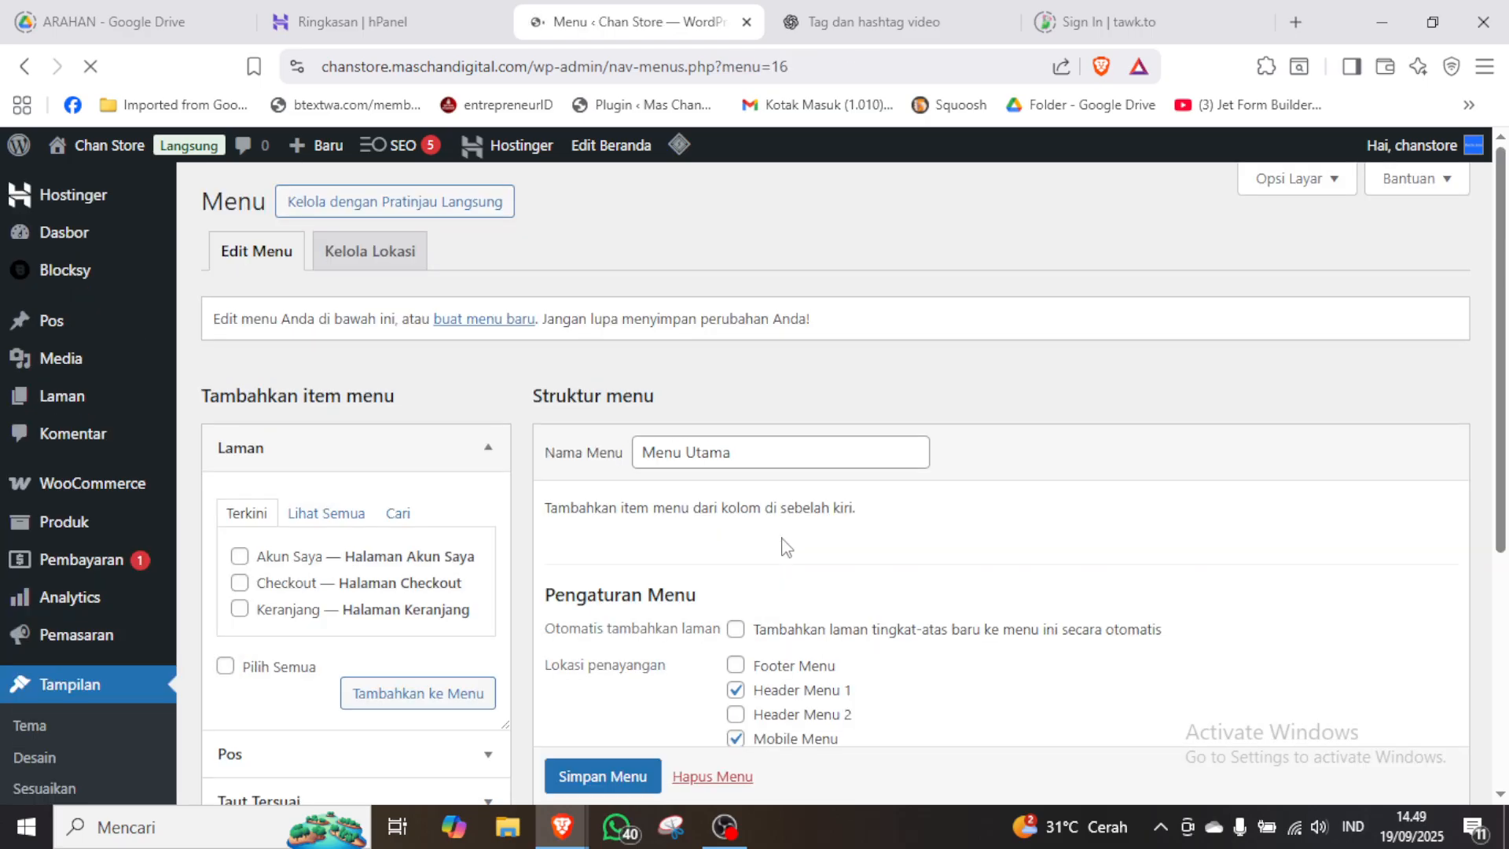
- Add the Toko, Akun Saya, Checkout and Keranjang pages to Menu Utama
{"action": "scroll", "coordinate": [644, 351], "scroll_direction": "down", "scroll_amount": 1}
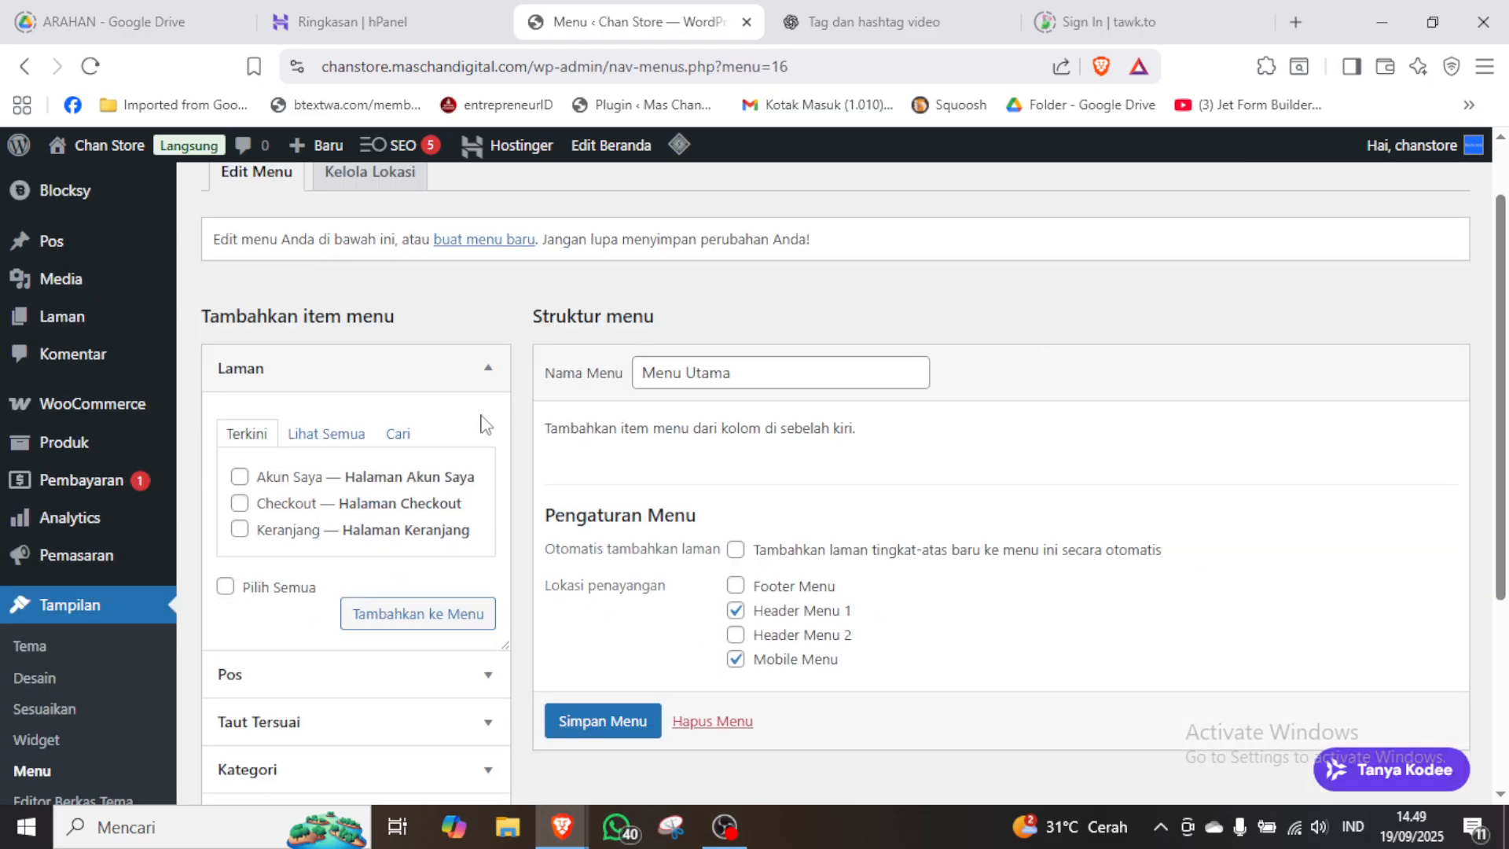
{"action": "left_click", "coordinate": [323, 442]}
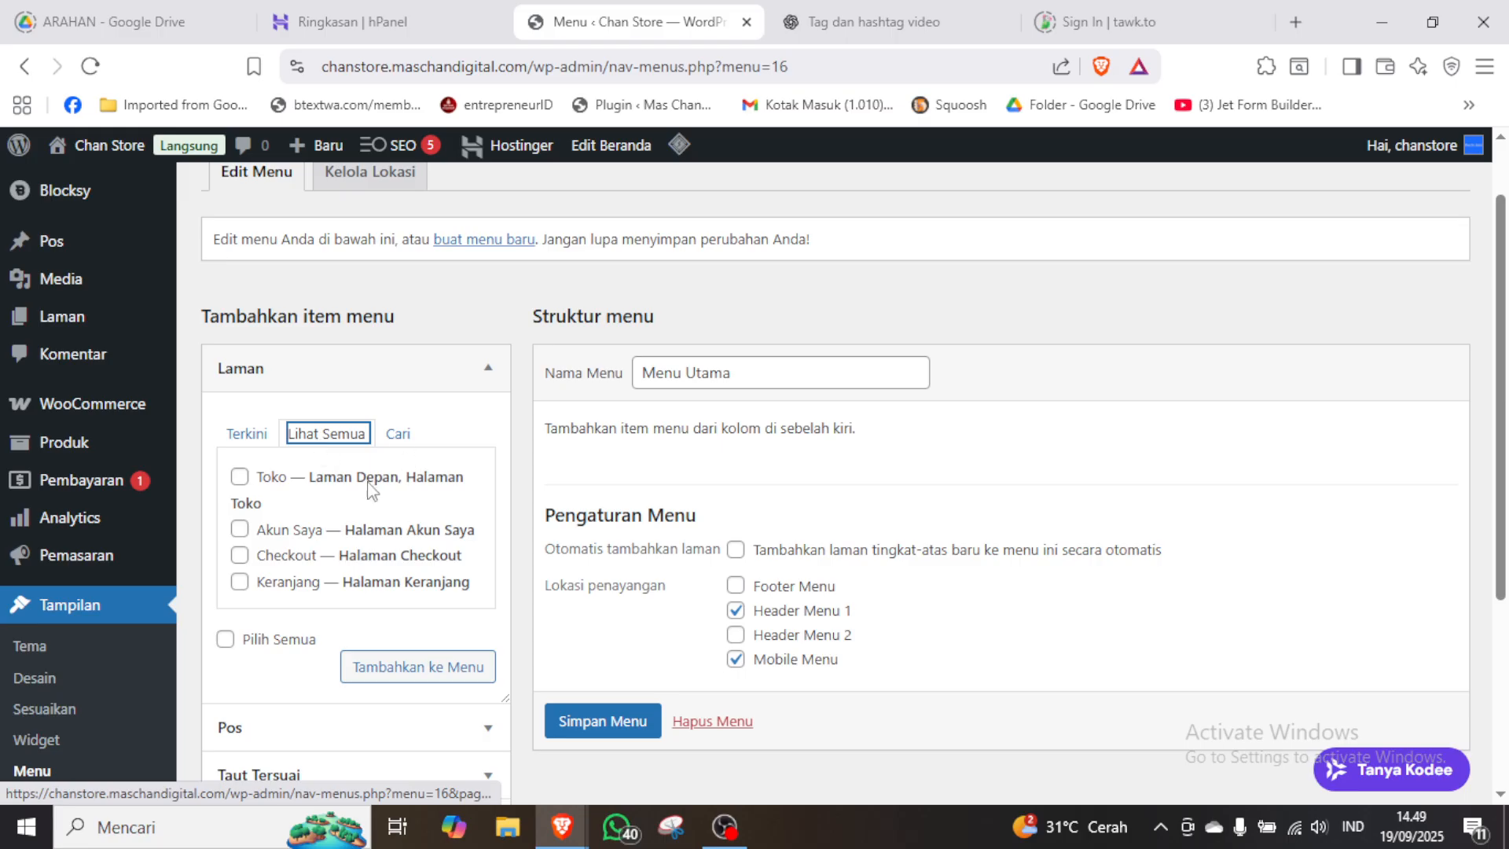
{"action": "left_click", "coordinate": [239, 478]}
{"action": "left_click", "coordinate": [240, 528]}
{"action": "left_click", "coordinate": [240, 555]}
{"action": "left_click", "coordinate": [239, 582]}
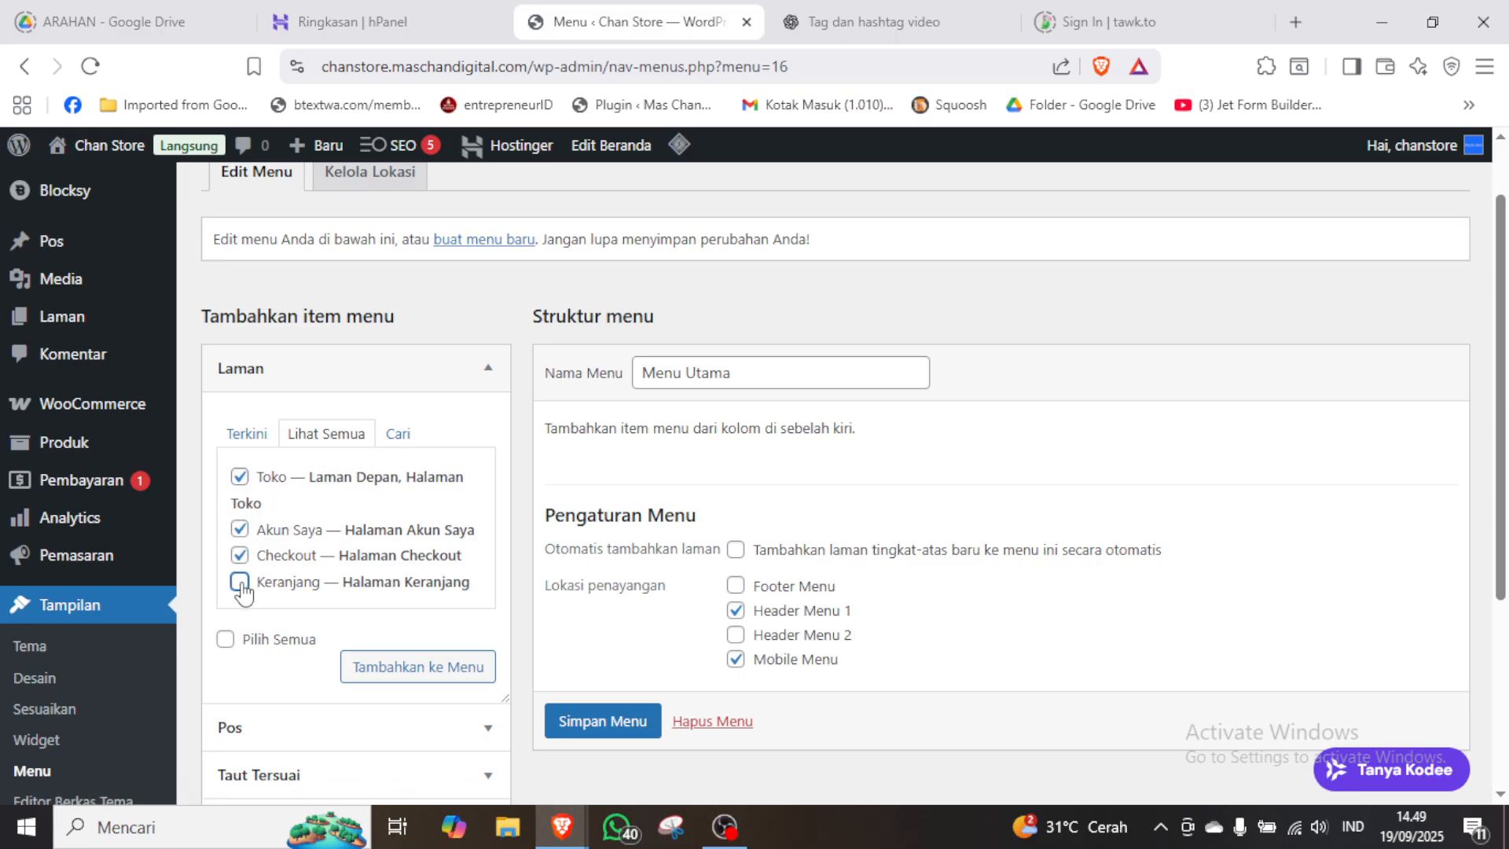
{"action": "left_click", "coordinate": [452, 677]}
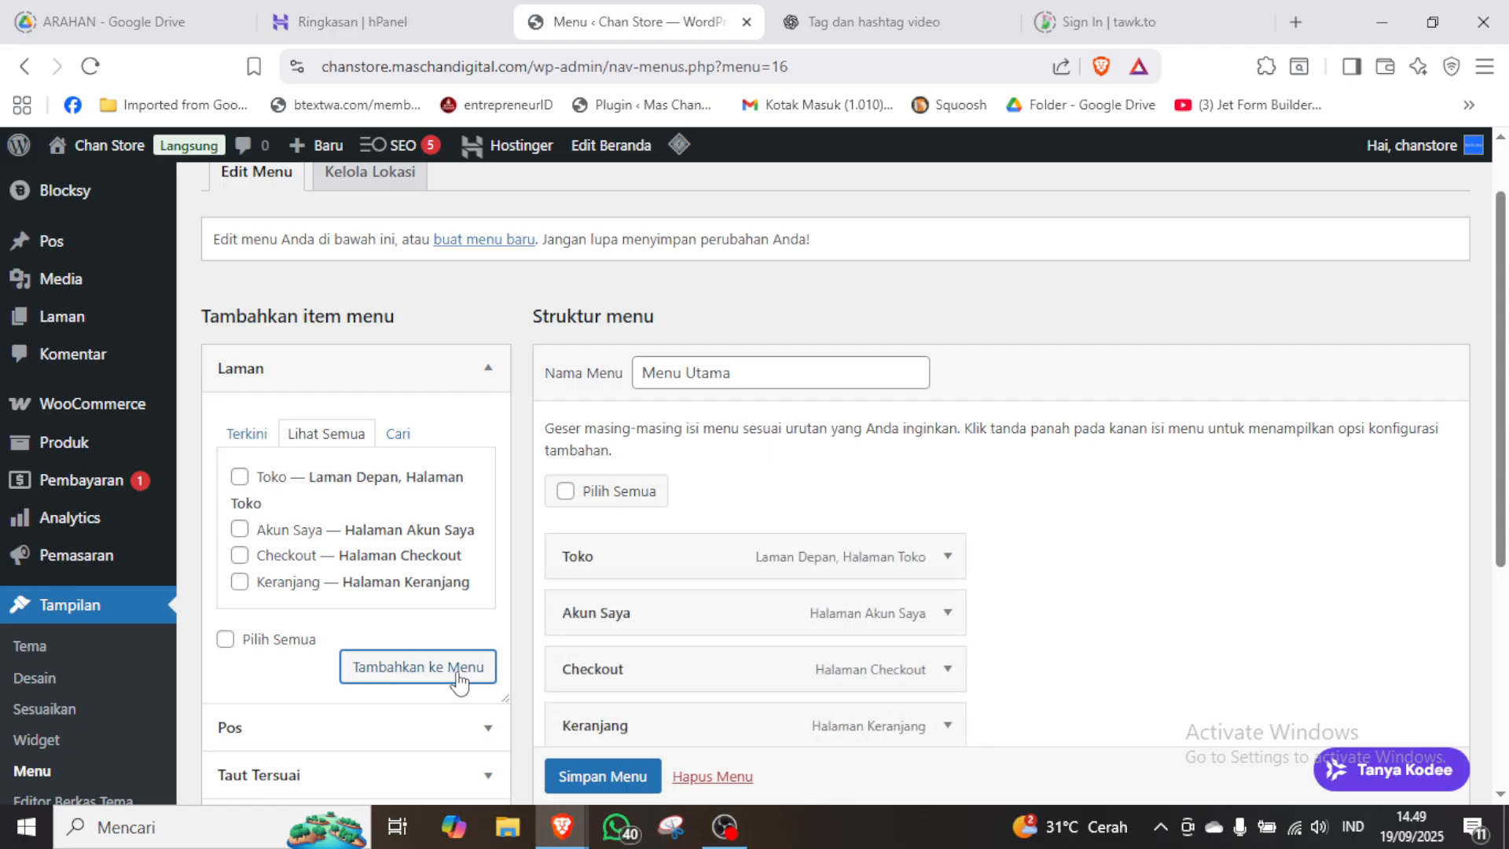
- Save Menu Utama with its four page links
{"action": "scroll", "coordinate": [1506, 428], "scroll_direction": "down", "scroll_amount": 2}
{"action": "left_click_drag", "start_coordinate": [1506, 428], "coordinate": [1506, 478]}
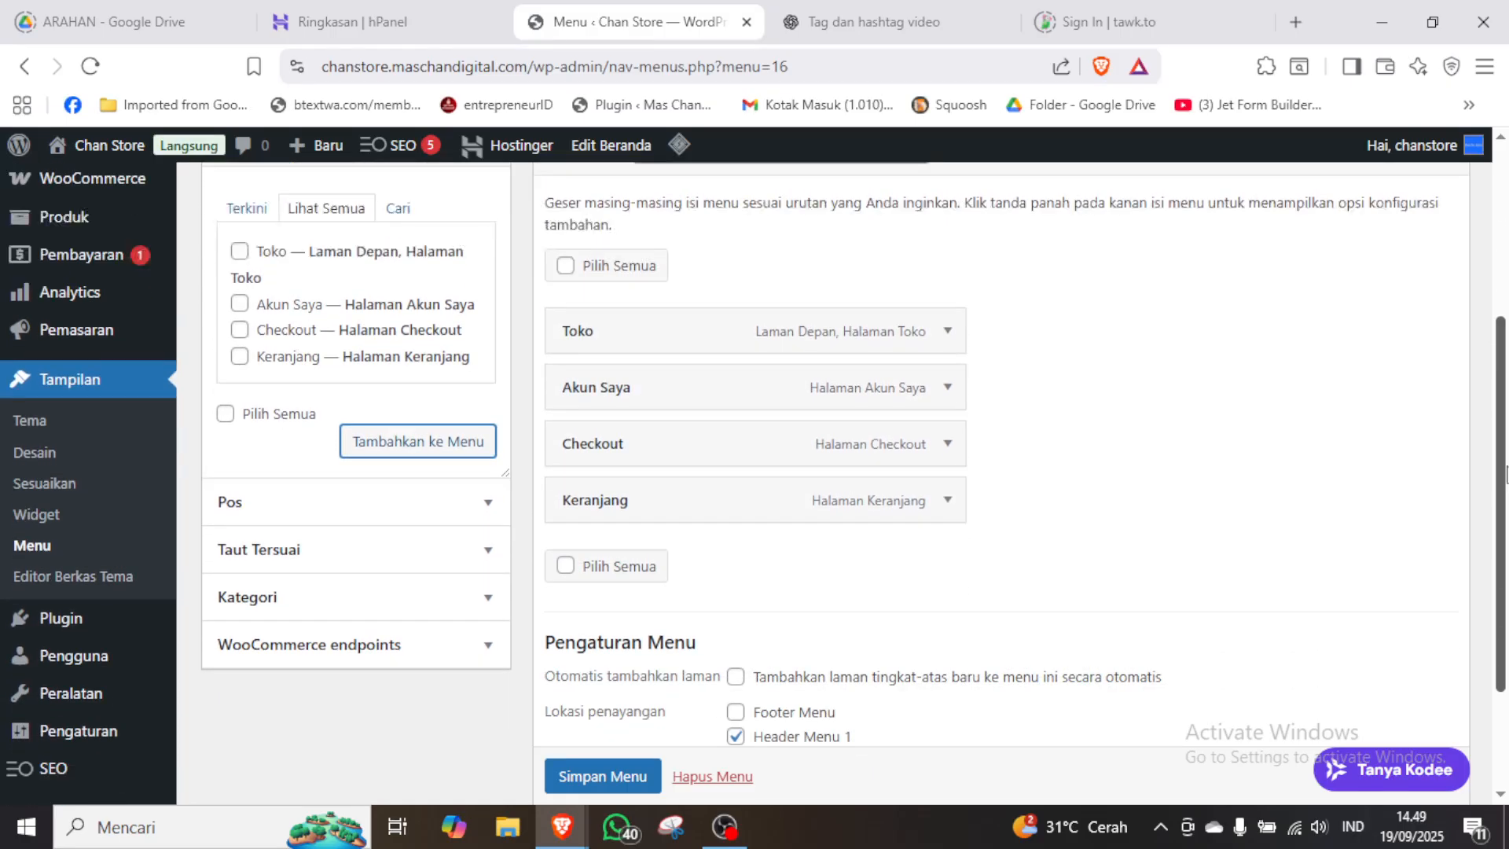
{"action": "scroll", "coordinate": [1506, 472], "scroll_direction": "down", "scroll_amount": 2}
{"action": "left_click", "coordinate": [618, 735]}
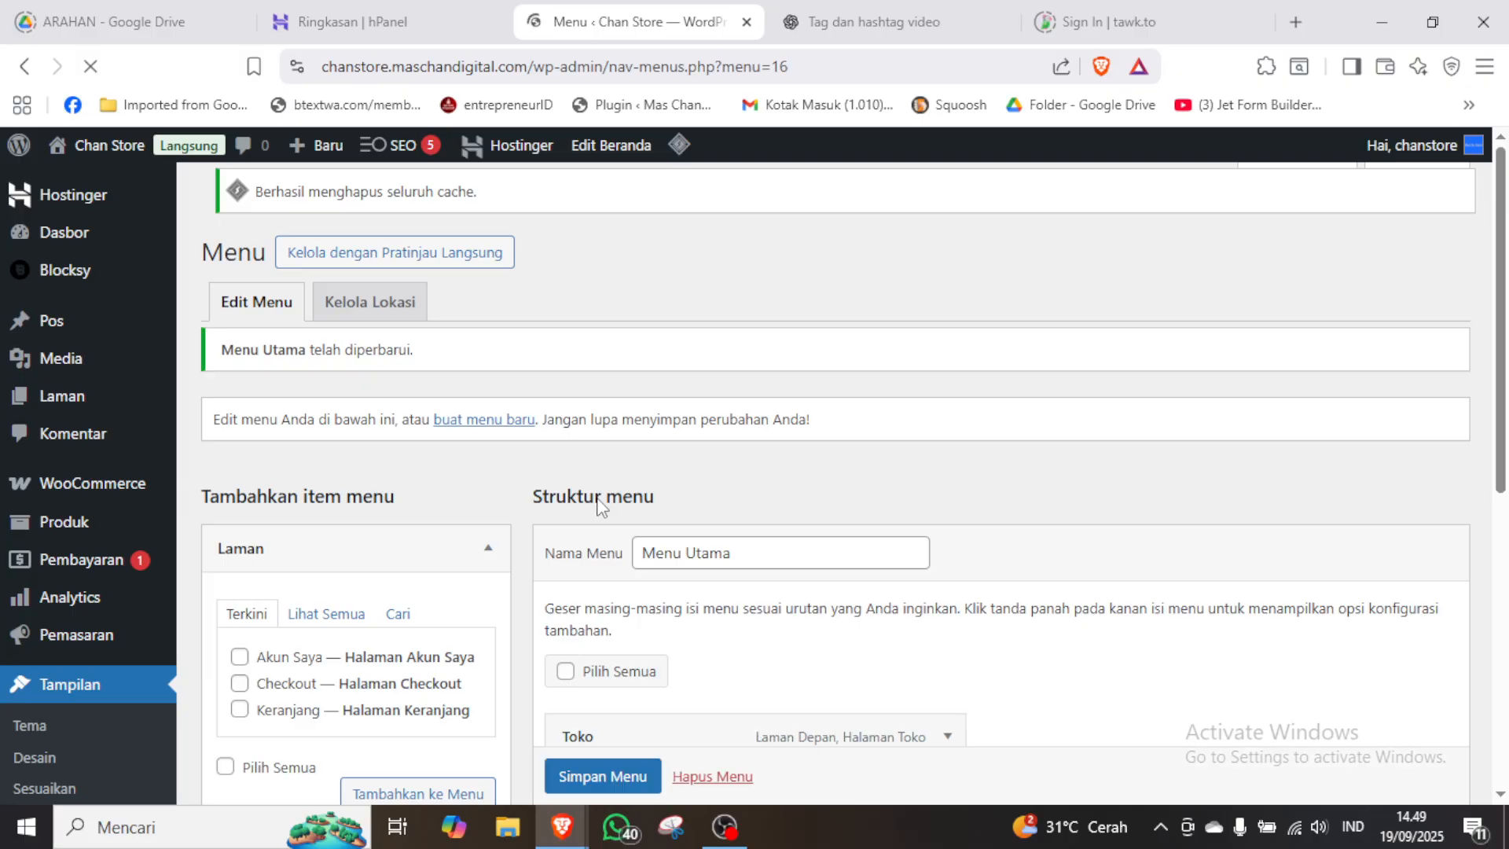
{"action": "scroll", "coordinate": [520, 473], "scroll_direction": "down", "scroll_amount": 5}
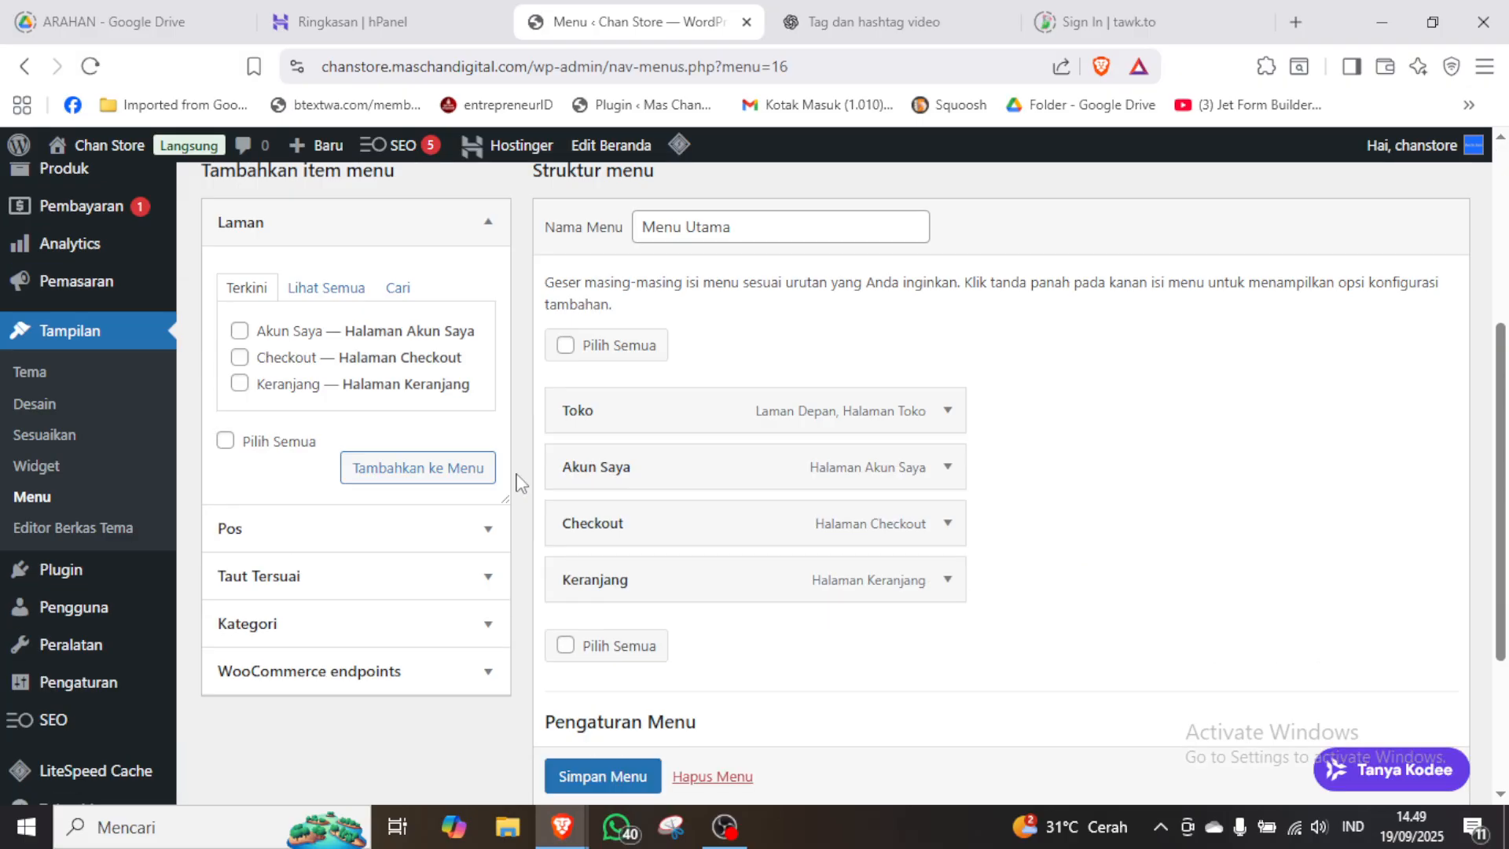
{"action": "scroll", "coordinate": [519, 481], "scroll_direction": "up", "scroll_amount": 2}
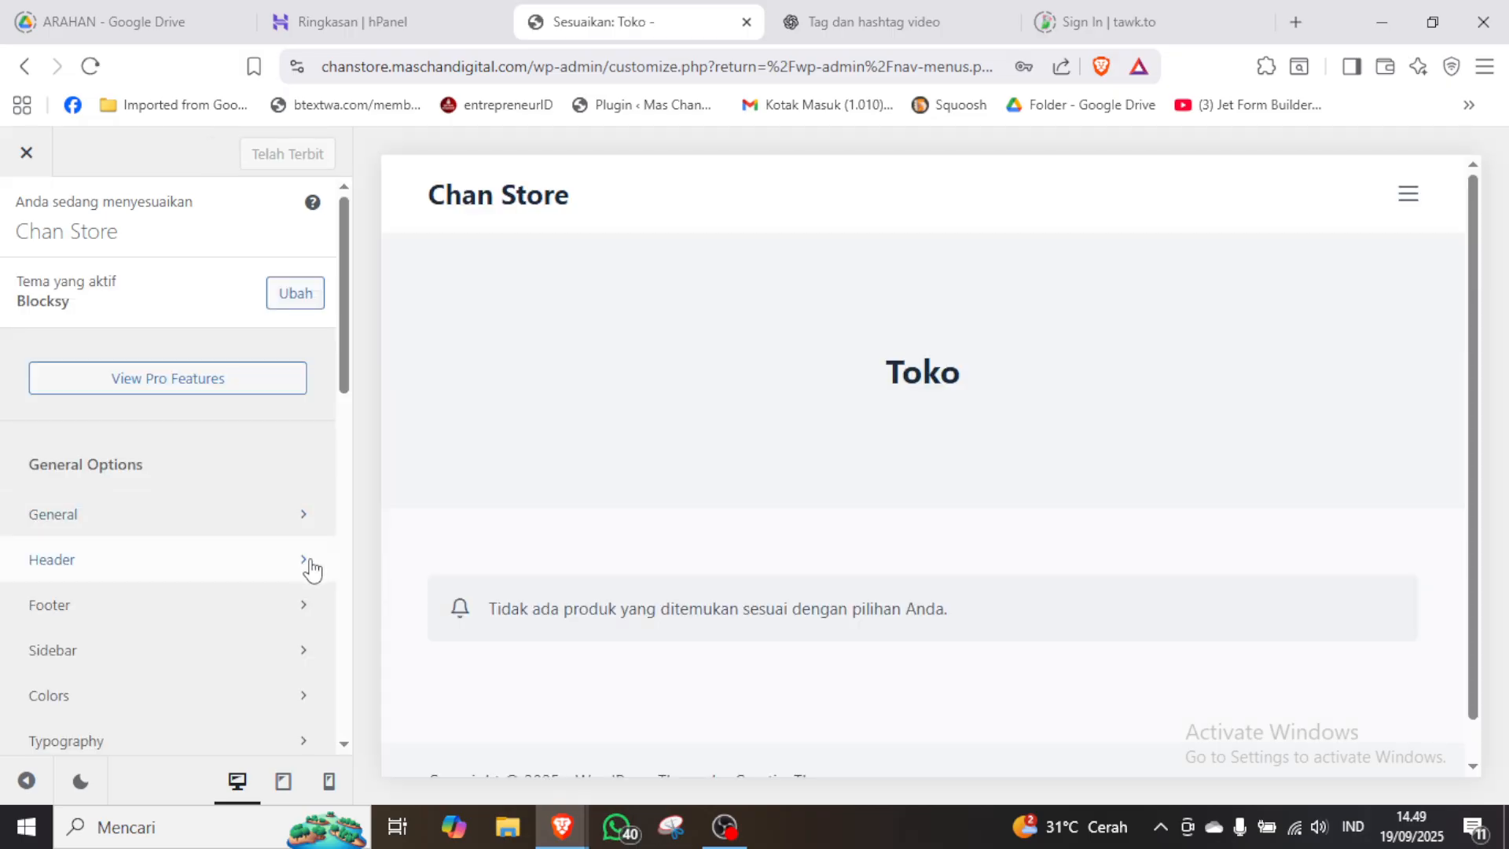
- Go to Header in the Customizer and open the main row's Logo element General settings
{"action": "left_click", "coordinate": [312, 568]}
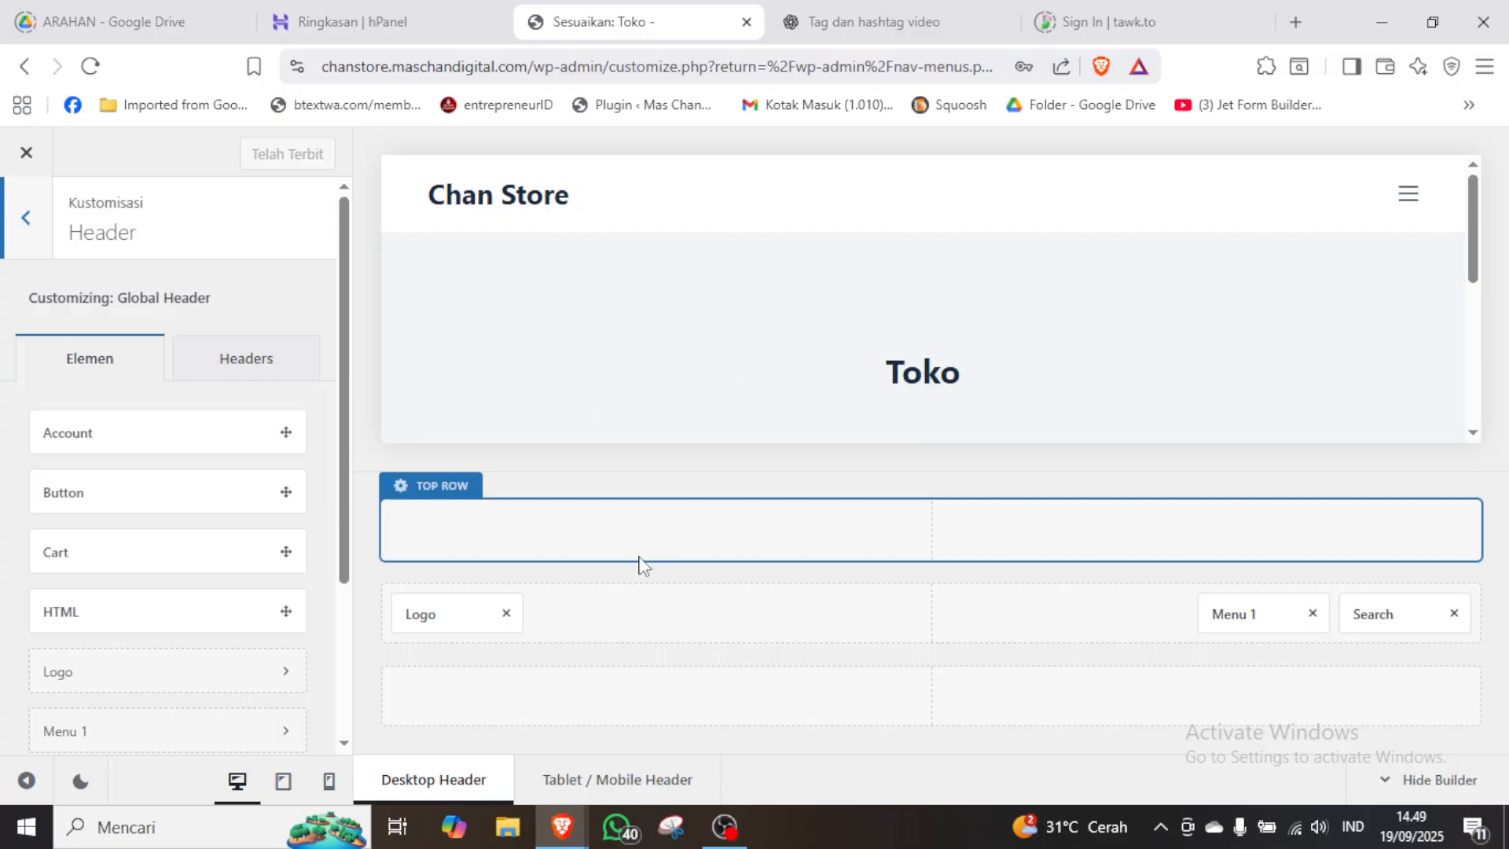
{"action": "left_click", "coordinate": [455, 623]}
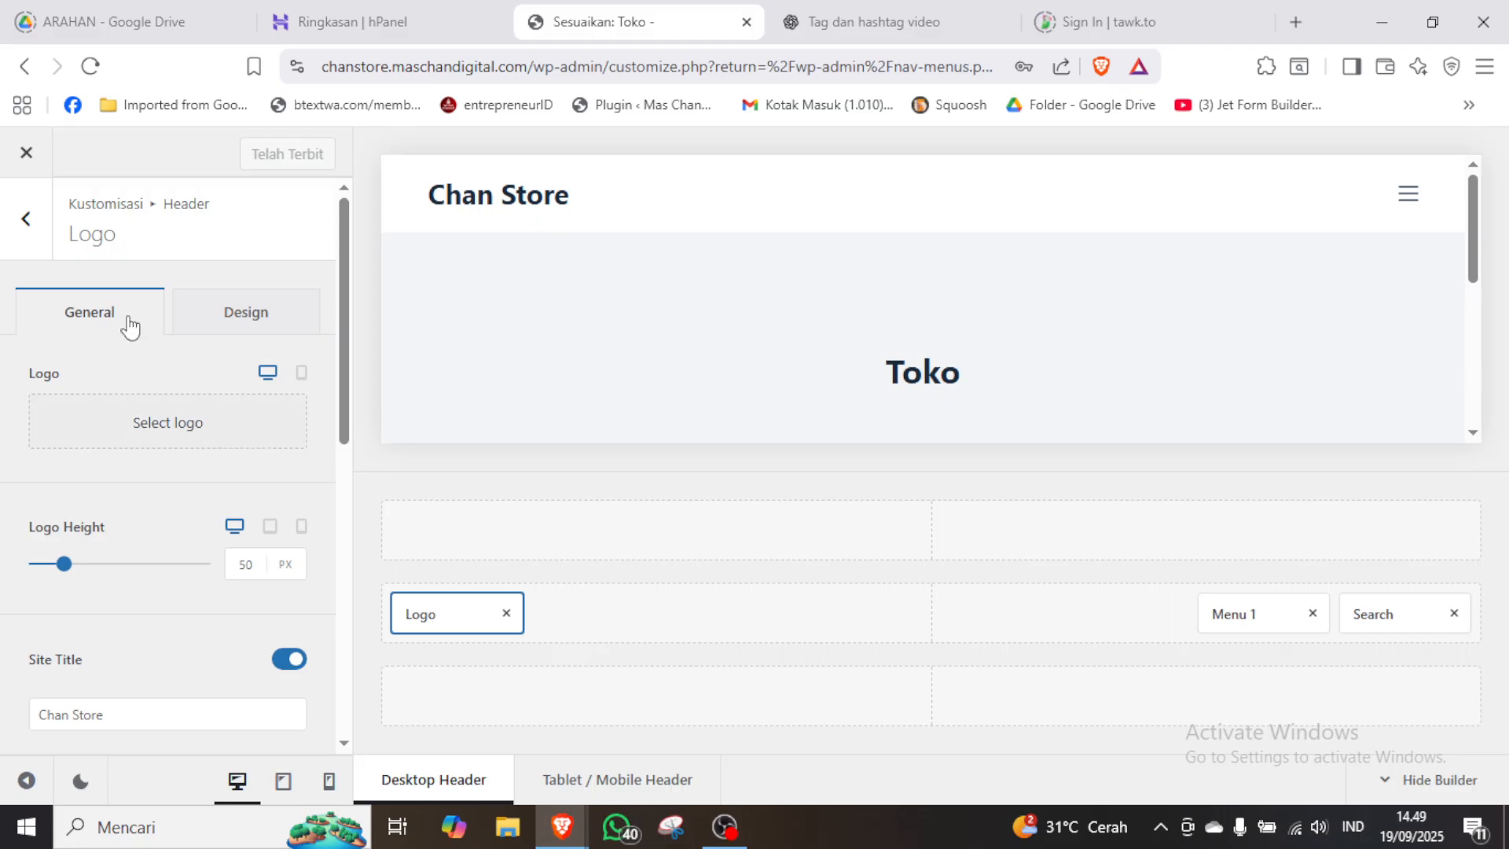
{"action": "left_click", "coordinate": [33, 246]}
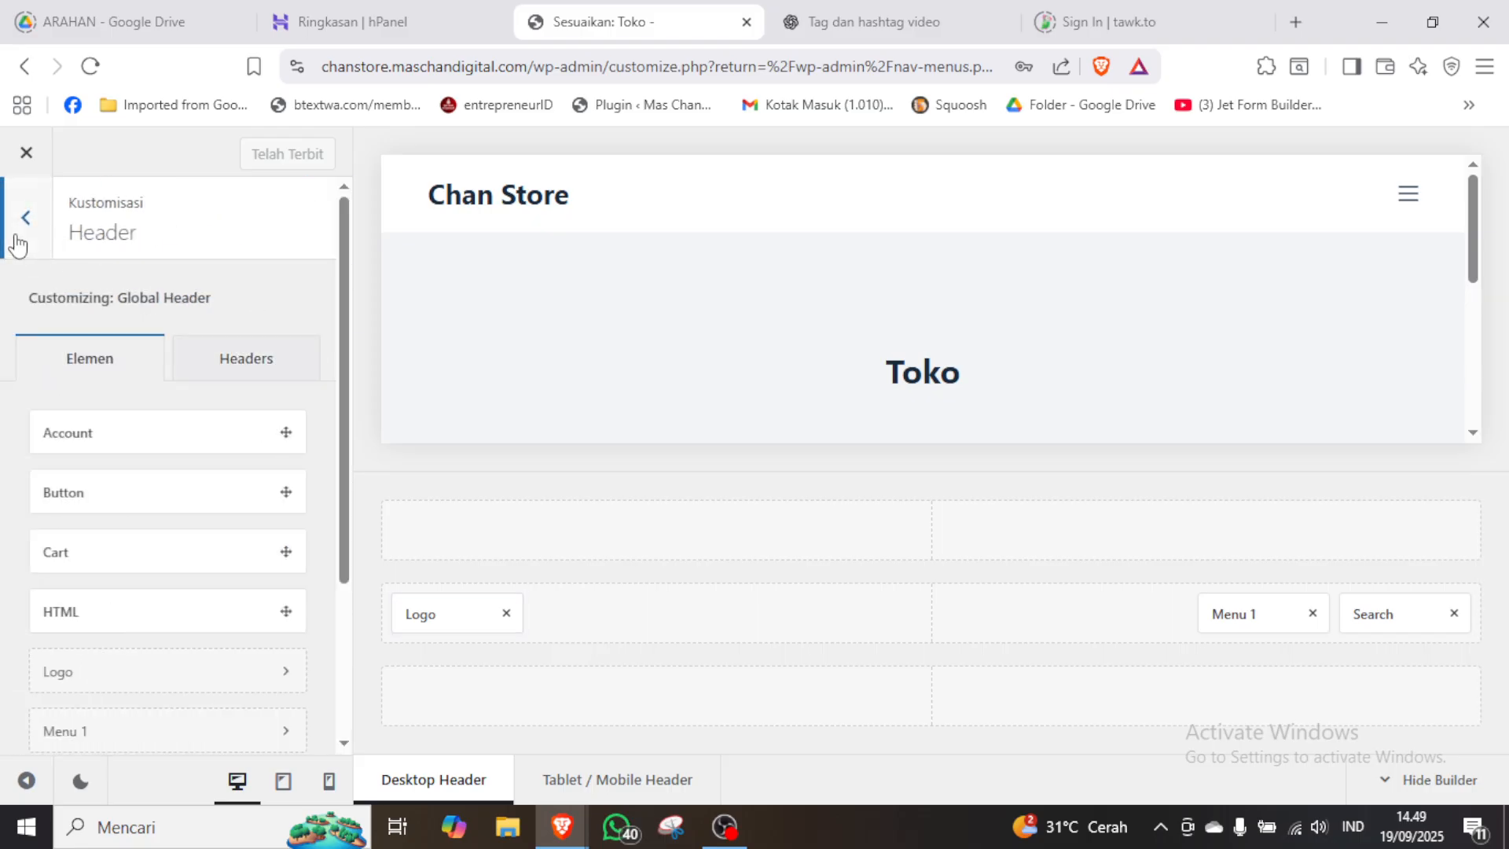
{"action": "left_click", "coordinate": [16, 239]}
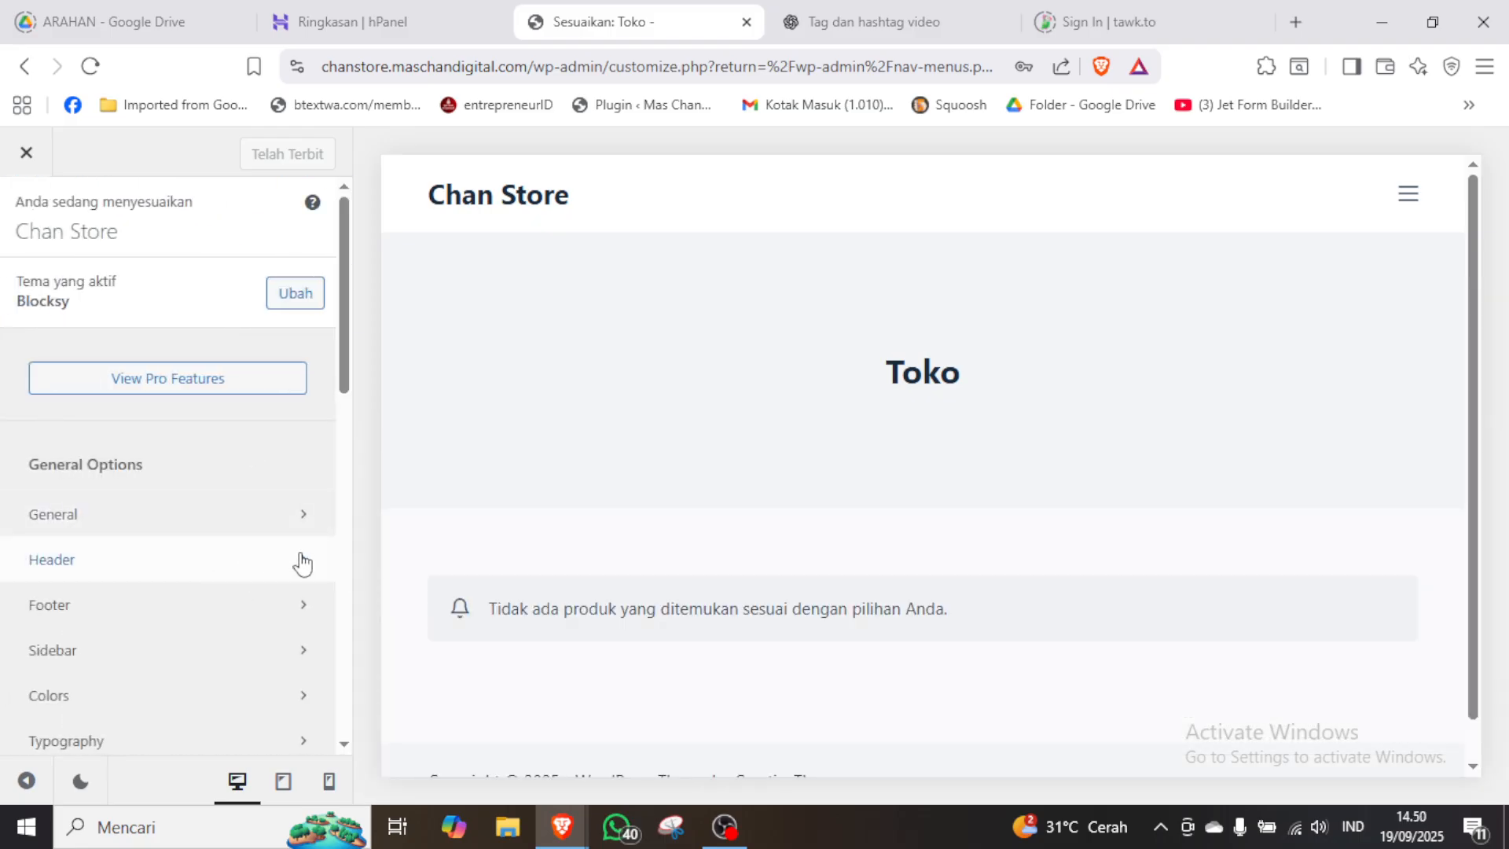
{"action": "left_click", "coordinate": [301, 563]}
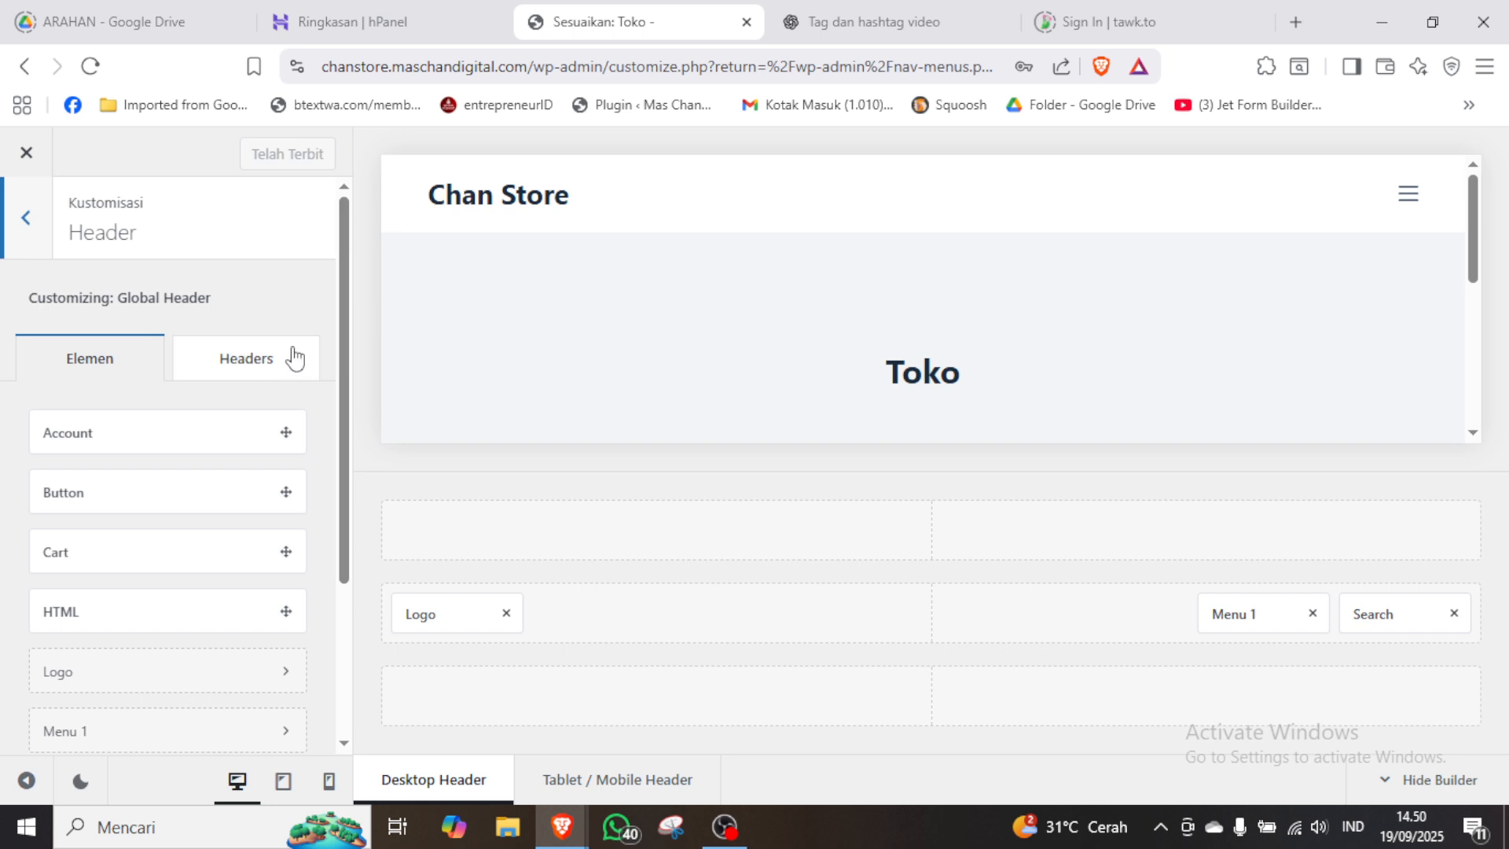
{"action": "left_click", "coordinate": [445, 612]}
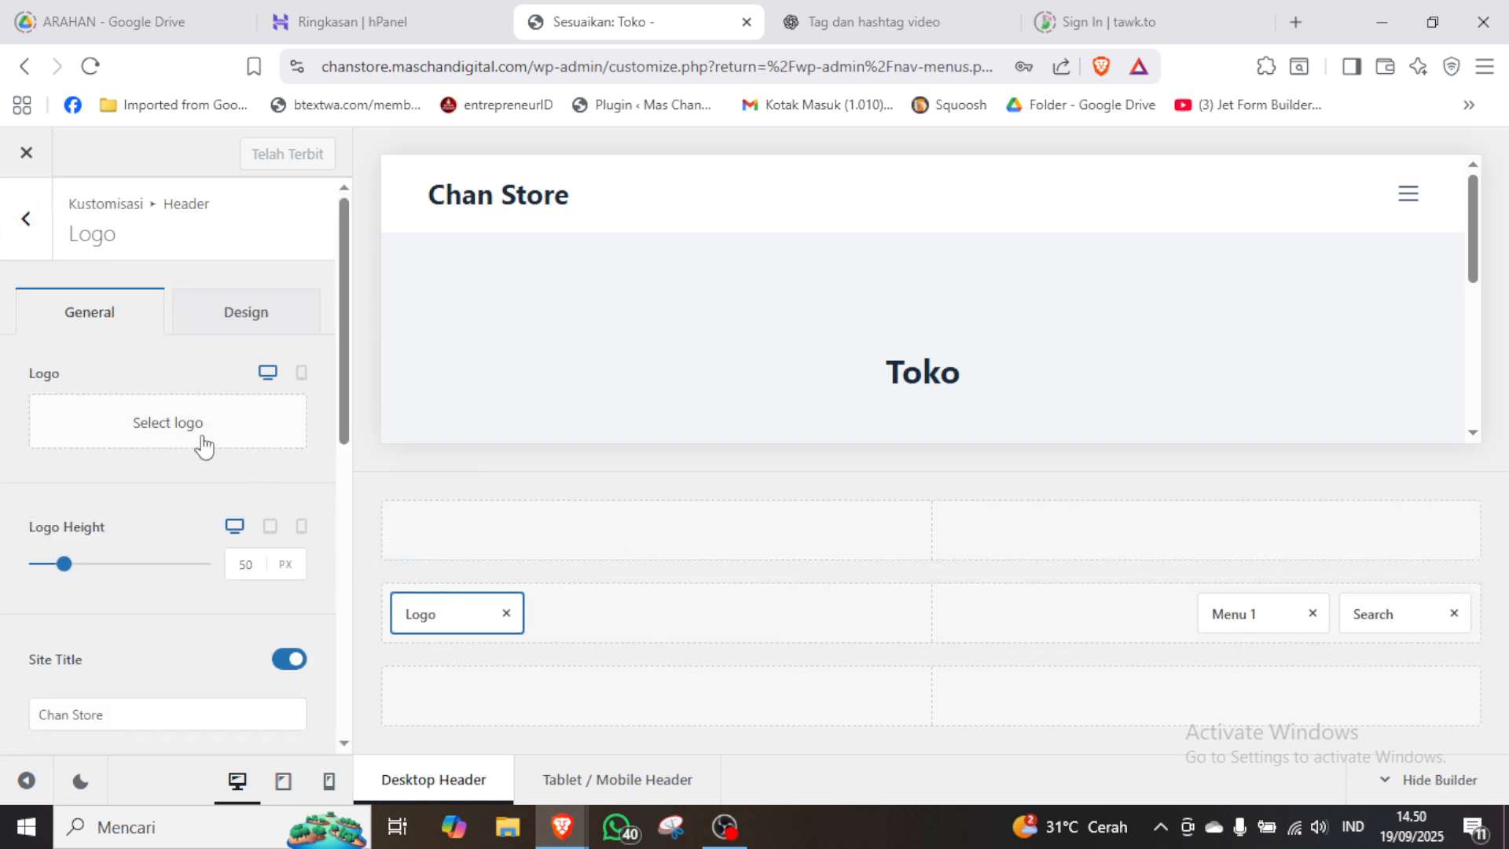
- Set the photo as the header logo image
{"action": "left_click", "coordinate": [177, 435]}
{"action": "left_click", "coordinate": [178, 435]}
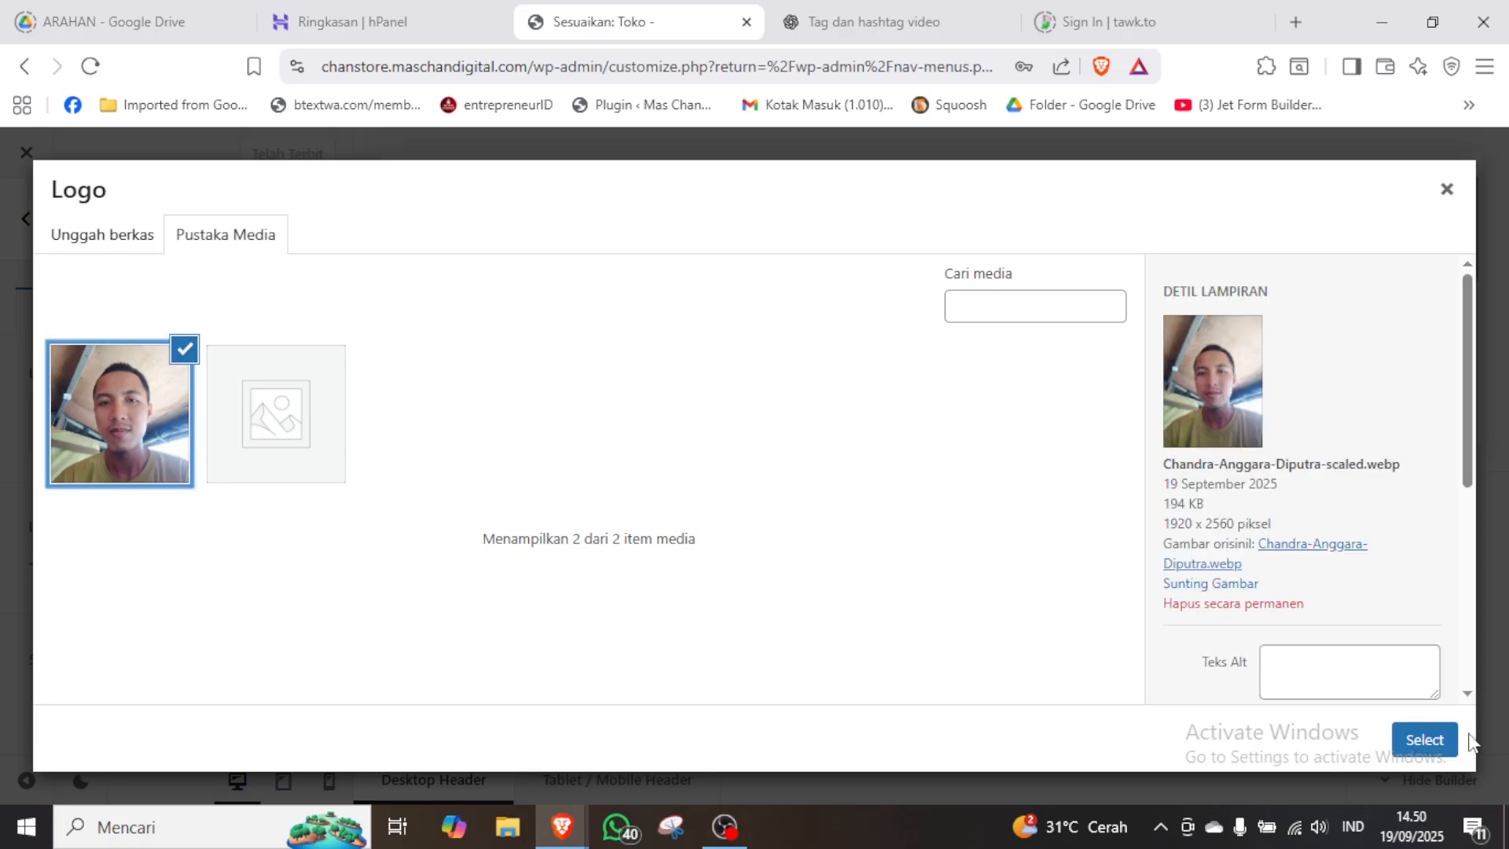
{"action": "left_click", "coordinate": [1426, 739]}
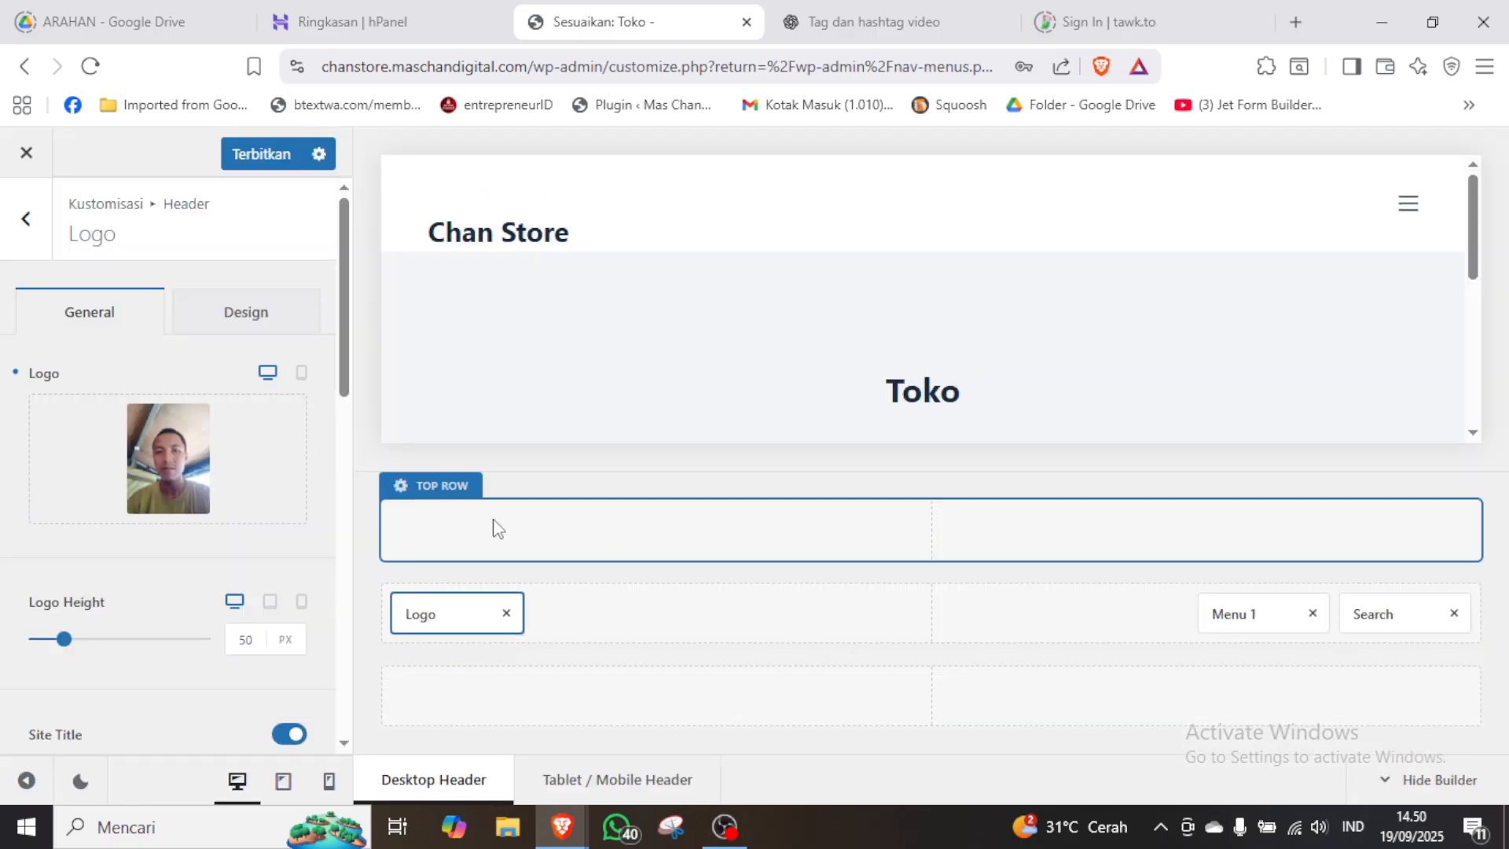
- Switch off the Site Title and set the Logo Height to 80 px
{"action": "scroll", "coordinate": [352, 388], "scroll_direction": "down", "scroll_amount": 3}
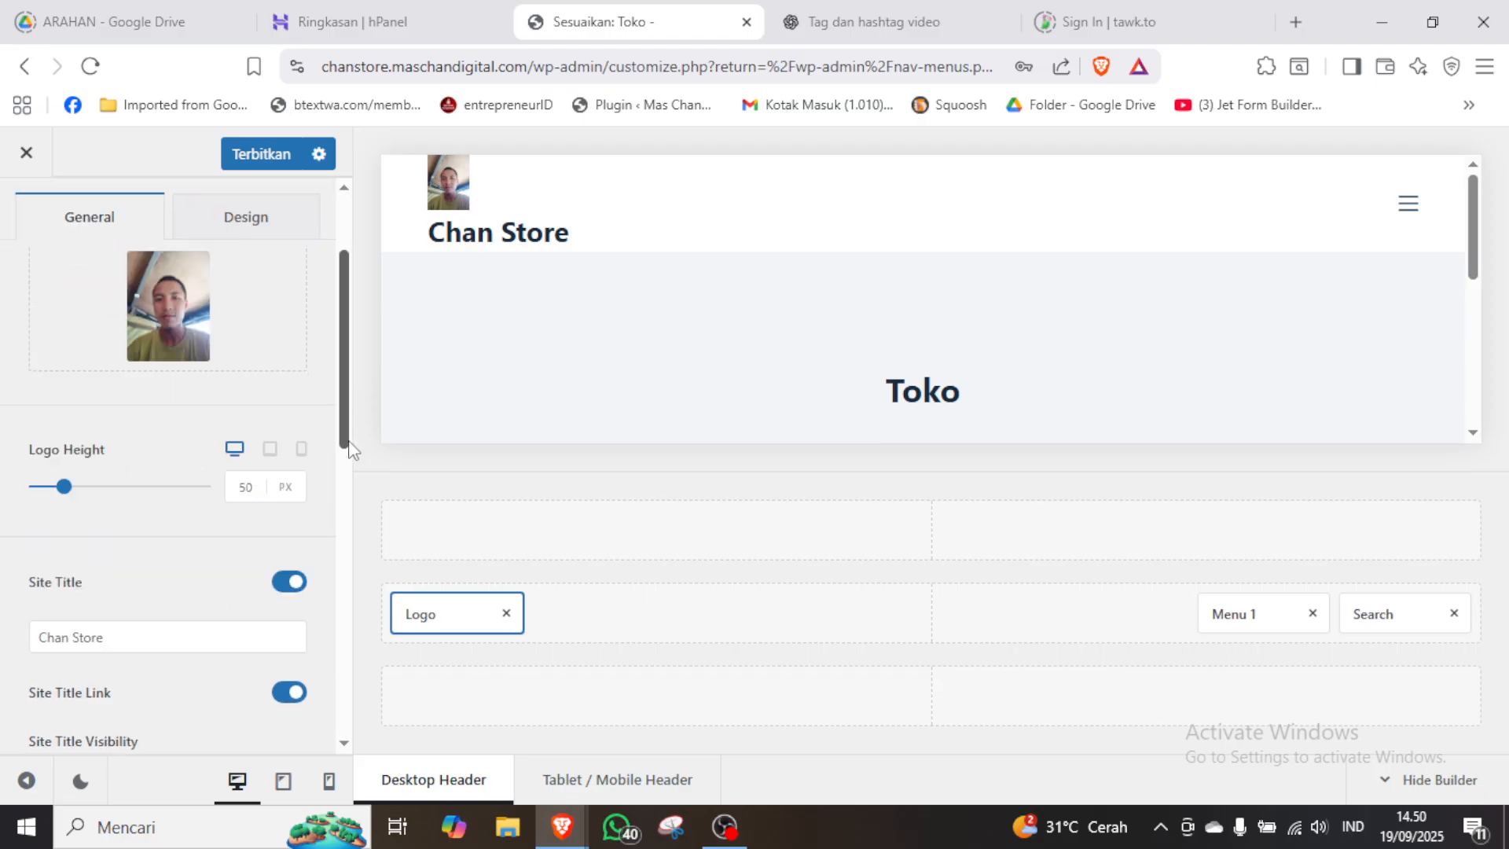
{"action": "left_click", "coordinate": [291, 502]}
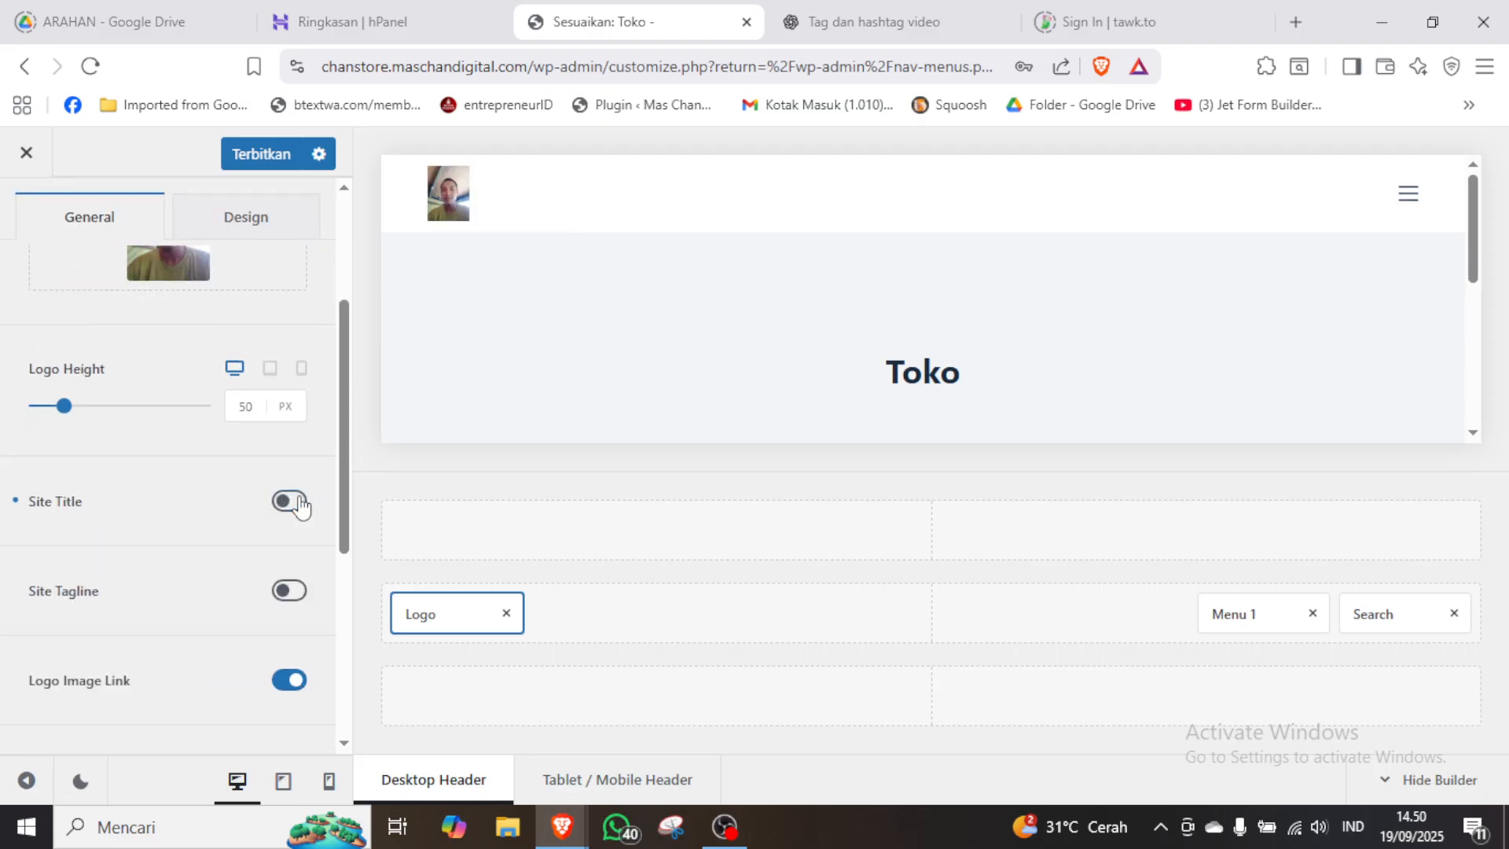
{"action": "left_click", "coordinate": [257, 408]}
{"action": "type", "text": "100"}
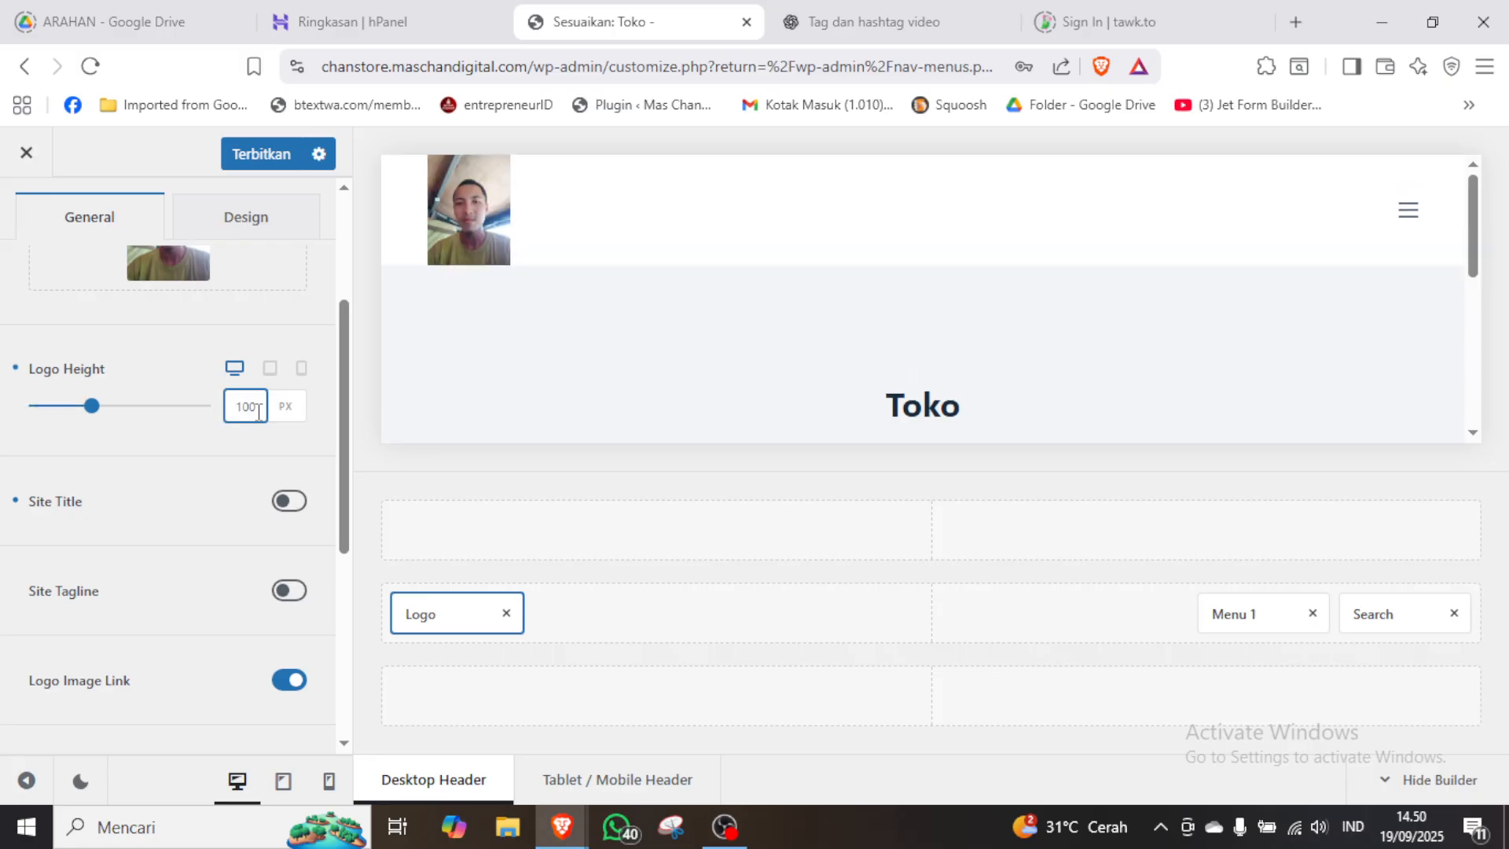
{"action": "type", "text": "80"}
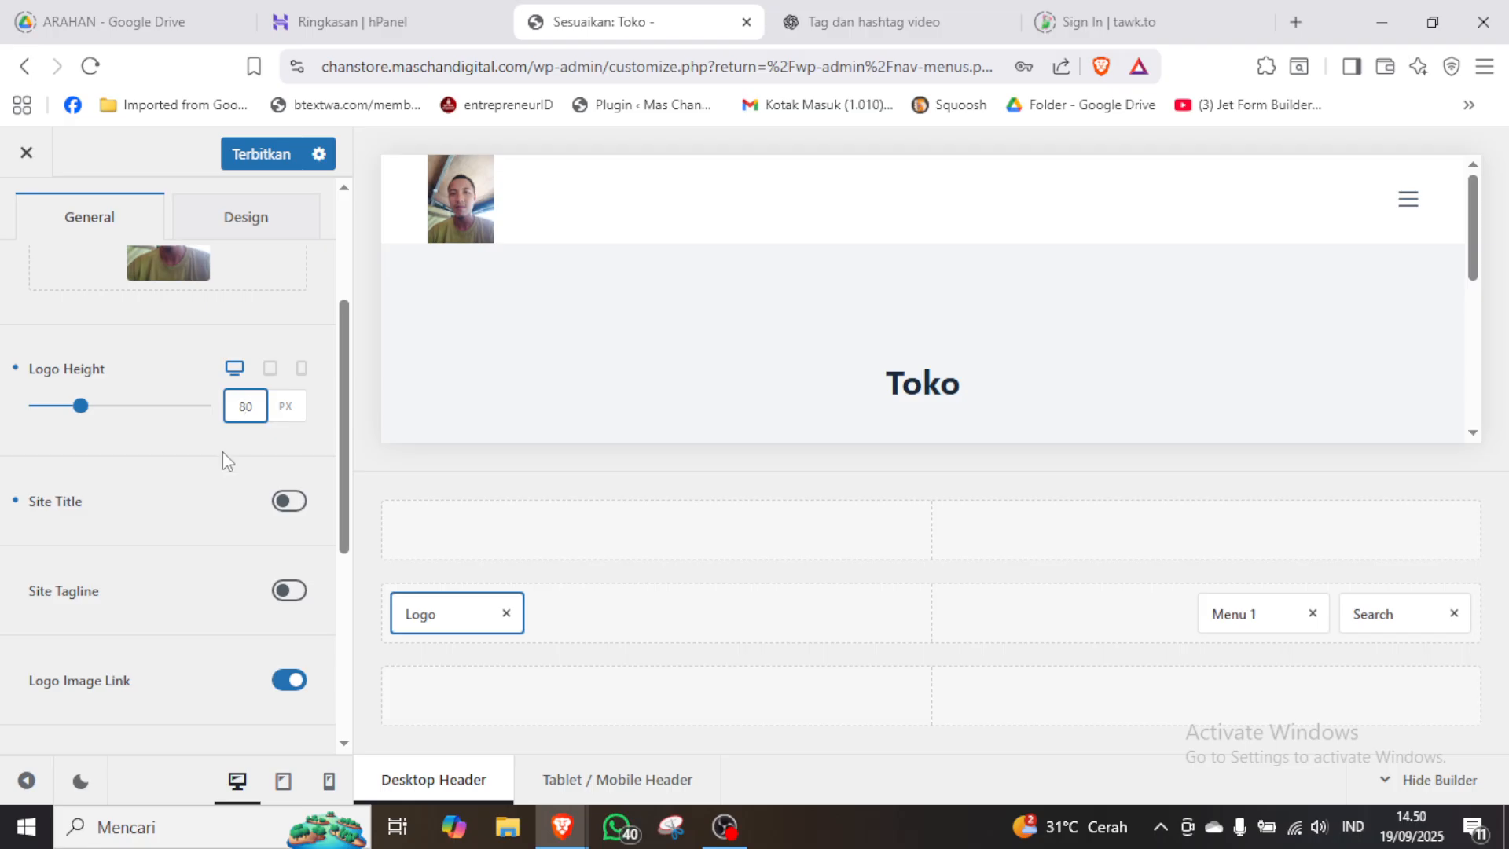
{"action": "left_click_drag", "start_coordinate": [340, 438], "coordinate": [343, 306]}
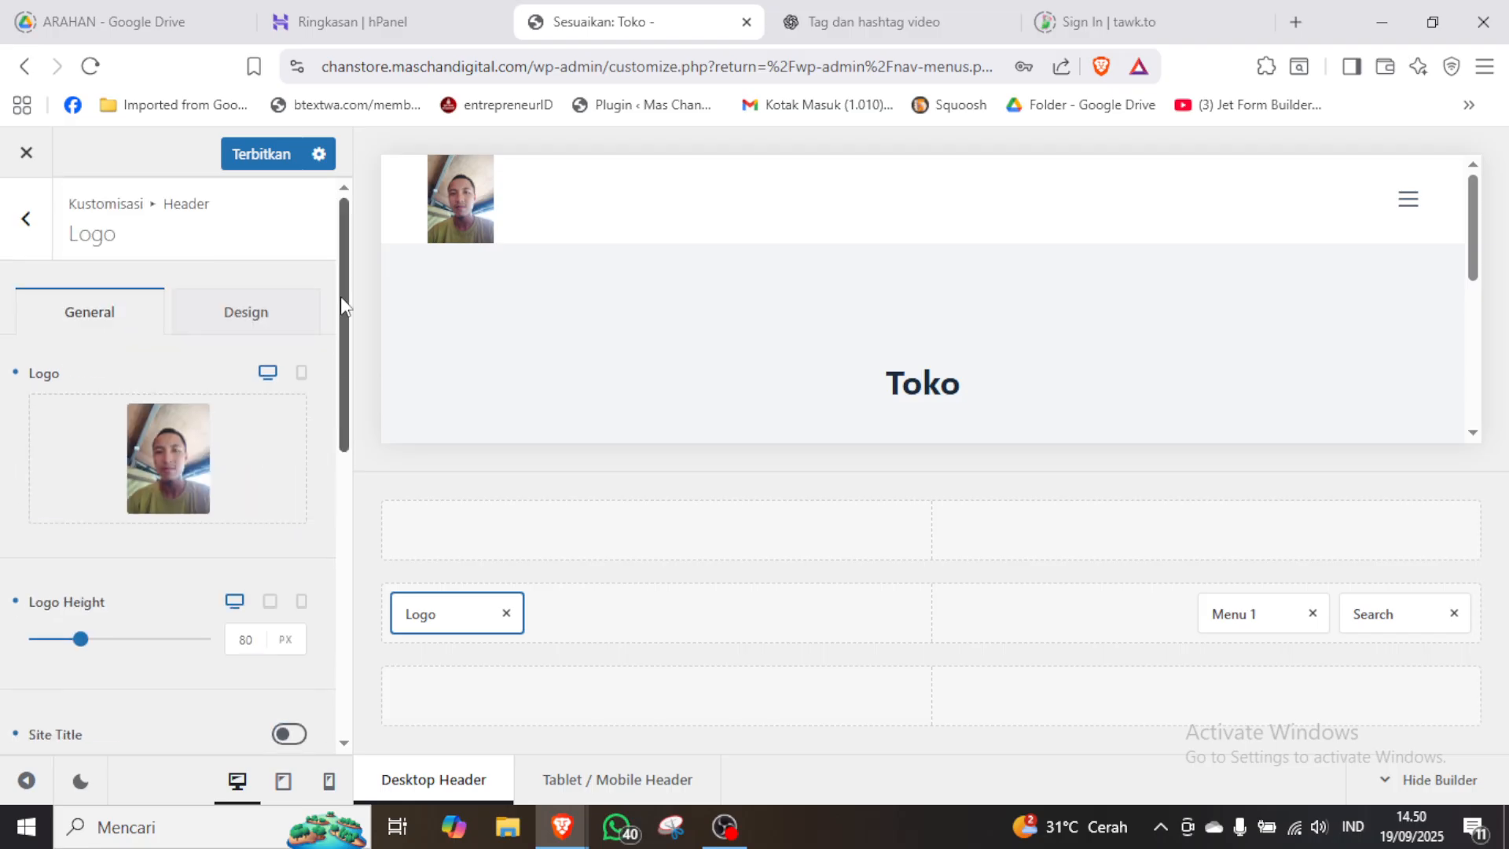
- Change the logo's Design margin unit from PX to REM
{"action": "left_click", "coordinate": [270, 314]}
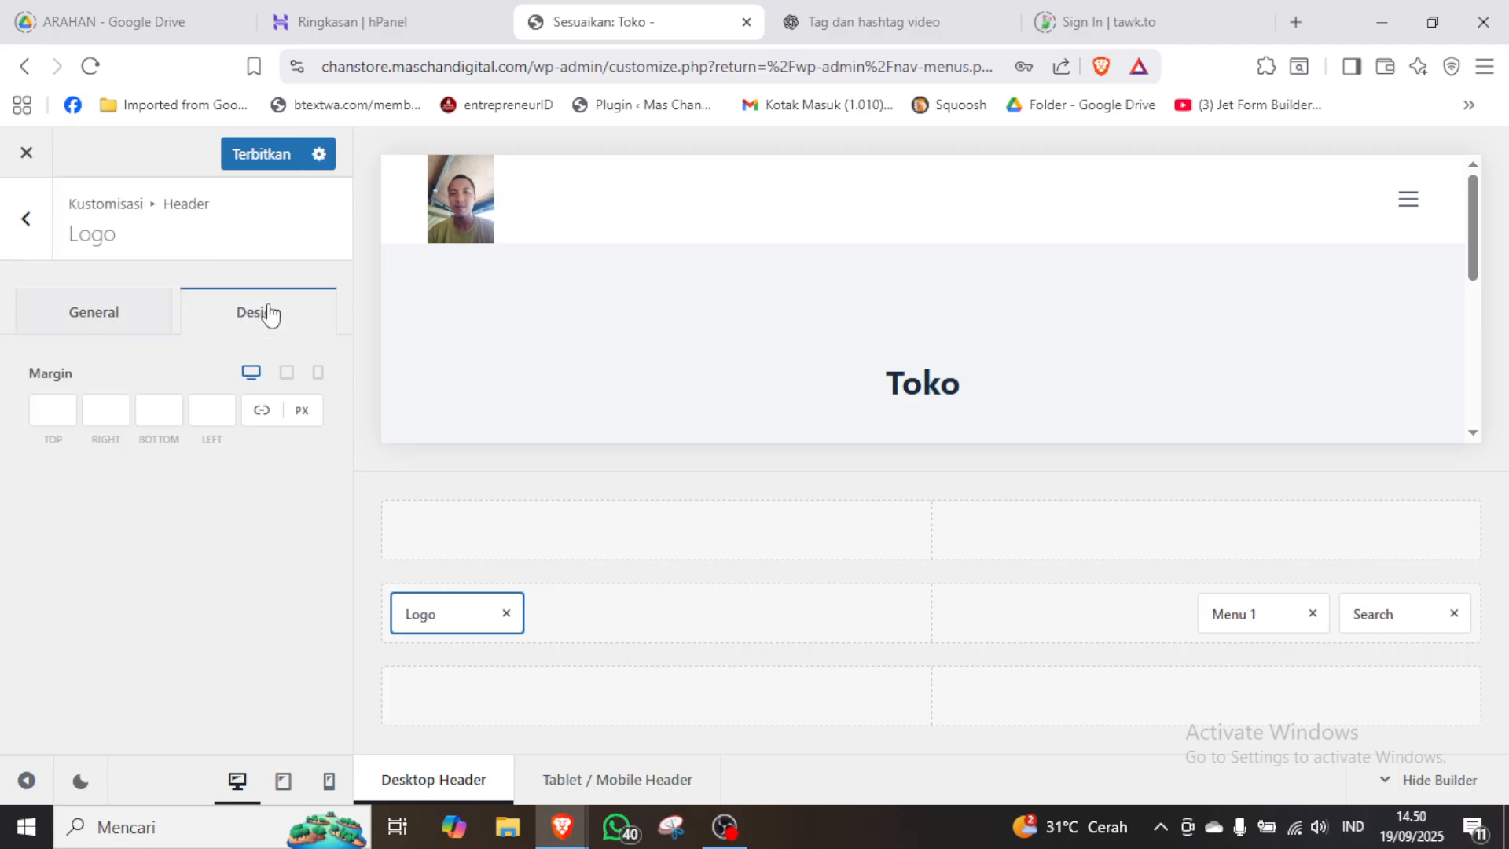
{"action": "left_click", "coordinate": [302, 413]}
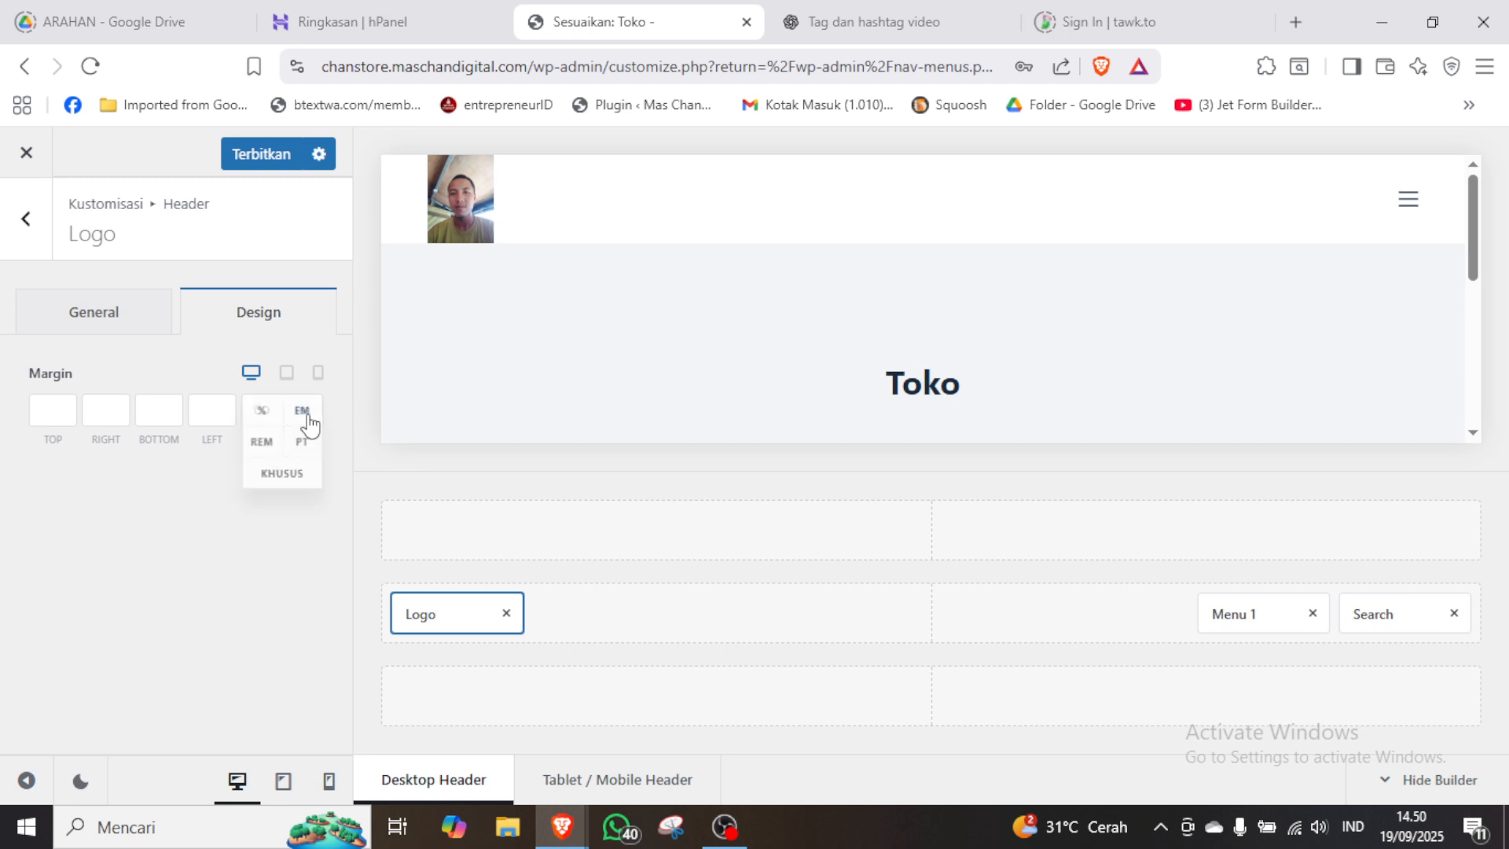
{"action": "left_click", "coordinate": [262, 442]}
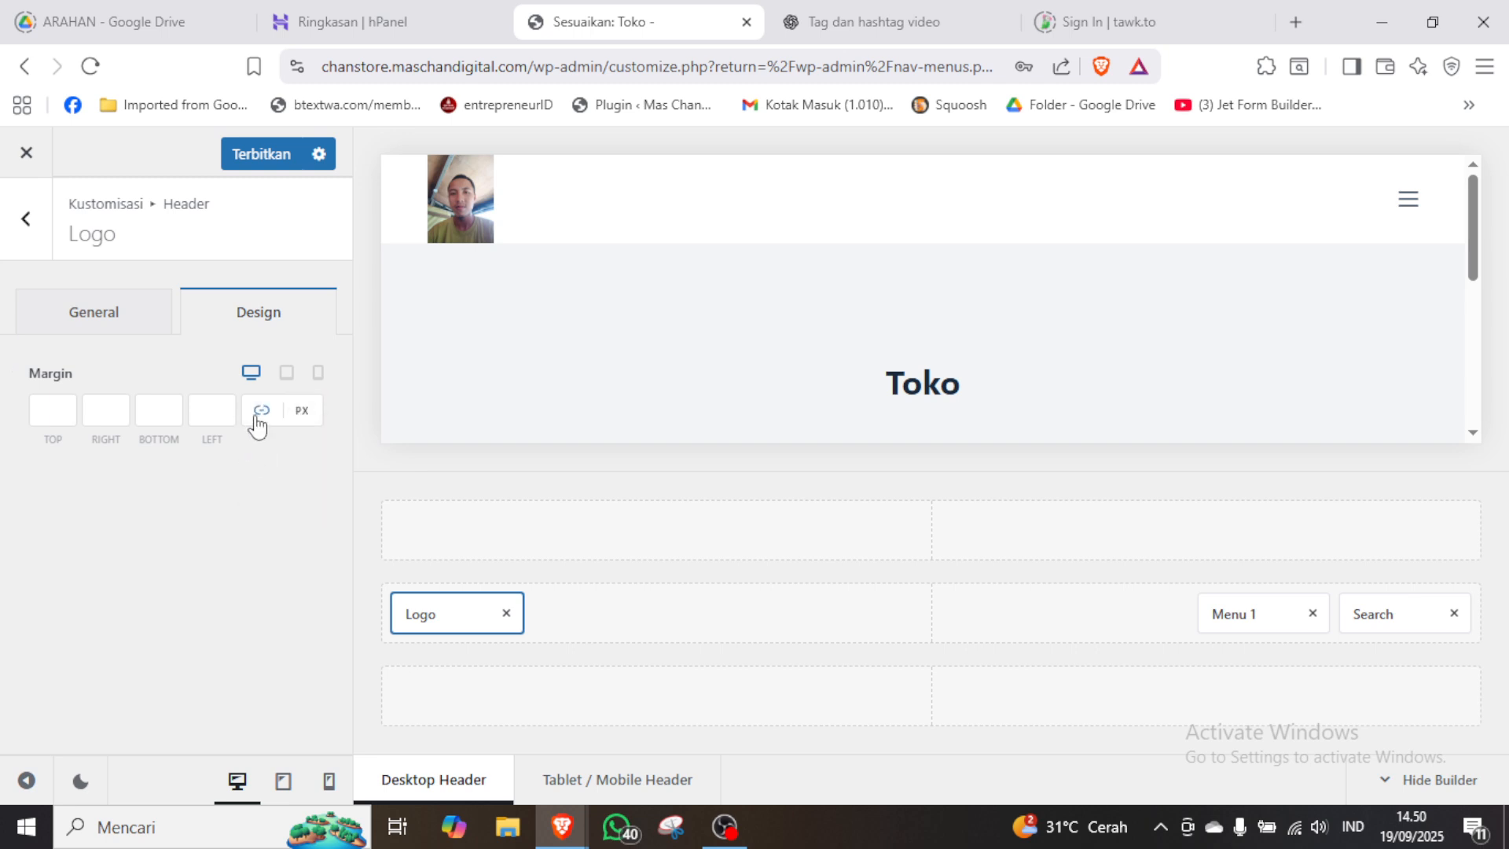
{"action": "left_click", "coordinate": [302, 415]}
{"action": "left_click", "coordinate": [255, 459]}
- Set the linked logo margin to 1 REM on all sides and publish with Terbitkan
{"action": "left_click", "coordinate": [50, 404]}
{"action": "type", "text": "2"}
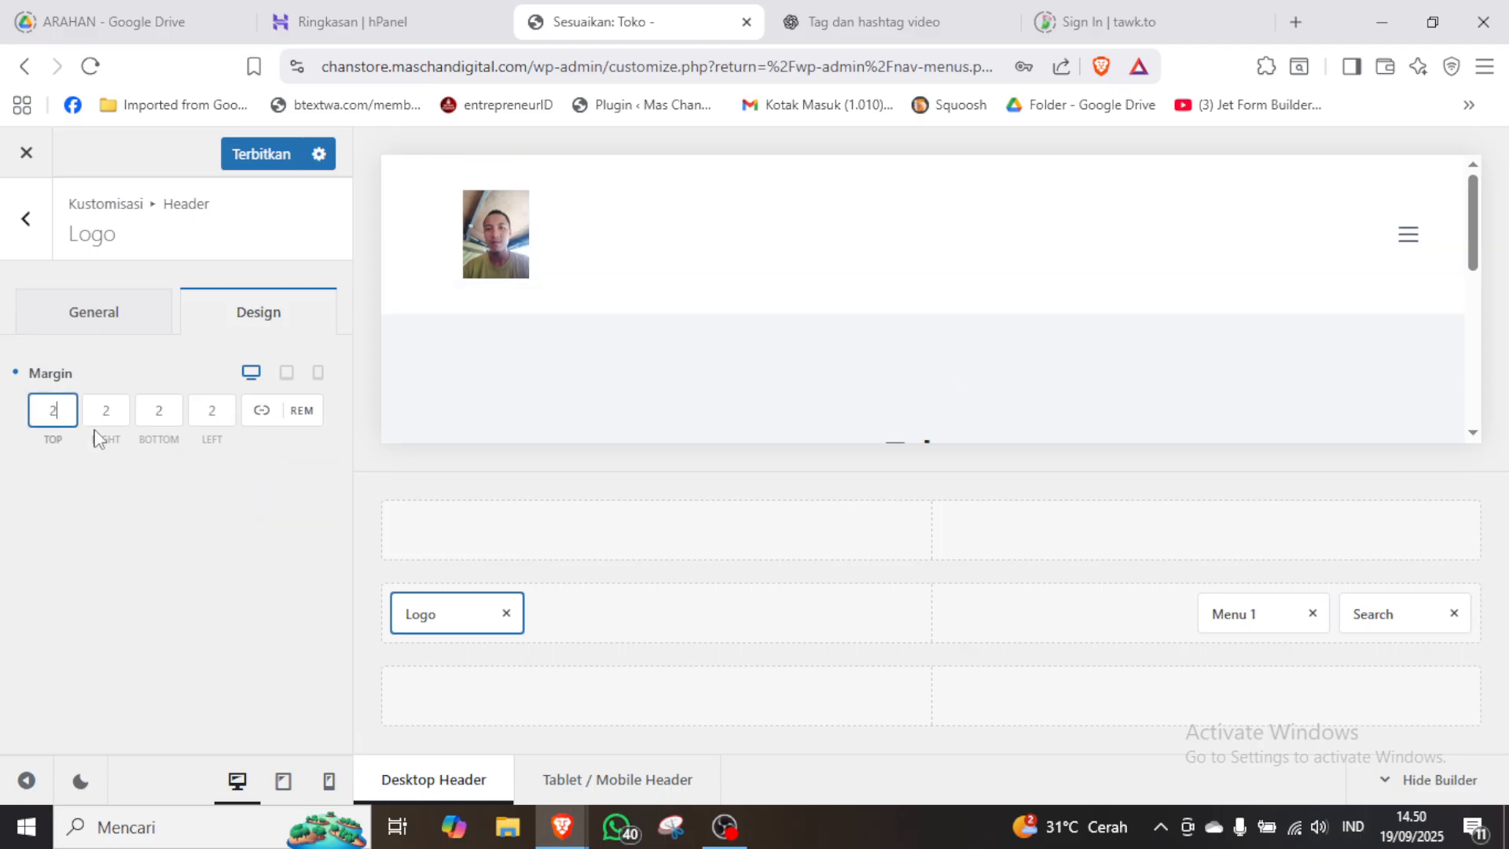
{"action": "left_click", "coordinate": [202, 511]}
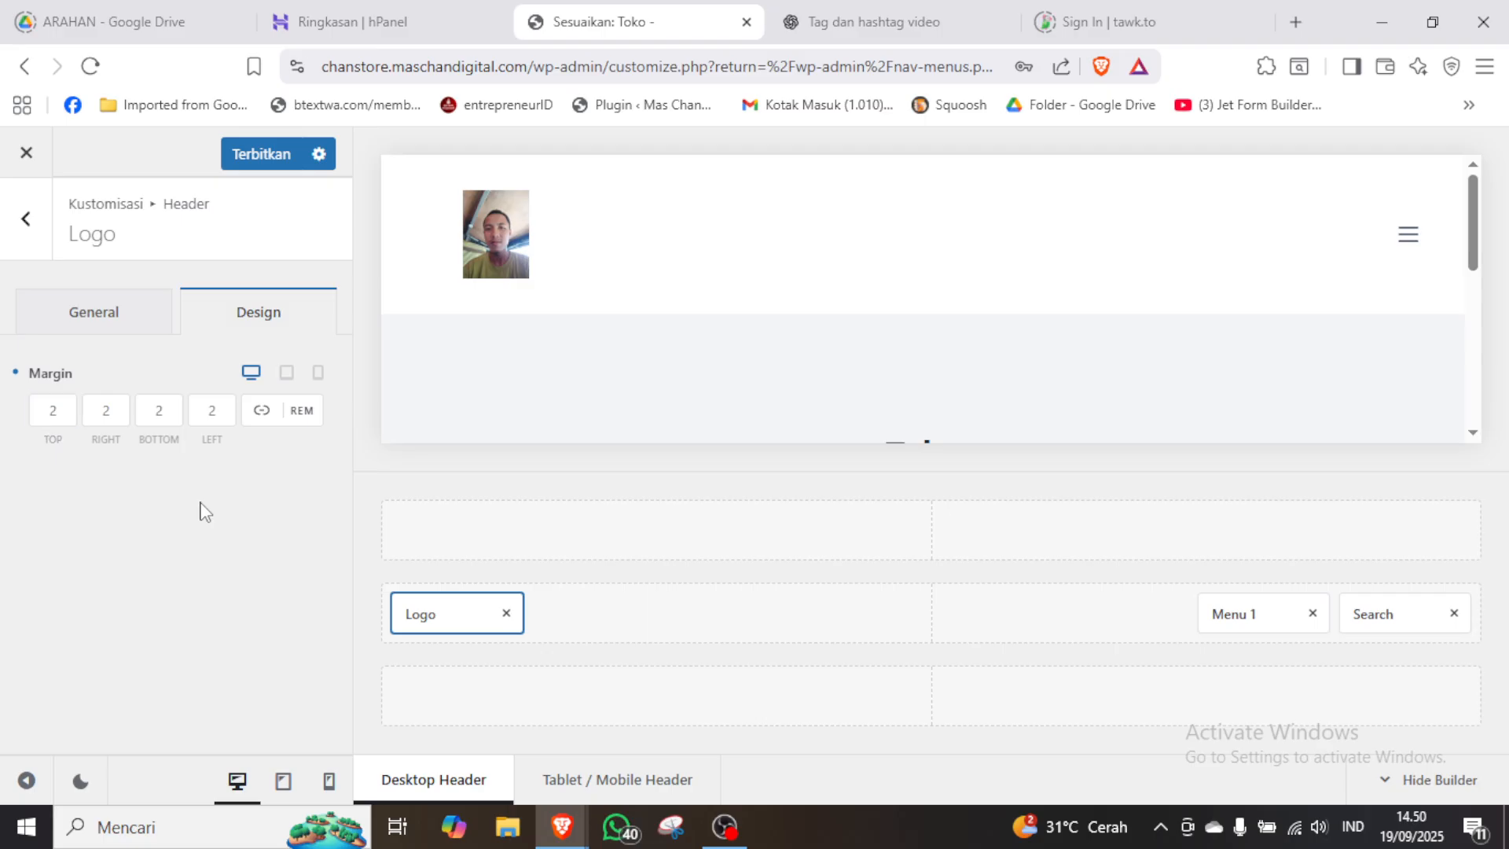
{"action": "left_click", "coordinate": [52, 410]}
{"action": "key", "text": "BackSpace"}
{"action": "type", "text": "1"}
{"action": "left_click", "coordinate": [185, 491]}
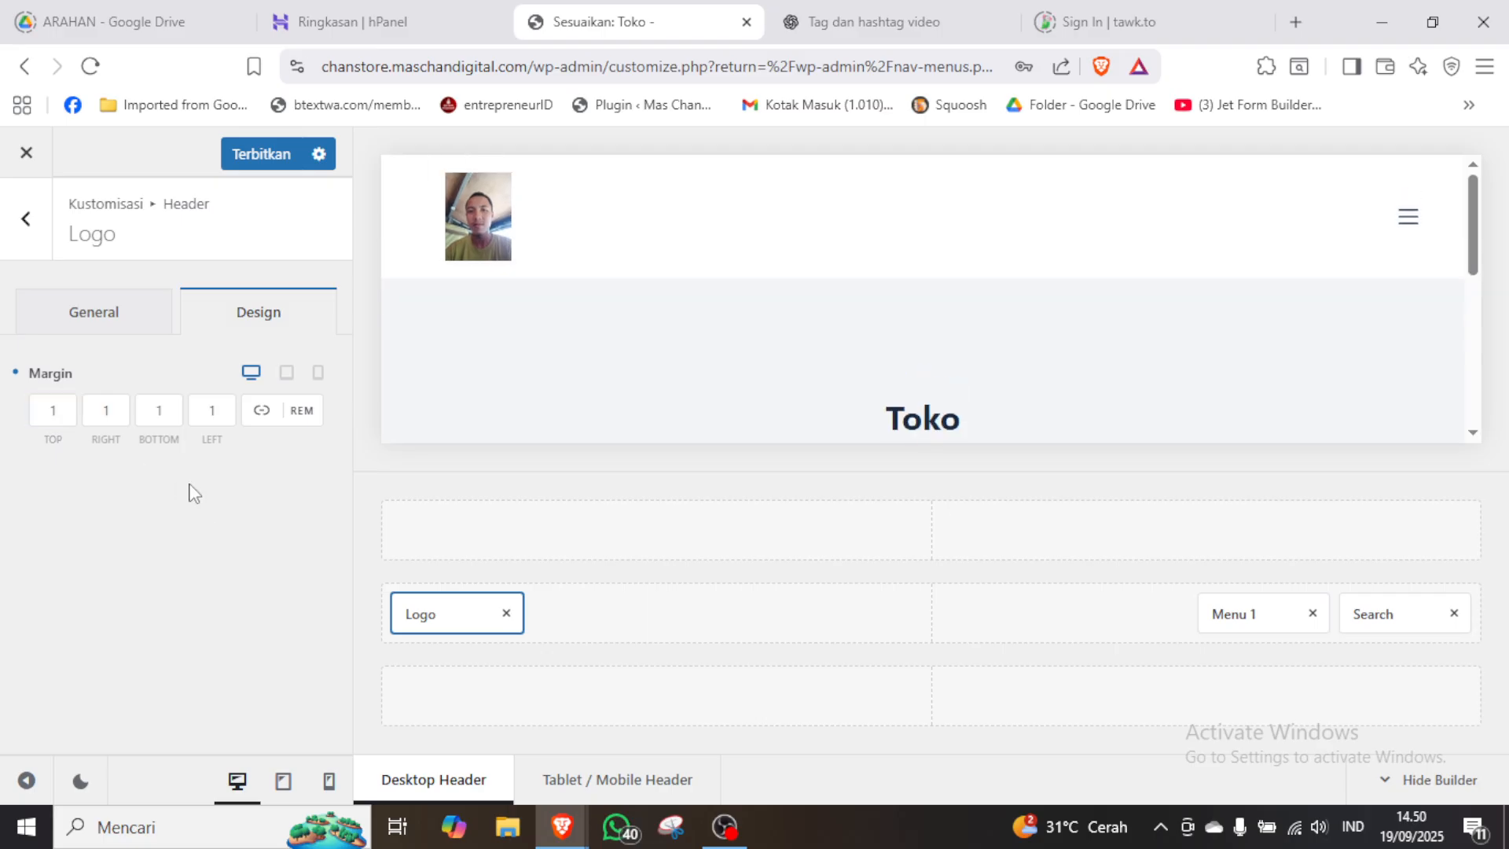
{"action": "left_click", "coordinate": [149, 314]}
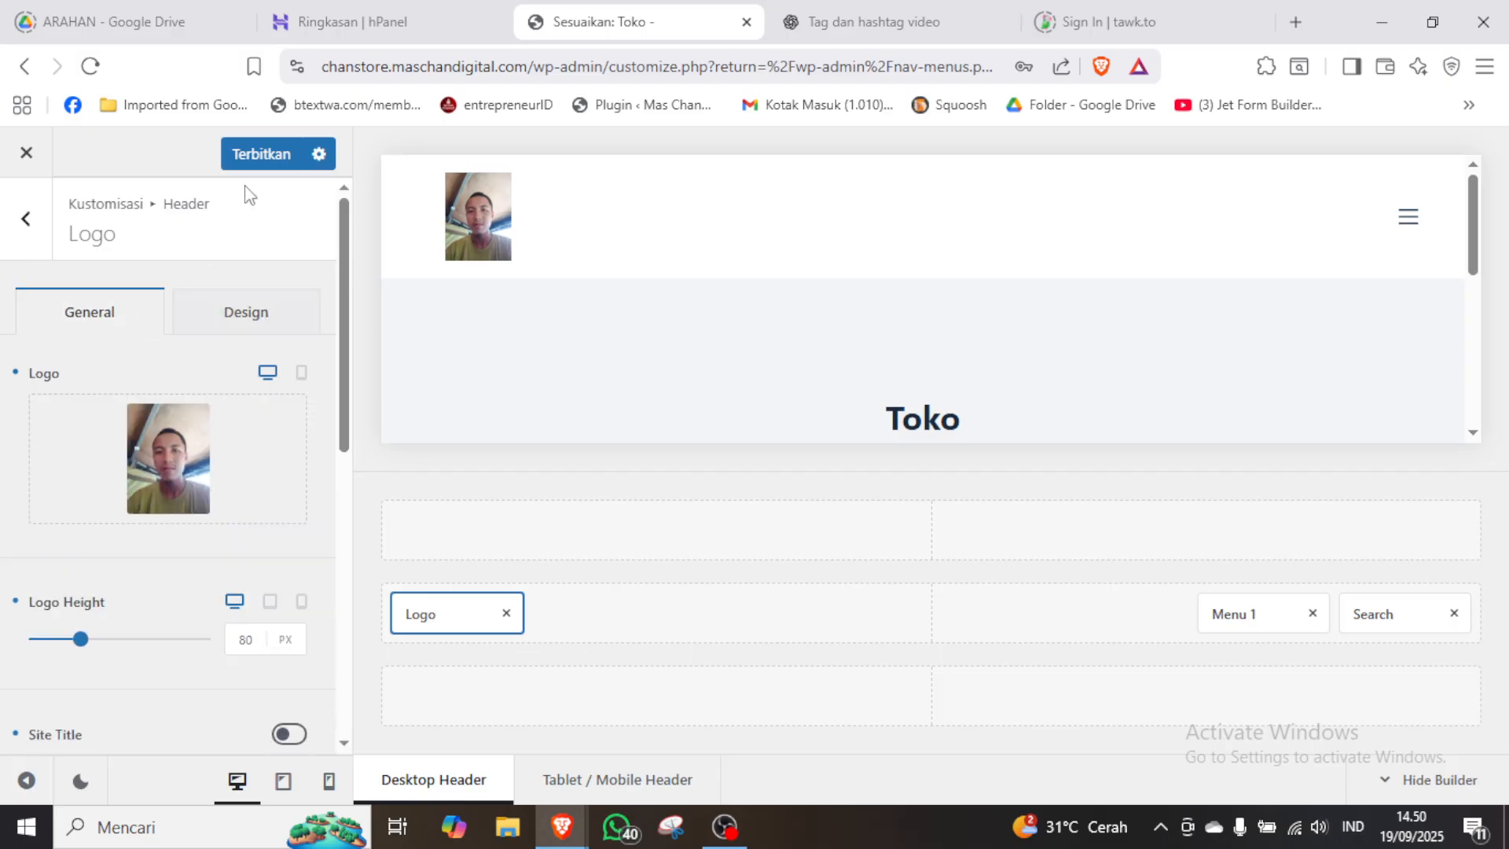
{"action": "left_click", "coordinate": [275, 154]}
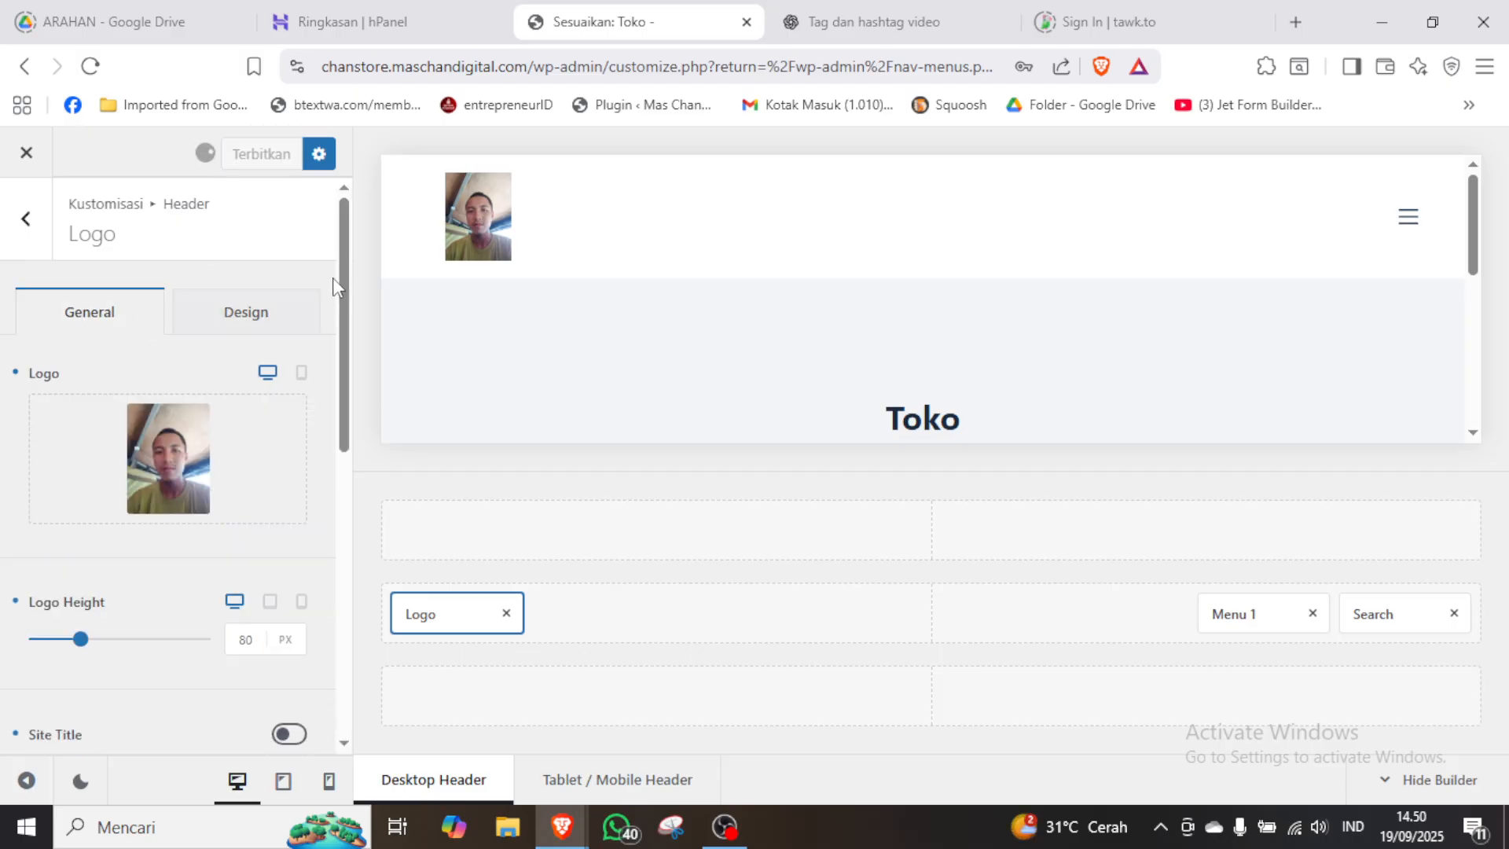
- Set the header MAIN ROW Design background to palette Color 2 (blue) and publish
{"action": "left_click", "coordinate": [27, 220]}
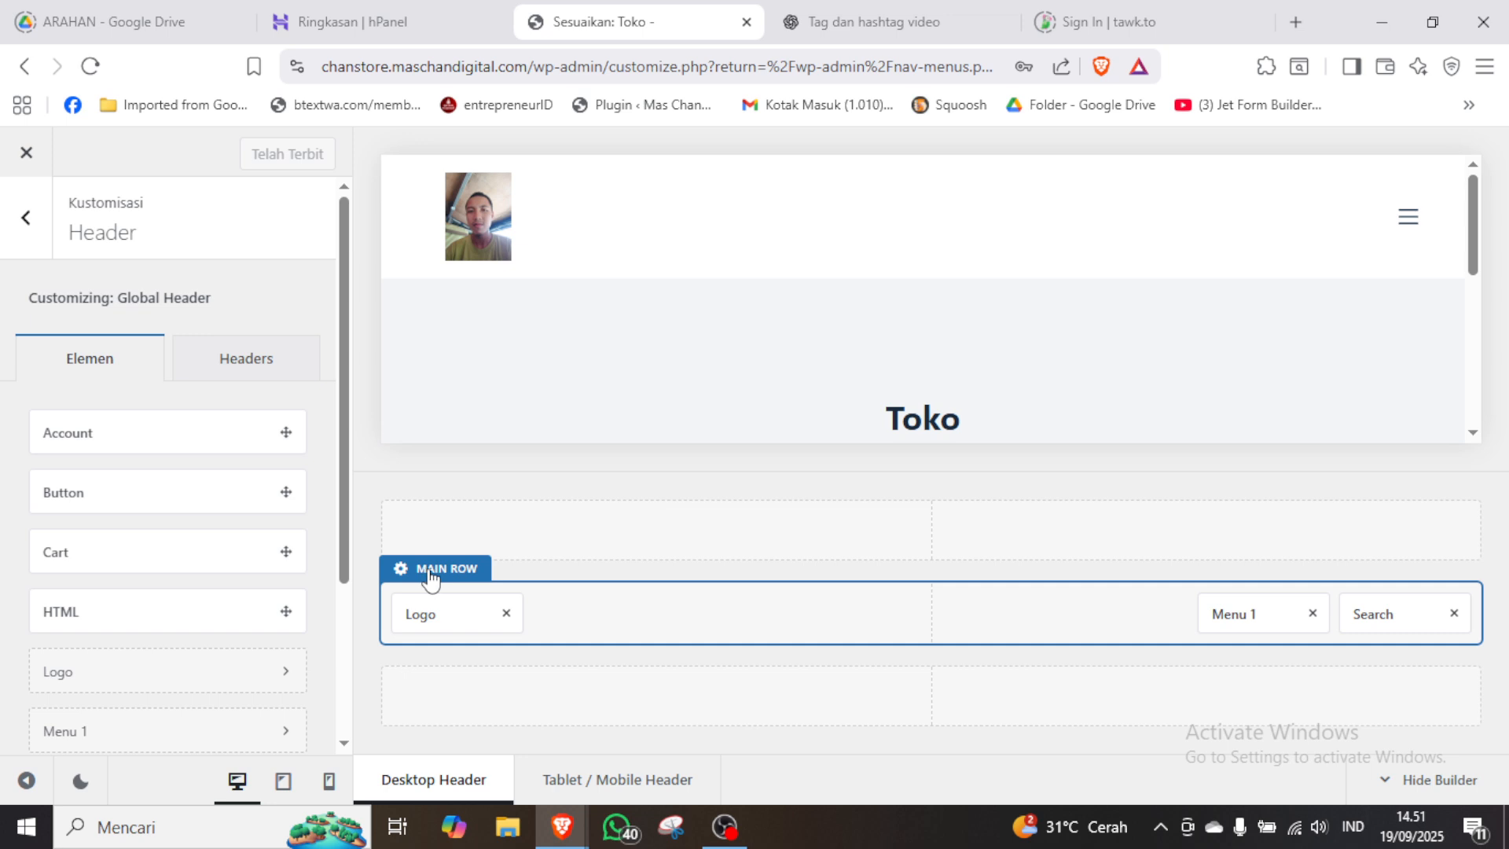
{"action": "left_click", "coordinate": [430, 569]}
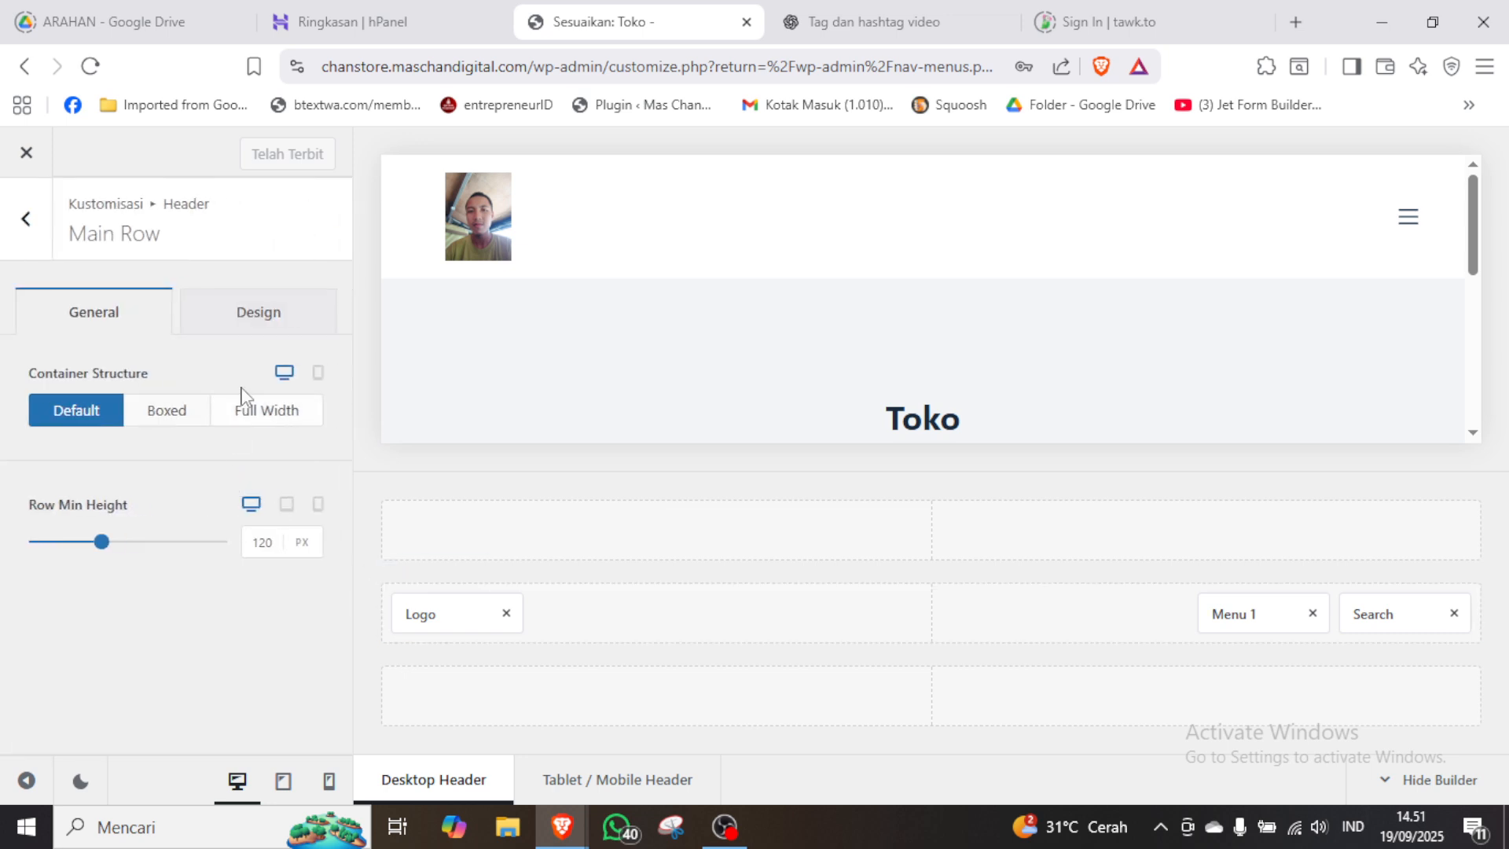
{"action": "left_click", "coordinate": [281, 339]}
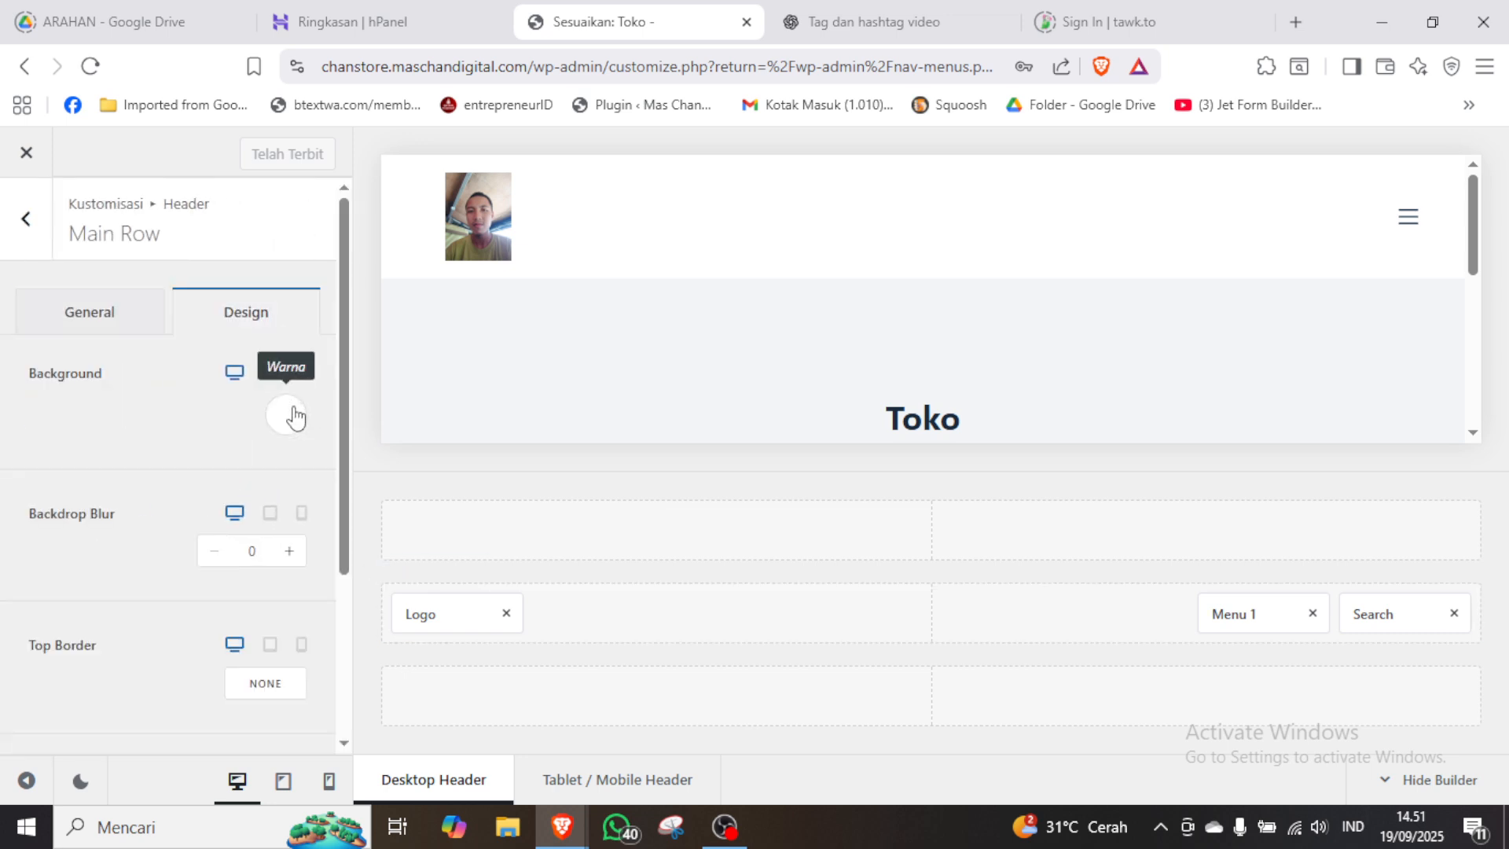
{"action": "left_click", "coordinate": [292, 414]}
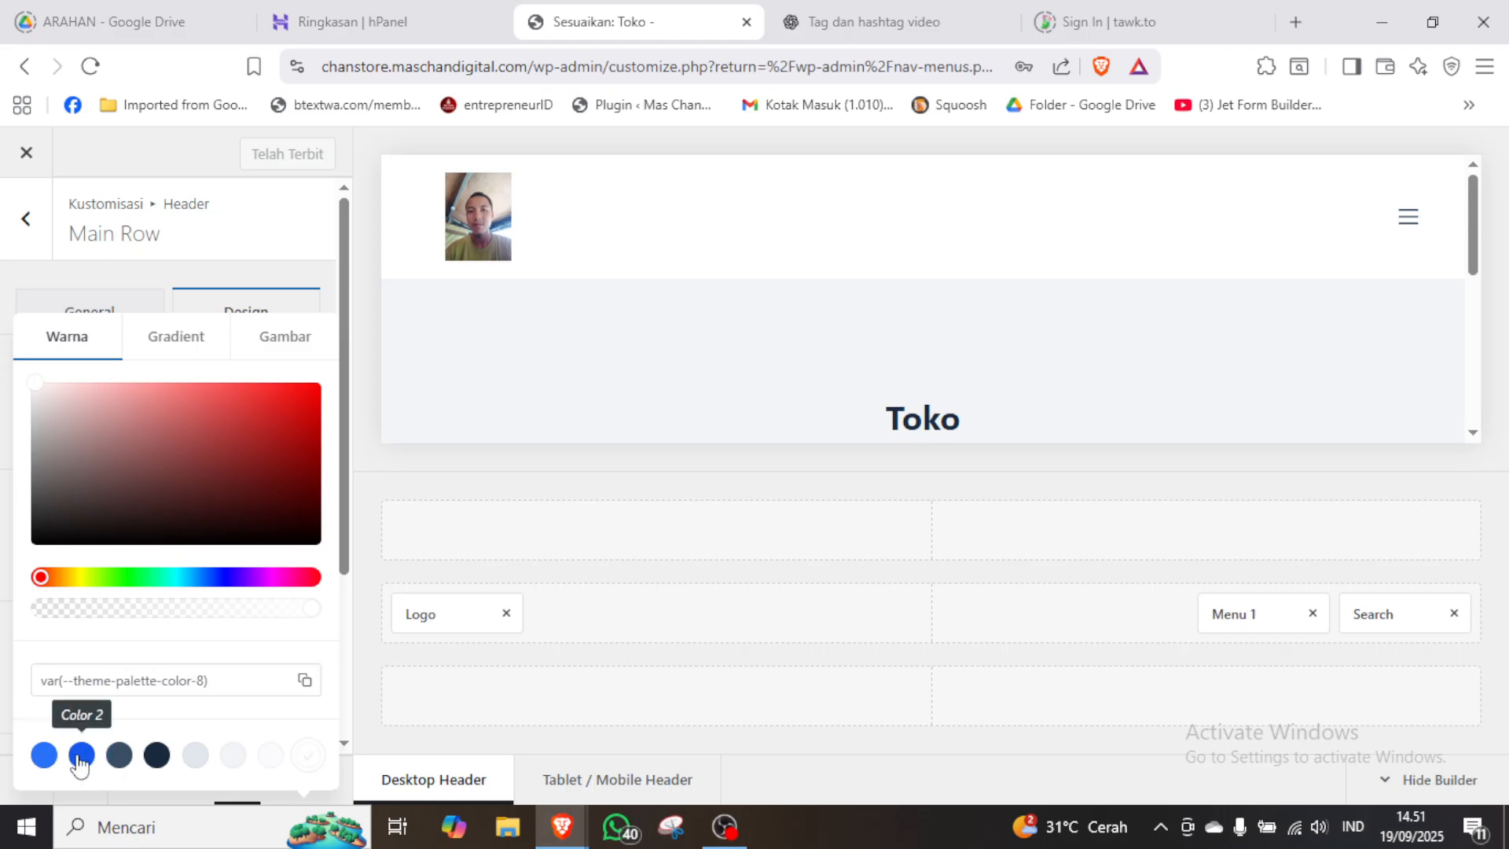
{"action": "left_click", "coordinate": [81, 755]}
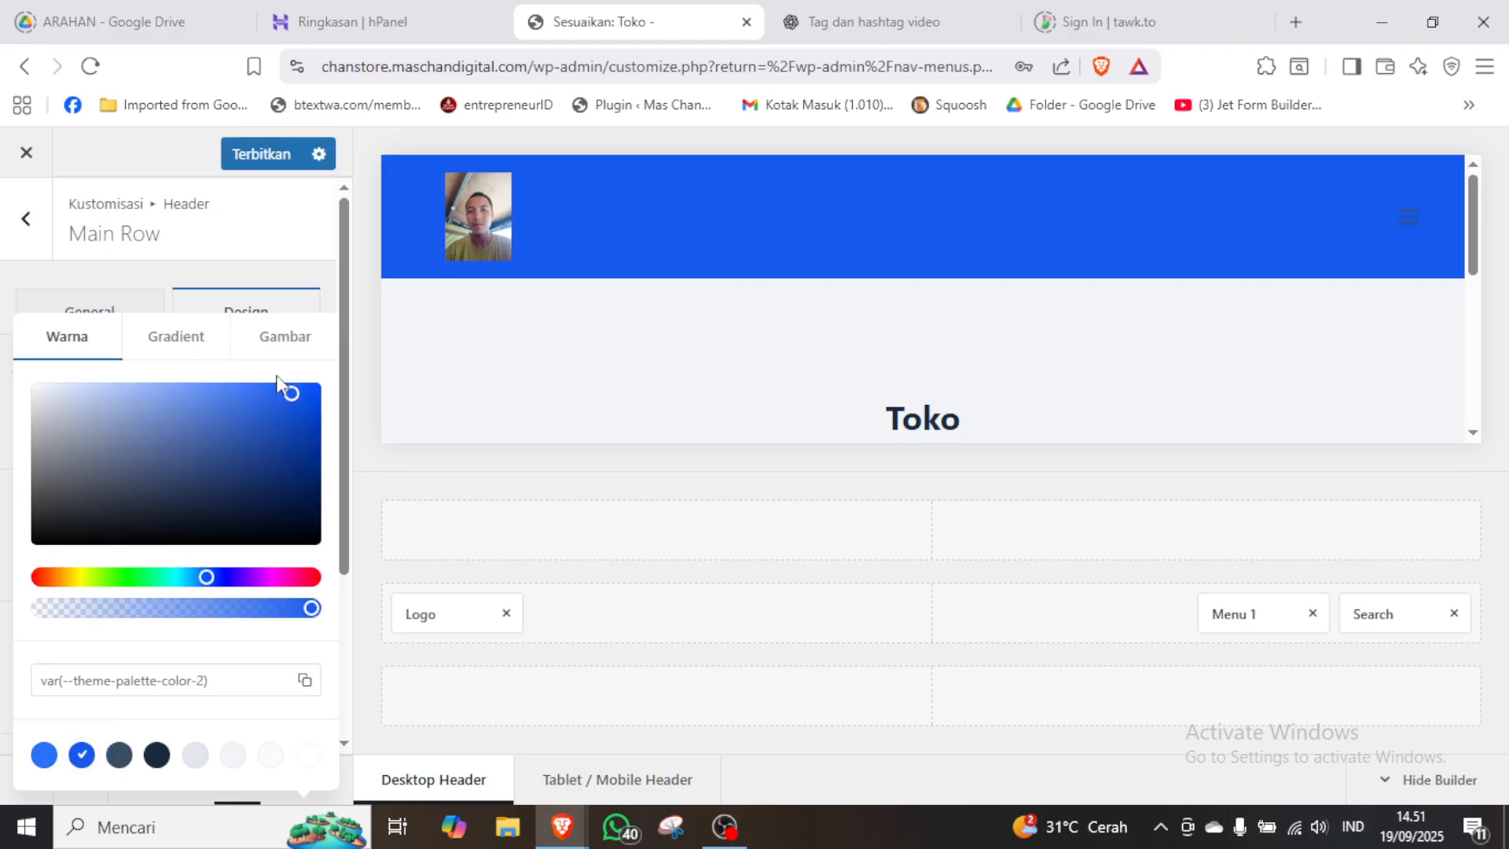
{"action": "left_click", "coordinate": [268, 161]}
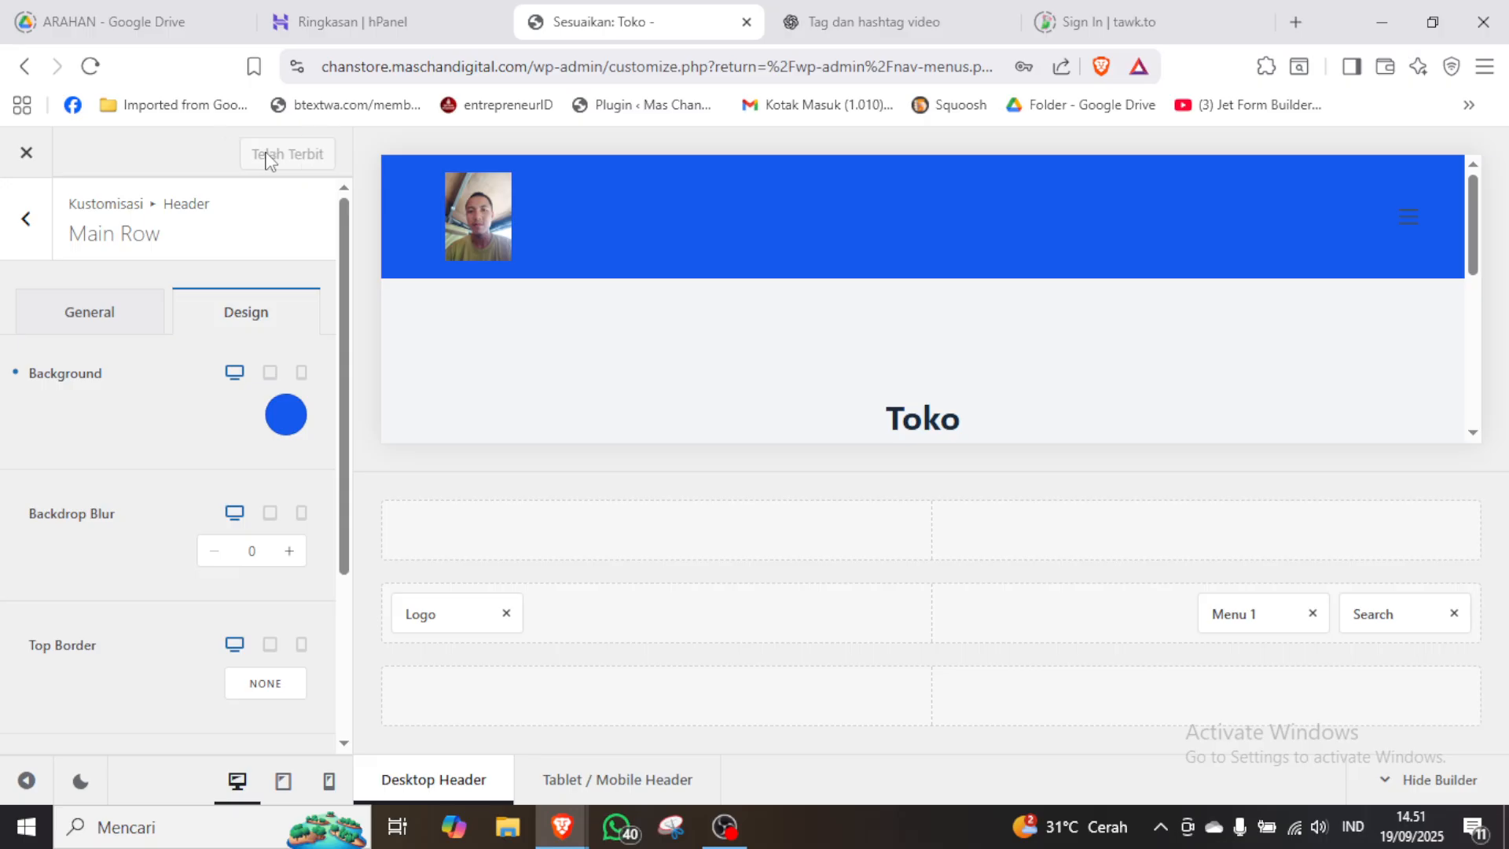
- Reload the live Toko page to view the photo logo and blue header, then return to the Customizer
{"action": "key", "text": "alt+Tab"}
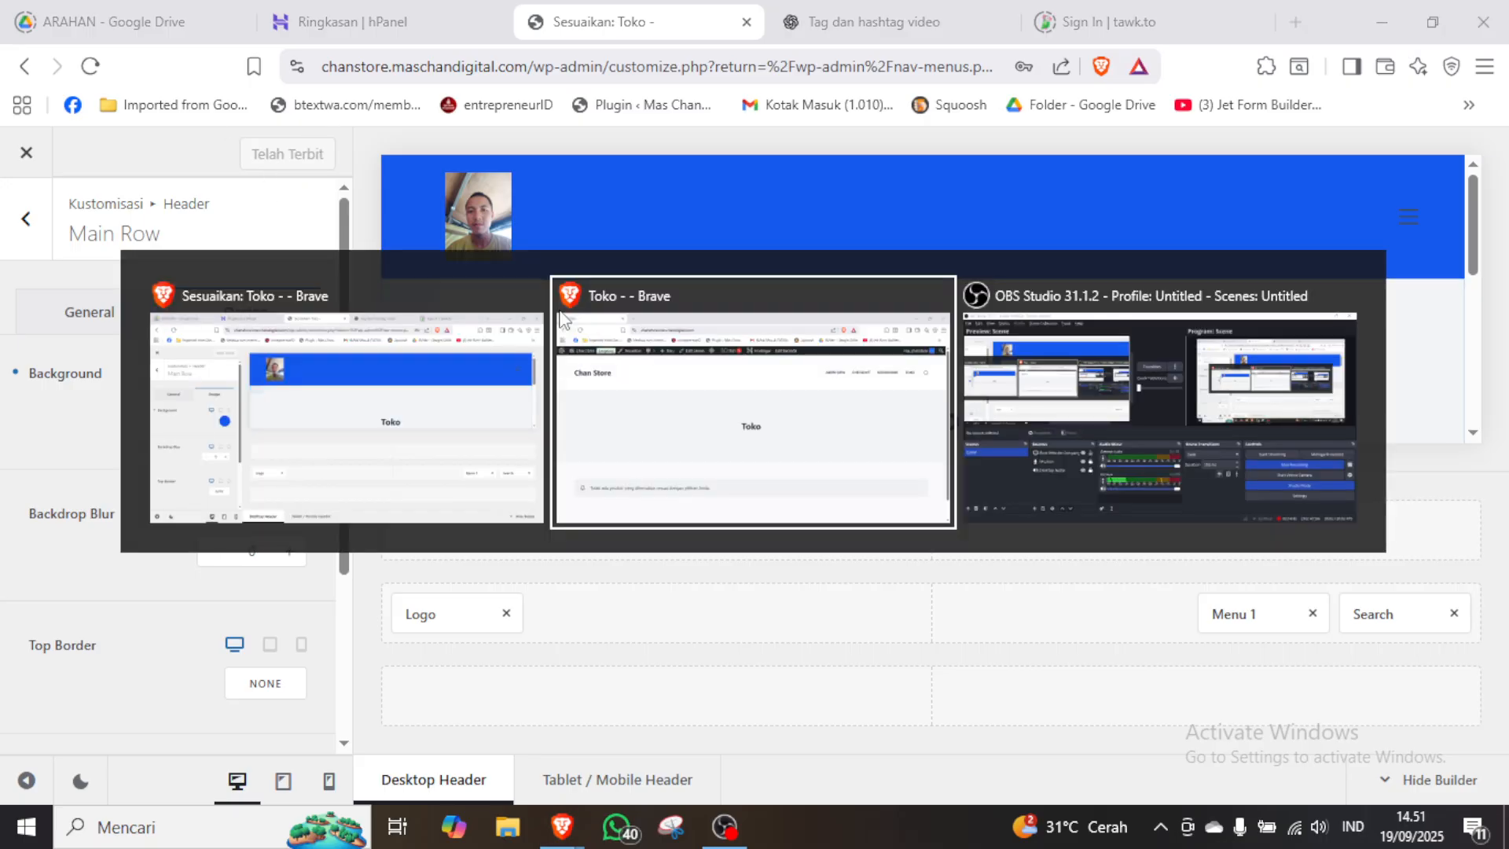
{"action": "key", "text": "F5"}
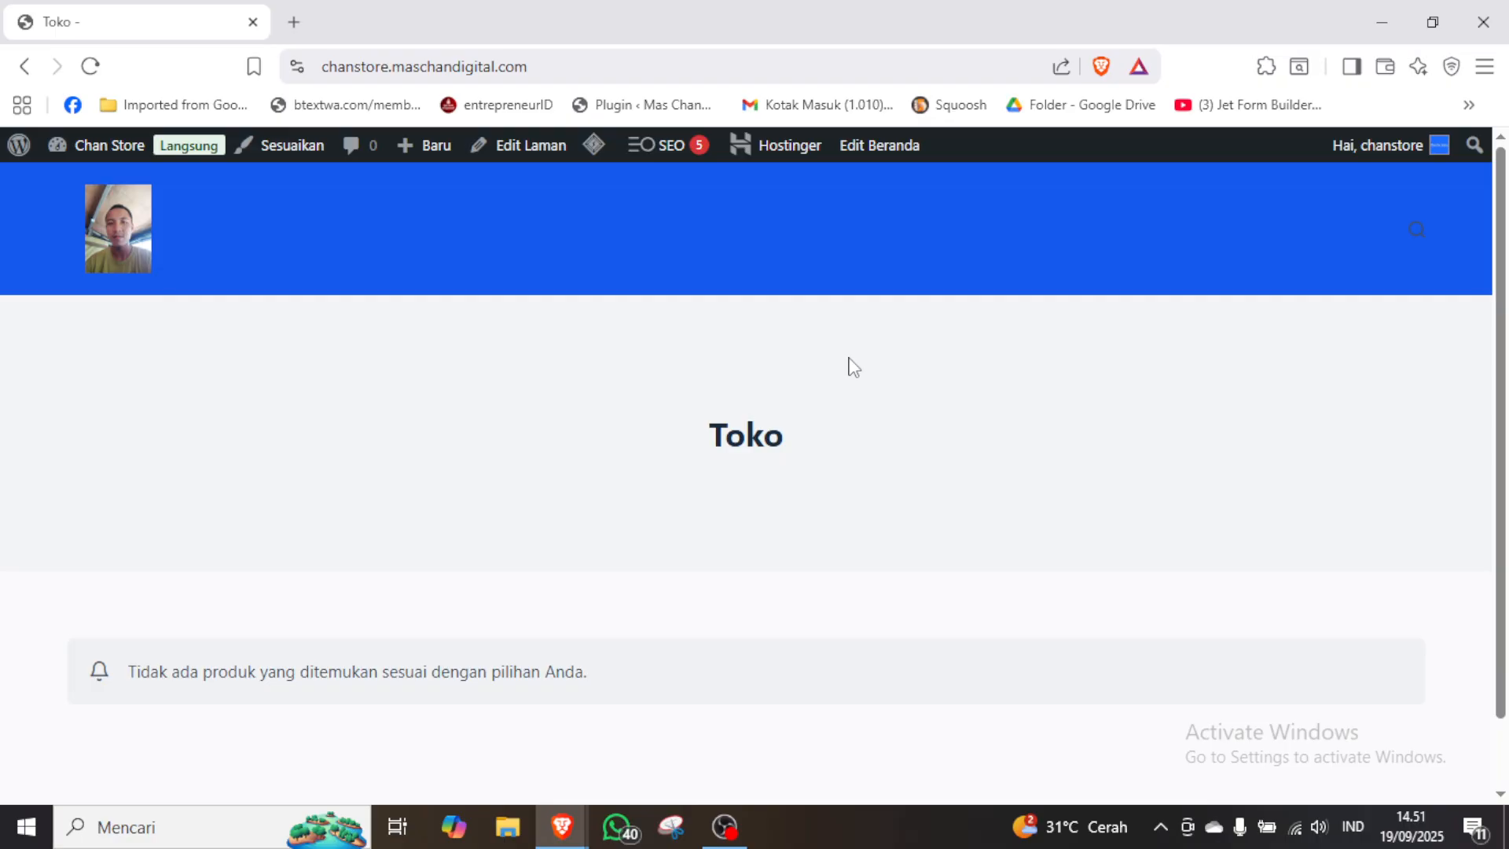
{"action": "key", "text": "alt+Tab"}
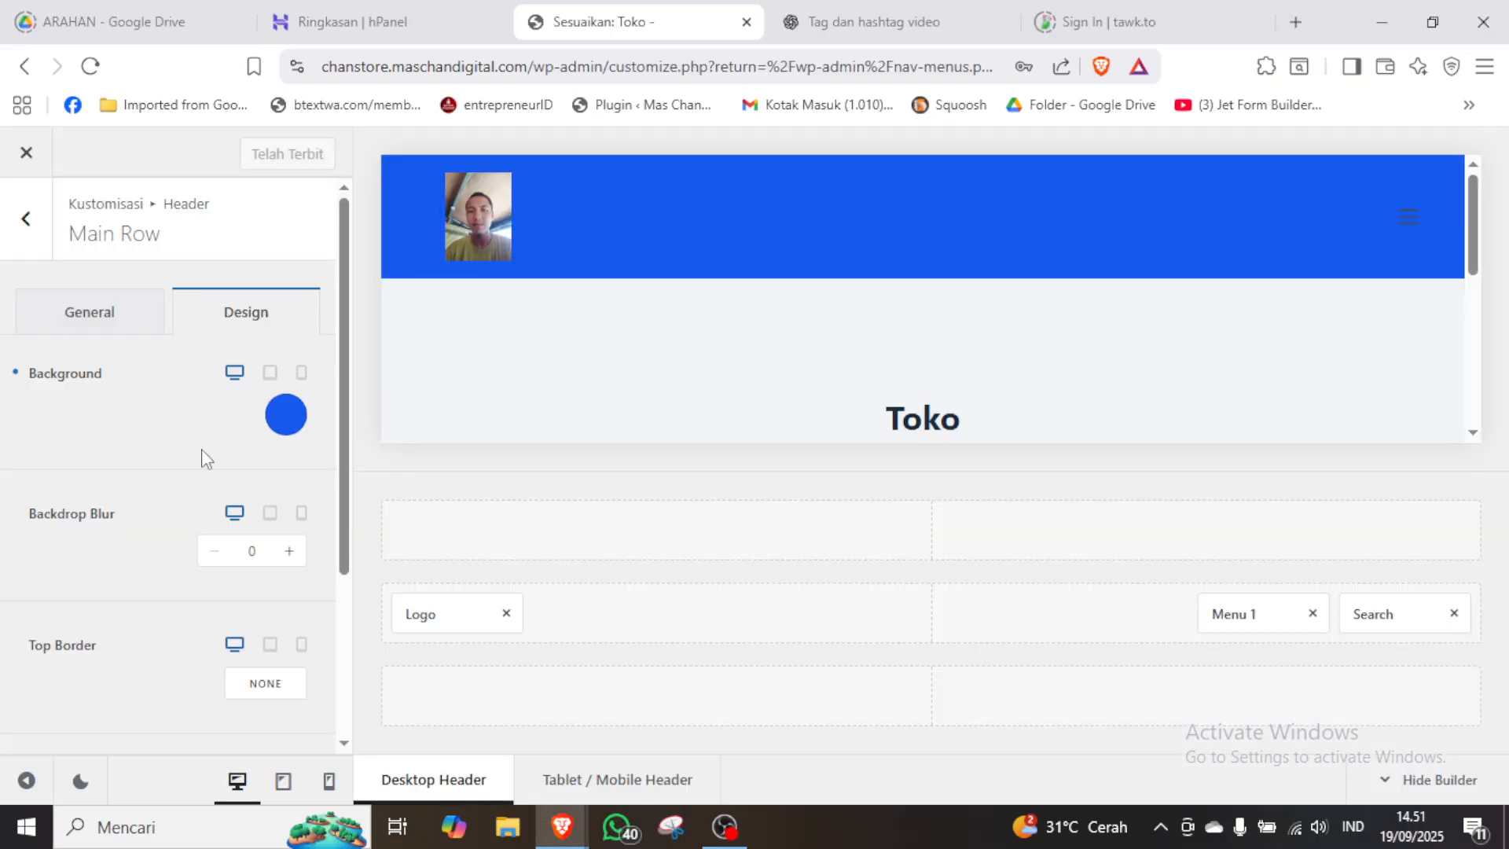
{"action": "key", "text": "alt+Tab"}
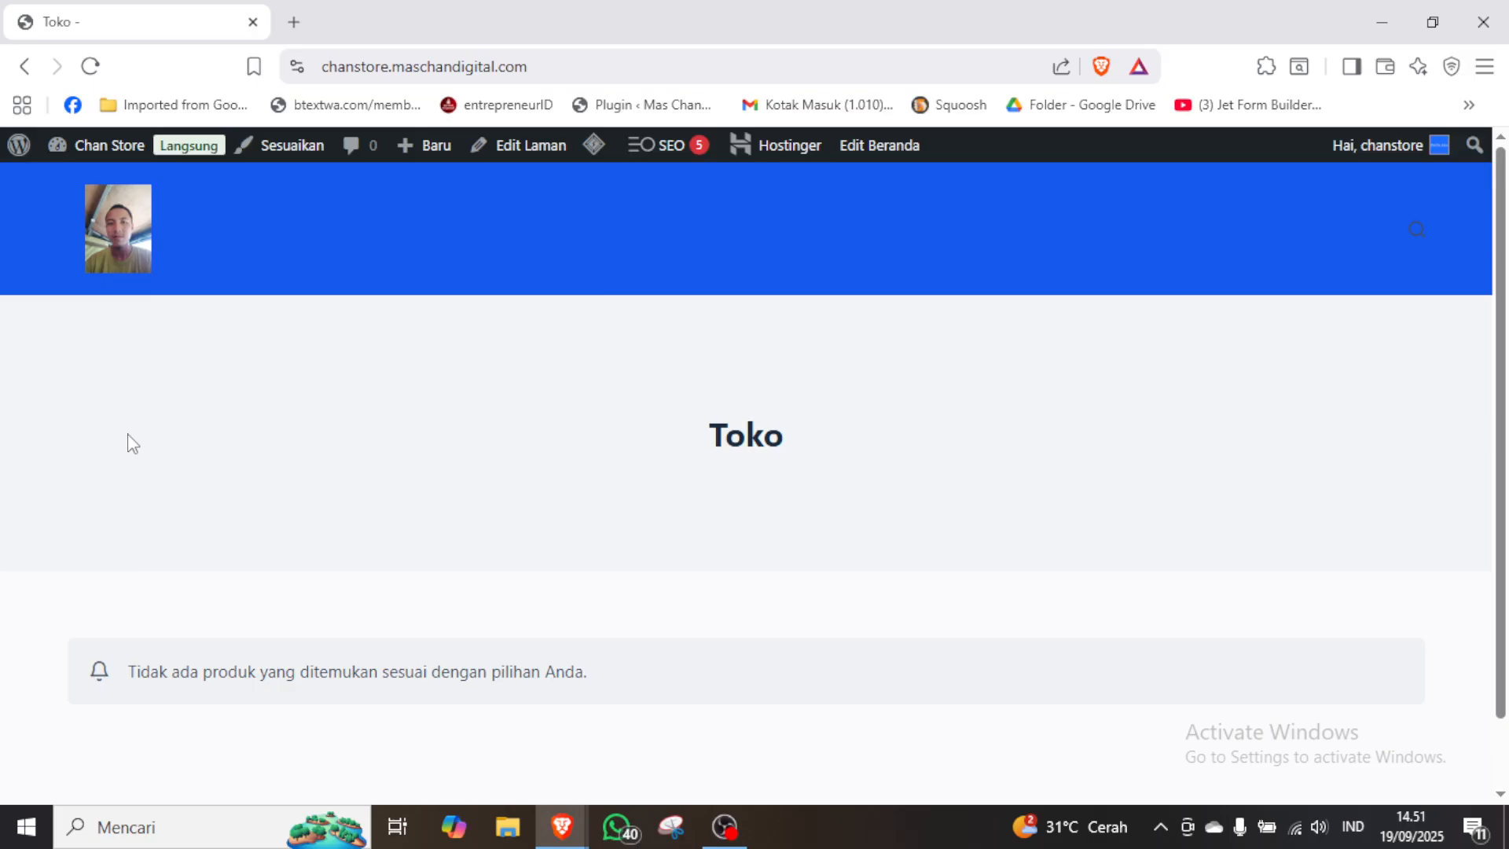
{"action": "key", "text": "alt+Tab"}
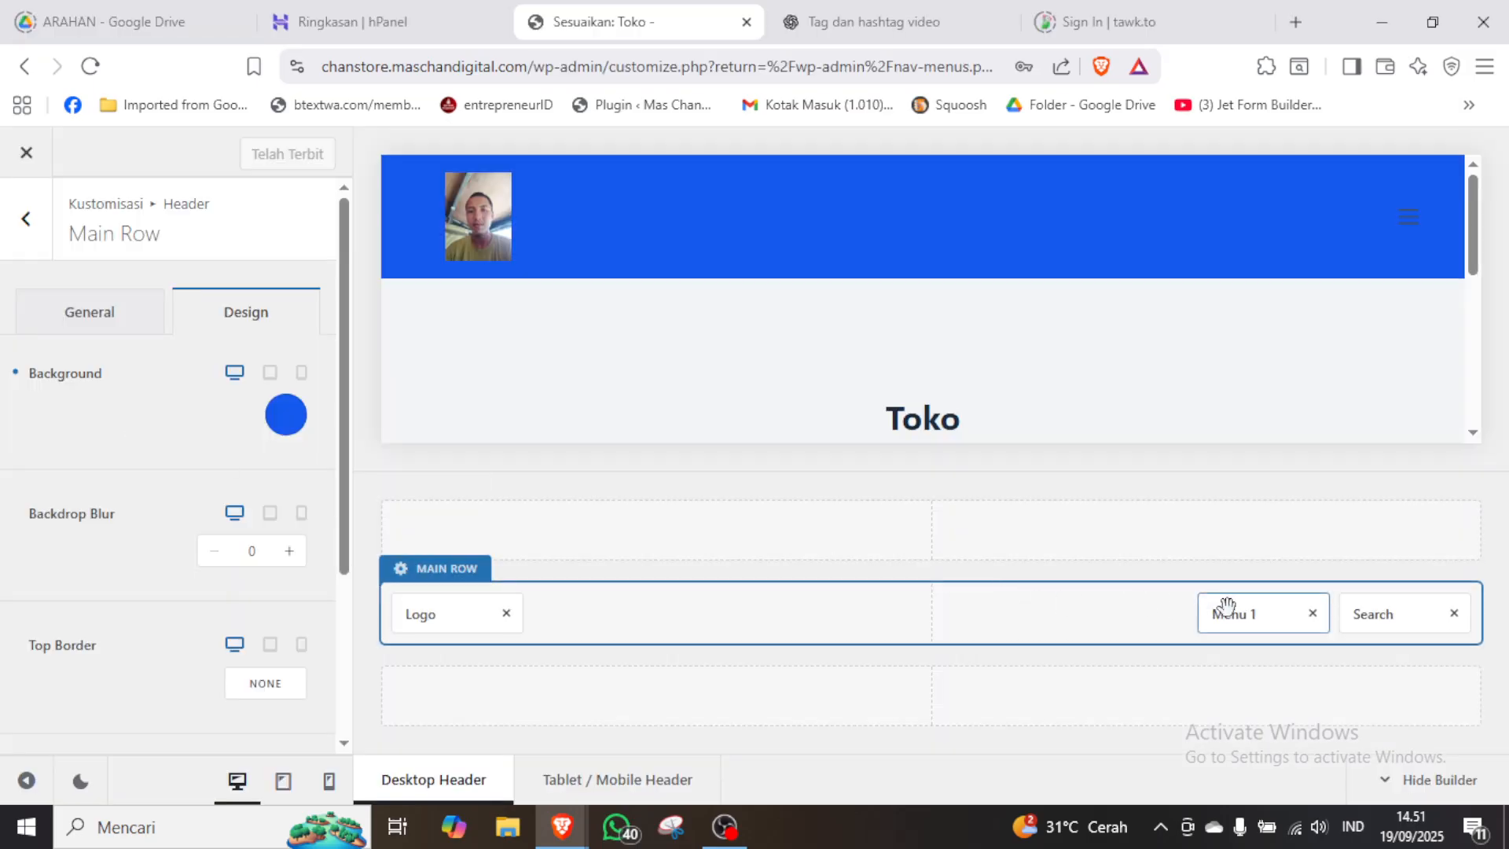
- Set the header's Menu 1 to use Menu Utama and publish
{"action": "left_click", "coordinate": [1250, 619]}
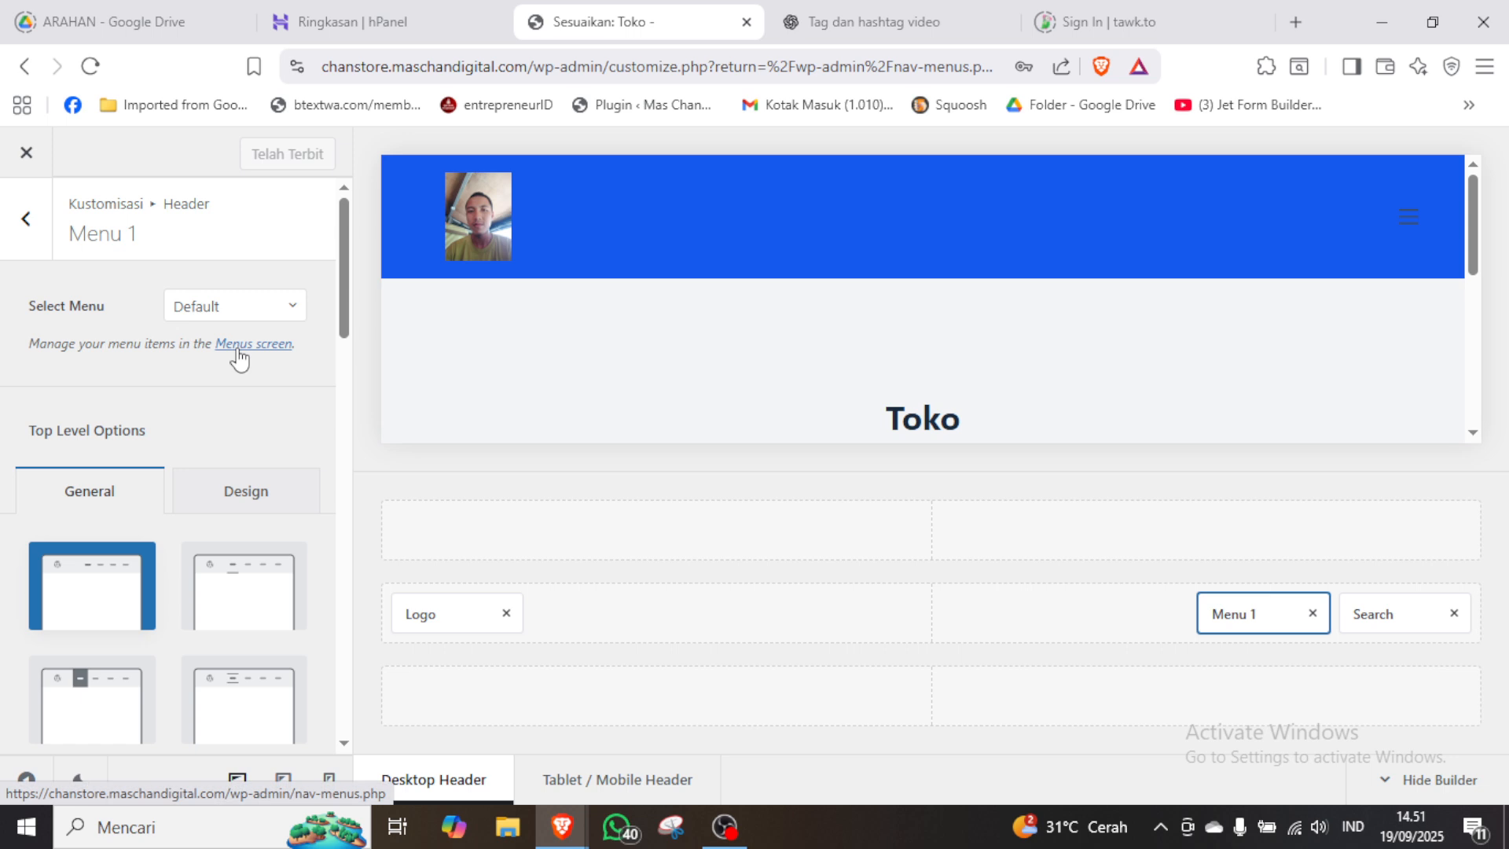
{"action": "left_click", "coordinate": [211, 318]}
{"action": "left_click", "coordinate": [236, 400]}
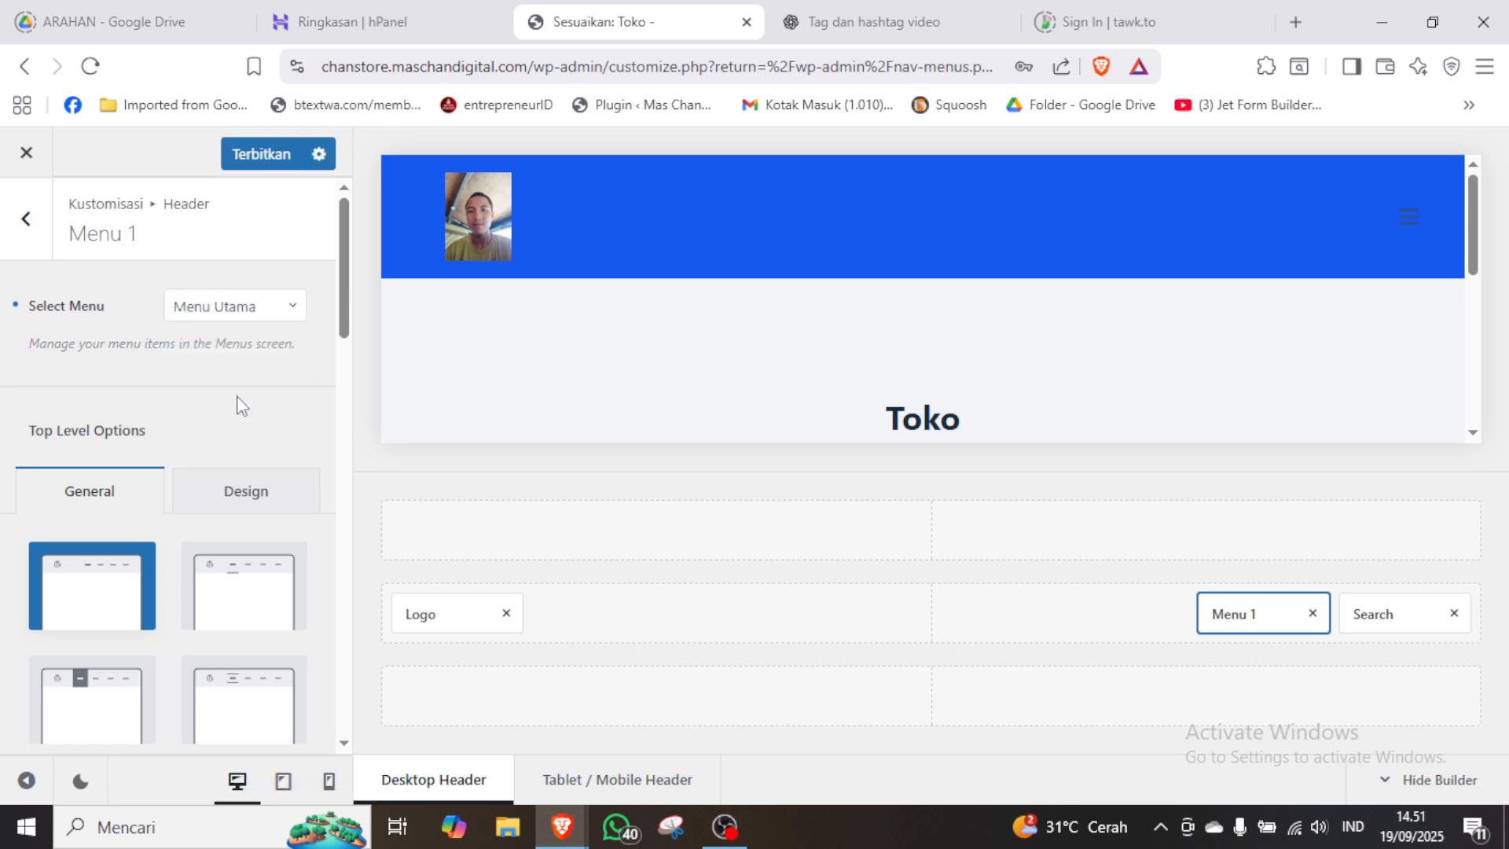
{"action": "left_click", "coordinate": [263, 155]}
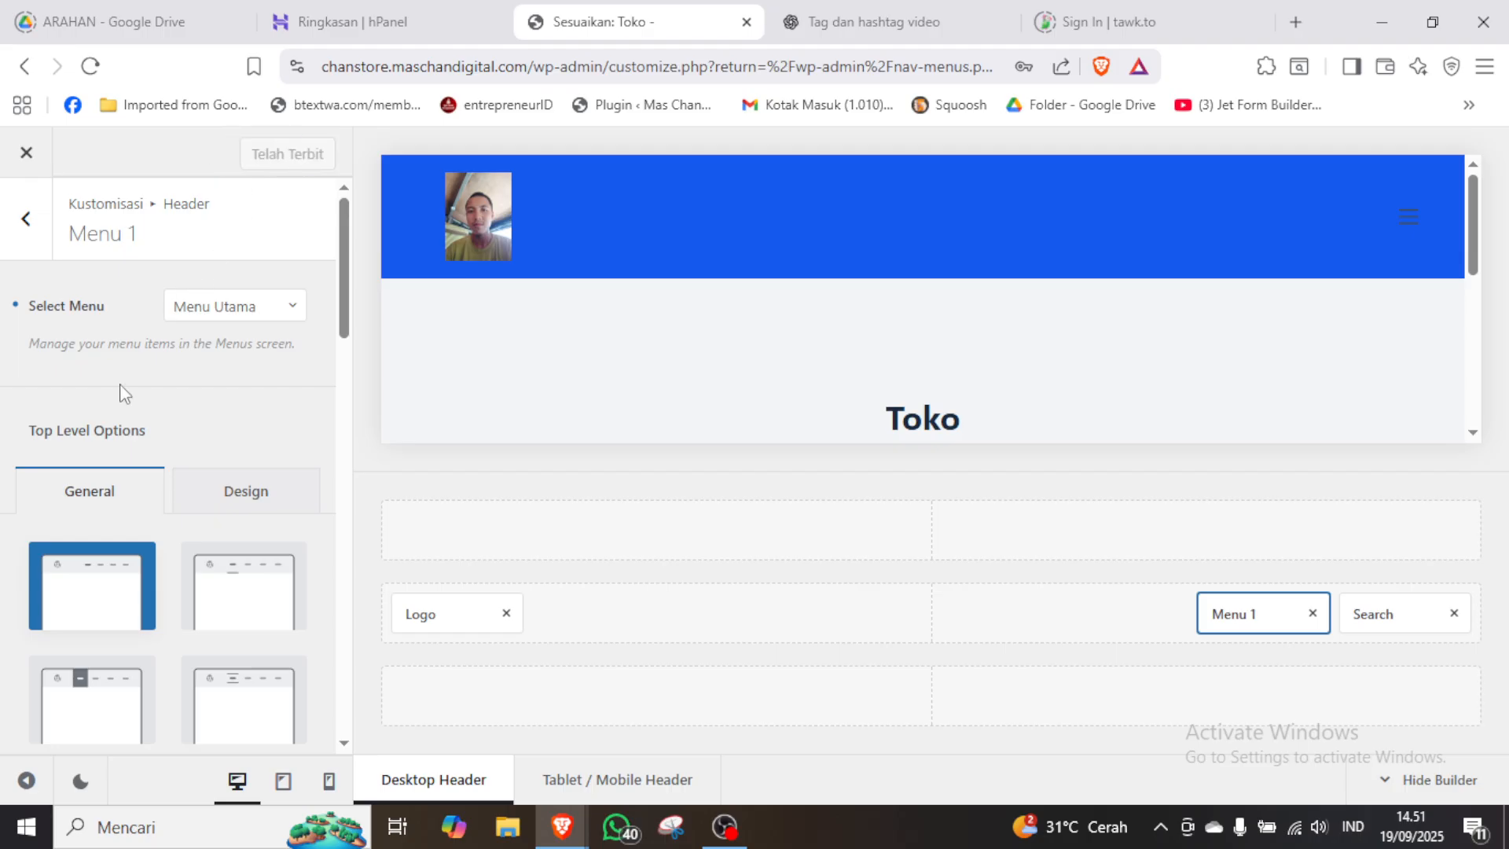
- Reload the live shop to check the new AKUN SAYA, CHECKOUT, KERANJANG, TOKO links
{"action": "key", "text": "alt+Tab"}
{"action": "key", "text": "F5"}
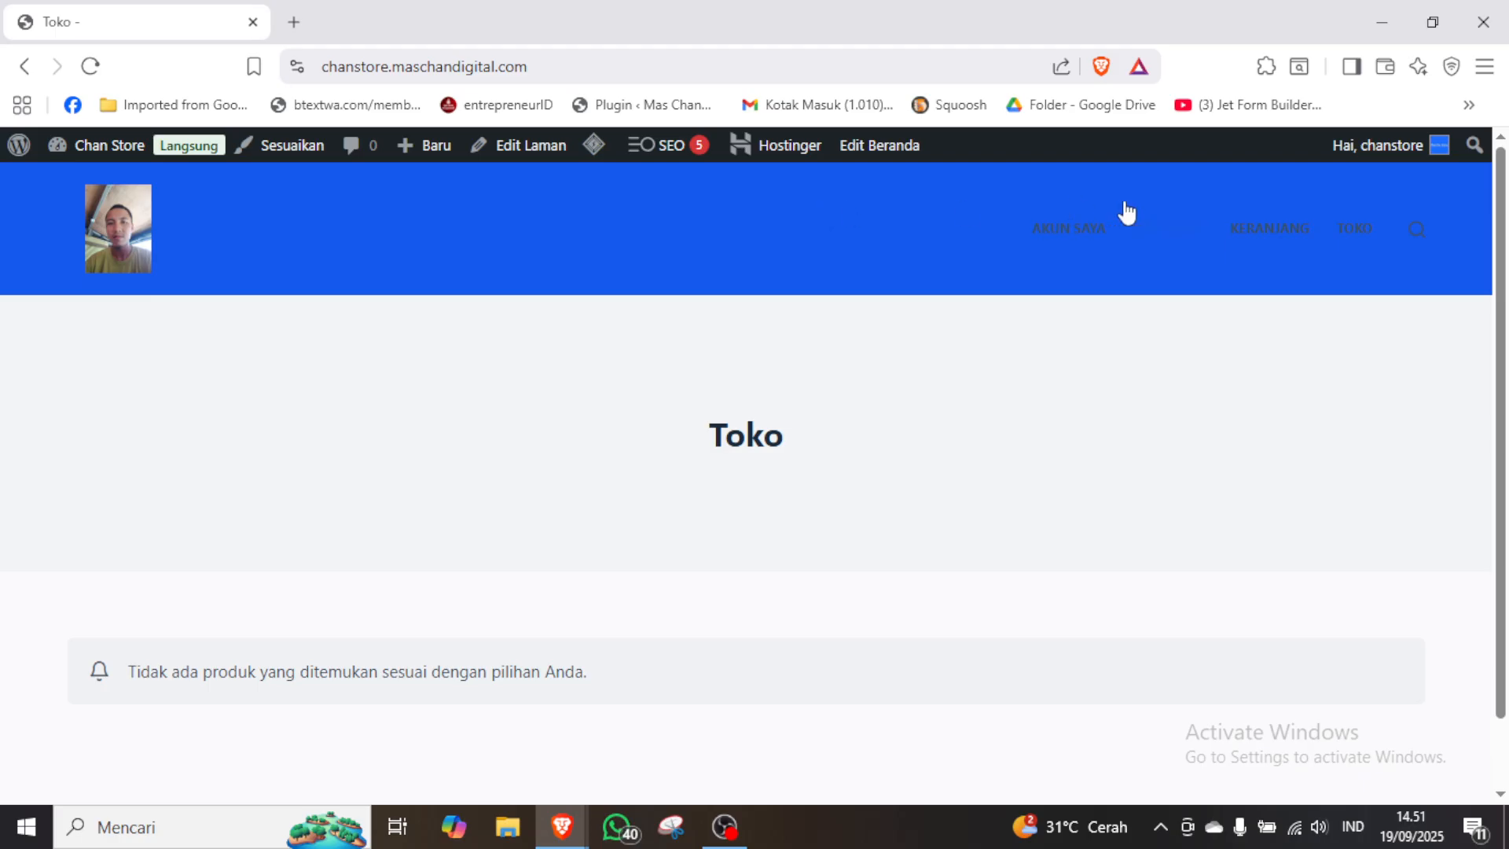
{"action": "key", "text": "alt+Tab"}
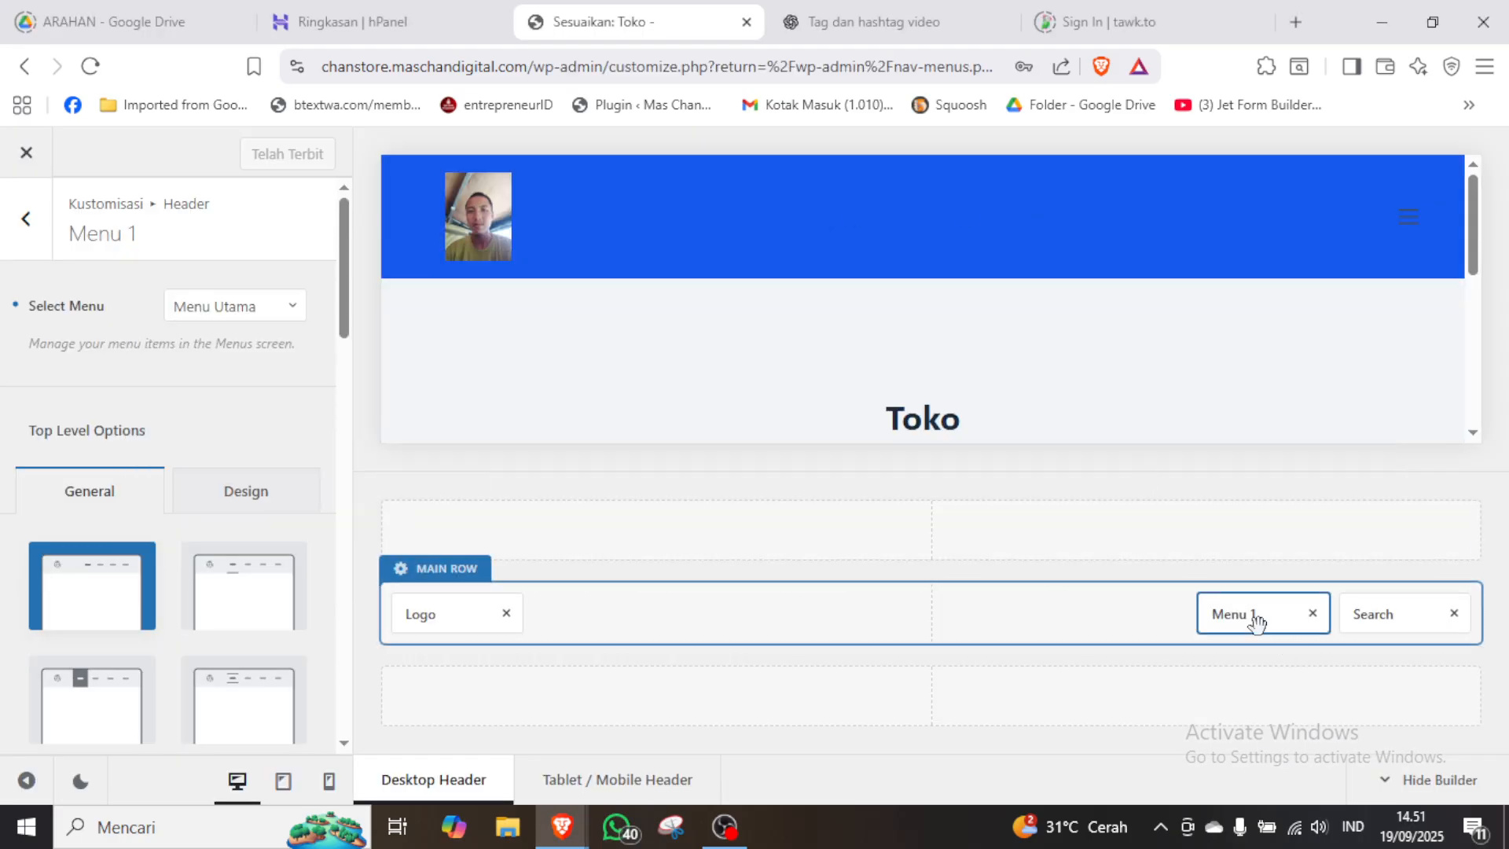
- Set Menu 1 font colour to #ffffff with a #0c0c0c hover colour
{"action": "left_click", "coordinate": [266, 515]}
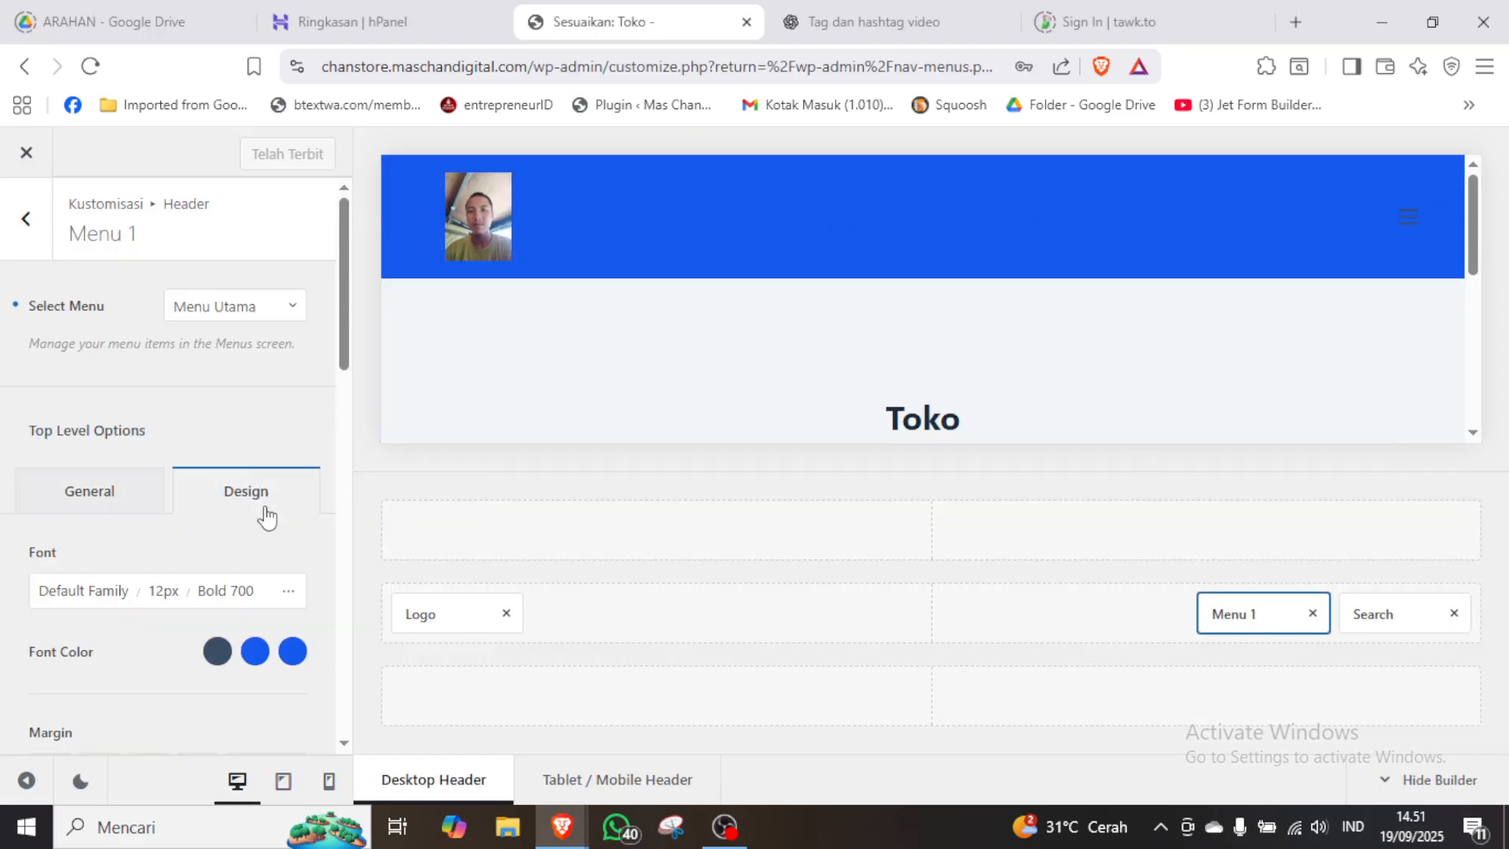
{"action": "scroll", "coordinate": [310, 398], "scroll_direction": "down", "scroll_amount": 3}
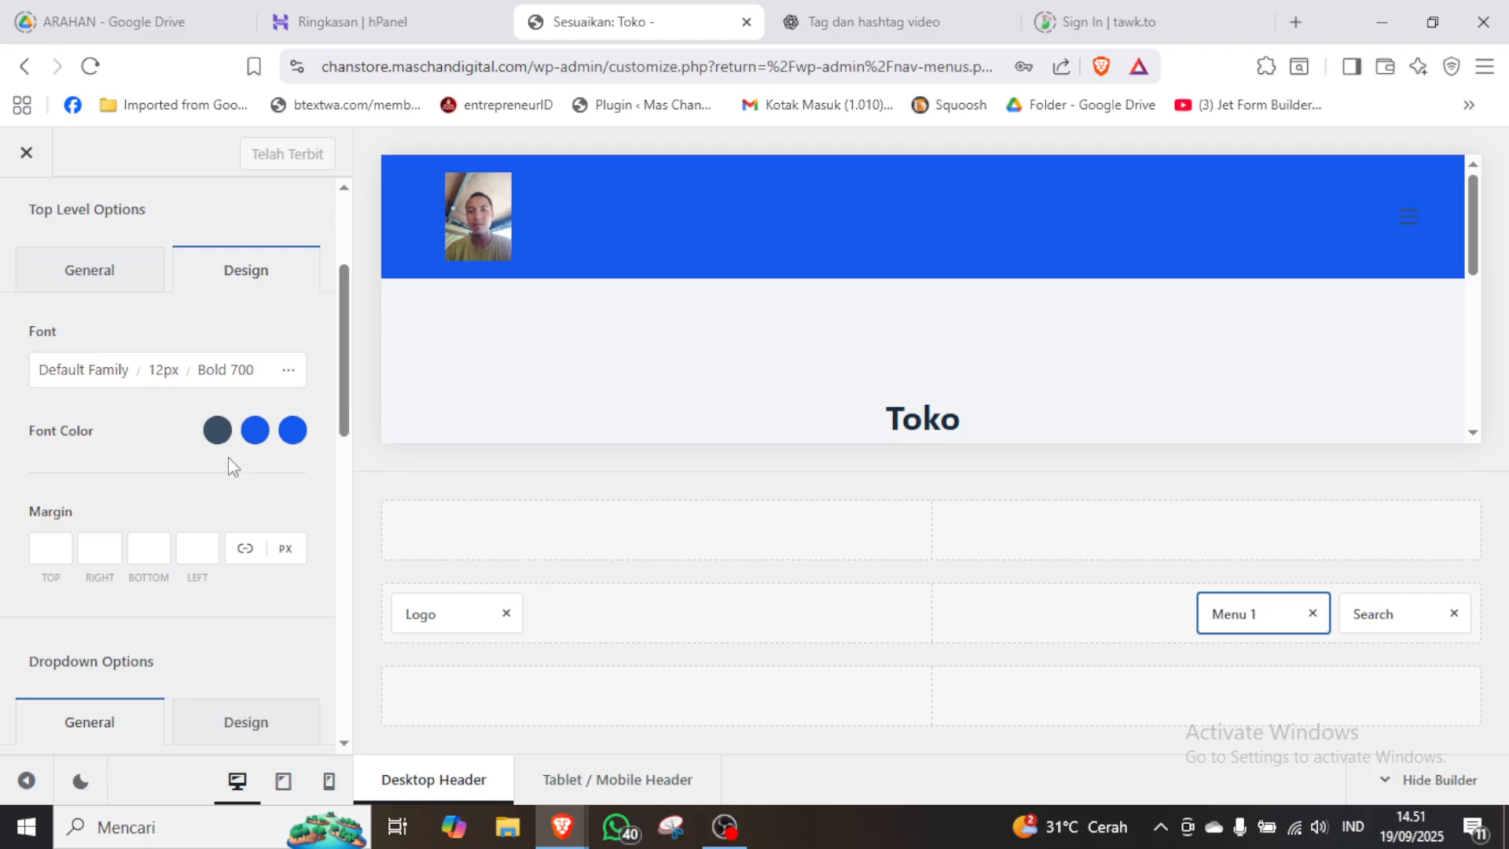
{"action": "left_click", "coordinate": [217, 431]}
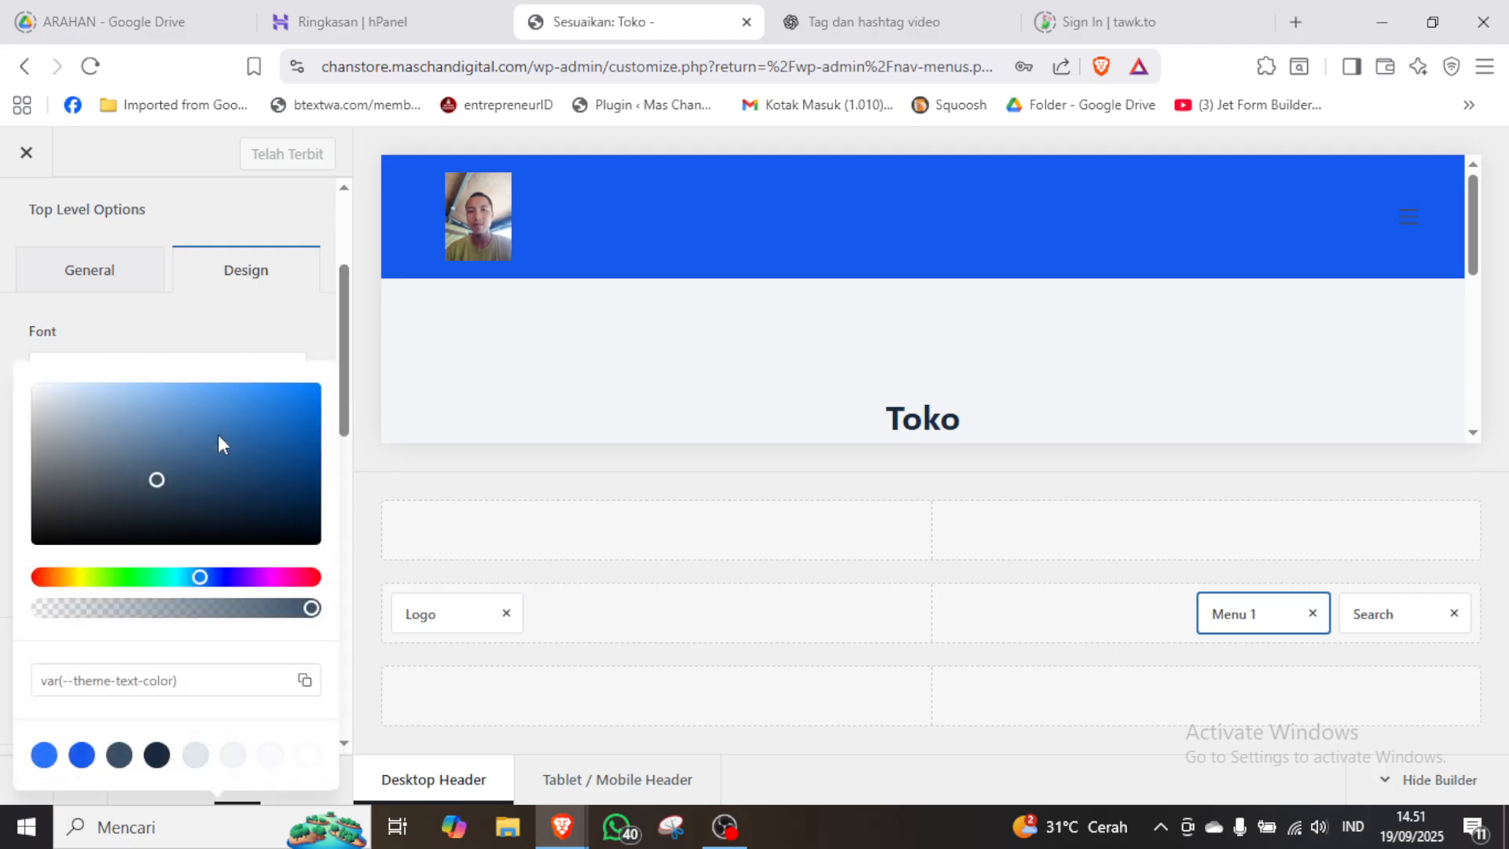
{"action": "left_click_drag", "start_coordinate": [63, 430], "coordinate": [33, 382]}
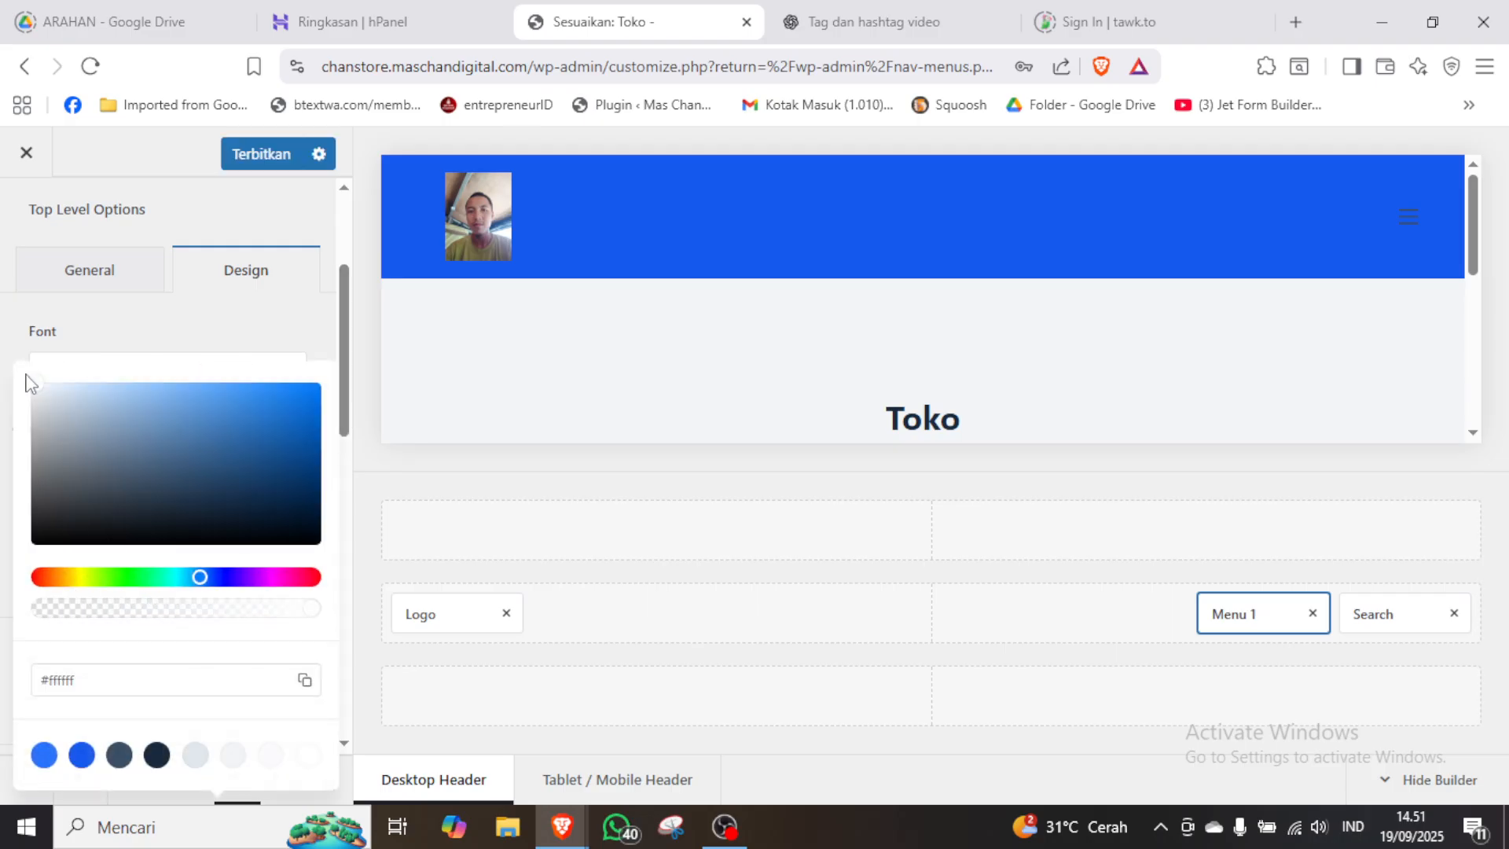
{"action": "left_click", "coordinate": [140, 340]}
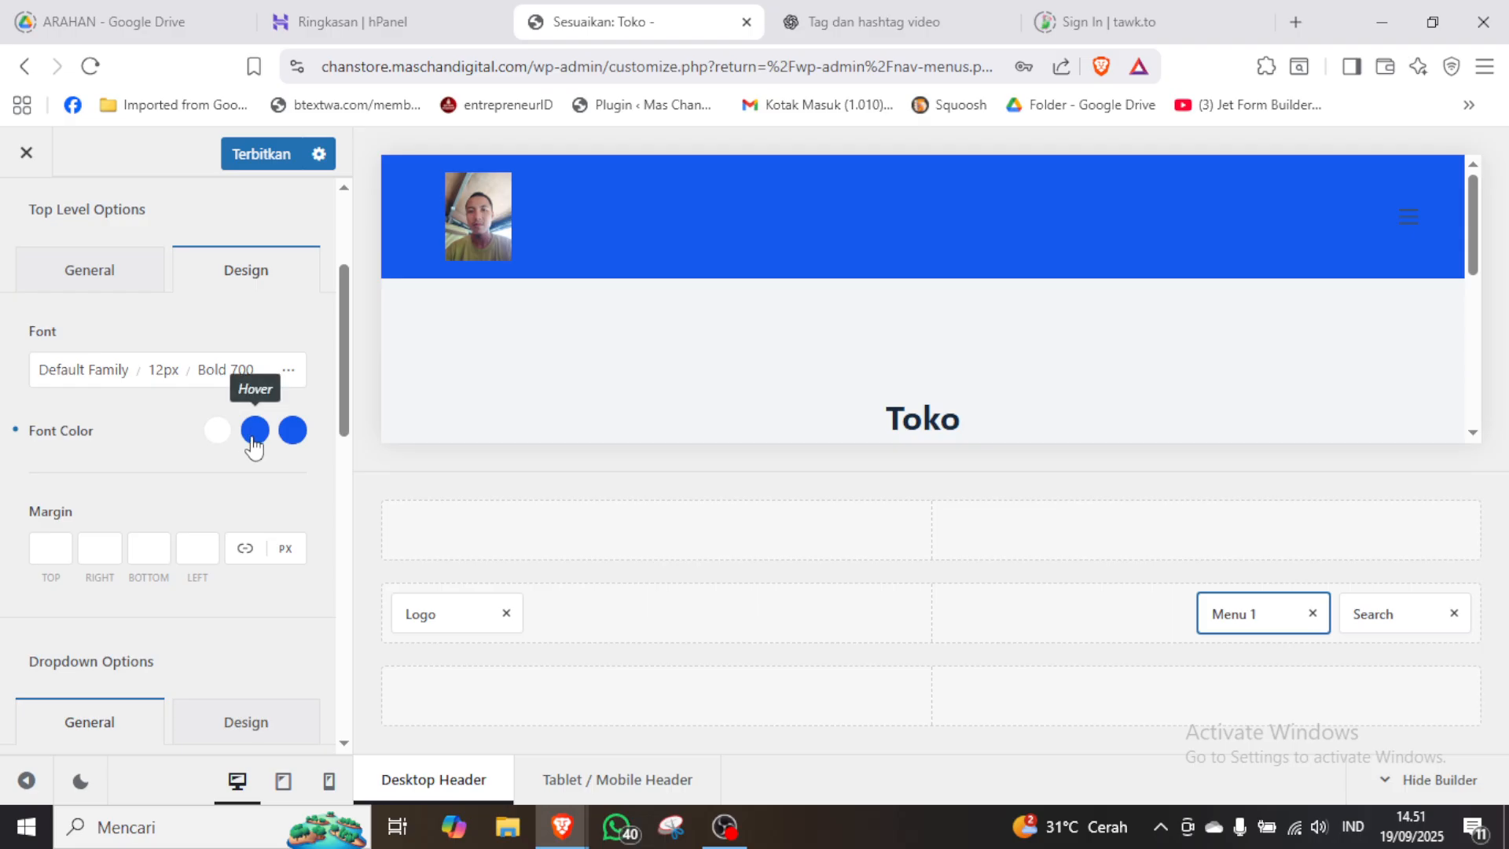
{"action": "left_click", "coordinate": [253, 431]}
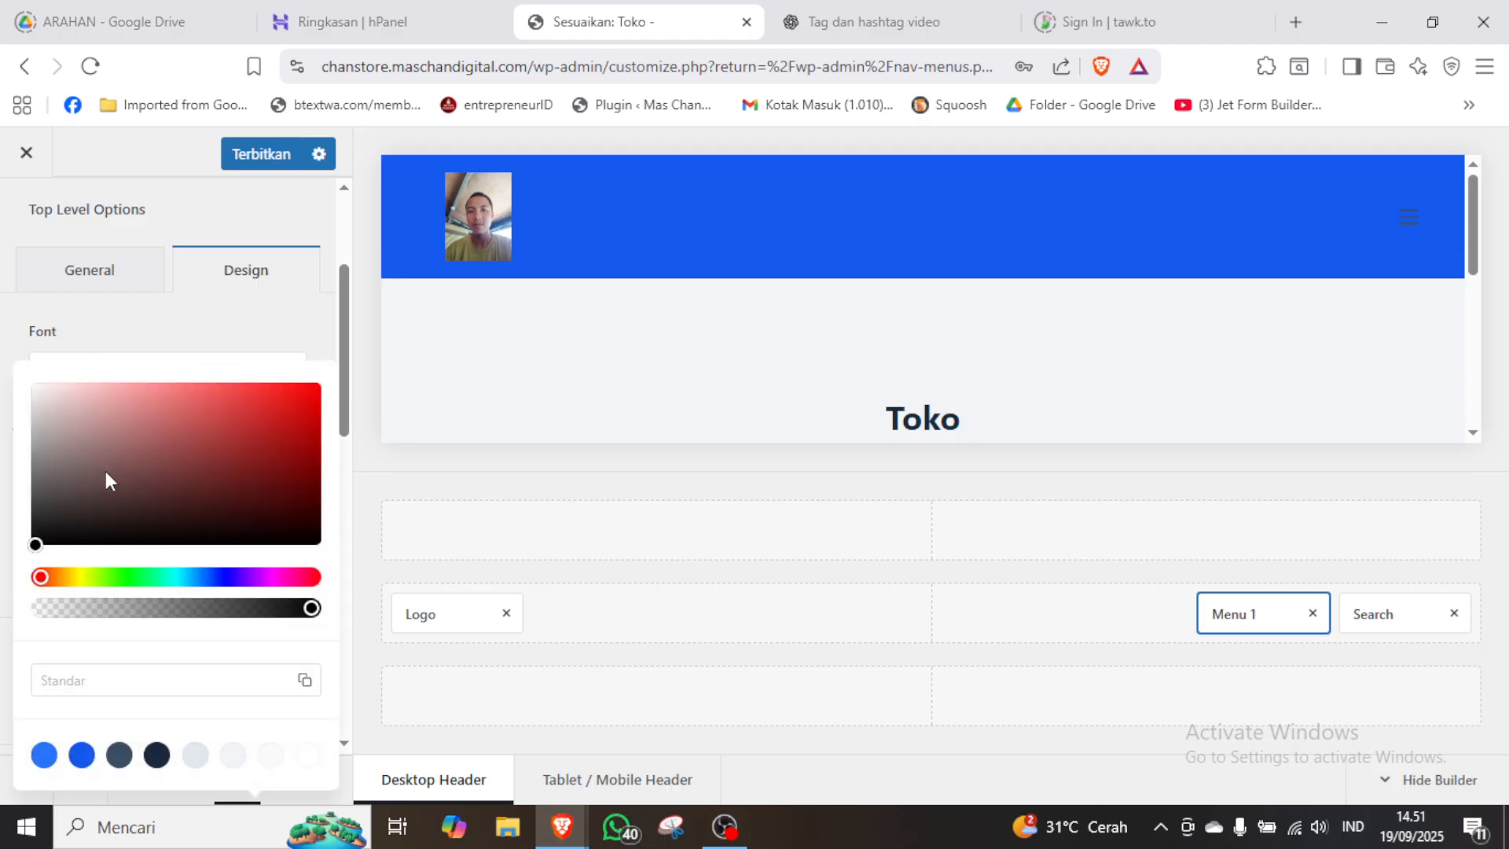
{"action": "left_click_drag", "start_coordinate": [65, 486], "coordinate": [33, 536]}
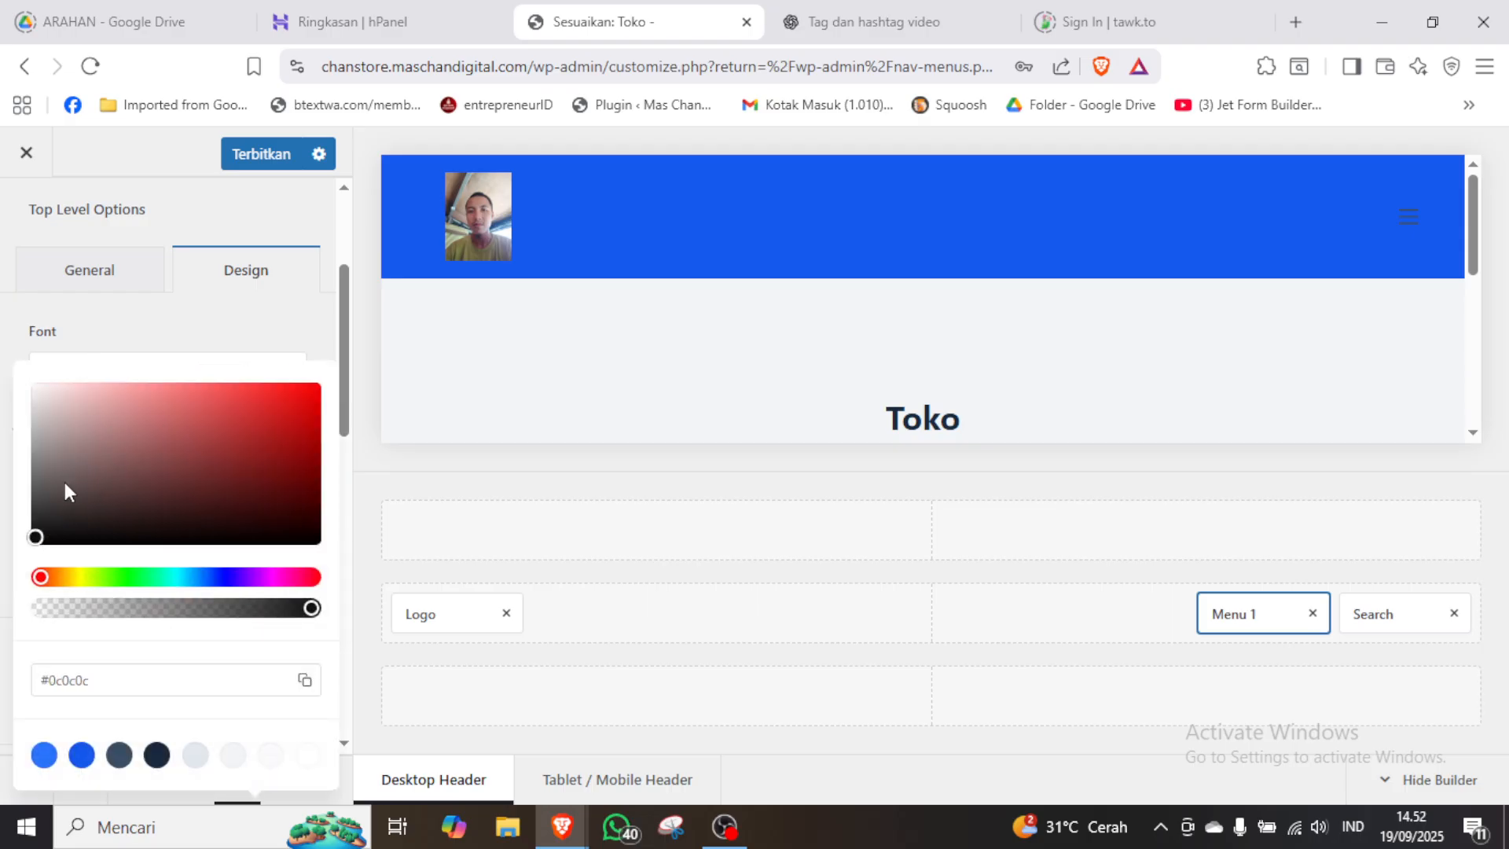
{"action": "left_click", "coordinate": [198, 340]}
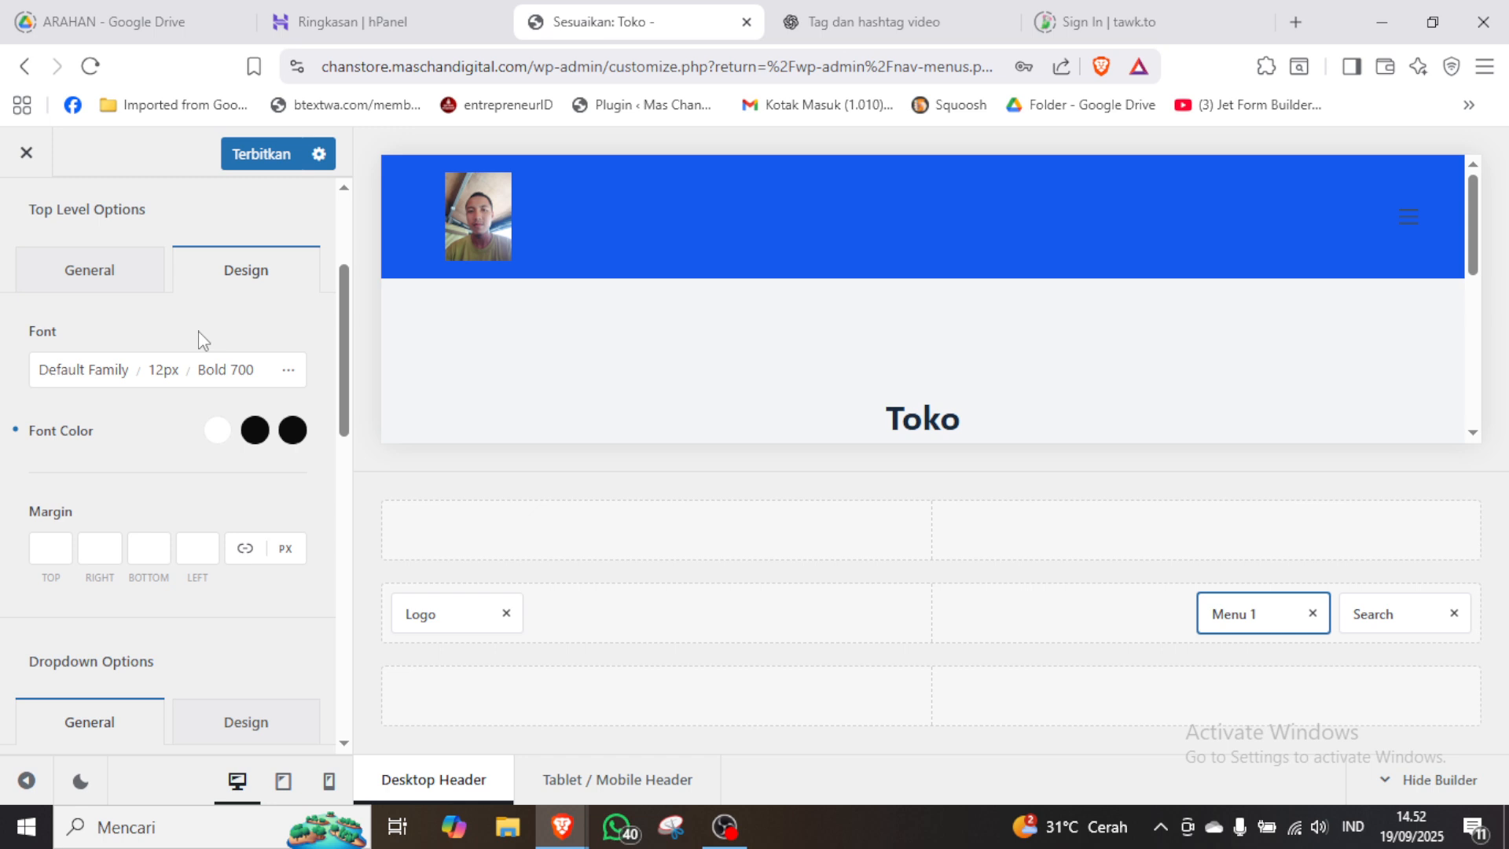
- Publish the menu colours and reload the live store page
{"action": "left_click", "coordinate": [249, 156]}
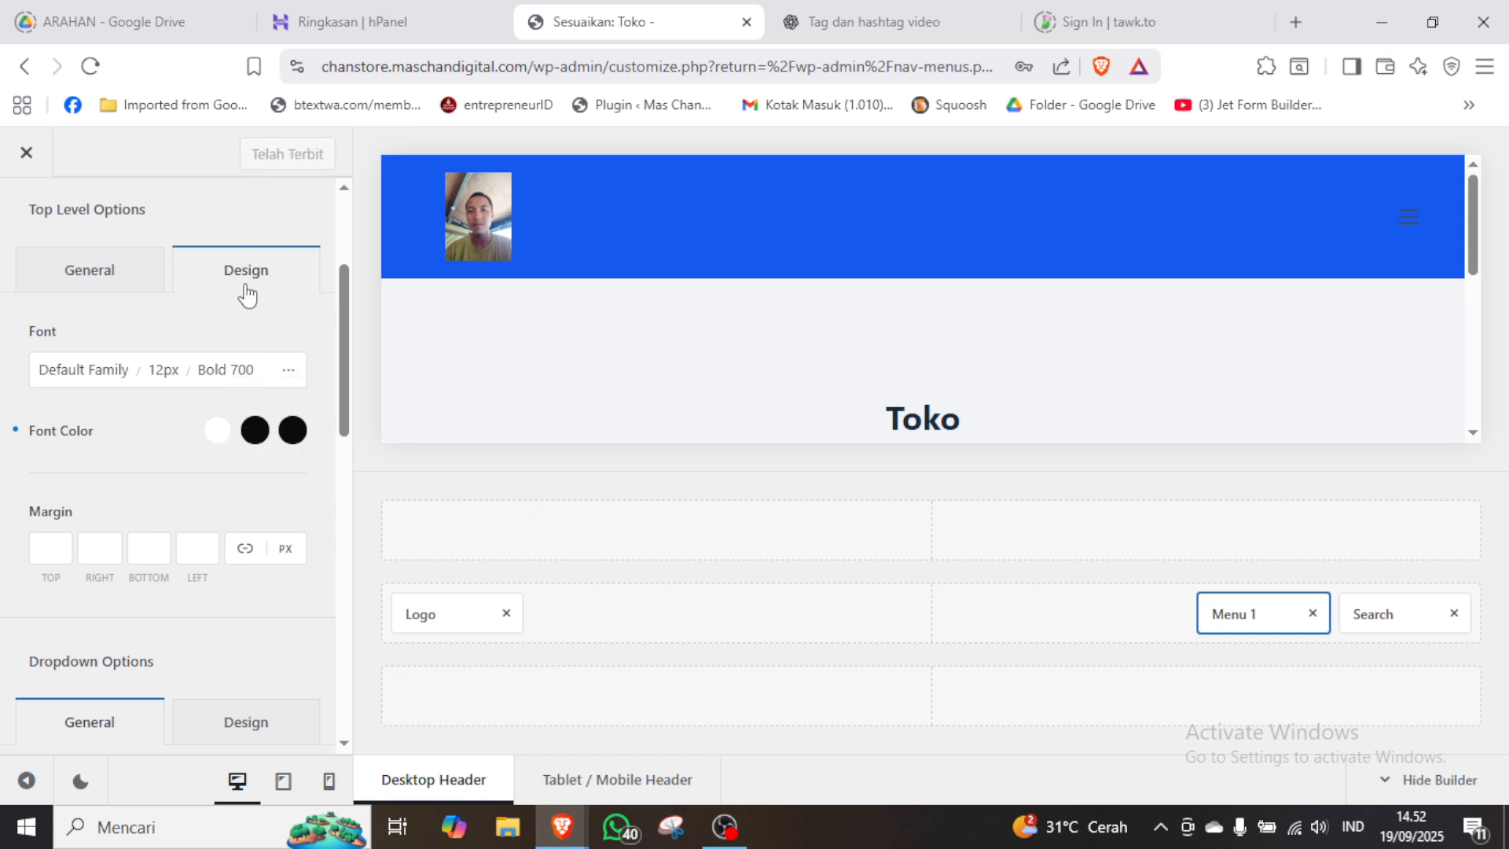
{"action": "key", "text": "alt+Tab"}
{"action": "key", "text": "F5"}
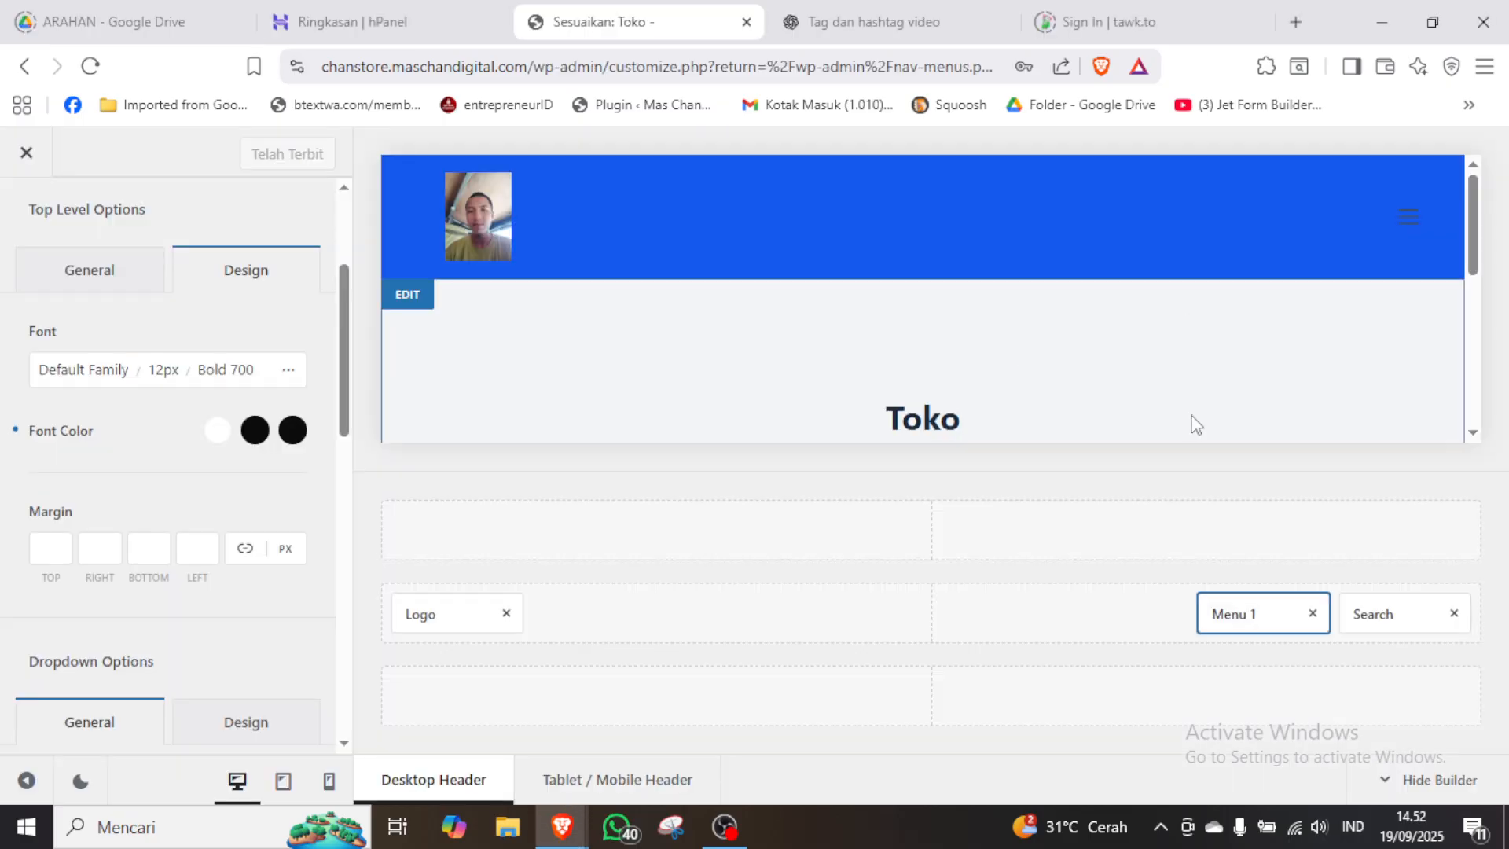
- Move Menu 1 to the middle column of the main header row, publish, and reload the live page
{"action": "left_click", "coordinate": [1400, 616]}
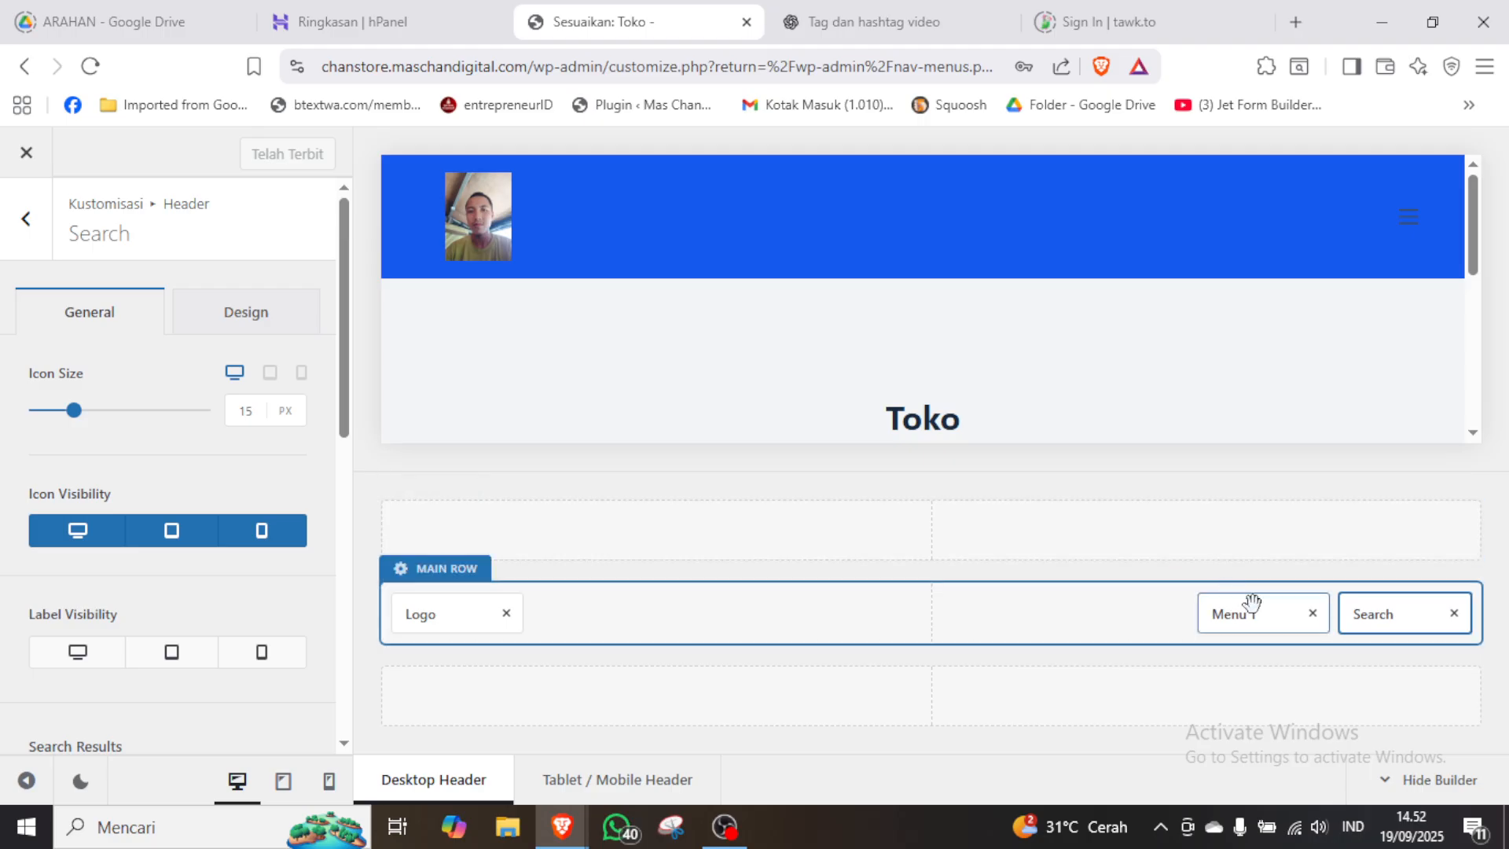
{"action": "left_click_drag", "start_coordinate": [1247, 616], "coordinate": [927, 615]}
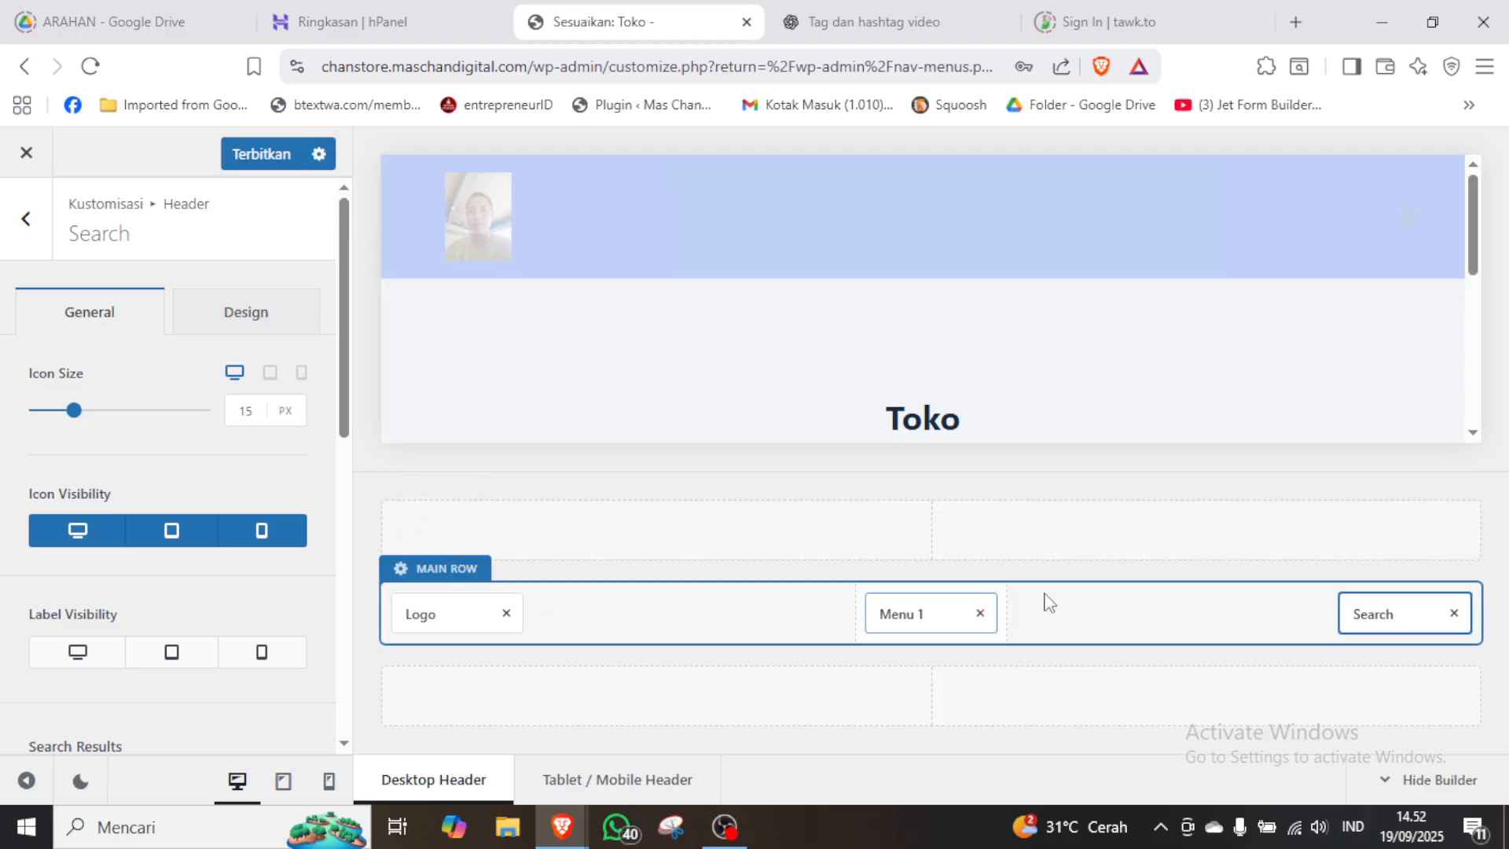
{"action": "left_click", "coordinate": [261, 157]}
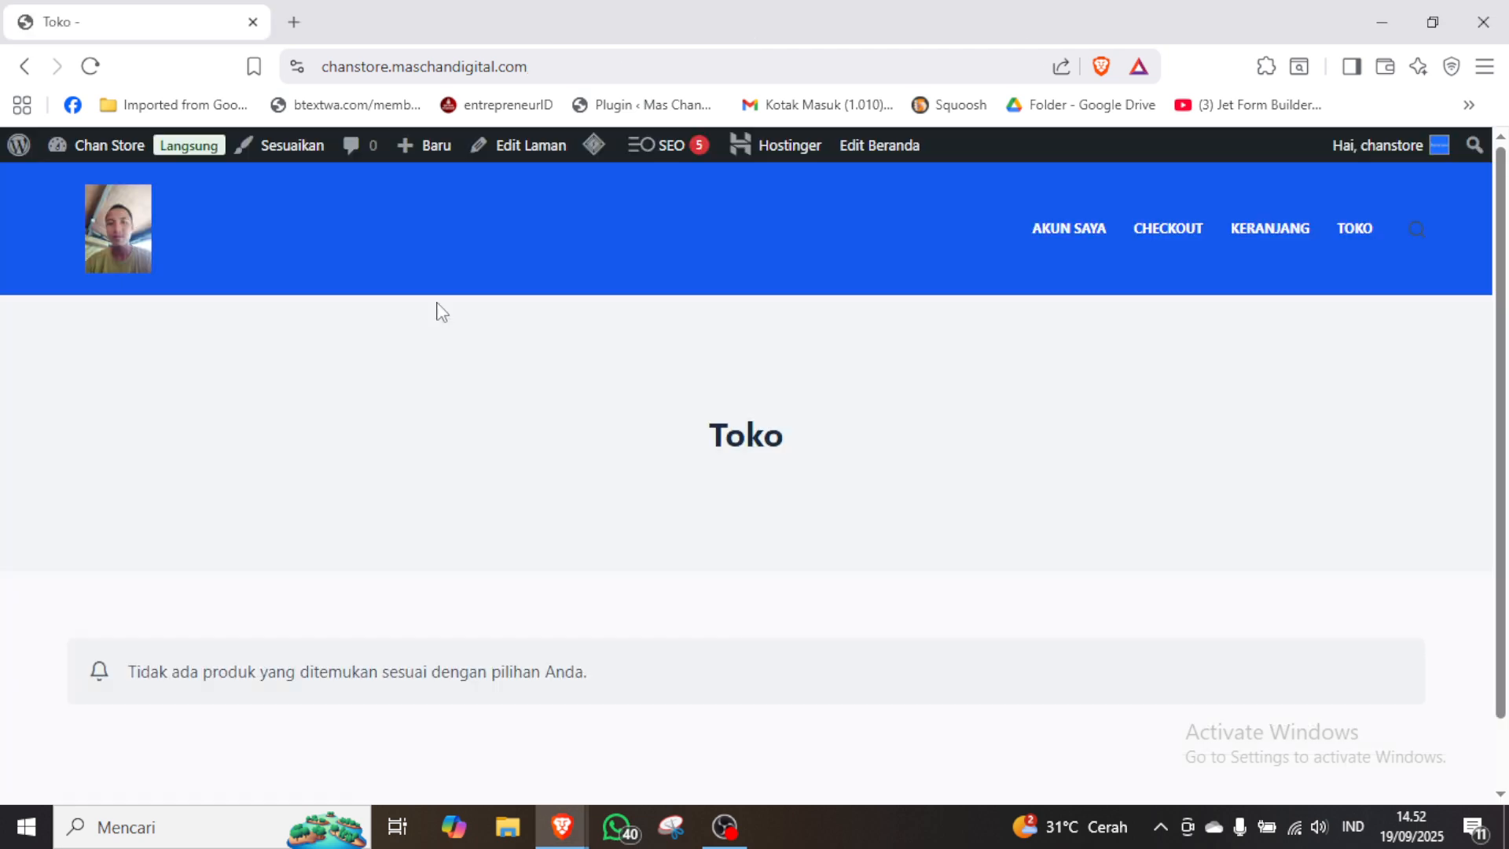
{"action": "key", "text": "F5"}
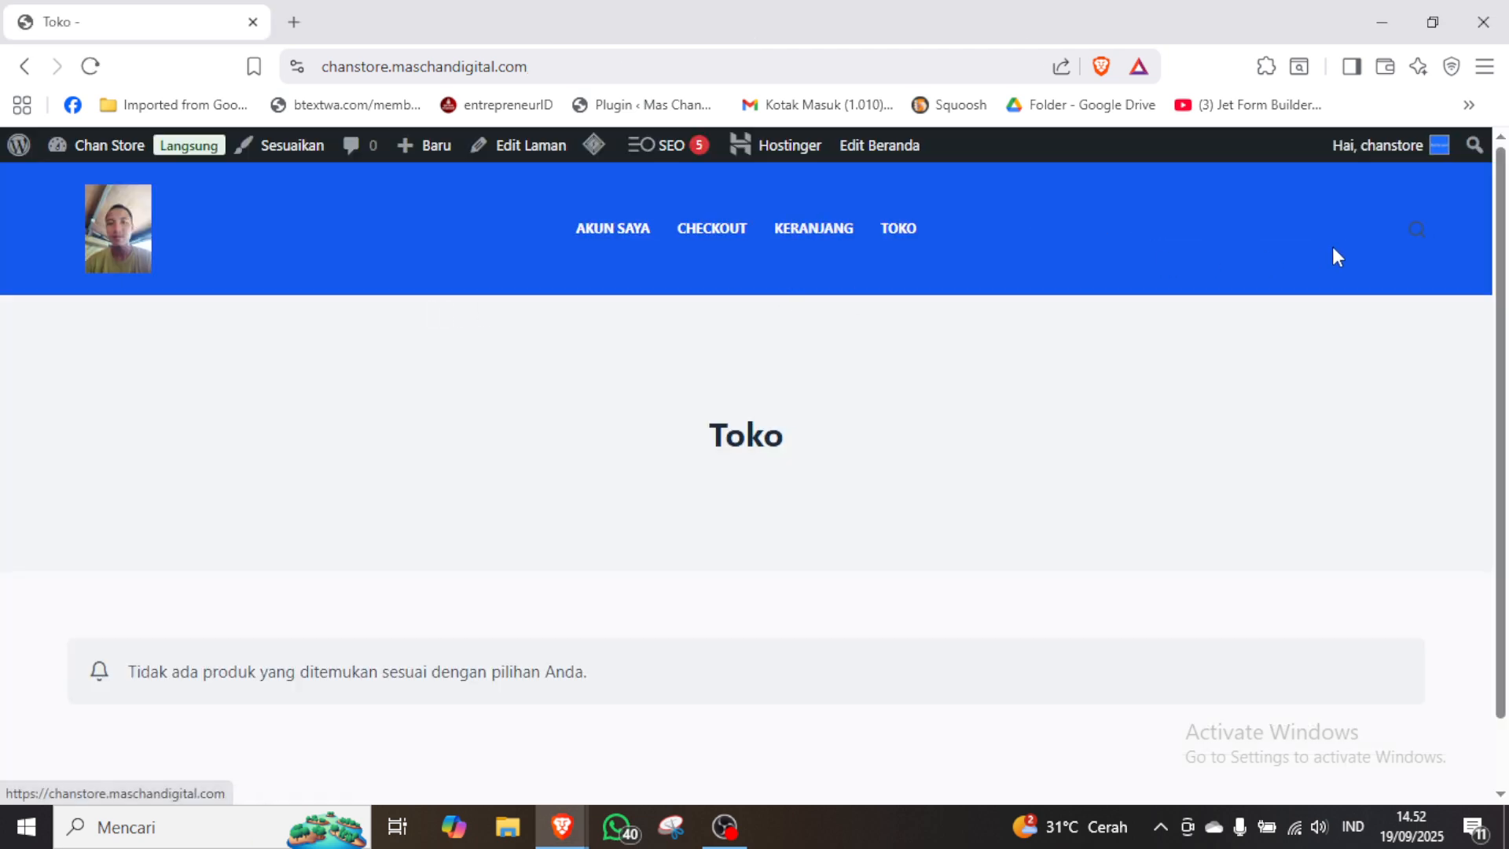
{"action": "key", "text": "alt+Tab"}
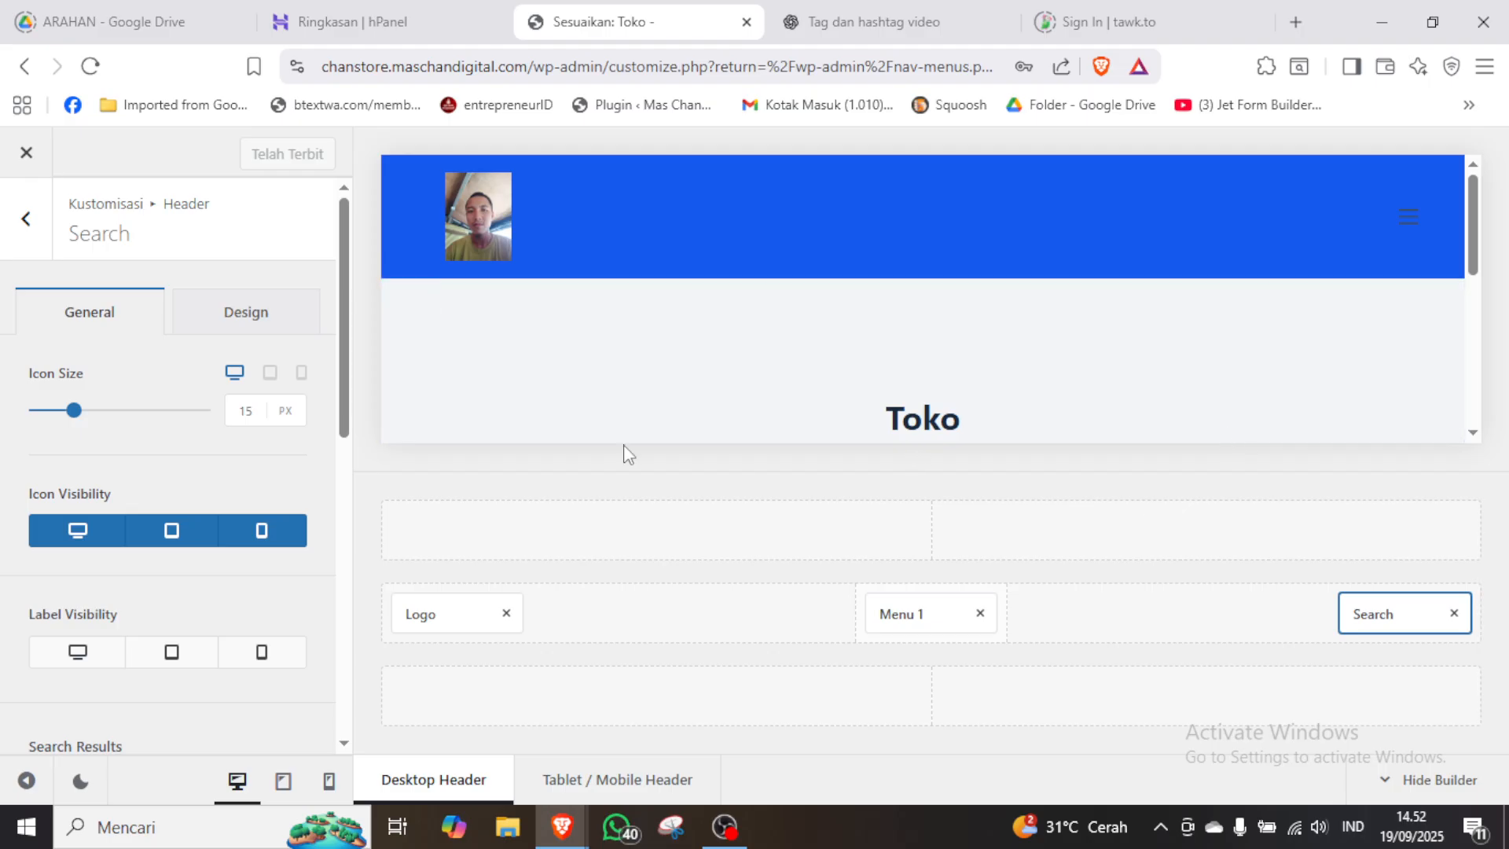
- Add the Cart element beside search in the main header row
{"action": "left_click", "coordinate": [26, 219]}
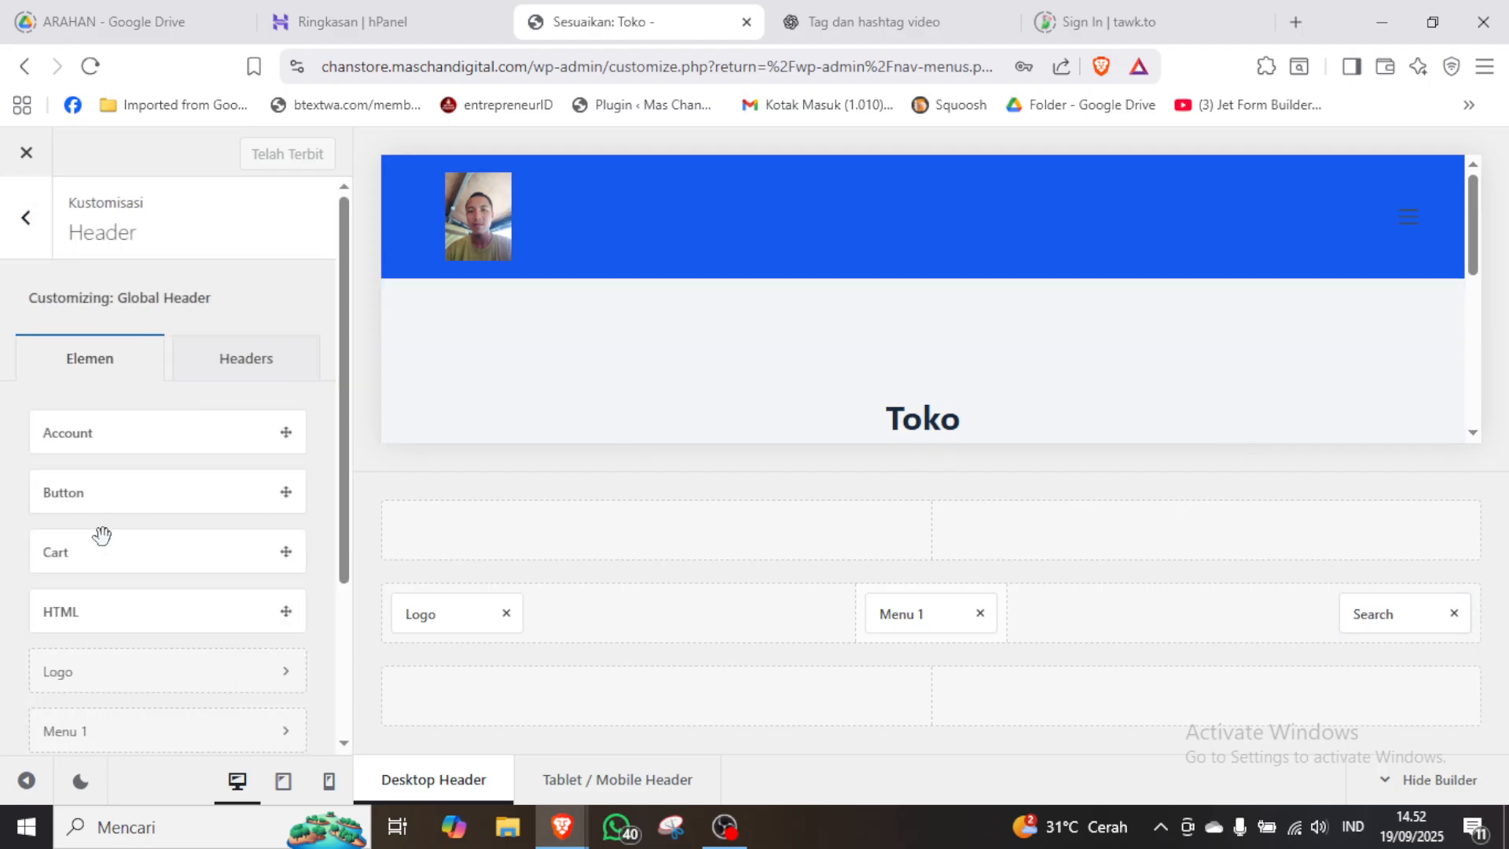
{"action": "left_click_drag", "start_coordinate": [98, 550], "coordinate": [1388, 611]}
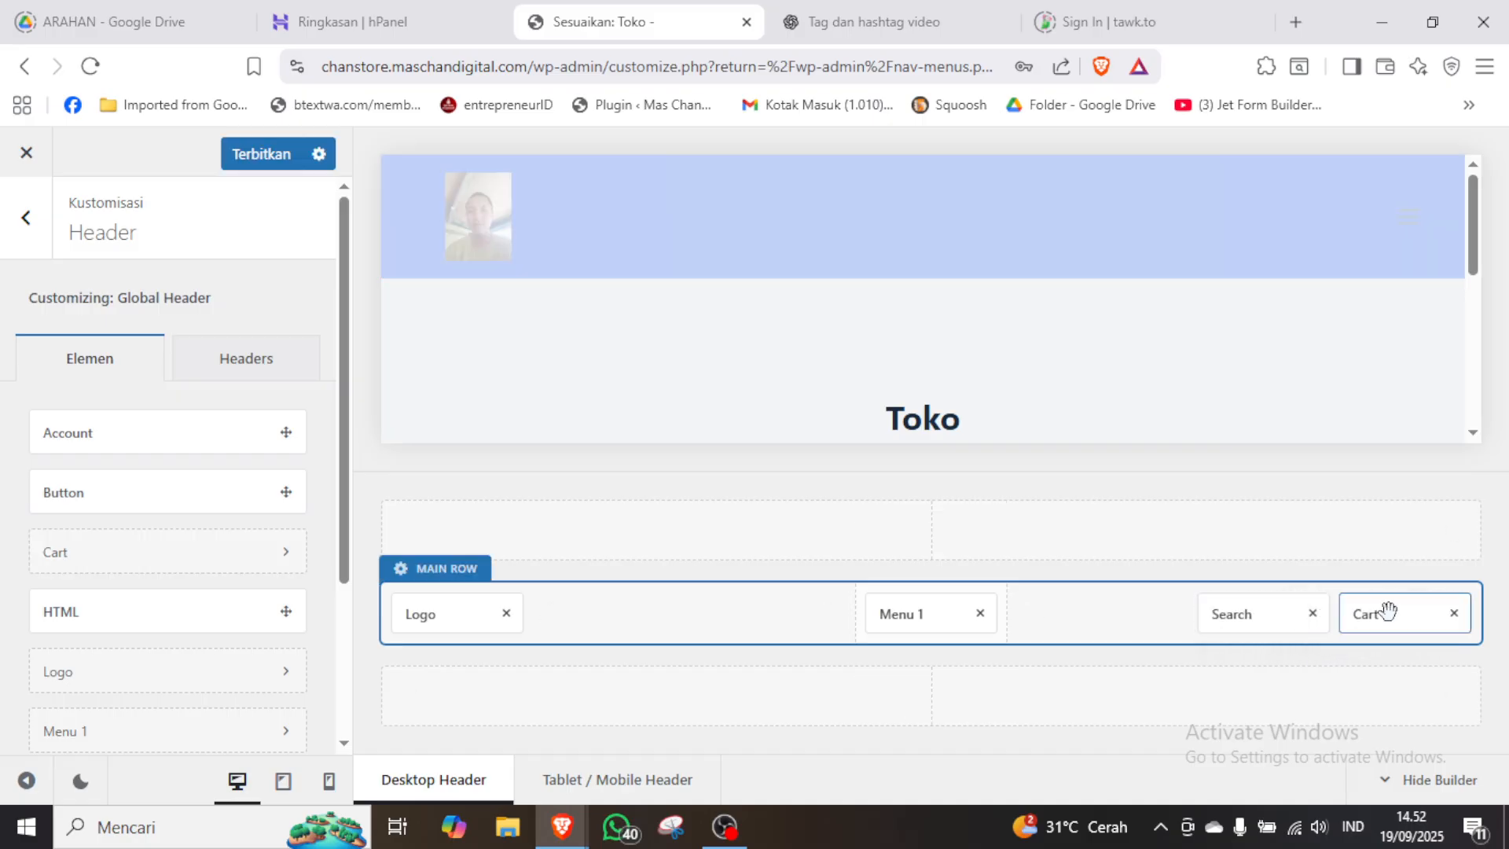
{"action": "left_click", "coordinate": [1388, 613]}
- Set the cart's font colour and icon colour to white (#ffffff) and publish
{"action": "left_click", "coordinate": [247, 368]}
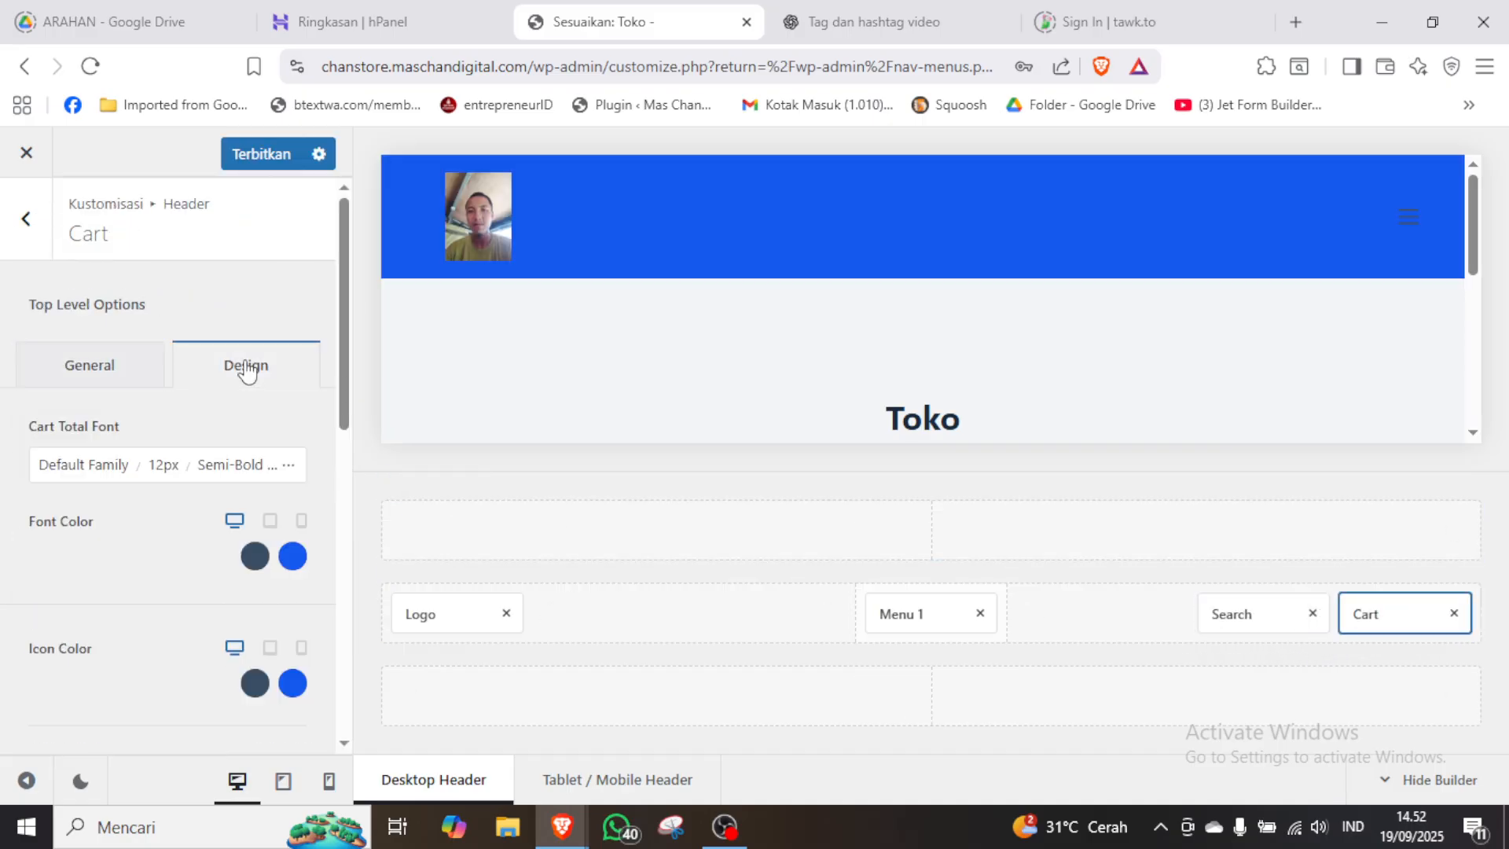
{"action": "left_click", "coordinate": [255, 557]}
{"action": "left_click", "coordinate": [60, 436]}
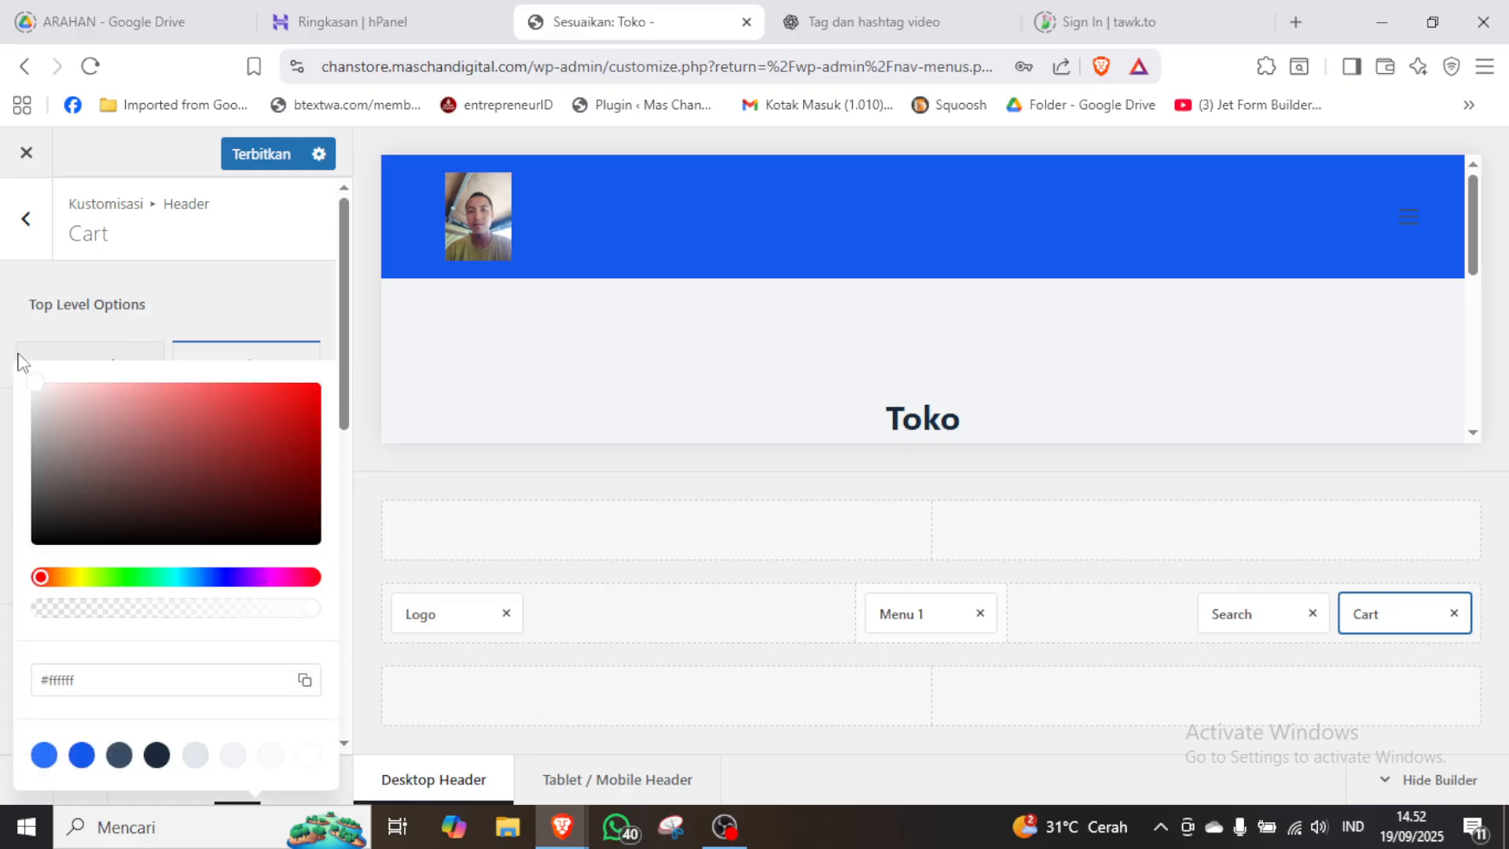
{"action": "left_click", "coordinate": [4, 464]}
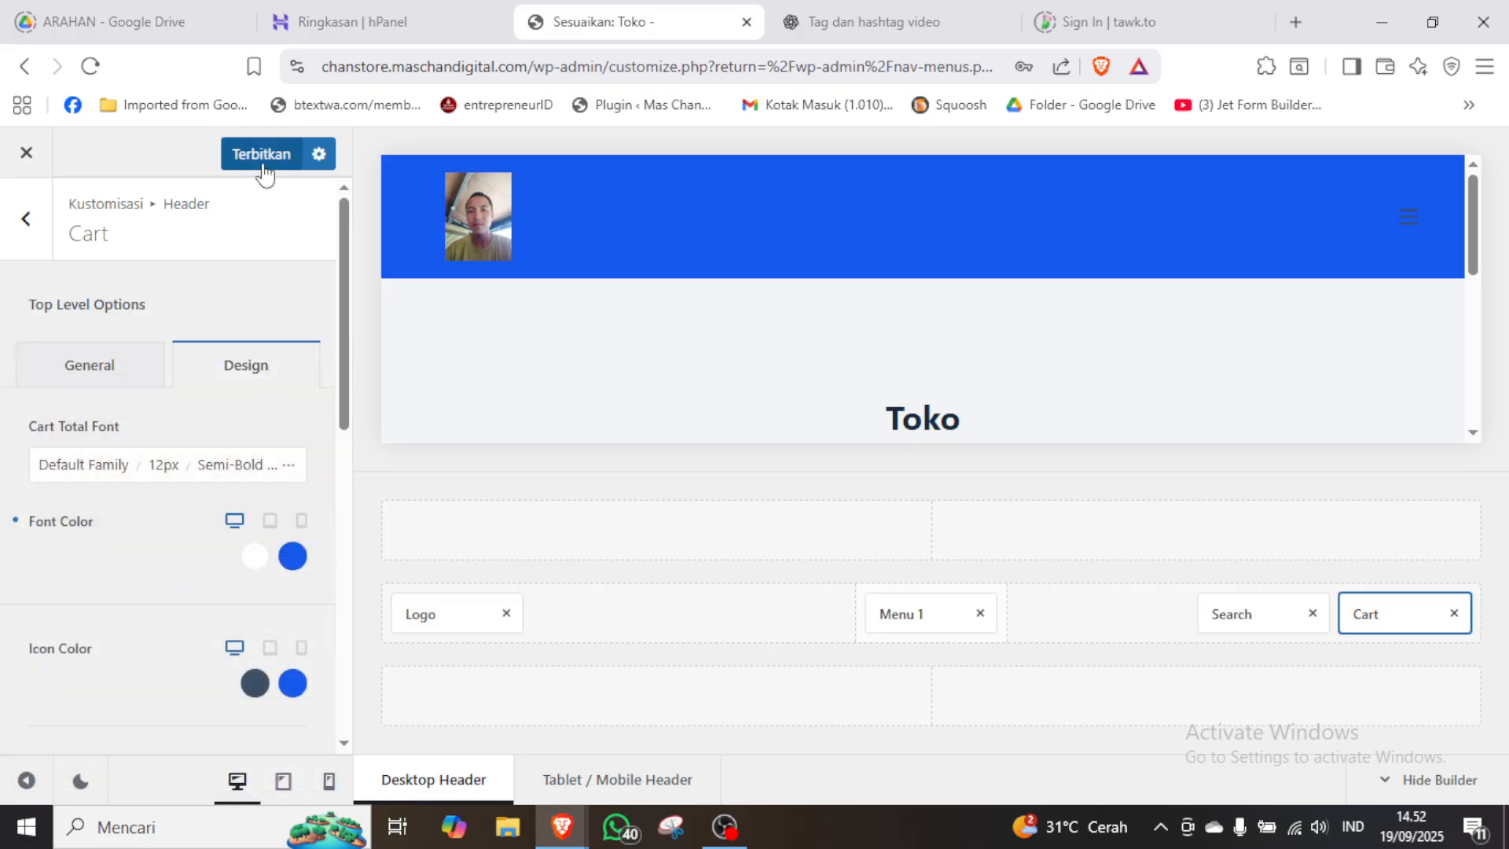
{"action": "left_click", "coordinate": [255, 683]}
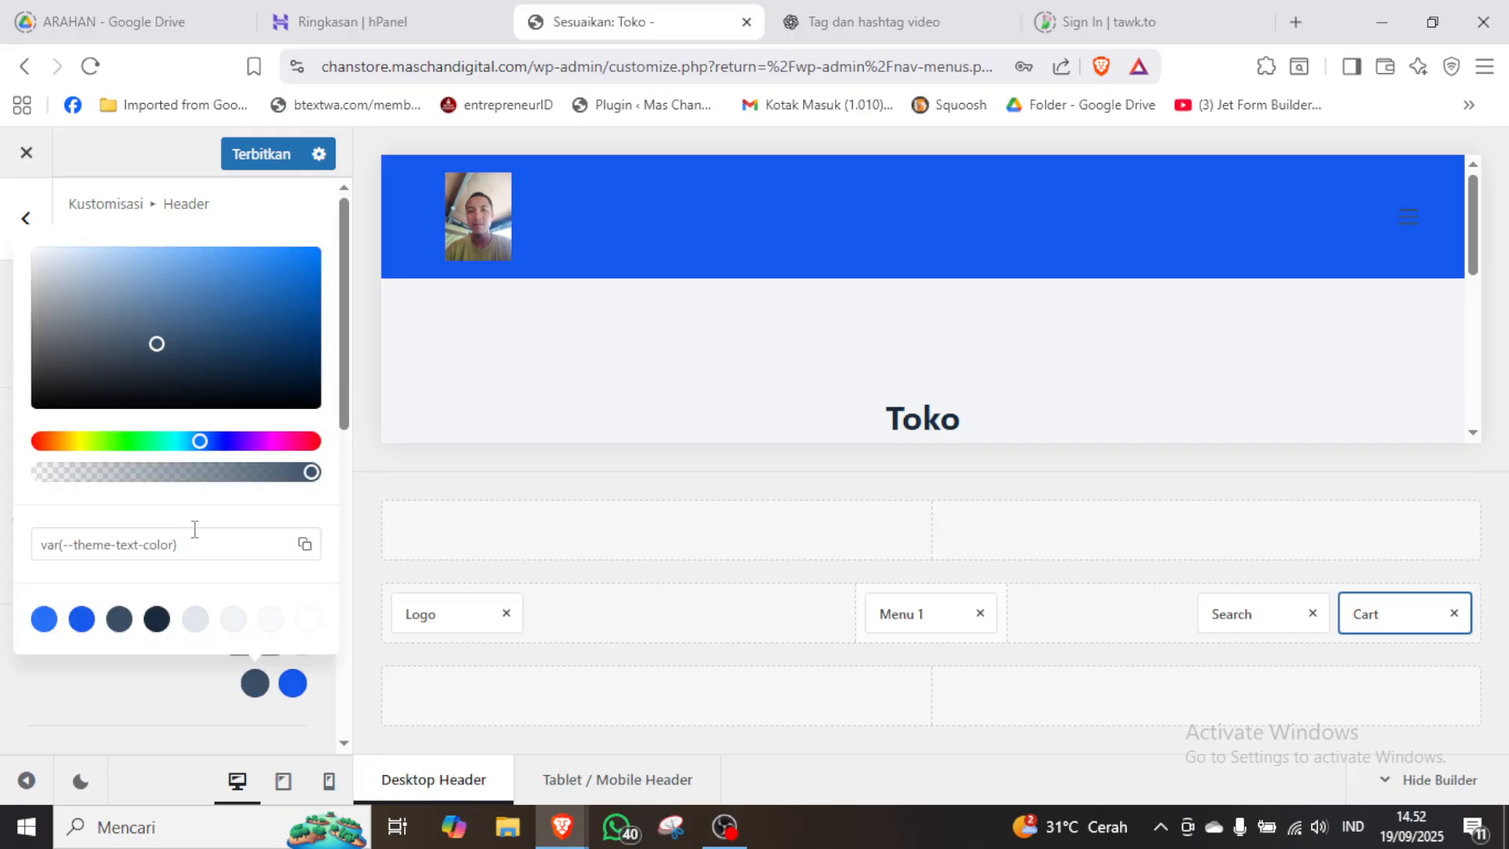
{"action": "left_click_drag", "start_coordinate": [64, 279], "coordinate": [26, 243]}
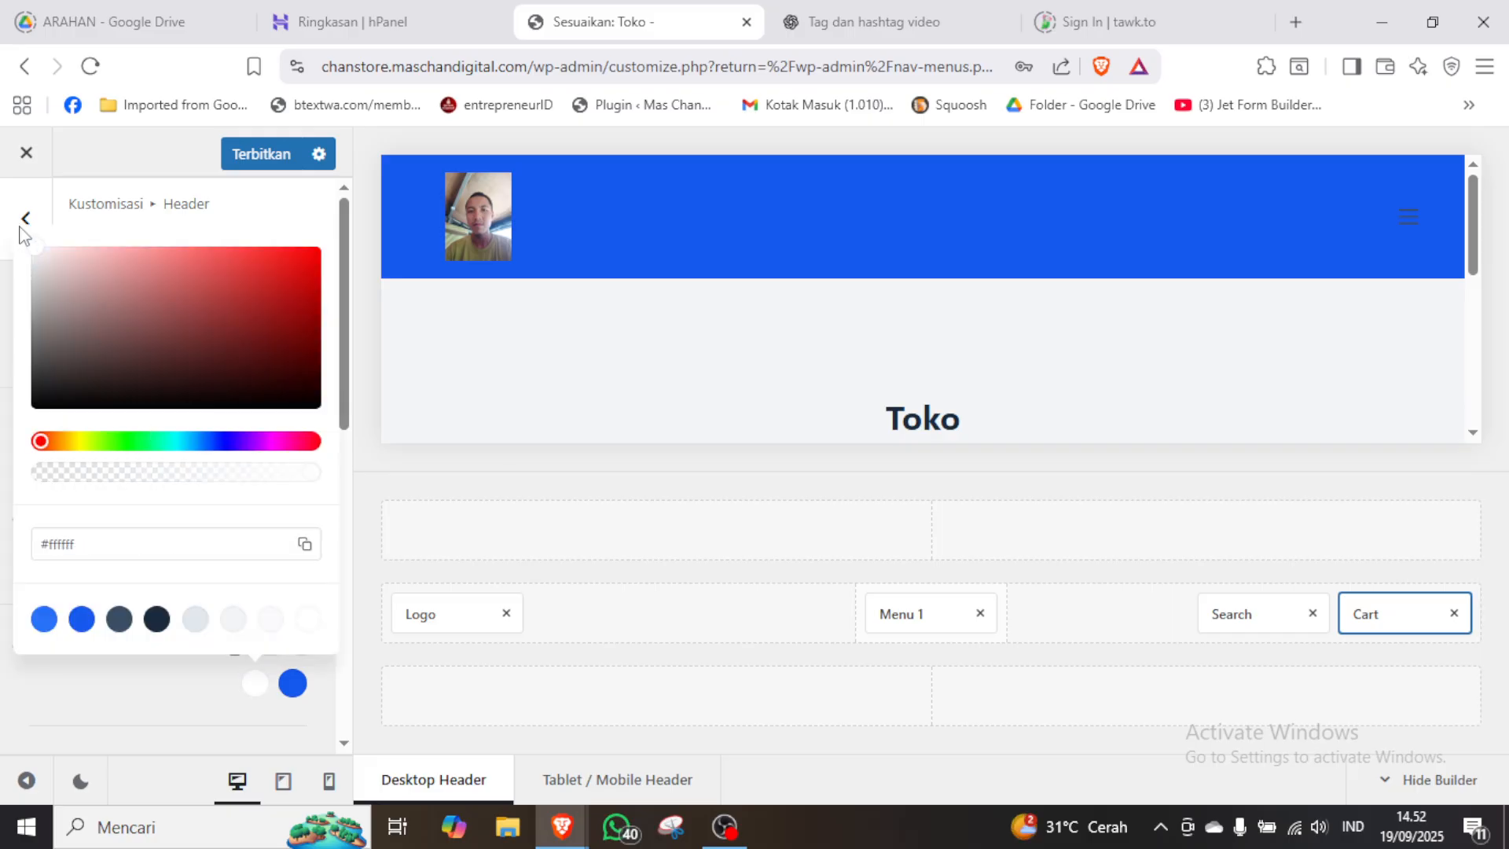
{"action": "left_click", "coordinate": [250, 173]}
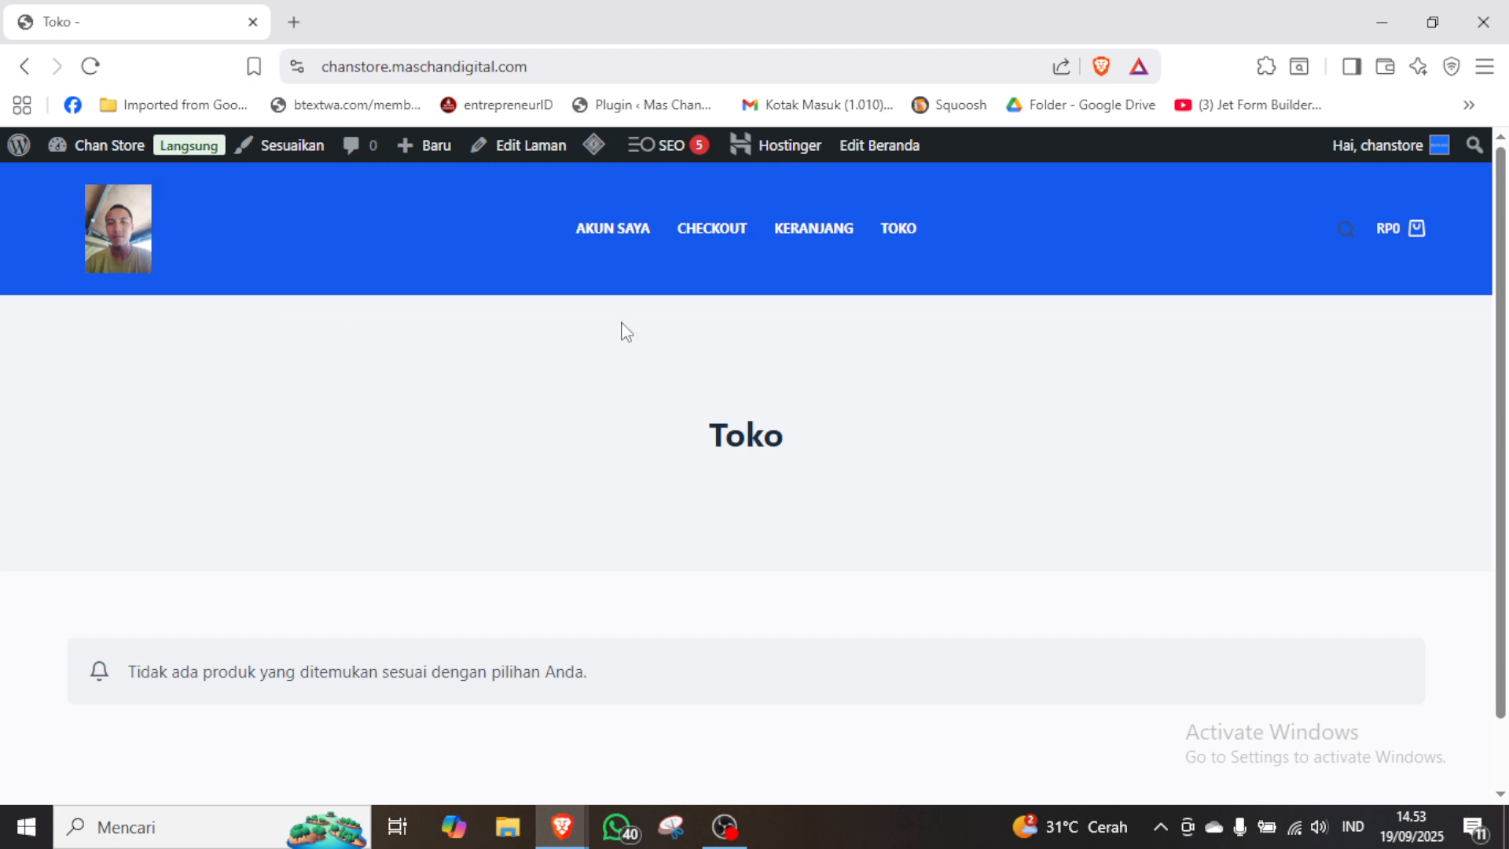
{"action": "key", "text": "alt+Tab"}
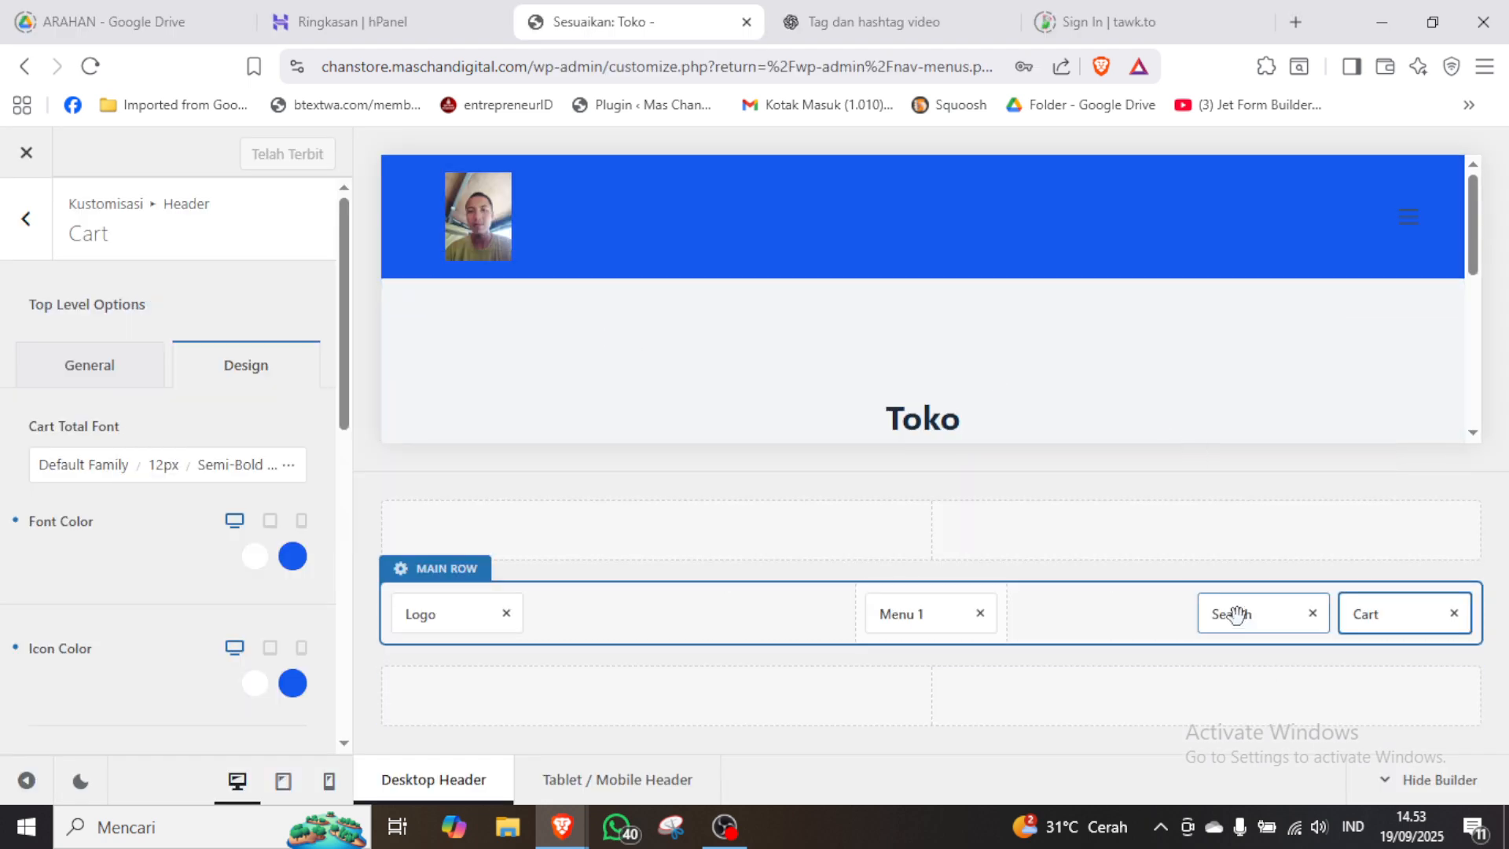
- Set the search icon colour to #ffffff, publish, and scroll the live store to check it
{"action": "left_click", "coordinate": [1221, 614]}
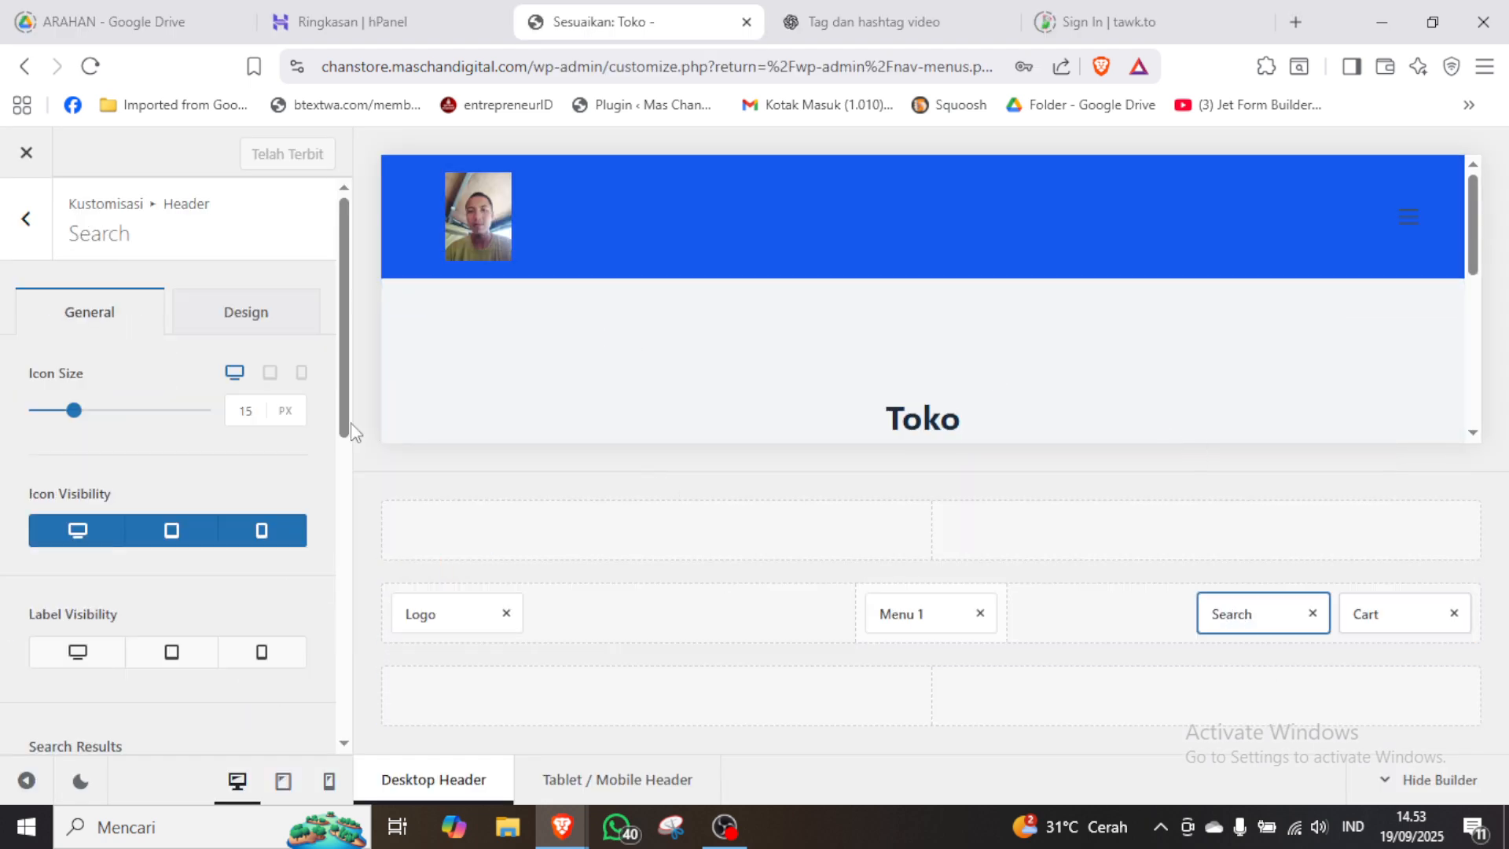
{"action": "left_click", "coordinate": [245, 312]}
{"action": "left_click", "coordinate": [253, 408]}
{"action": "mouse_move", "coordinate": [96, 462]}
{"action": "left_mouse_down"}
{"action": "mouse_move", "coordinate": [58, 438]}
{"action": "mouse_move", "coordinate": [16, 353]}
{"action": "left_mouse_up"}
{"action": "left_click", "coordinate": [248, 157]}
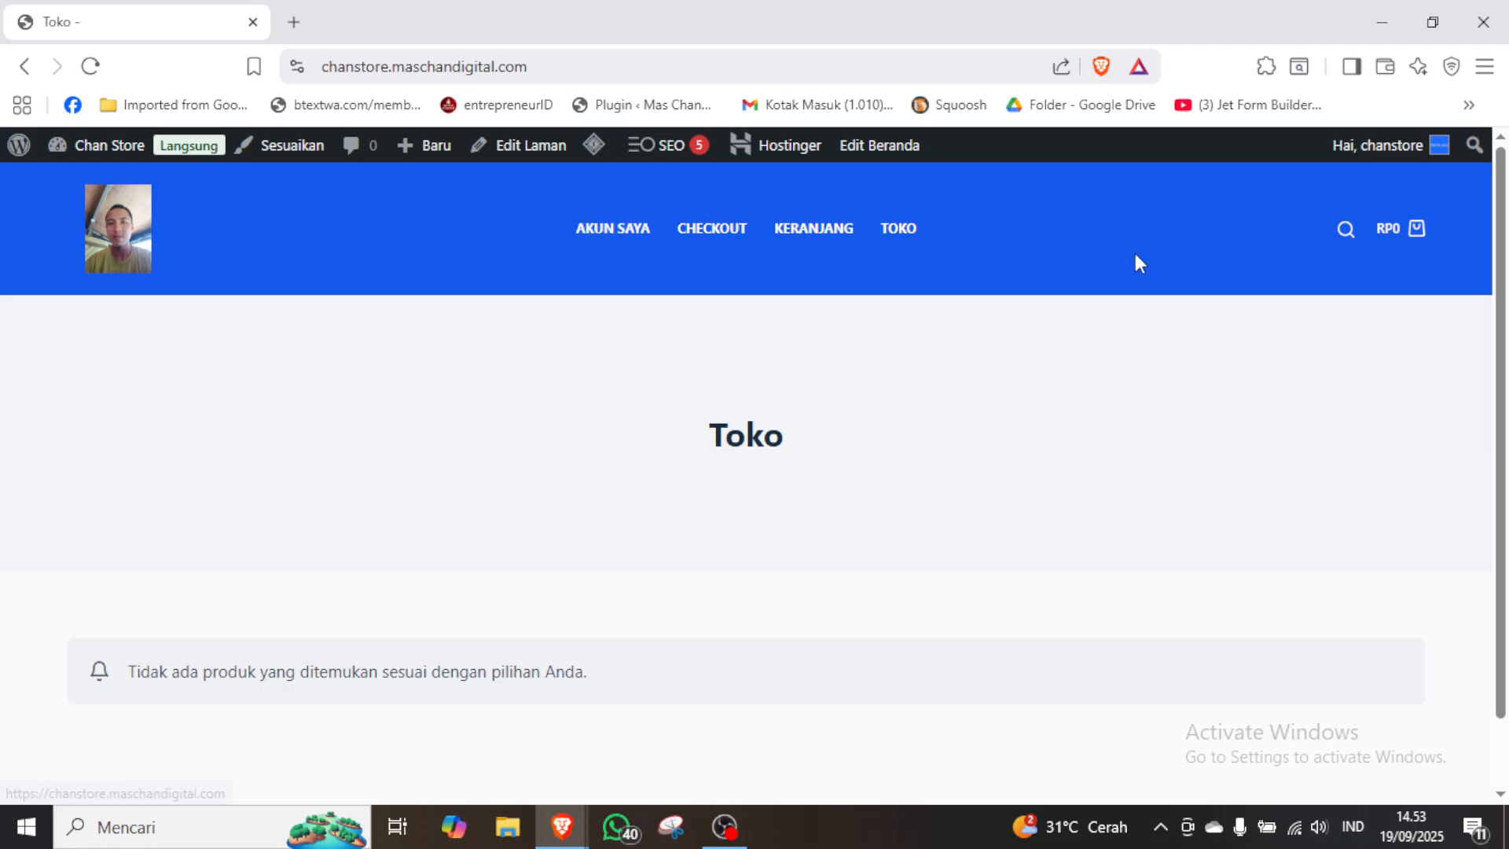
{"action": "left_click_drag", "start_coordinate": [1506, 272], "coordinate": [1501, 534]}
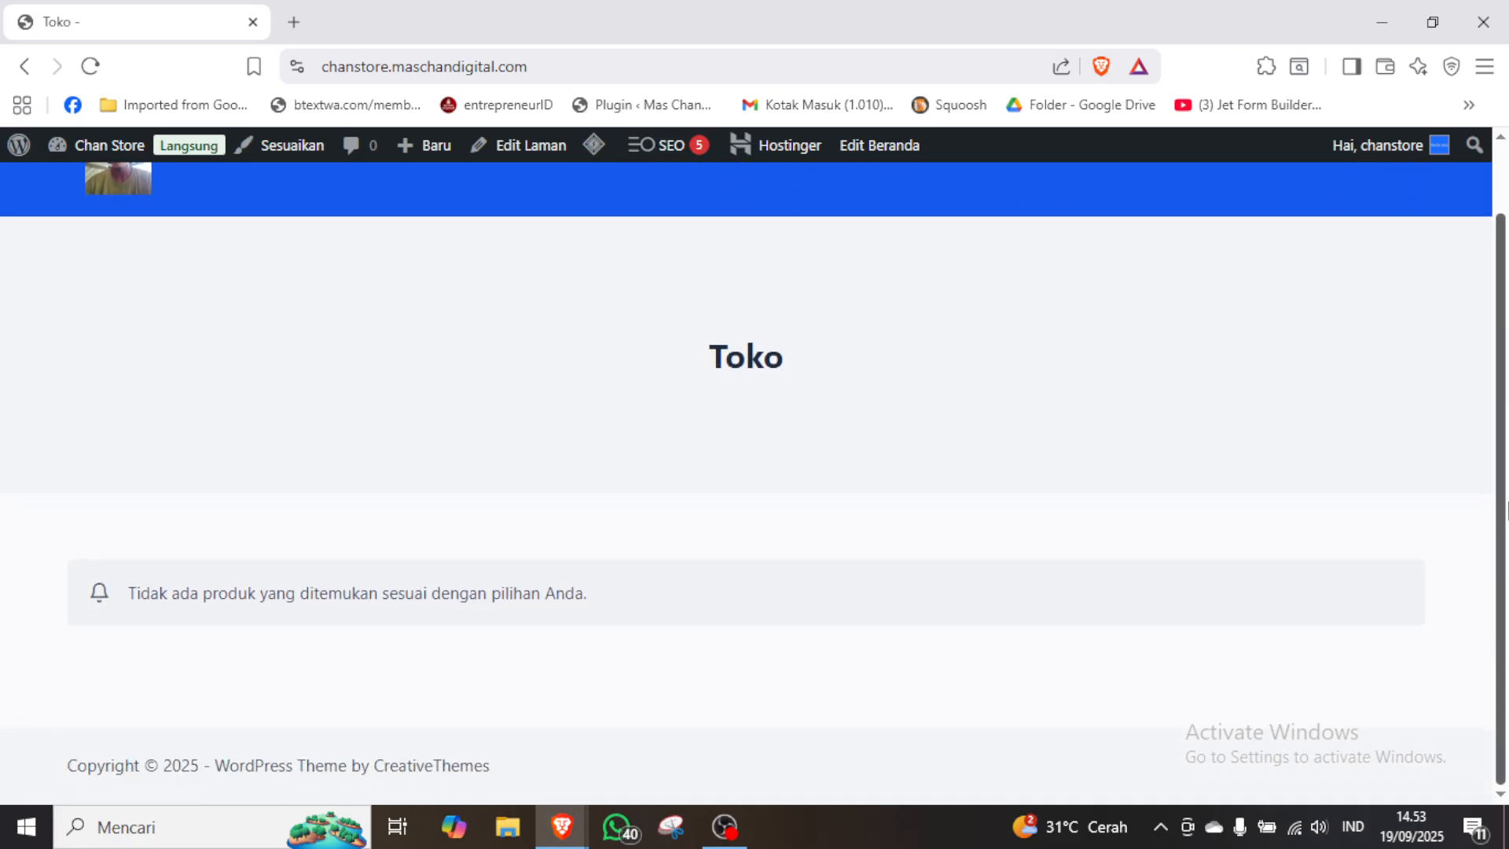
{"action": "left_click_drag", "start_coordinate": [1507, 456], "coordinate": [1464, 190]}
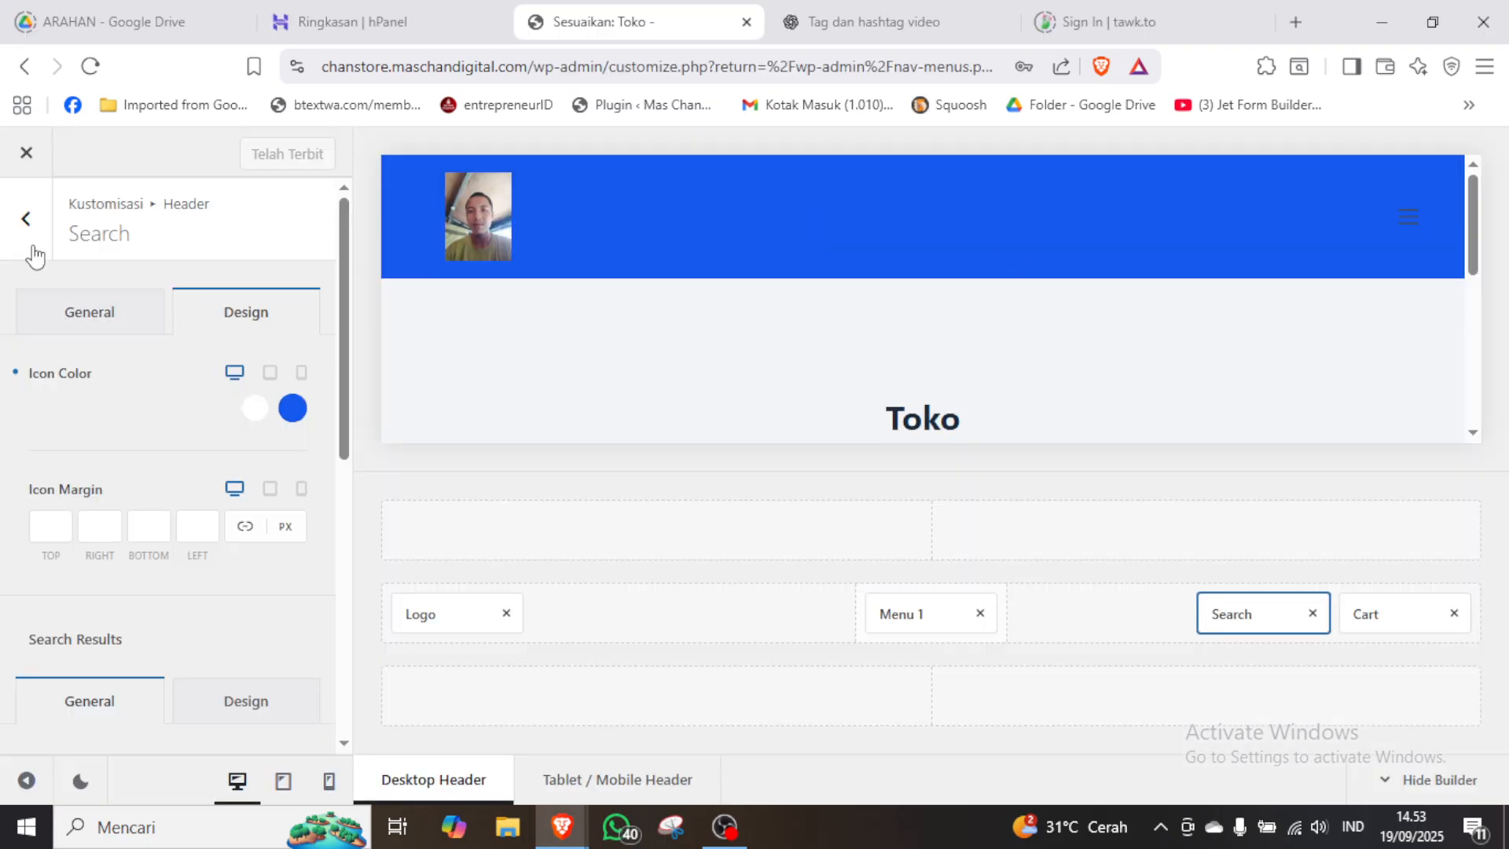
- Turn on Sticky Functionality in the Global Header's settings under Header > Headers
{"action": "left_click", "coordinate": [26, 236]}
{"action": "left_click", "coordinate": [24, 245]}
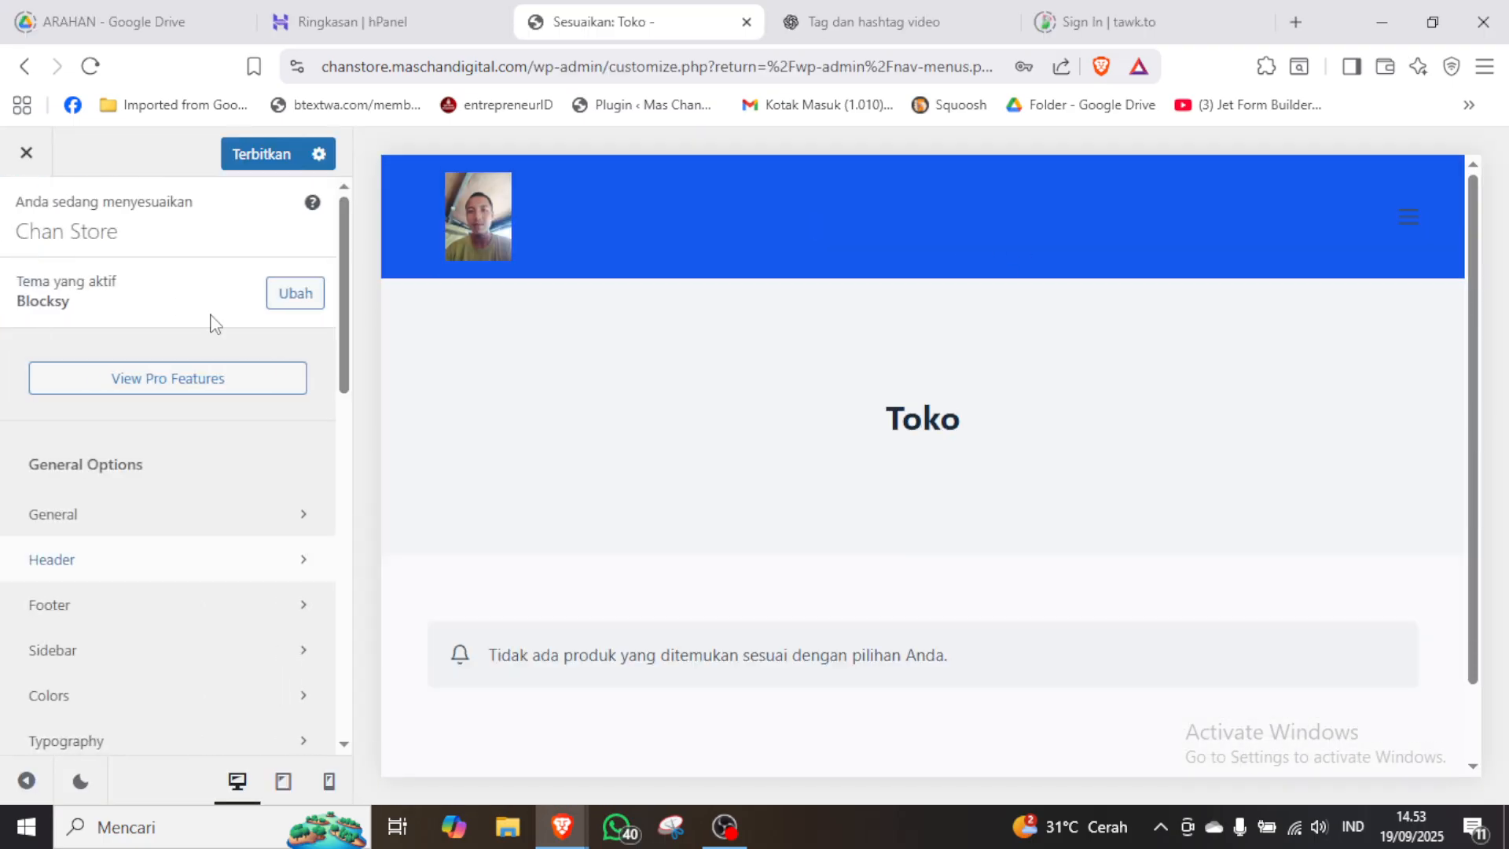
{"action": "left_click", "coordinate": [279, 564]}
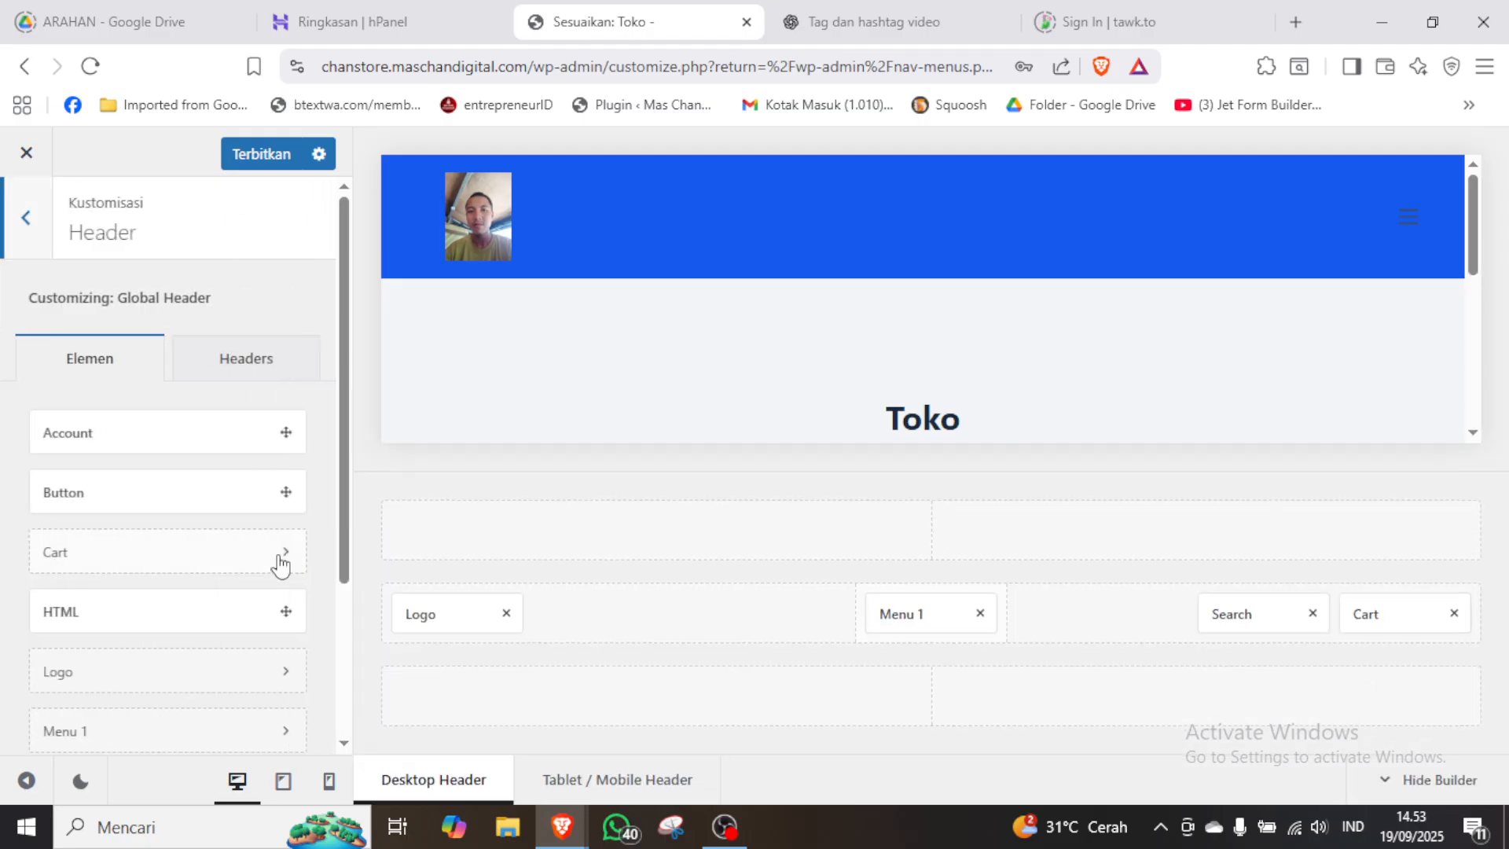
{"action": "left_click", "coordinate": [256, 363]}
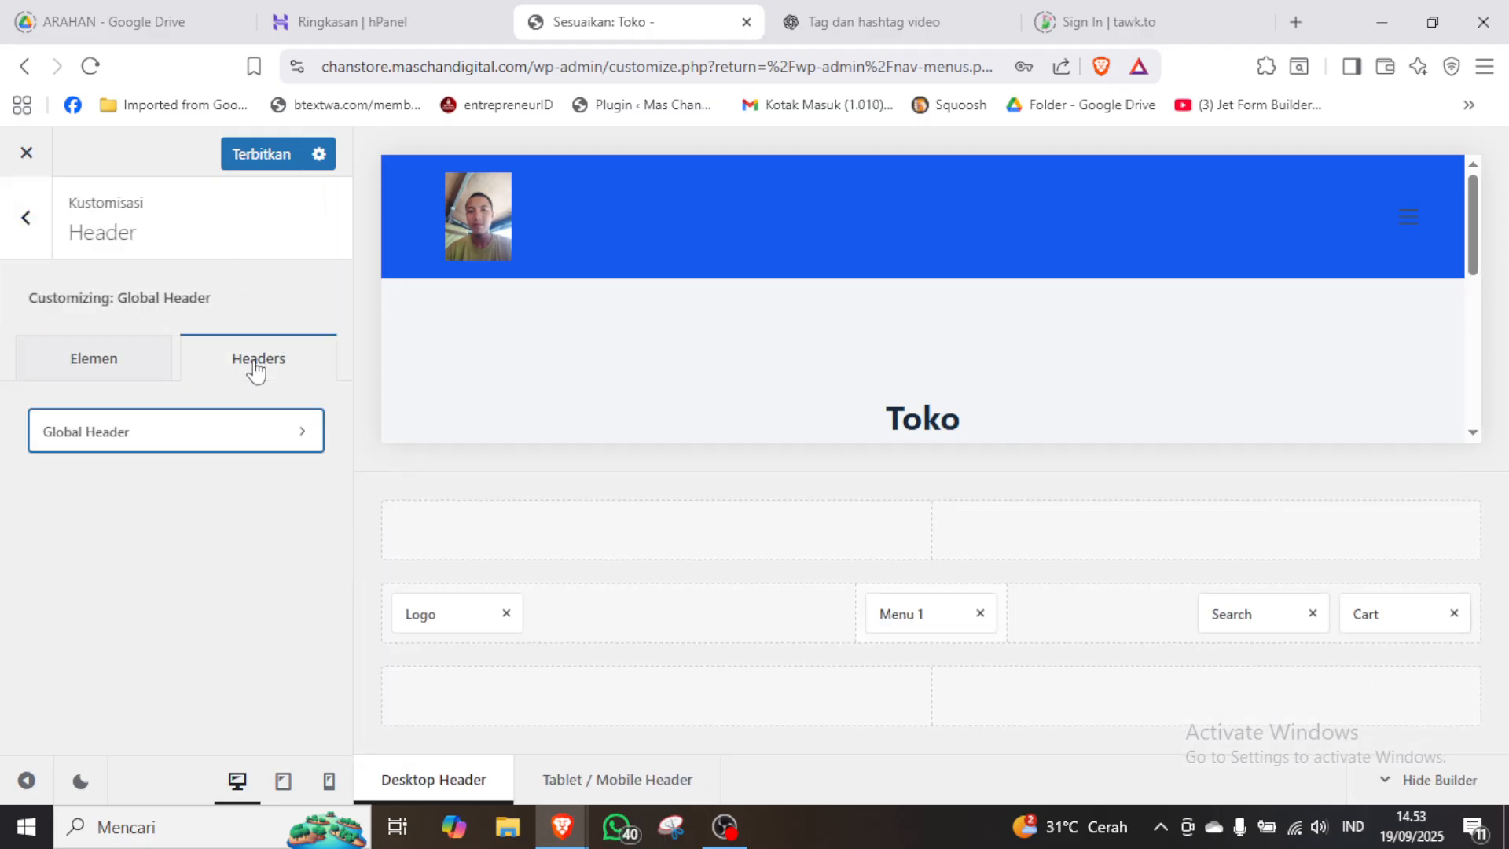
{"action": "left_click", "coordinate": [235, 428]}
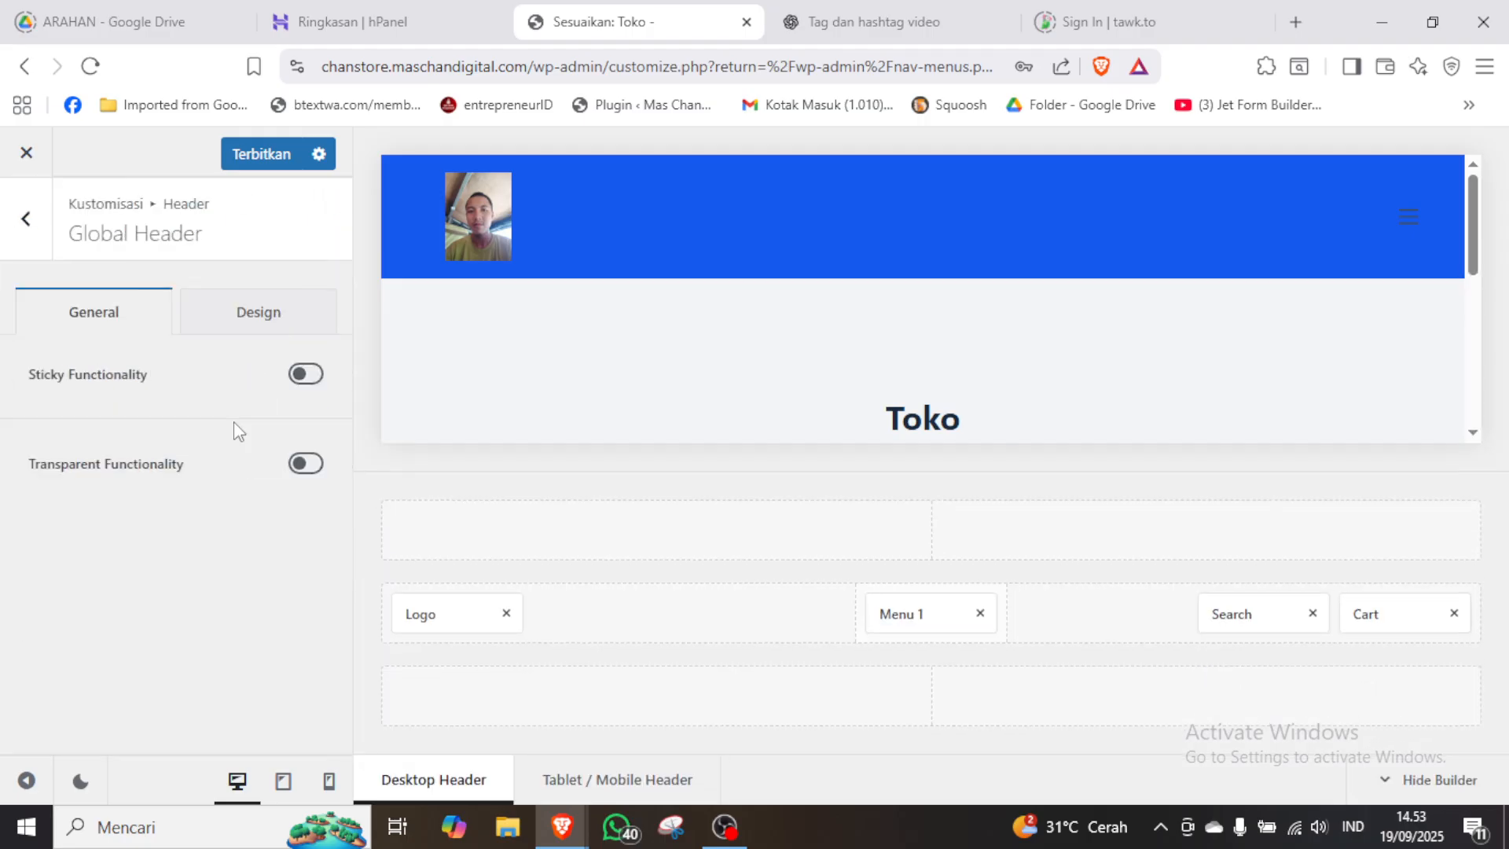
{"action": "left_click", "coordinate": [303, 377]}
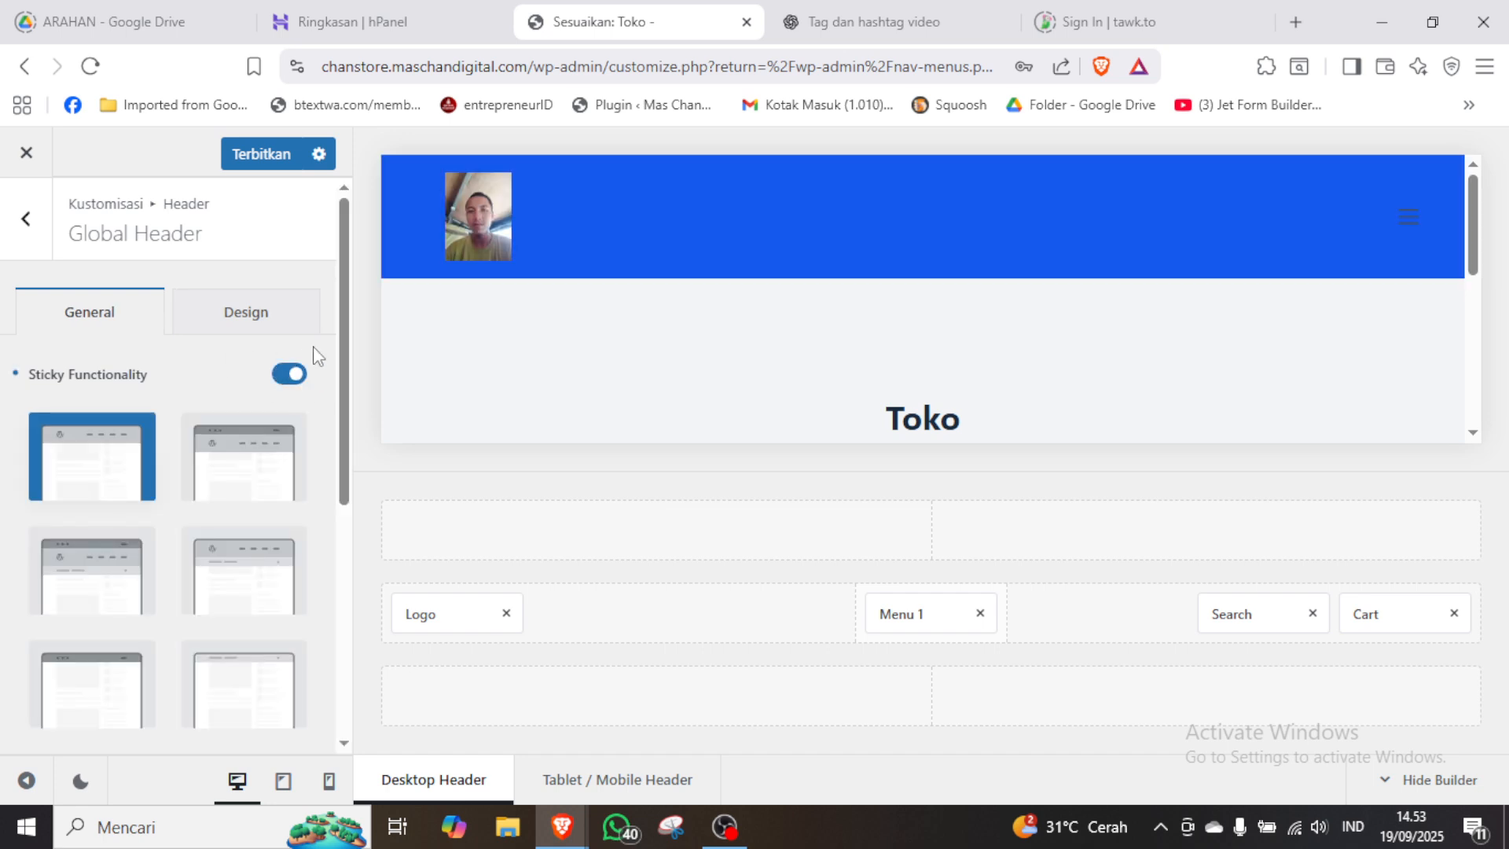
{"action": "mouse_move", "coordinate": [339, 363]}
{"action": "left_mouse_down"}
{"action": "mouse_move", "coordinate": [340, 397]}
{"action": "mouse_move", "coordinate": [339, 382]}
{"action": "left_mouse_up"}
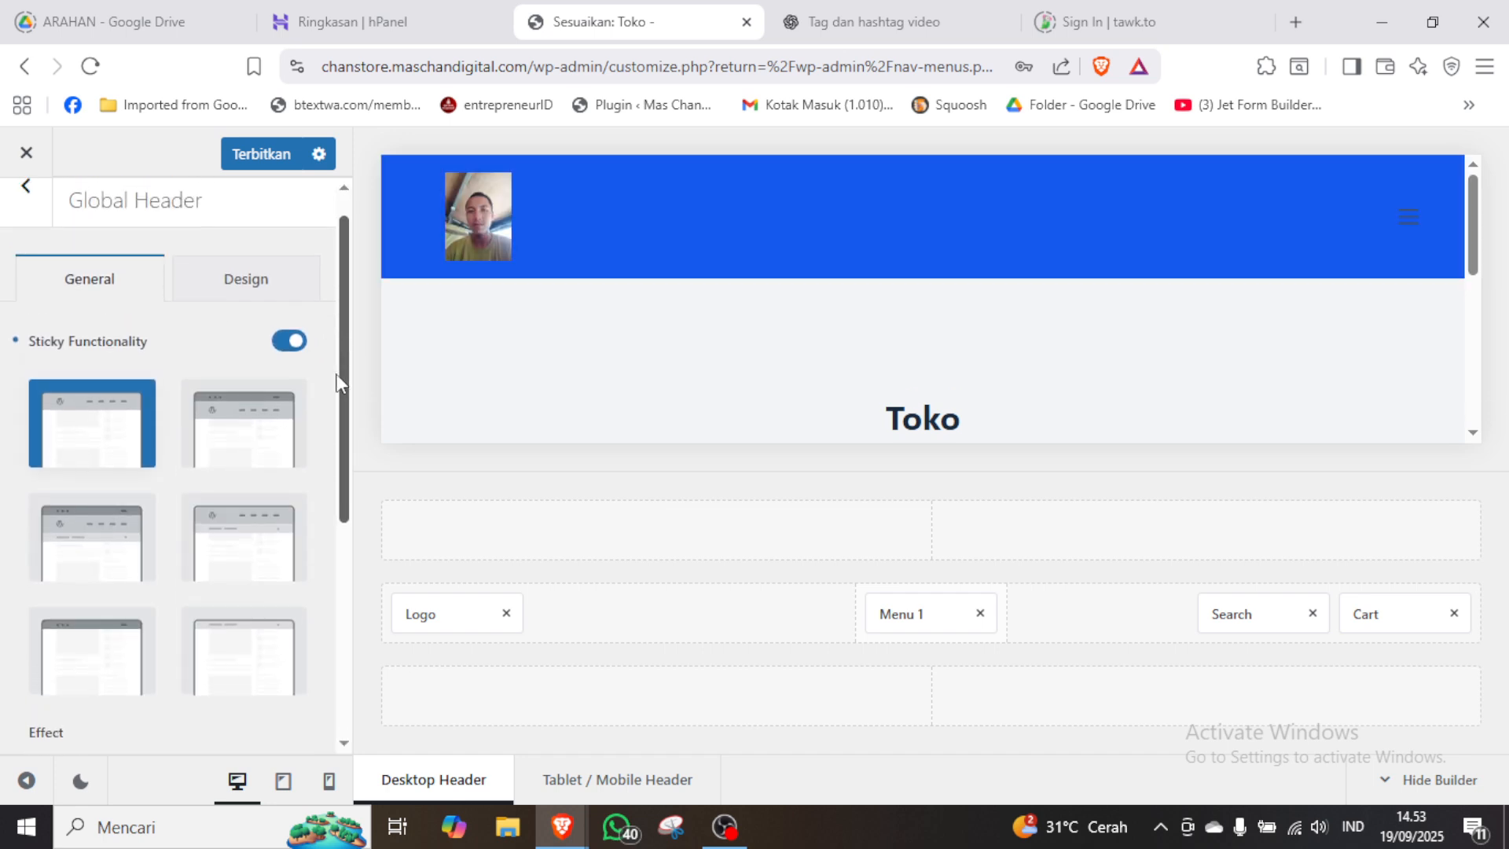
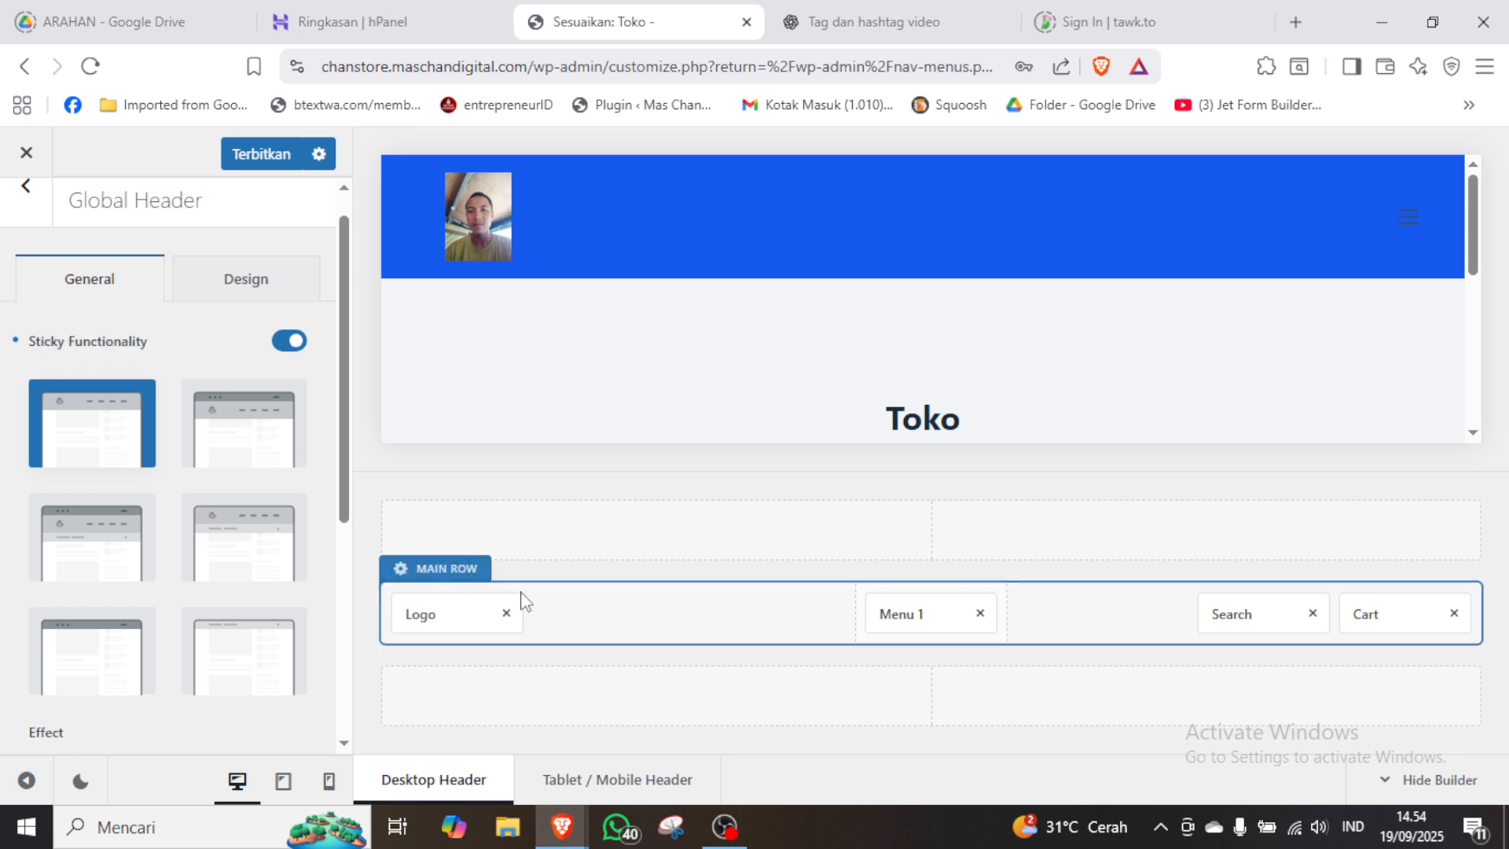
- Publish the sticky Global Header setting and reload the live Toko page to check it
{"action": "left_click", "coordinate": [255, 152]}
{"action": "key", "text": "alt+Tab"}
{"action": "key", "text": "F5"}
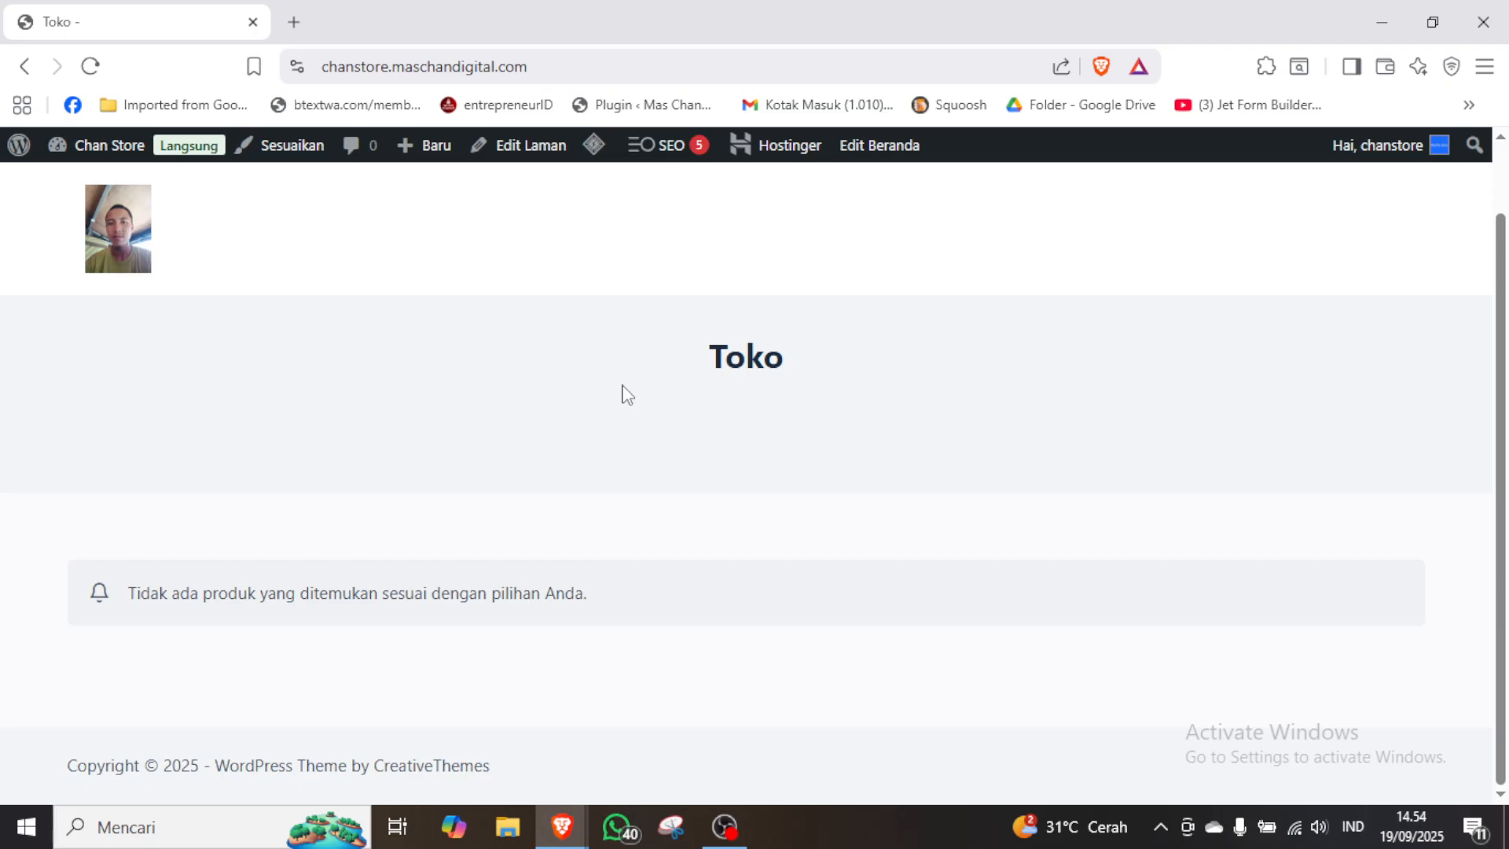
{"action": "key", "text": "alt+Tab"}
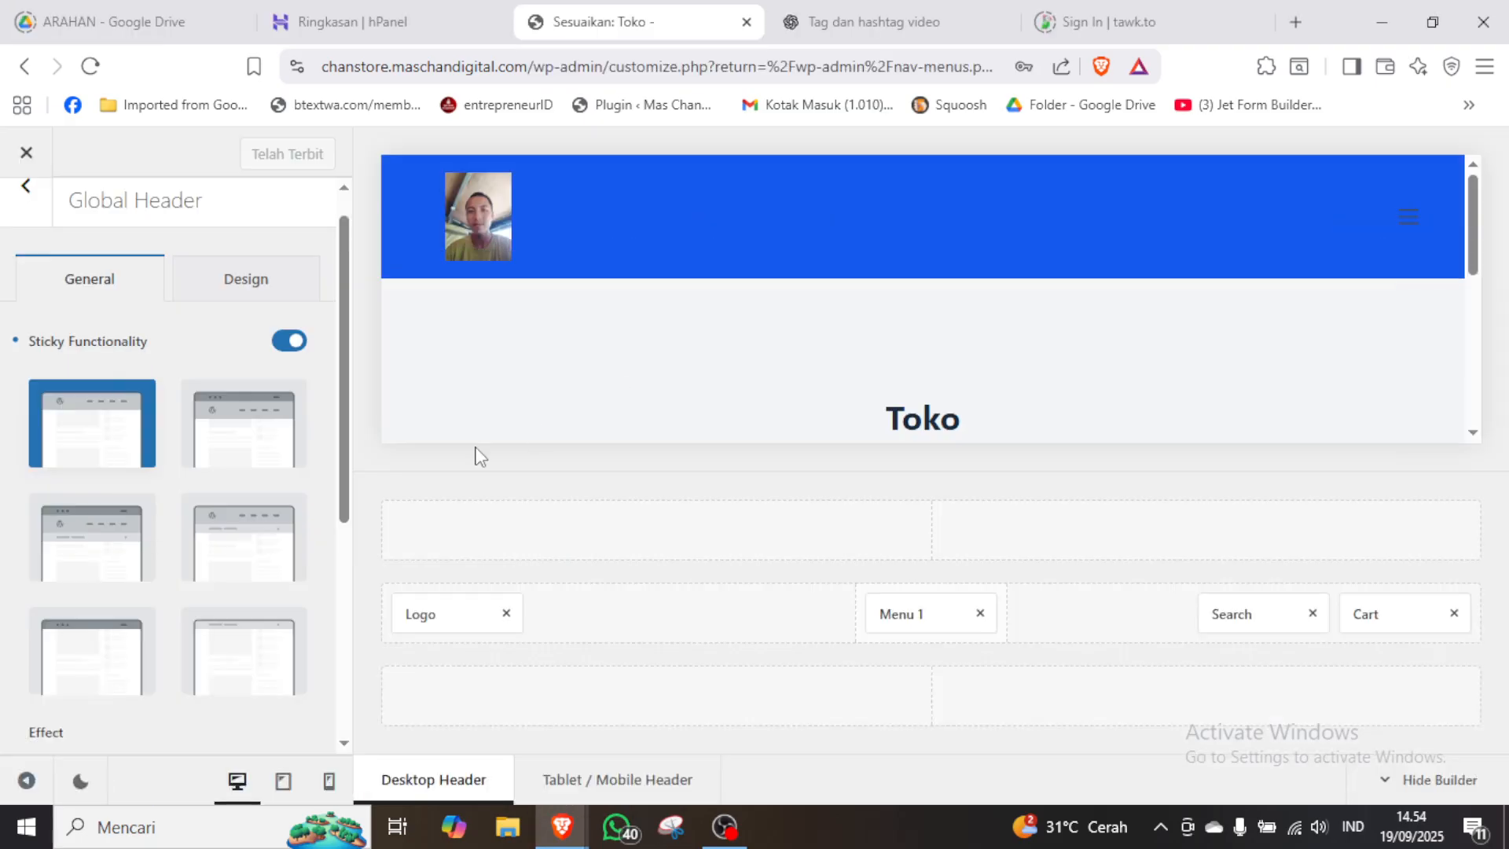
- Set the Global Header's sticky-state background to #000000 and publish
{"action": "left_click", "coordinate": [256, 277]}
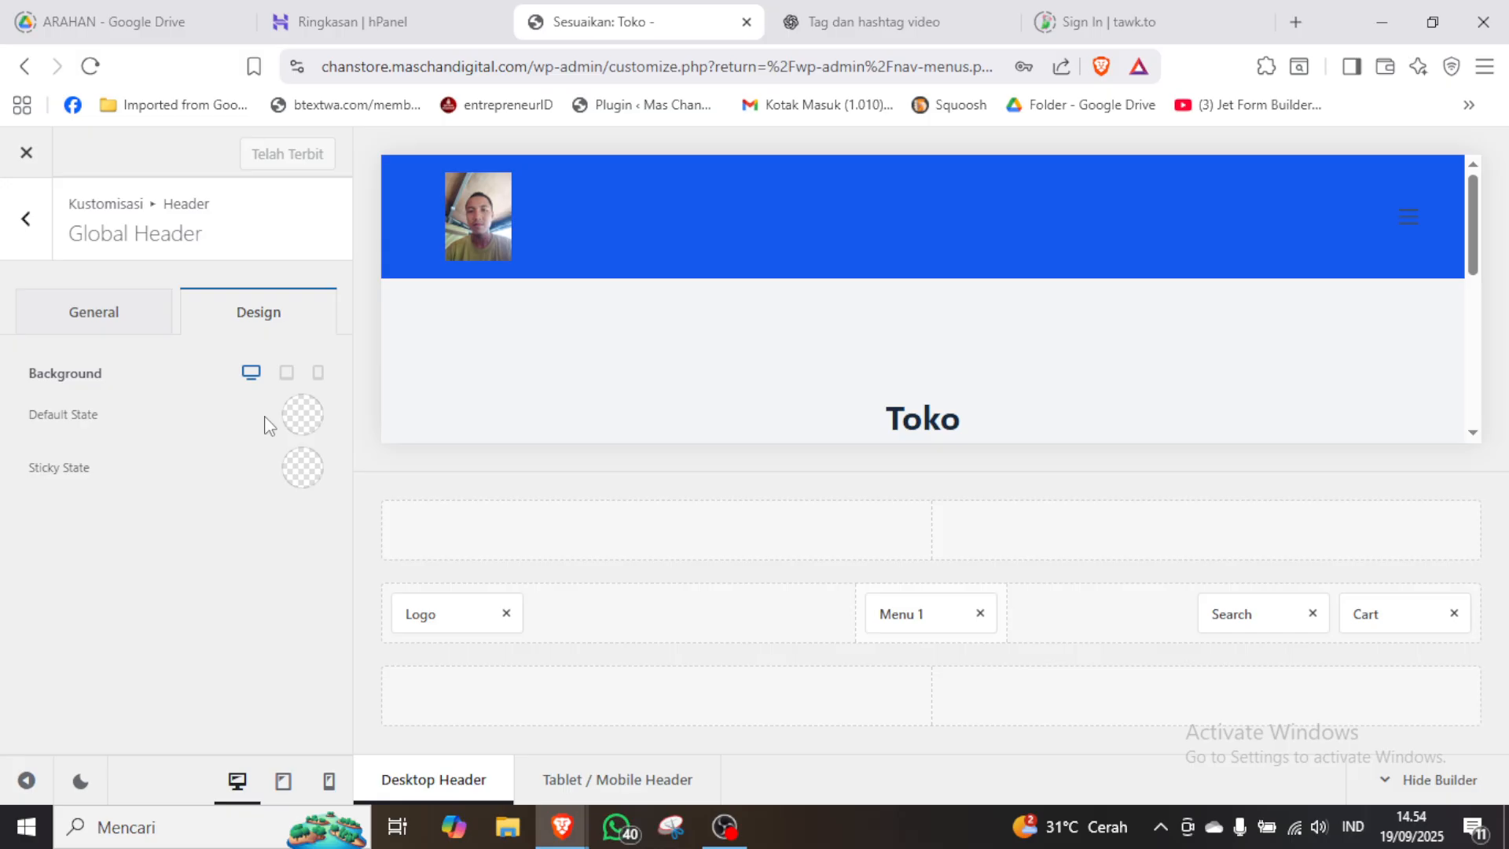
{"action": "left_click", "coordinate": [303, 469]}
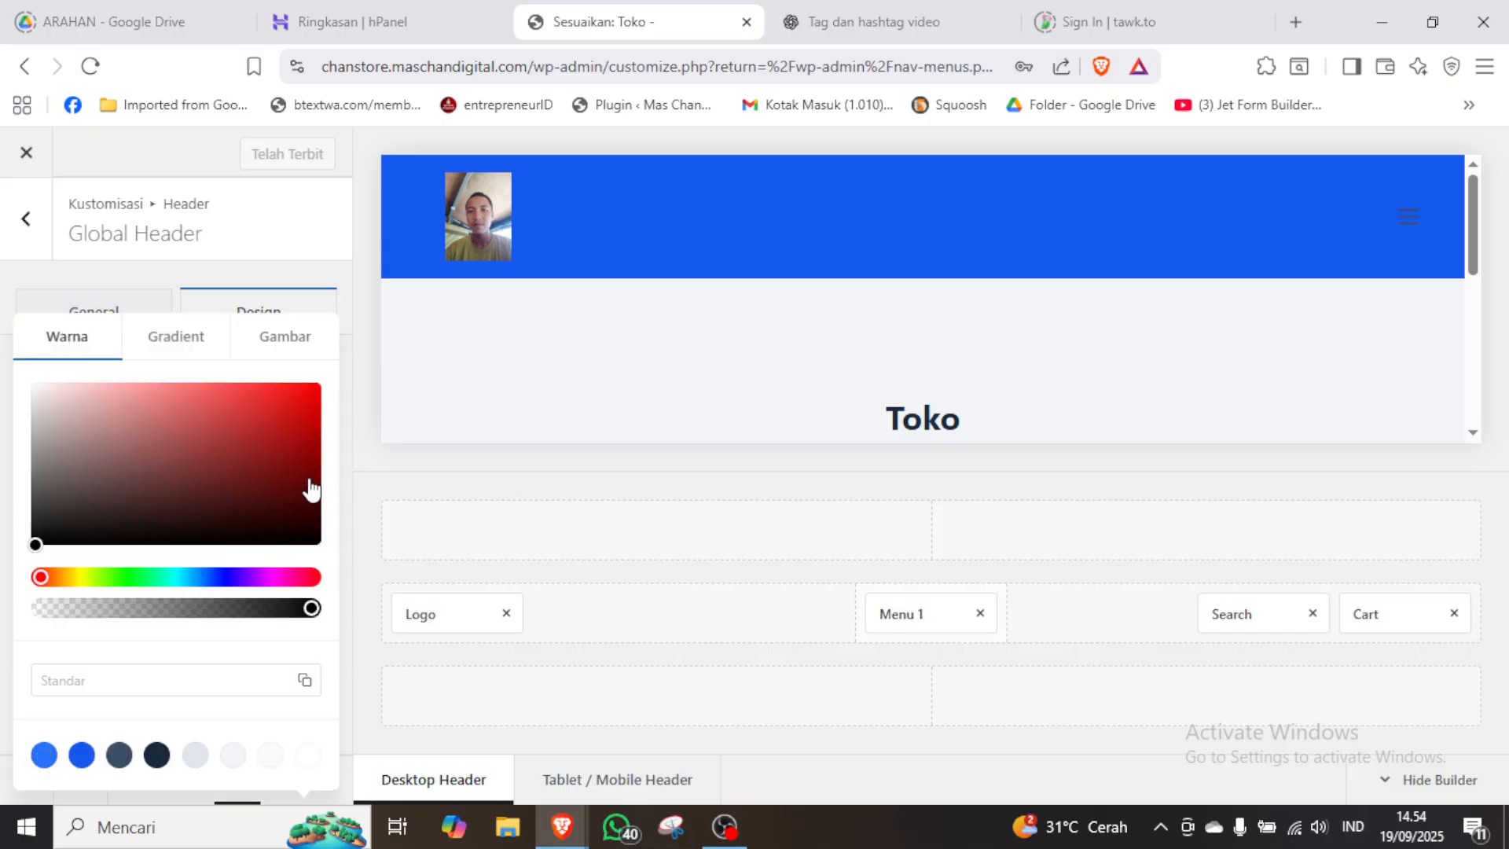
{"action": "left_click_drag", "start_coordinate": [92, 483], "coordinate": [30, 556]}
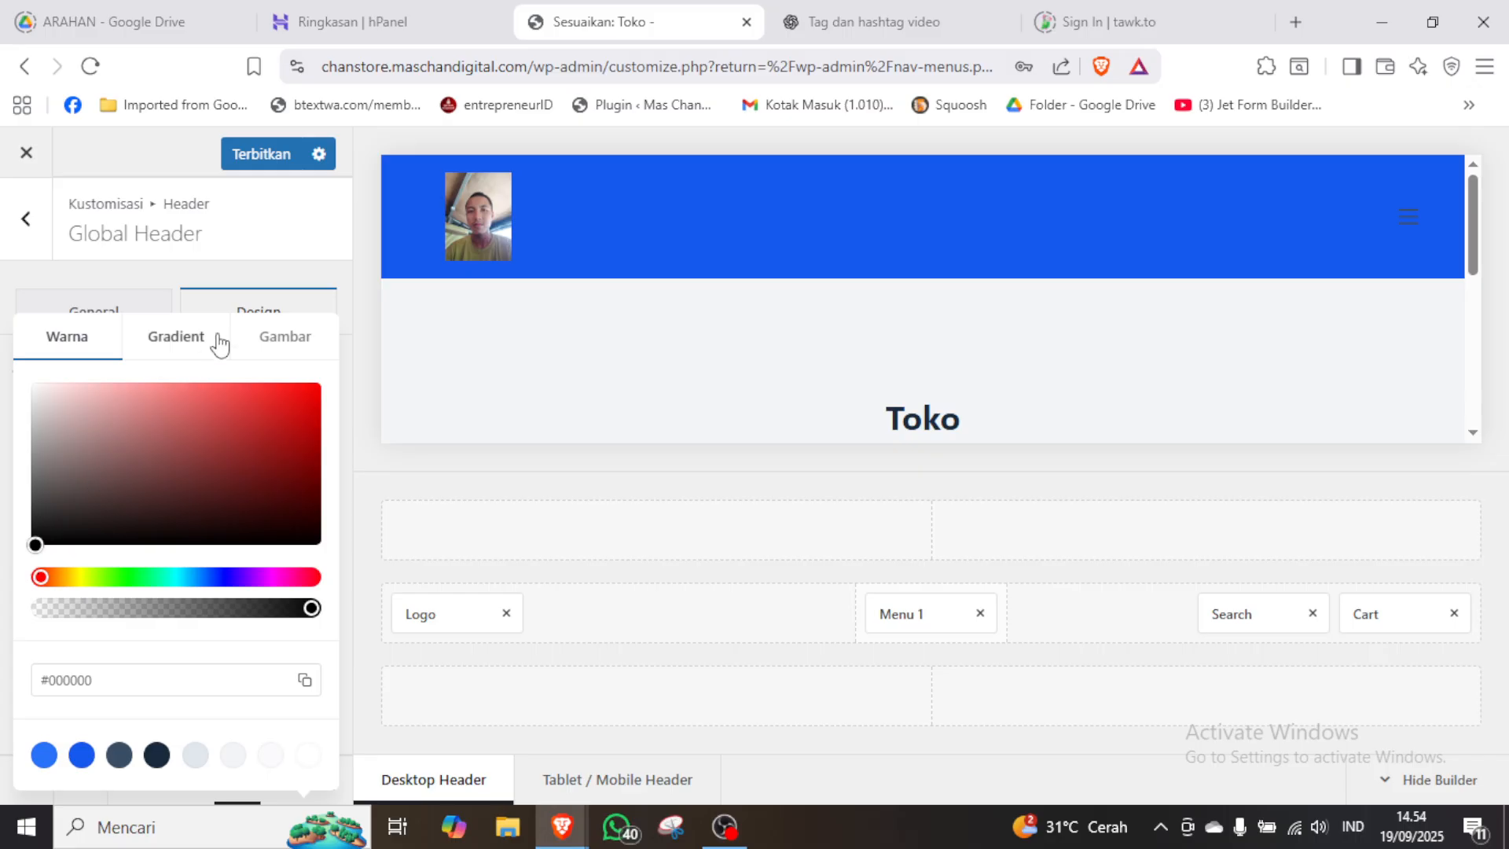
{"action": "left_click", "coordinate": [284, 292]}
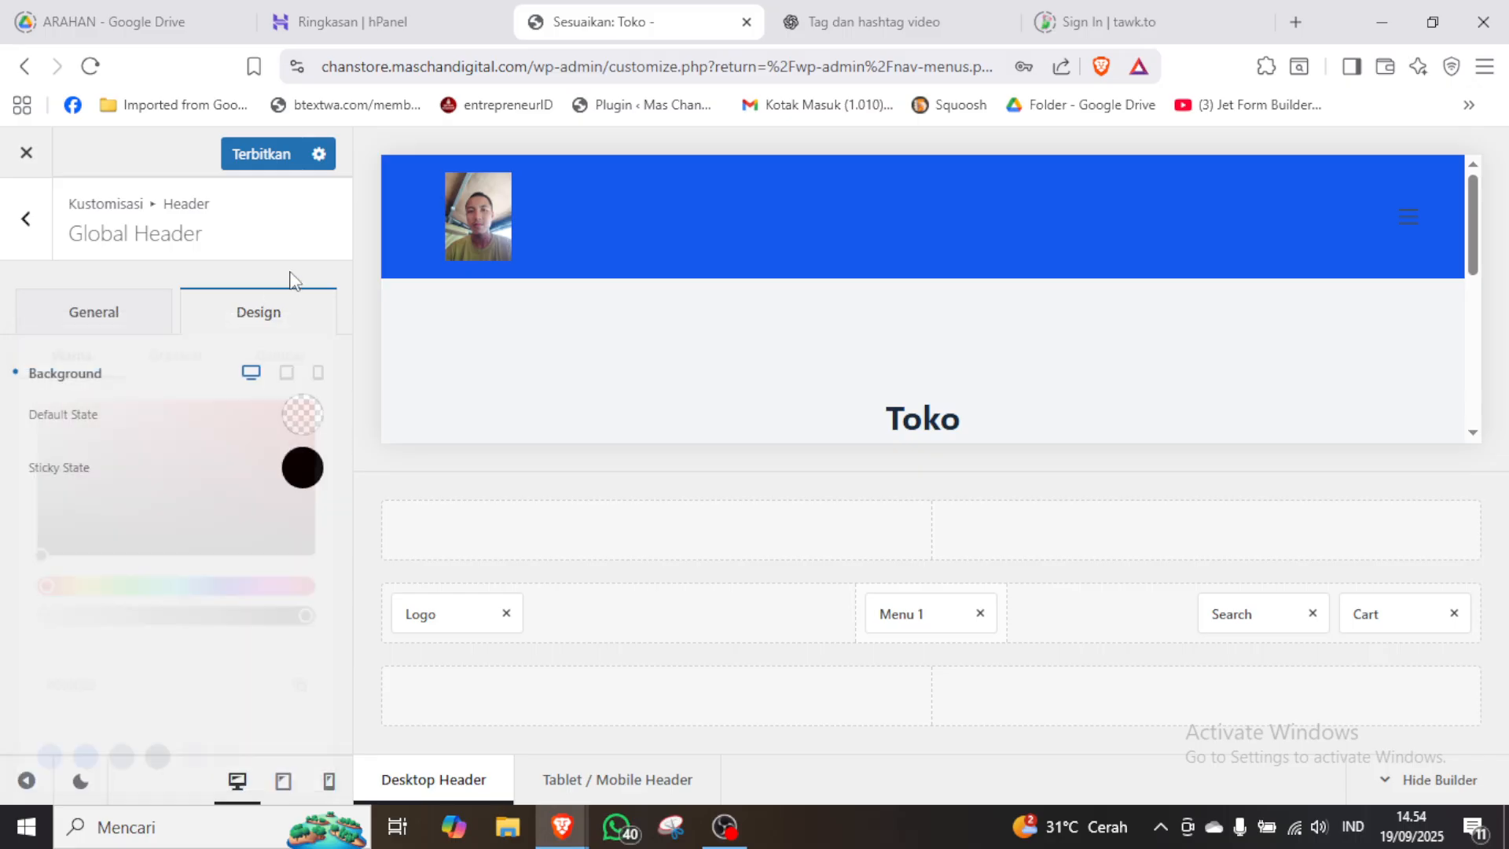
{"action": "left_click", "coordinate": [265, 155]}
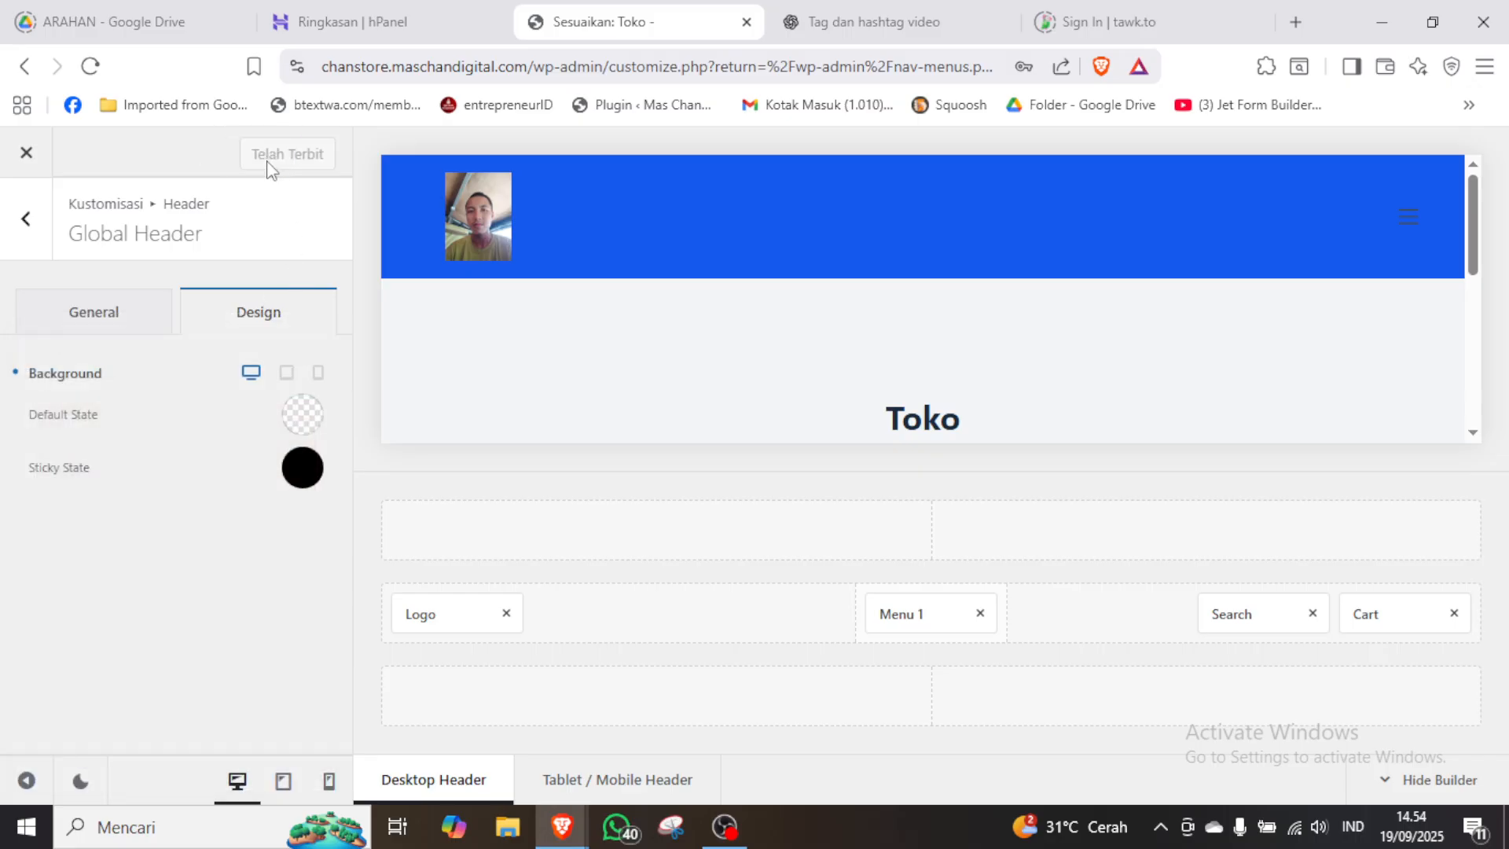
- Set the default-state background to #000000, publish, and reload the live Toko page
{"action": "left_click", "coordinate": [302, 413]}
{"action": "left_click_drag", "start_coordinate": [67, 500], "coordinate": [36, 544]}
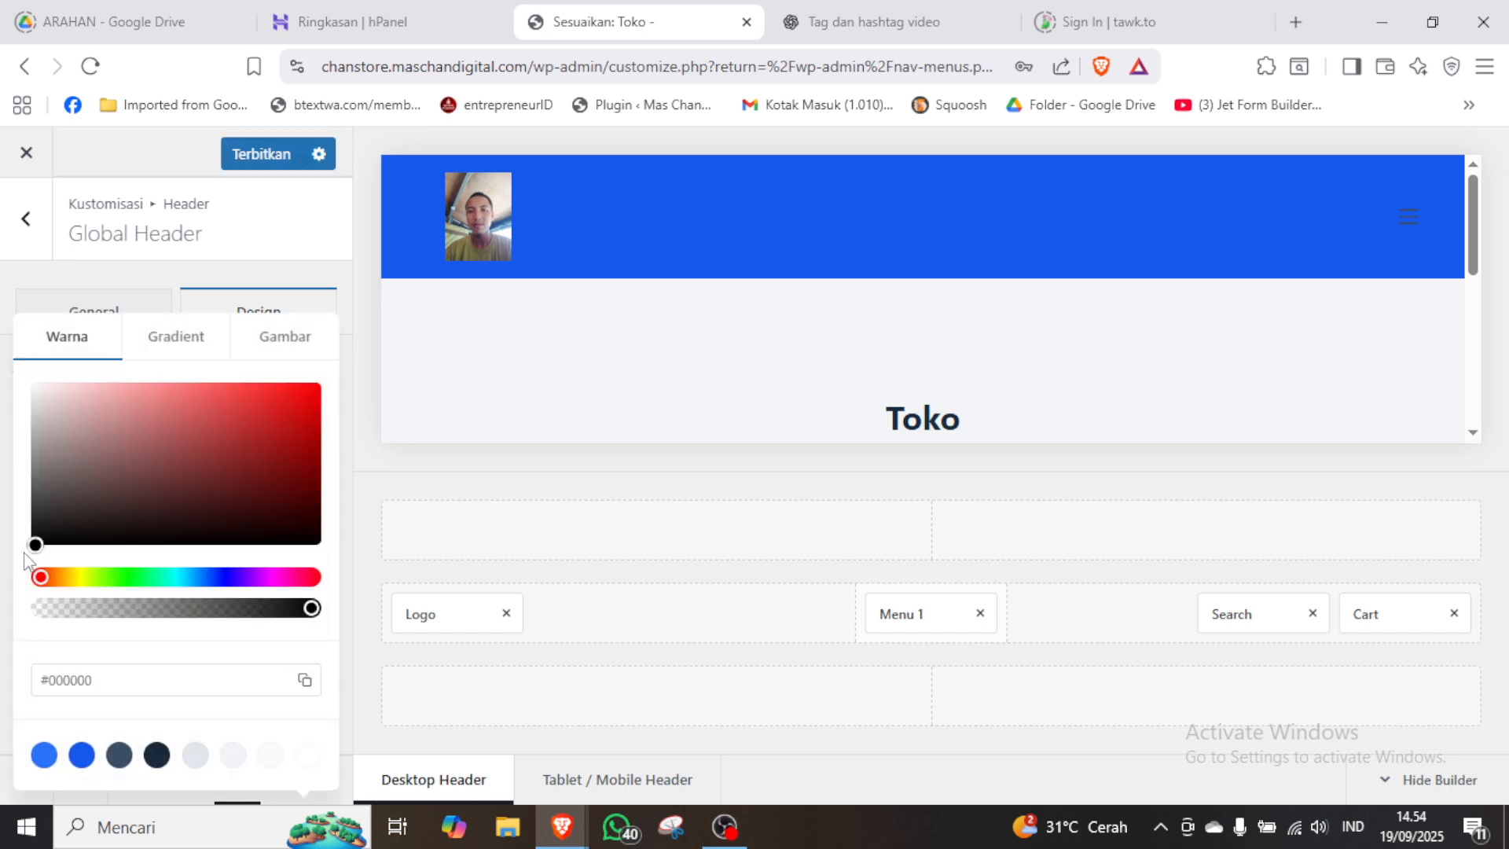
{"action": "left_click", "coordinate": [265, 153]}
{"action": "left_click", "coordinate": [286, 275]}
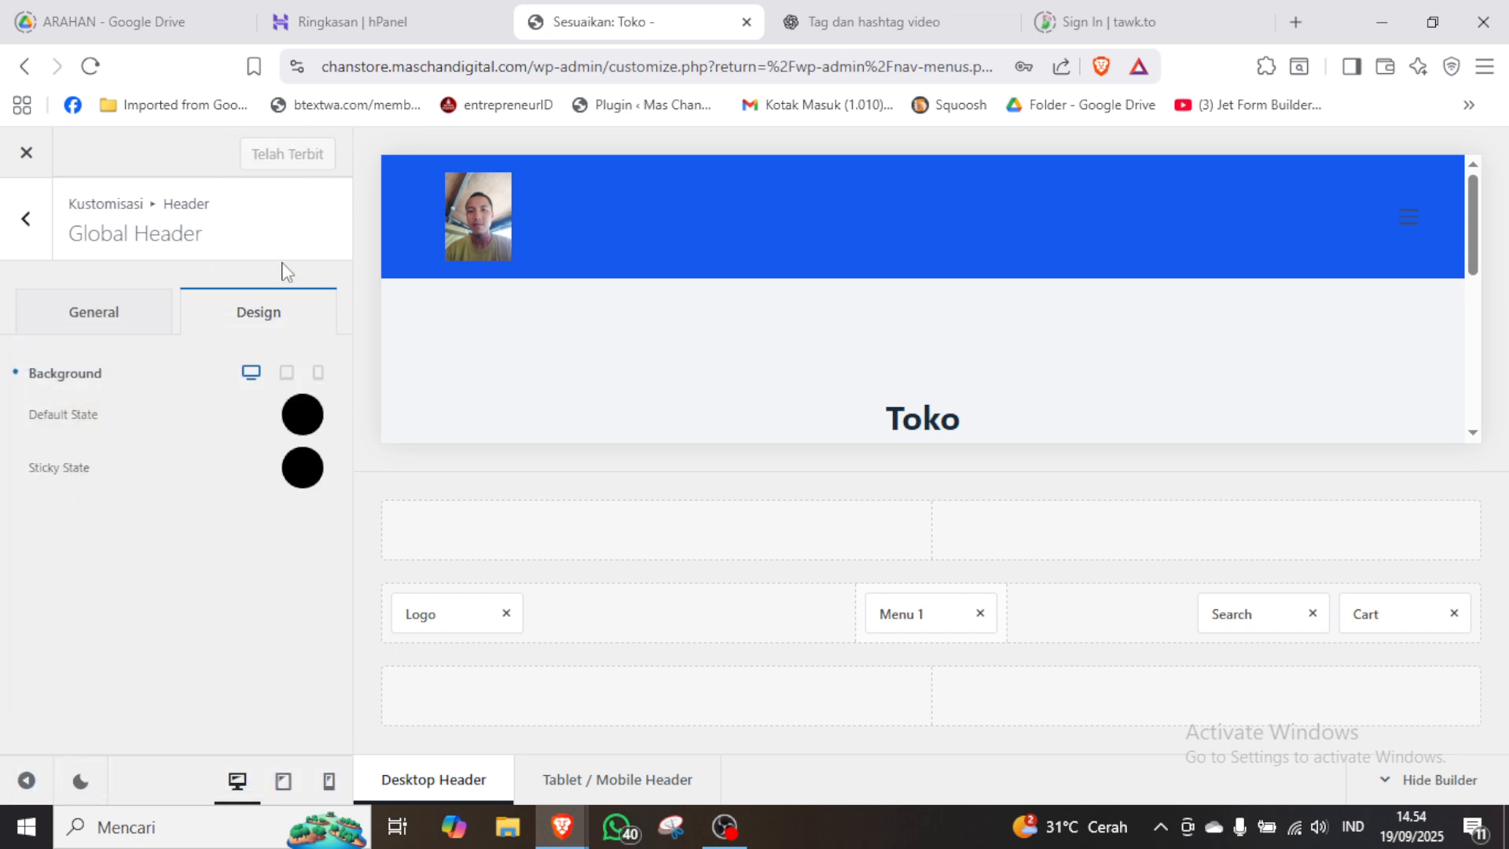
{"action": "key", "text": "alt+Tab"}
{"action": "key", "text": "F5"}
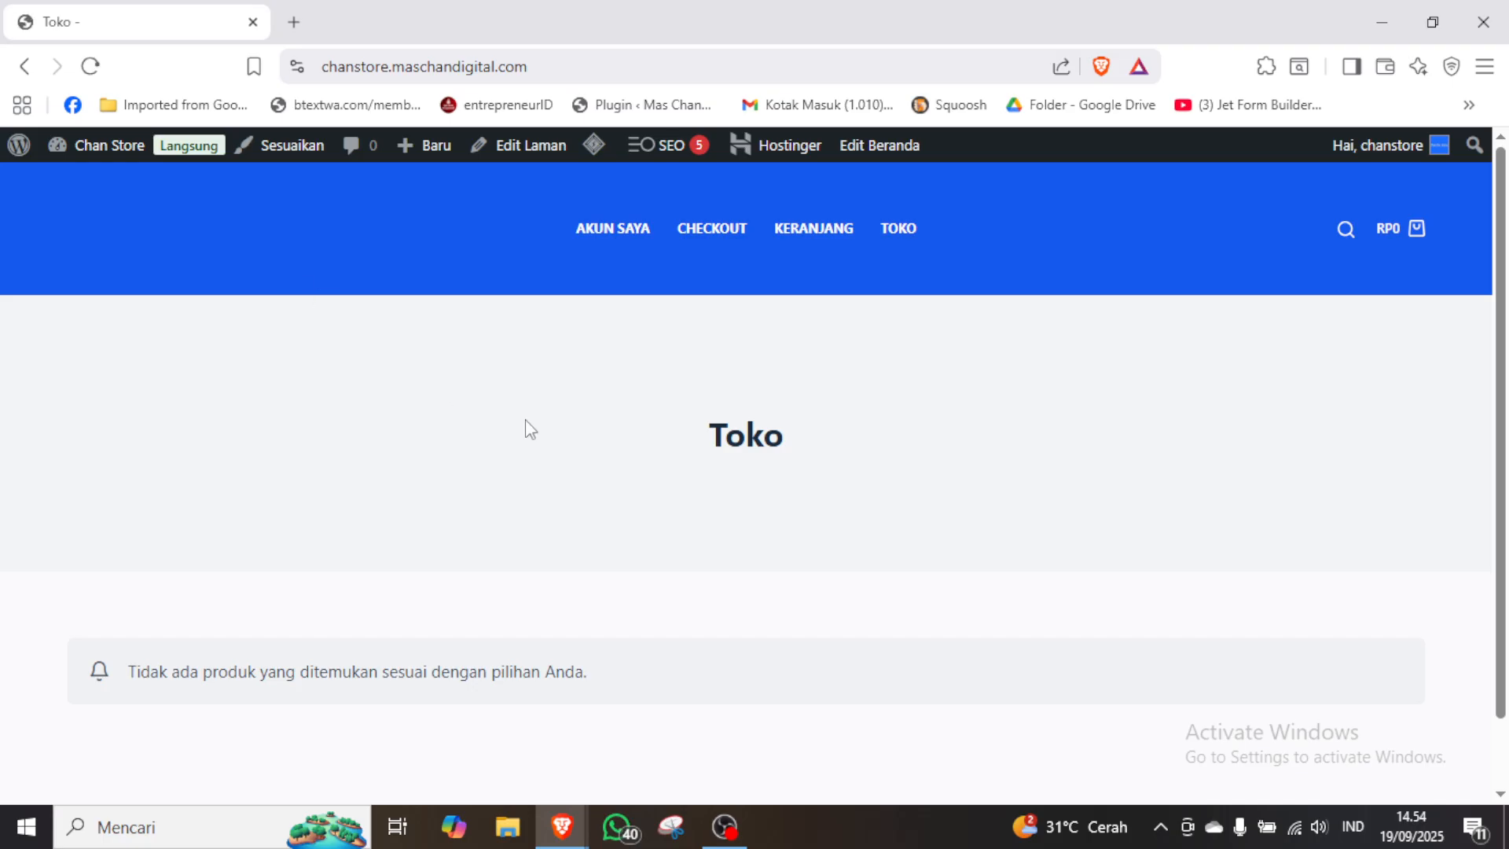
- Purge all site cache via LSCache's Bersihkan Semua, then return to the Global Header's General settings
{"action": "scroll", "coordinate": [530, 428], "scroll_direction": "down", "scroll_amount": 1}
{"action": "scroll", "coordinate": [530, 428], "scroll_direction": "up", "scroll_amount": 1}
{"action": "mouse_move", "coordinate": [593, 146]}
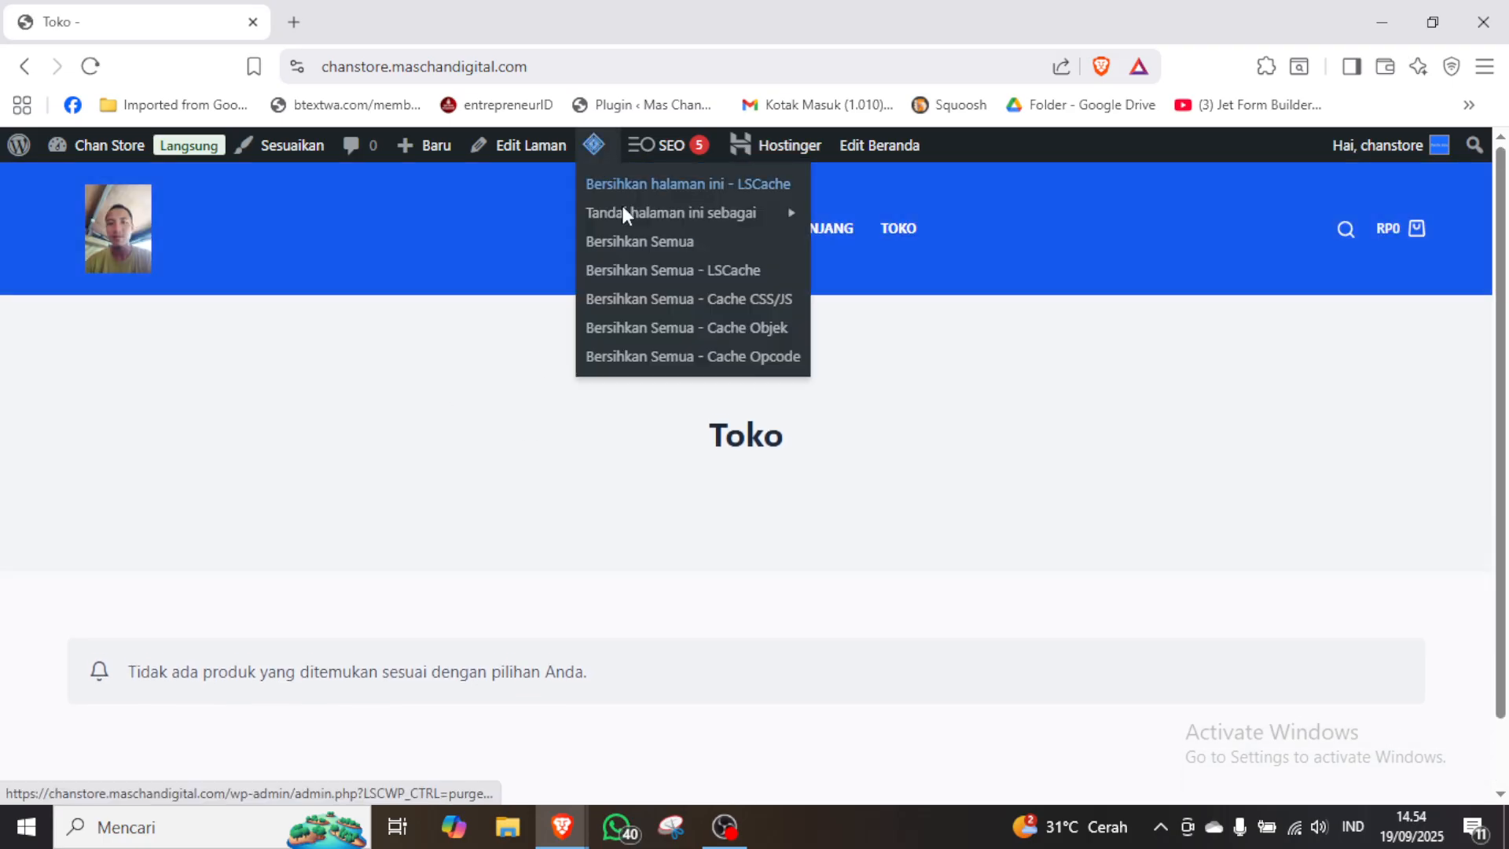
{"action": "left_click", "coordinate": [610, 243]}
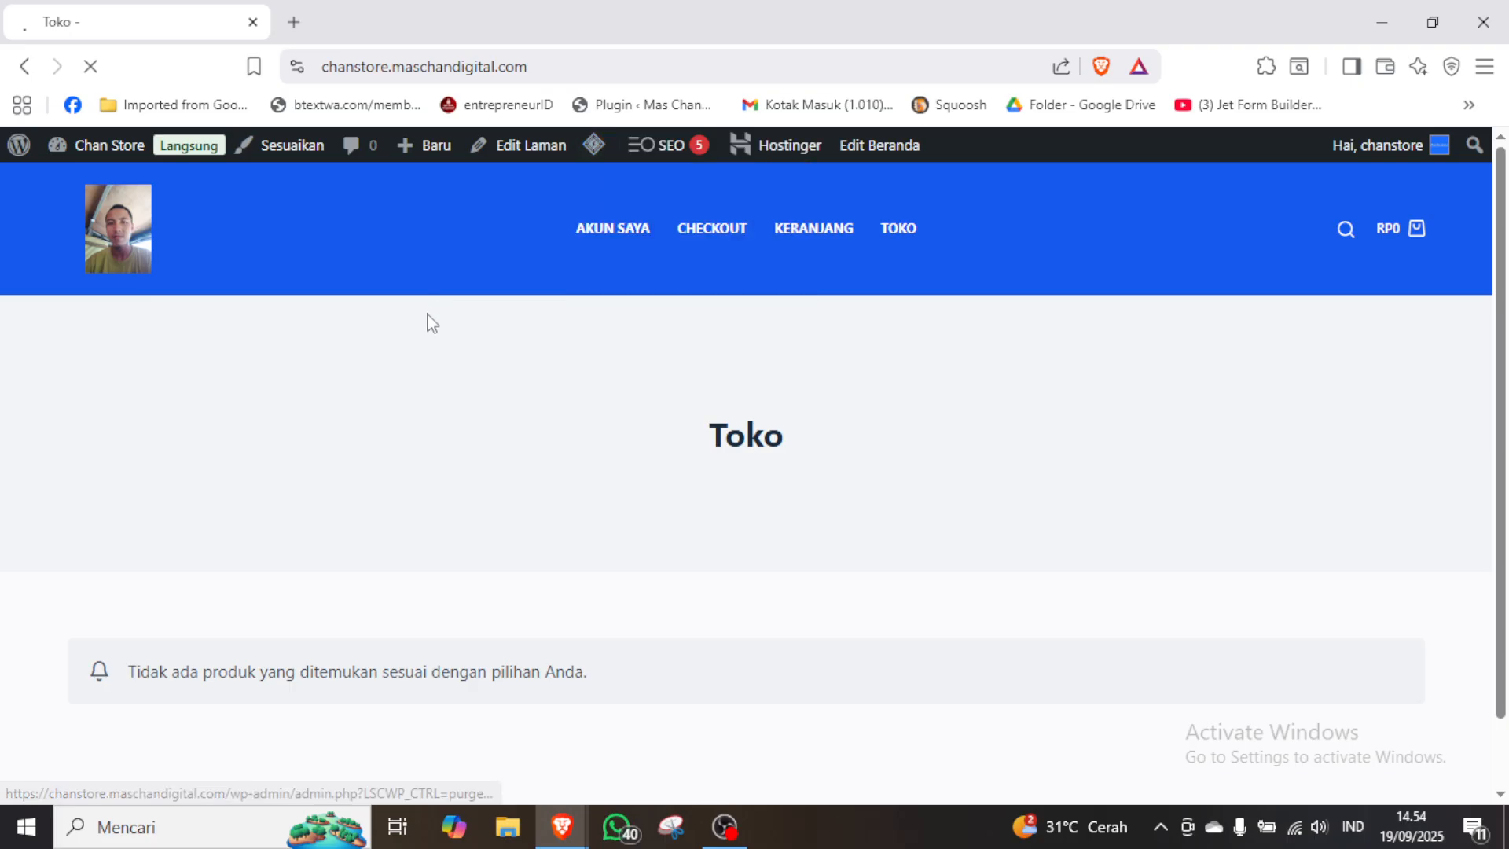
{"action": "scroll", "coordinate": [428, 315], "scroll_direction": "up", "scroll_amount": 1}
{"action": "key", "text": "alt+Tab"}
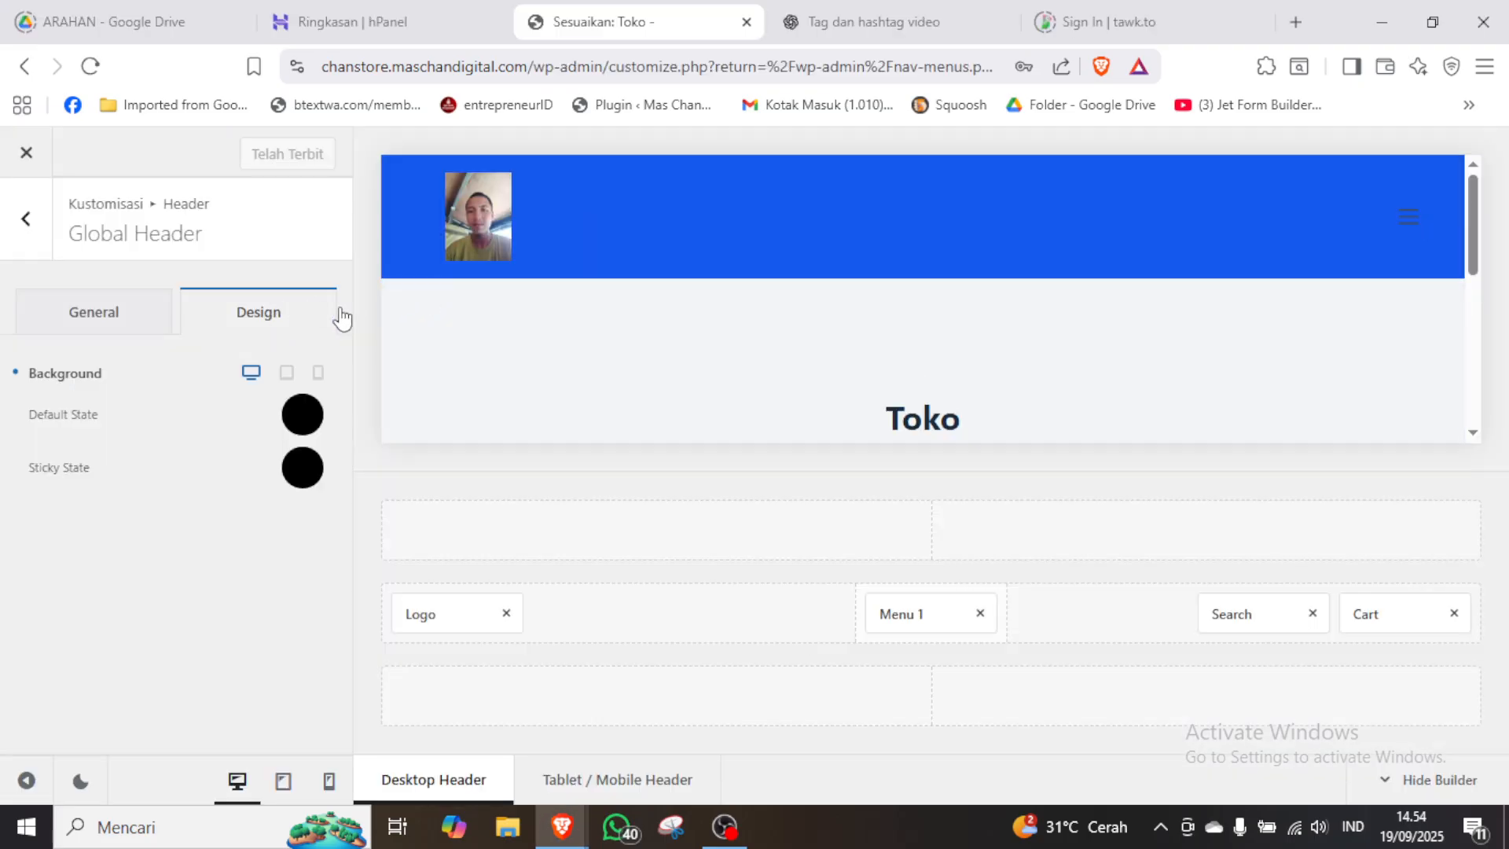
{"action": "left_click", "coordinate": [122, 323]}
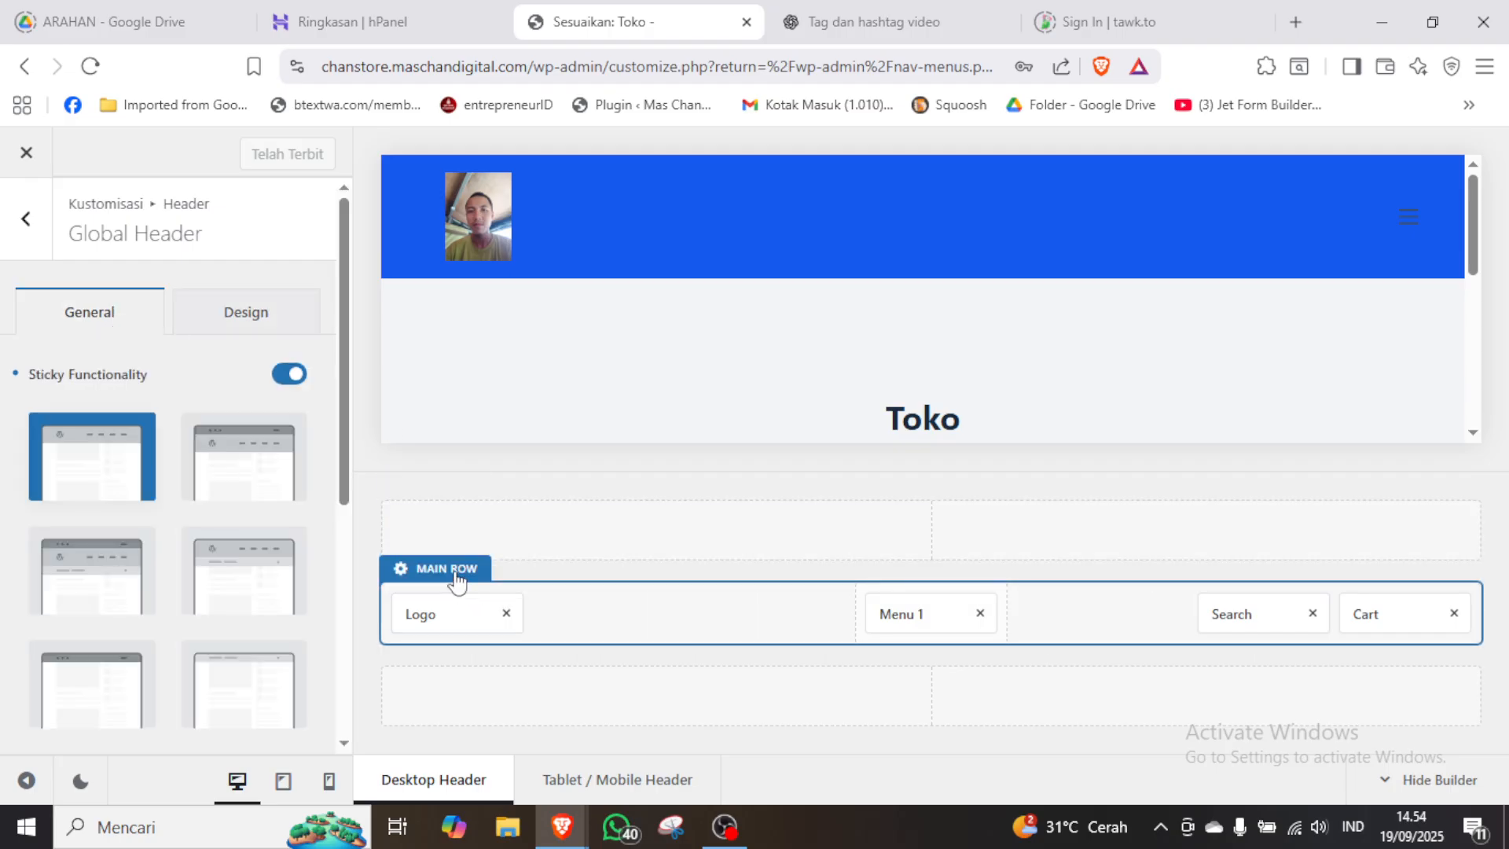
- Inspect the Main Row's background colours and layout settings, then return to the Header panel
{"action": "left_click", "coordinate": [458, 583]}
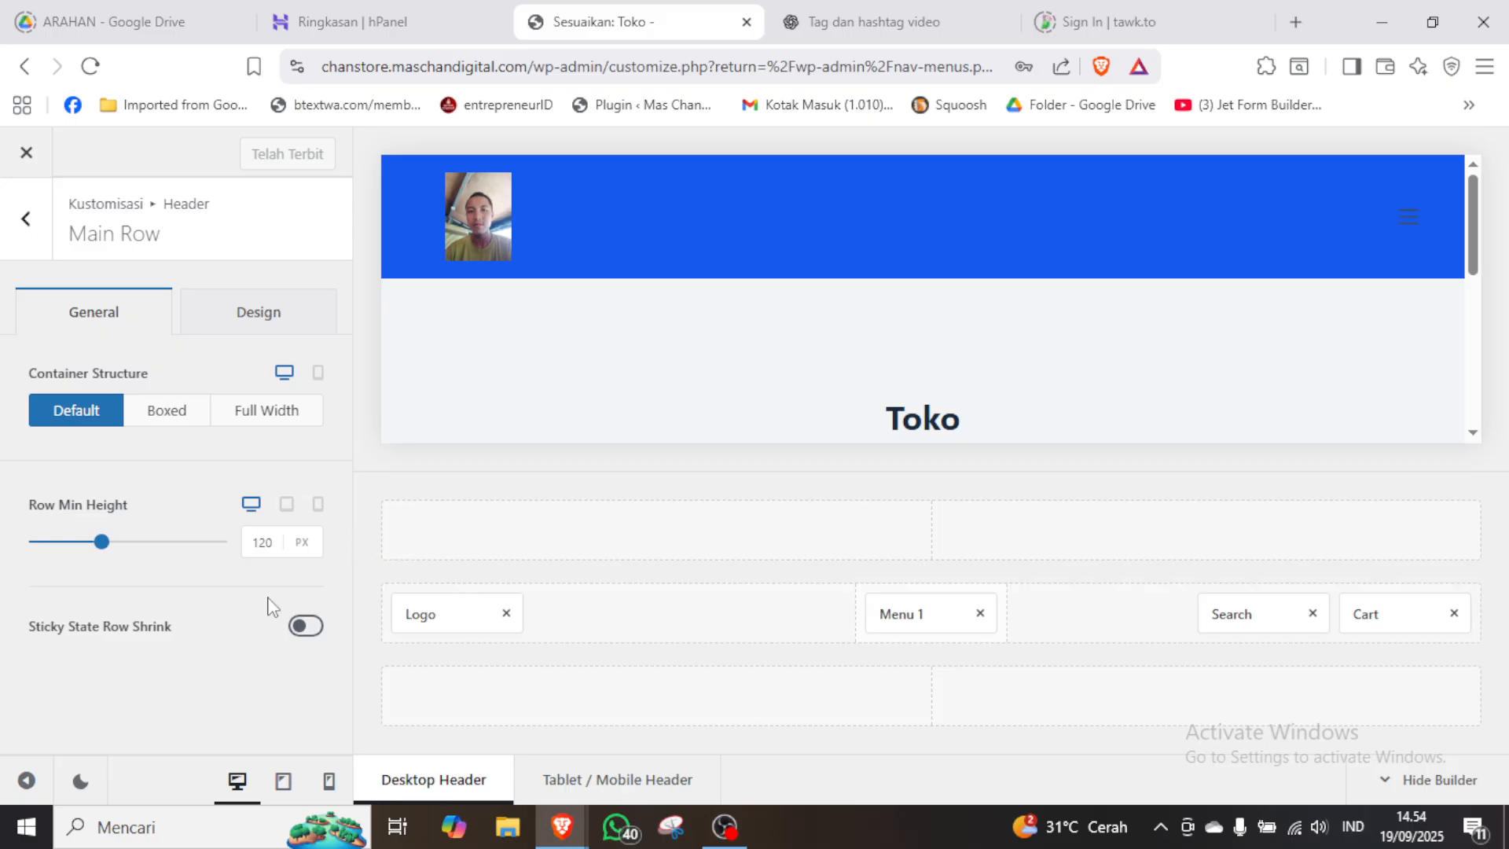
{"action": "left_click", "coordinate": [261, 320]}
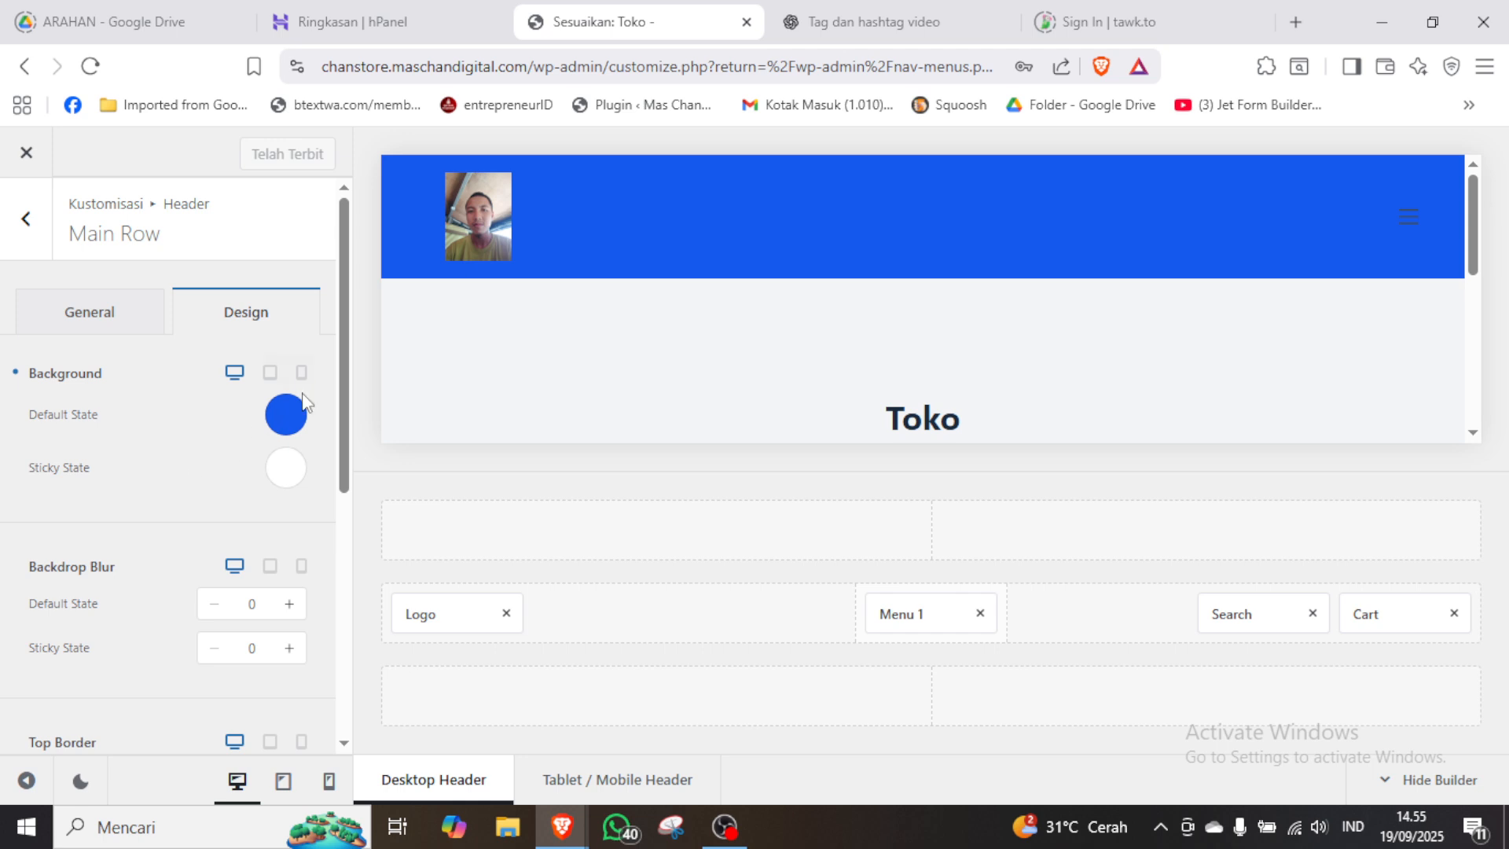
{"action": "left_click_drag", "start_coordinate": [346, 398], "coordinate": [313, 287]}
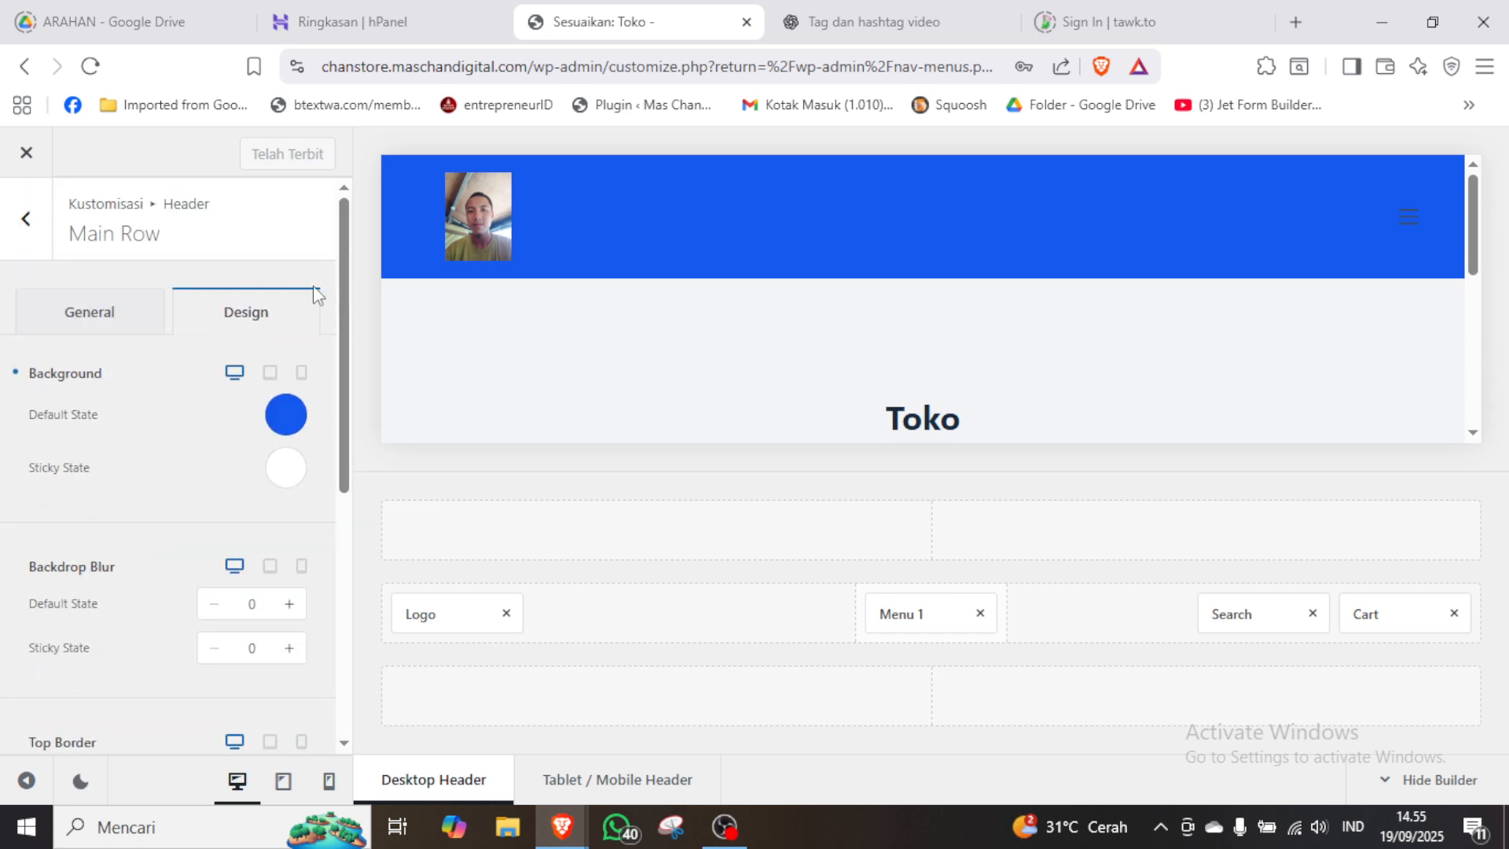
{"action": "left_click", "coordinate": [106, 311]}
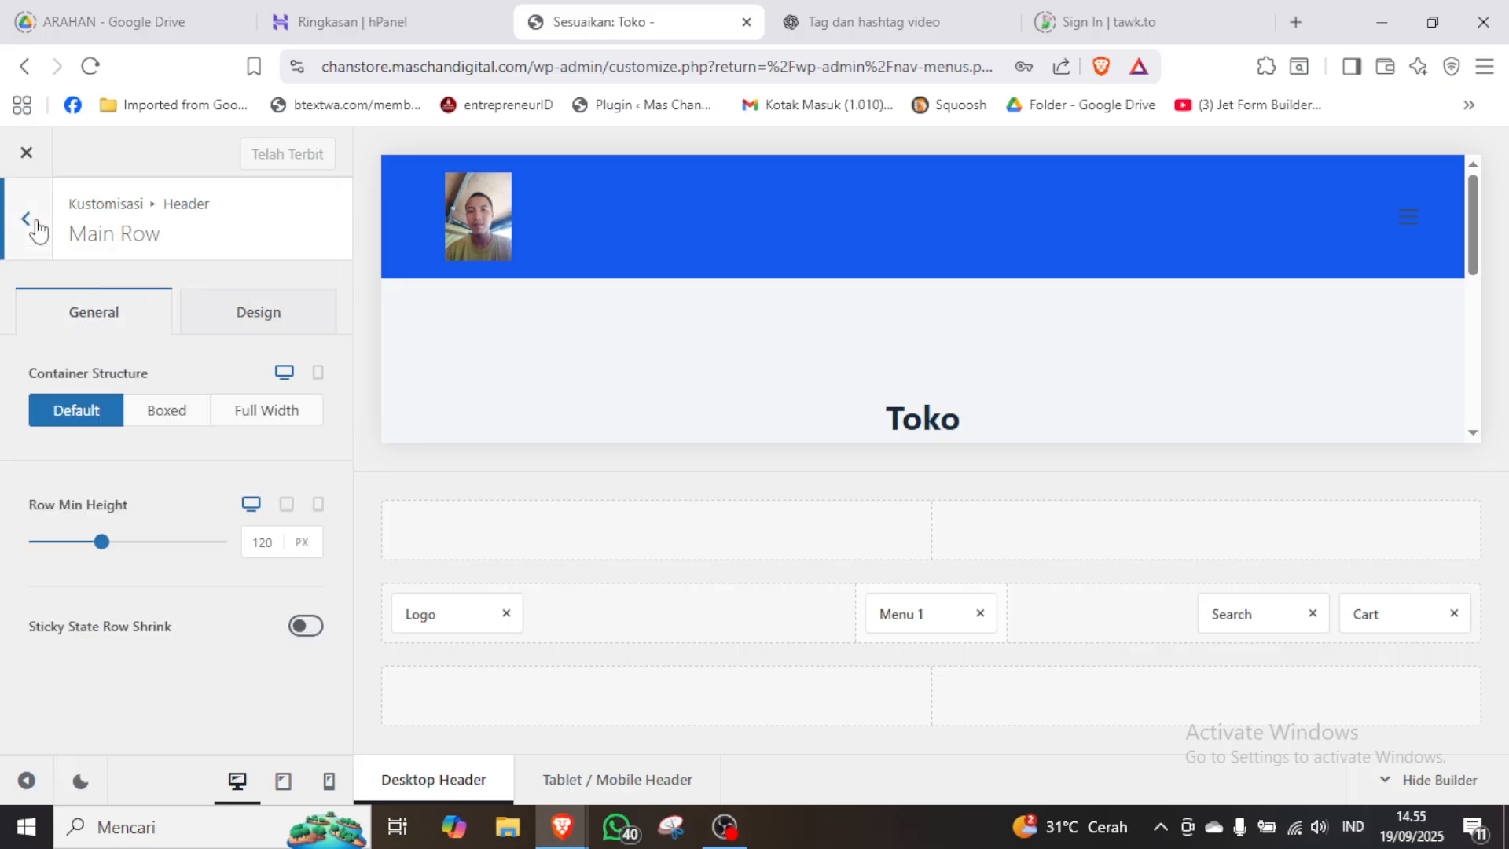
{"action": "left_click", "coordinate": [26, 219]}
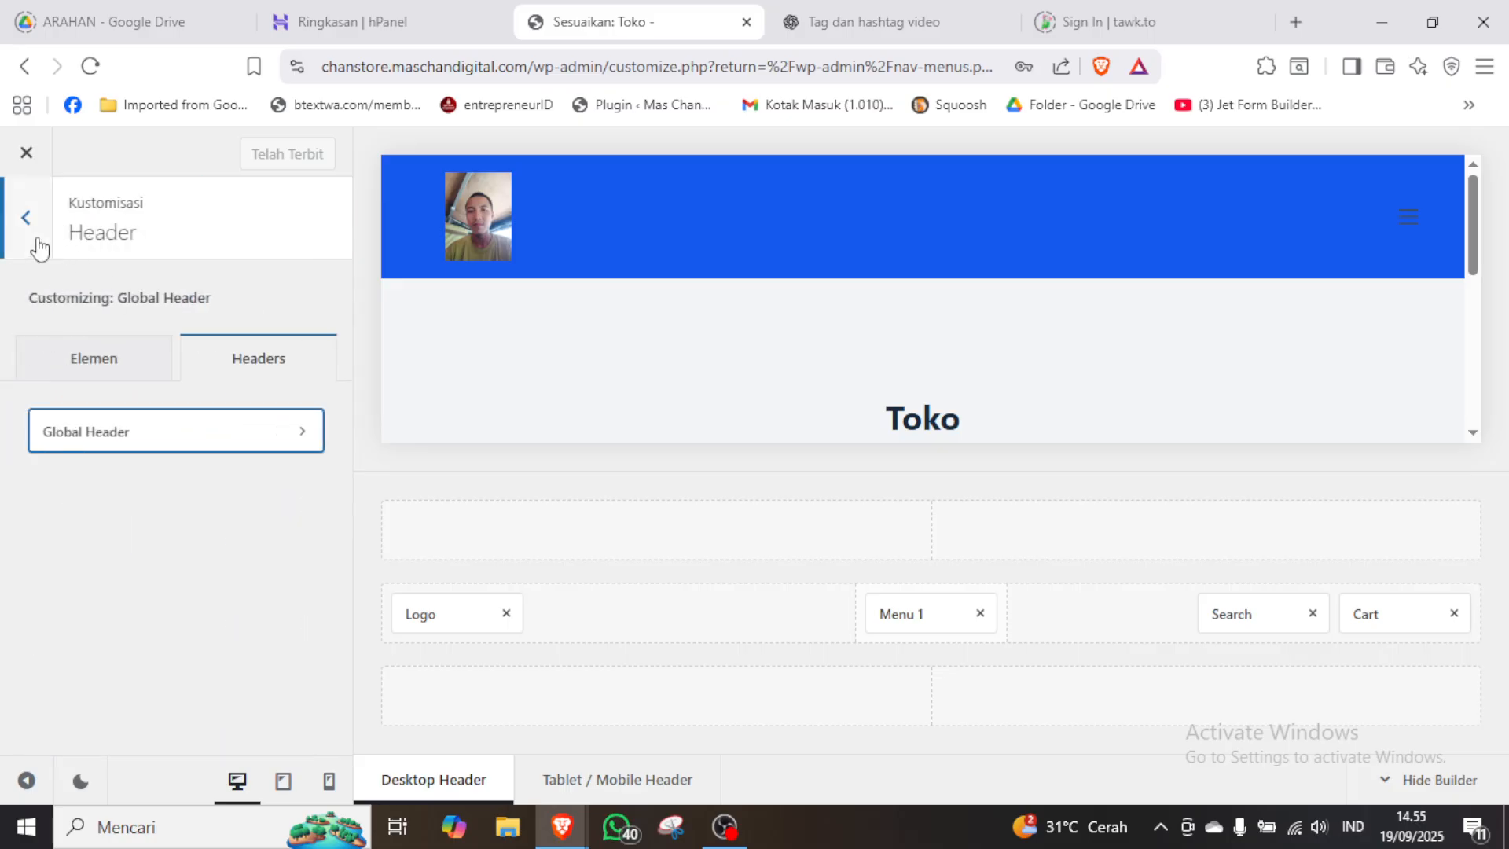
- Switch off Sticky Functionality in Header > Headers > Global Header and publish
{"action": "left_click", "coordinate": [36, 239]}
{"action": "key", "text": "alt+Tab"}
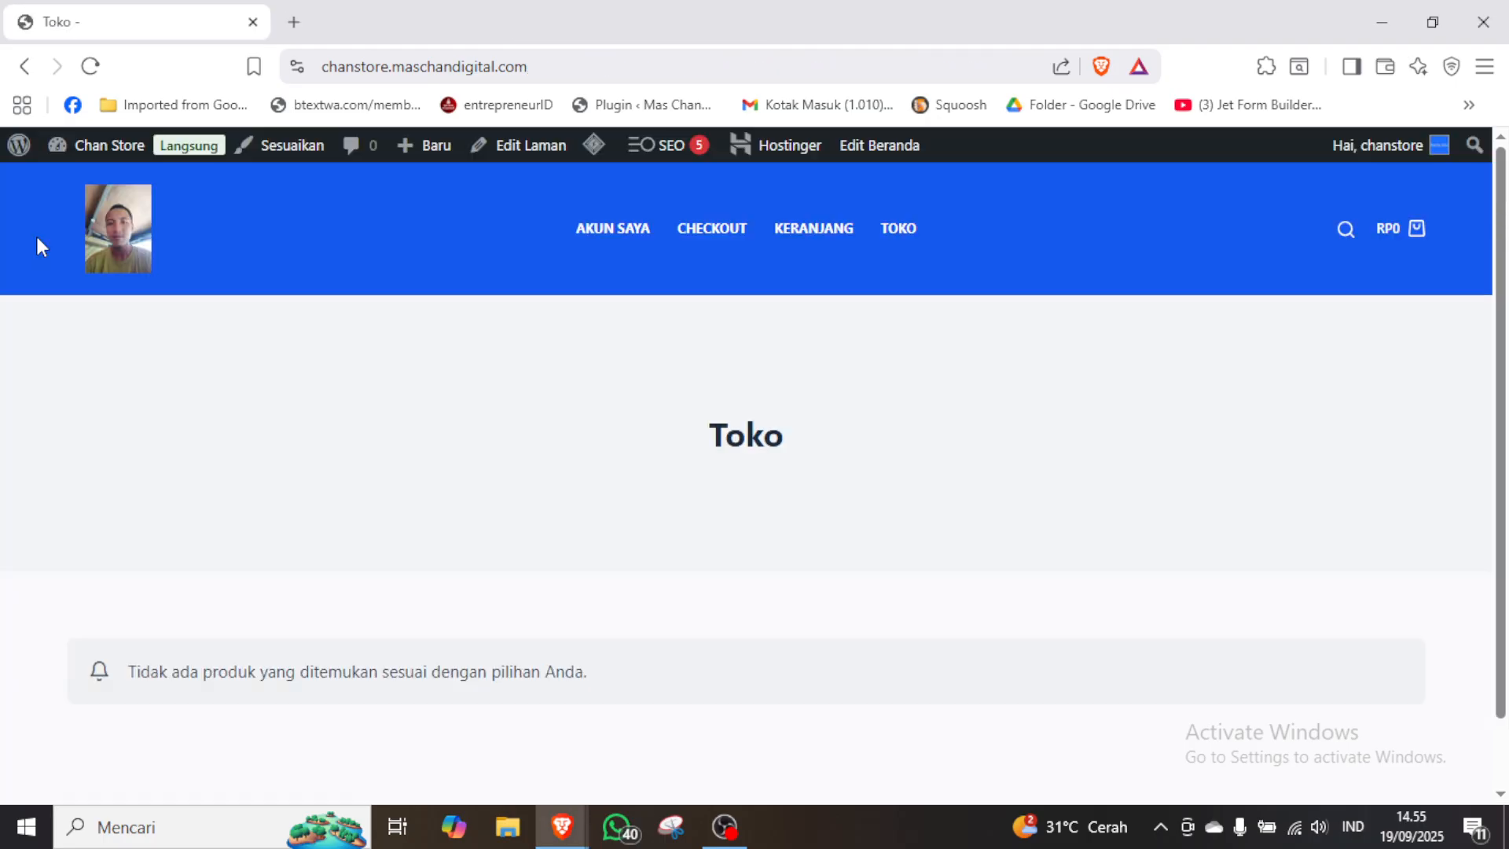
{"action": "key", "text": "alt+Tab"}
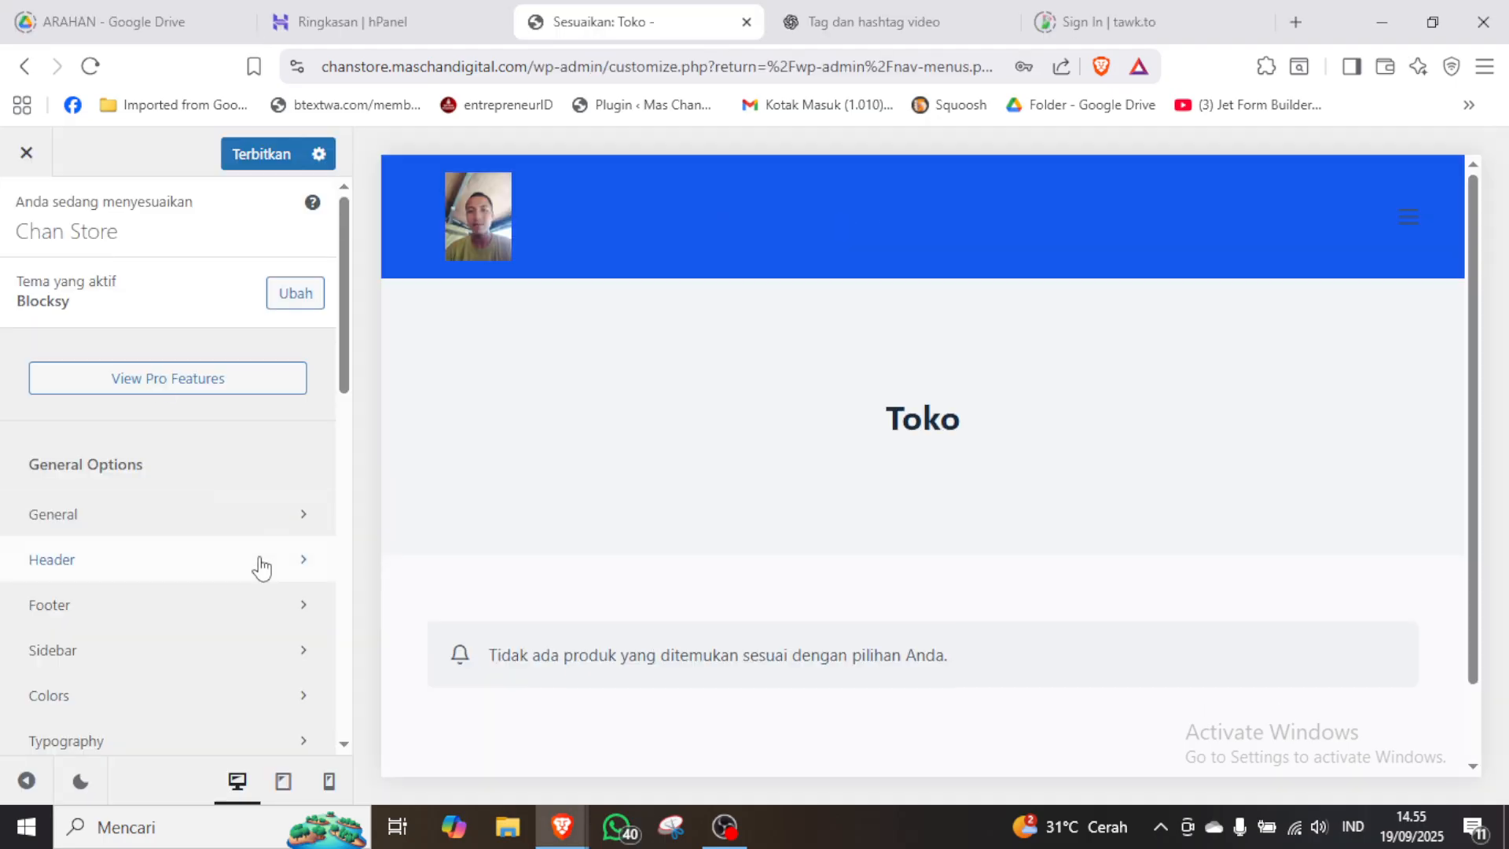
{"action": "left_click", "coordinate": [261, 566]}
{"action": "left_click", "coordinate": [238, 379]}
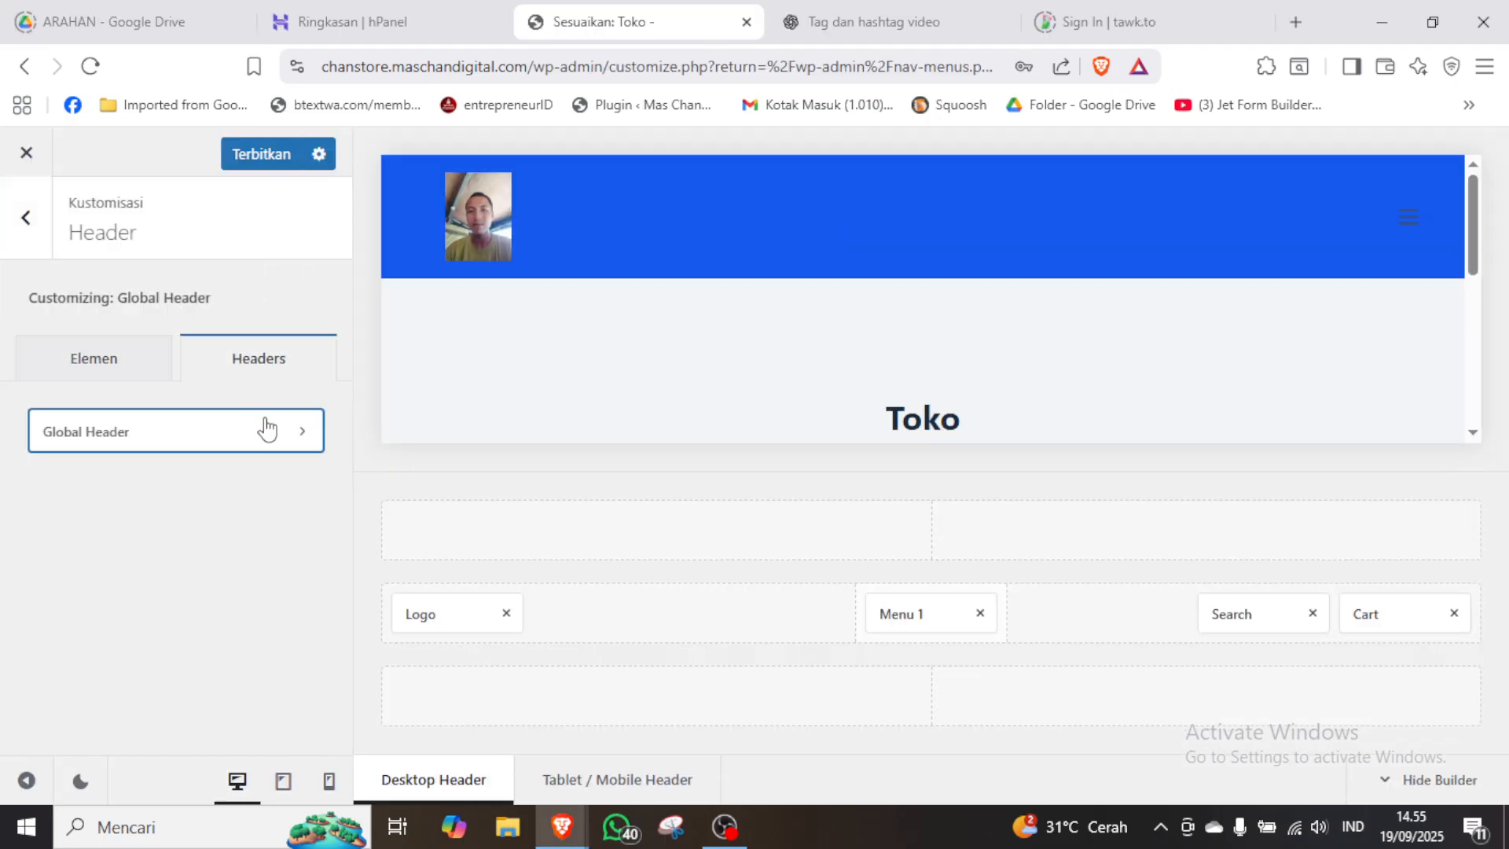
{"action": "left_click", "coordinate": [265, 429]}
{"action": "left_click", "coordinate": [302, 375]}
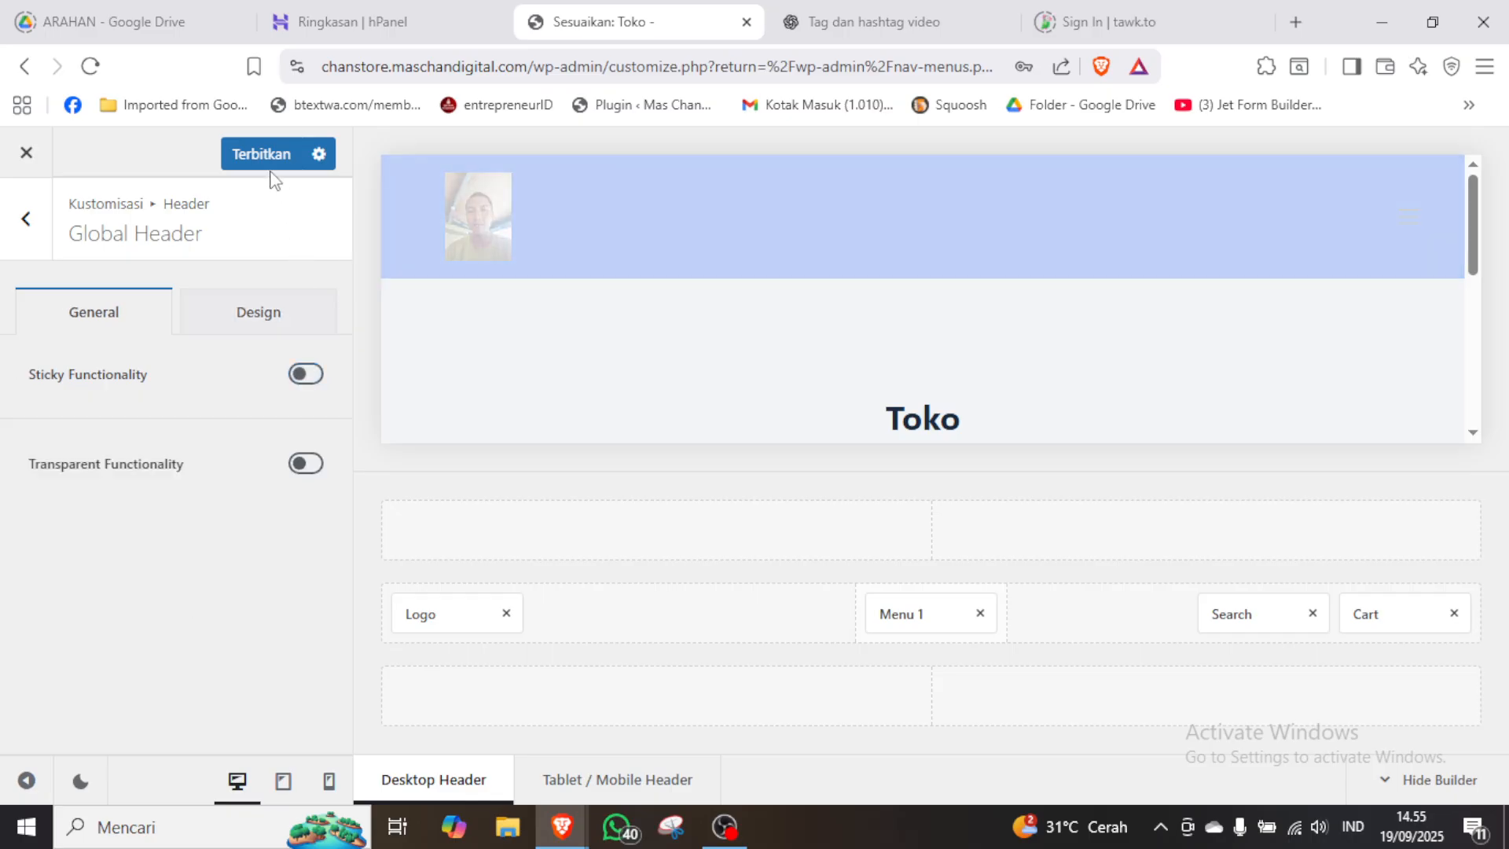
{"action": "left_click", "coordinate": [24, 228]}
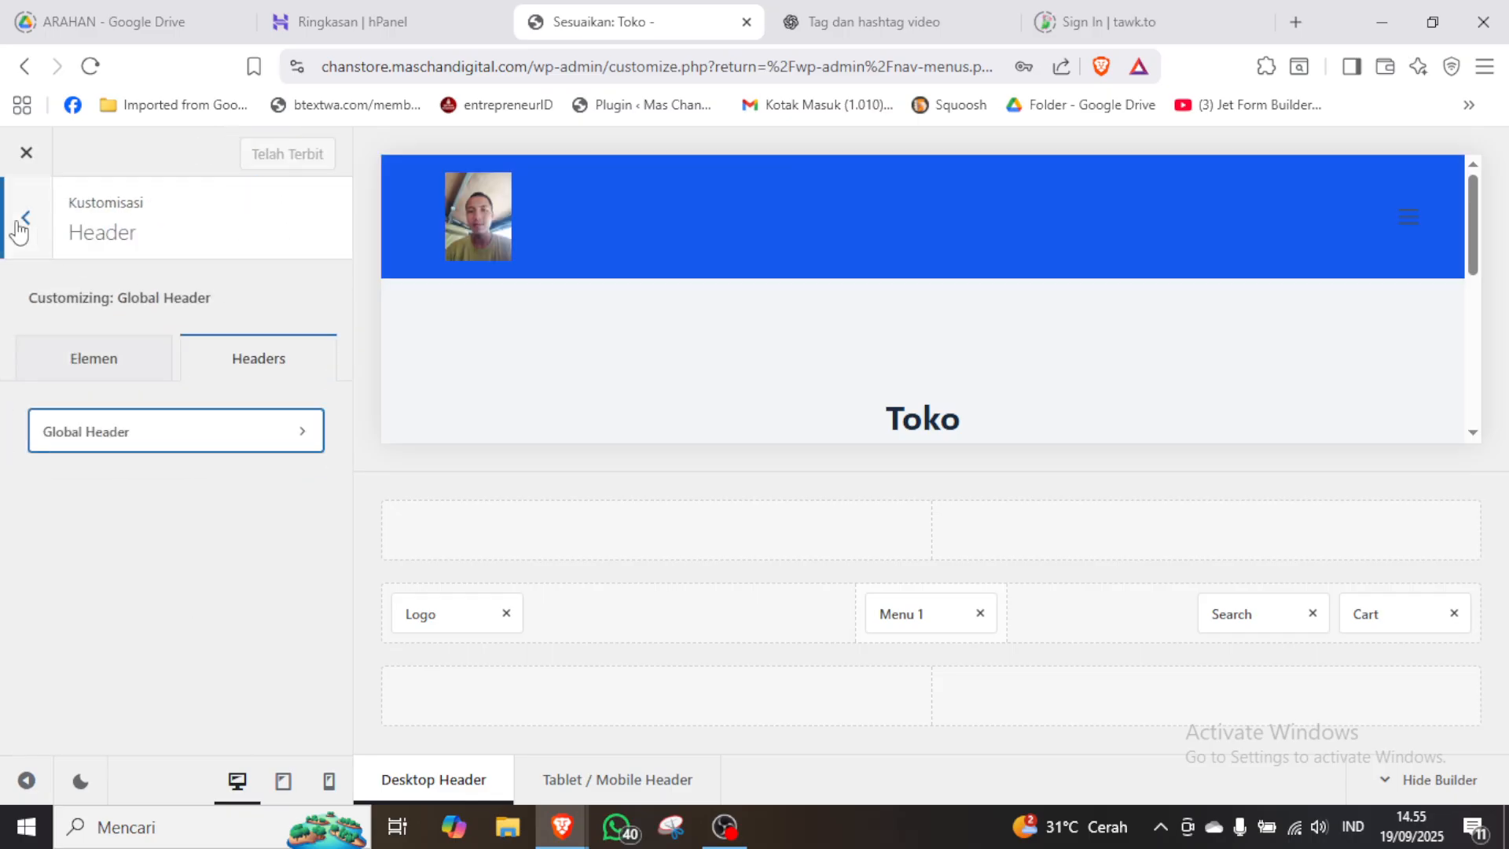
{"action": "left_click", "coordinate": [24, 219]}
{"action": "left_click", "coordinate": [280, 154]}
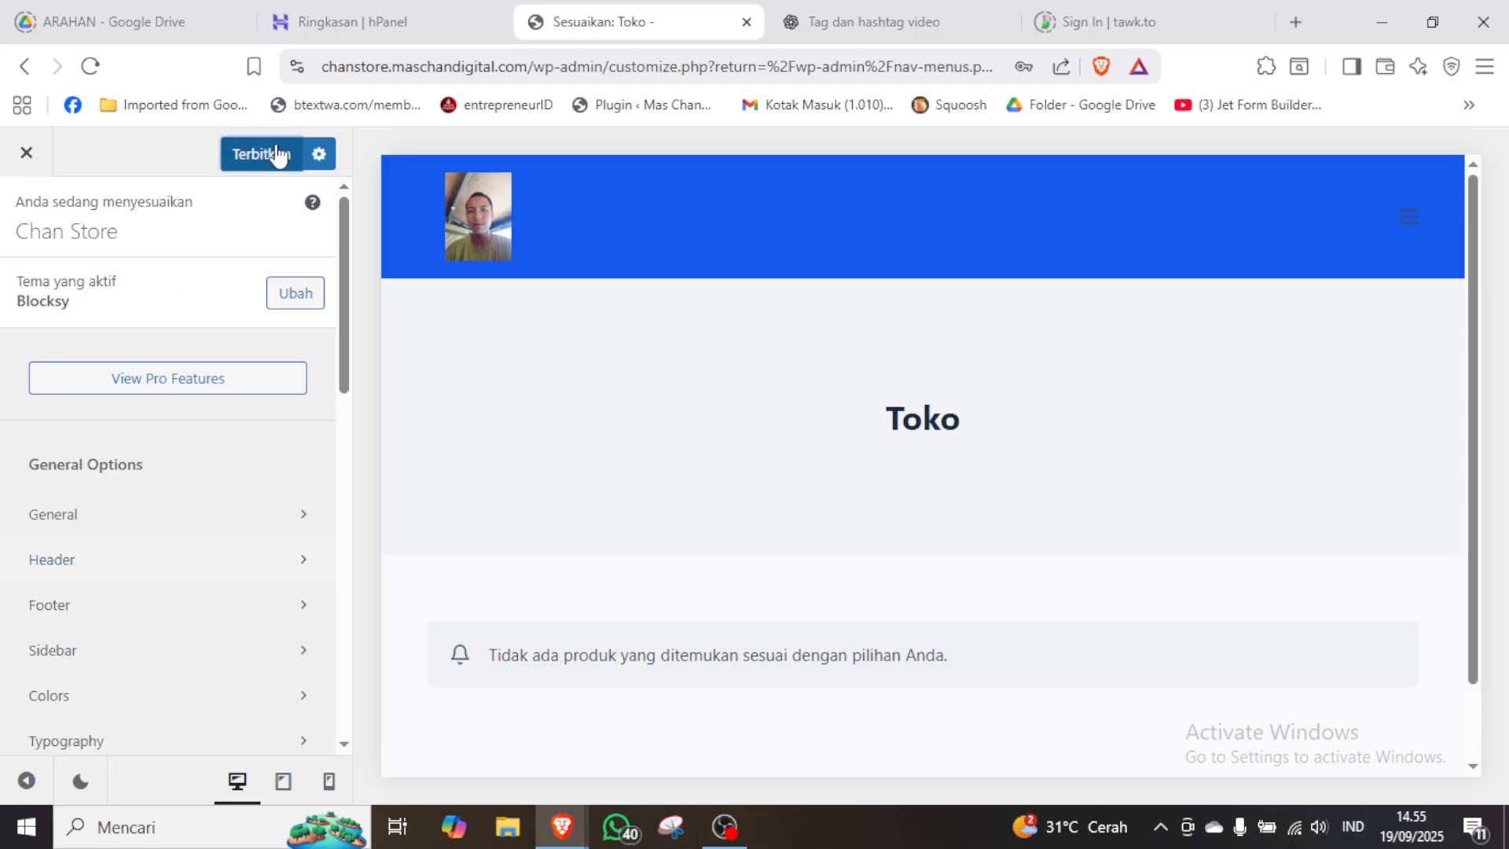
- Exit the Customizer to the Appearance > Menus page showing 'Menu Utama'
{"action": "left_click", "coordinate": [28, 154]}
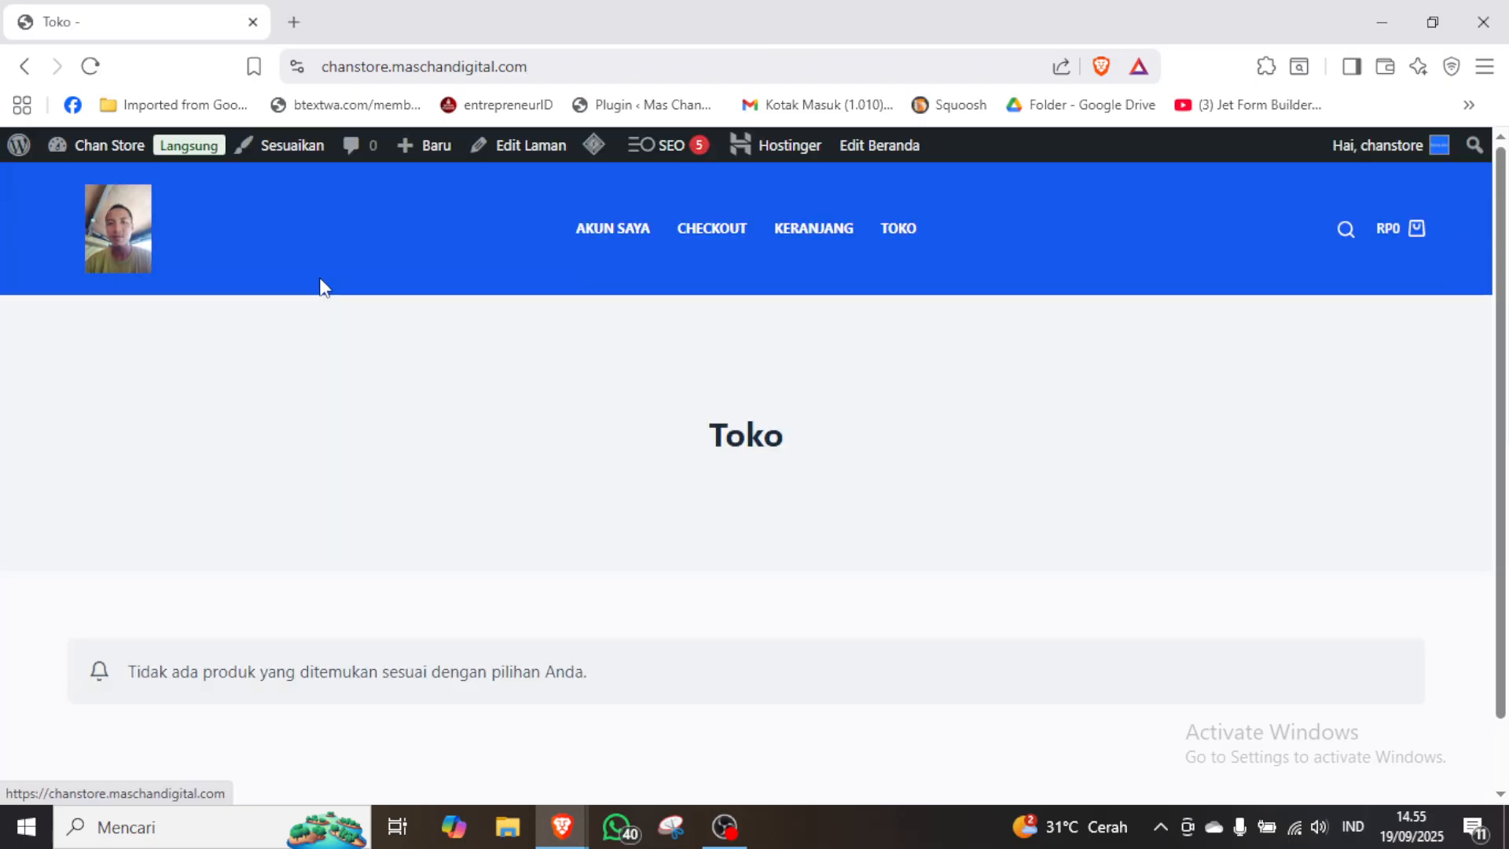
{"action": "scroll", "coordinate": [666, 480], "scroll_direction": "down", "scroll_amount": 2}
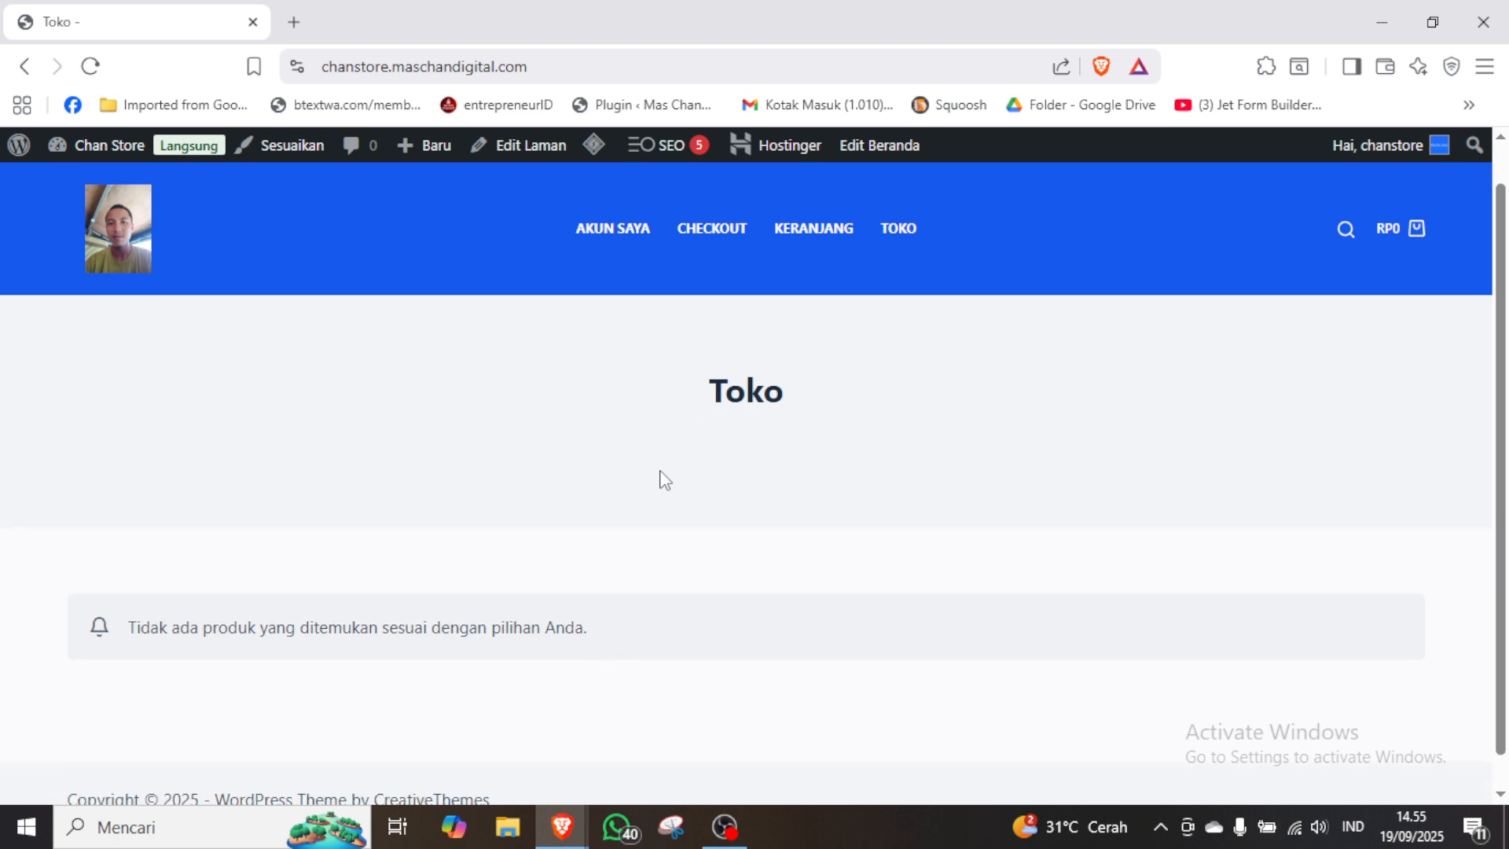
{"action": "scroll", "coordinate": [665, 480], "scroll_direction": "up", "scroll_amount": 2}
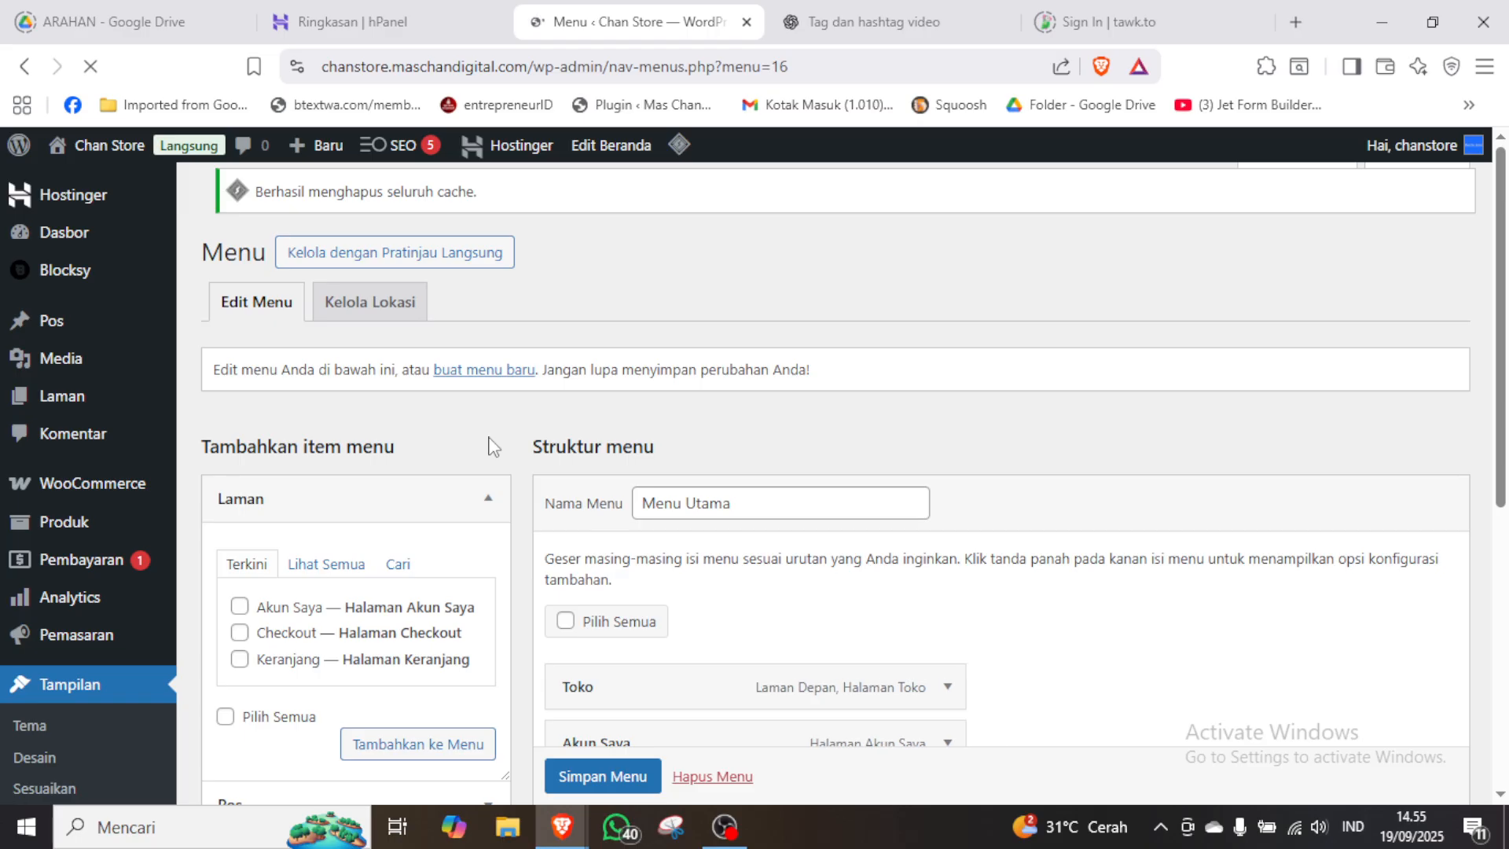
- Go to Produk > Kategori in the admin sidebar
{"action": "scroll", "coordinate": [188, 321], "scroll_direction": "down", "scroll_amount": 2}
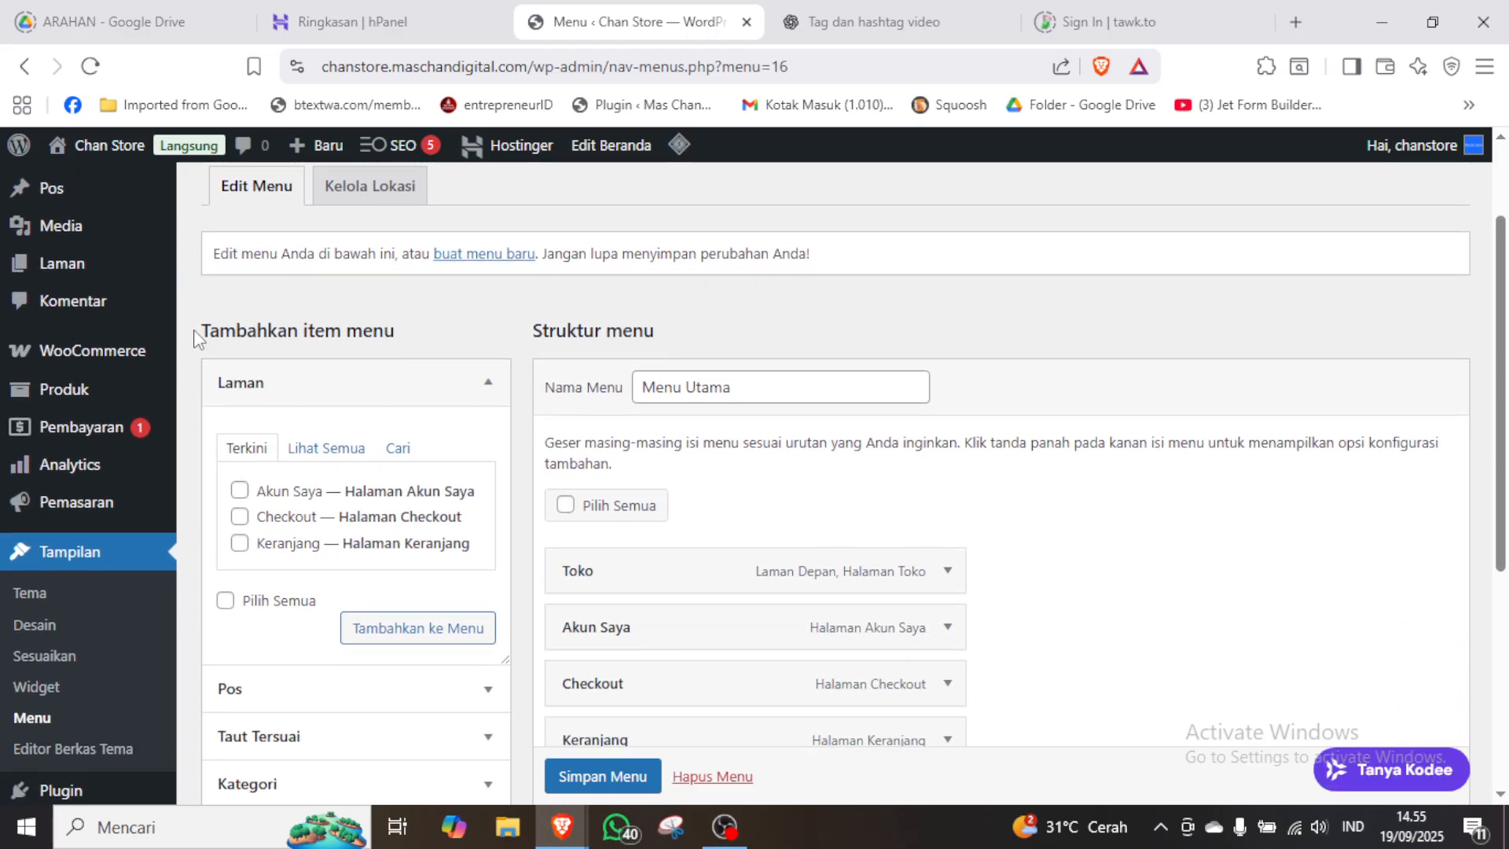
{"action": "mouse_move", "coordinate": [92, 399]}
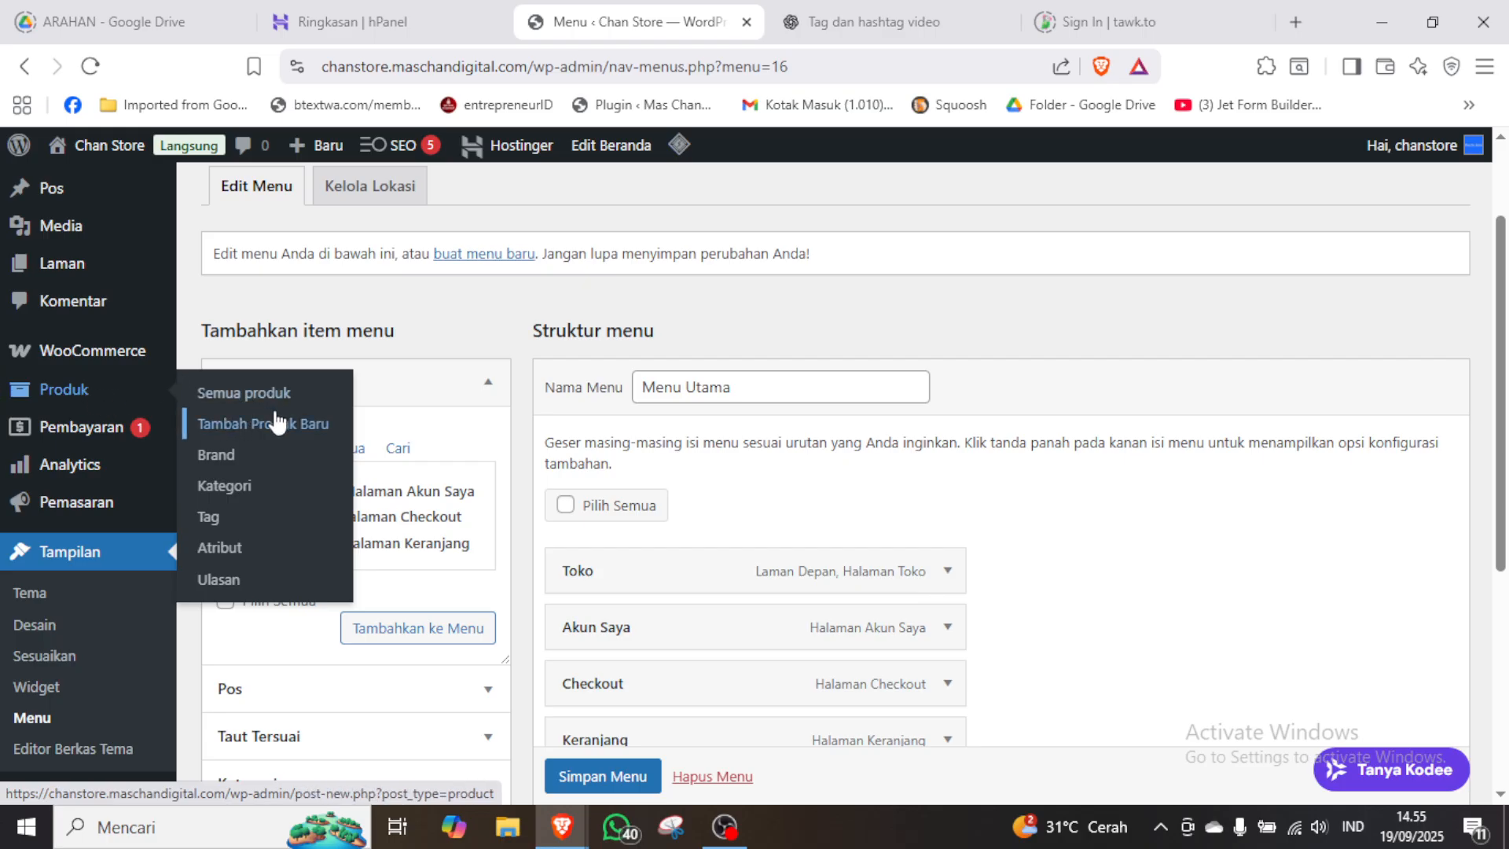
{"action": "left_click", "coordinate": [239, 483]}
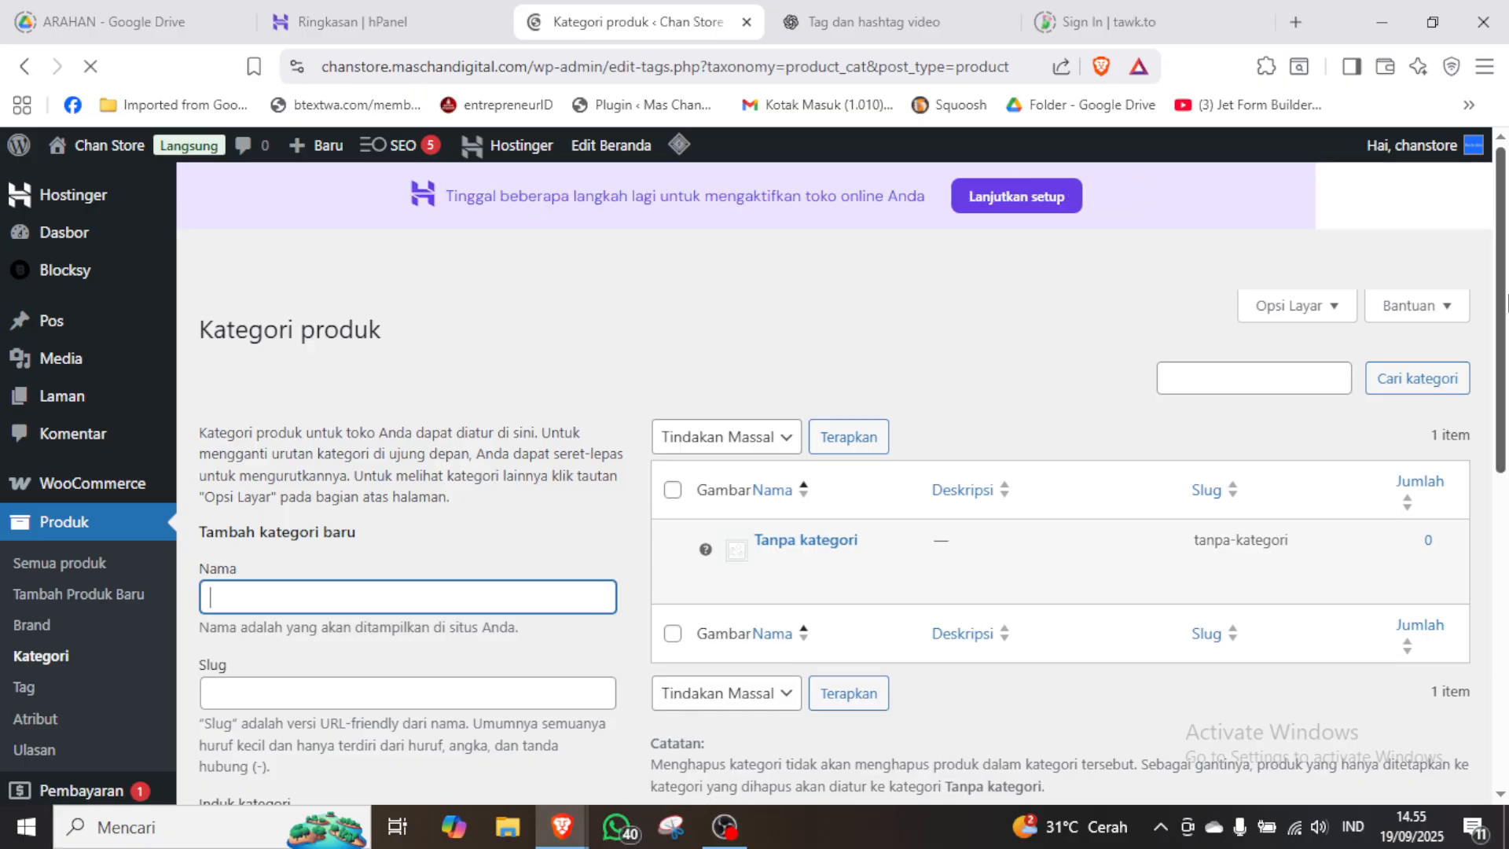
- Add a product category named 'Produk Fisik'
{"action": "scroll", "coordinate": [1505, 305], "scroll_direction": "down", "scroll_amount": 2}
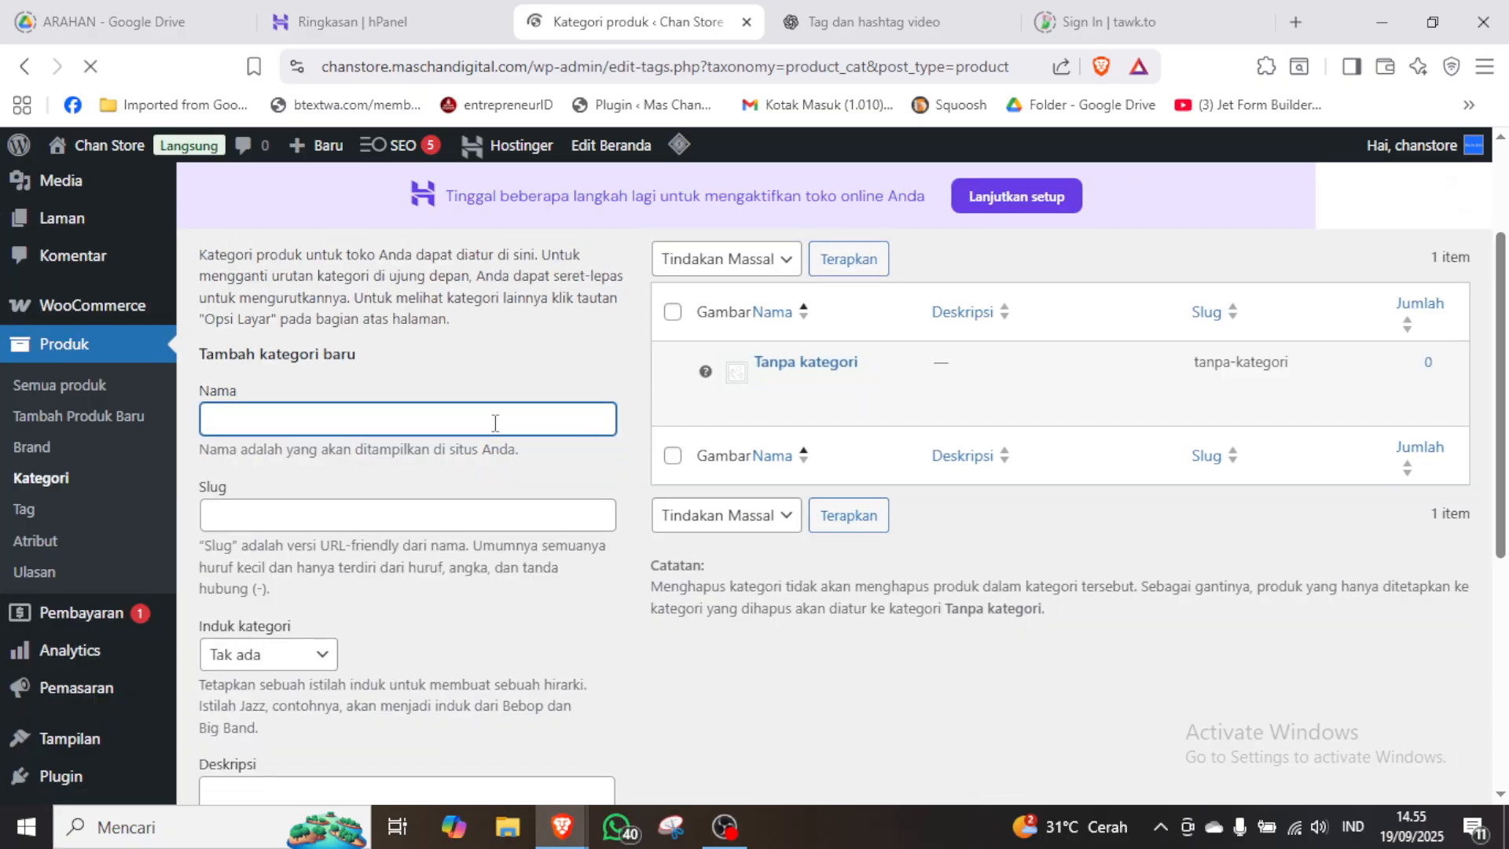
{"action": "type", "text": "Produk Fisik"}
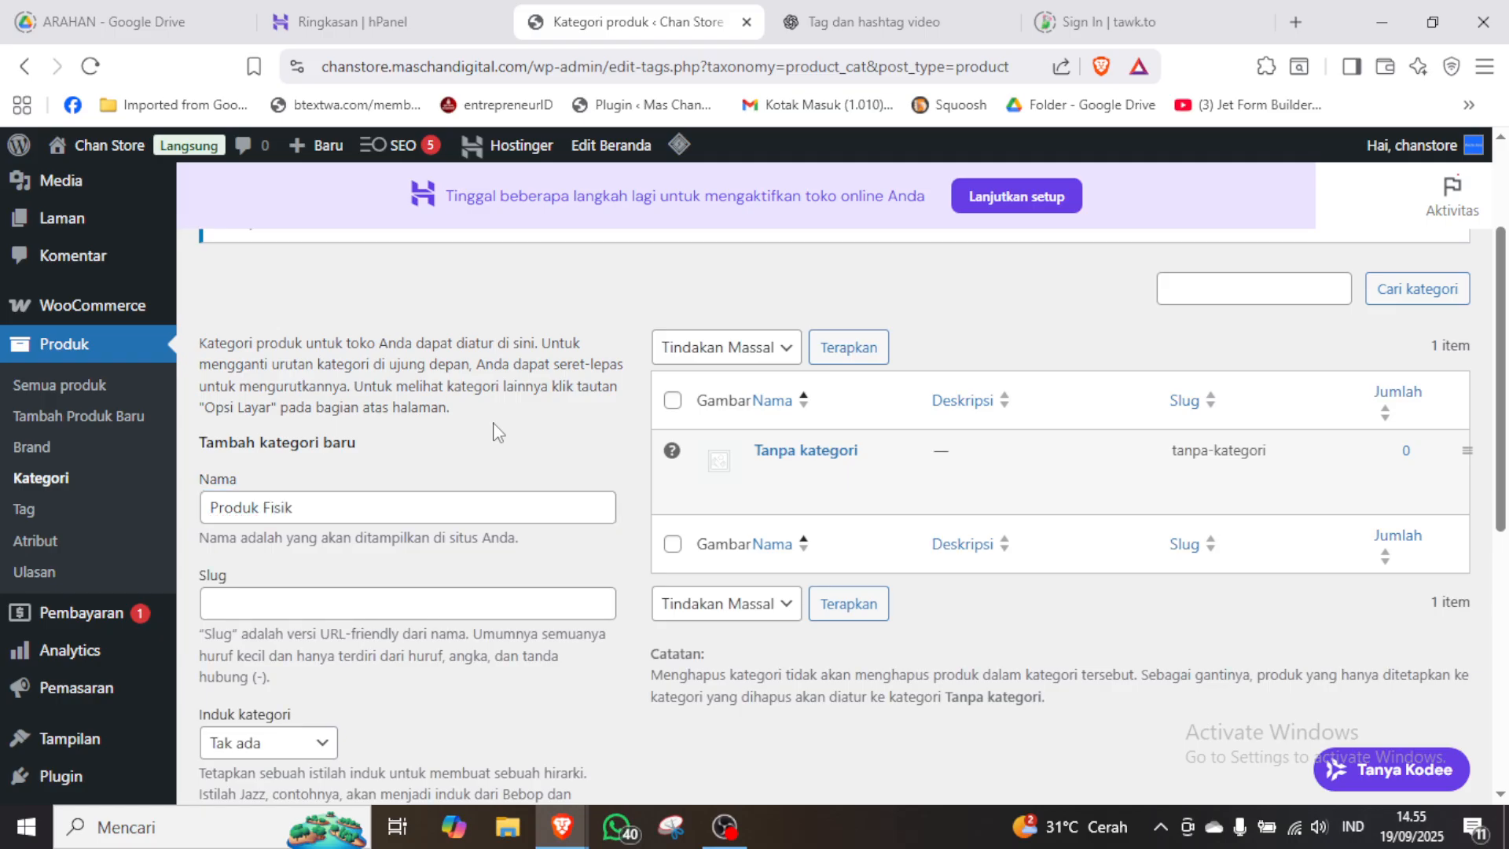
{"action": "scroll", "coordinate": [497, 428], "scroll_direction": "down", "scroll_amount": 6}
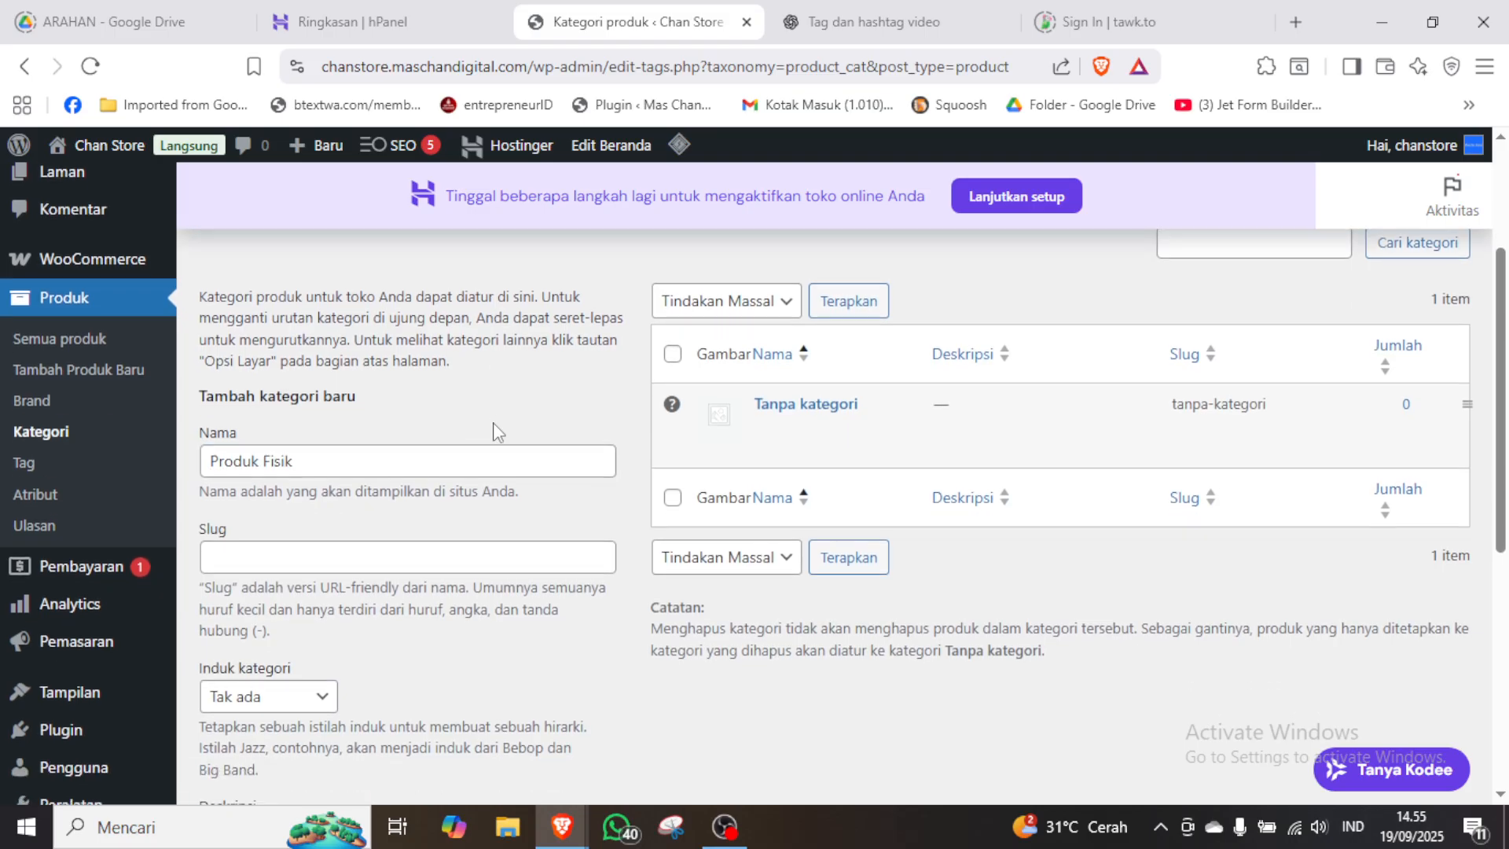
{"action": "left_click", "coordinate": [305, 698]}
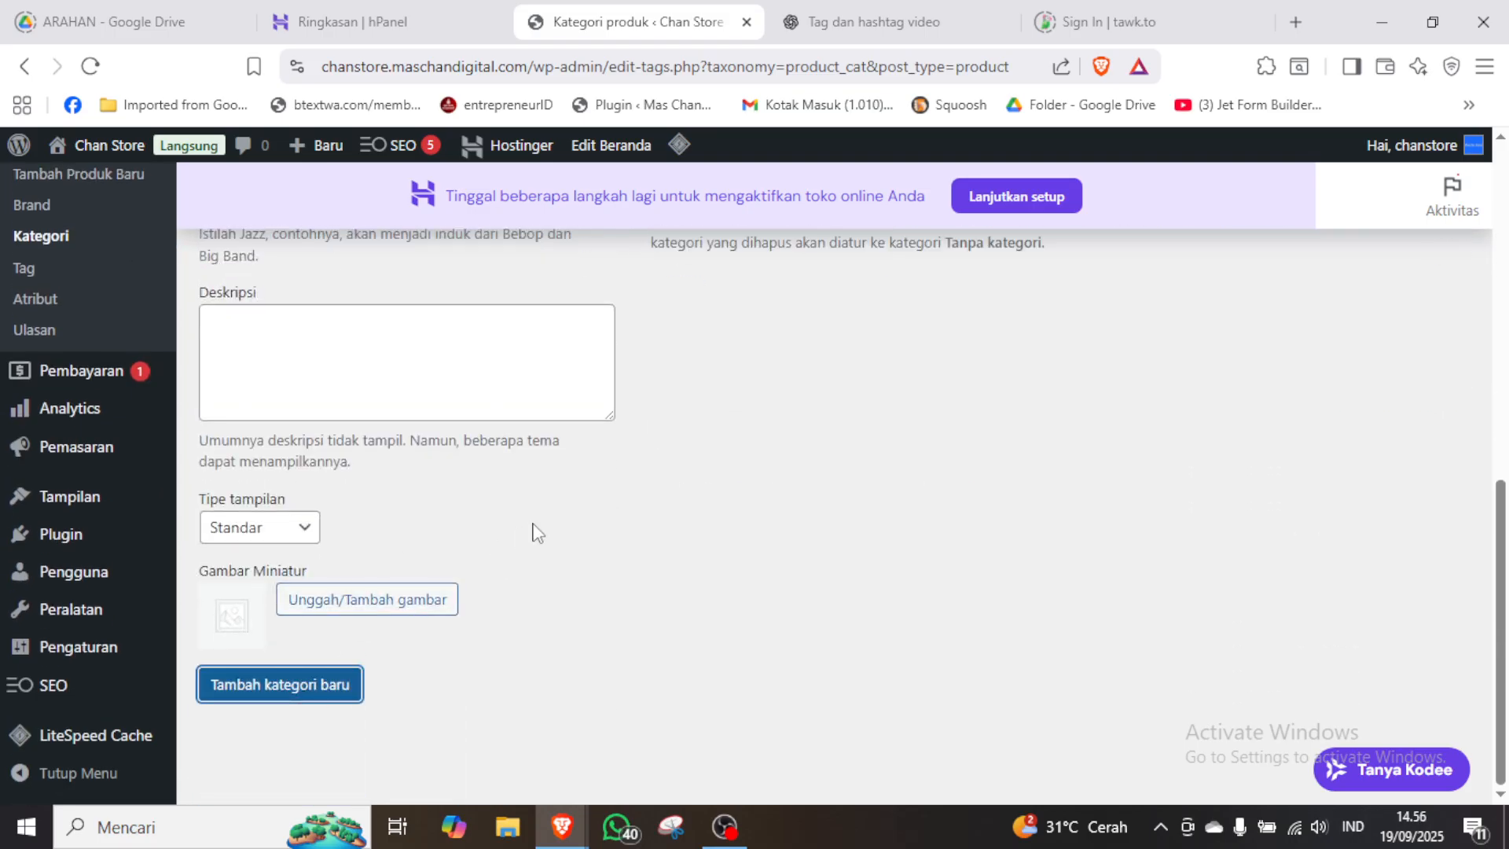
{"action": "scroll", "coordinate": [533, 529], "scroll_direction": "up", "scroll_amount": 3}
{"action": "scroll", "coordinate": [532, 532], "scroll_direction": "up", "scroll_amount": 6}
- Add a second category 'Produk Digital', then start a new product
{"action": "left_click", "coordinate": [445, 664]}
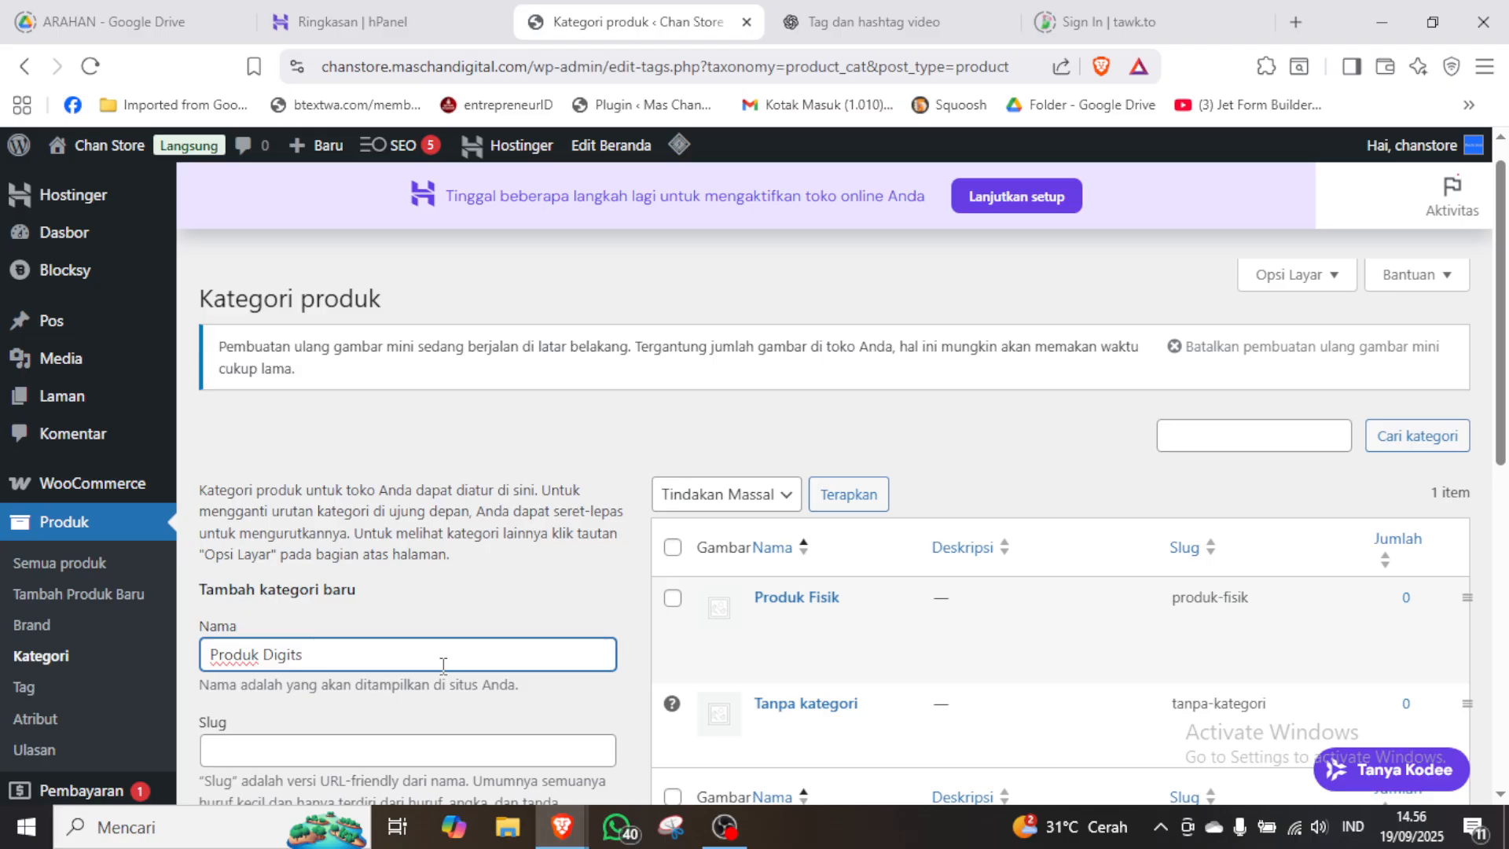
{"action": "left_click", "coordinate": [547, 566]}
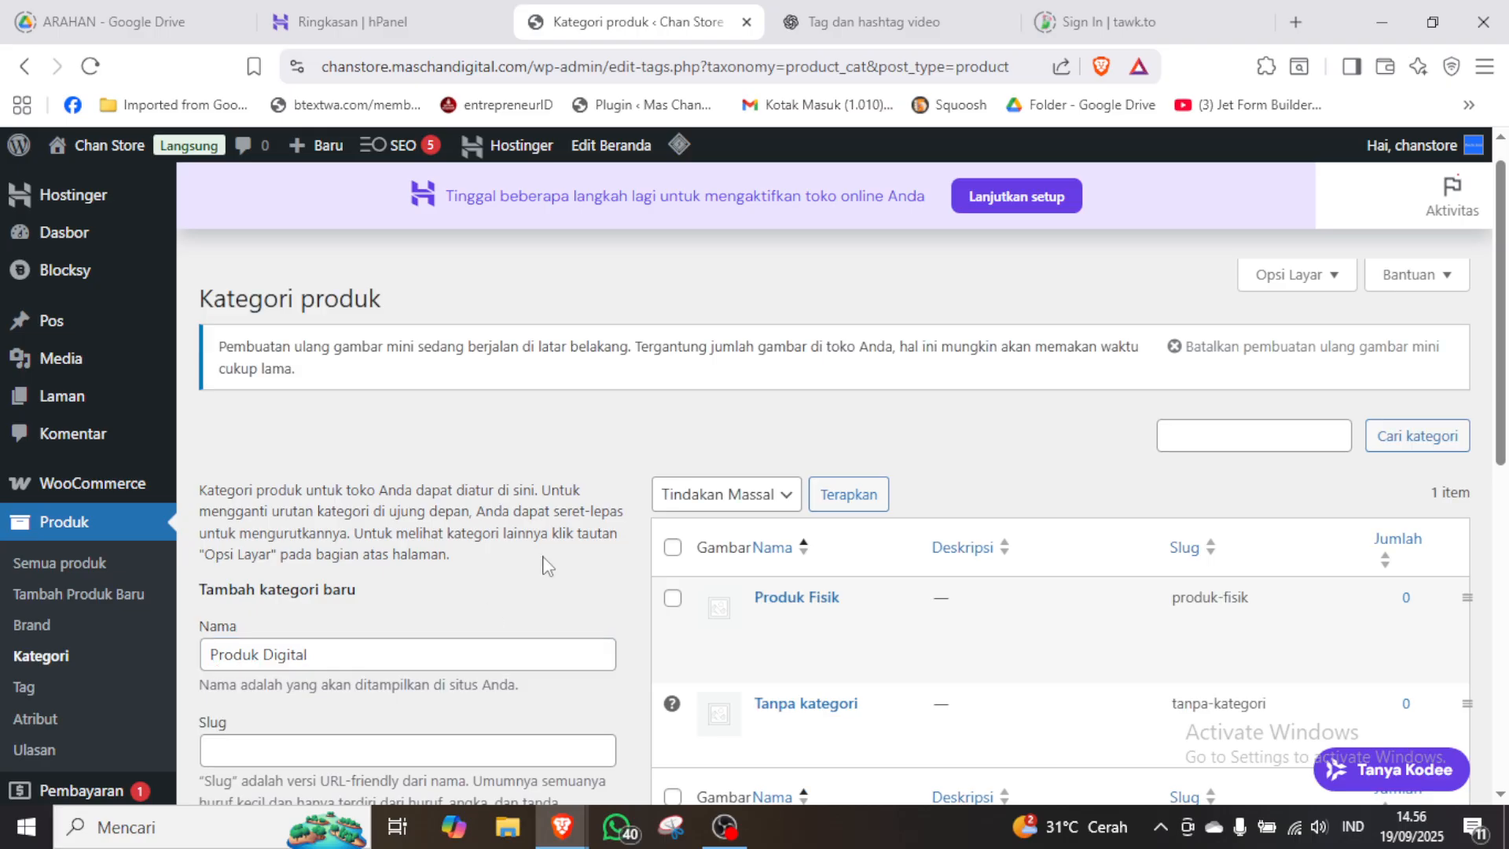
{"action": "scroll", "coordinate": [548, 566], "scroll_direction": "down", "scroll_amount": 5}
{"action": "left_click", "coordinate": [338, 729]}
{"action": "scroll", "coordinate": [437, 569], "scroll_direction": "up", "scroll_amount": 5}
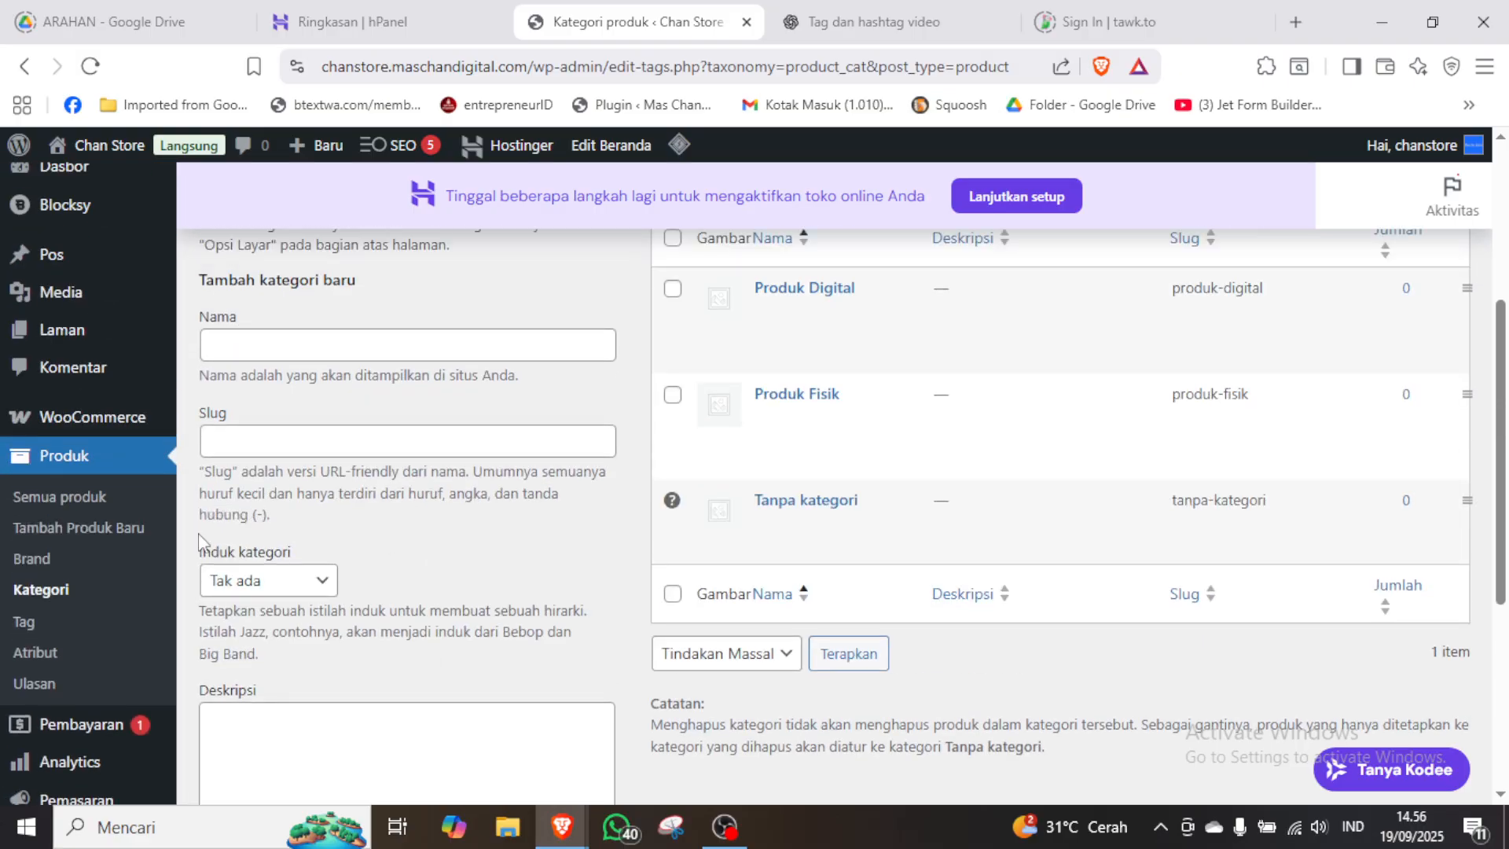
{"action": "left_click", "coordinate": [129, 532]}
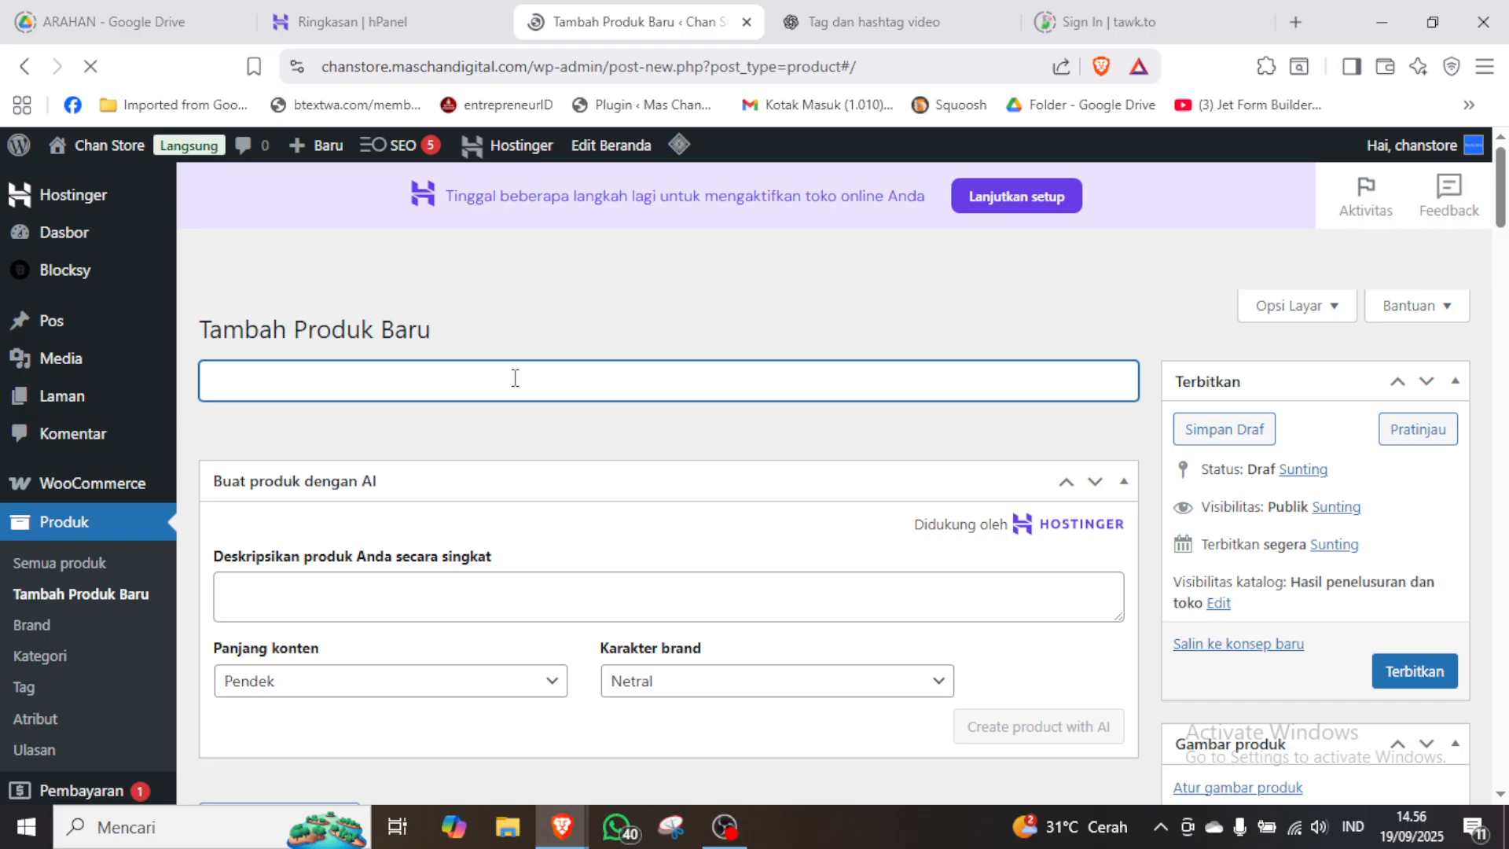
- Title the product 'Barang 1', give it the placeholder image and the Produk Digital category
{"action": "type", "text": "Barang 1"}
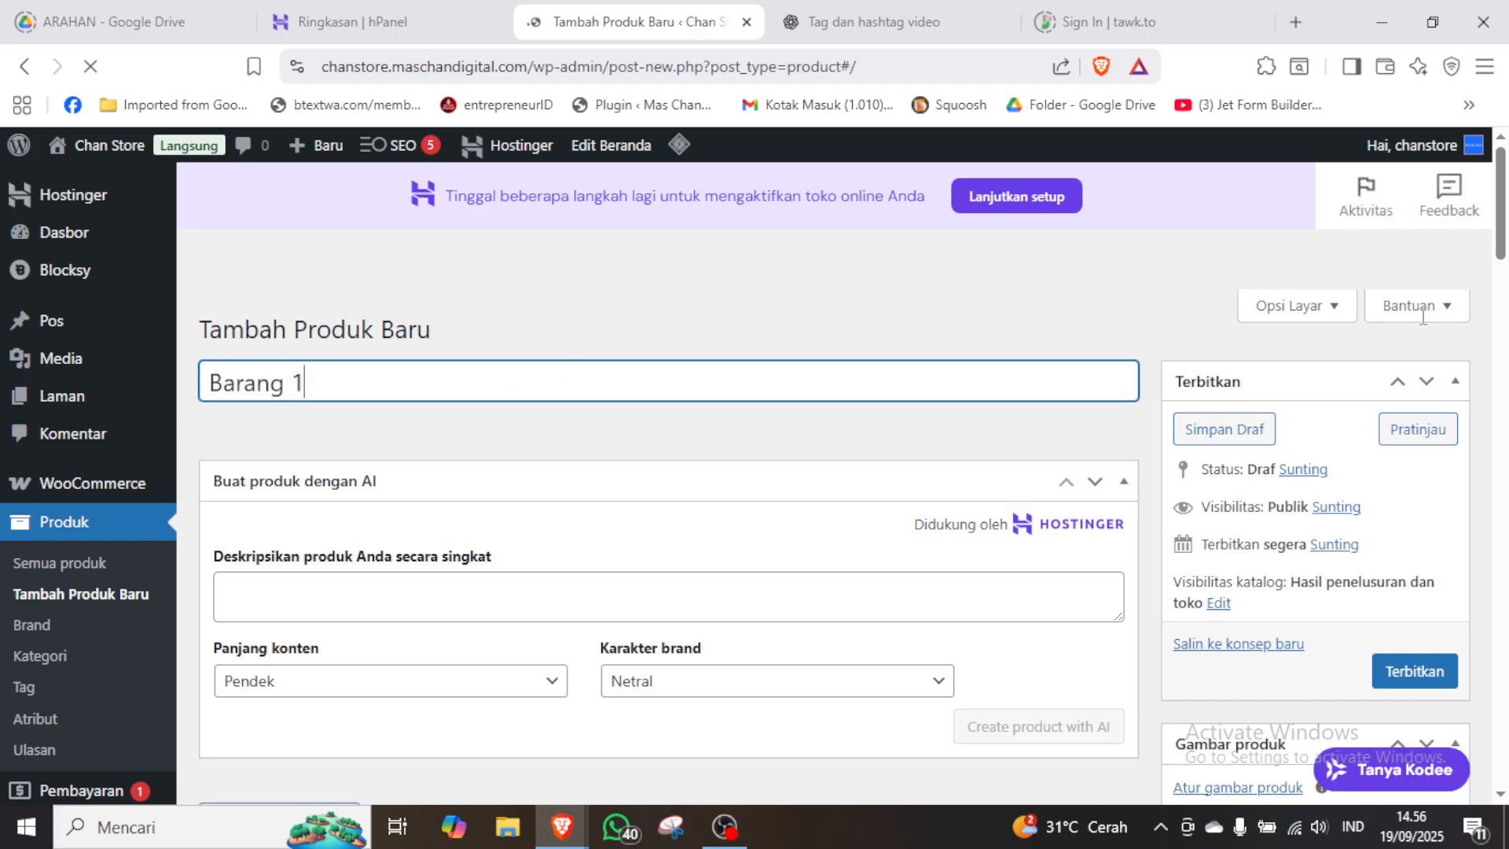
{"action": "scroll", "coordinate": [1265, 293], "scroll_direction": "down", "scroll_amount": 5}
{"action": "left_click", "coordinate": [1258, 351]}
{"action": "left_click", "coordinate": [285, 414]}
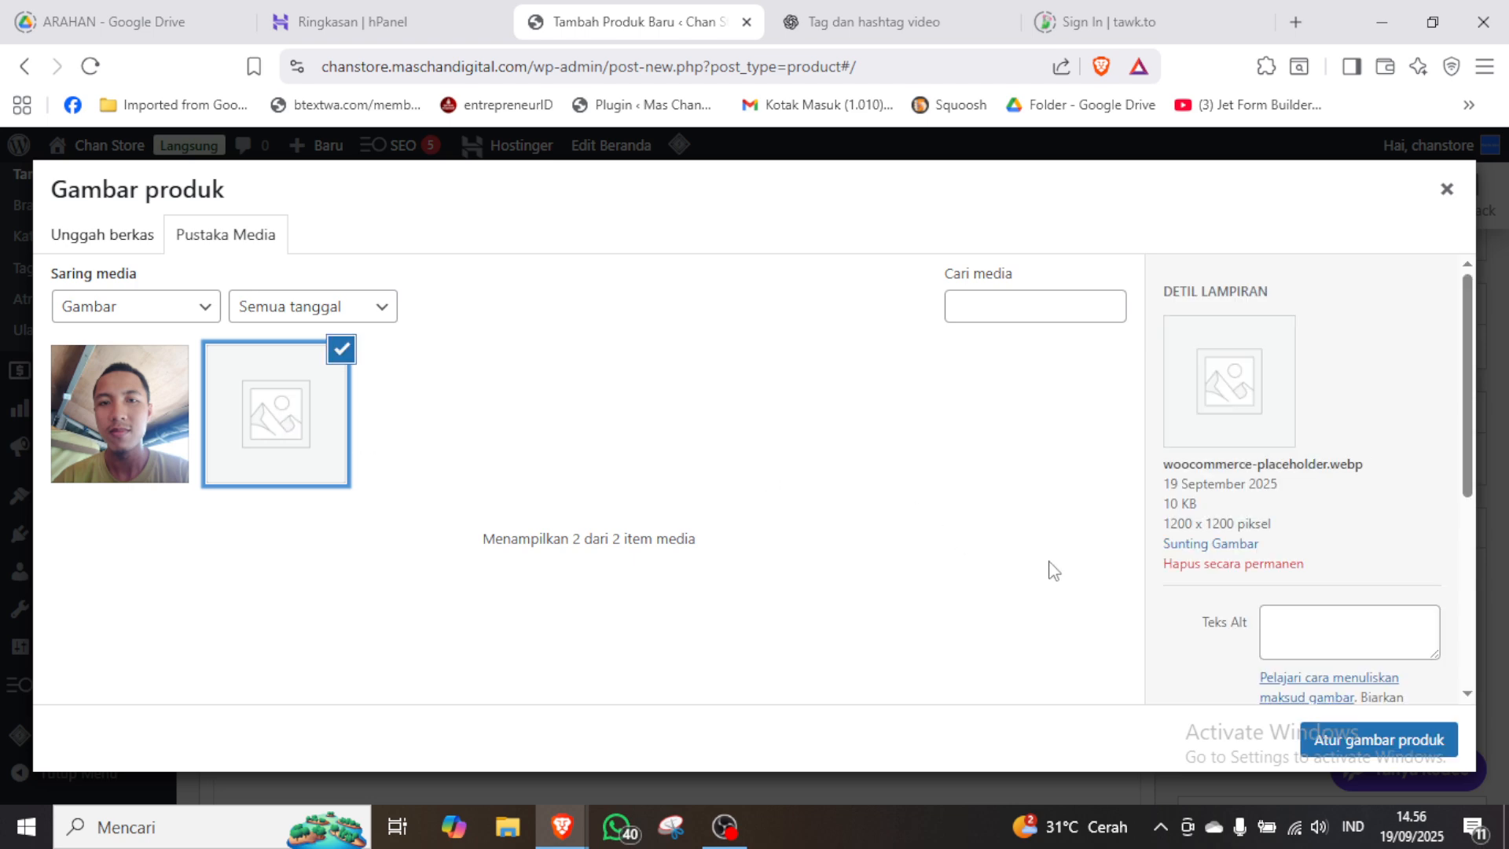
{"action": "left_click", "coordinate": [1359, 753]}
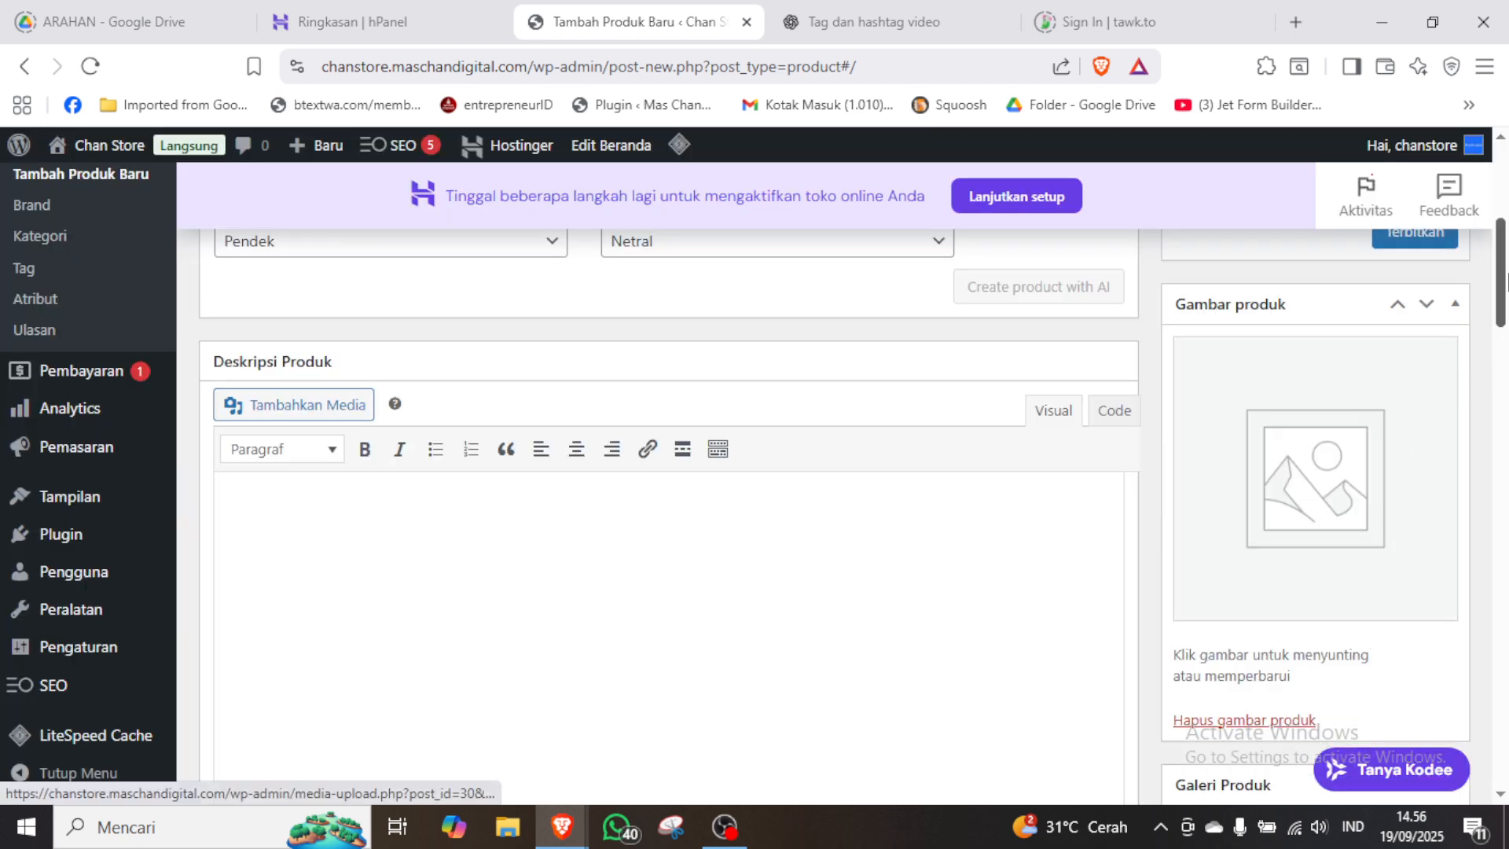
{"action": "scroll", "coordinate": [1505, 279], "scroll_direction": "down", "scroll_amount": 6}
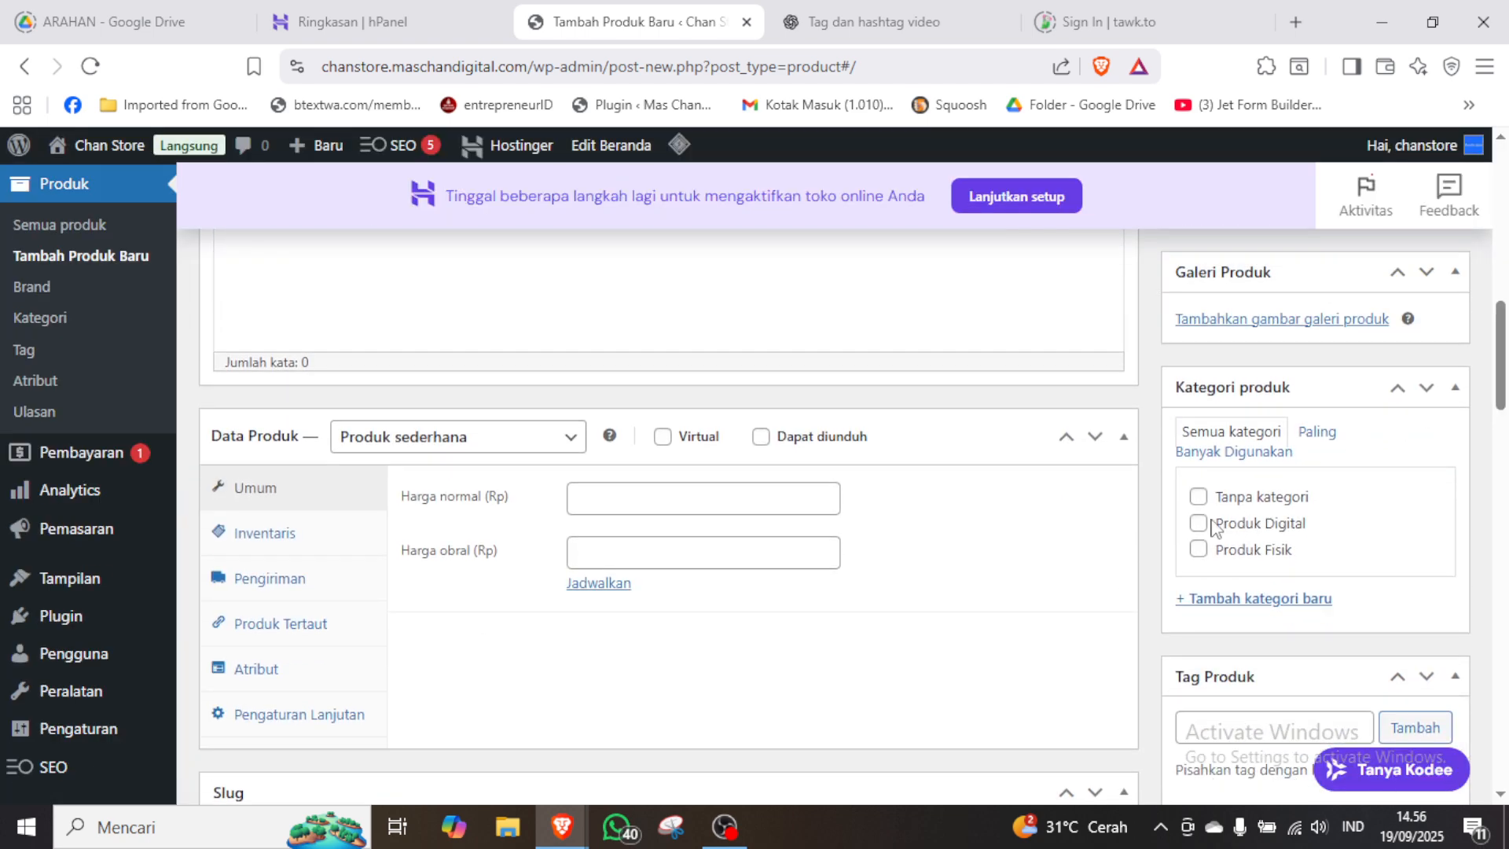
{"action": "left_click", "coordinate": [1198, 523]}
- Set the regular price to 5000, leave sale price empty, and publish
{"action": "left_click", "coordinate": [688, 505]}
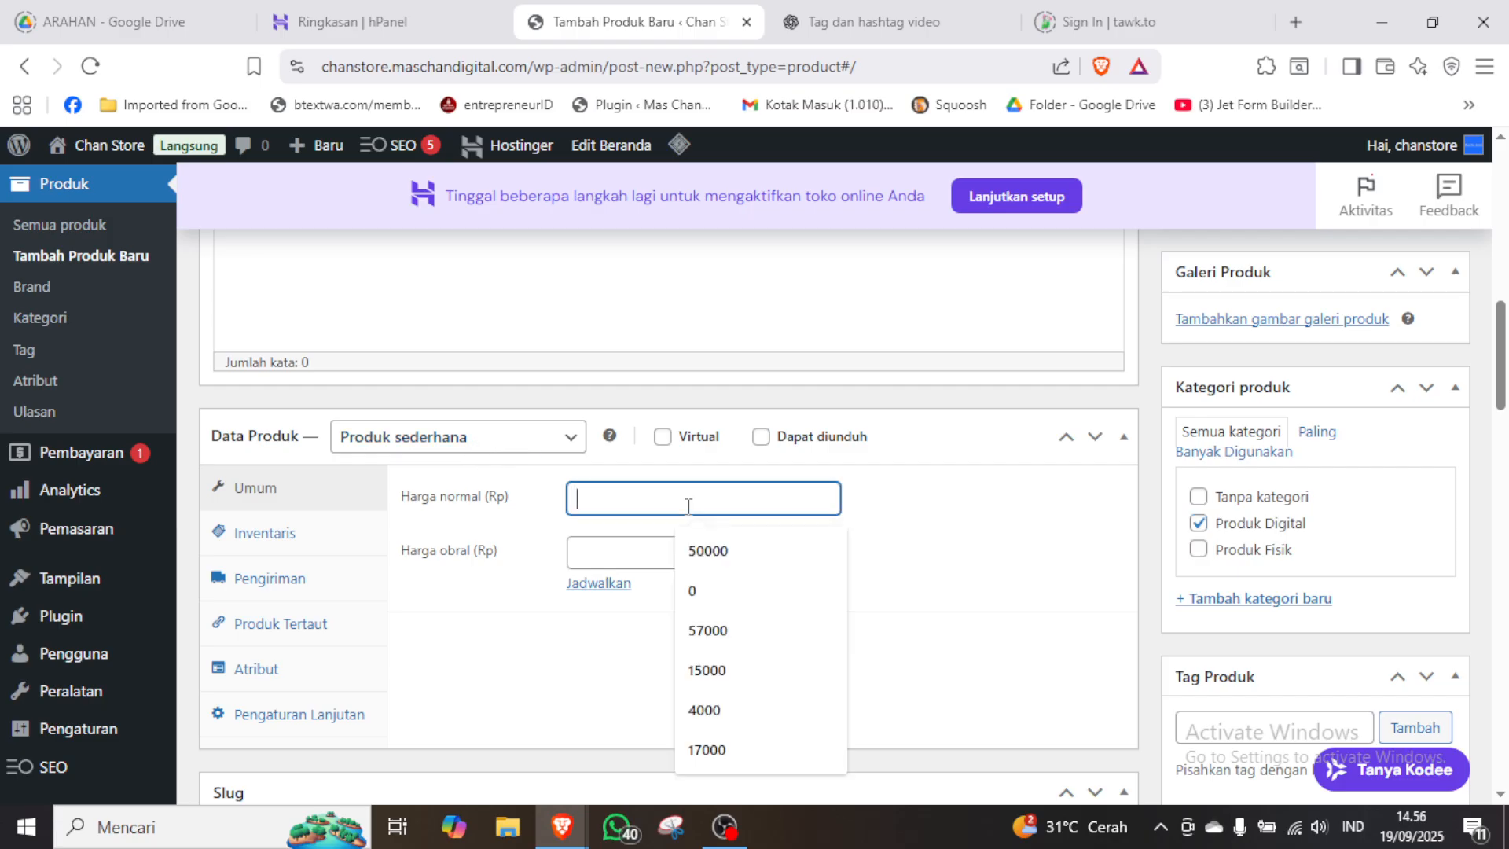
{"action": "type", "text": "5000"}
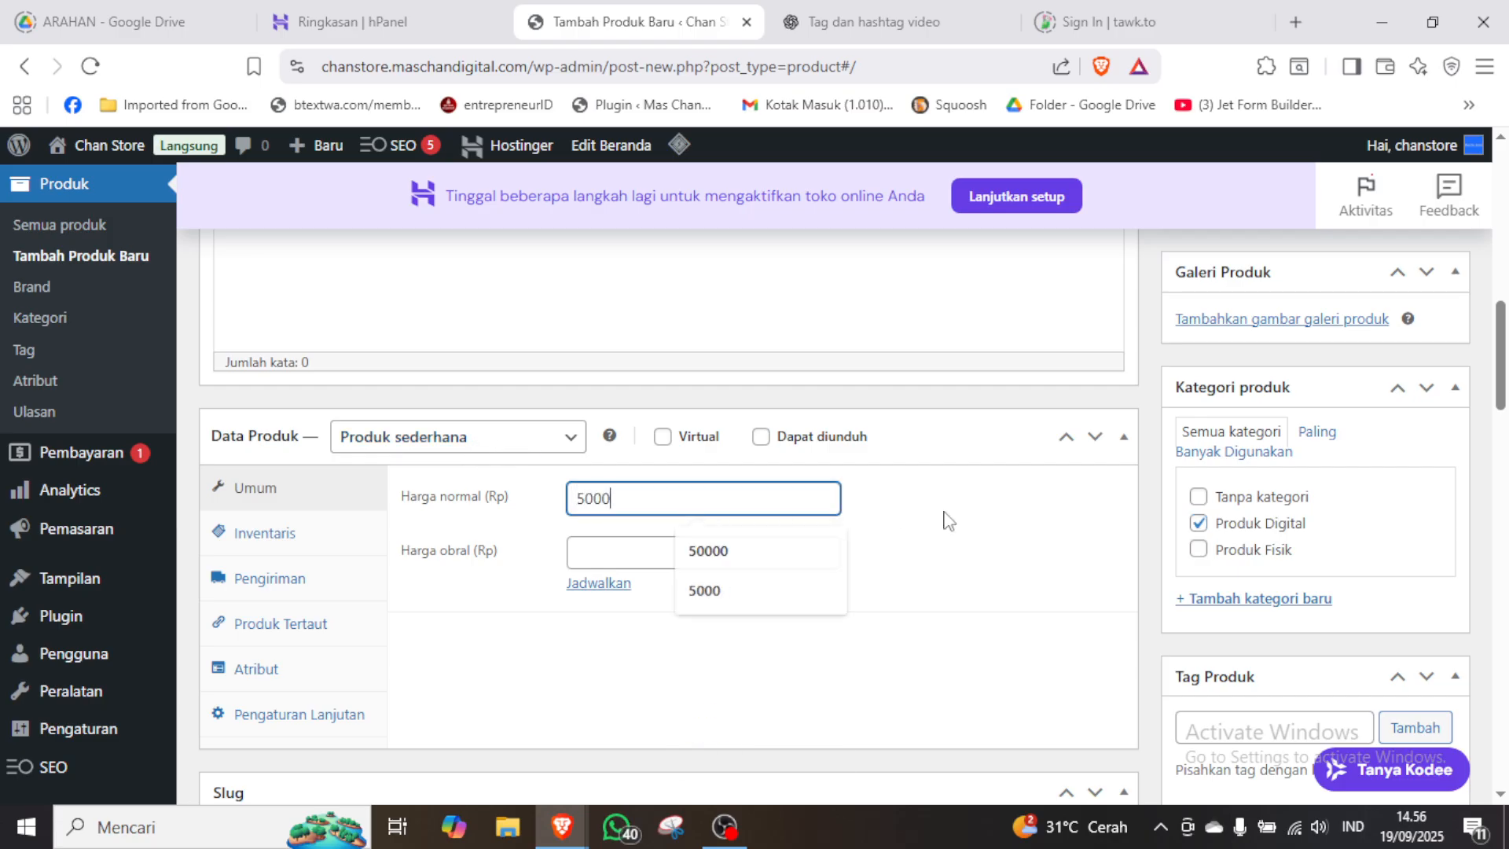
{"action": "left_click", "coordinate": [948, 520]}
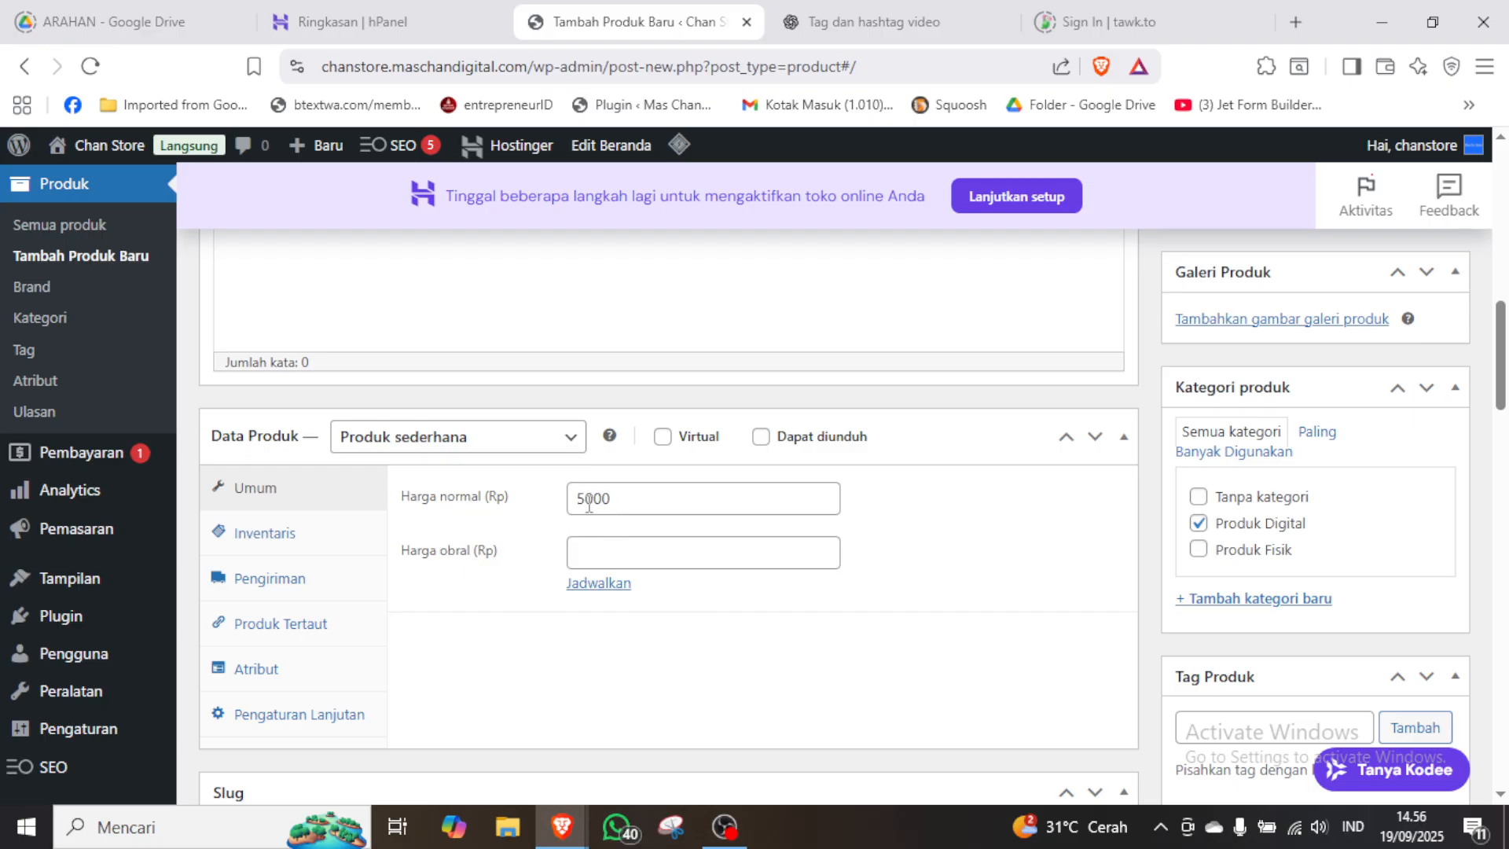
{"action": "left_click", "coordinate": [656, 546]}
{"action": "left_click", "coordinate": [993, 563]}
{"action": "scroll", "coordinate": [1506, 366], "scroll_direction": "up", "scroll_amount": 10}
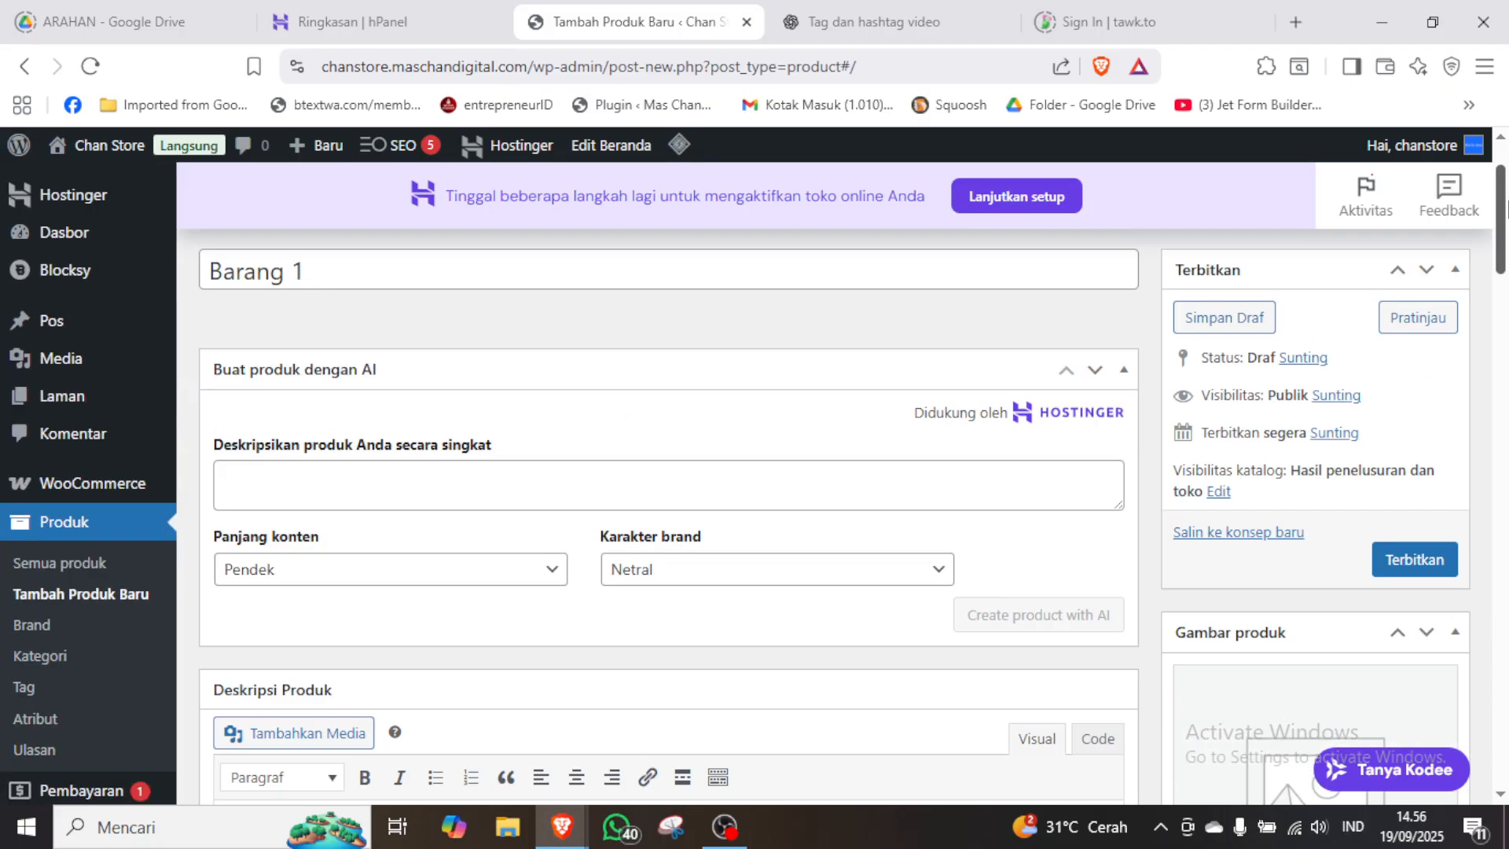
{"action": "left_click", "coordinate": [1427, 632]}
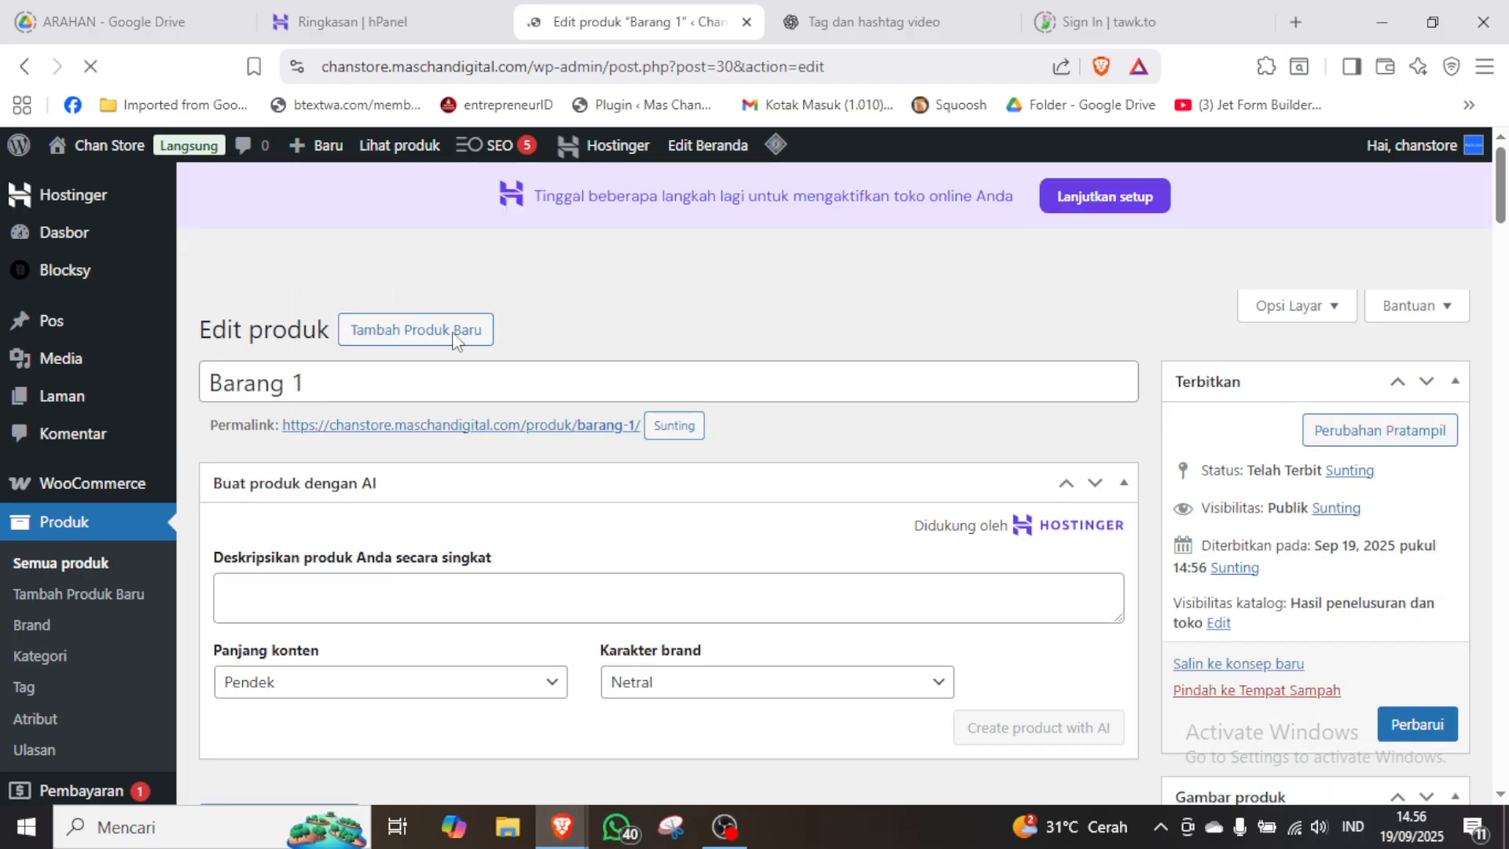
- Start a new product titled 'Barang 2' with the placeholder image
{"action": "left_click", "coordinate": [452, 334]}
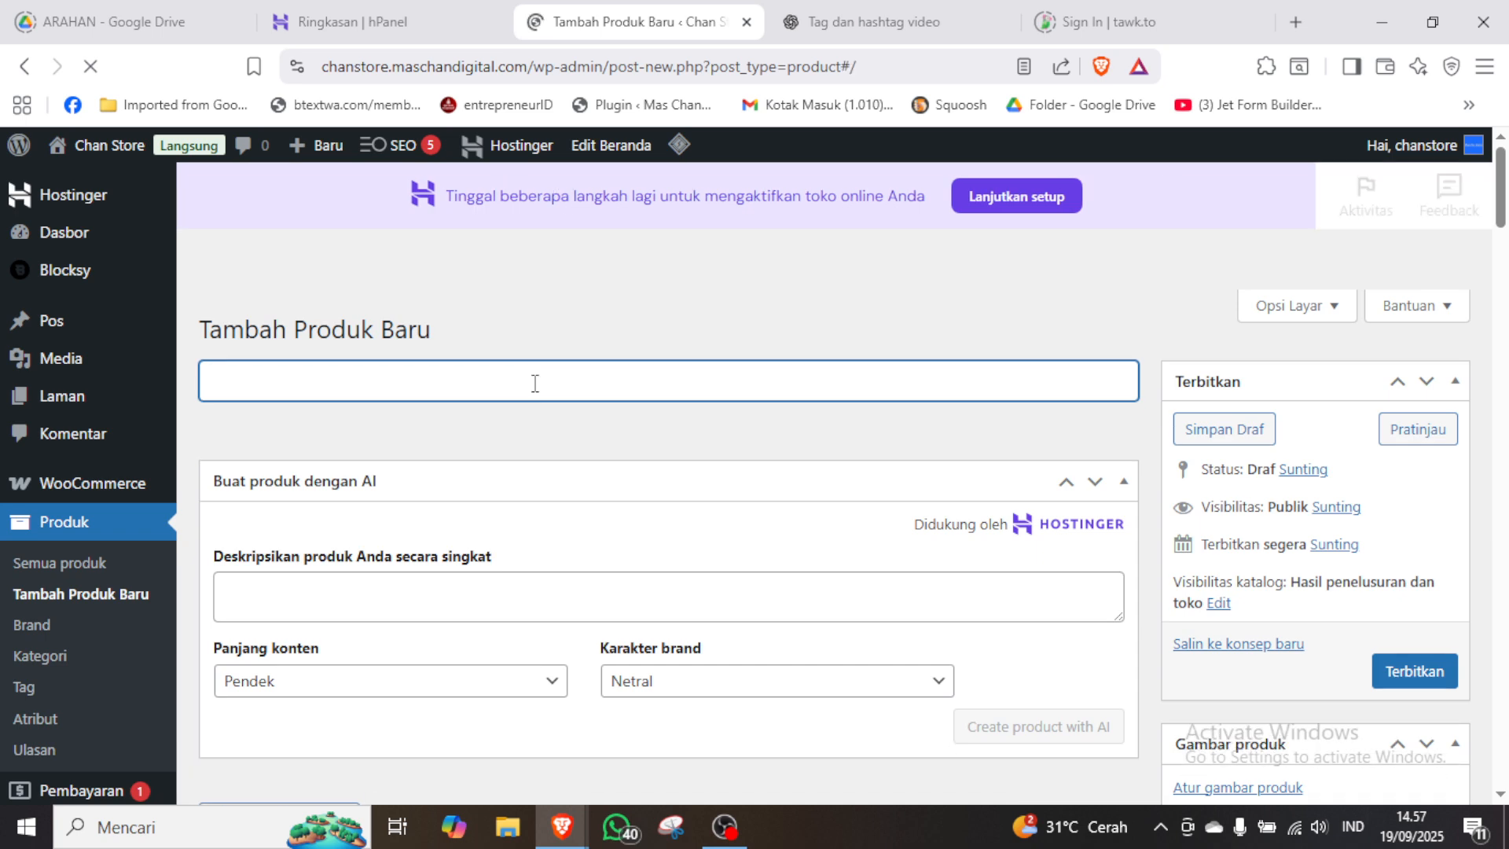
{"action": "type", "text": "Barang 2"}
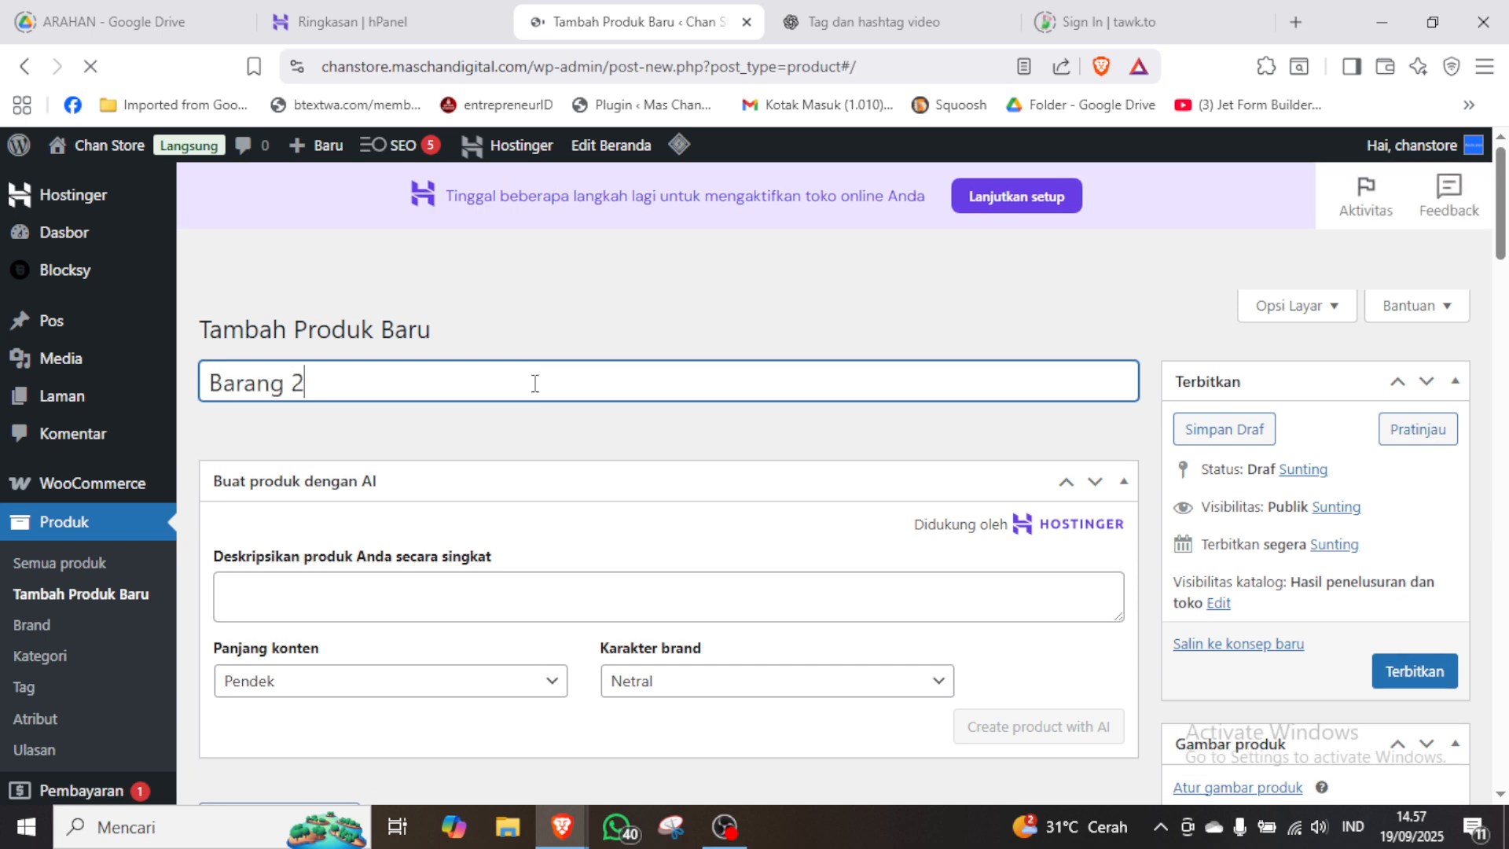
{"action": "left_click", "coordinate": [725, 312]}
{"action": "left_click_drag", "start_coordinate": [1500, 216], "coordinate": [1507, 282]}
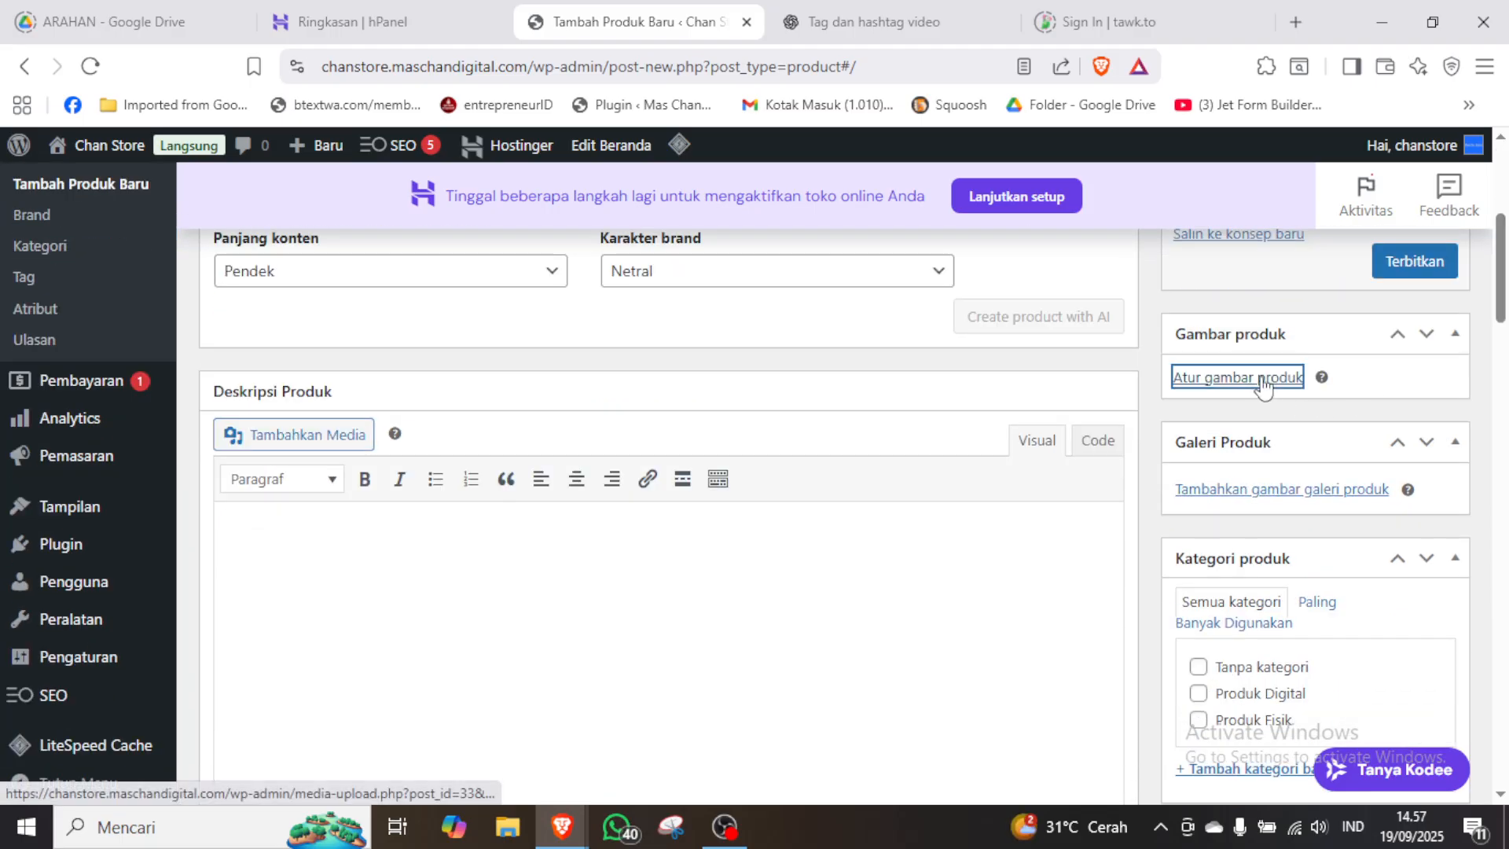
{"action": "left_click", "coordinate": [1270, 381]}
{"action": "left_click", "coordinate": [253, 405]}
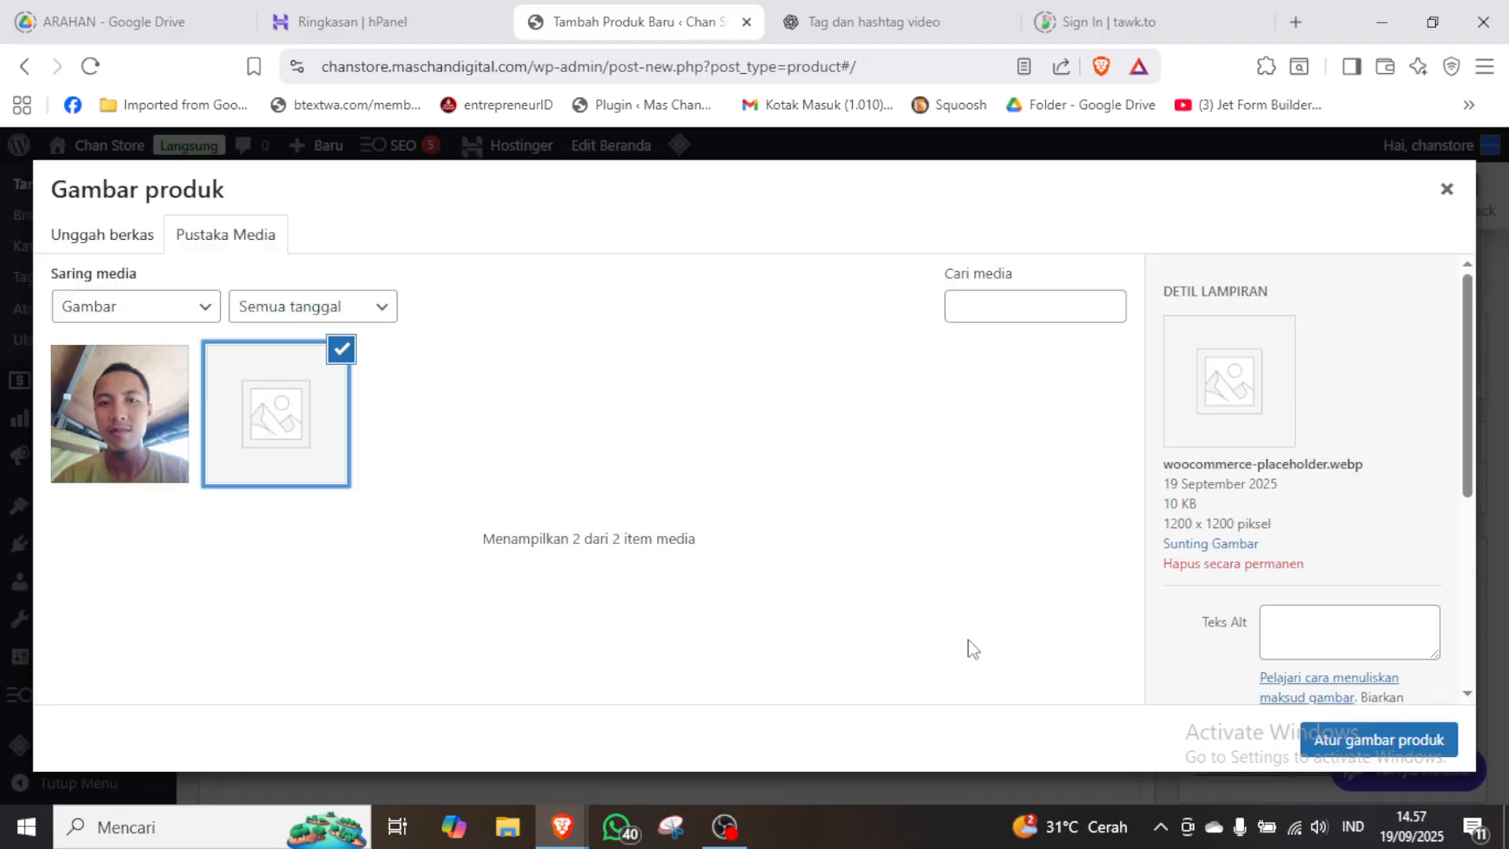
{"action": "left_click", "coordinate": [1322, 731]}
{"action": "left_click_drag", "start_coordinate": [1503, 298], "coordinate": [1506, 380]}
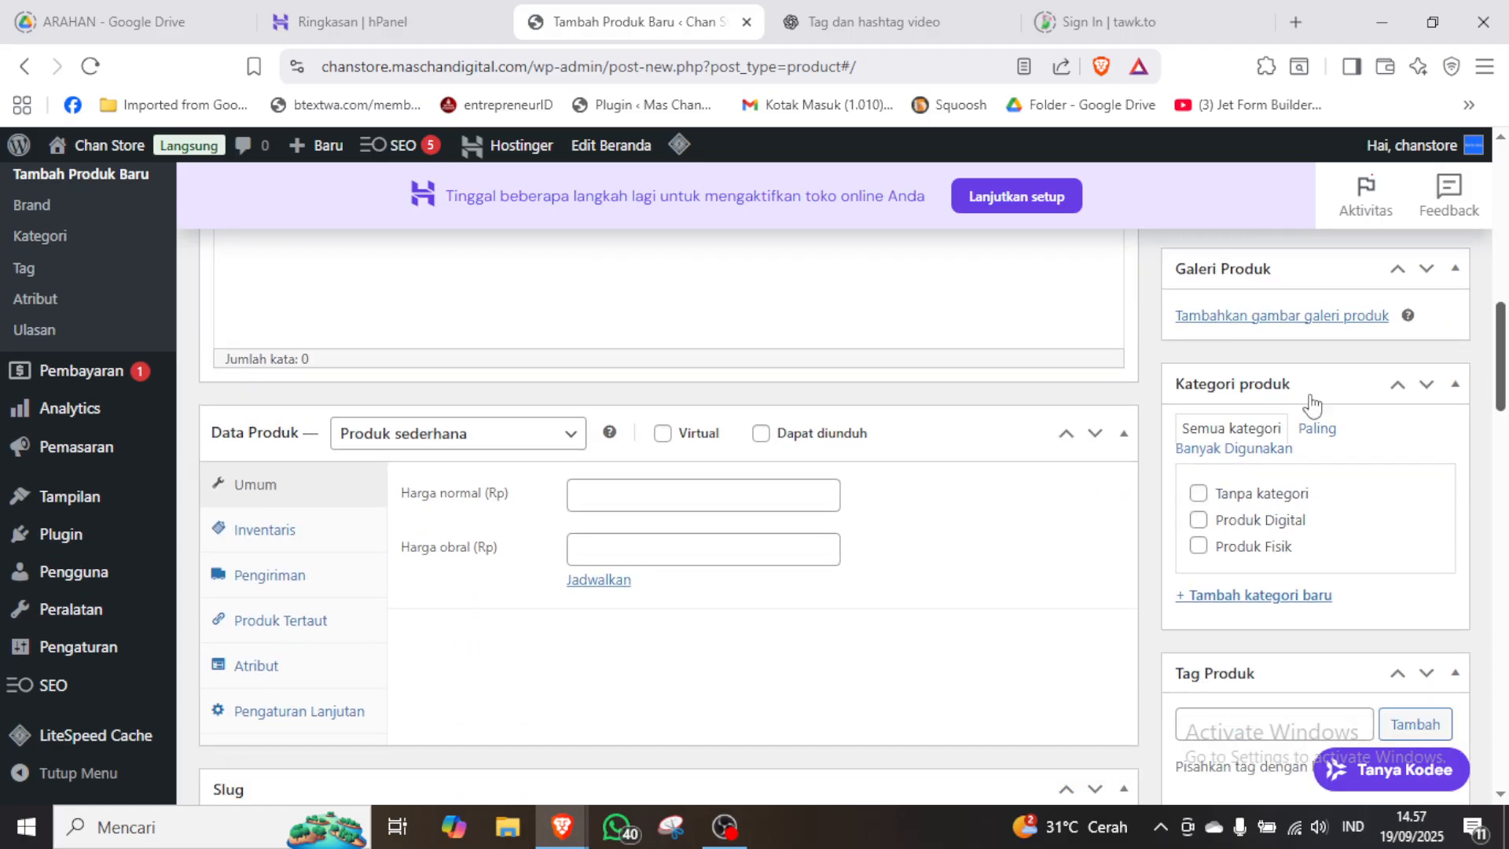
- Set Barang 2's regular price to 10000, tick Produk Digital, publish, and view the live shop
{"action": "left_click", "coordinate": [609, 492]}
{"action": "type", "text": "10000"}
{"action": "left_click", "coordinate": [911, 525]}
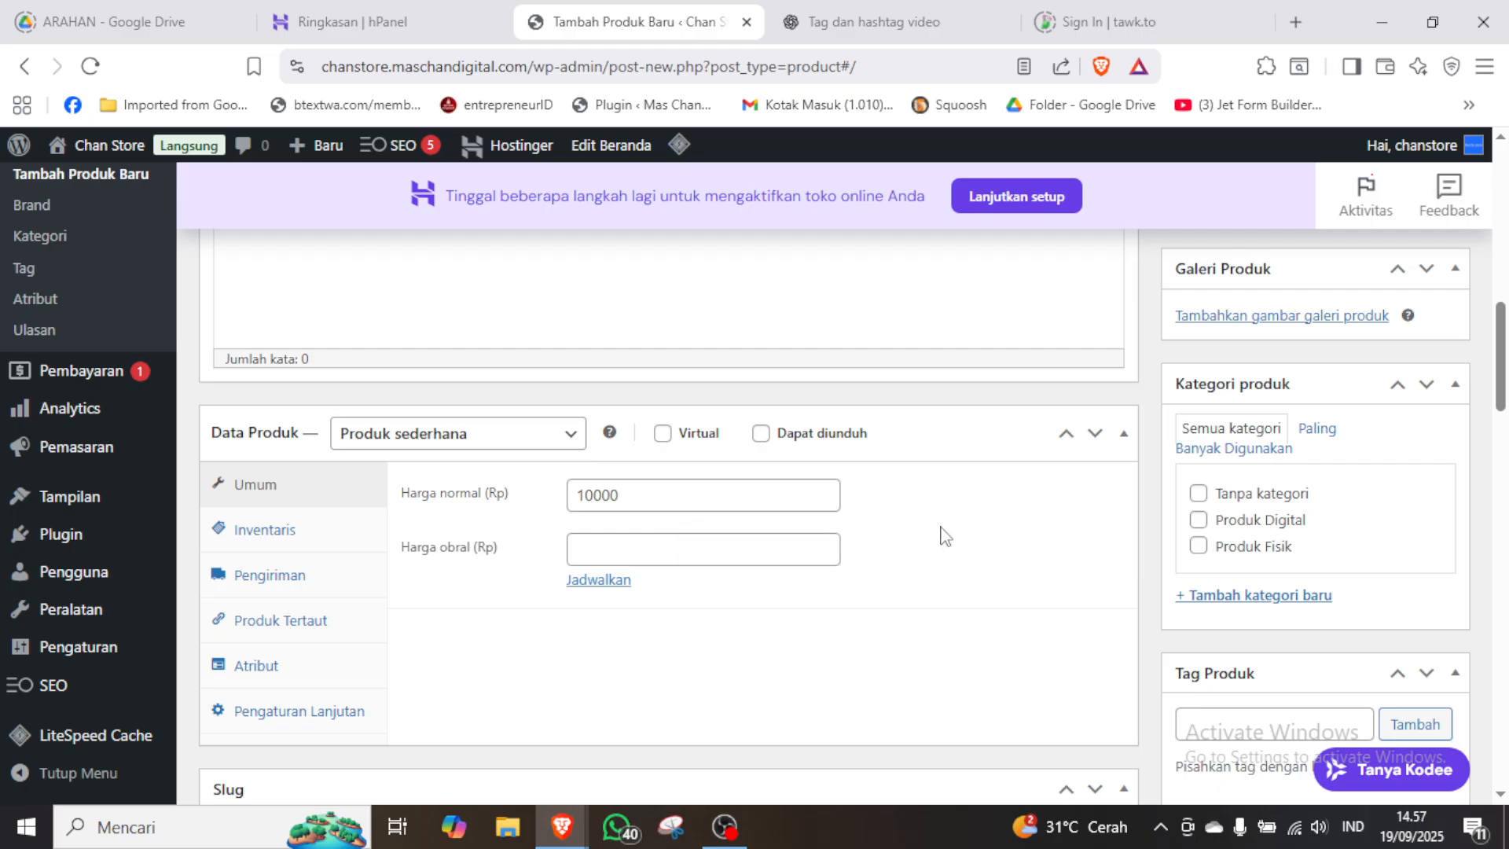
{"action": "left_click", "coordinate": [1197, 519]}
{"action": "left_click_drag", "start_coordinate": [1505, 373], "coordinate": [1506, 251]}
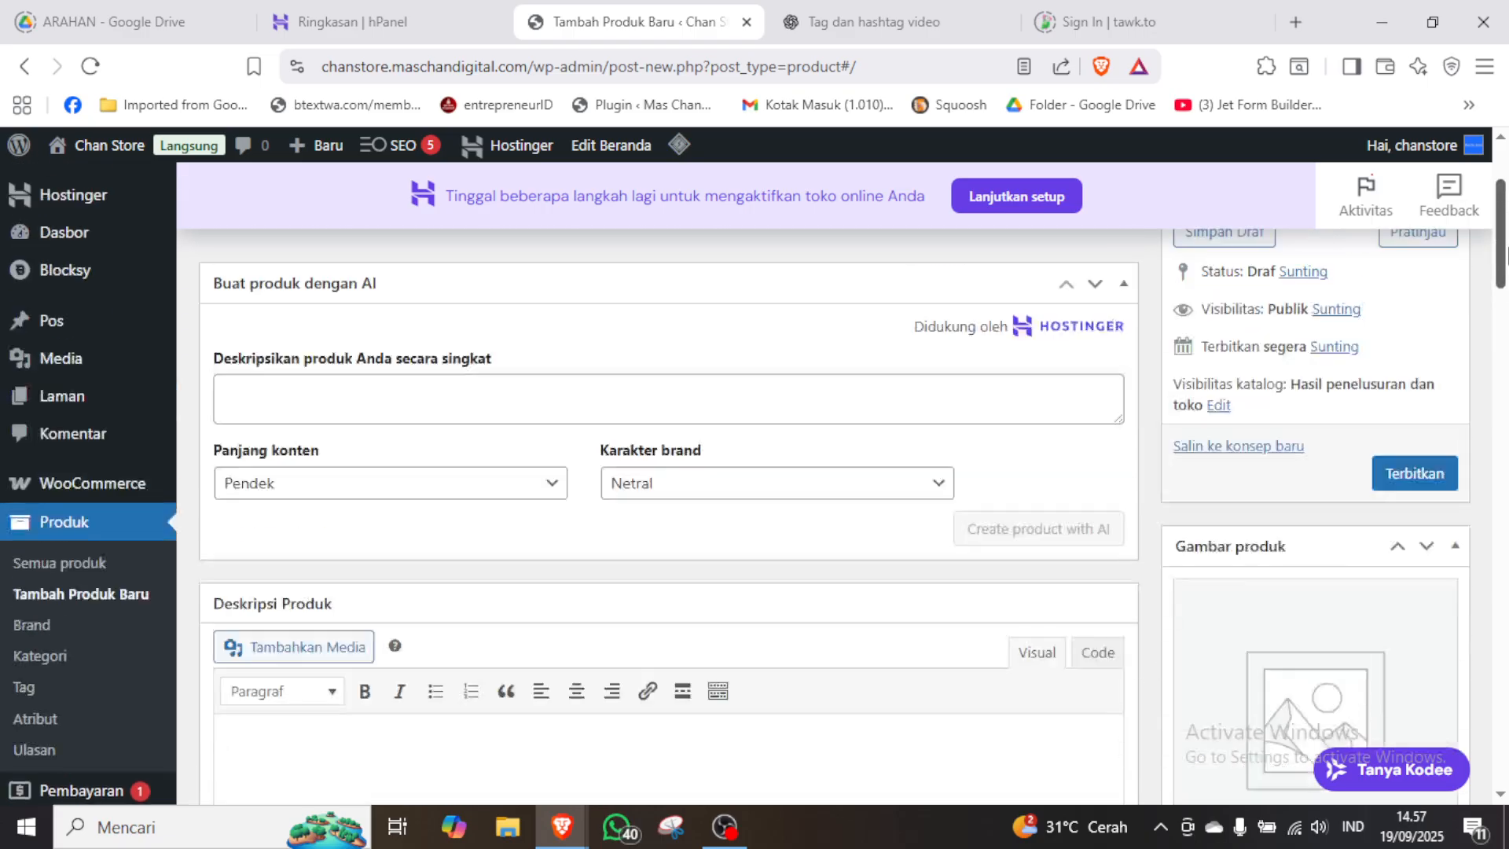
{"action": "left_click", "coordinate": [1415, 473]}
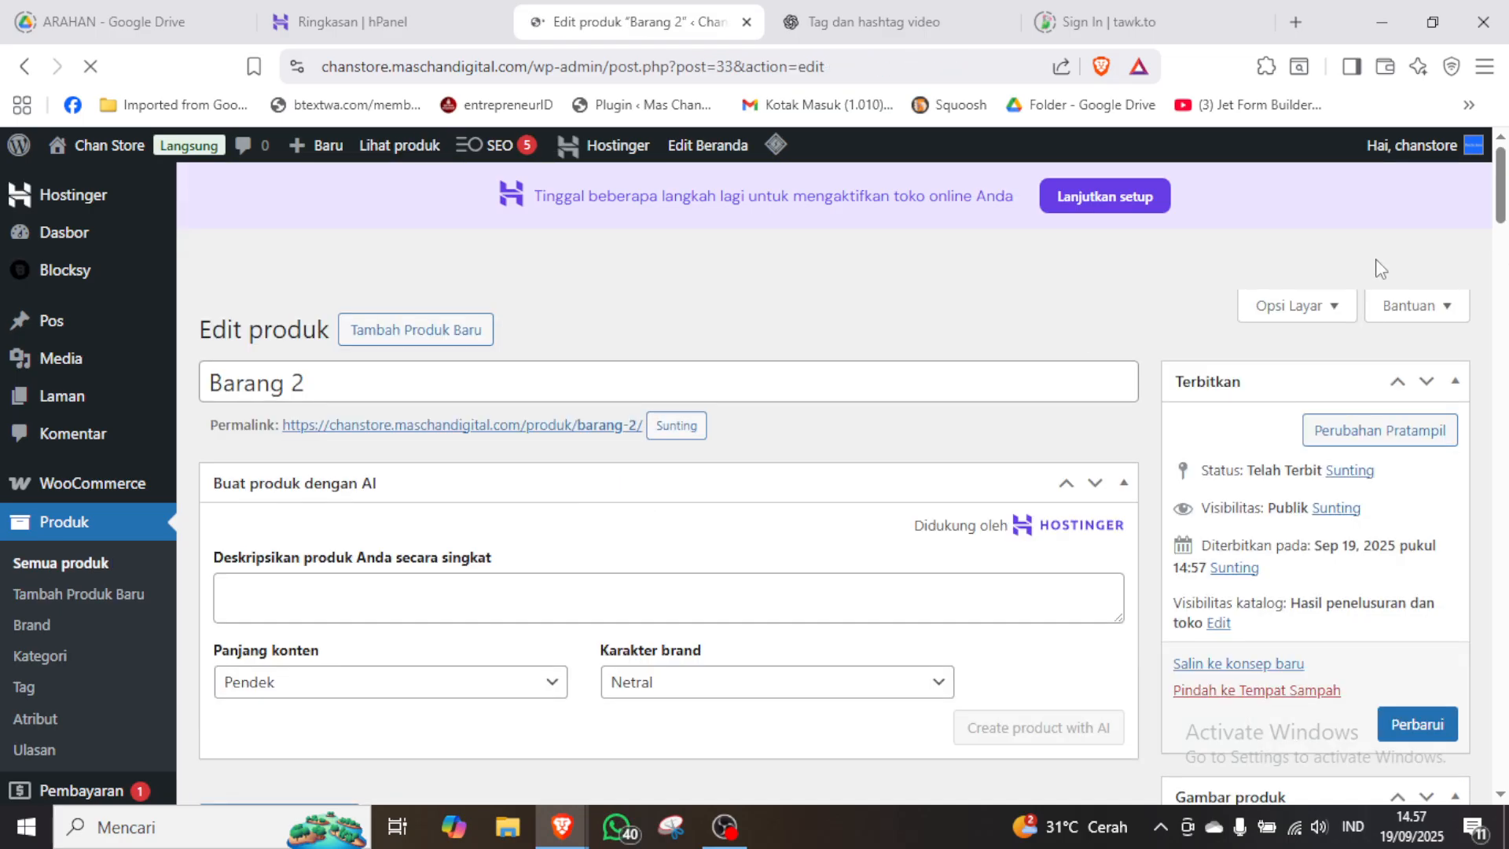
{"action": "key", "text": "alt+Tab"}
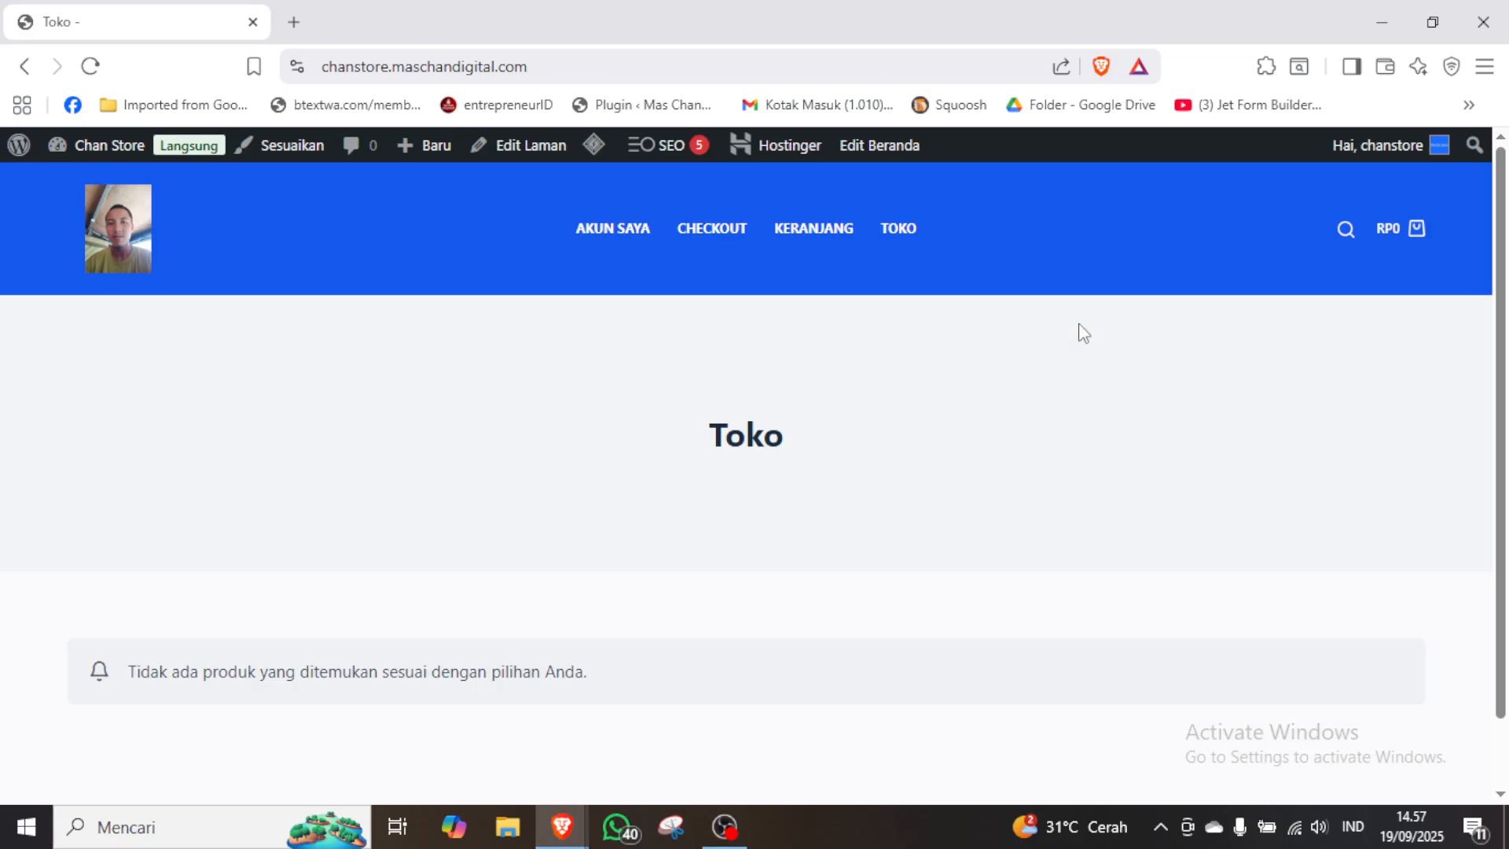
- Reload the shop, open Barang 1's page (Rp5.000, Produk Digital), then switch to OBS Studio
{"action": "key", "text": "F5"}
{"action": "left_click_drag", "start_coordinate": [1504, 297], "coordinate": [1501, 589]}
{"action": "left_click", "coordinate": [264, 454]}
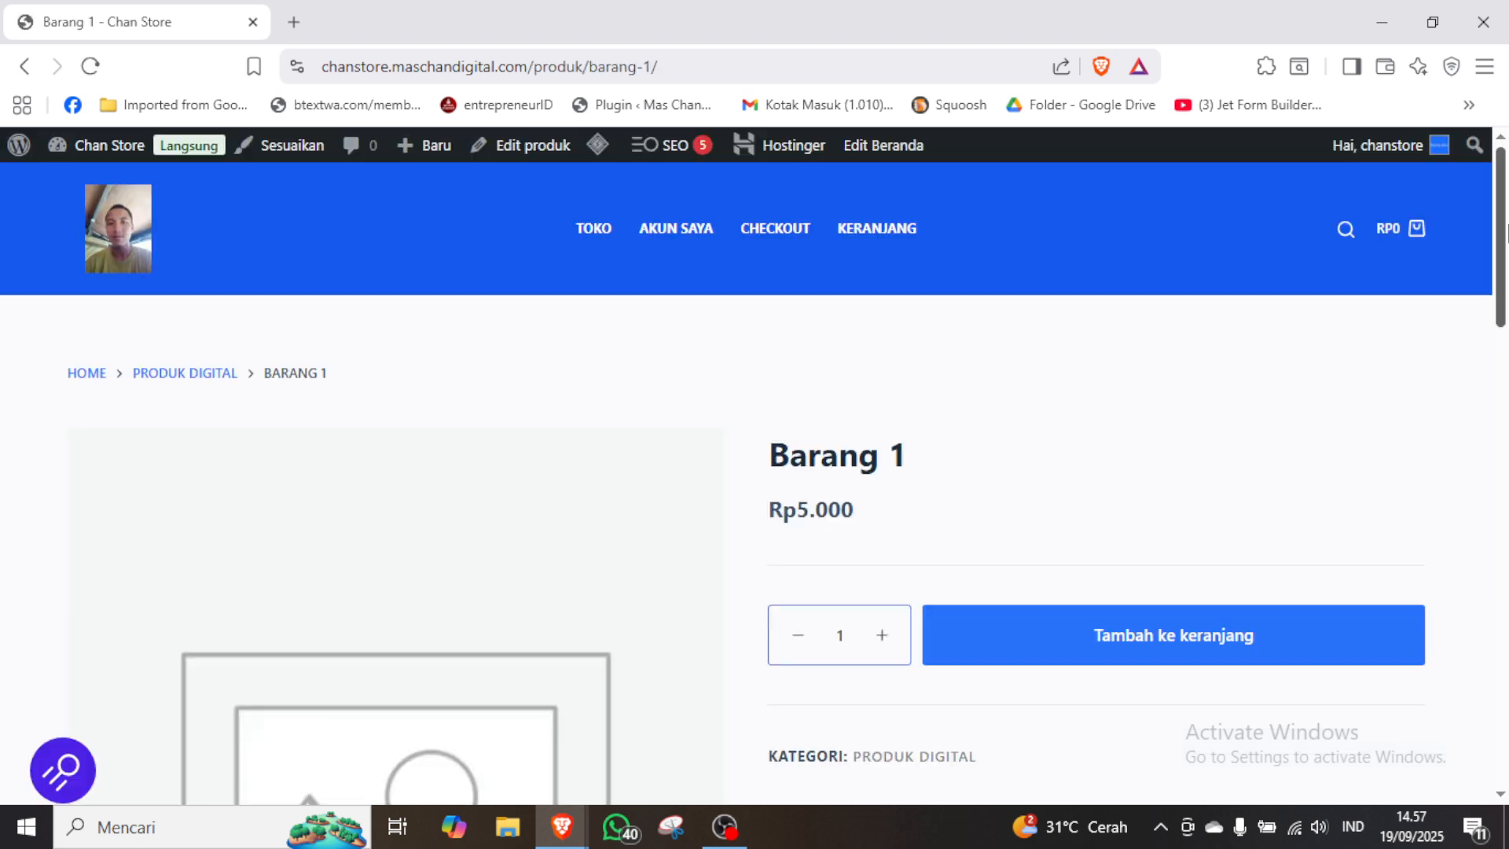
{"action": "mouse_move", "coordinate": [1506, 233]}
{"action": "left_mouse_down"}
{"action": "mouse_move", "coordinate": [1506, 507]}
{"action": "mouse_move", "coordinate": [1501, 228]}
{"action": "left_mouse_up"}
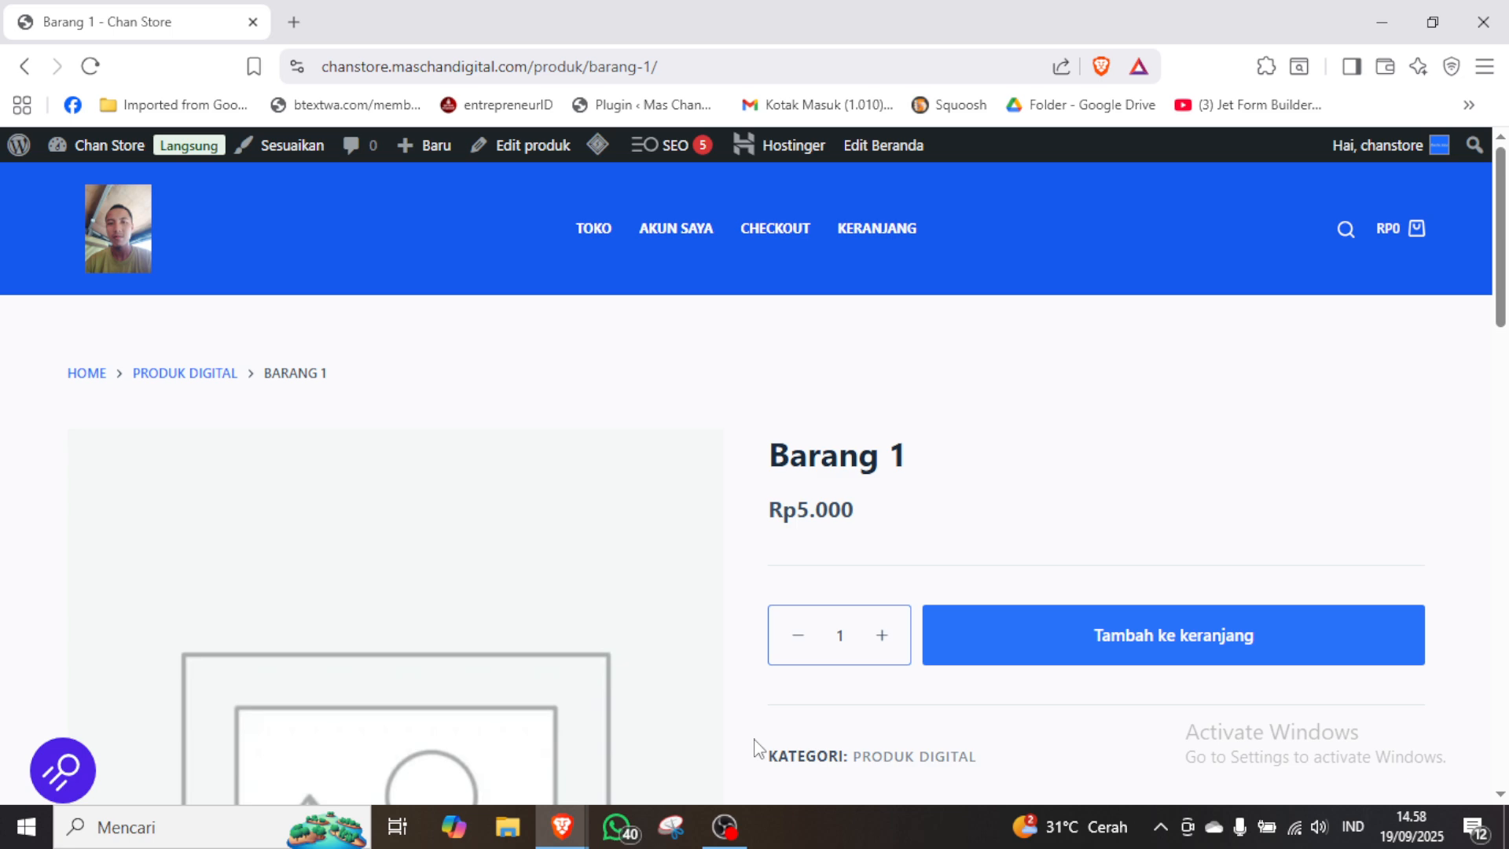
{"action": "left_click", "coordinate": [724, 825]}
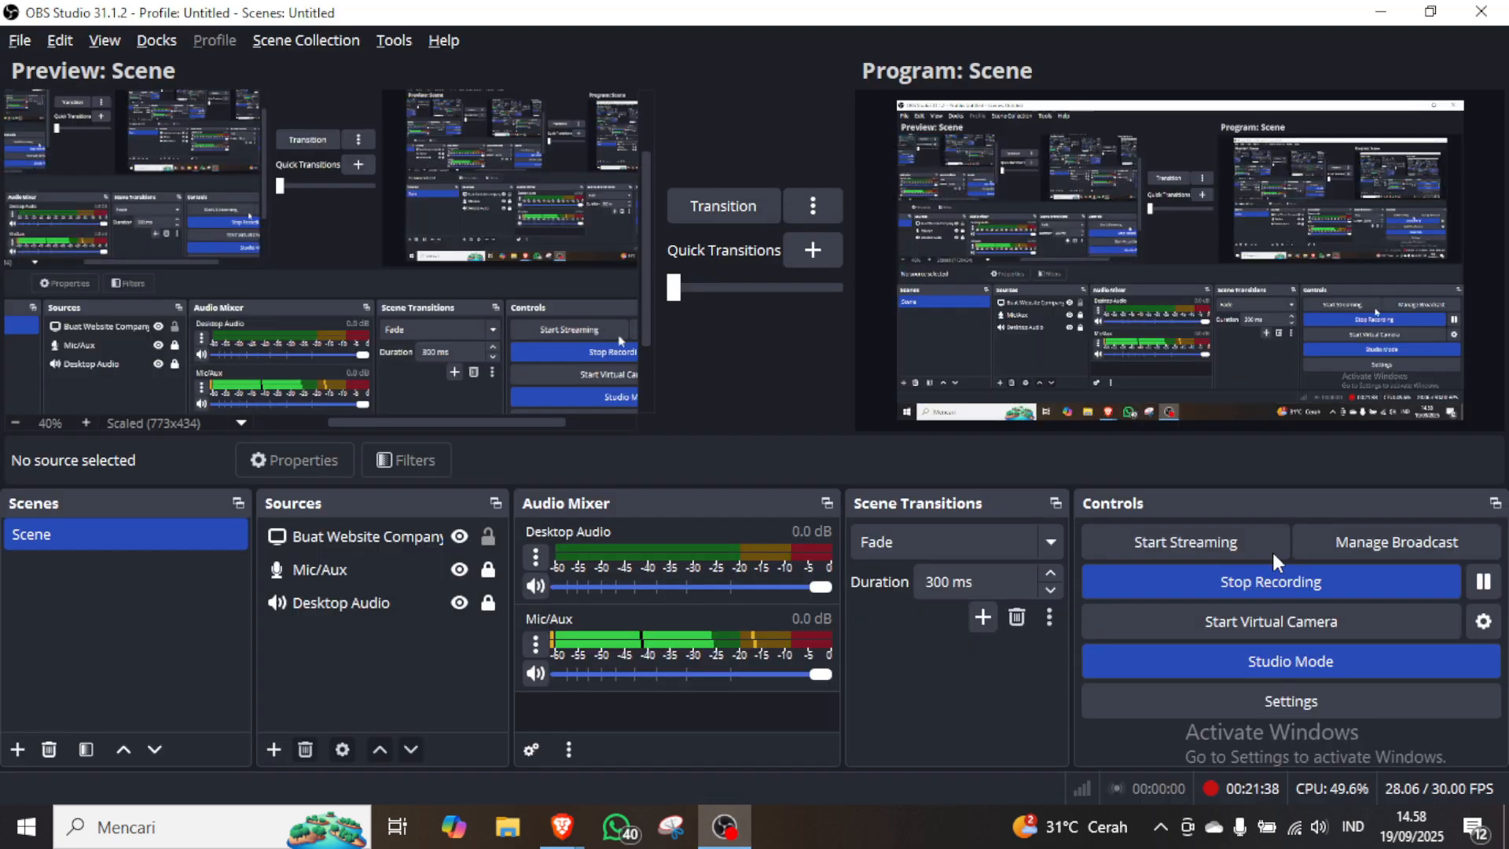